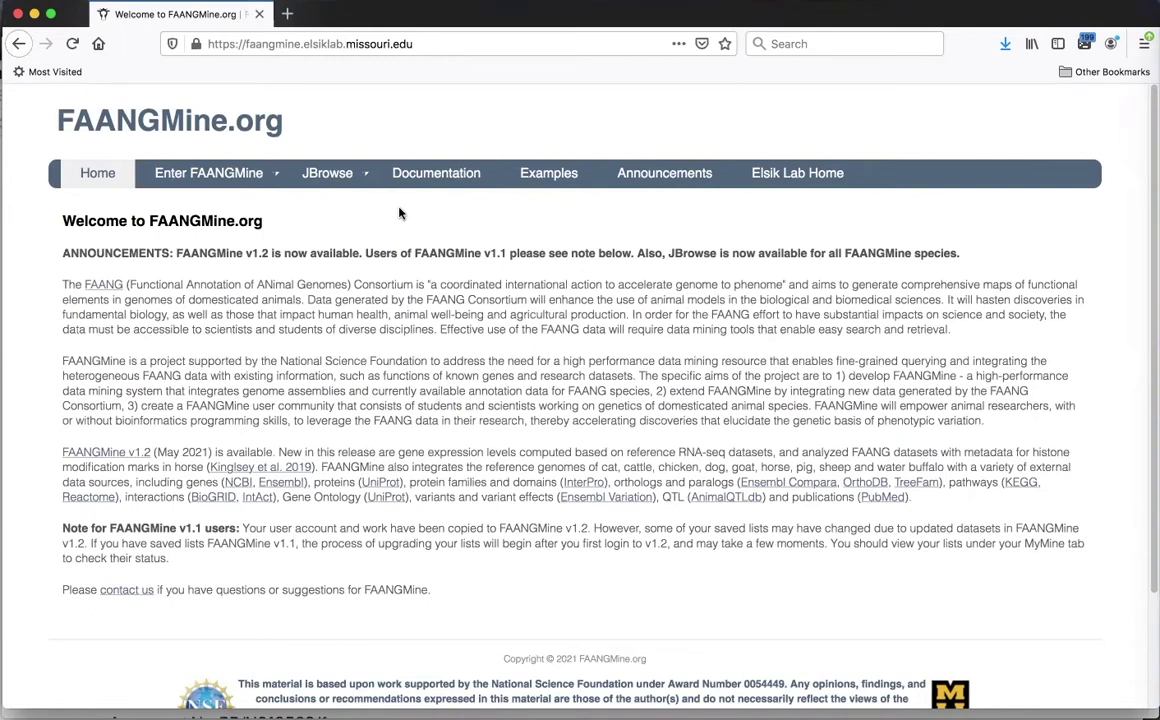
# Look over the FAANGMine v1.2 documentation, return to the home page and review the Examples with Data page
pyautogui.click(444, 176)
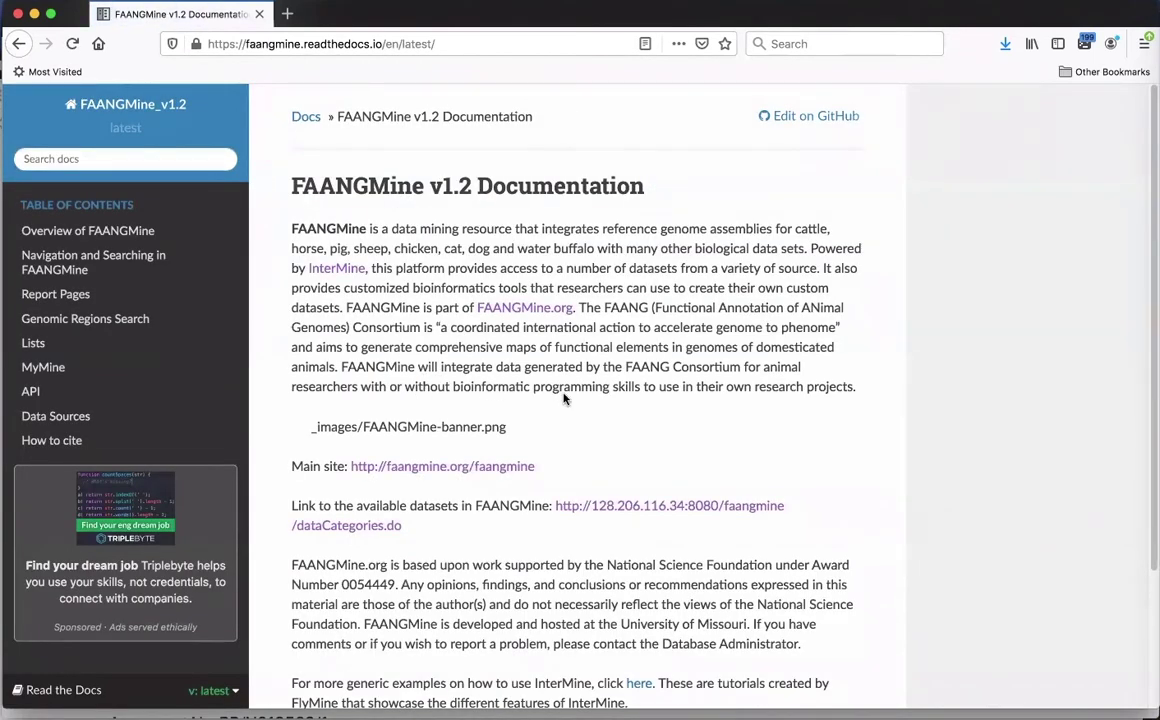
pyautogui.click(18, 43)
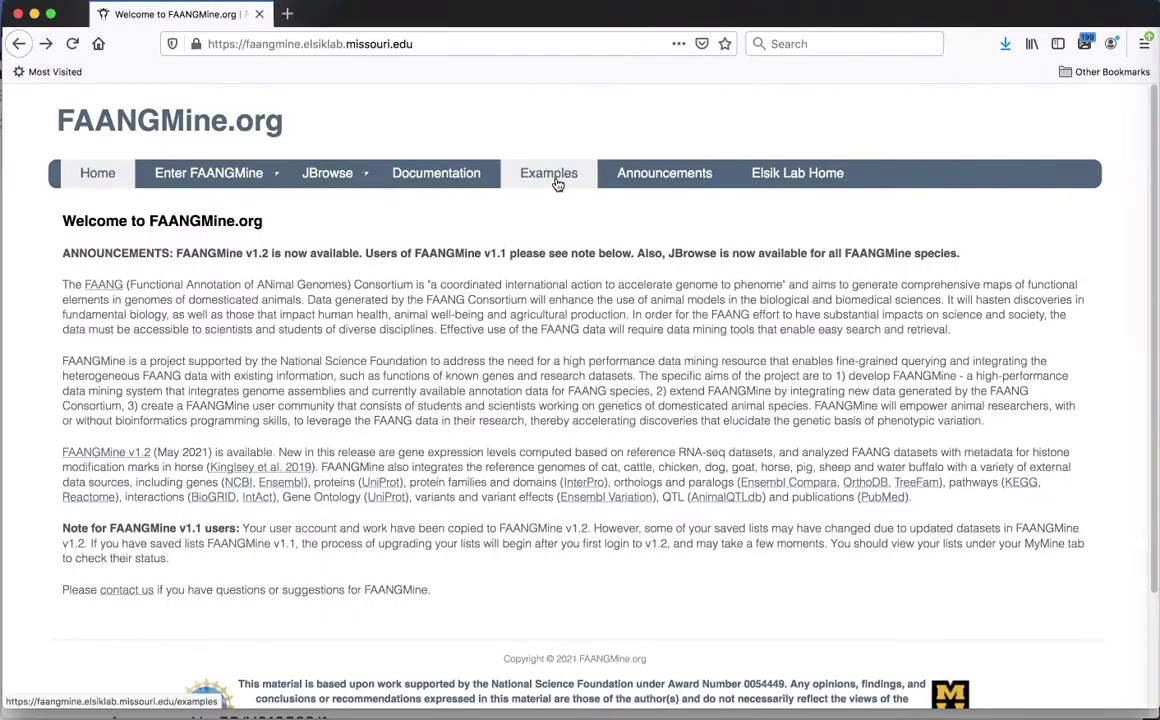
pyautogui.click(557, 182)
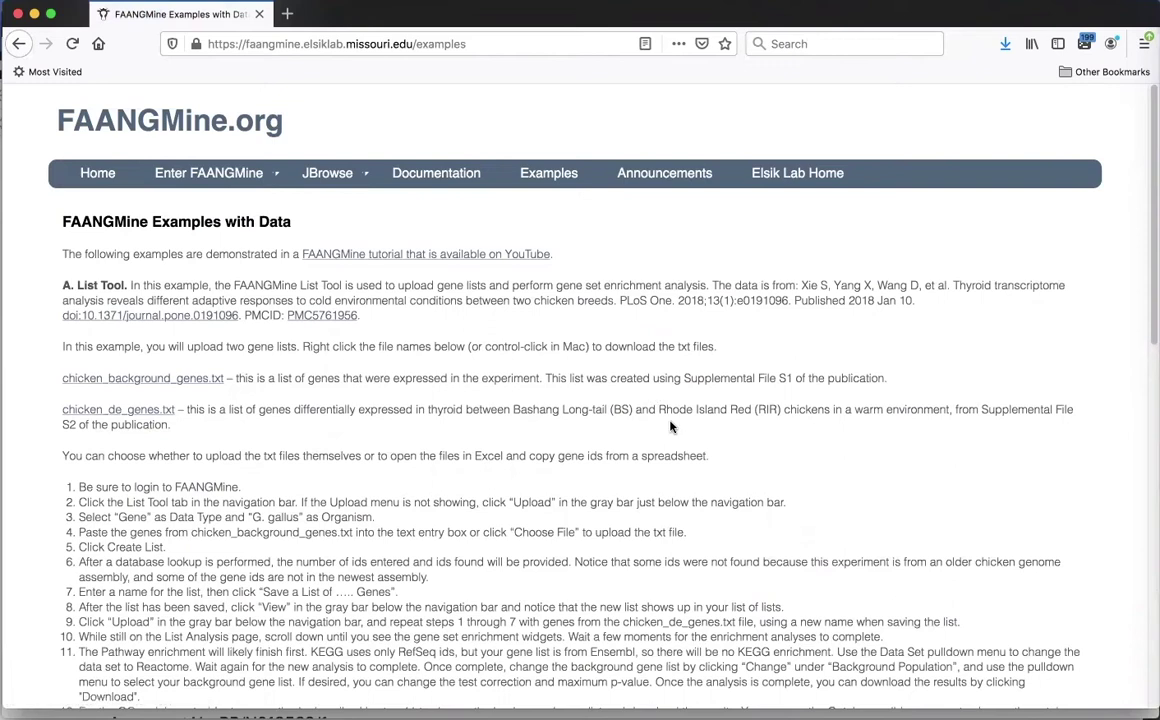
pyautogui.scroll(-1, 689, 487)
pyautogui.scroll(1, 689, 487)
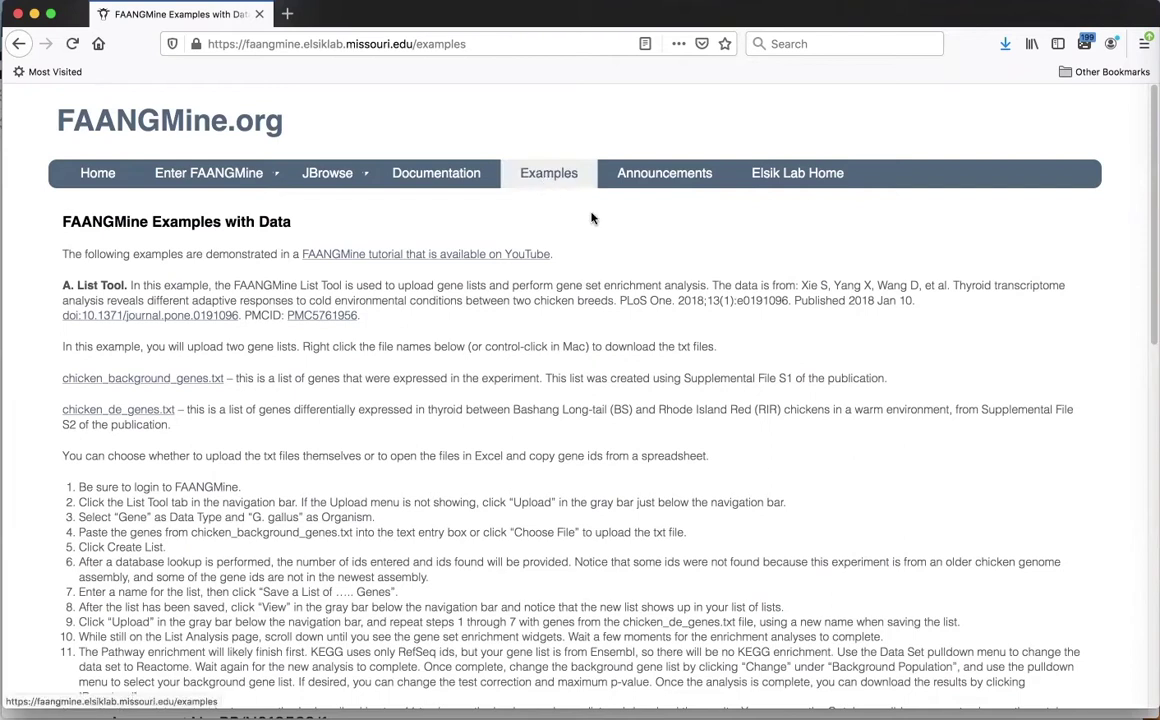
# Open the Announcements page and read through the JBrowse tutorial, release and help session notices
pyautogui.click(657, 180)
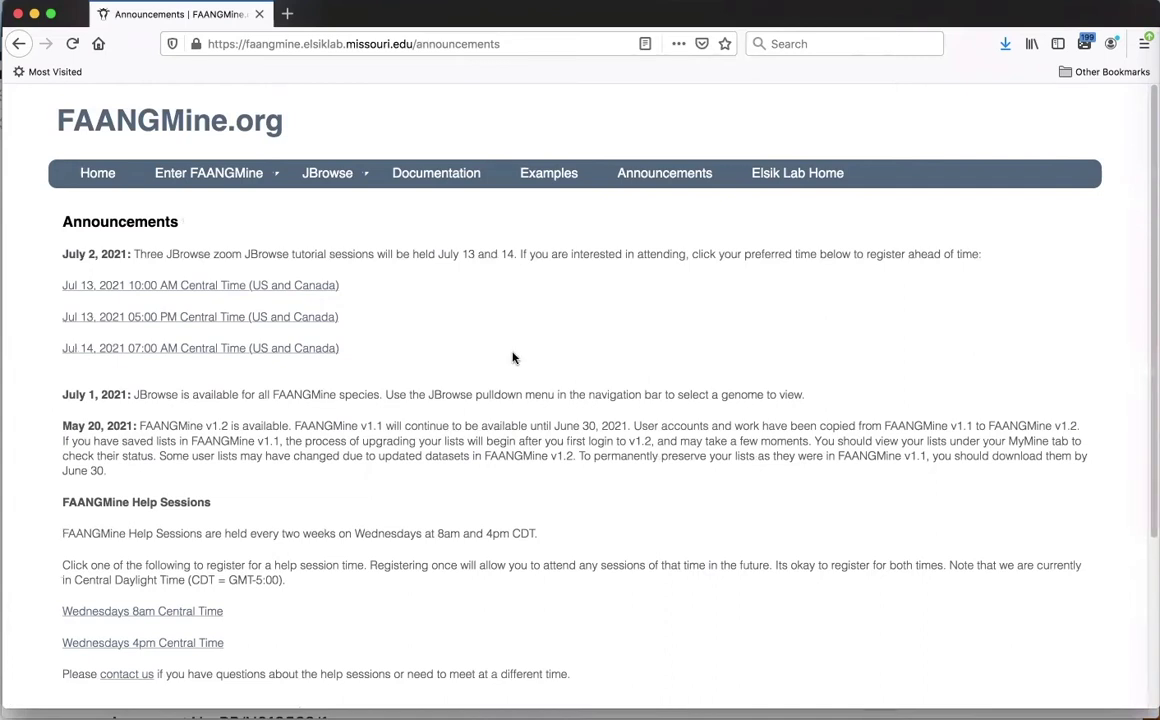
pyautogui.scroll(-1, 585, 482)
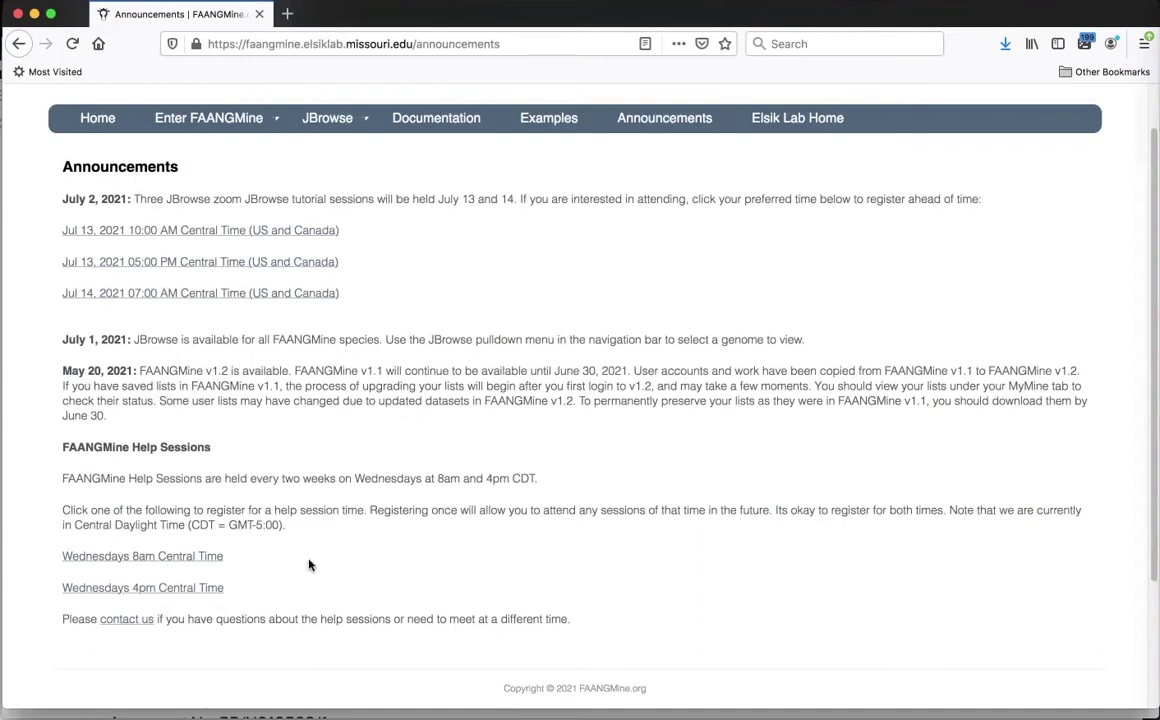
pyautogui.scroll(2, 627, 259)
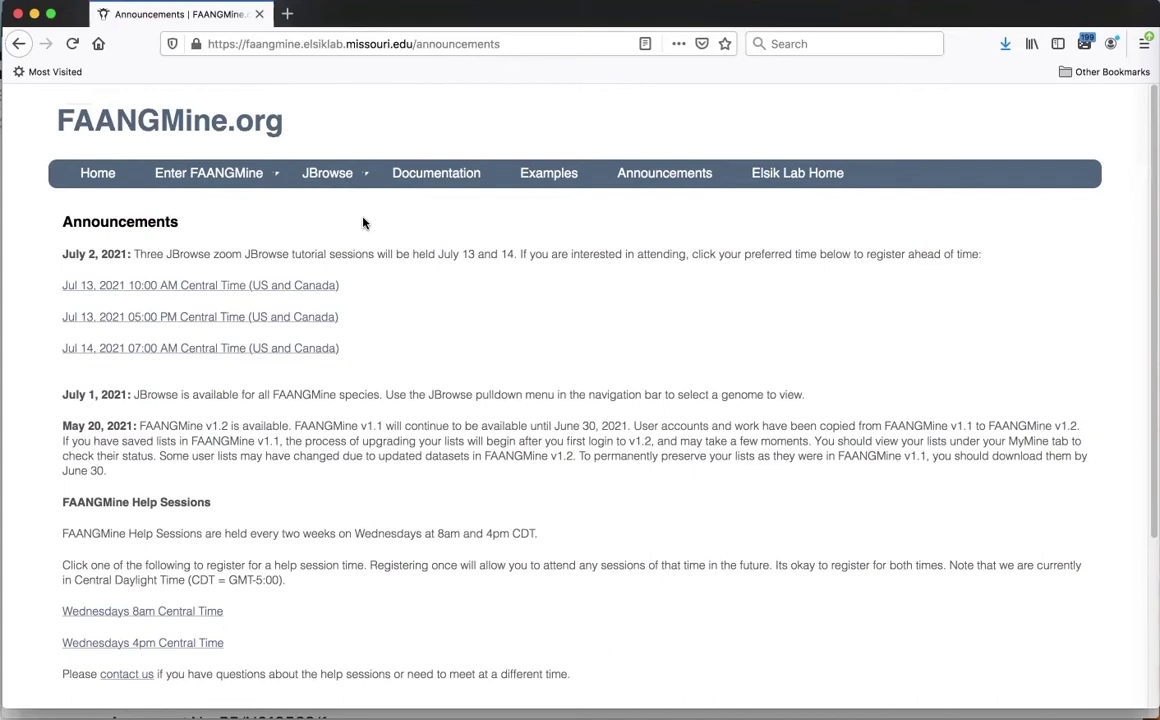
# Enter FAANGMine V1.2 and open its account login page
pyautogui.moveTo(362, 178)
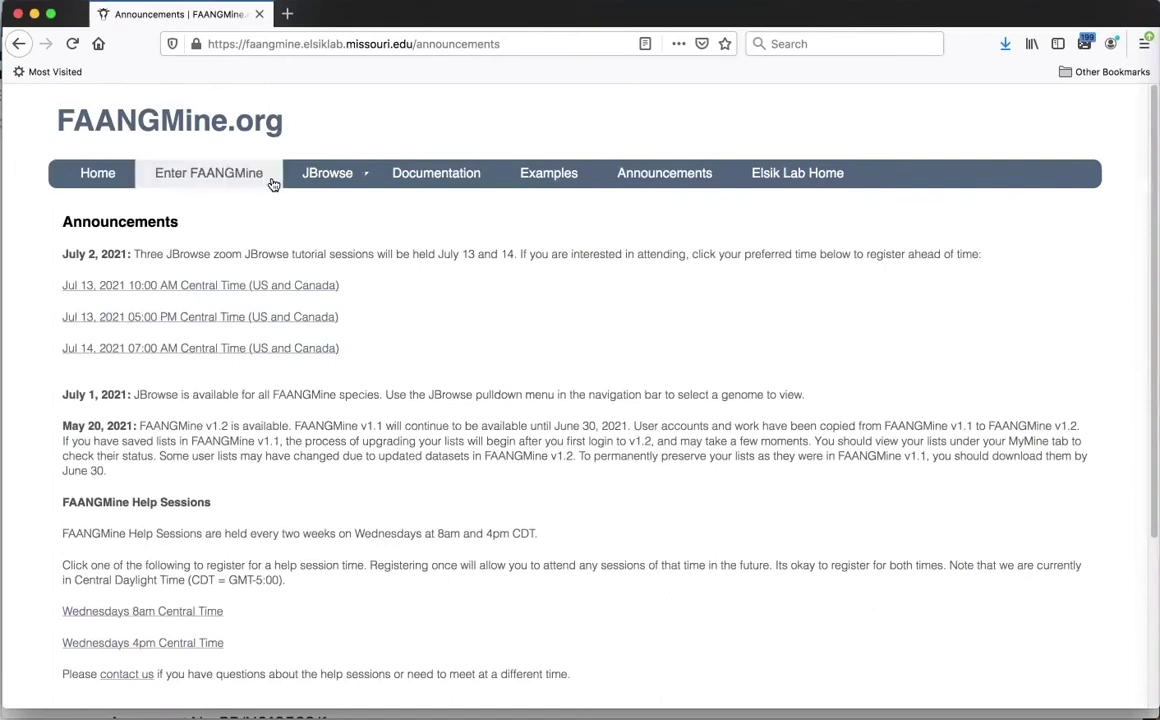
pyautogui.moveTo(267, 173)
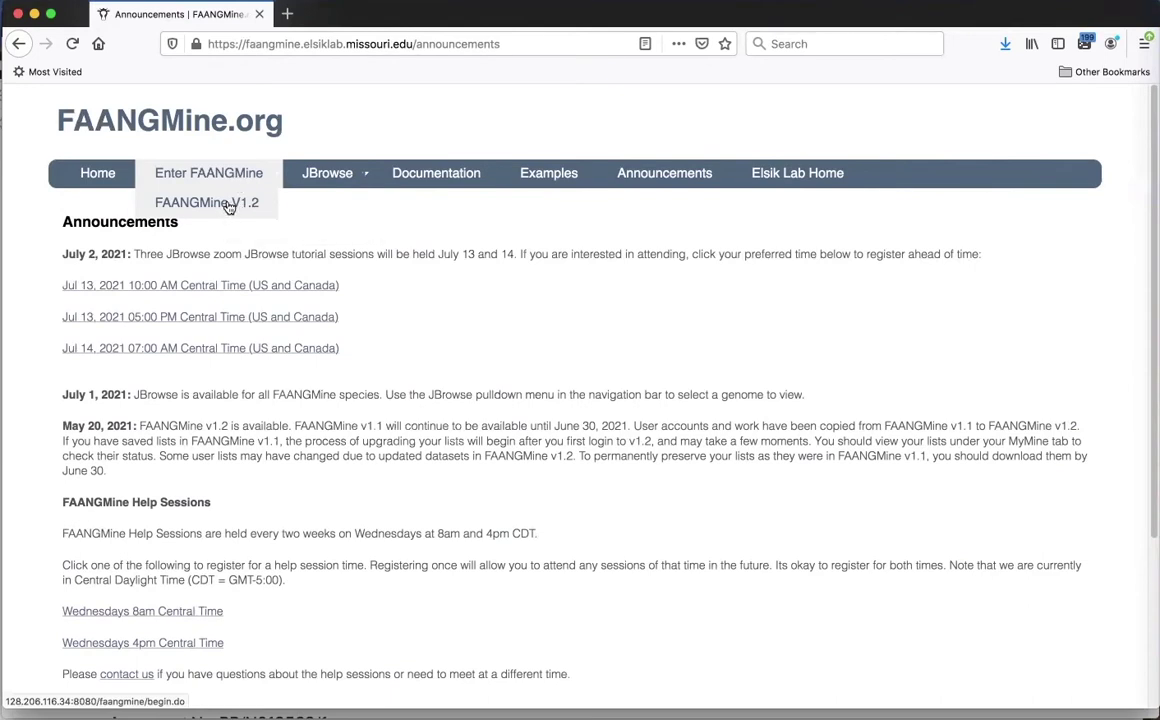
pyautogui.click(229, 204)
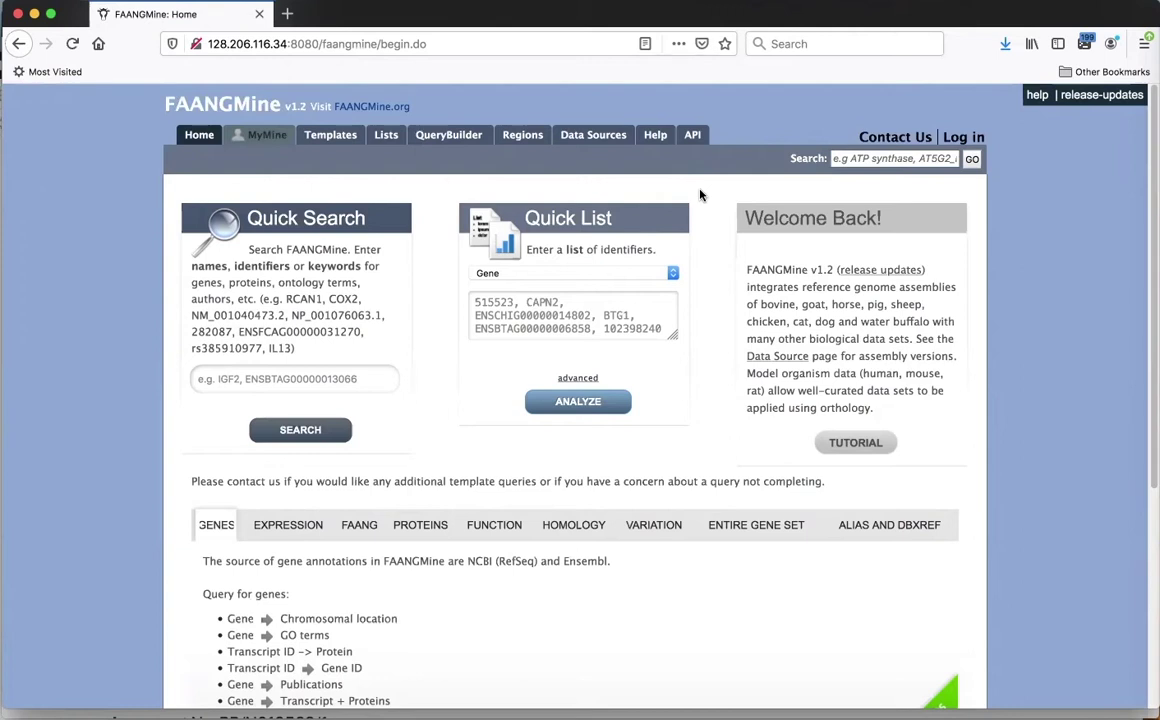
pyautogui.click(963, 137)
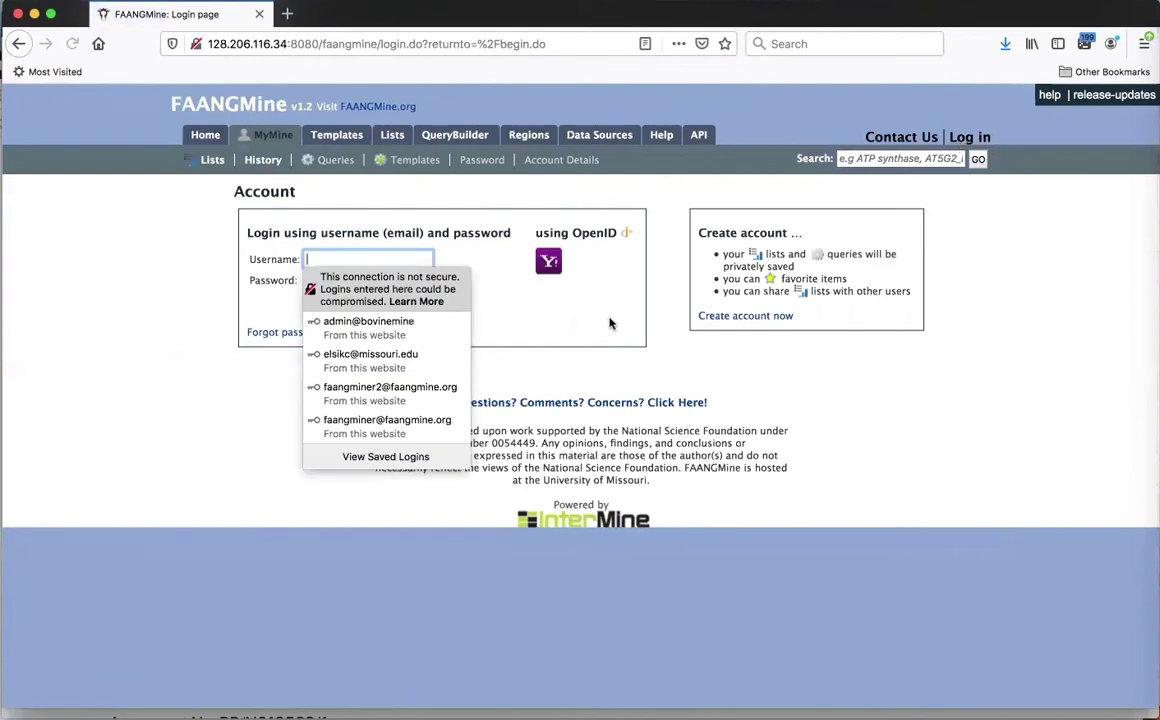
pyautogui.click(608, 323)
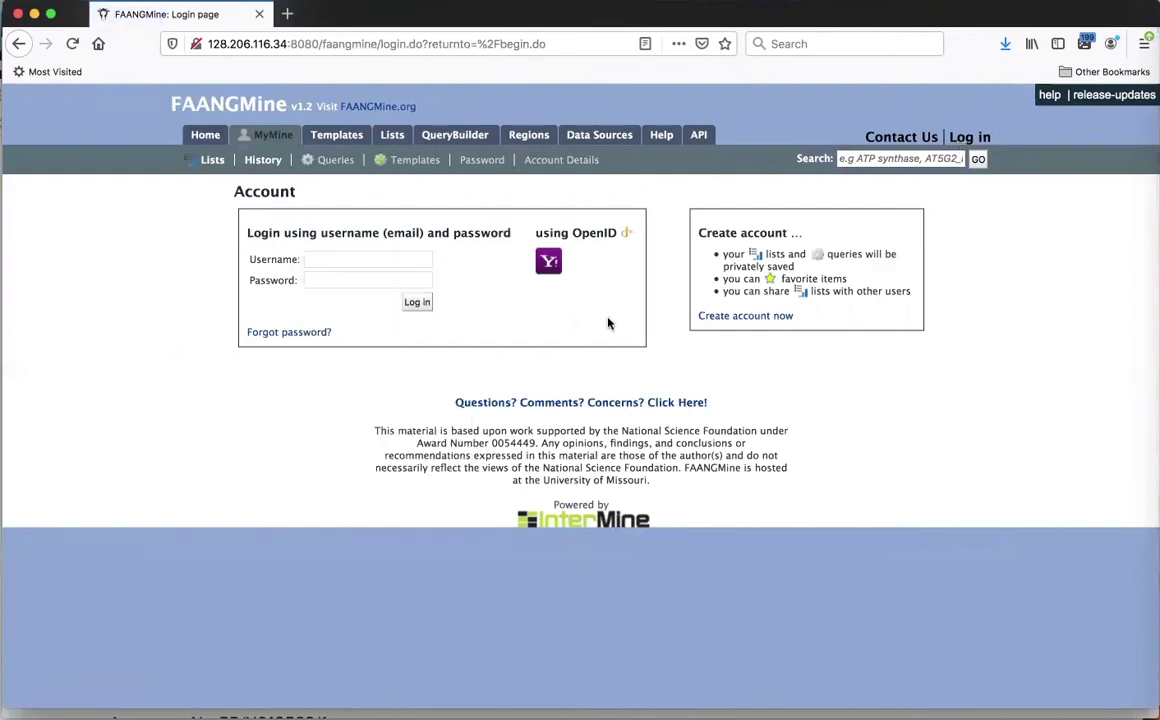
# View the account creation form and return to the login page
pyautogui.click(745, 318)
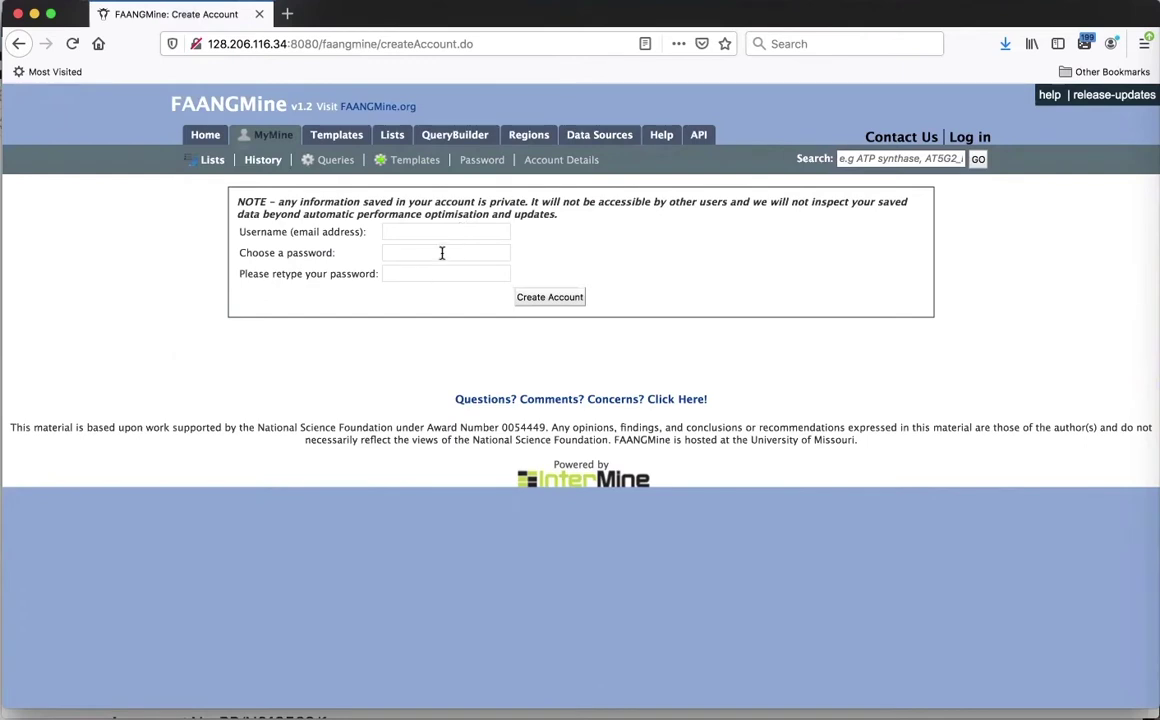
pyautogui.click(478, 257)
pyautogui.click(17, 44)
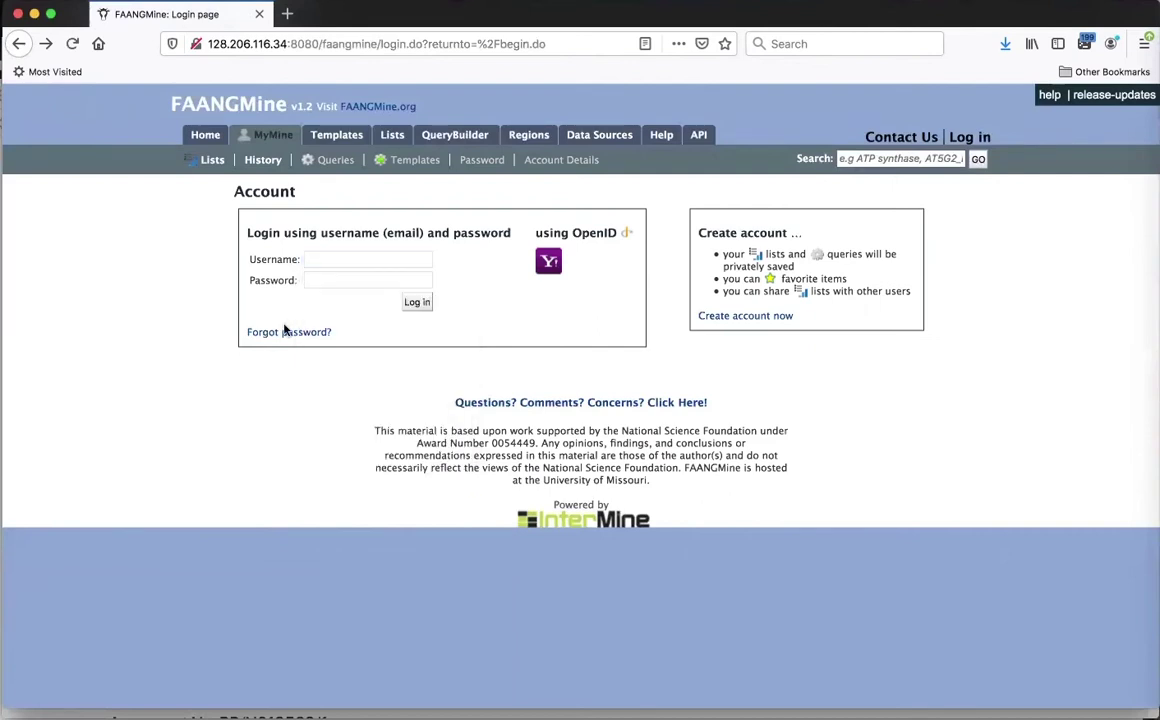
# Log in with the second saved FAANGMine account's username and password, and hide the login notice
pyautogui.click(325, 260)
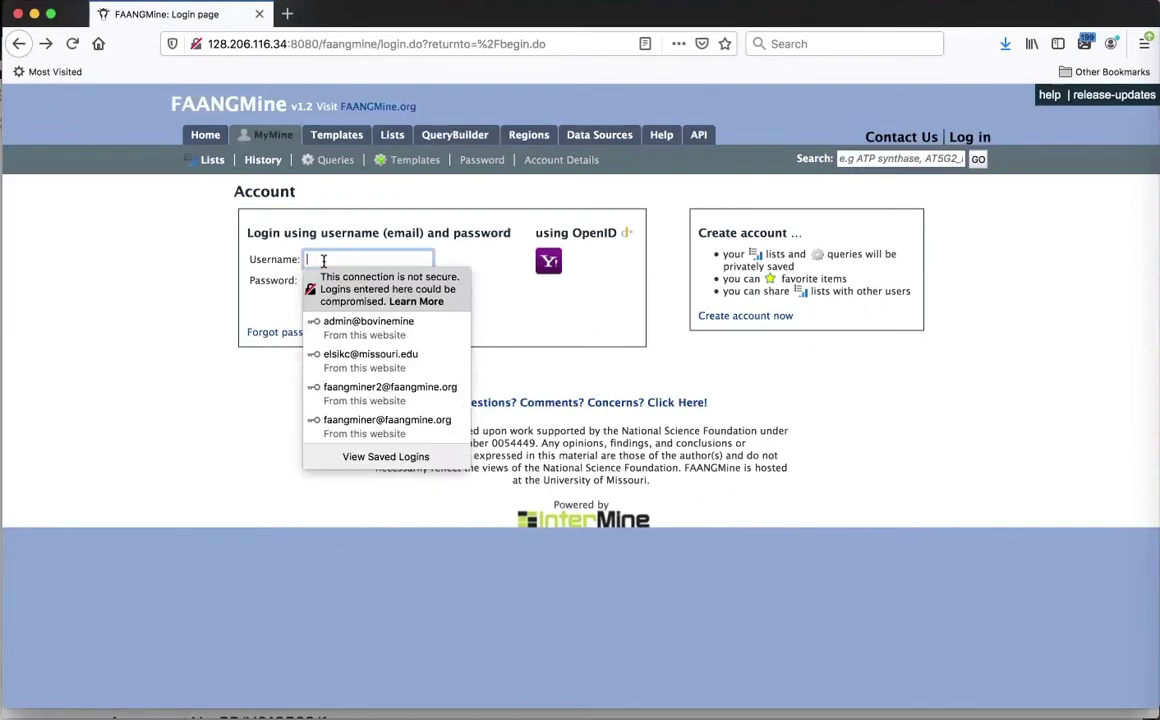
pyautogui.click(380, 393)
pyautogui.click(417, 302)
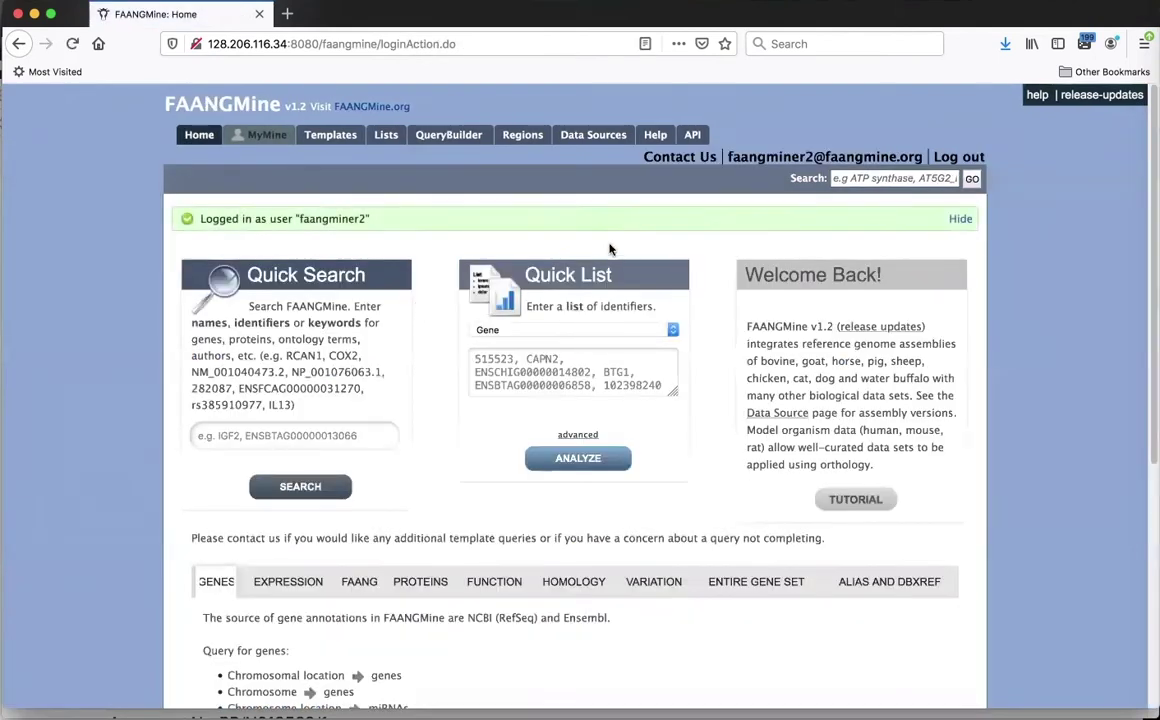
pyautogui.click(960, 220)
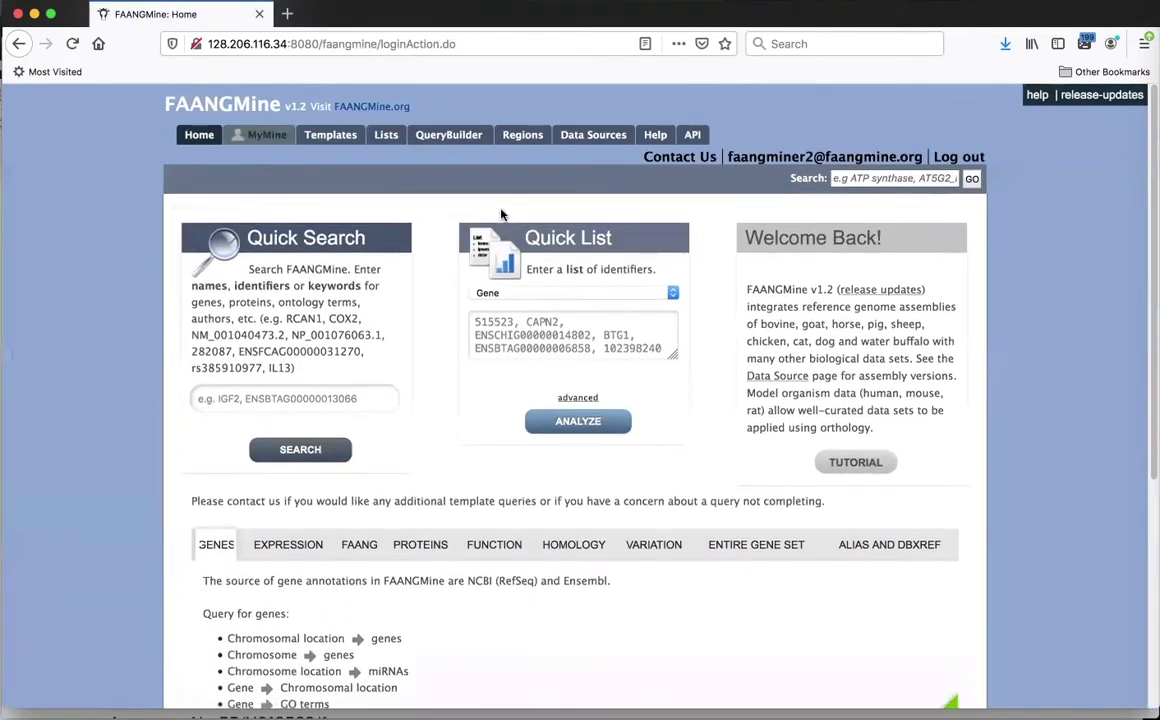
# Open the Data Sources page and examine the organisms, sources, PubMed references and links for the NCBI and Ensembl gene sets
pyautogui.click(593, 140)
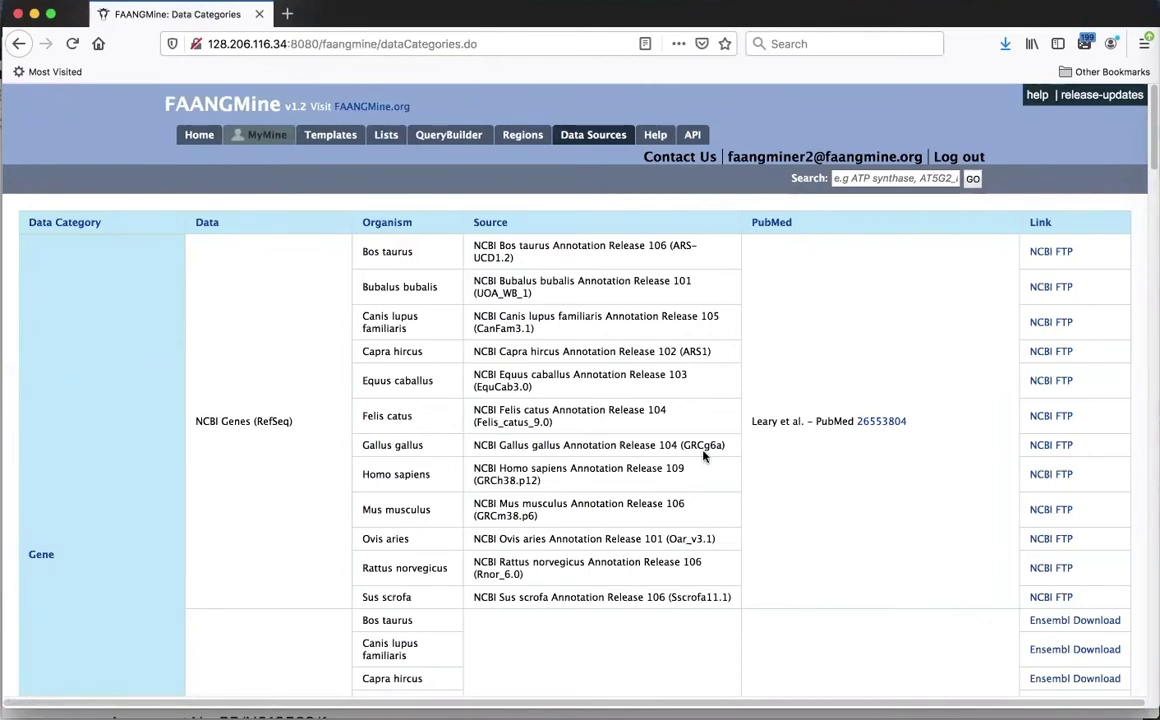
pyautogui.scroll(-2, 725, 621)
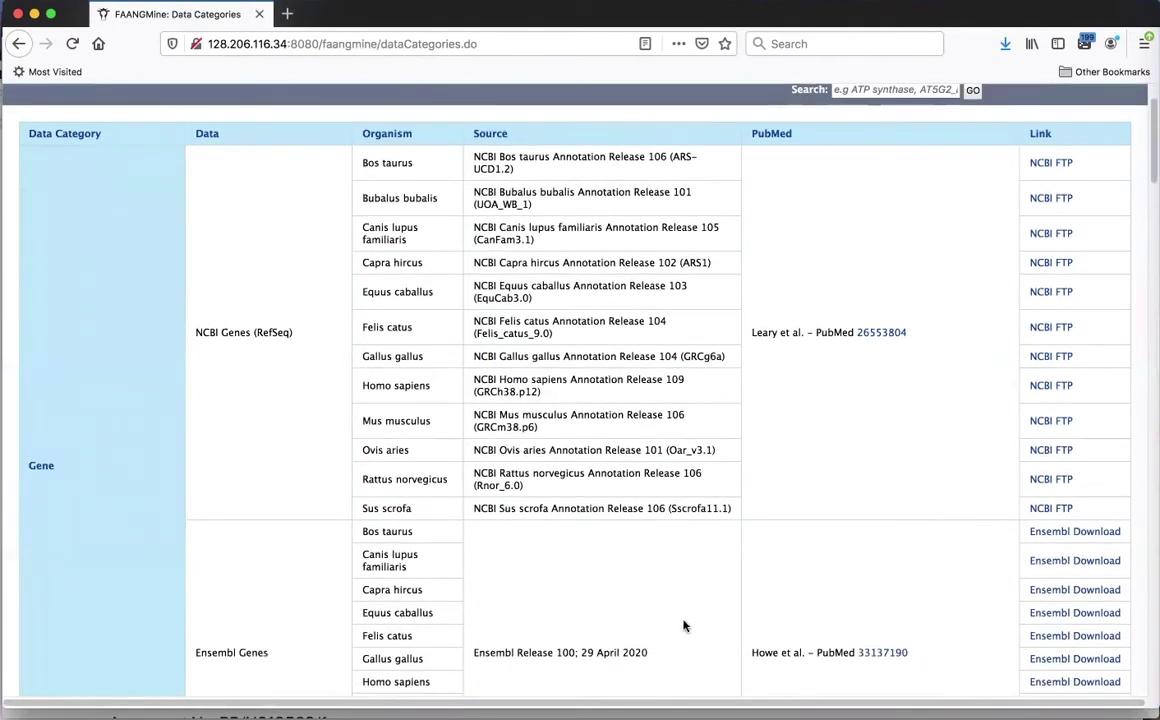
pyautogui.scroll(1, 684, 640)
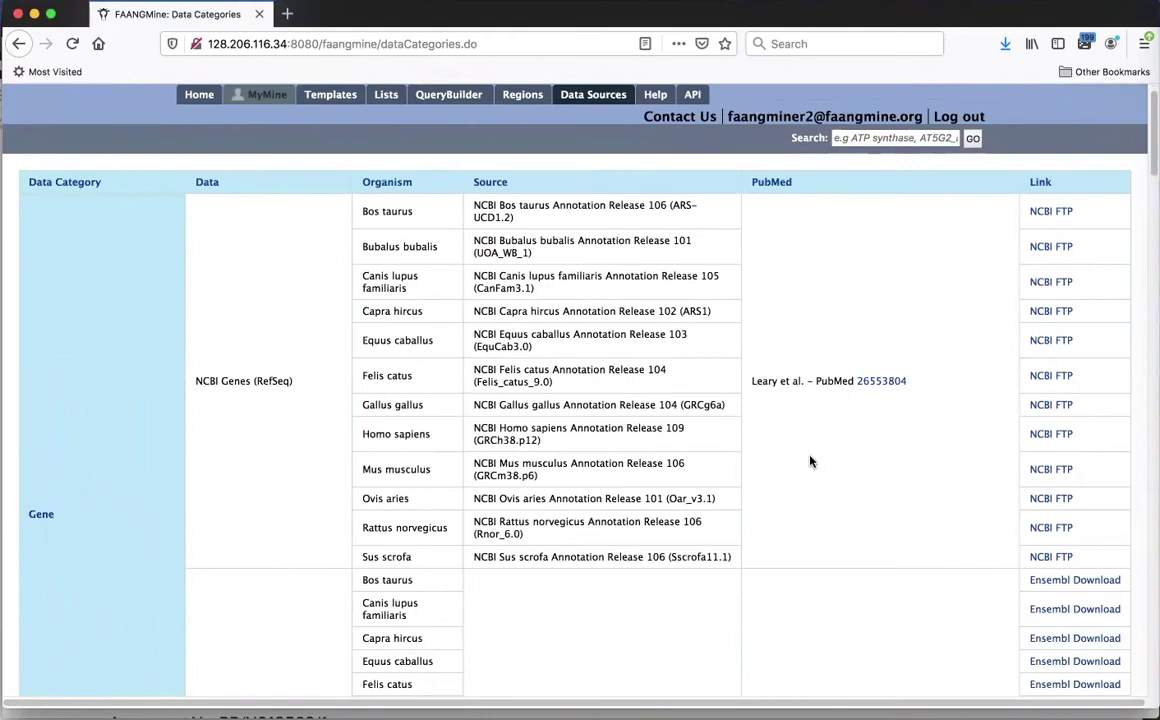
pyautogui.scroll(-1, 855, 443)
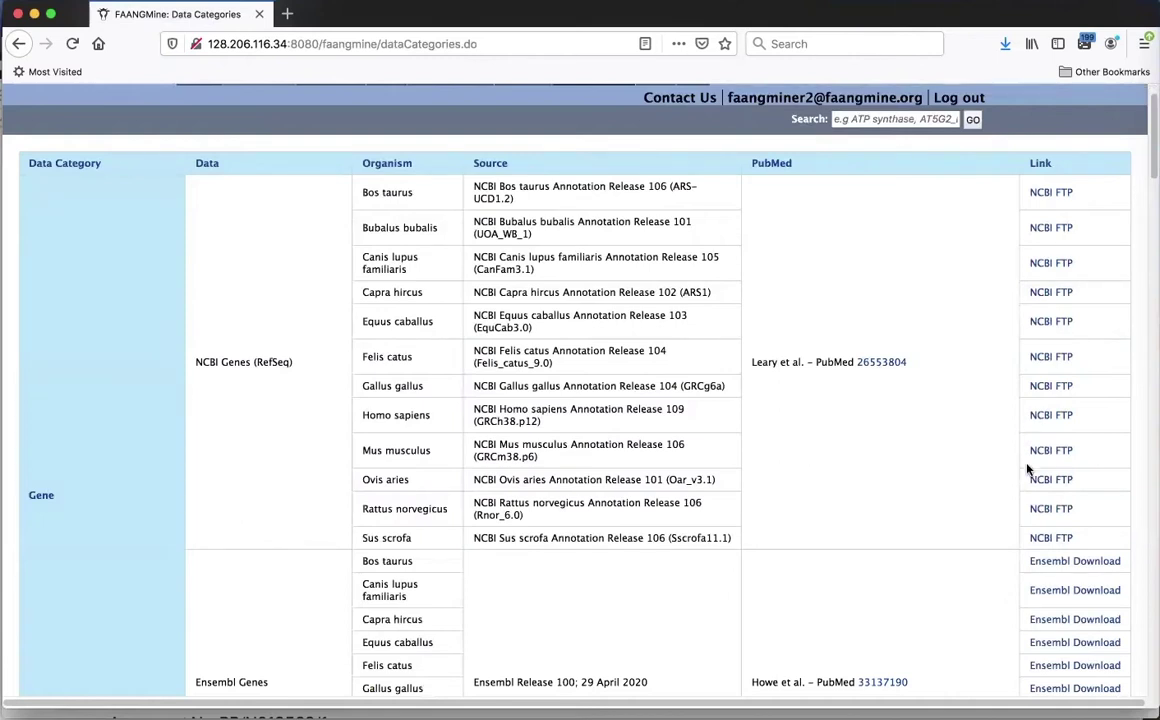
pyautogui.scroll(-1, 868, 527)
pyautogui.scroll(-2, 665, 570)
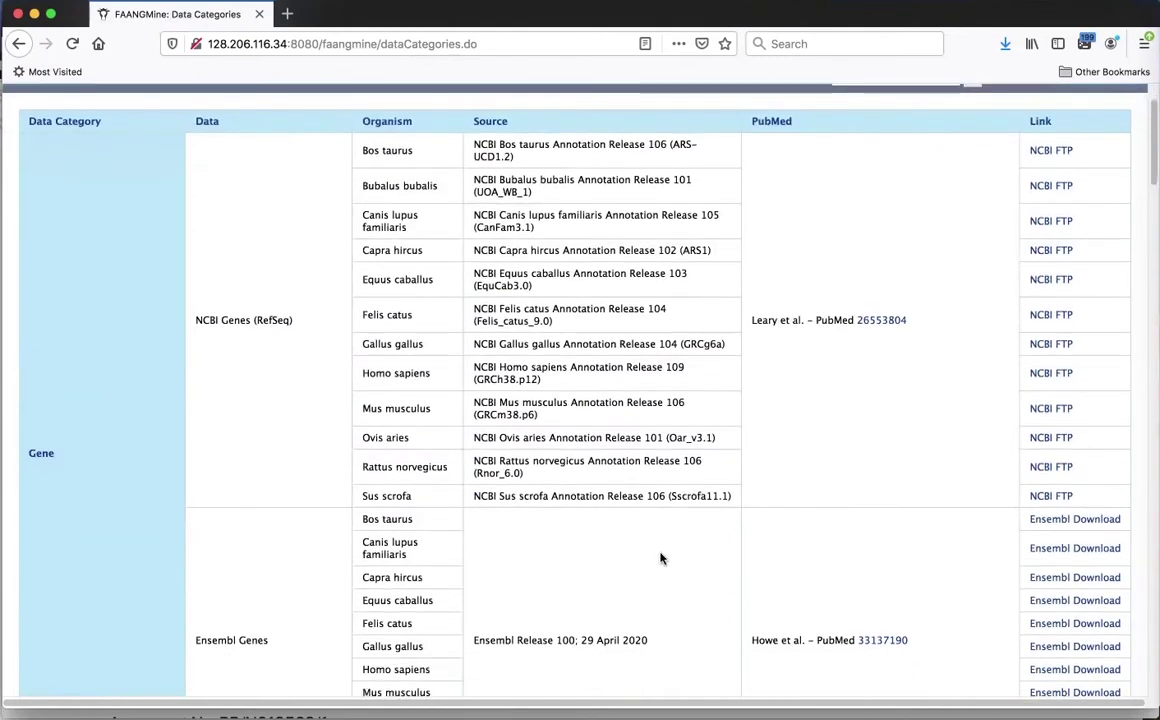
pyautogui.scroll(-3, 655, 545)
pyautogui.scroll(3, 600, 529)
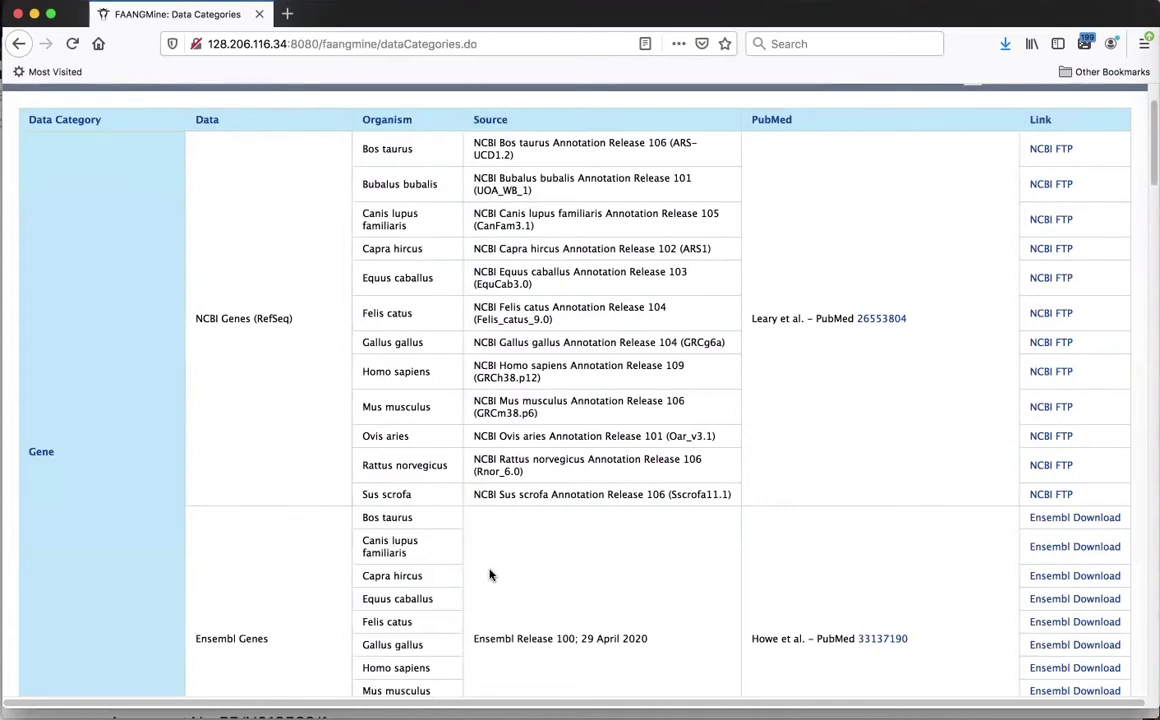
pyautogui.scroll(-4, 490, 574)
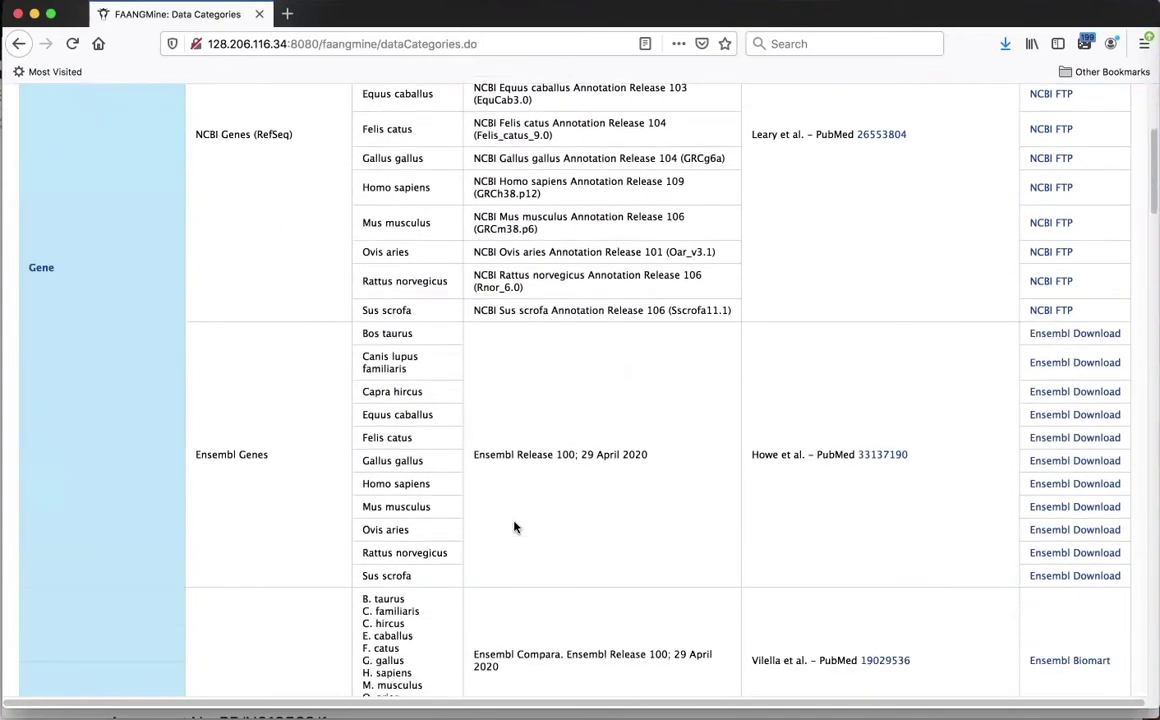
pyautogui.scroll(1, 520, 515)
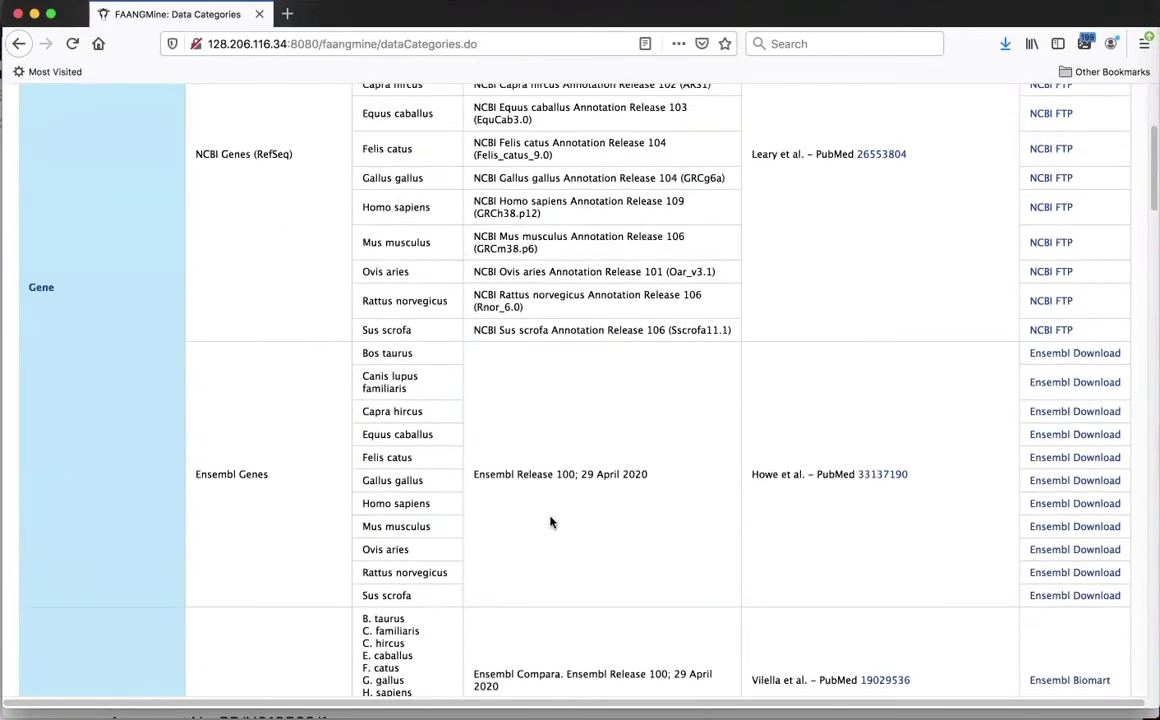
# Examine the homology, protein and interaction data sources in the data categories table
pyautogui.scroll(-5, 552, 521)
pyautogui.scroll(-2, 557, 521)
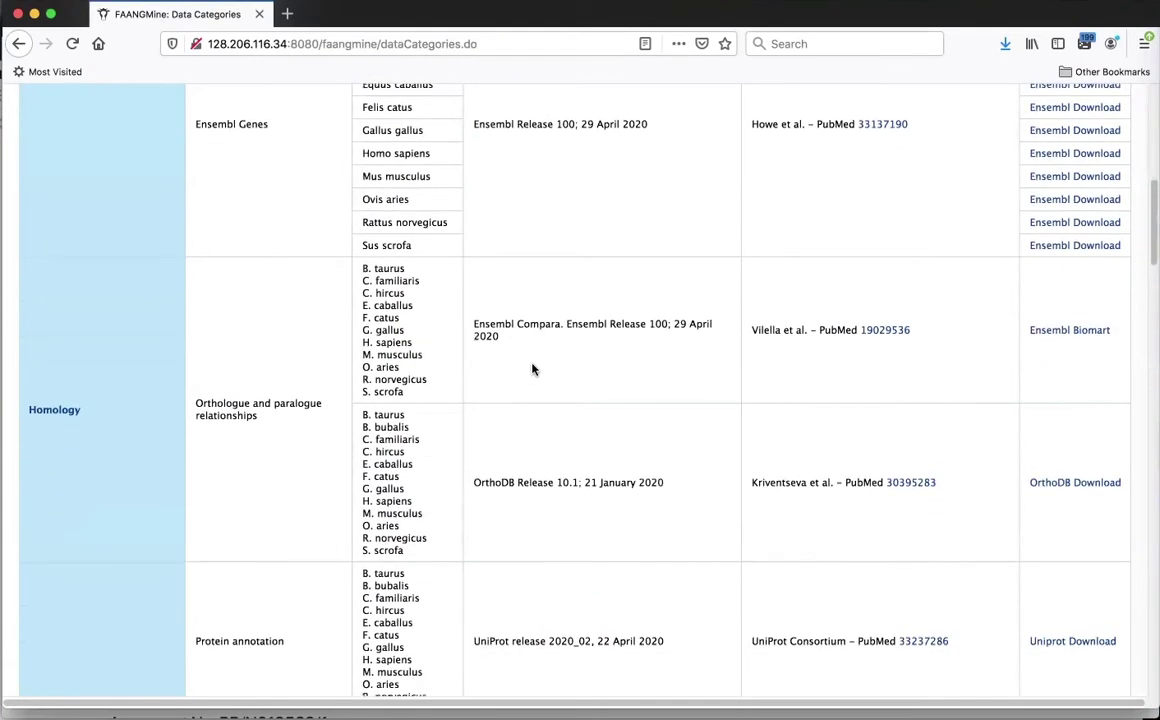
pyautogui.scroll(-5, 565, 503)
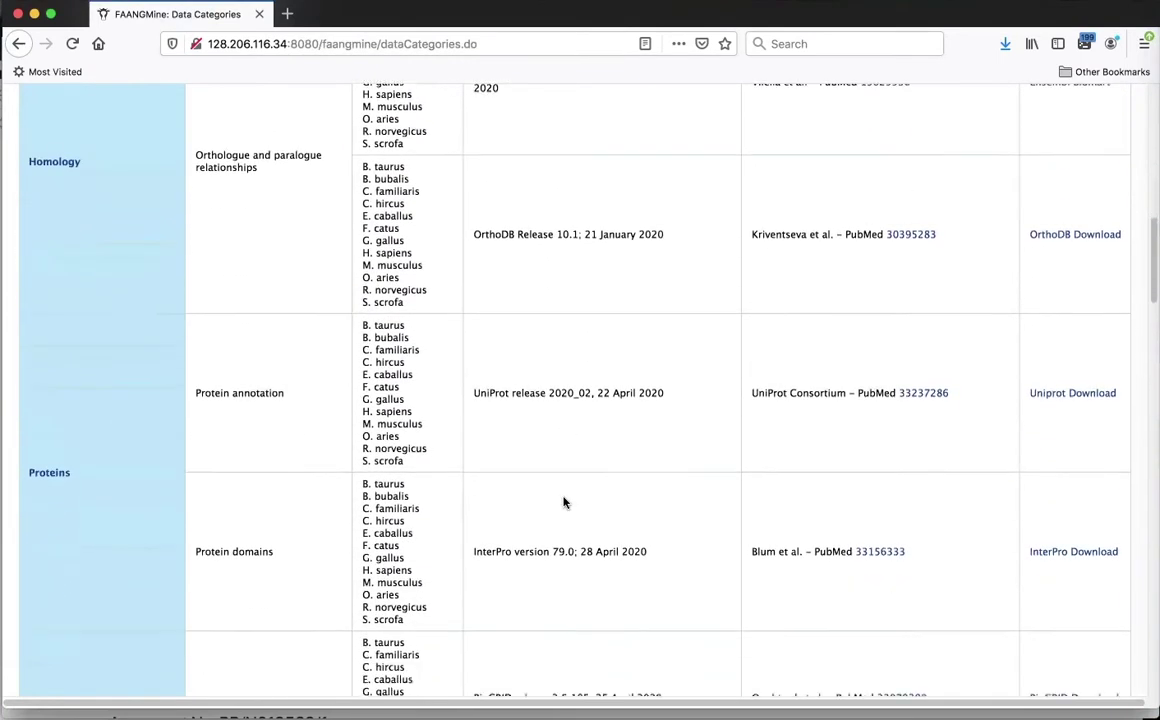
pyautogui.scroll(-2, 552, 440)
pyautogui.scroll(-6, 549, 430)
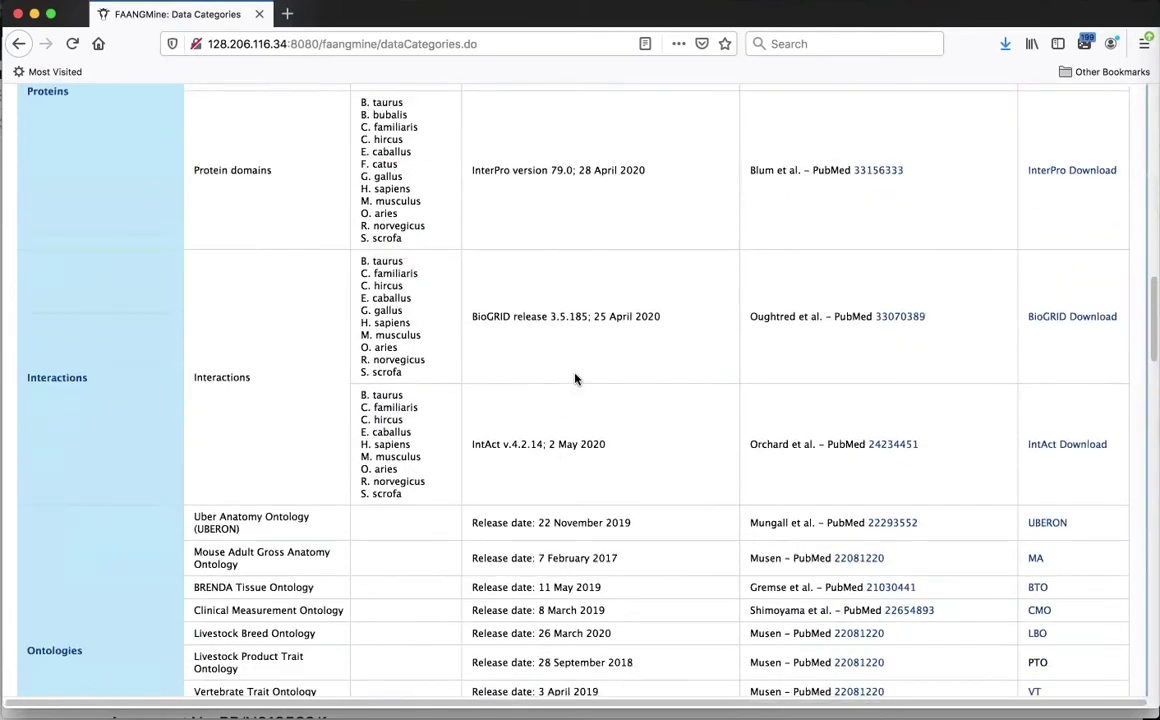
pyautogui.scroll(-2, 660, 453)
pyautogui.scroll(-3, 666, 518)
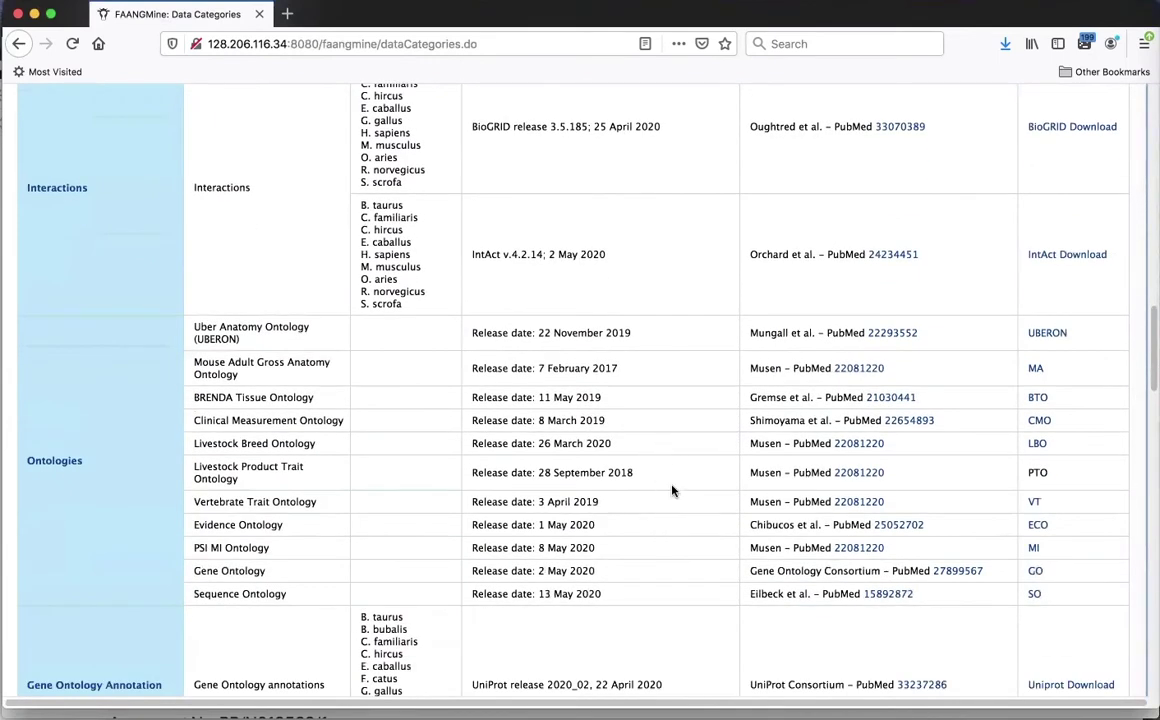
# Examine the ontology, Gene Ontology annotation, pathway and publication sources in the data categories table
pyautogui.scroll(-4, 673, 522)
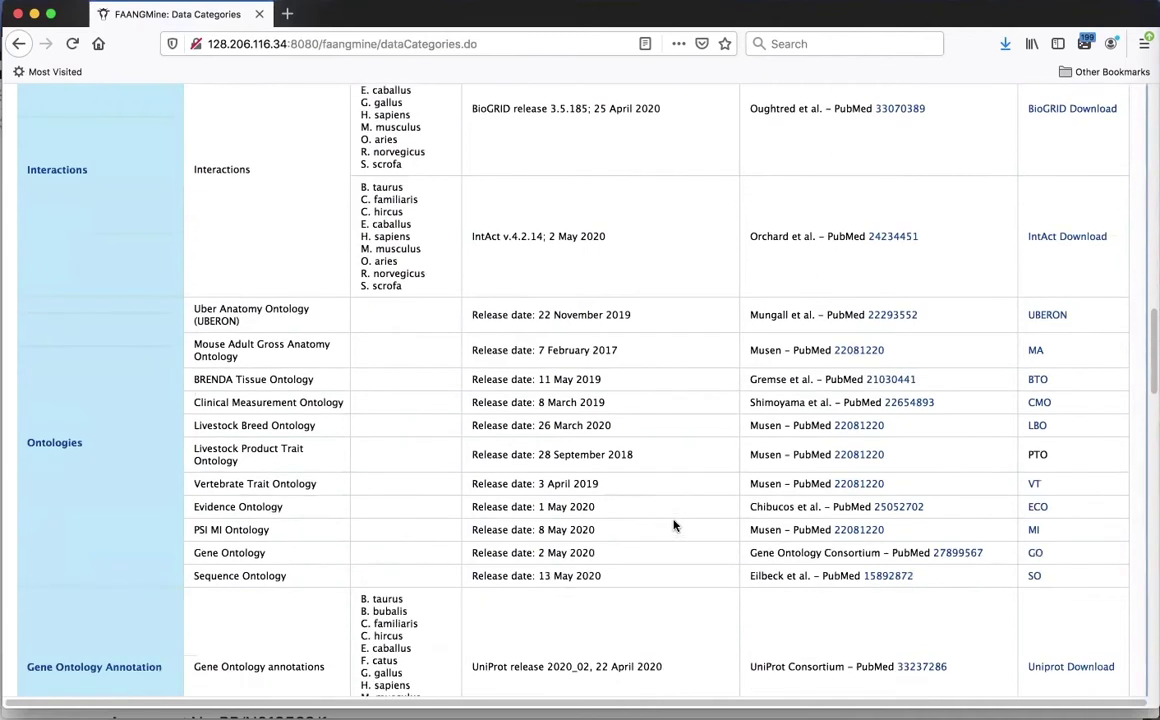
pyautogui.scroll(-2, 673, 519)
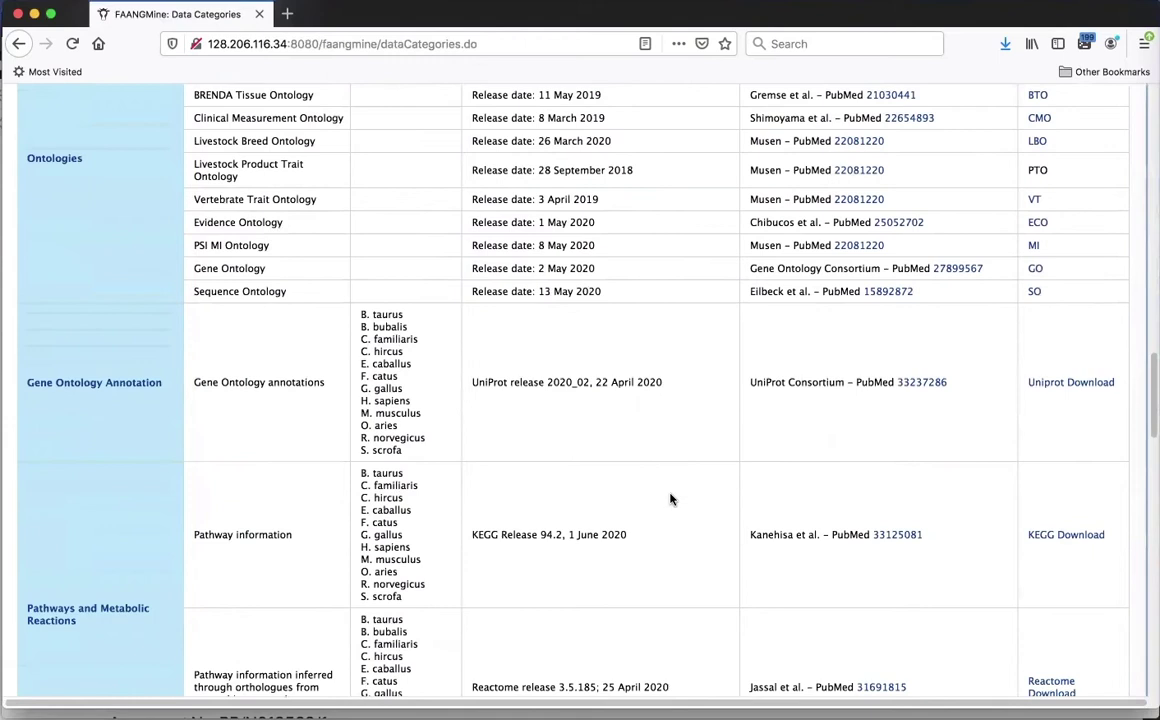
pyautogui.scroll(-3, 670, 505)
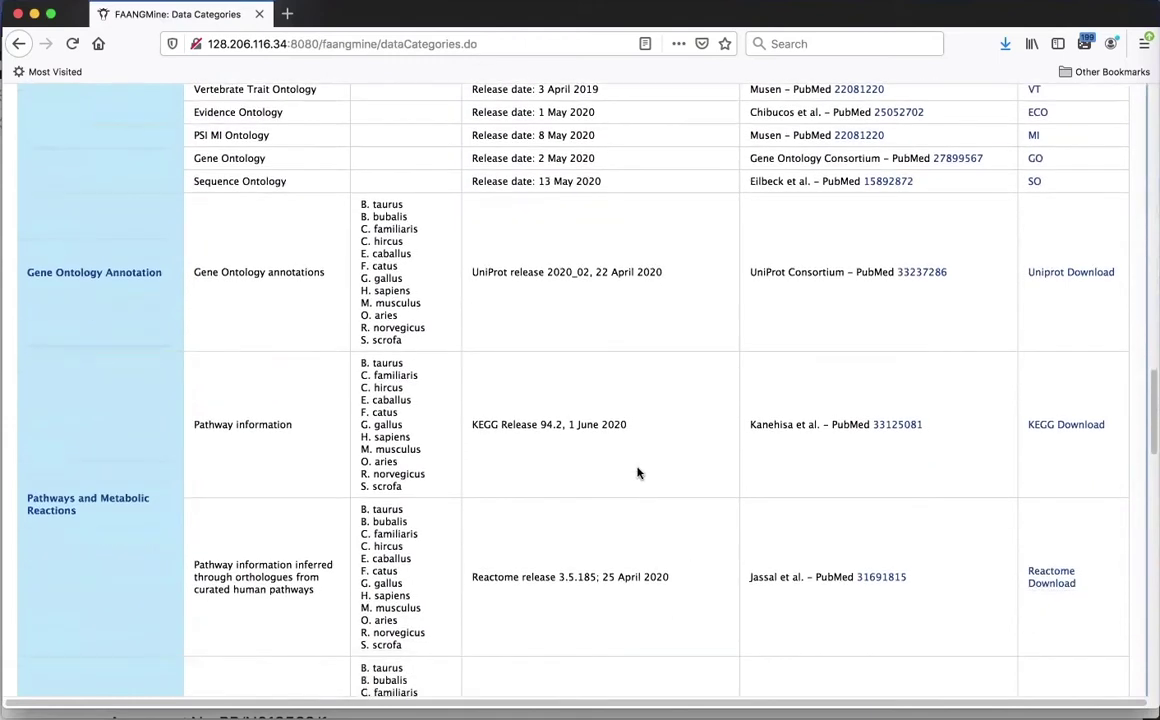
pyautogui.scroll(-1, 682, 557)
pyautogui.scroll(-3, 682, 557)
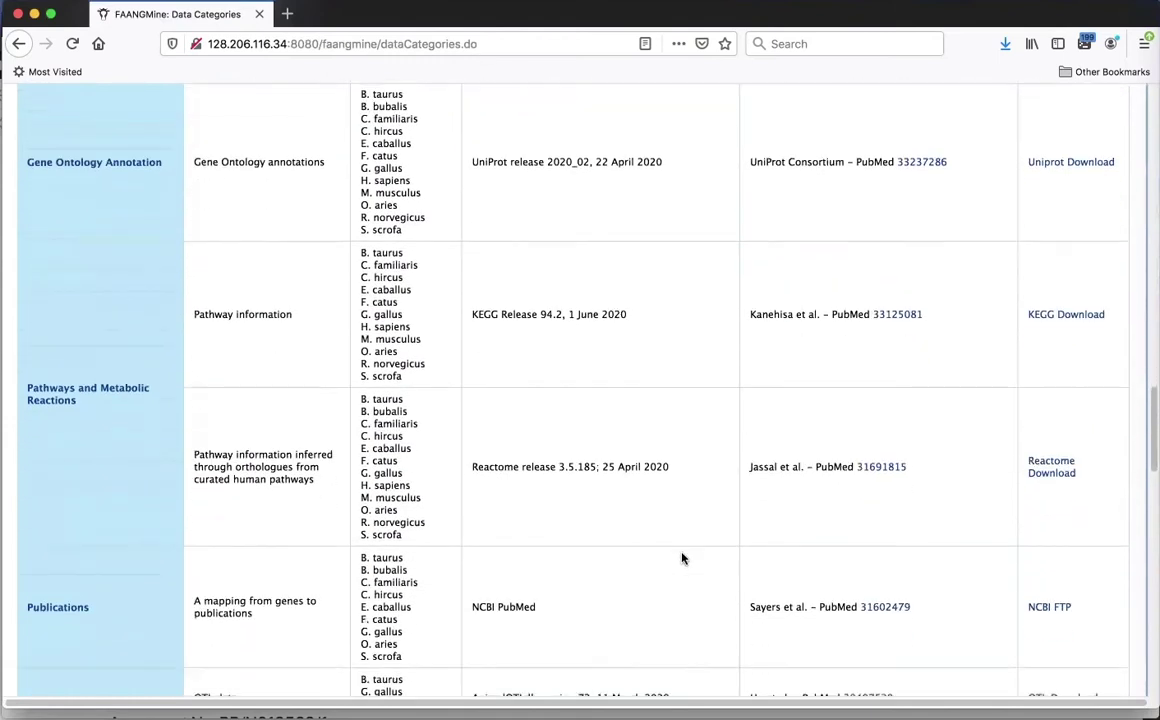
pyautogui.scroll(-1, 680, 585)
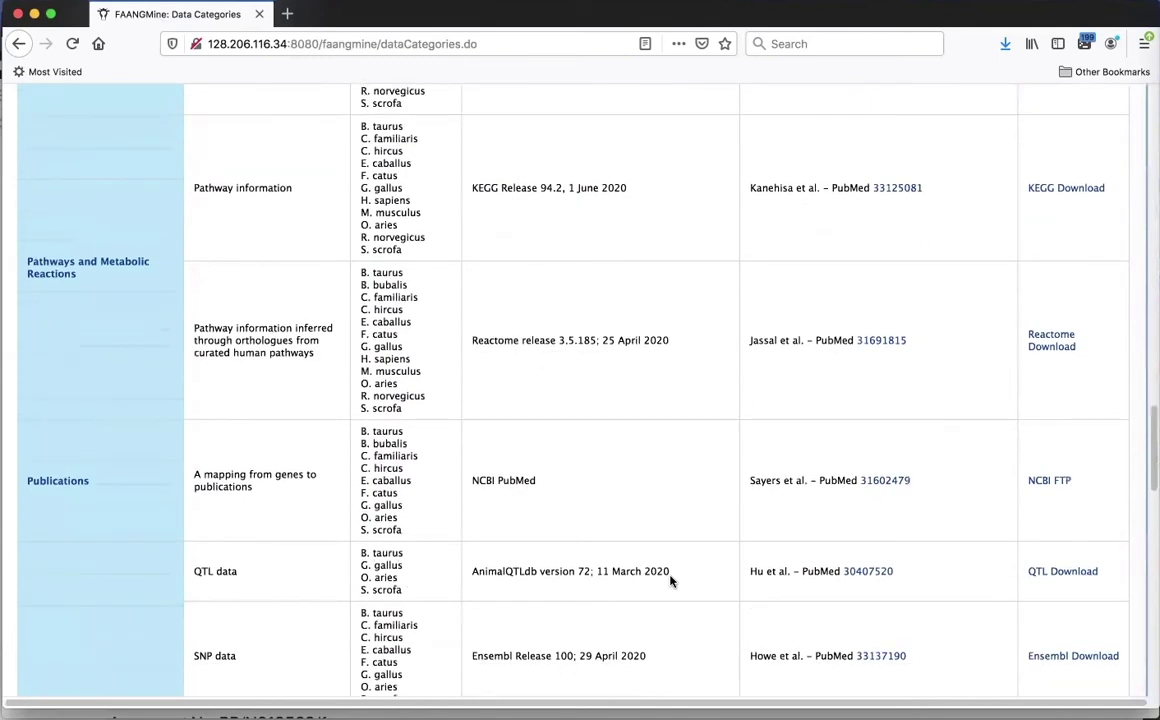
pyautogui.scroll(-1, 692, 575)
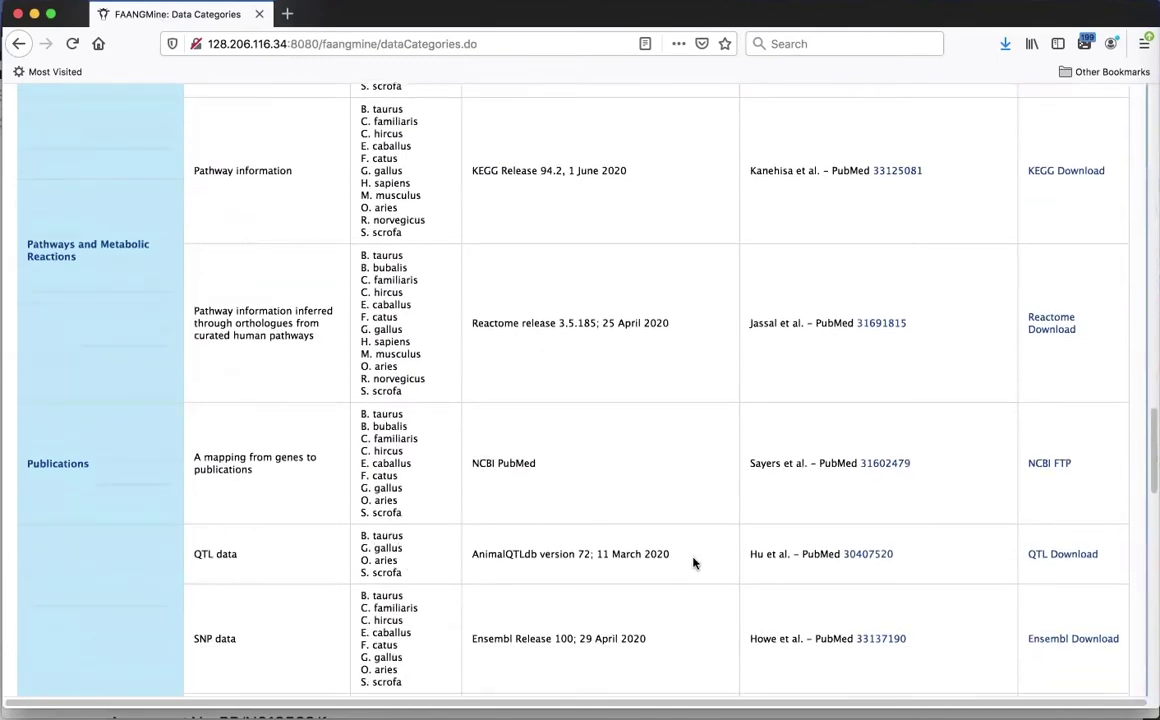
# Examine the variation sources: QTL data, SNP data, SNP array alias IDs and variant effects on Ensembl genes
pyautogui.scroll(-1, 694, 561)
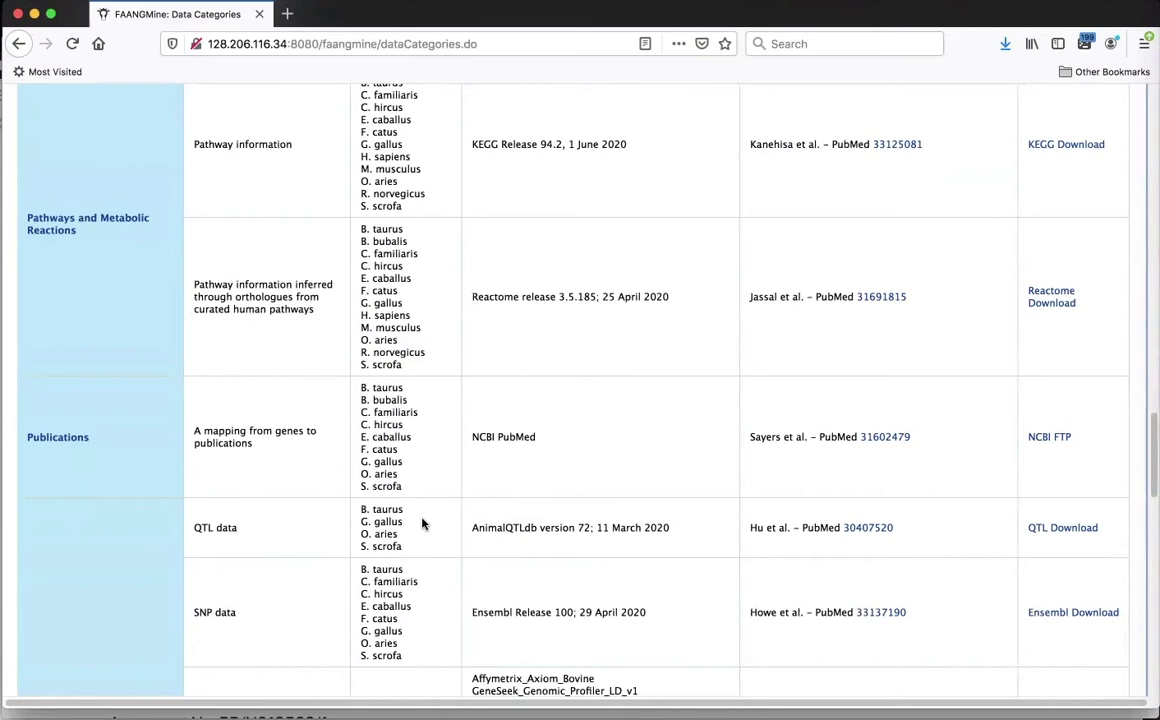
pyautogui.scroll(-3, 422, 523)
pyautogui.scroll(-1, 425, 540)
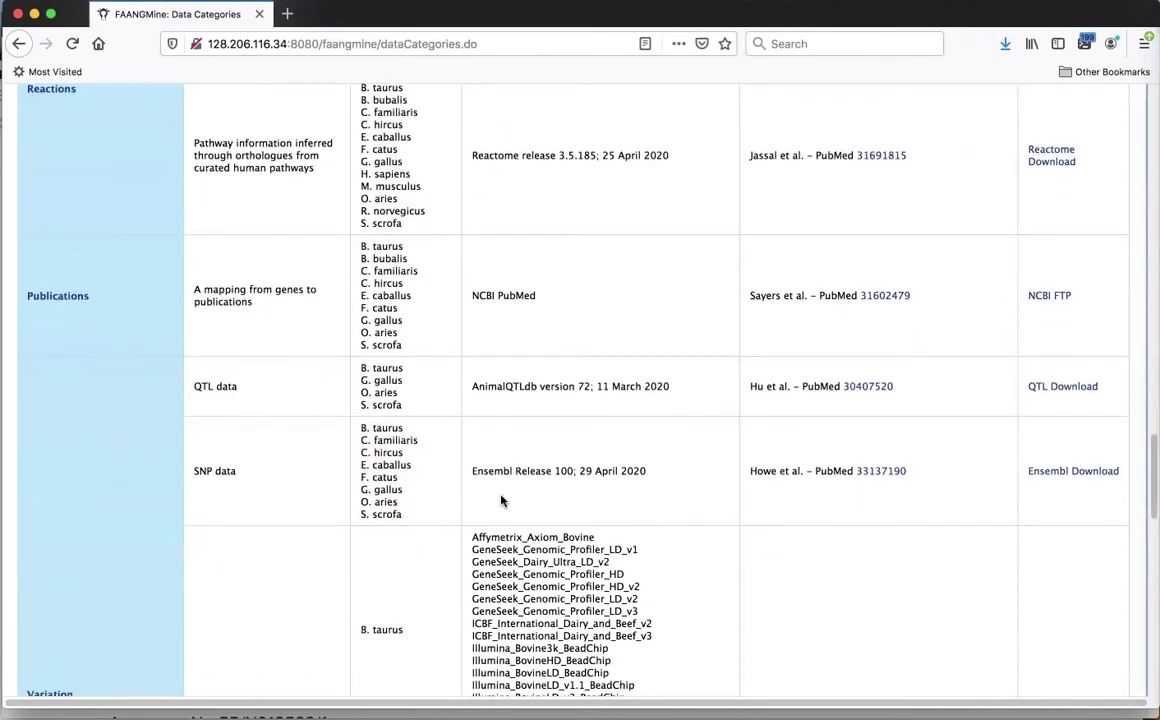
pyautogui.scroll(-3, 703, 551)
pyautogui.scroll(-4, 703, 551)
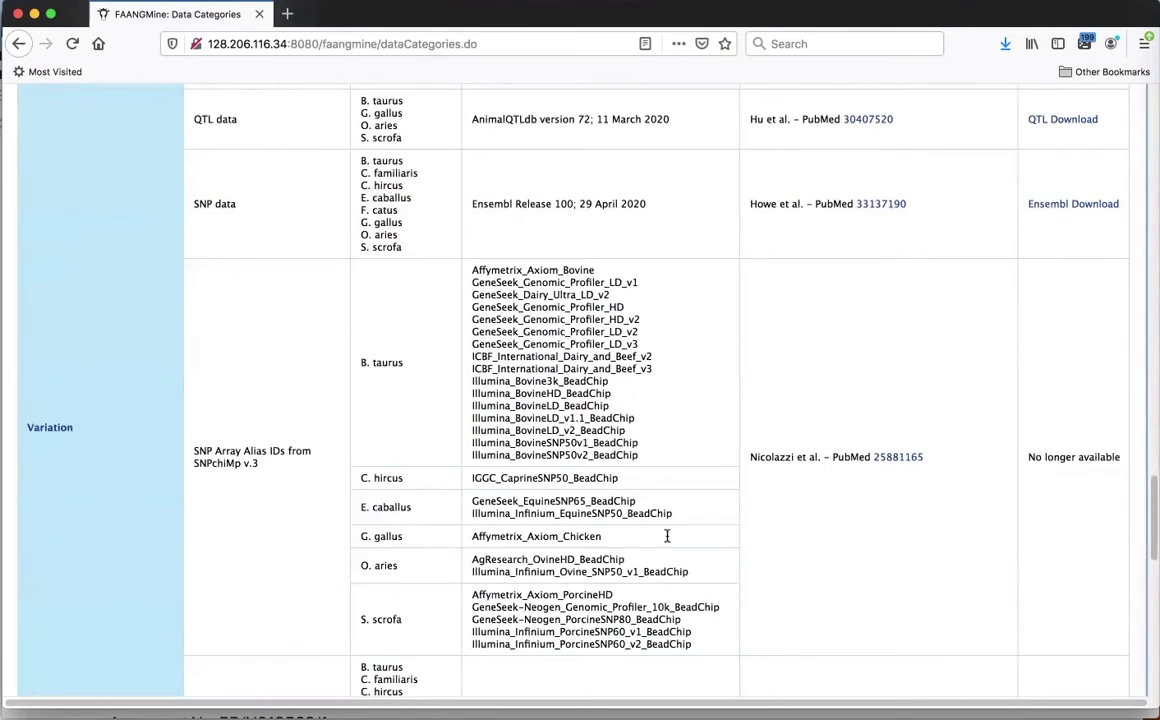
pyautogui.scroll(-6, 610, 533)
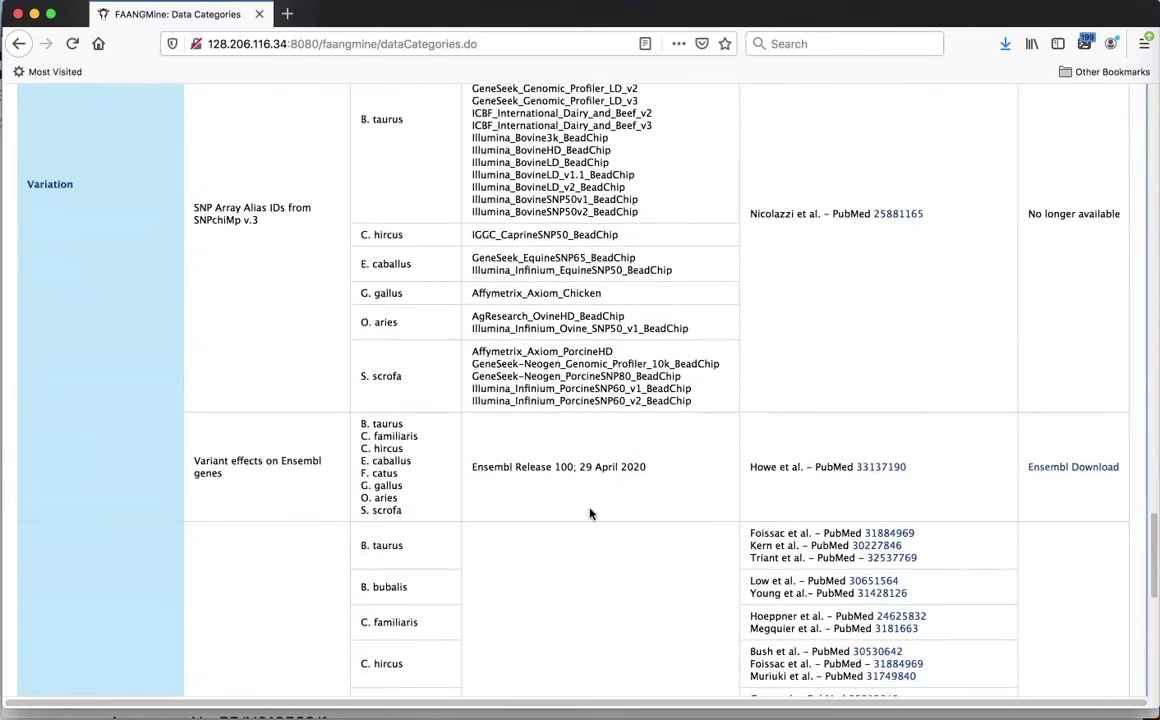
pyautogui.scroll(-4, 632, 565)
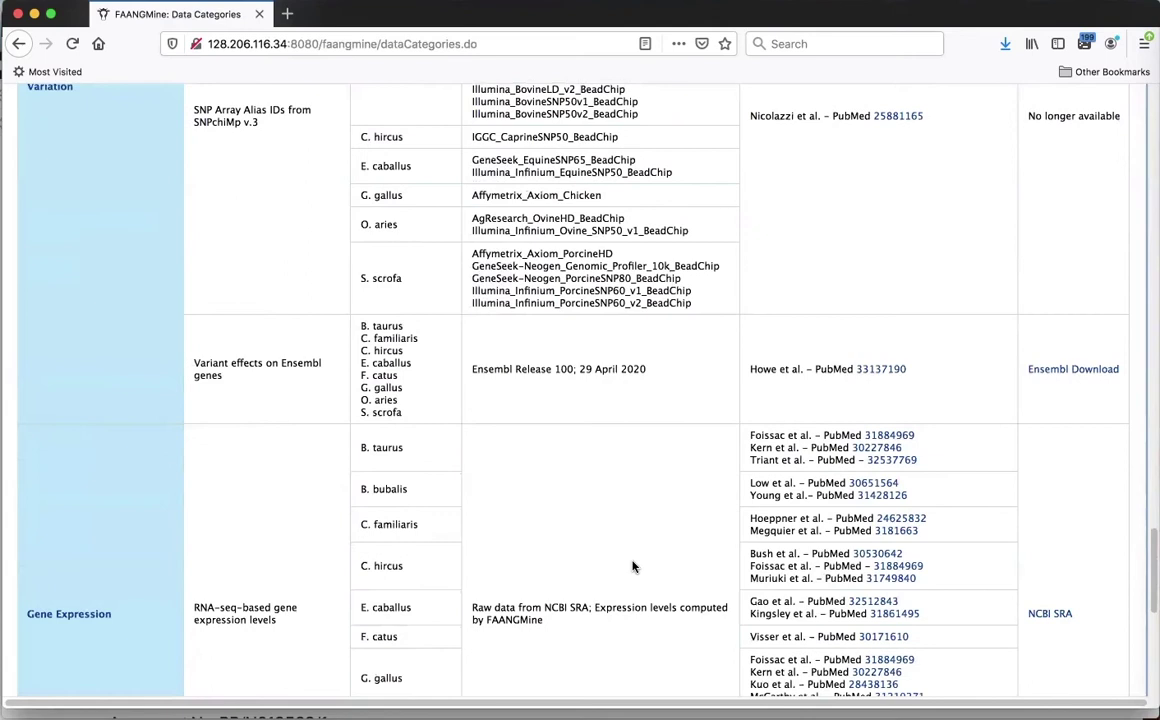
# Examine the gene expression, FAANG histone mark, disease and chromosome assembly sources at the end of the table
pyautogui.scroll(-3, 632, 566)
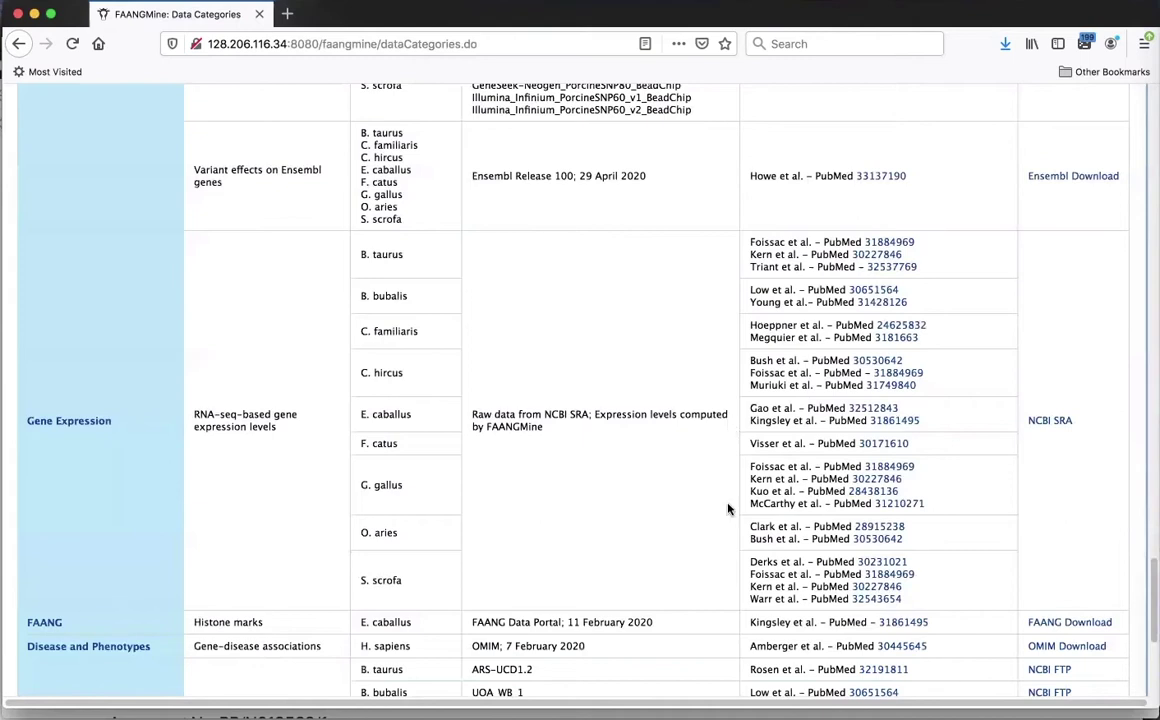
pyautogui.scroll(-3, 717, 533)
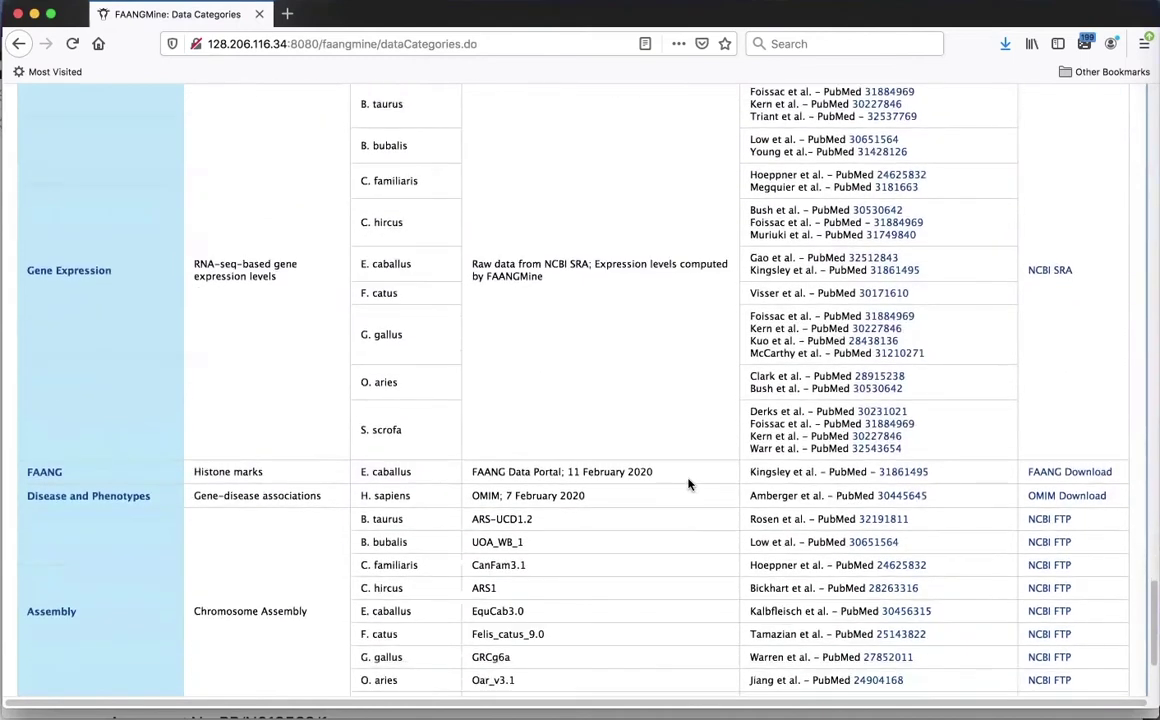
pyautogui.scroll(-1, 675, 430)
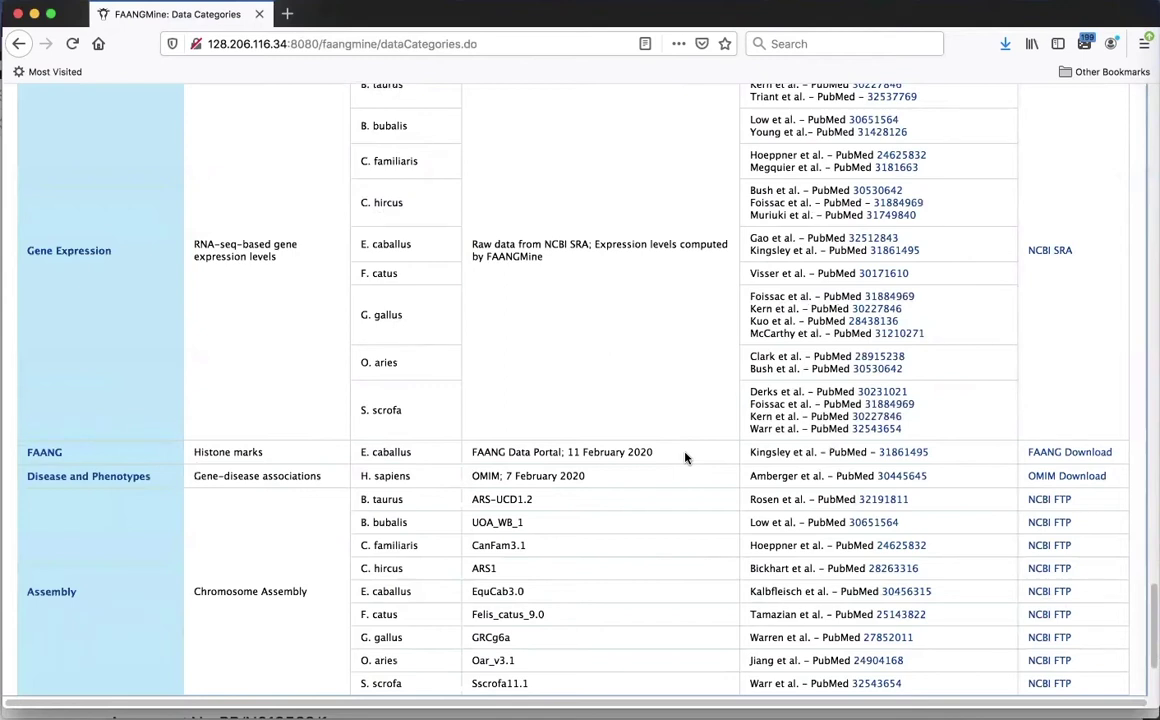
pyautogui.scroll(-1, 678, 453)
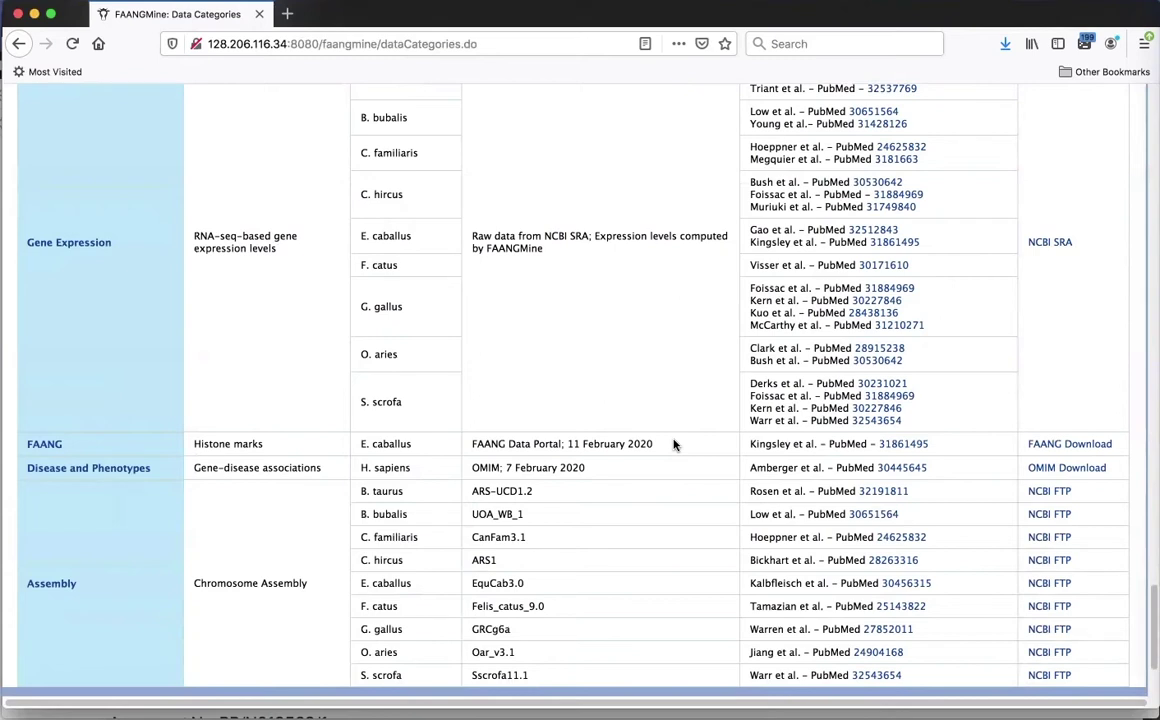
pyautogui.scroll(-2, 675, 443)
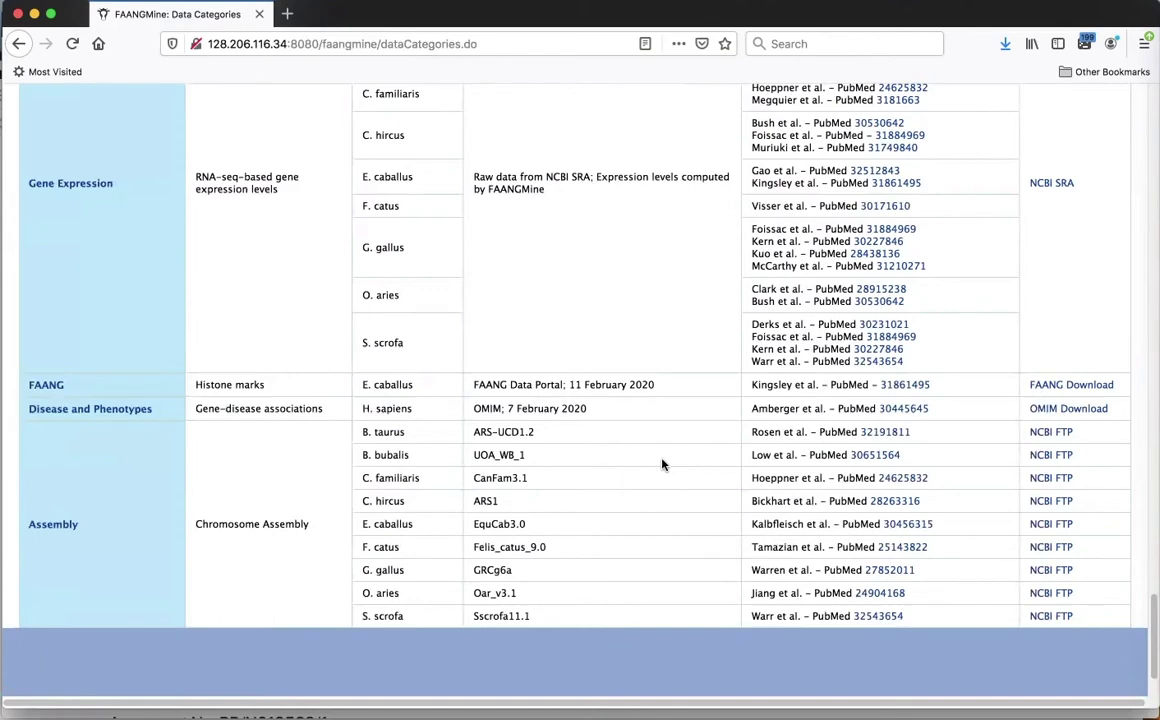
# Return to the FAANGMine home page and activate the Quick Search box
pyautogui.scroll(1, 661, 464)
pyautogui.scroll(10, 661, 464)
pyautogui.scroll(15, 661, 464)
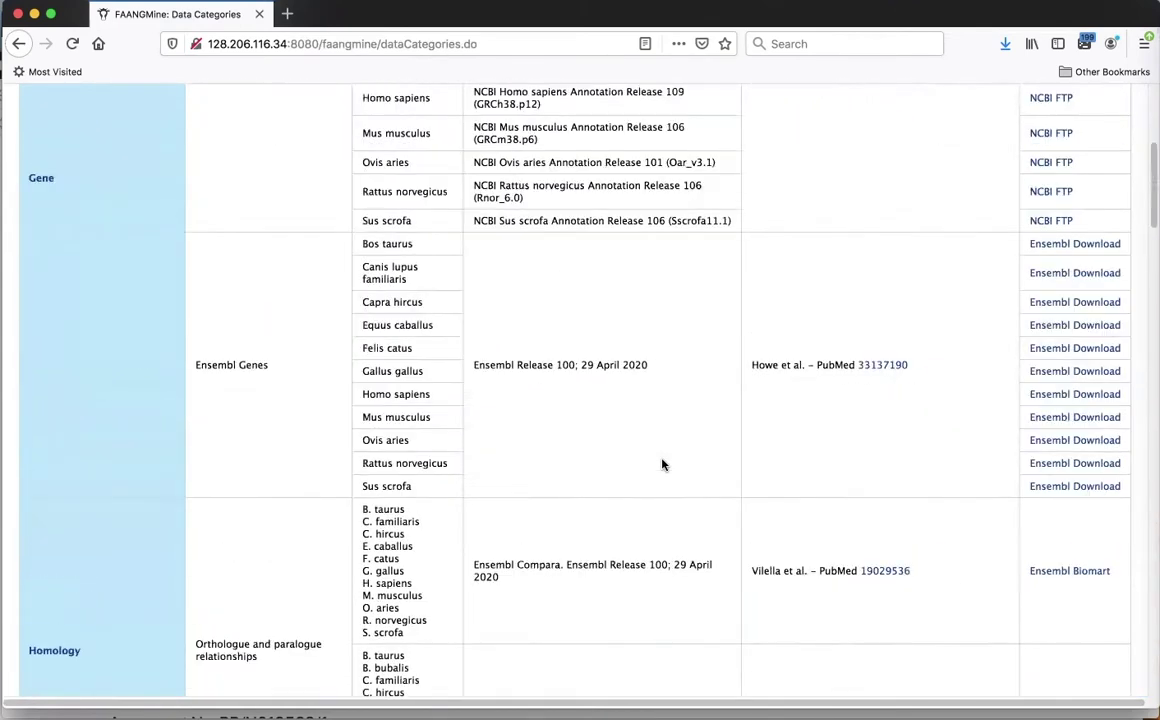
pyautogui.click(197, 140)
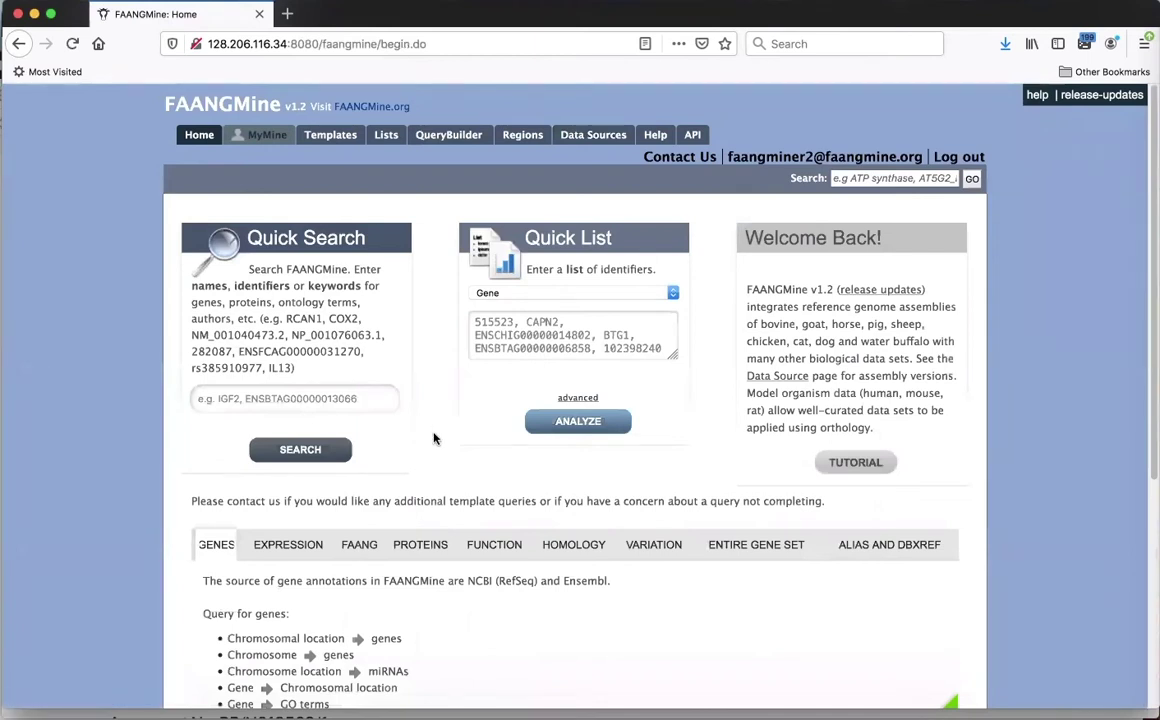
pyautogui.click(292, 398)
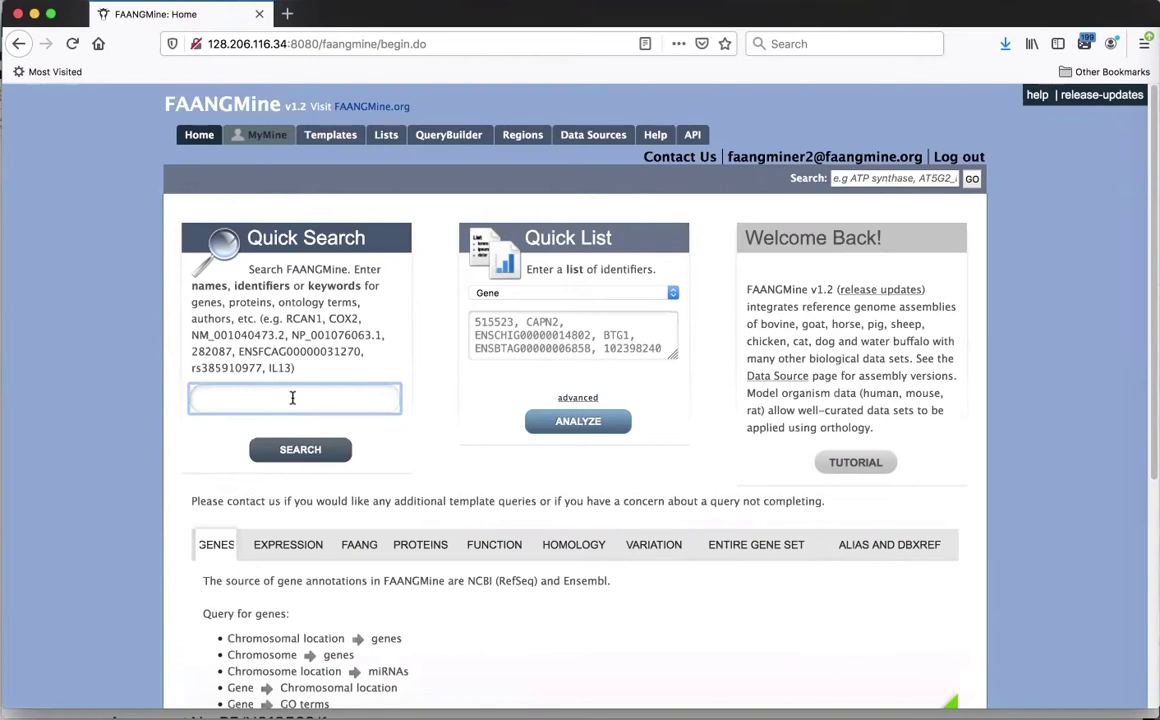
# Leave the Quick Search box and examine the popular template queries for genes on the home page
pyautogui.click(657, 632)
pyautogui.scroll(-2, 657, 635)
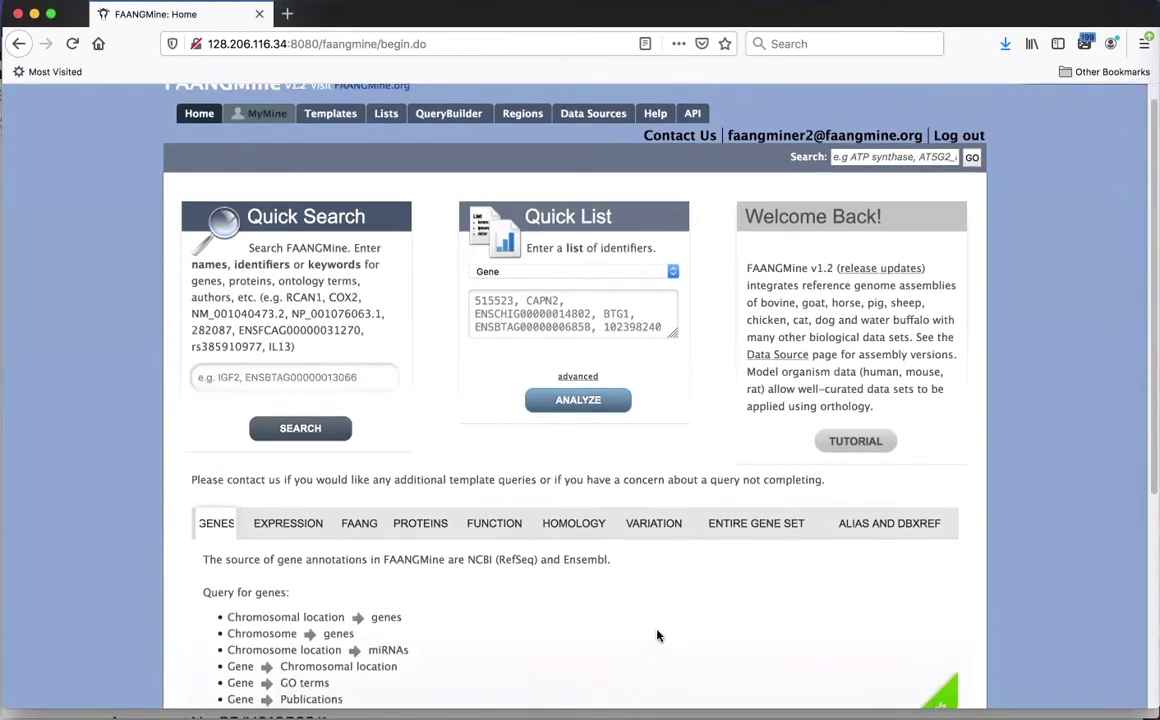
pyautogui.scroll(-2, 657, 634)
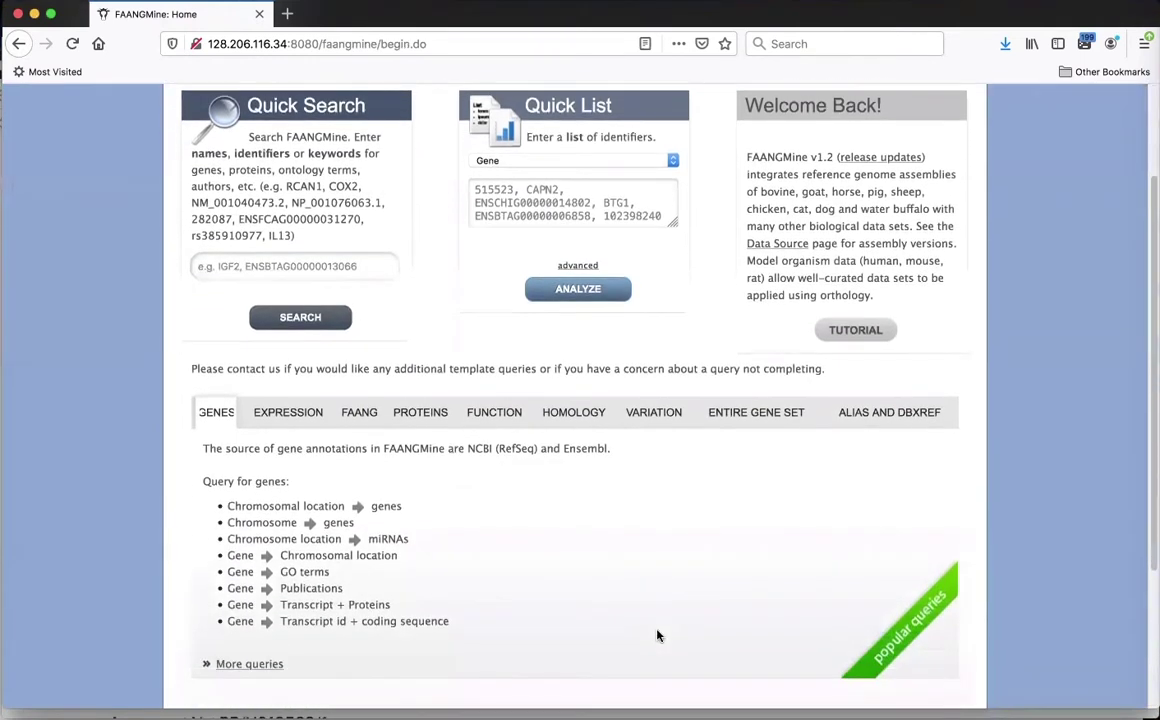
pyautogui.scroll(-1, 652, 567)
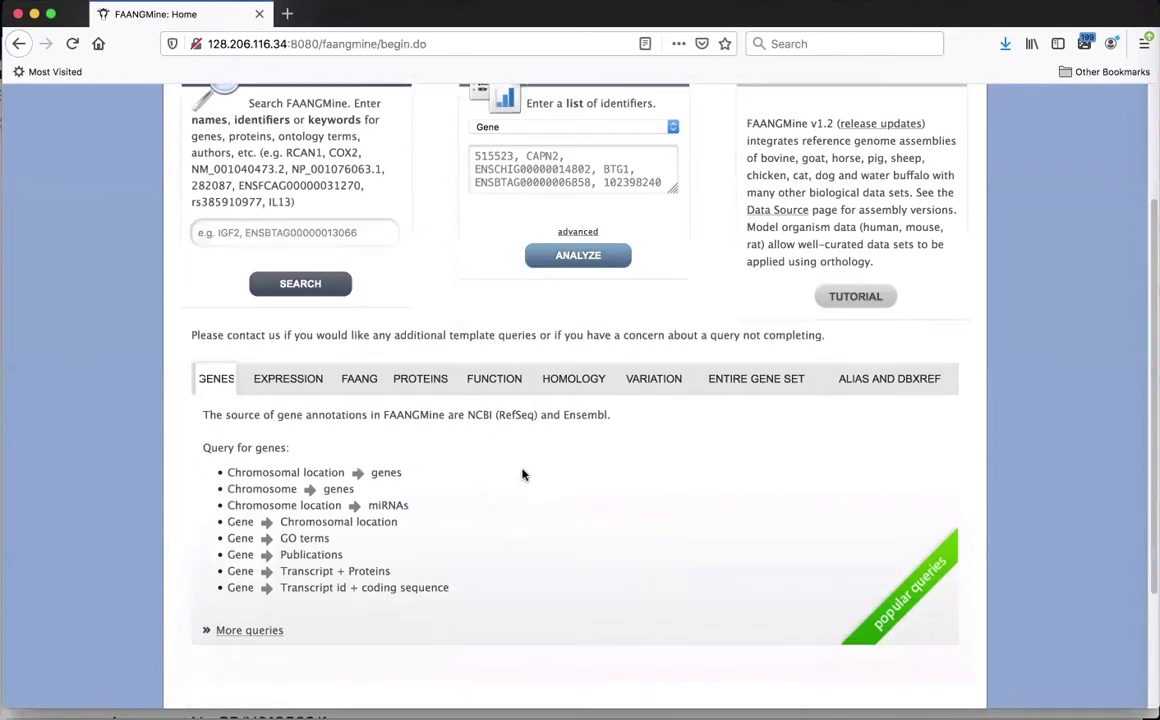
pyautogui.scroll(-1, 517, 474)
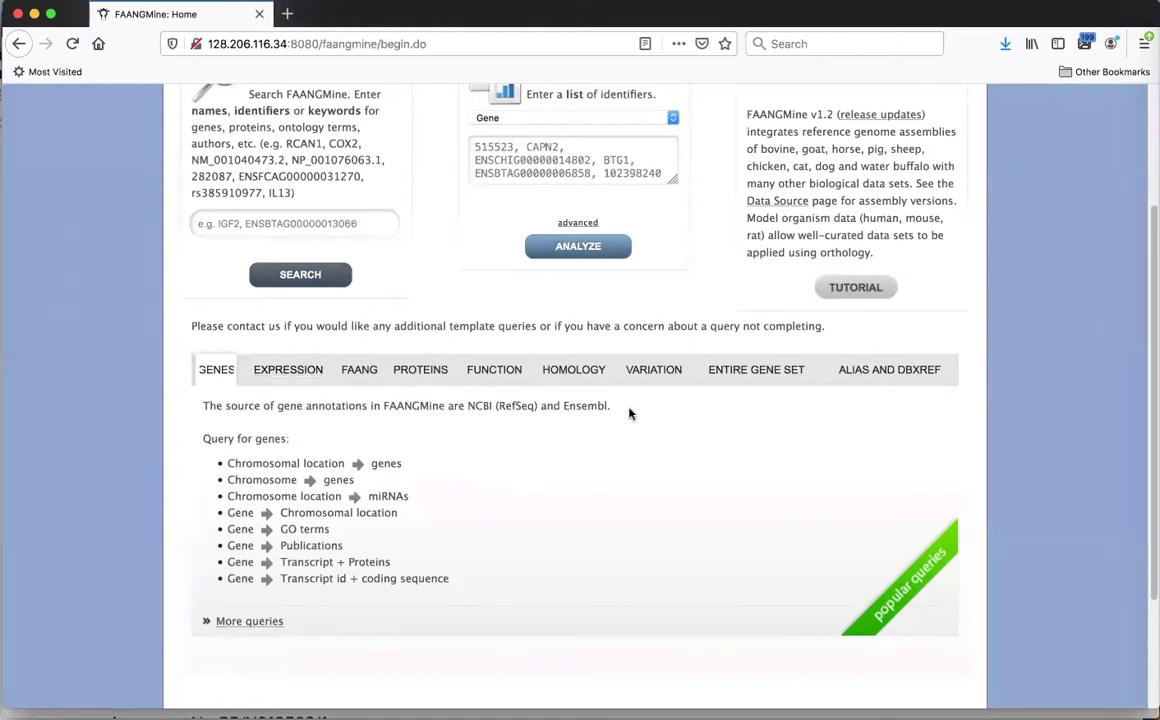
# Review the popular template queries for the Expression, FAANG, Proteins, Function and Homology categories in turn
pyautogui.click(290, 373)
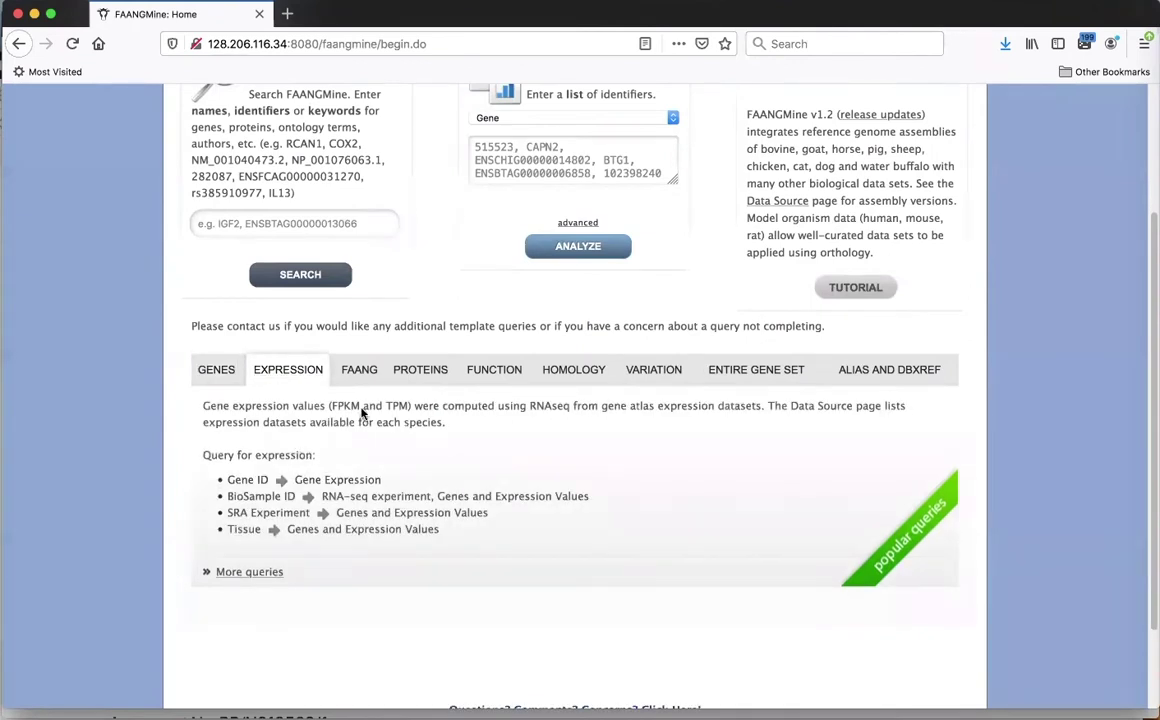
pyautogui.click(362, 372)
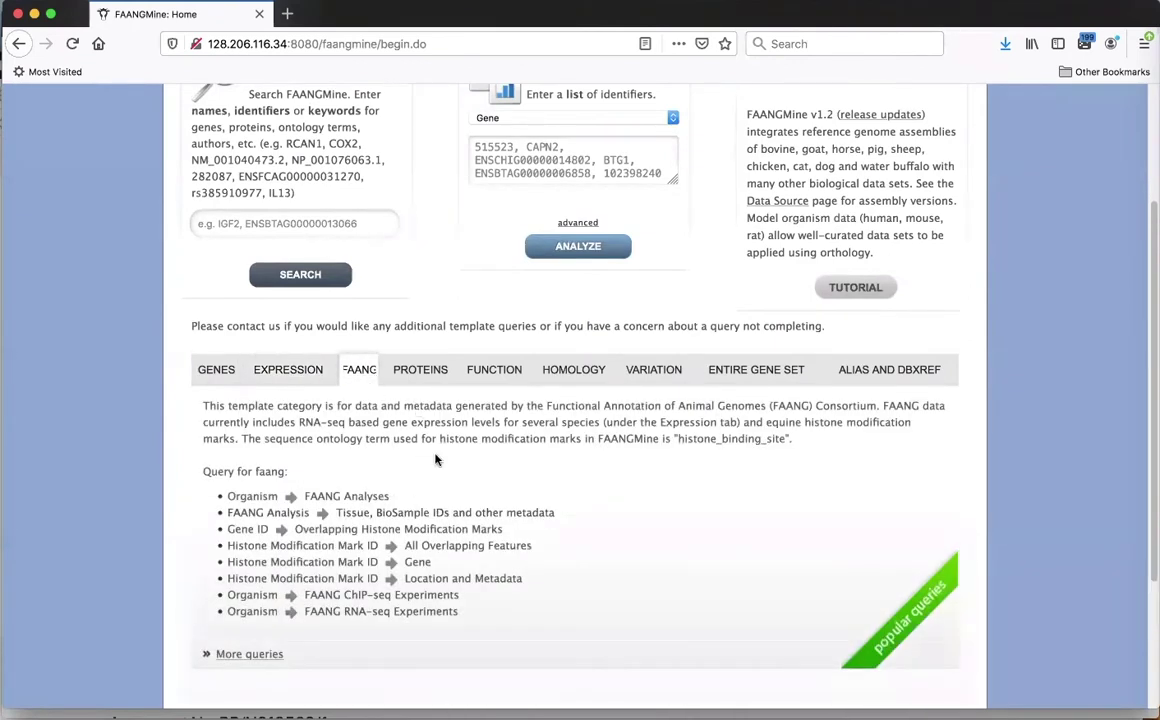
pyautogui.click(424, 373)
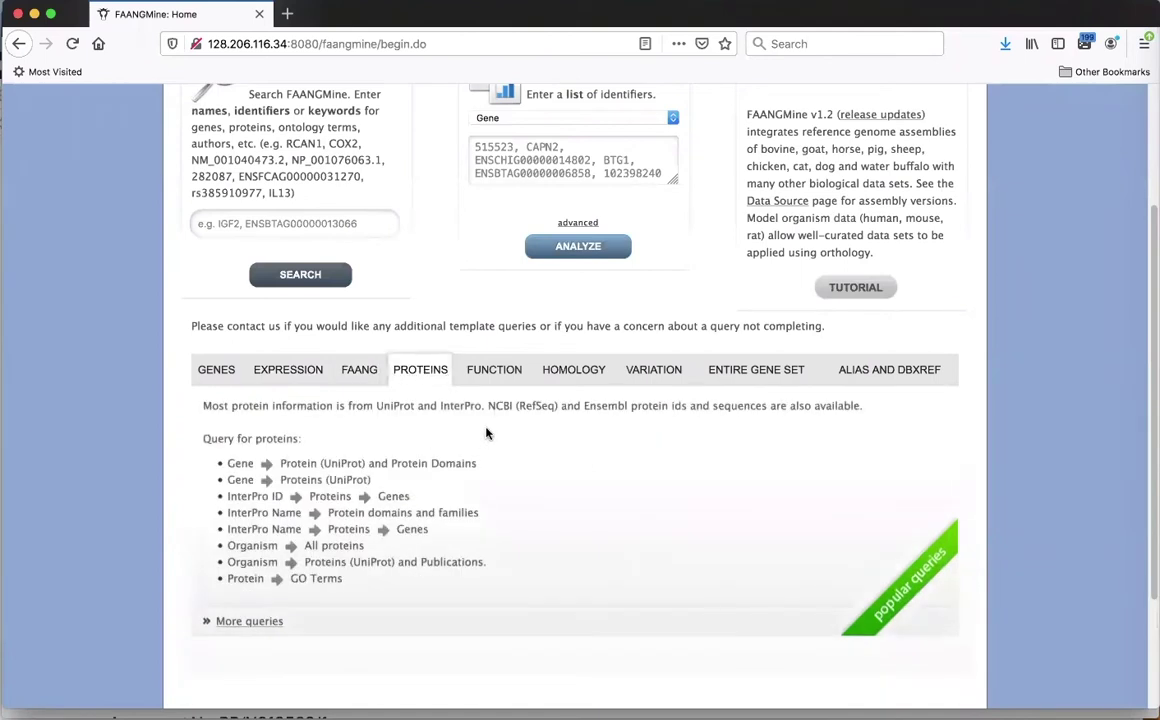
pyautogui.click(503, 373)
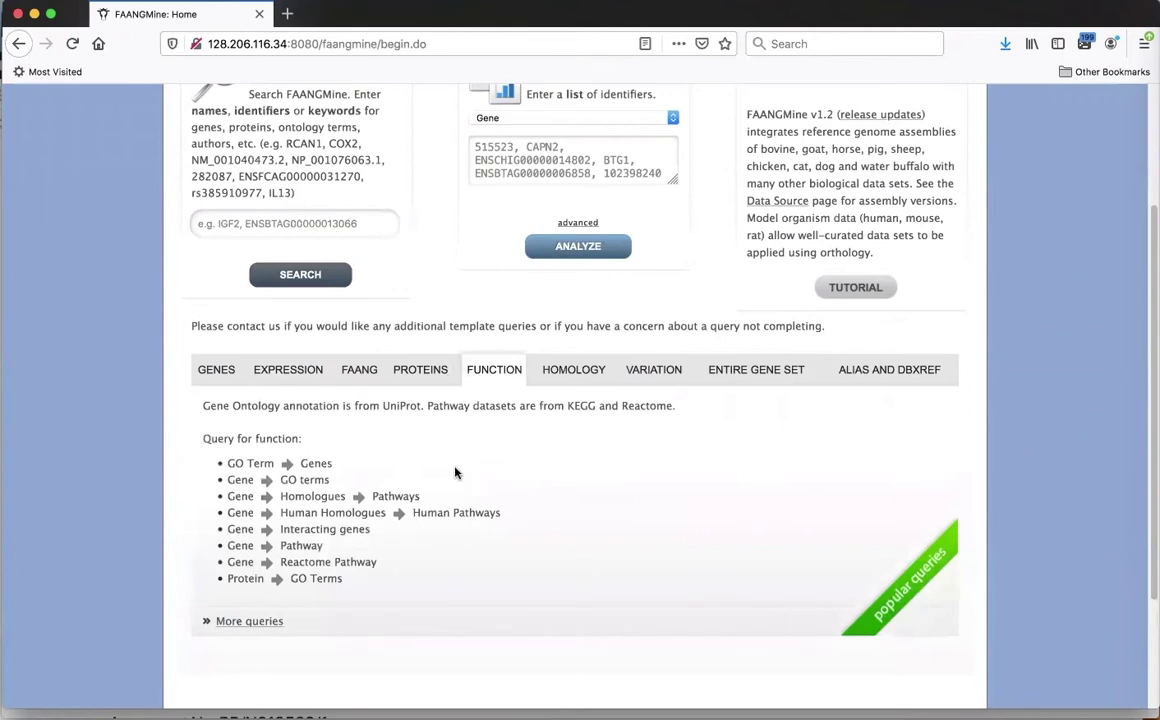
pyautogui.click(566, 372)
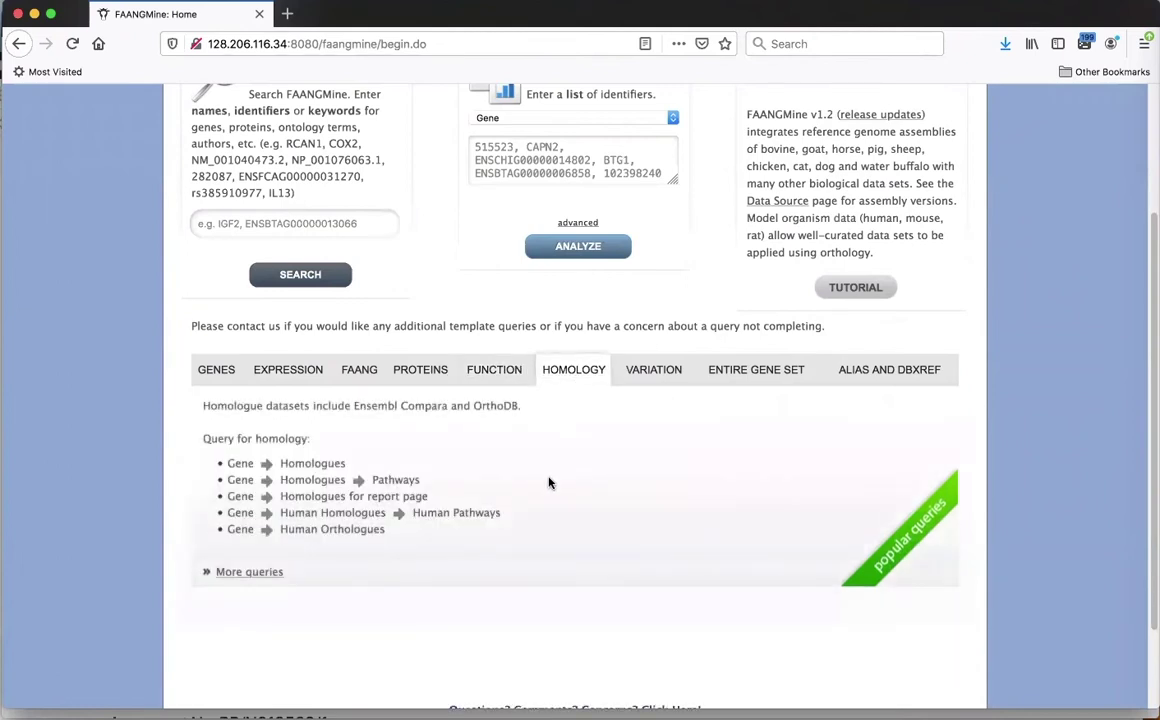
# Go back to the FAANG query category and open its full list of template queries
pyautogui.click(361, 372)
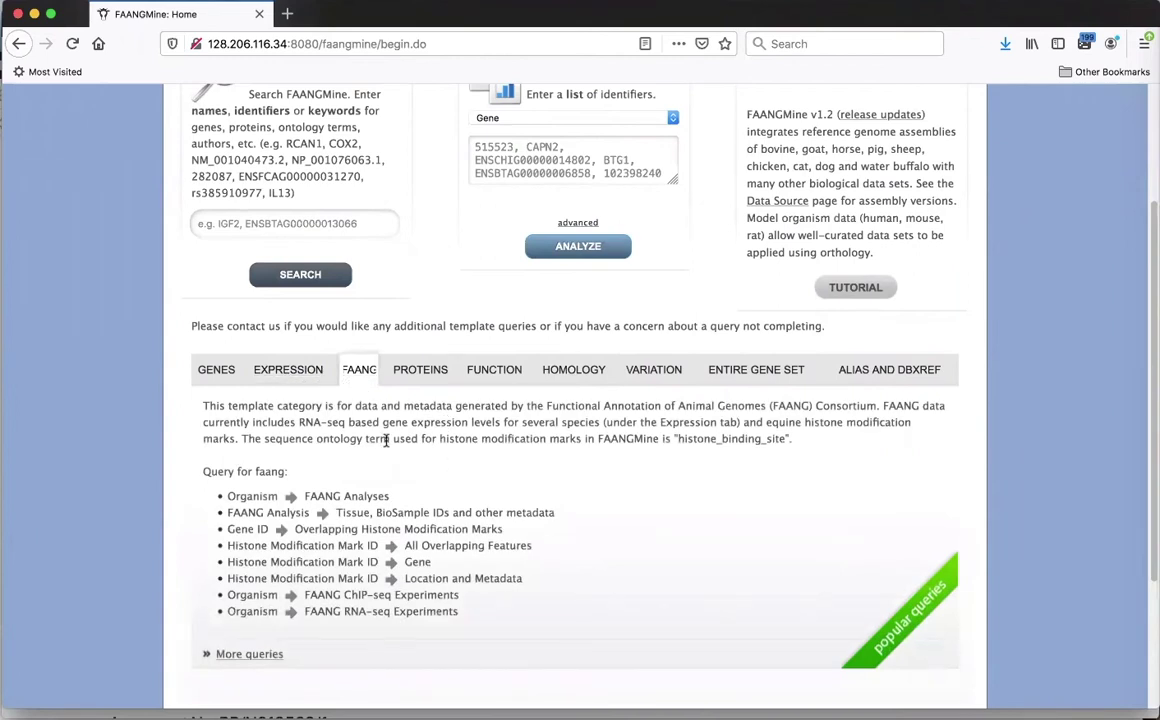
pyautogui.scroll(-1, 590, 501)
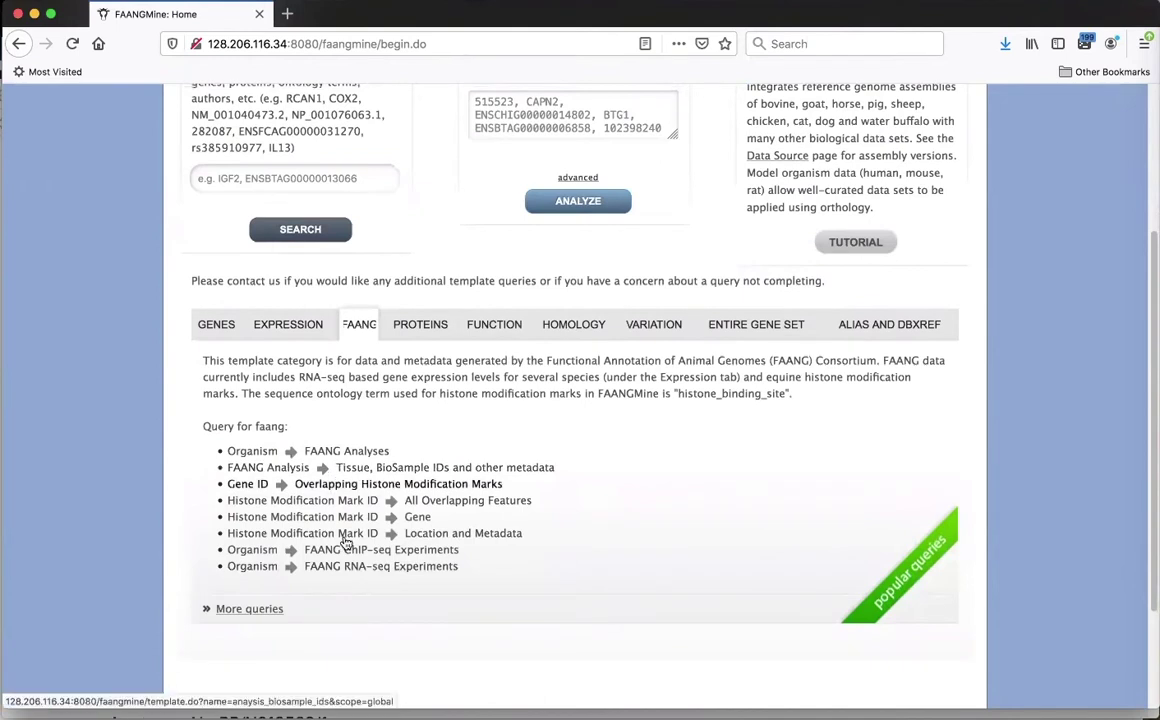
pyautogui.click(268, 611)
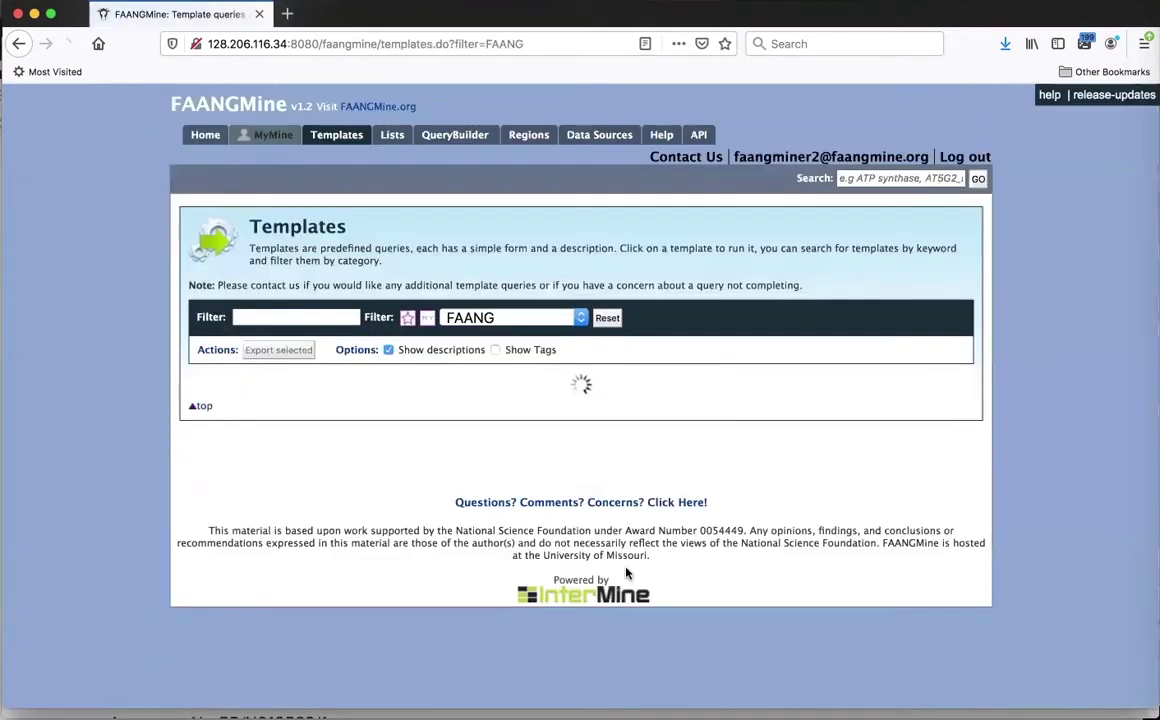
# Examine the names and descriptions of the template queries listed under the FAANG filter
pyautogui.scroll(-3, 740, 540)
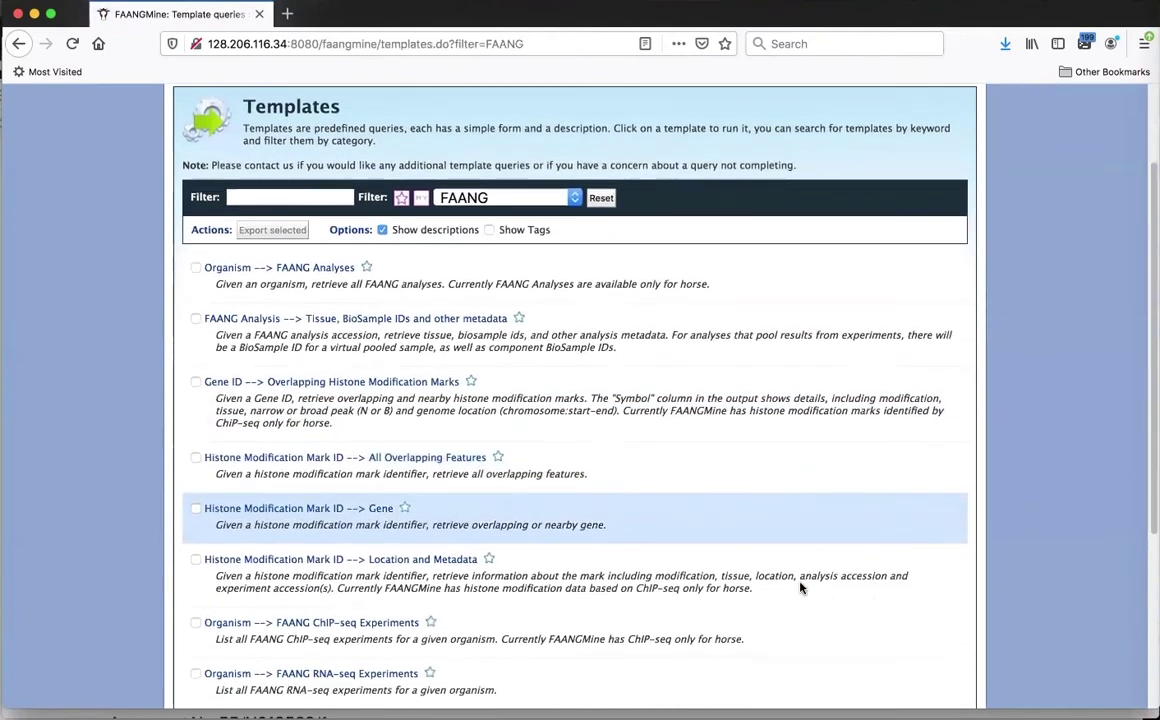
pyautogui.scroll(-3, 800, 588)
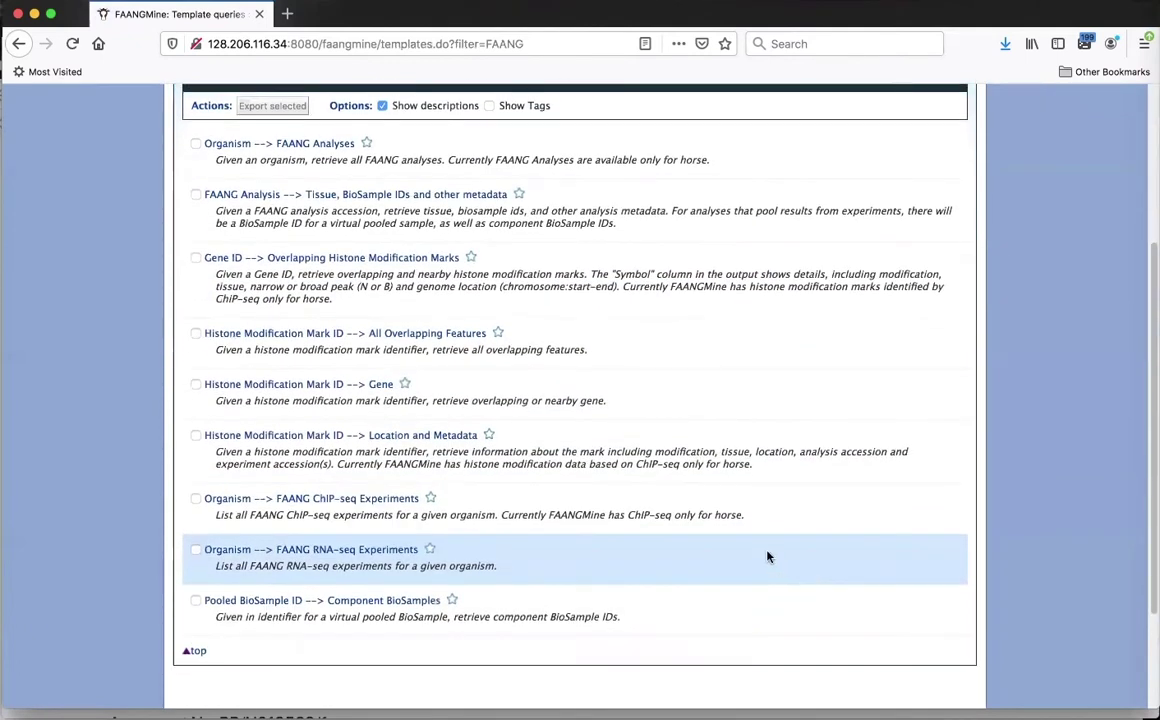
pyautogui.scroll(1, 752, 510)
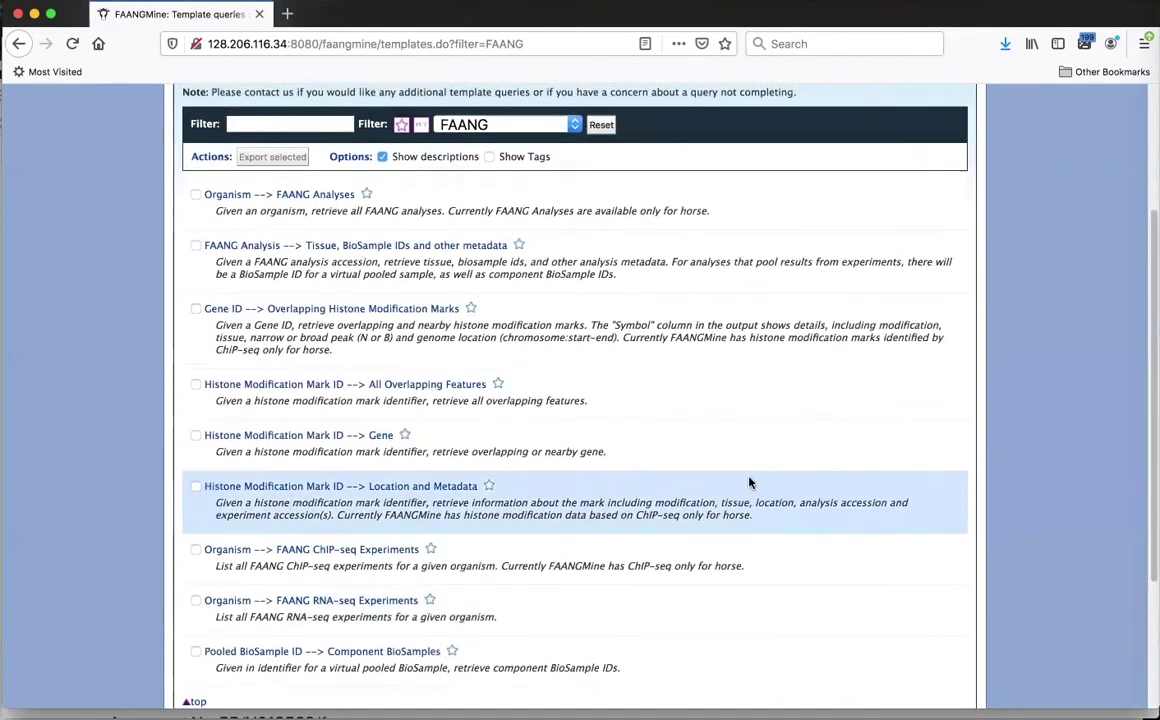
pyautogui.scroll(1, 749, 483)
pyautogui.scroll(1, 749, 483)
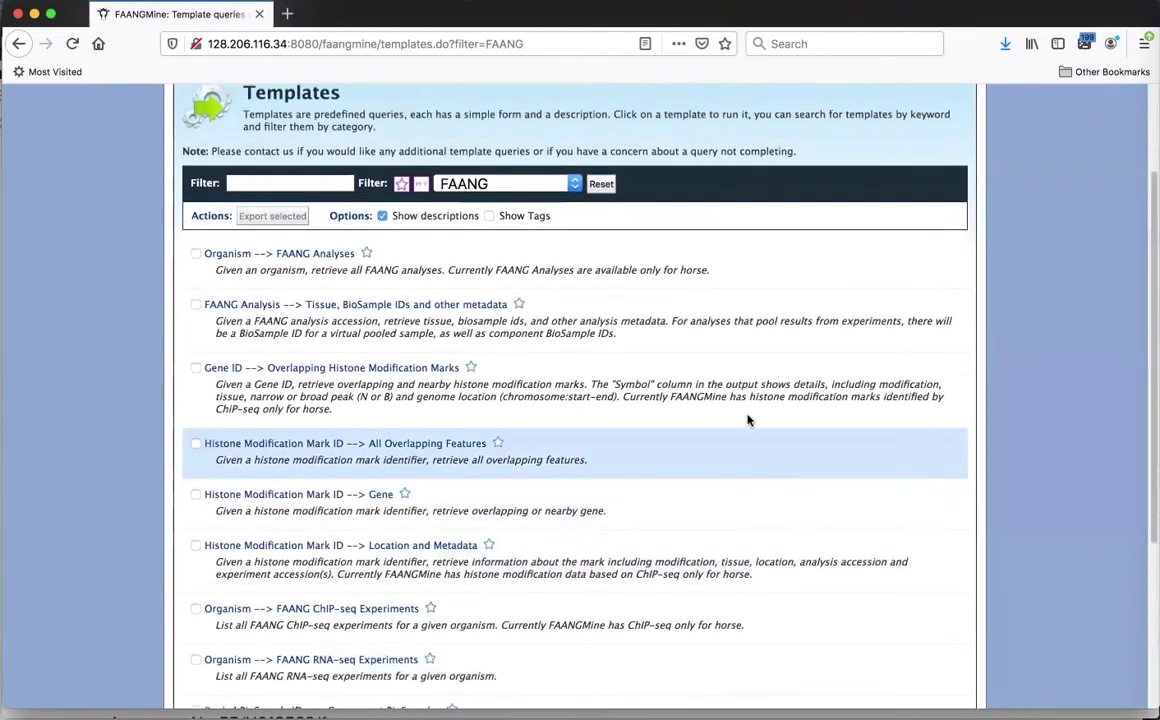
# Run the Organism --> FAANG Analyses template query for E. caballus and examine the columns of its results table
pyautogui.scroll(1, 748, 419)
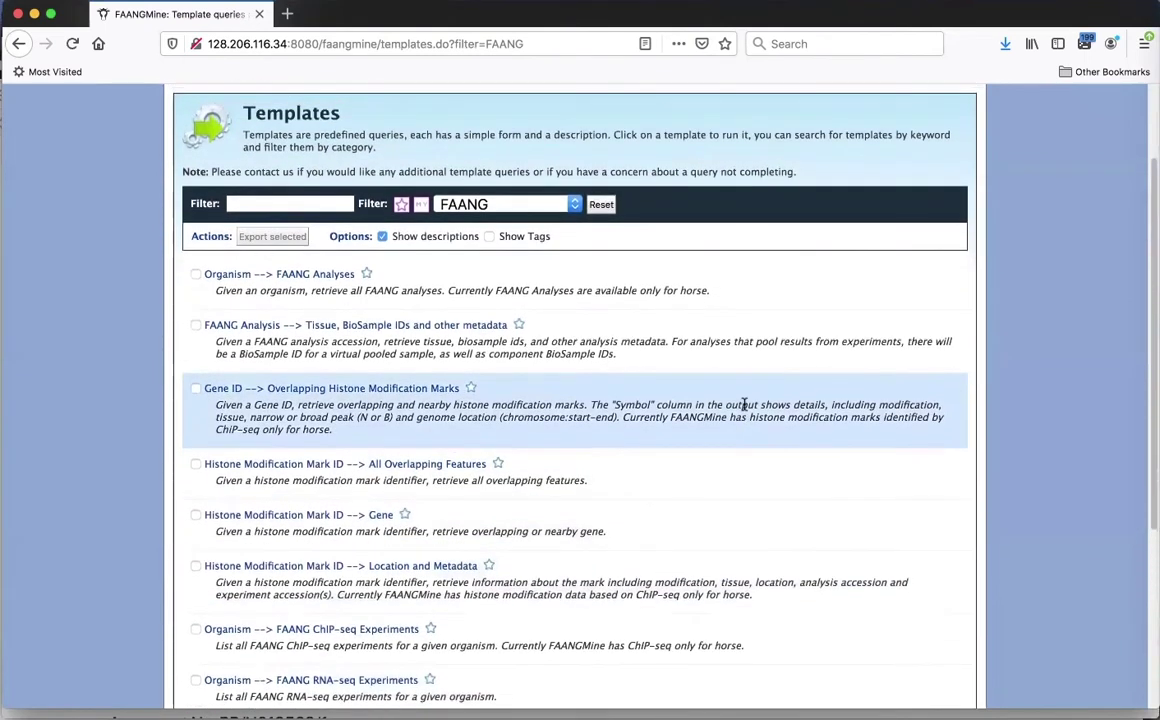
pyautogui.scroll(1, 740, 522)
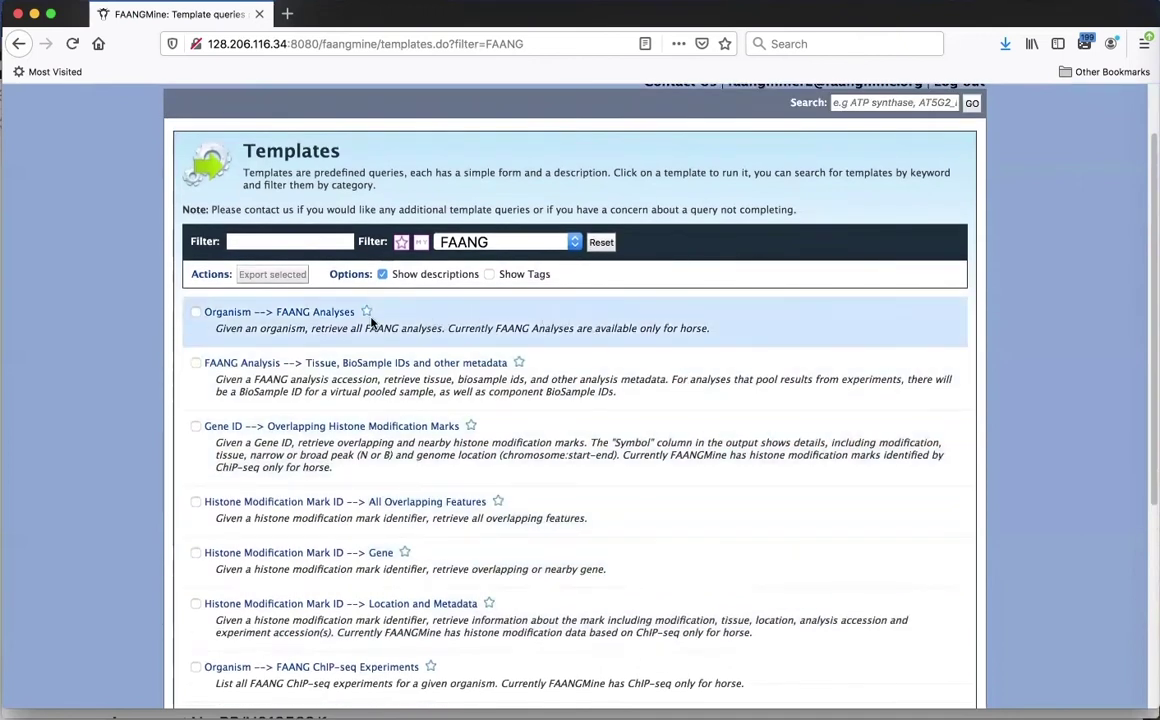
pyautogui.click(284, 313)
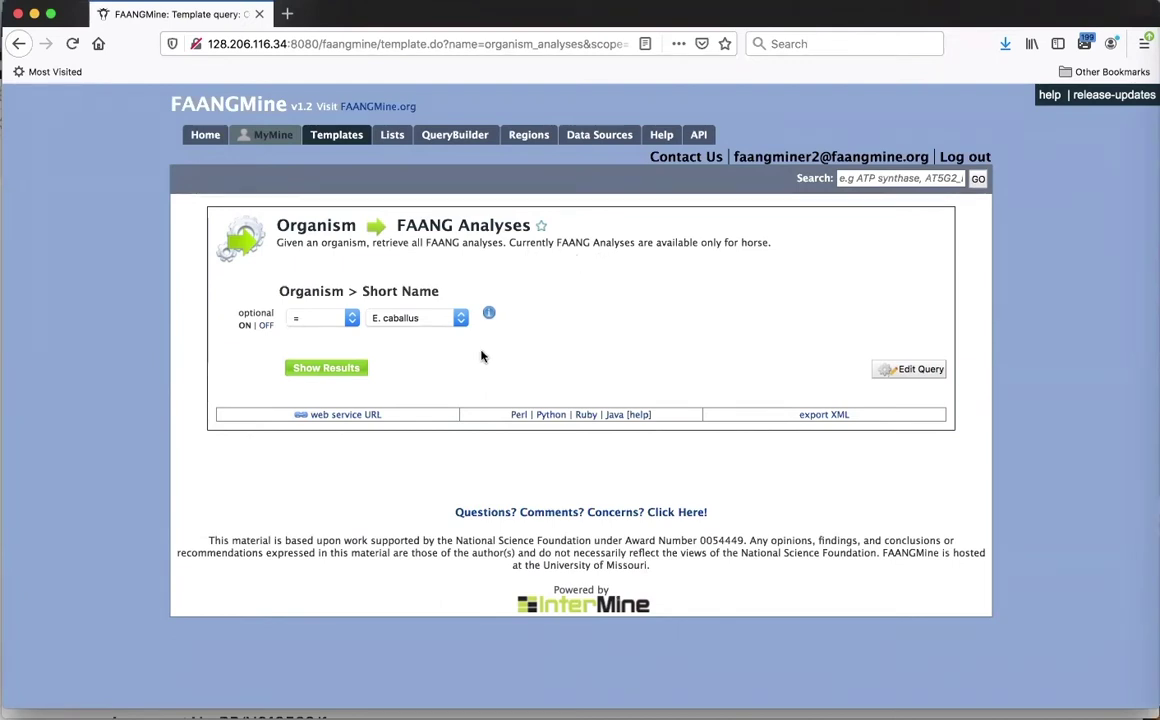
pyautogui.click(461, 317)
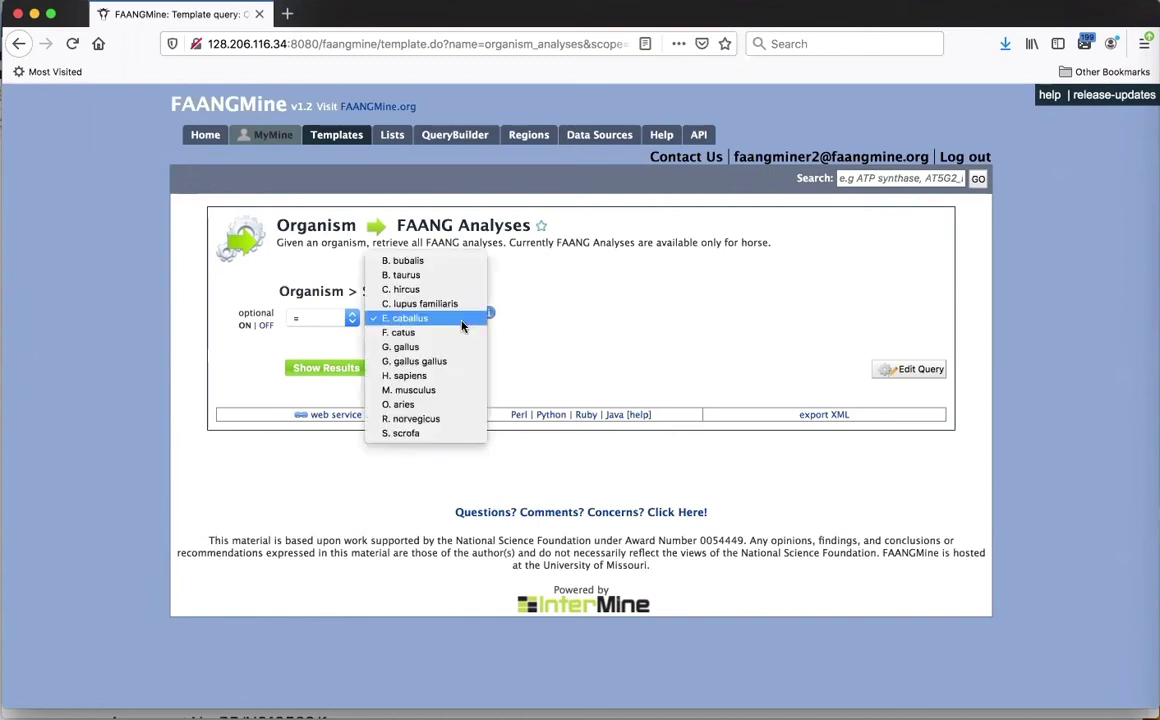
pyautogui.click(458, 324)
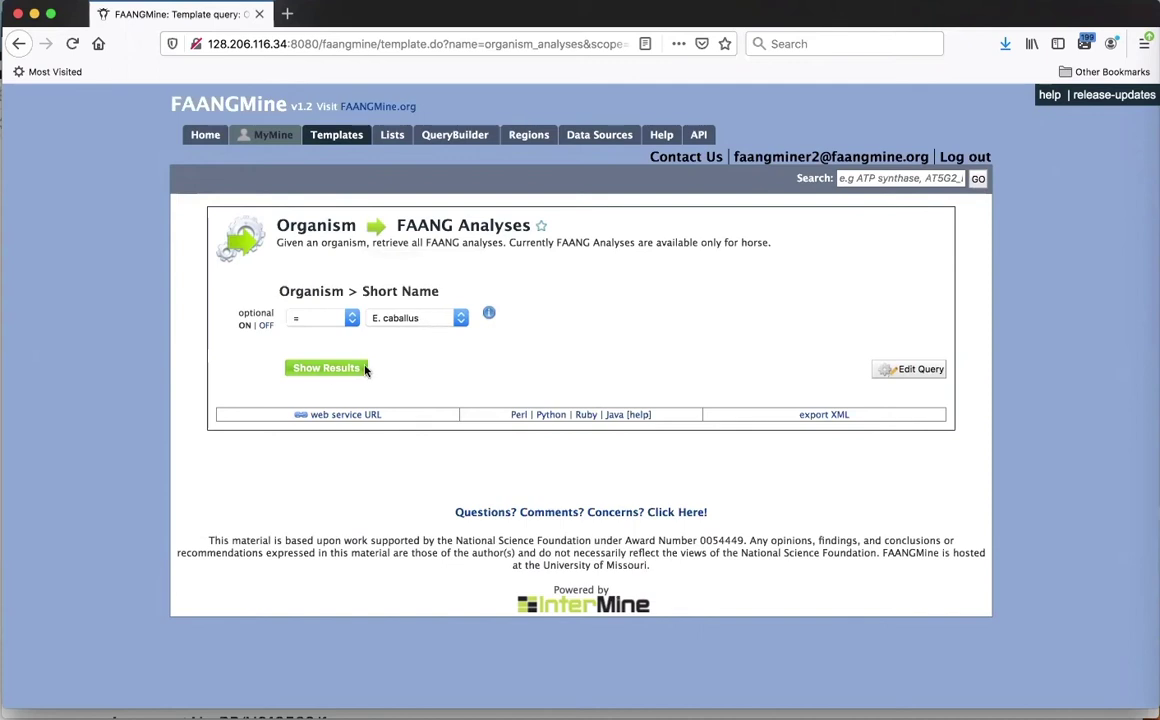
pyautogui.click(322, 372)
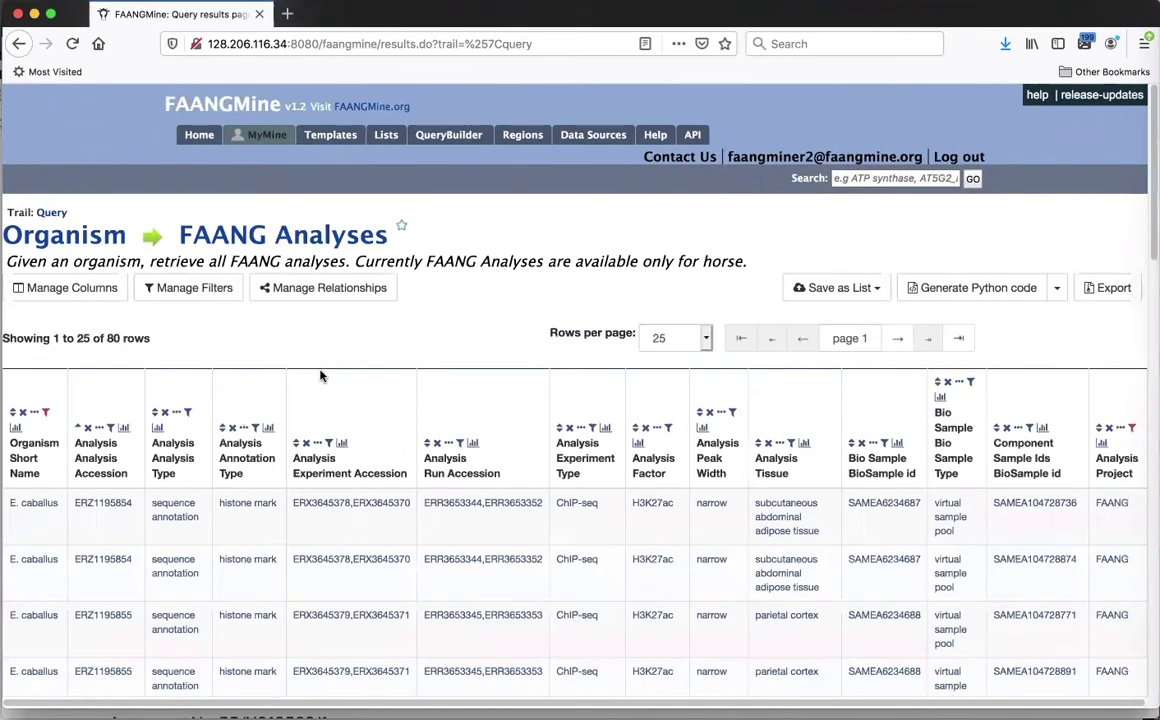
pyautogui.scroll(-2, 415, 349)
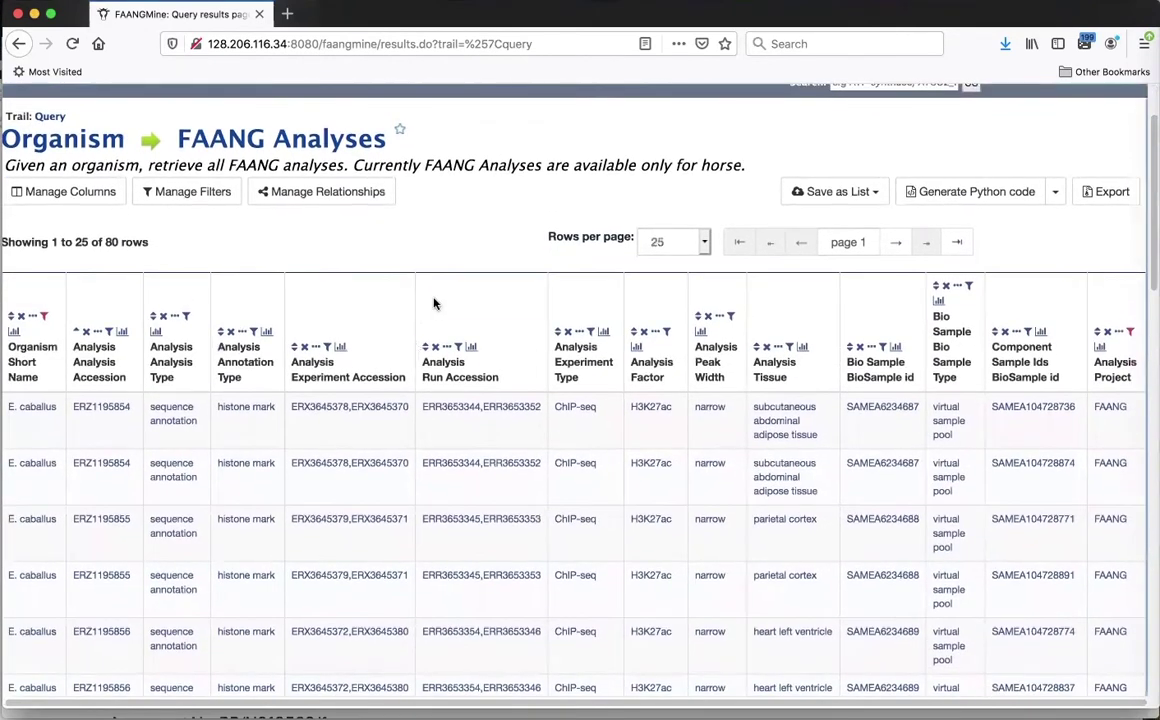
pyautogui.scroll(-2, 435, 303)
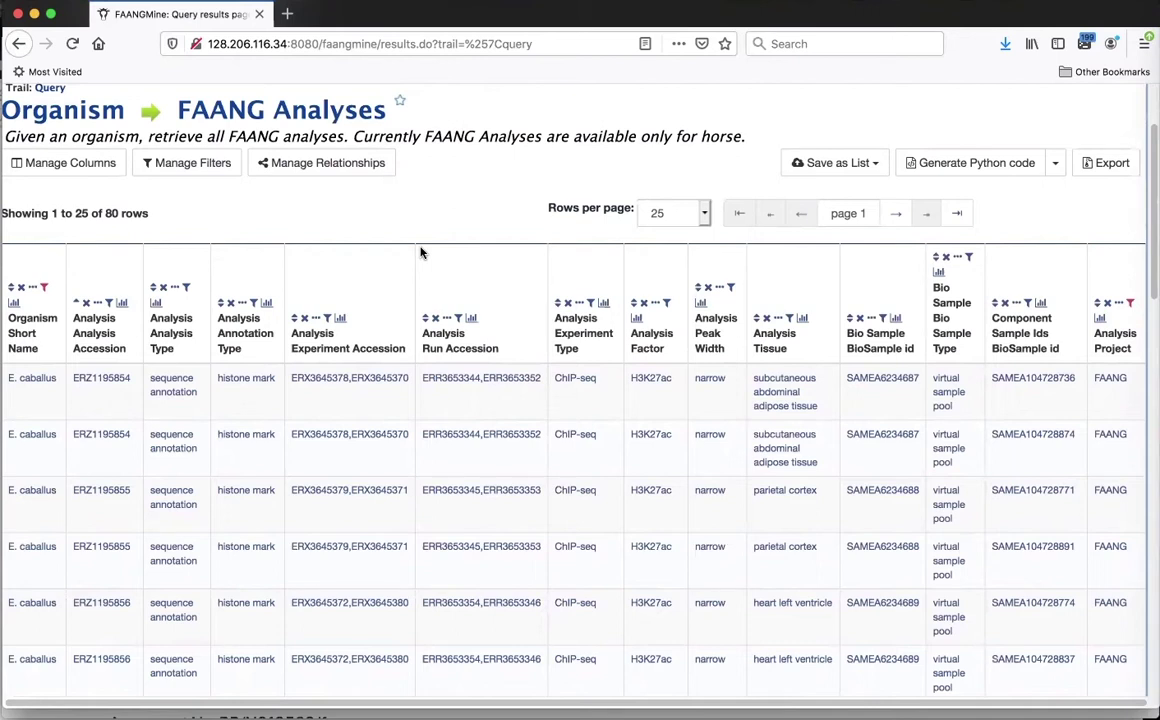
pyautogui.scroll(-1, 383, 250)
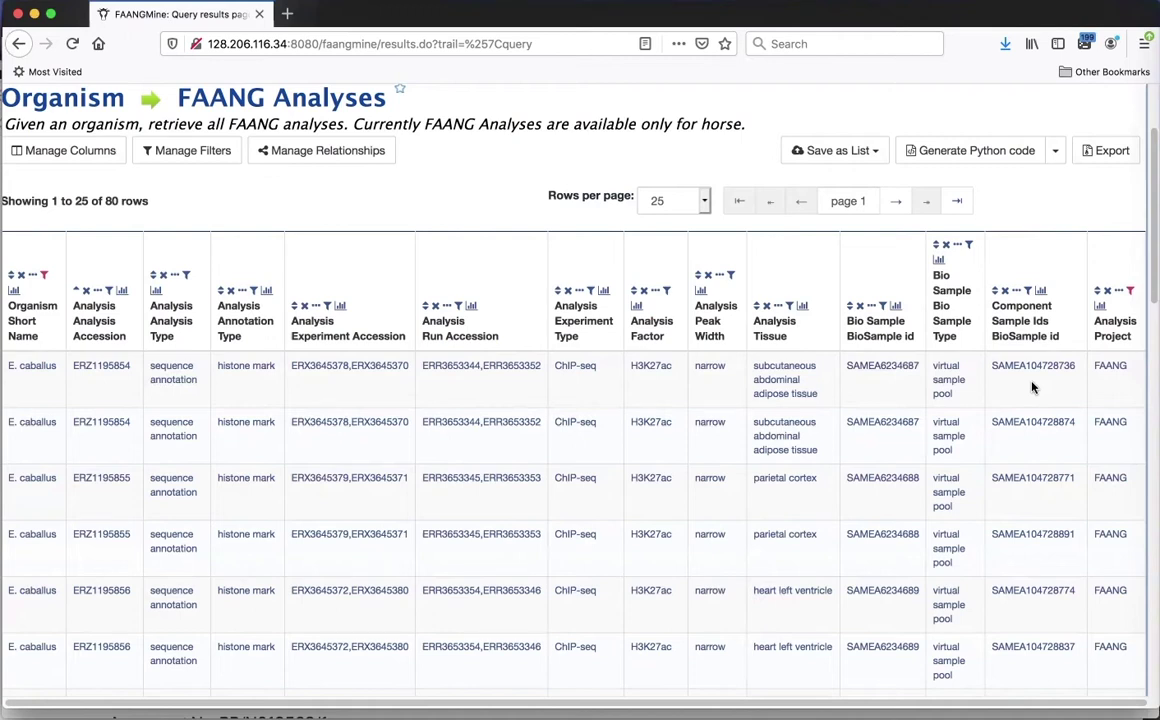
pyautogui.moveTo(1033, 388)
# Switch to the FAANG data portal's analyses window and filter the list by Equus caballus, ChIP-seq and dataset PRJEB35307
pyautogui.click(395, 0)
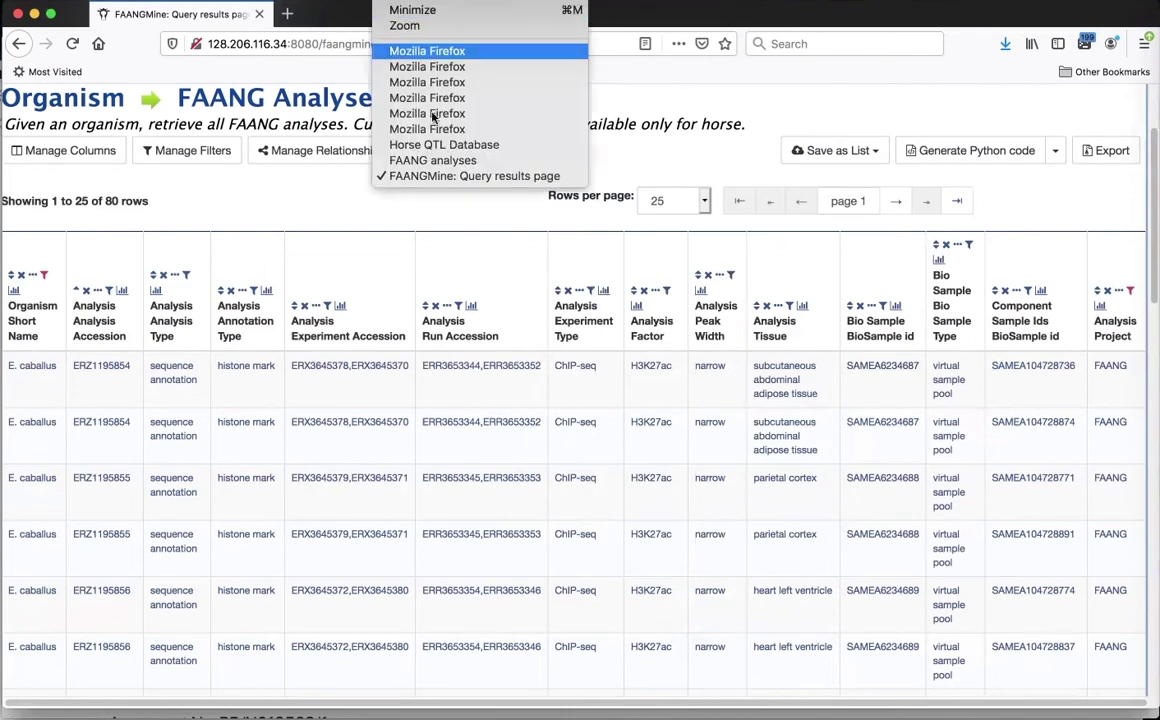
pyautogui.click(443, 163)
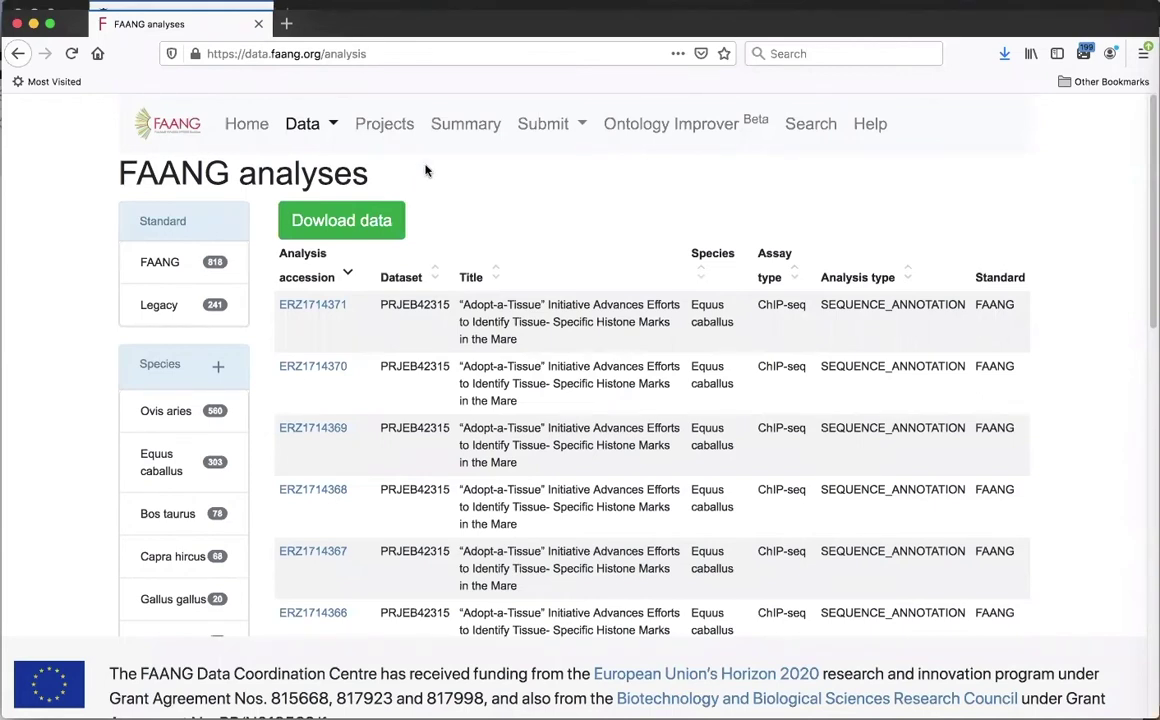
pyautogui.click(331, 128)
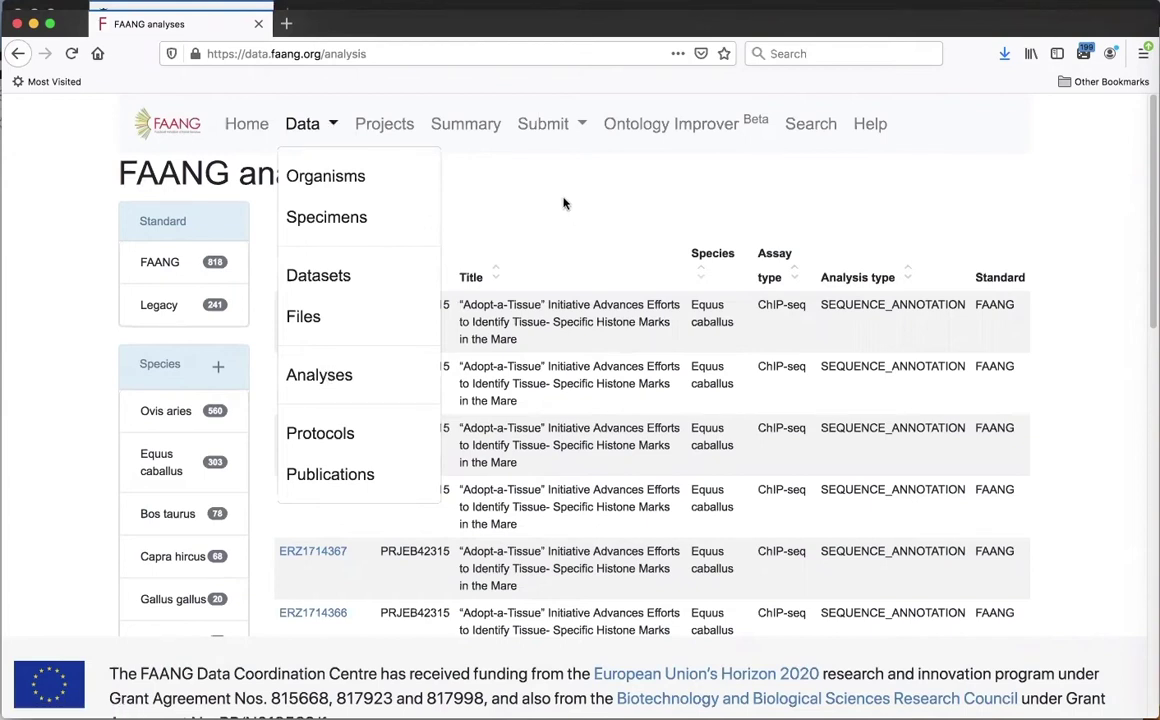
pyautogui.click(331, 126)
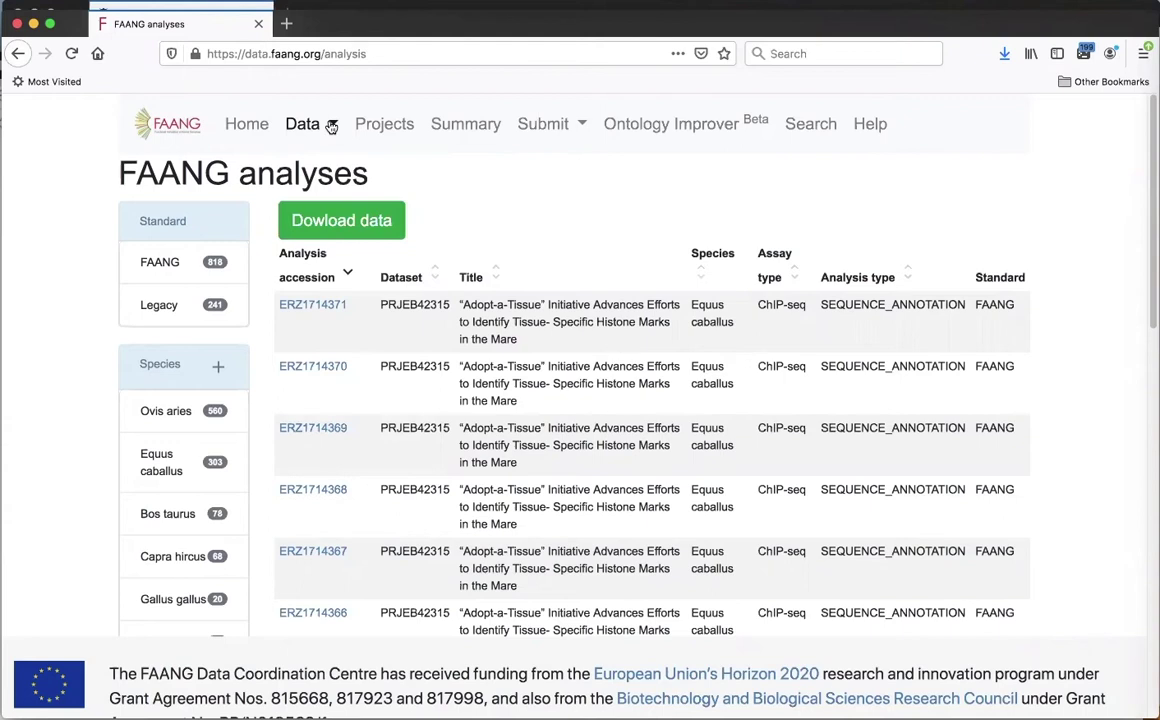
pyautogui.click(160, 462)
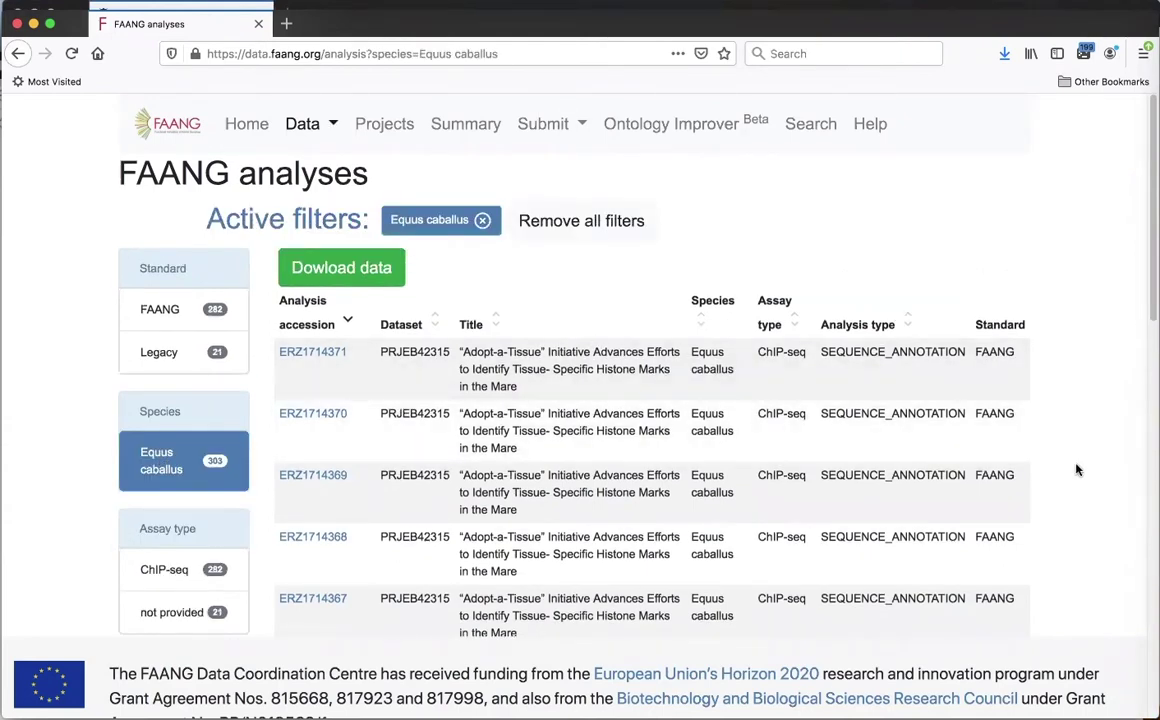
pyautogui.scroll(-3, 1077, 469)
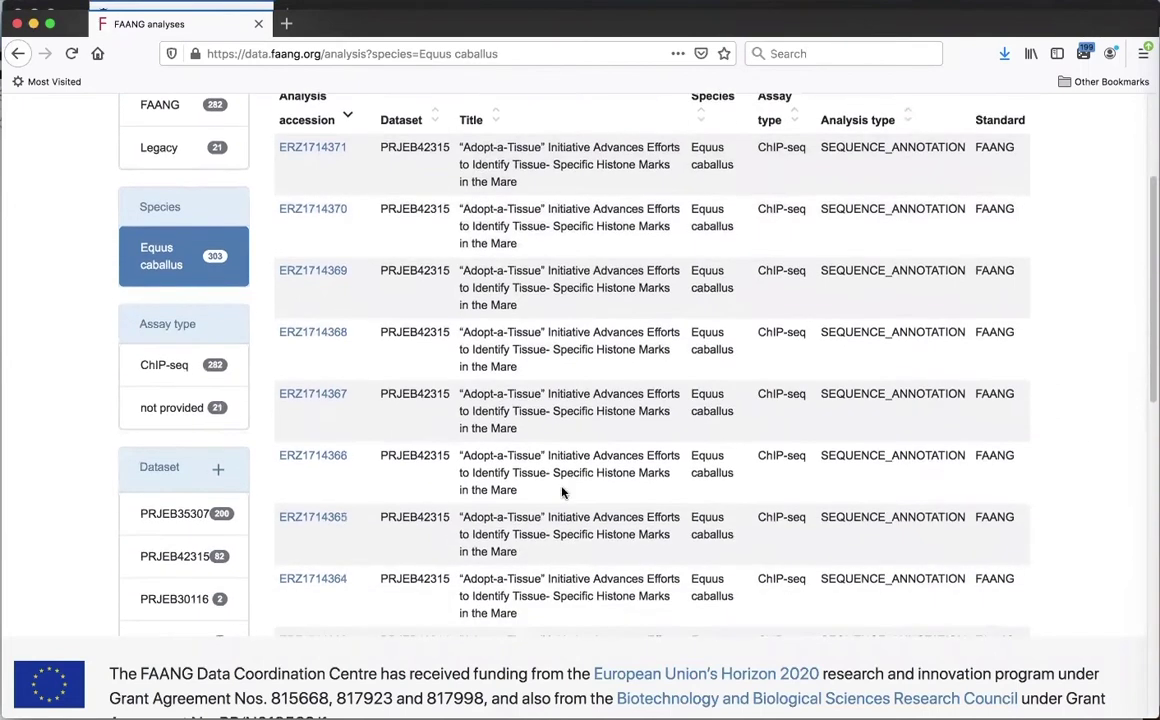
pyautogui.click(158, 366)
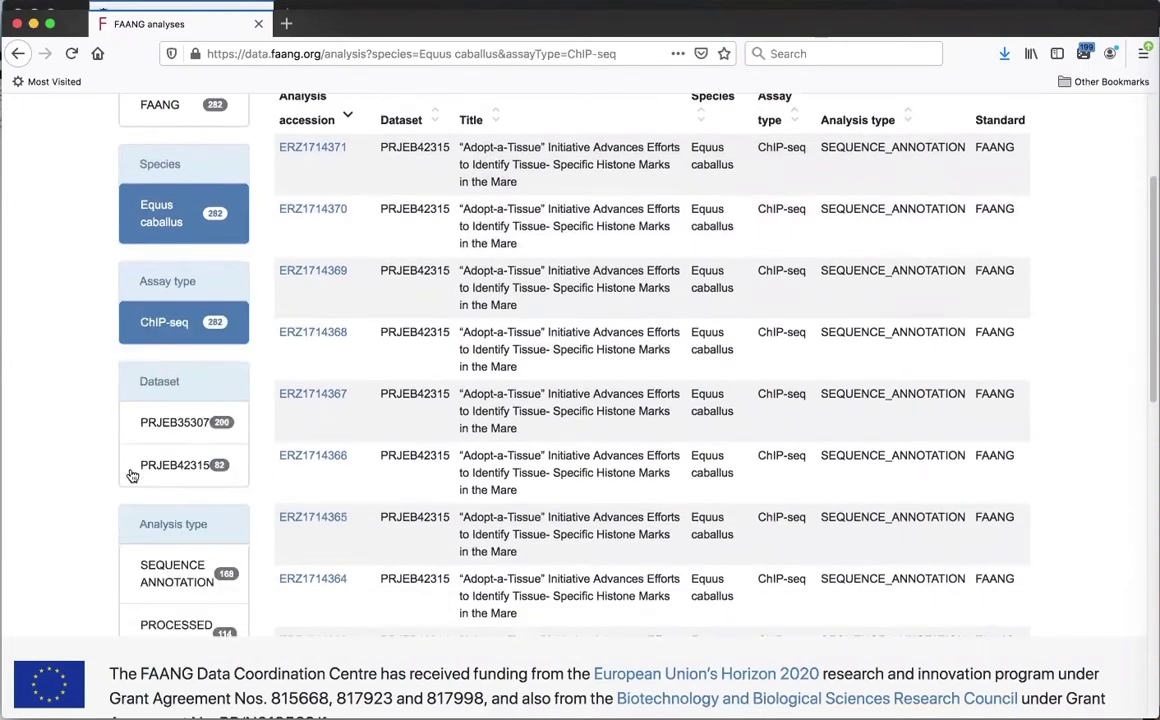
pyautogui.scroll(-1, 97, 509)
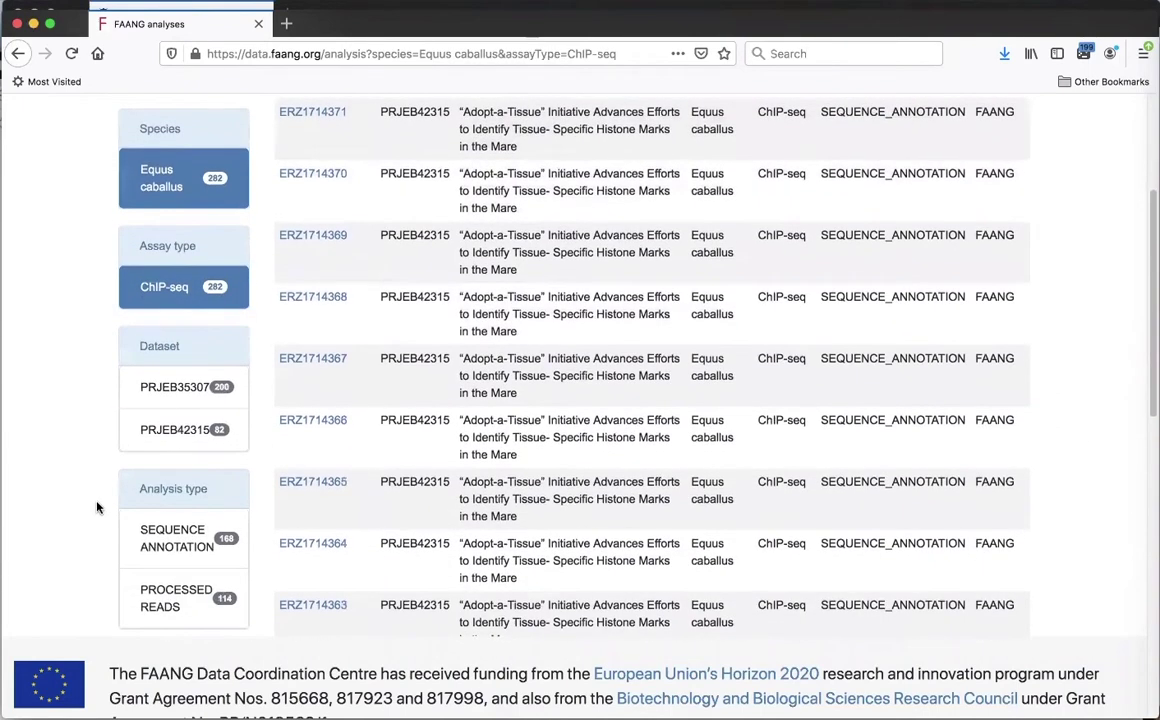
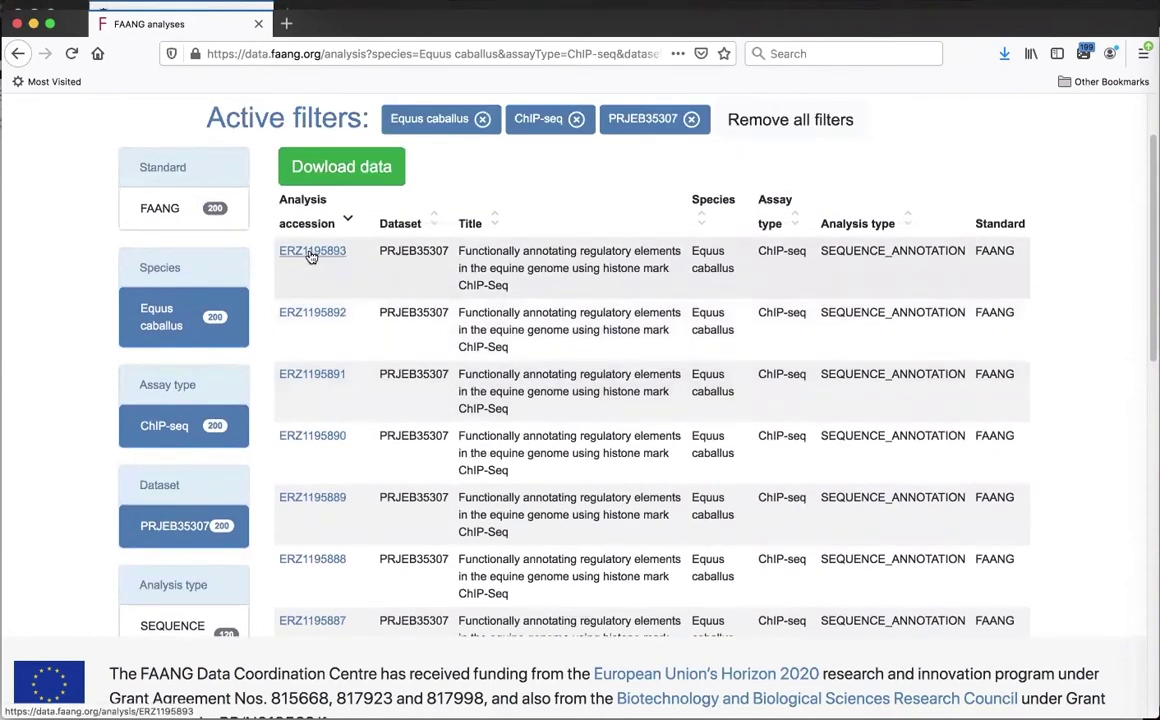
# View analysis ERZ1195893, then open its related sample SAMEA6234694 and read the BioSamples attributes, including the virtual pool description
pyautogui.click(311, 254)
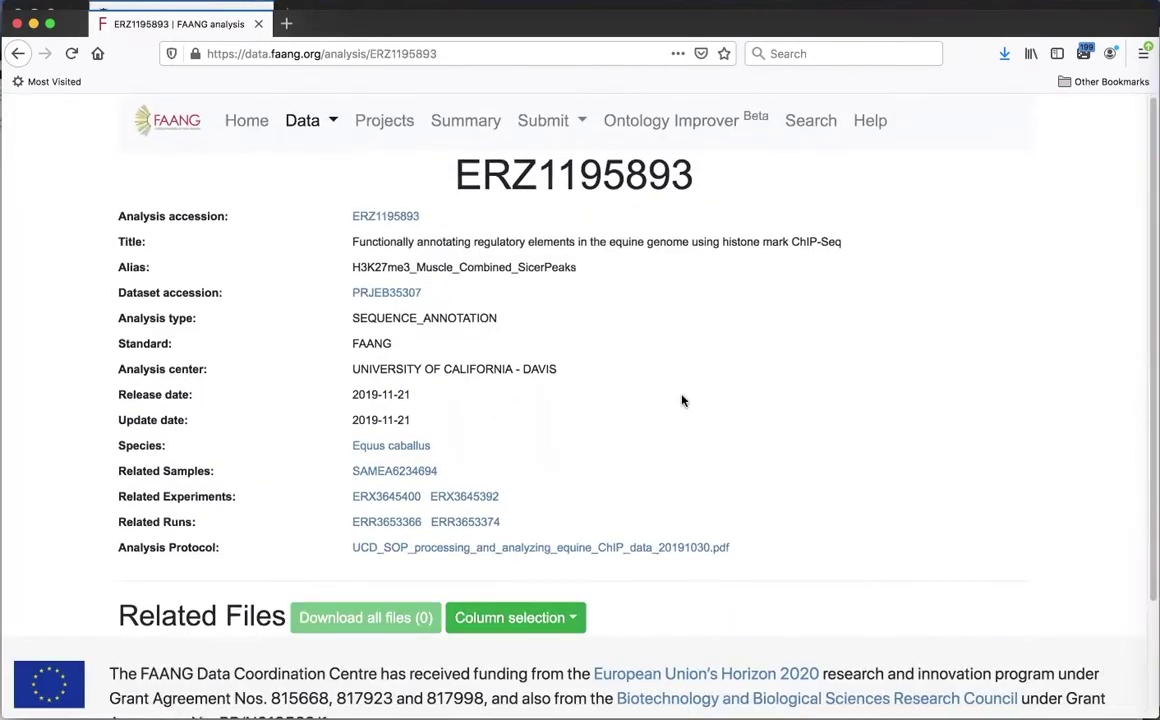
pyautogui.scroll(-1, 682, 401)
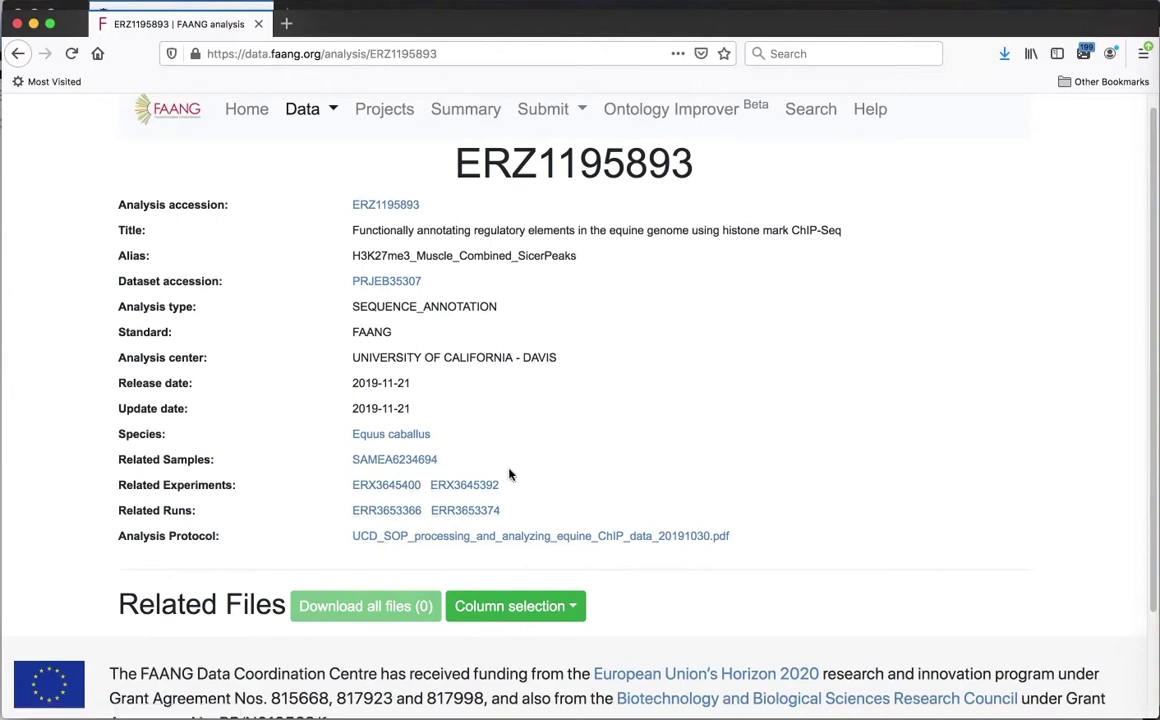
pyautogui.click(394, 462)
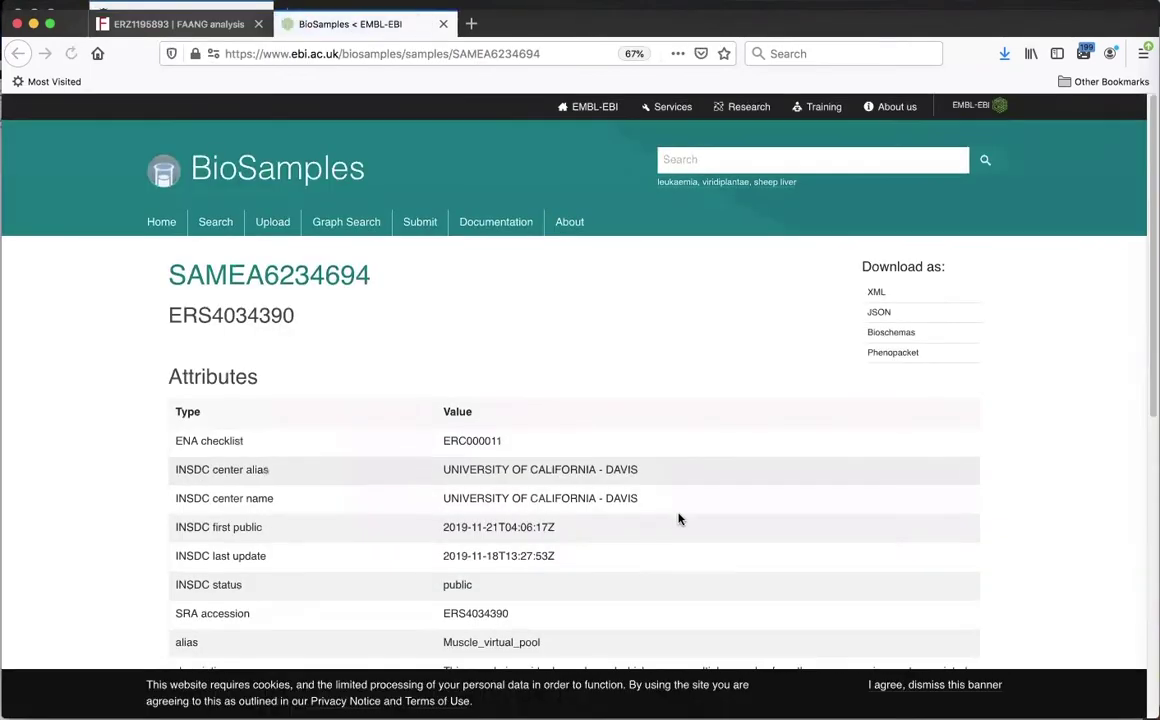
pyautogui.scroll(-3, 678, 518)
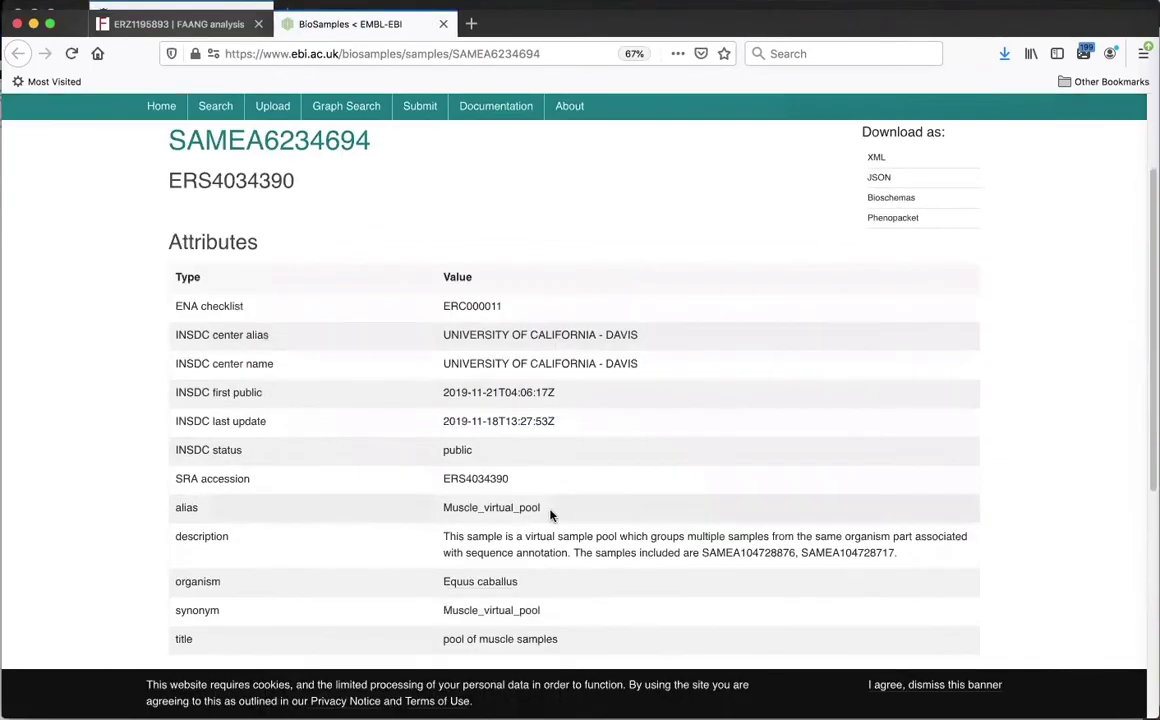
pyautogui.scroll(-1, 550, 513)
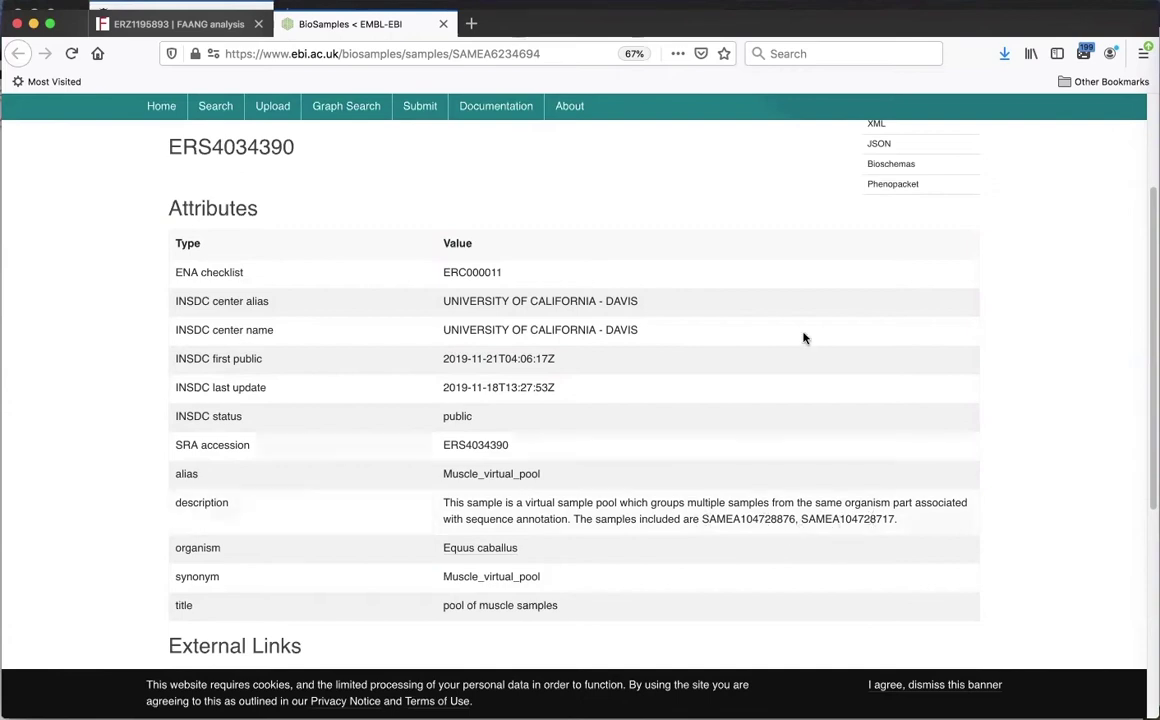
pyautogui.scroll(1, 803, 338)
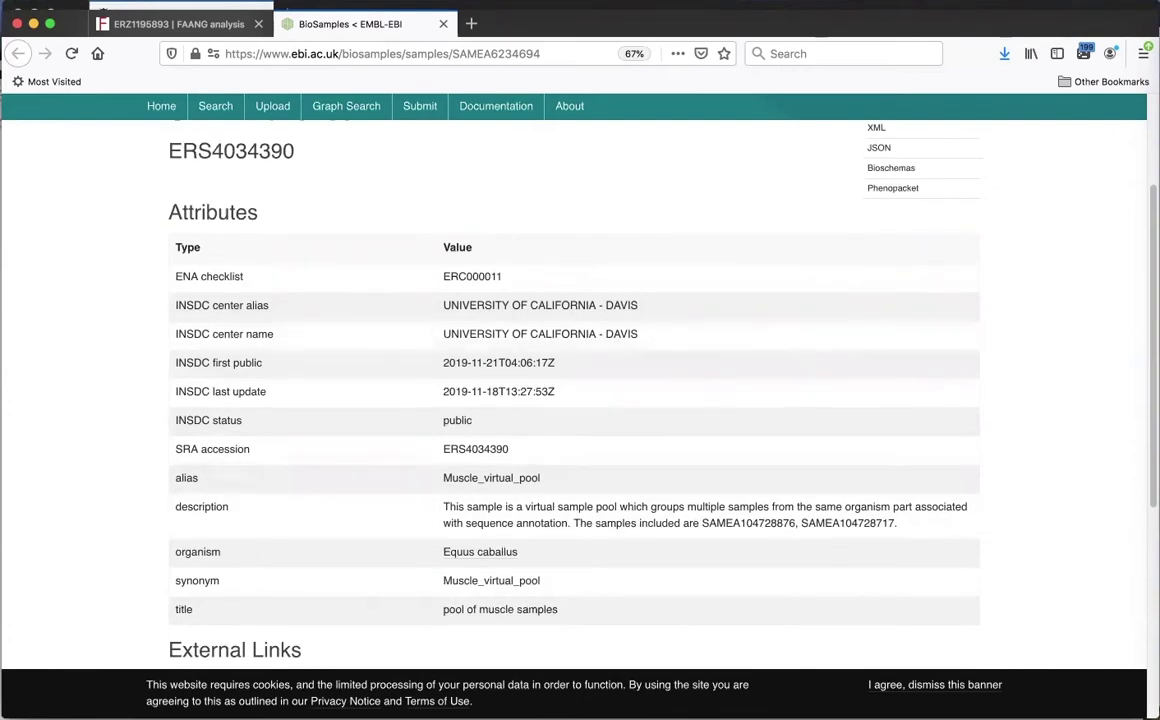
# Switch back to the FAANGMine query results and open the report for component sample SAMEA104728874
pyautogui.click(395, 1)
pyautogui.click(445, 177)
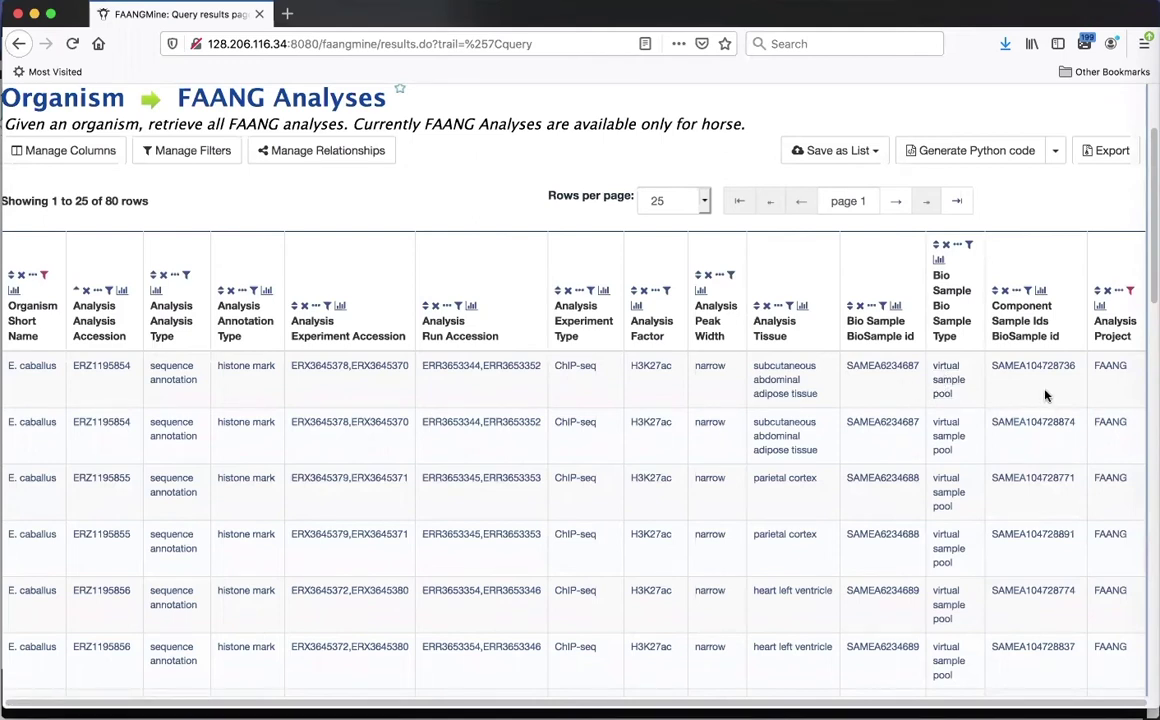
pyautogui.moveTo(1027, 369)
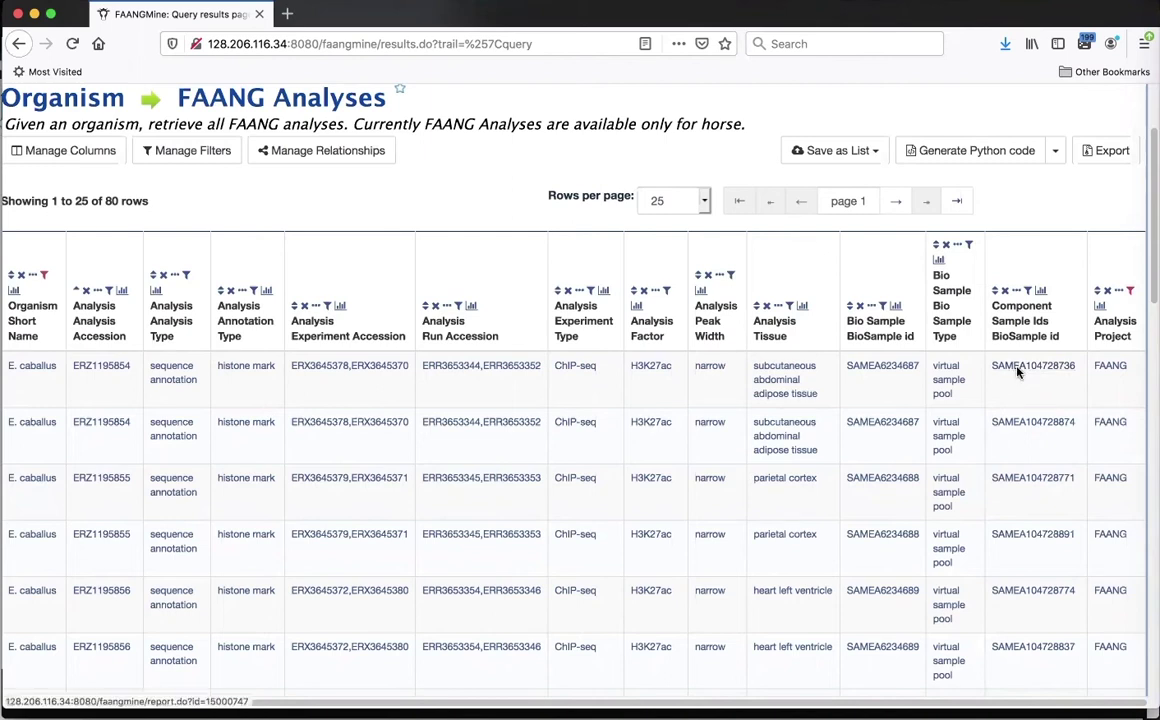
pyautogui.click(1022, 425)
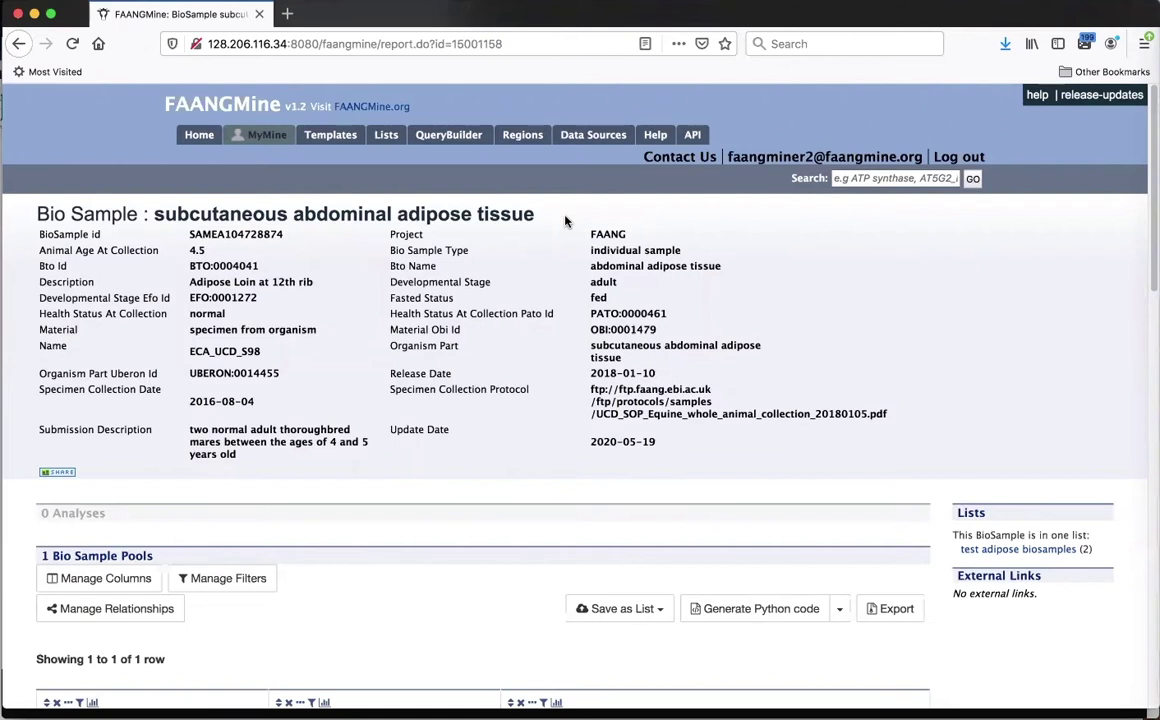
# Return from the sample report to the FAANG Analyses template form and open its query for editing
pyautogui.click(18, 44)
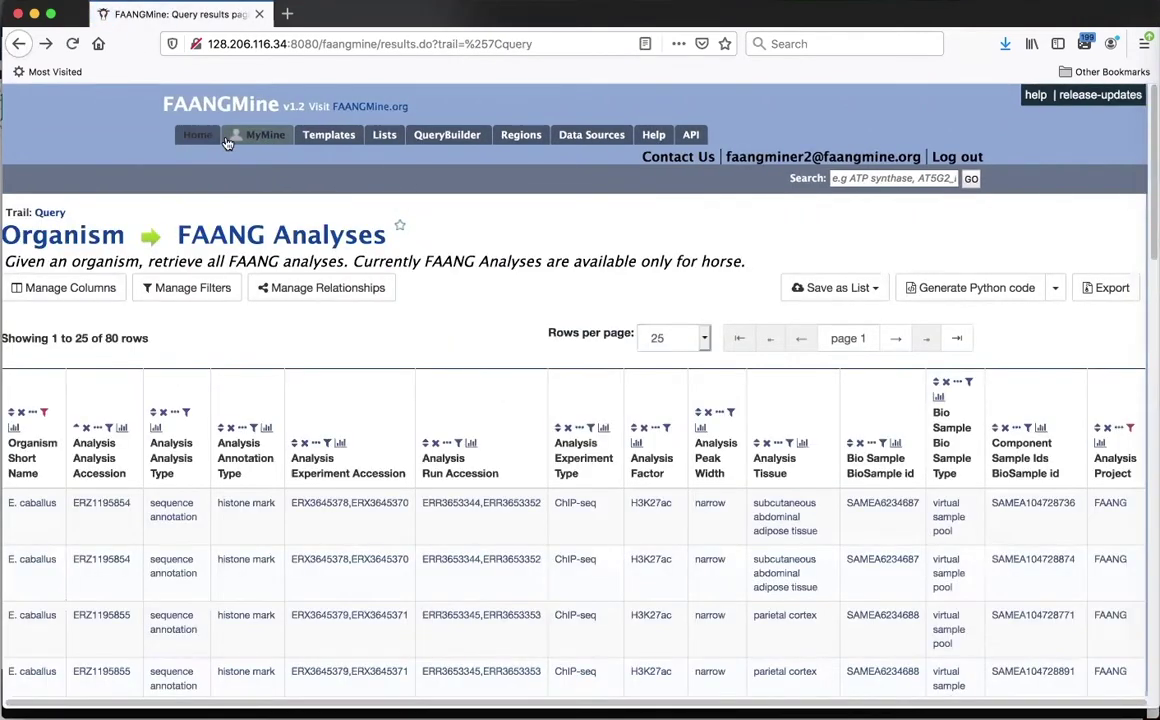
pyautogui.click(50, 214)
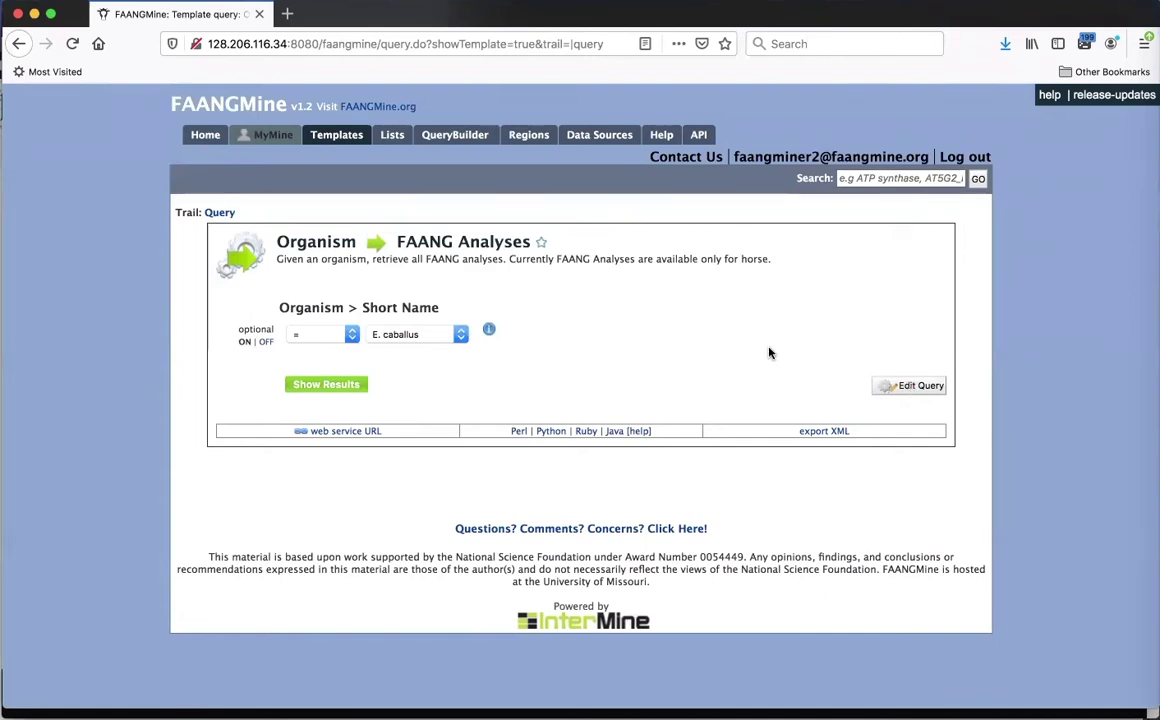
pyautogui.click(917, 388)
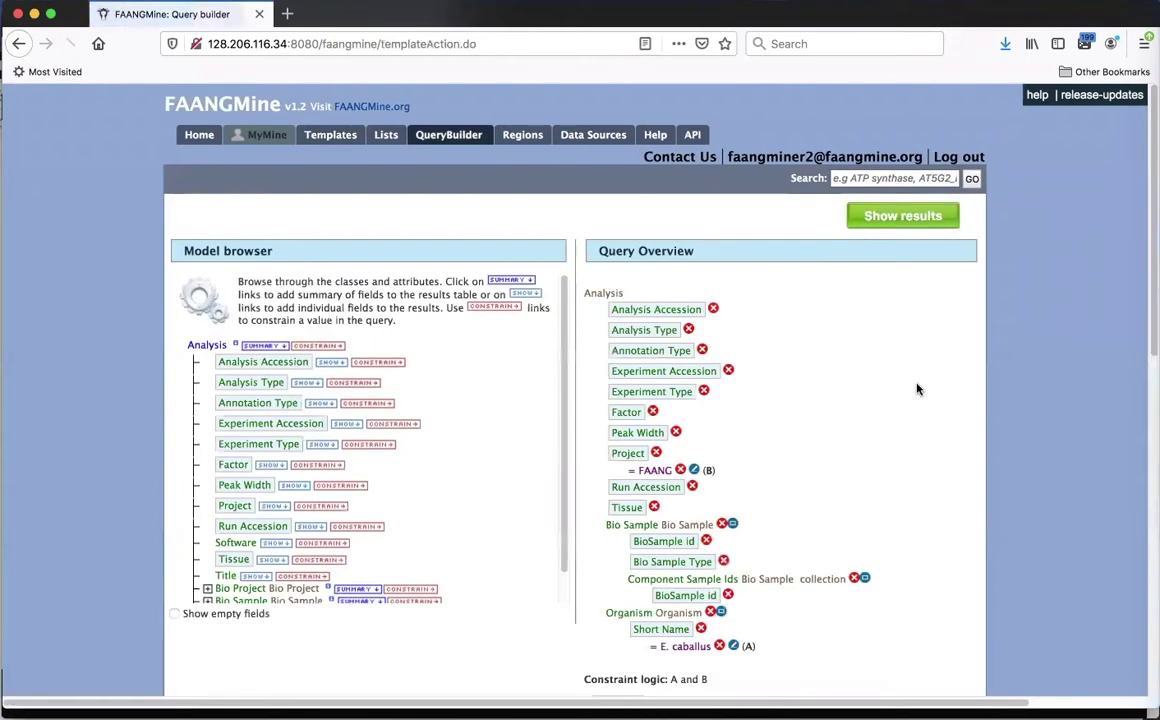
# Browse the Analysis class in the model browser and expand its Bio Project and Bio Sample classes
pyautogui.scroll(-2, 940, 487)
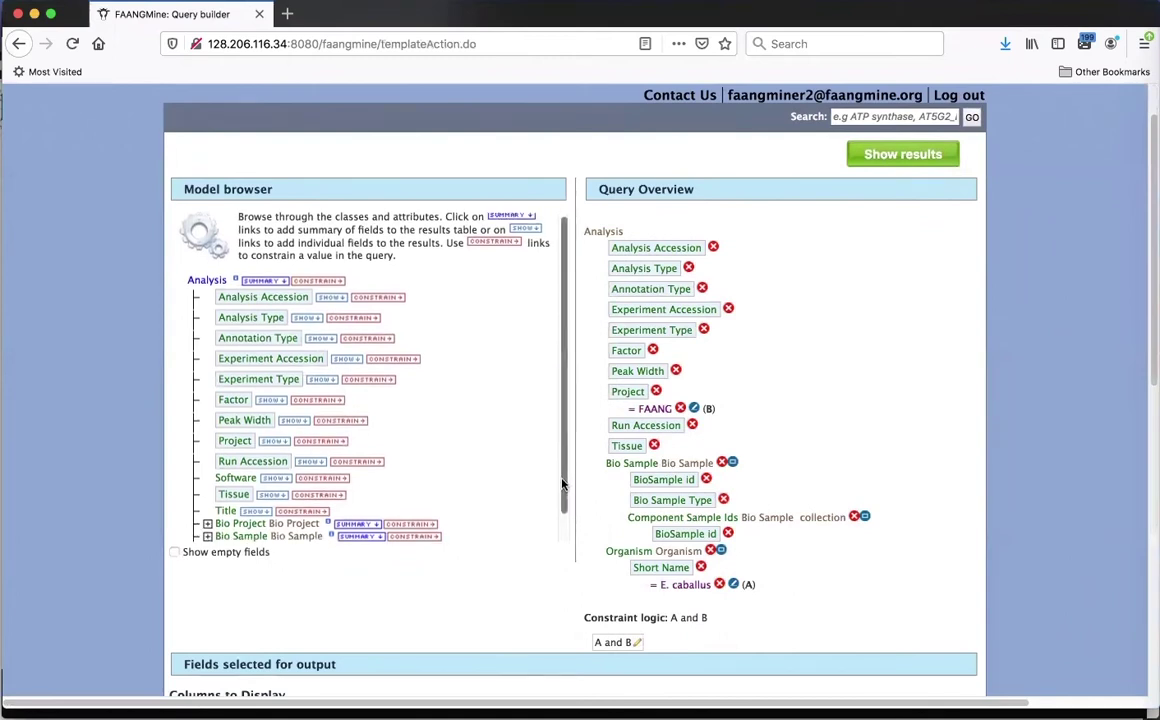
pyautogui.scroll(-1, 566, 500)
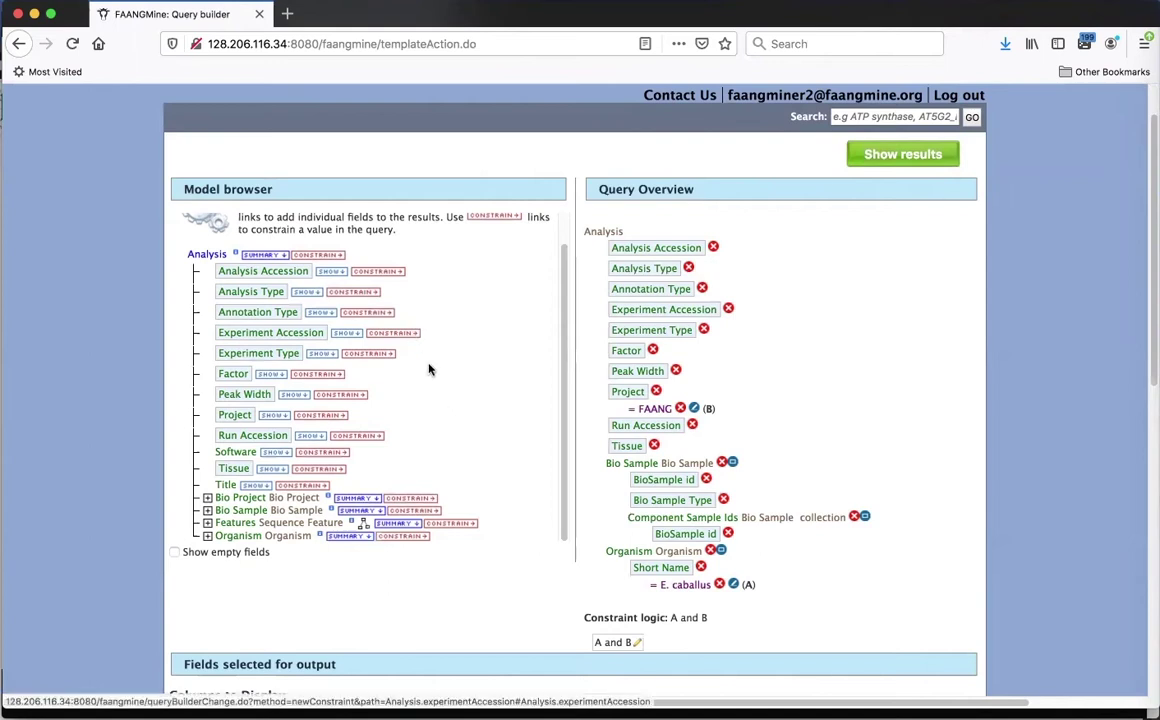
pyautogui.scroll(1, 428, 366)
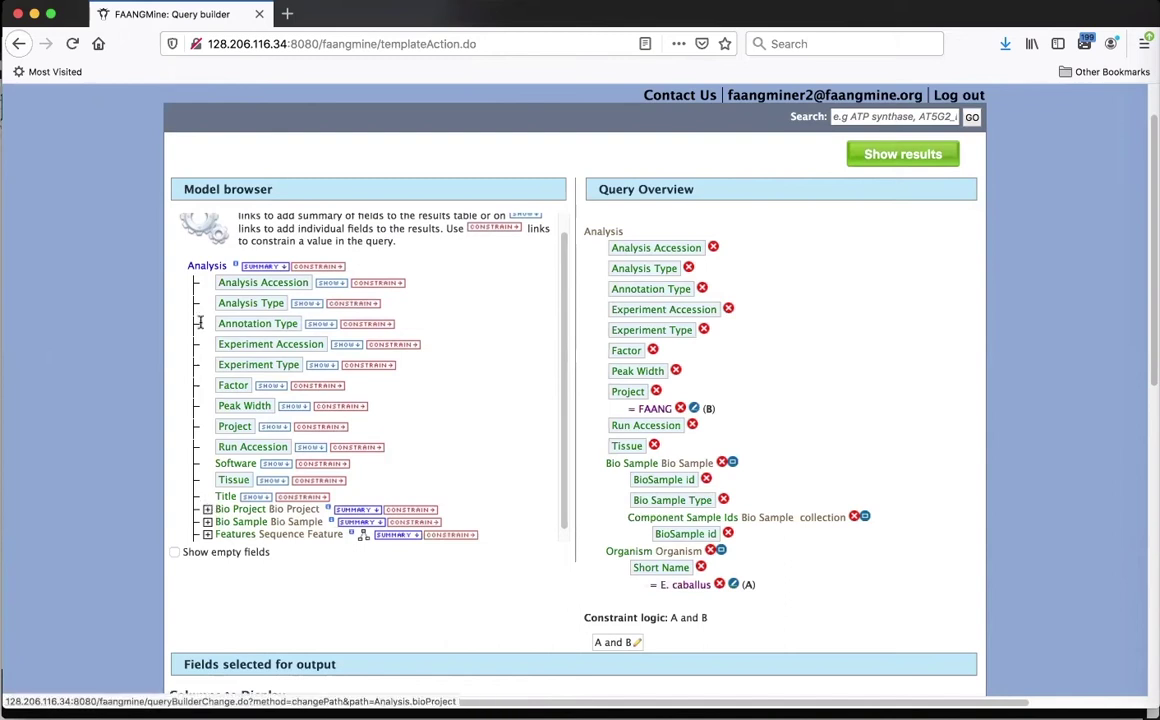
pyautogui.click(208, 510)
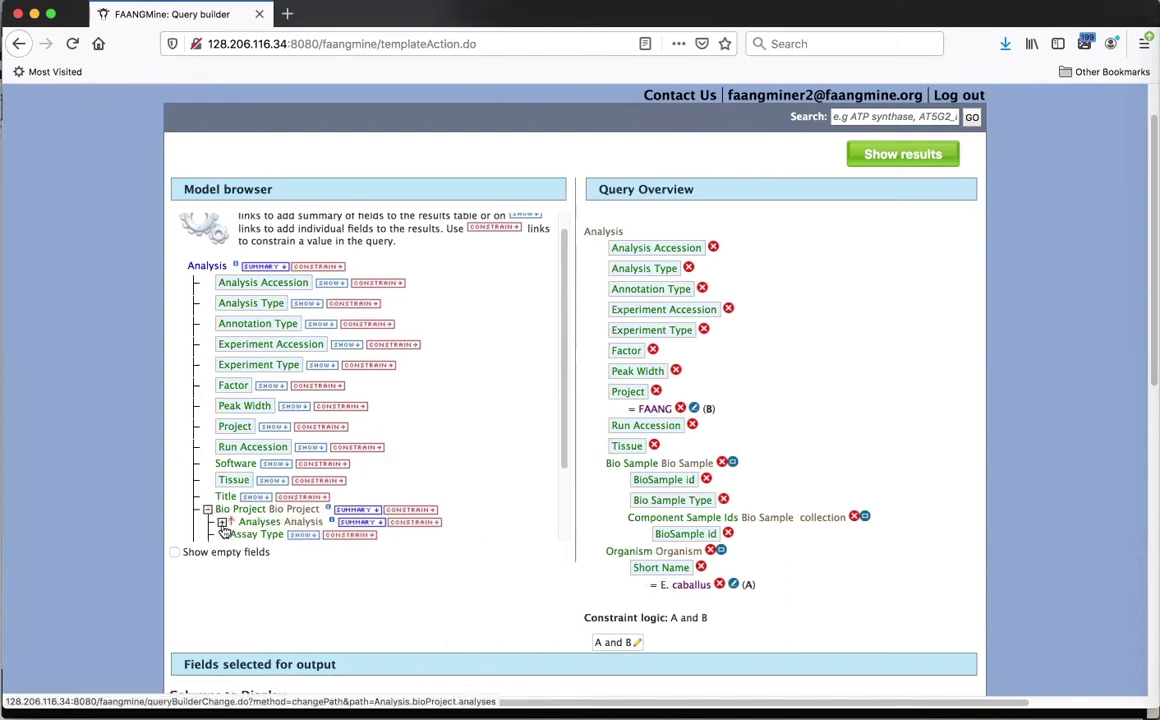
pyautogui.scroll(-2, 224, 530)
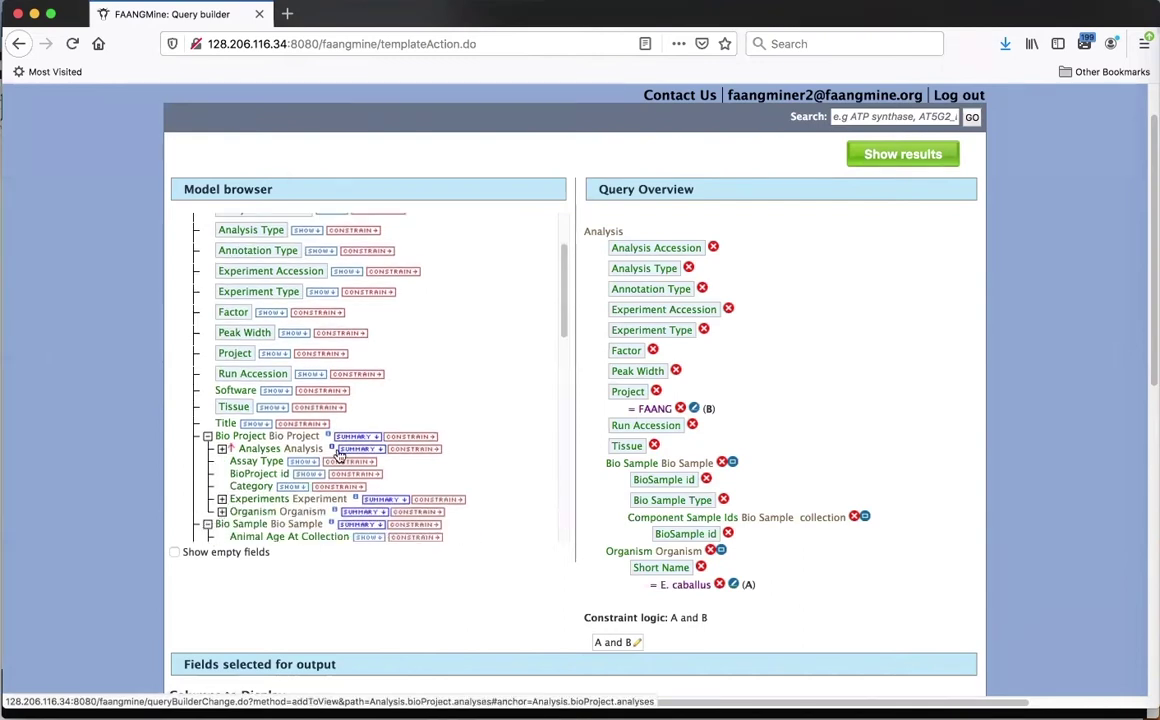
# Look through the Bio Sample attributes listed under the Analysis class in the model browser
pyautogui.scroll(-7, 339, 456)
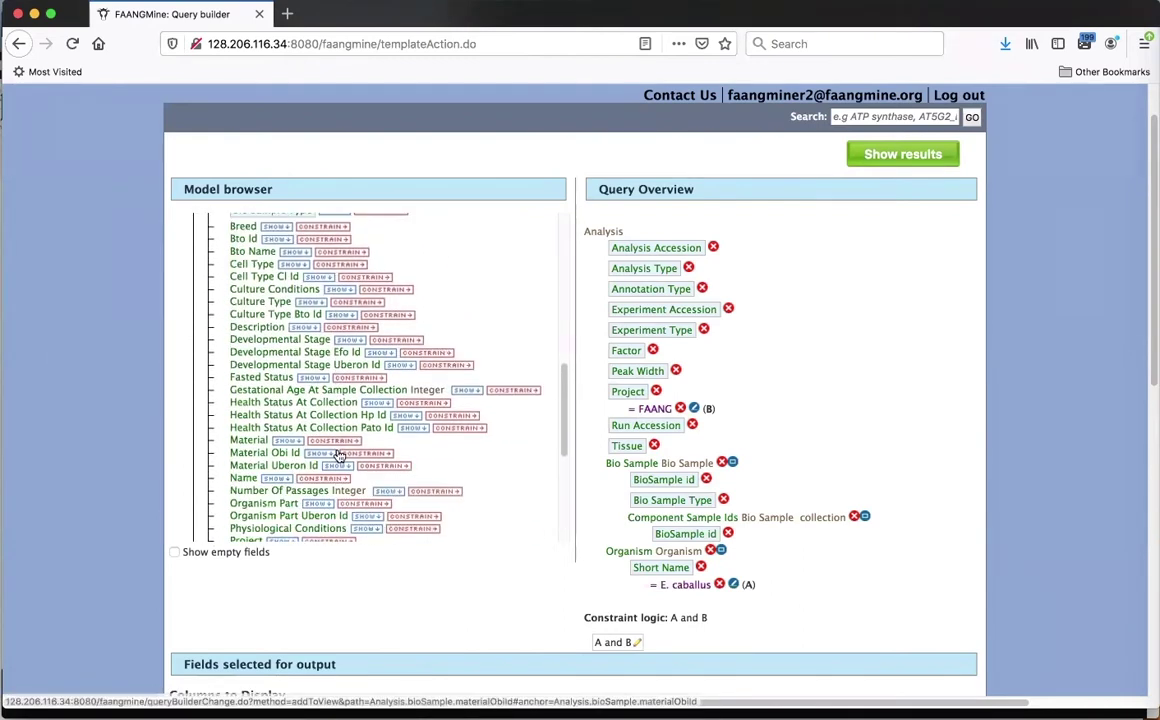
pyautogui.scroll(-4, 339, 456)
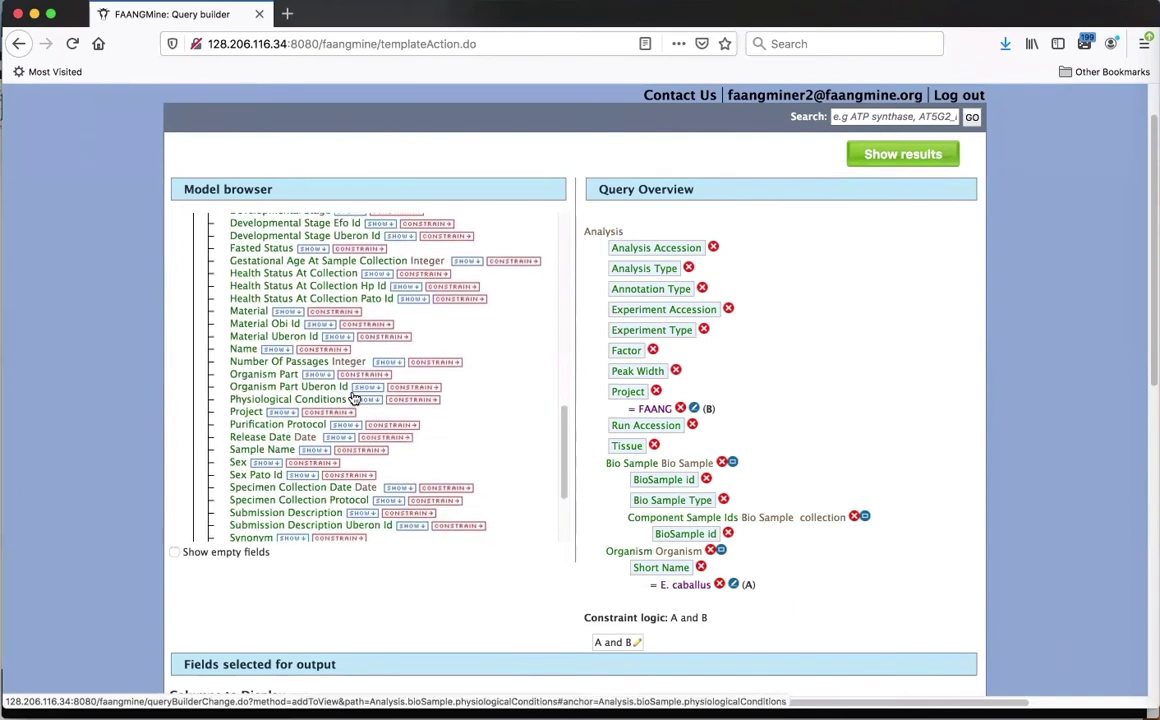
pyautogui.scroll(10, 354, 398)
pyautogui.scroll(4, 440, 406)
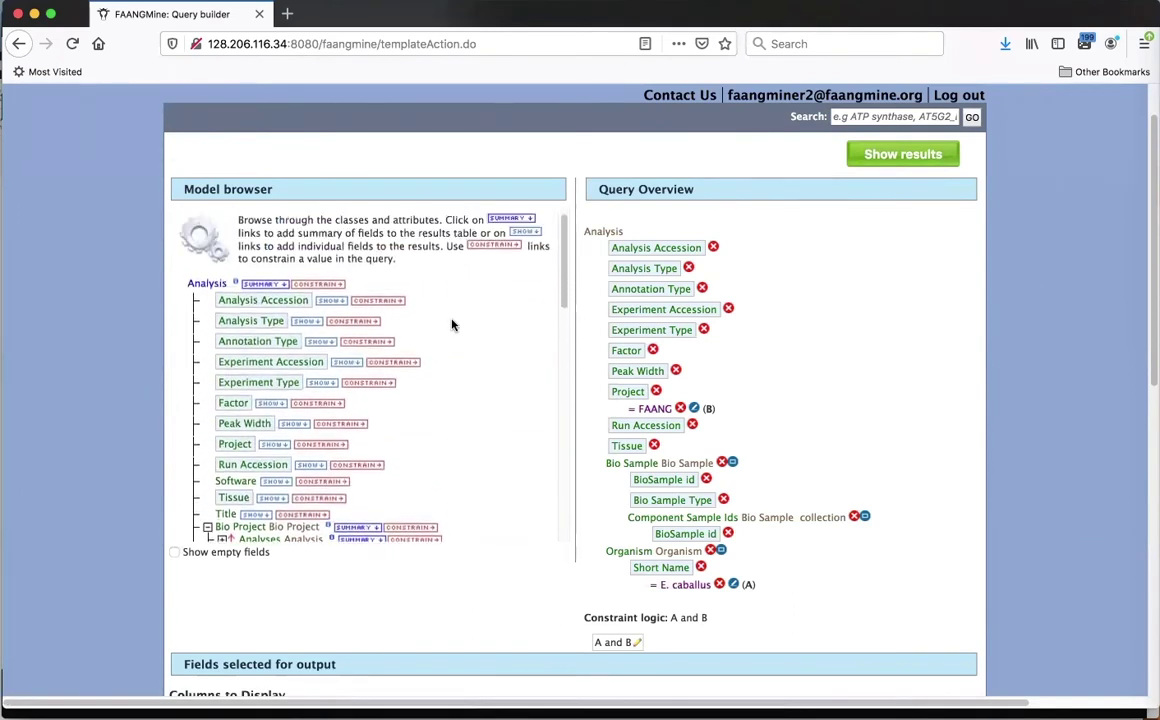
# Review the fields and constraints in the query overview and the columns selected for output
pyautogui.scroll(1, 452, 324)
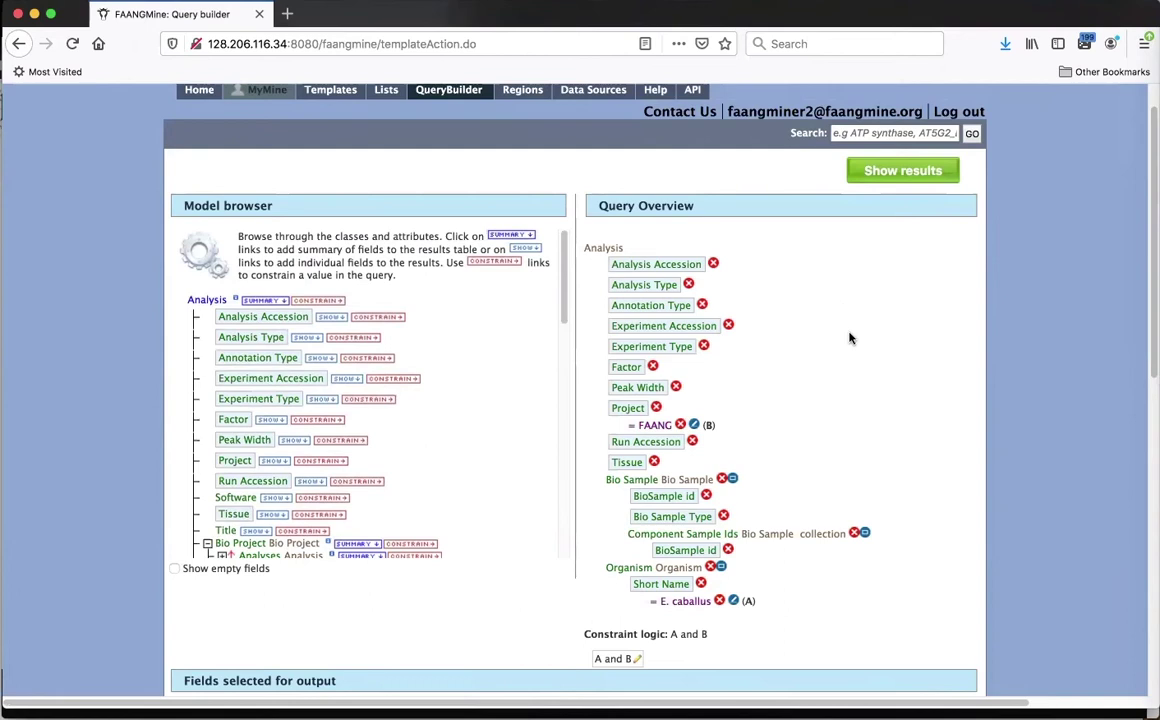
pyautogui.scroll(-1, 849, 338)
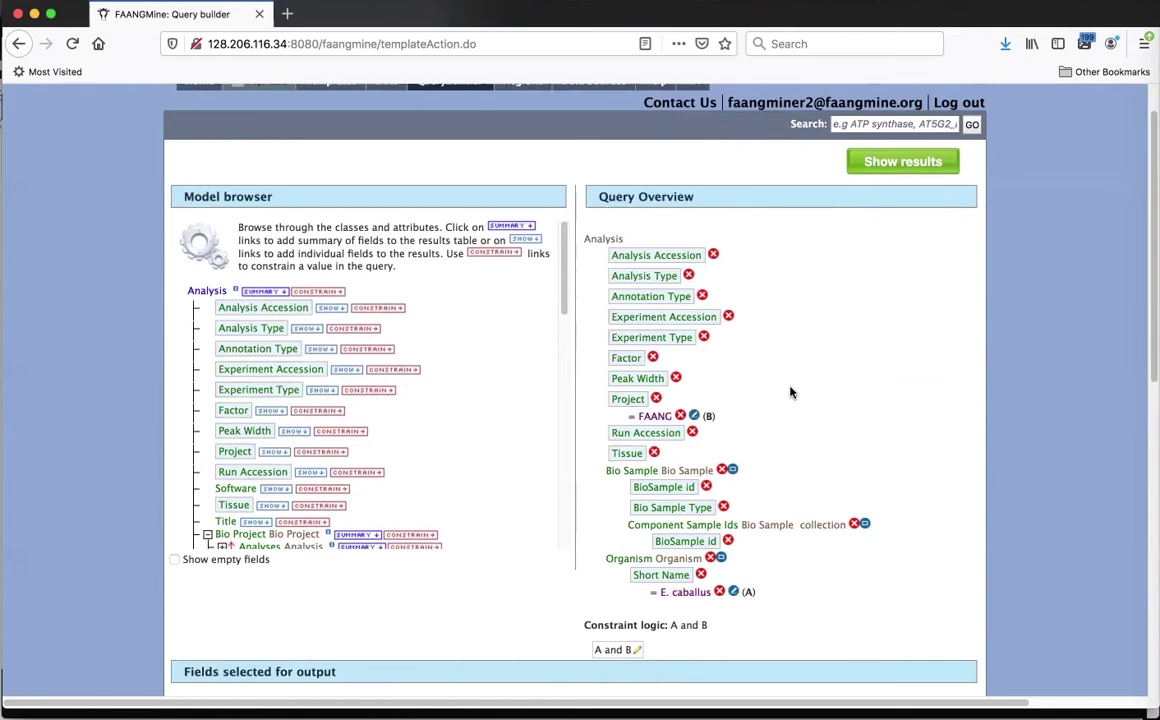
pyautogui.scroll(-1, 770, 392)
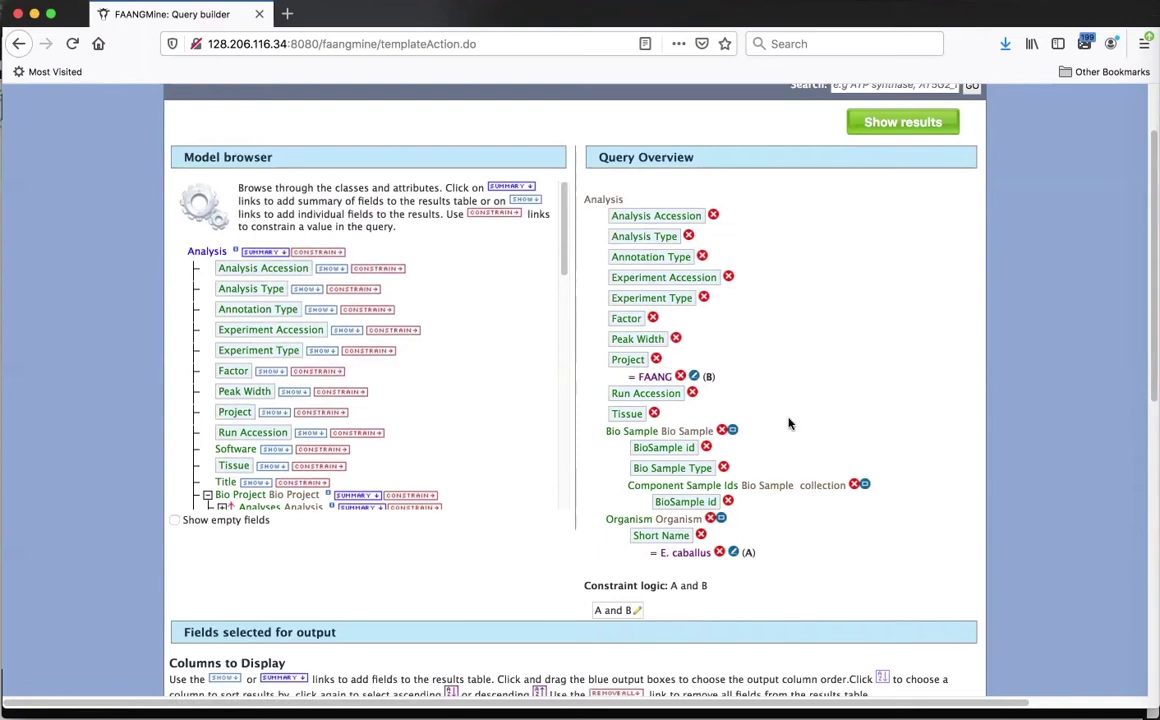
pyautogui.scroll(-1, 790, 422)
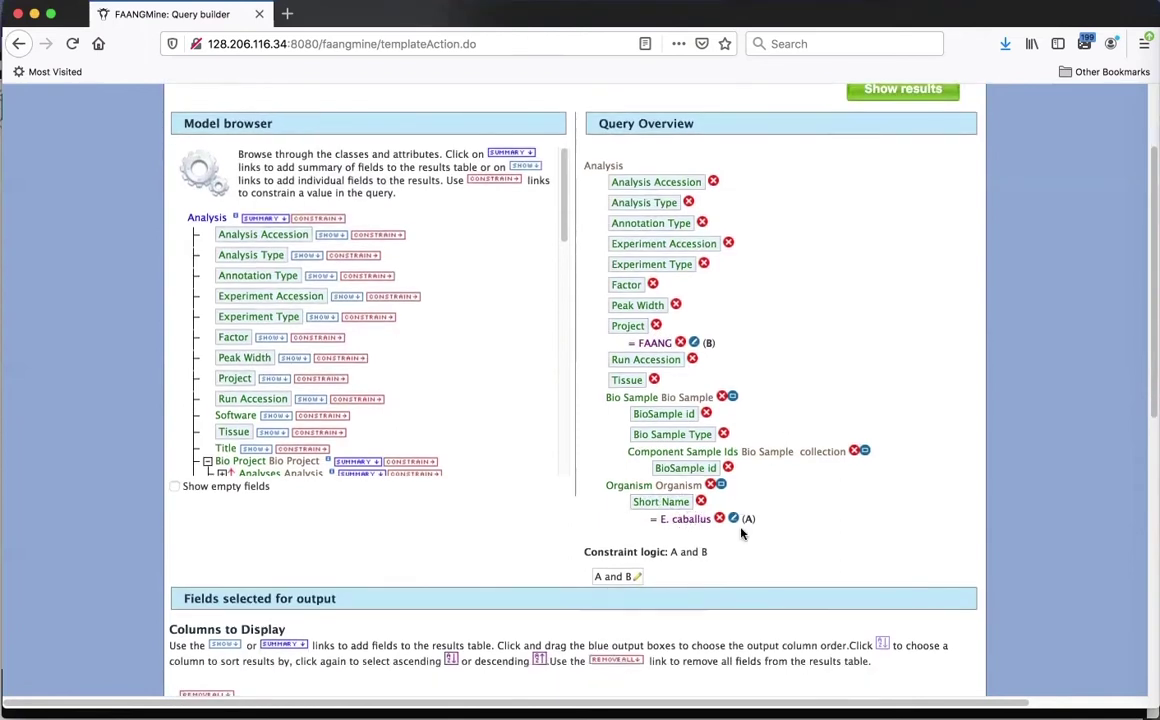
pyautogui.scroll(-2, 750, 542)
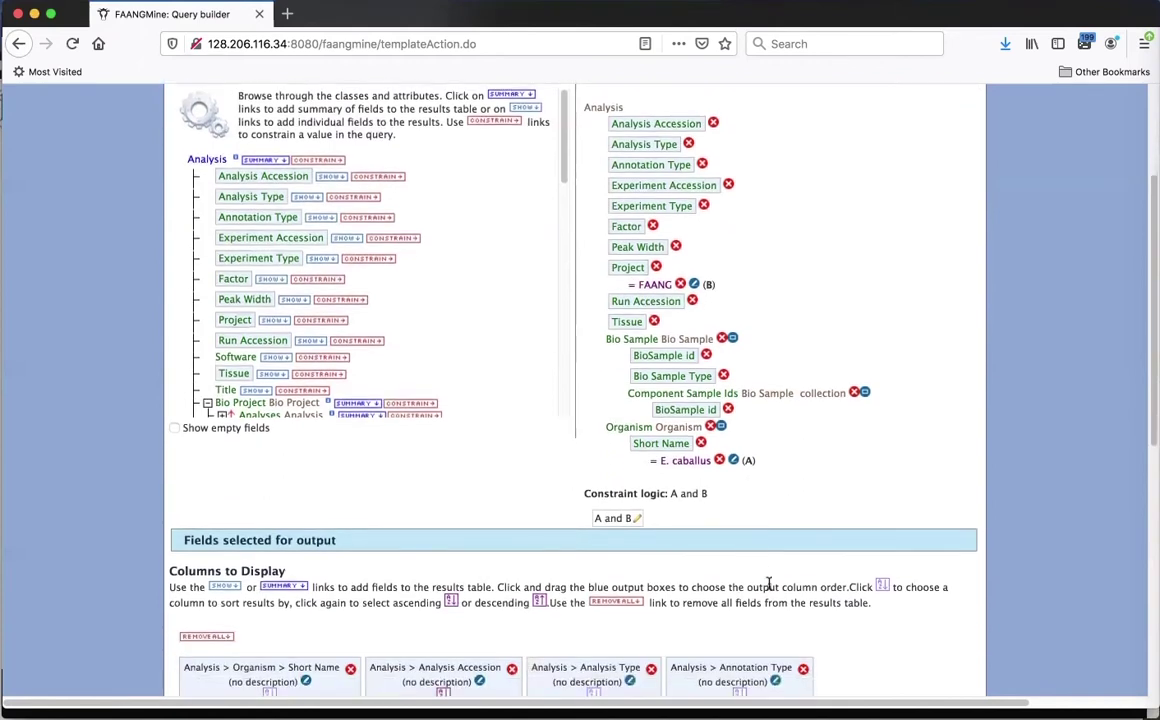
pyautogui.scroll(-6, 831, 590)
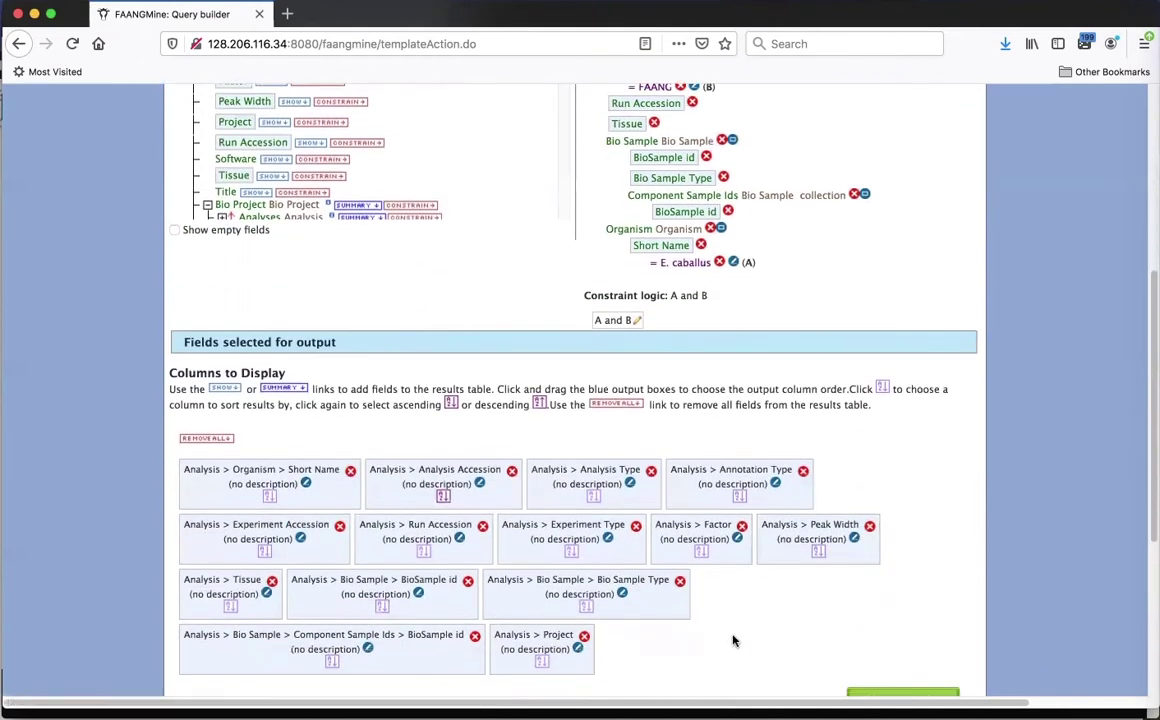
pyautogui.scroll(-1, 732, 640)
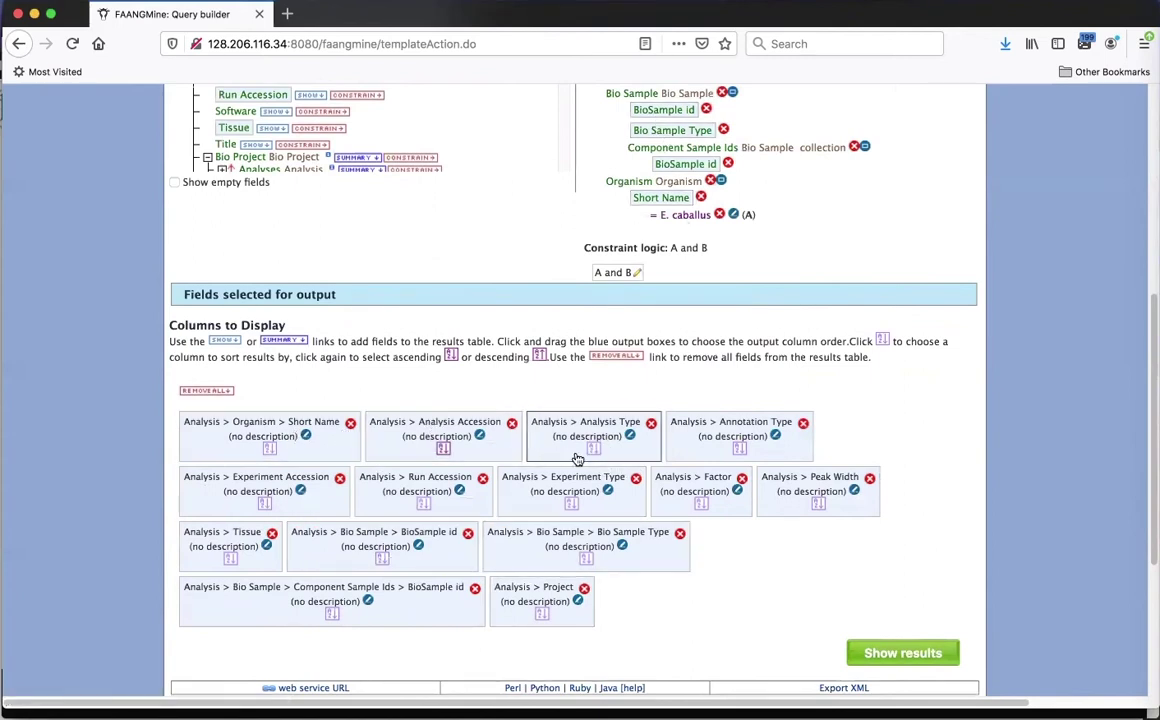
# Add the Analysis class's Software field to the query output
pyautogui.scroll(1, 483, 284)
pyautogui.scroll(4, 483, 284)
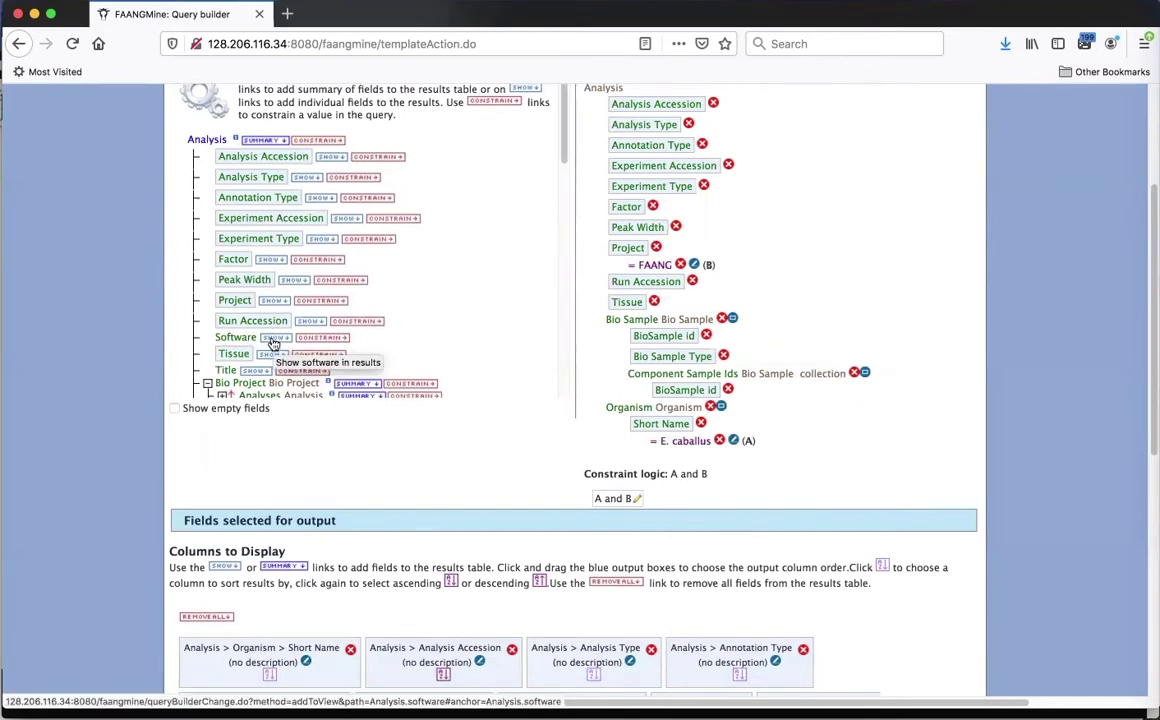
pyautogui.scroll(1, 795, 240)
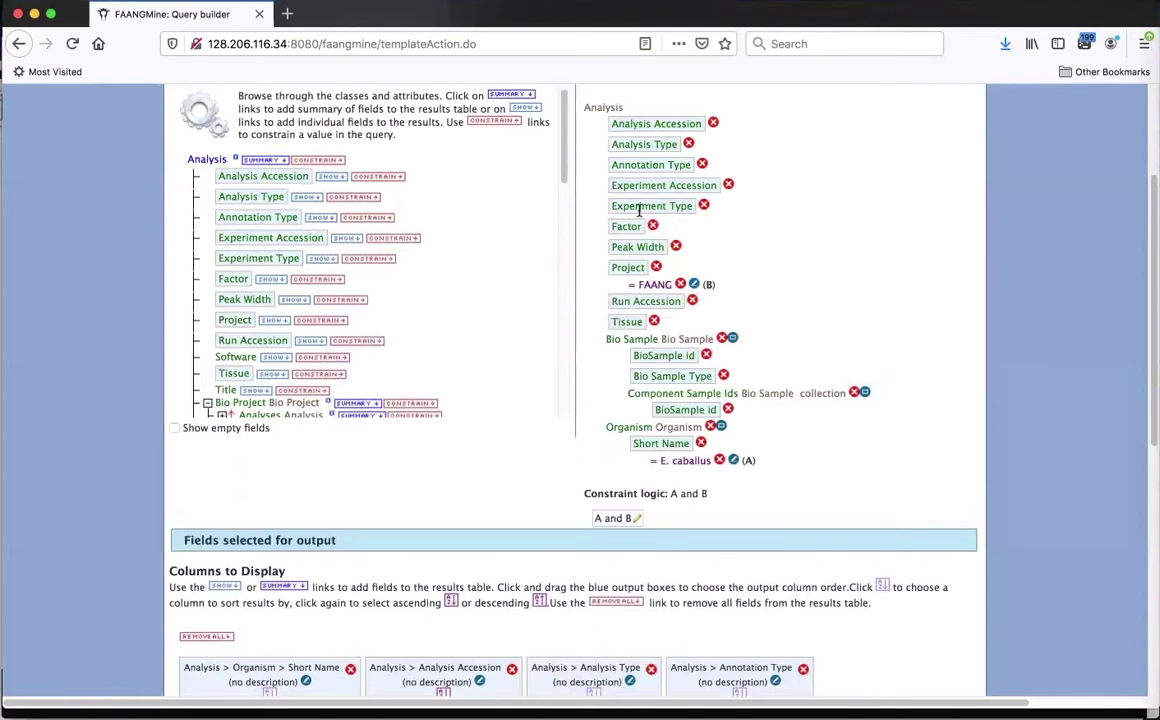
pyautogui.click(273, 361)
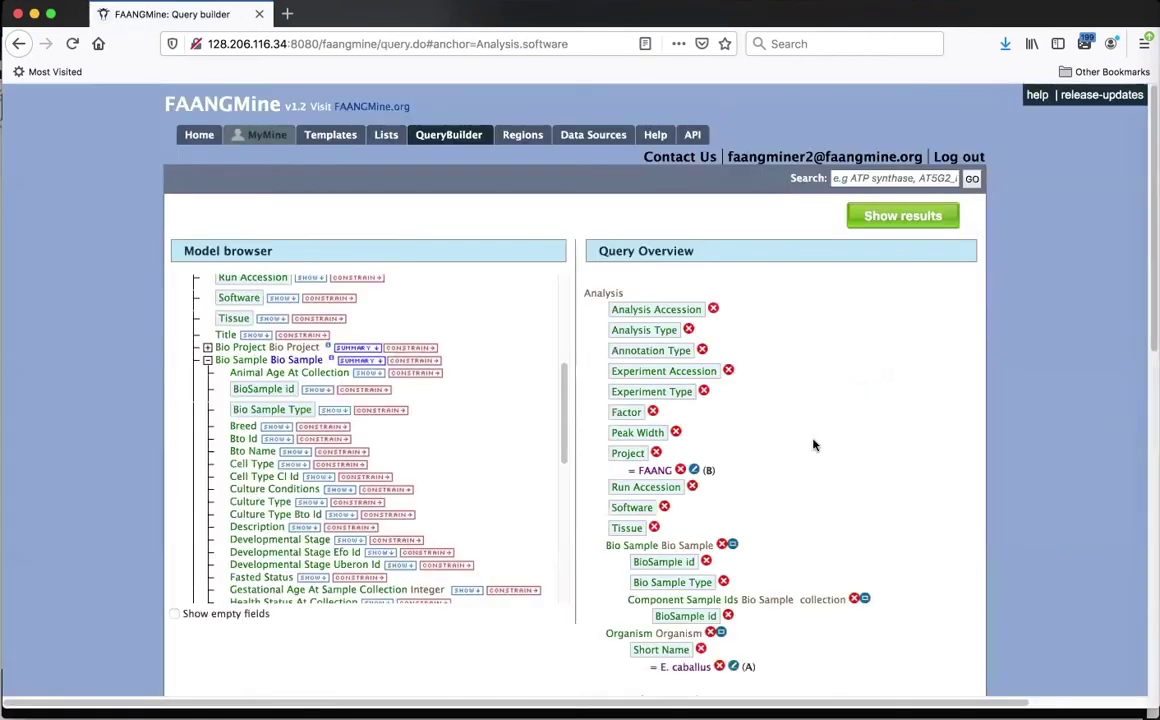
# Move the Software column directly before Tissue in the output column order
pyautogui.scroll(-3, 813, 445)
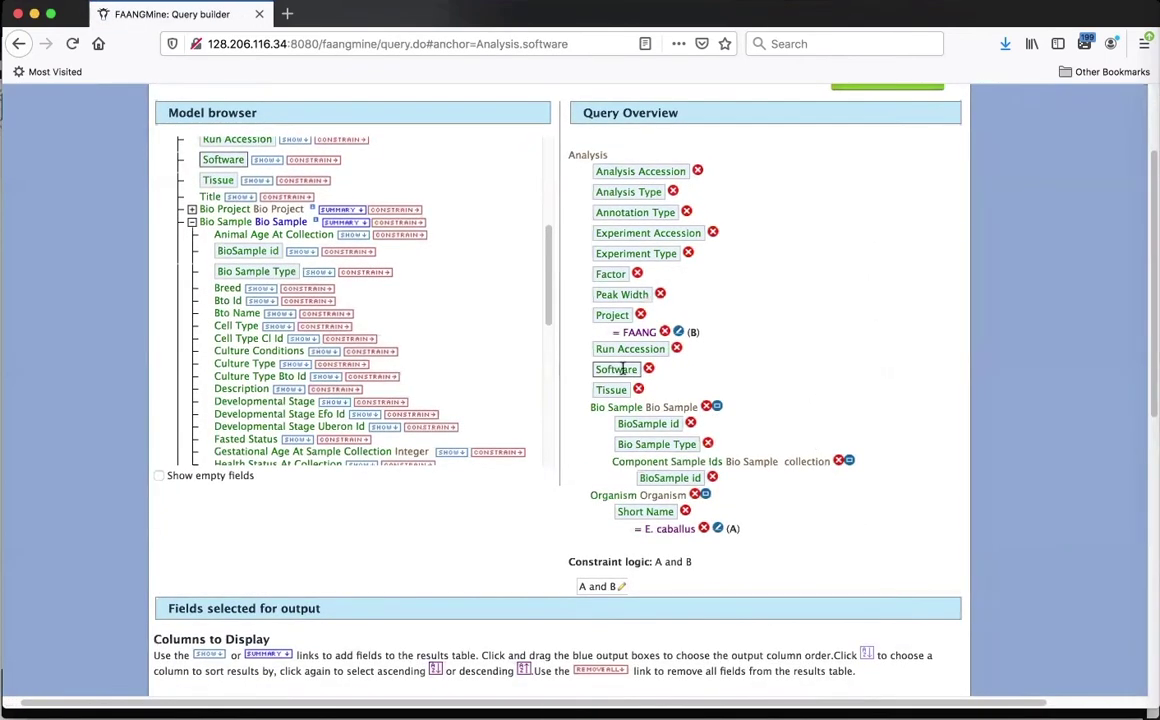
pyautogui.scroll(-6, 884, 517)
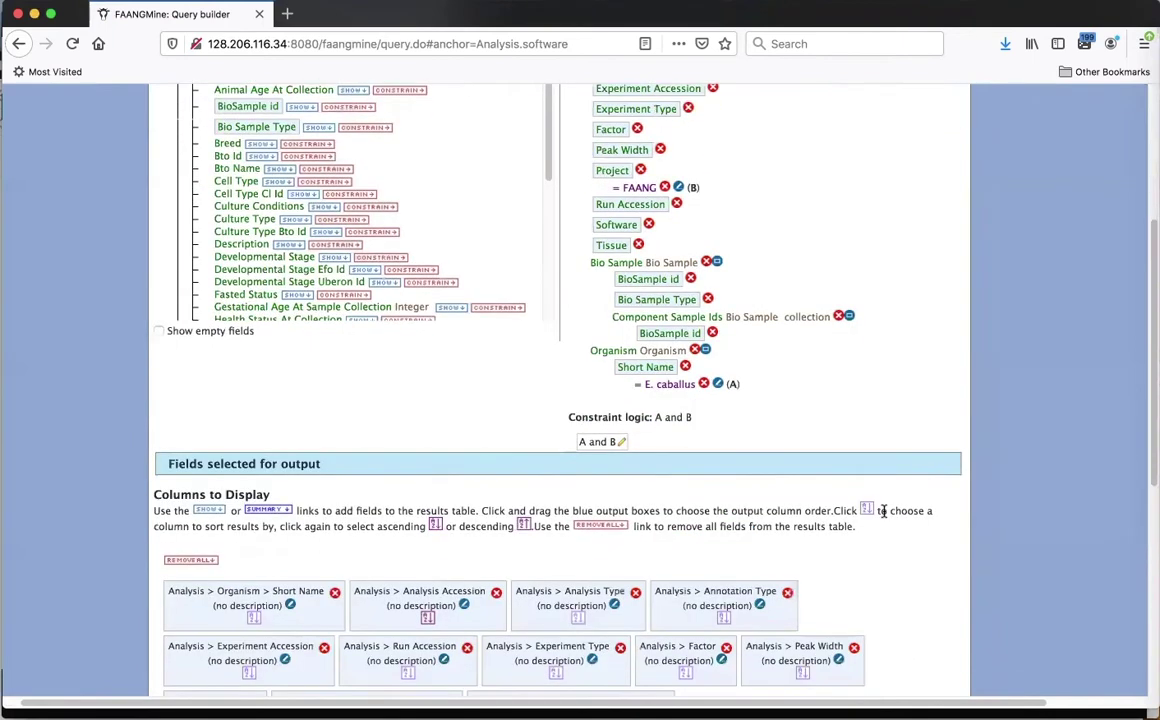
pyautogui.scroll(-1, 884, 517)
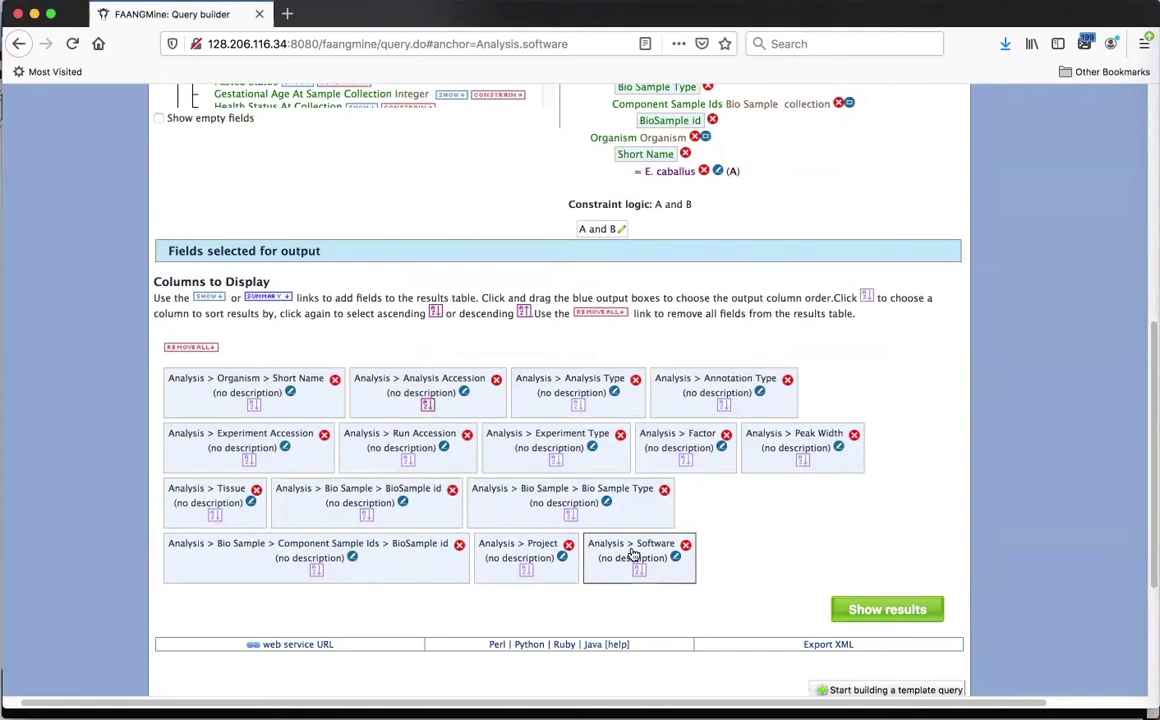
pyautogui.moveTo(632, 555); pyautogui.dragTo(922, 440)
pyautogui.moveTo(624, 556); pyautogui.dragTo(200, 498)
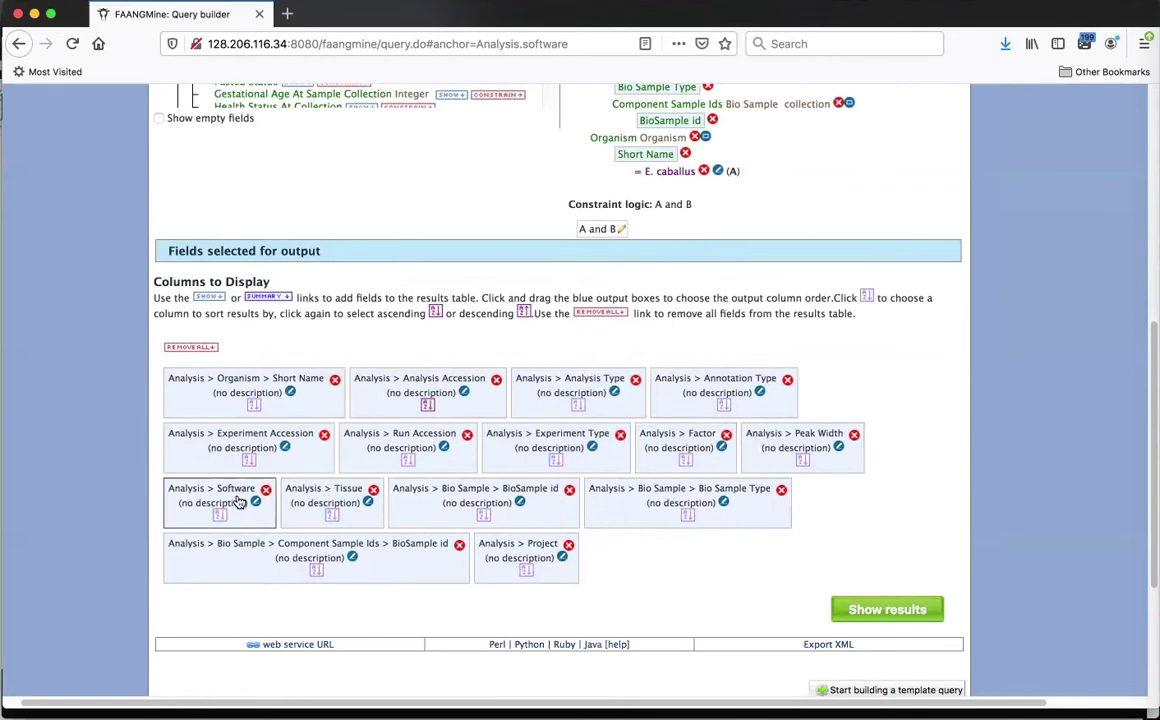
# Run the edited query, then view the value summary of the Analysis Software column and close it
pyautogui.scroll(-1, 735, 585)
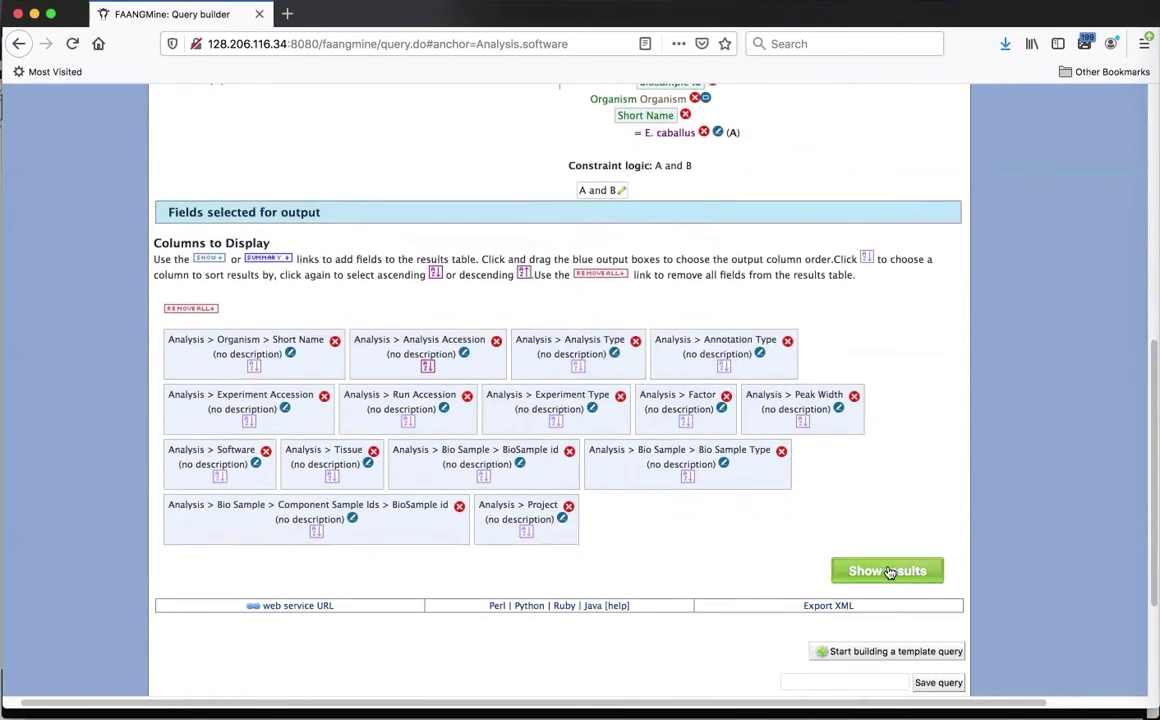
pyautogui.click(888, 571)
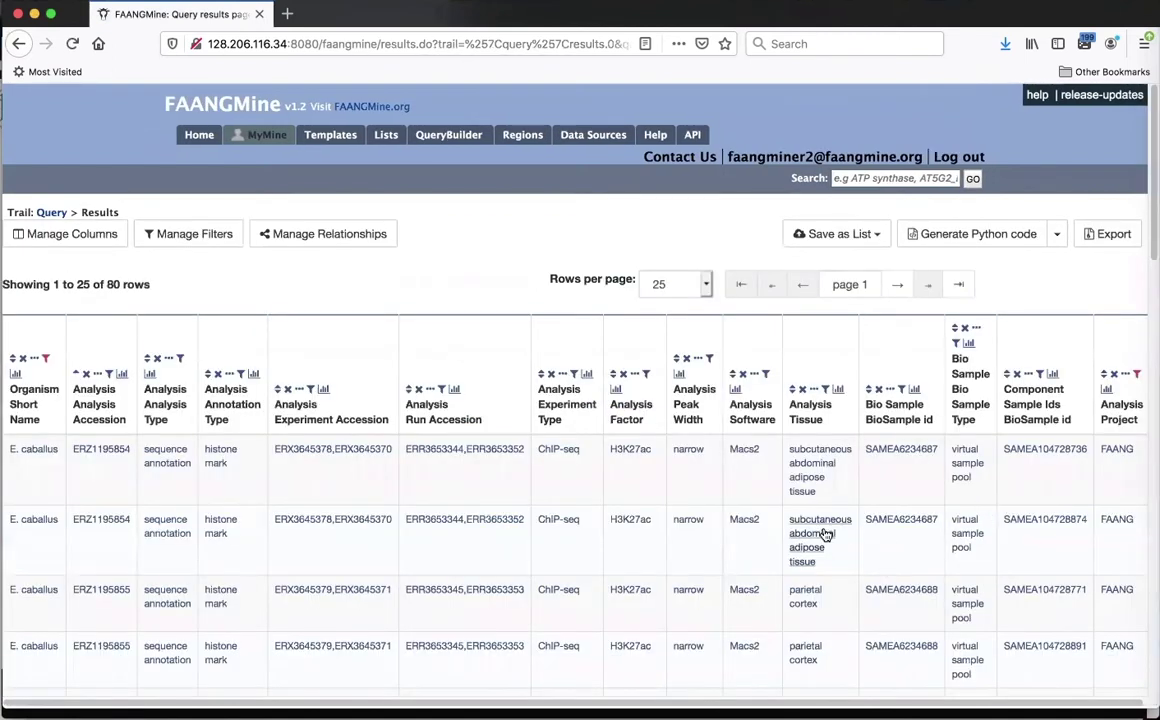
pyautogui.click(736, 390)
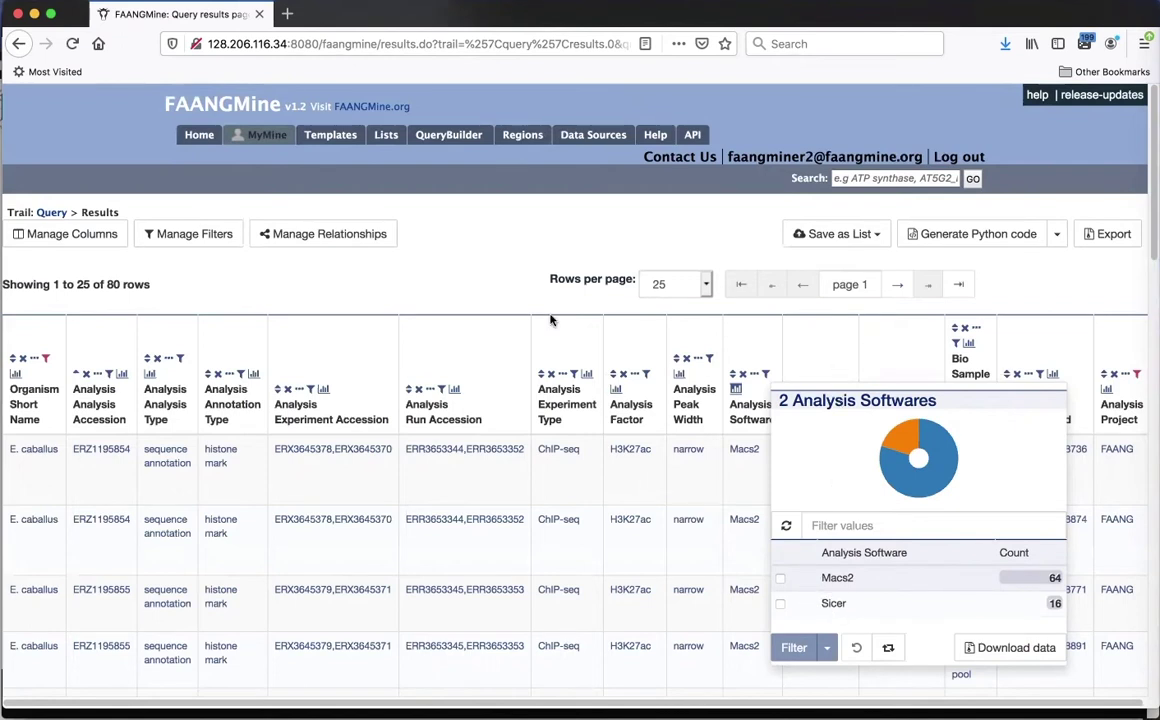
pyautogui.click(494, 262)
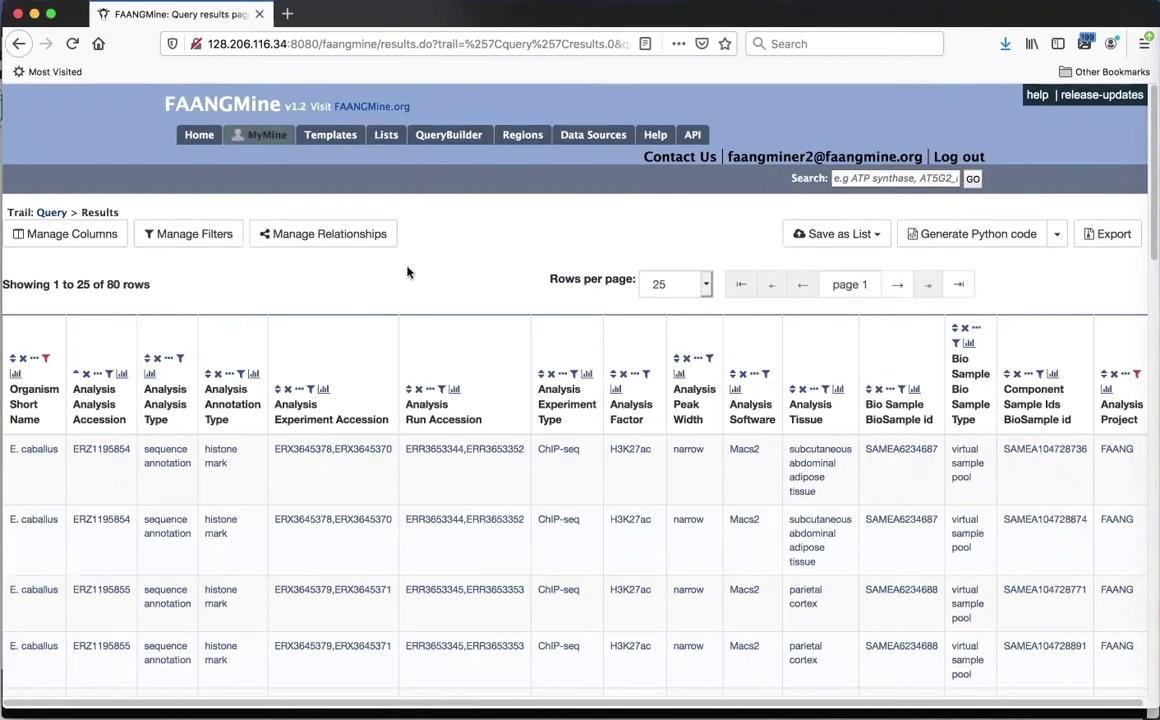
# Remove the Analysis Type, Annotation Type, Experiment Type and Project columns from the results table
pyautogui.click(157, 360)
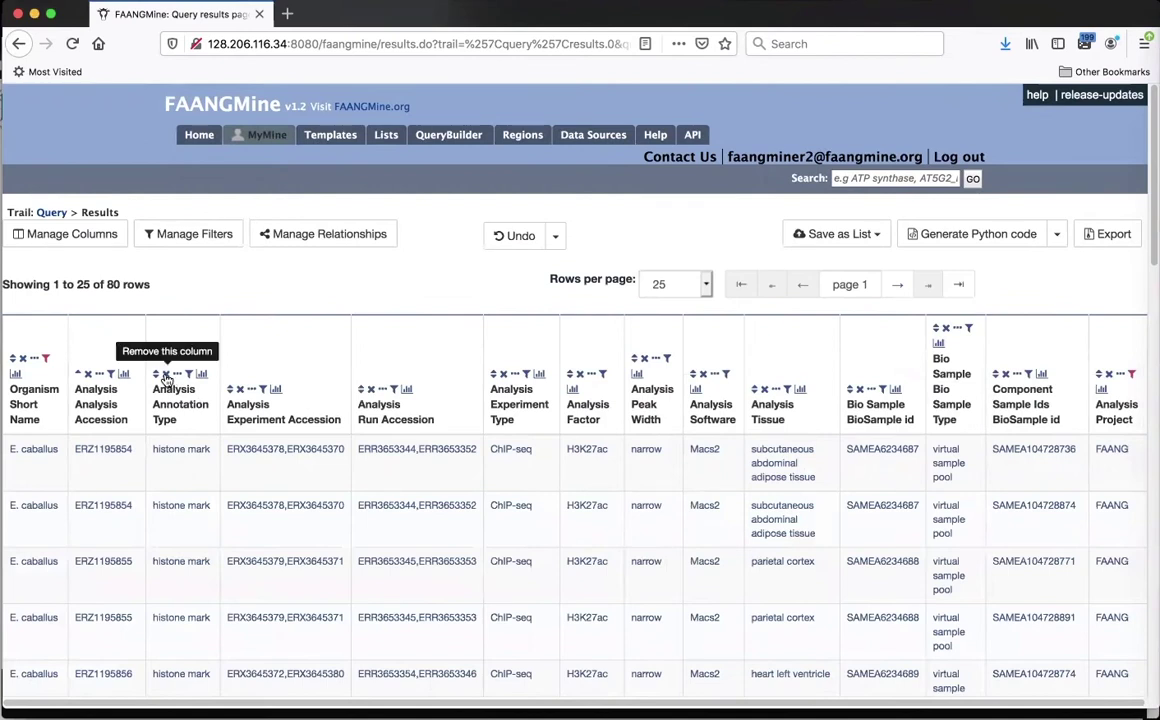
pyautogui.click(165, 375)
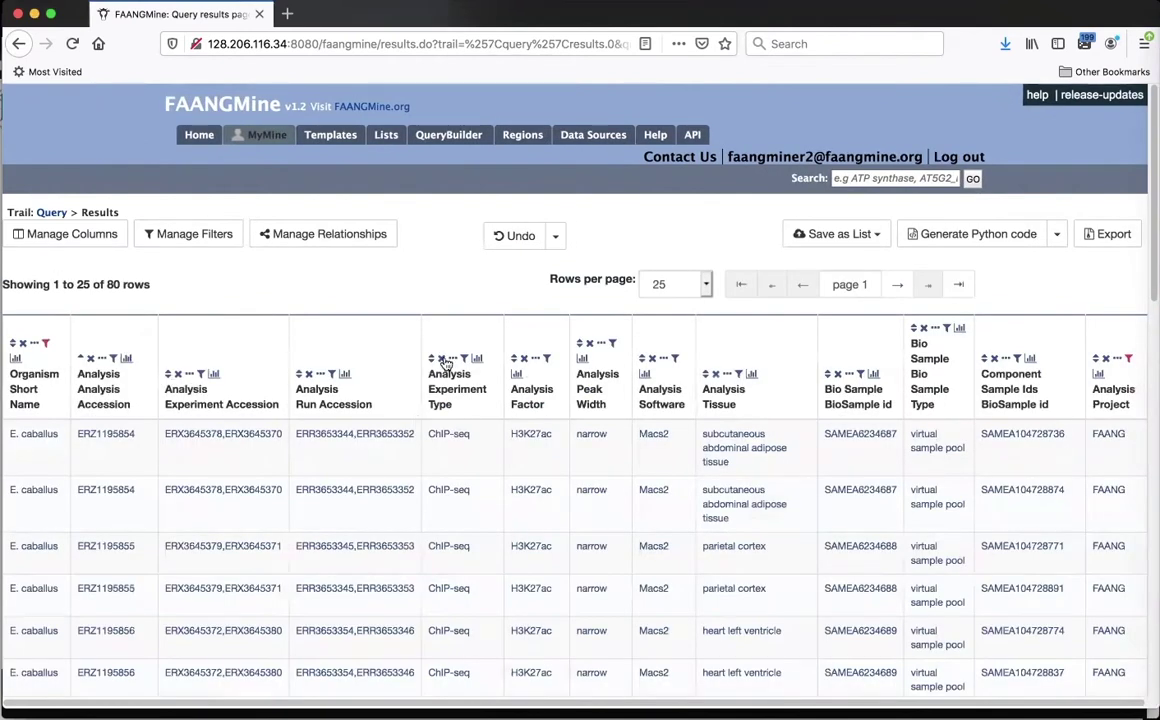
pyautogui.click(442, 359)
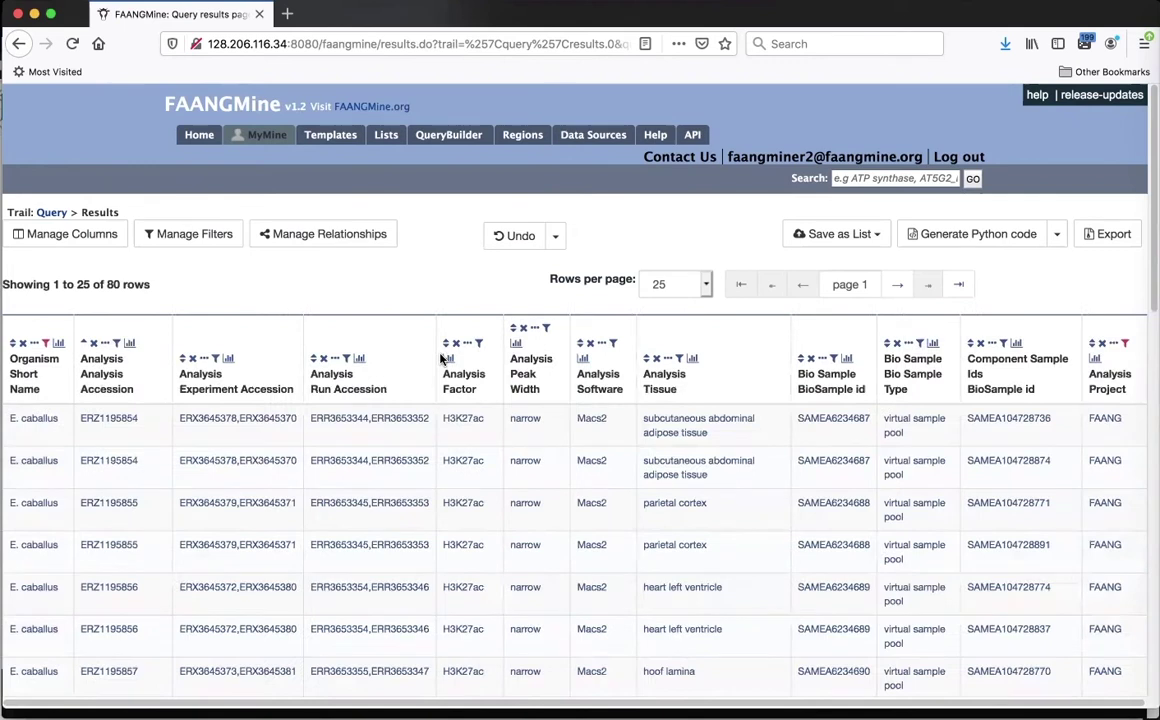
pyautogui.click(1101, 343)
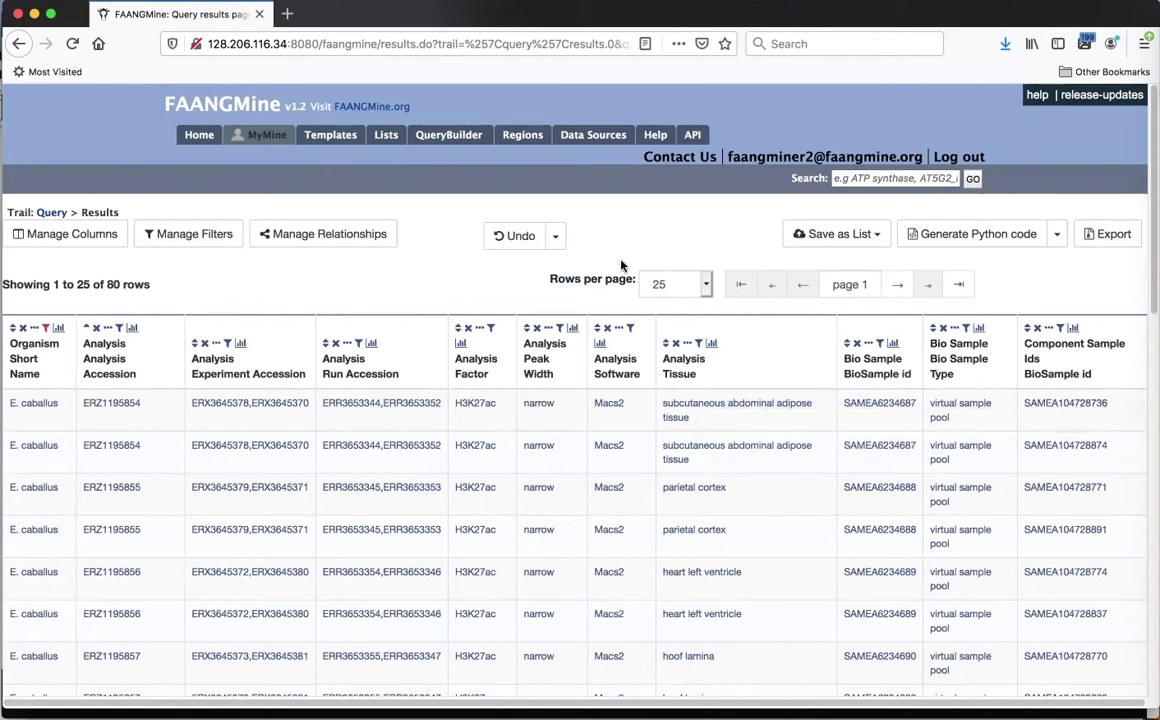
# Add the Animal Age At Collection and Developmental Stage columns of Component Sample Ids to the results table and apply the changes
pyautogui.click(68, 236)
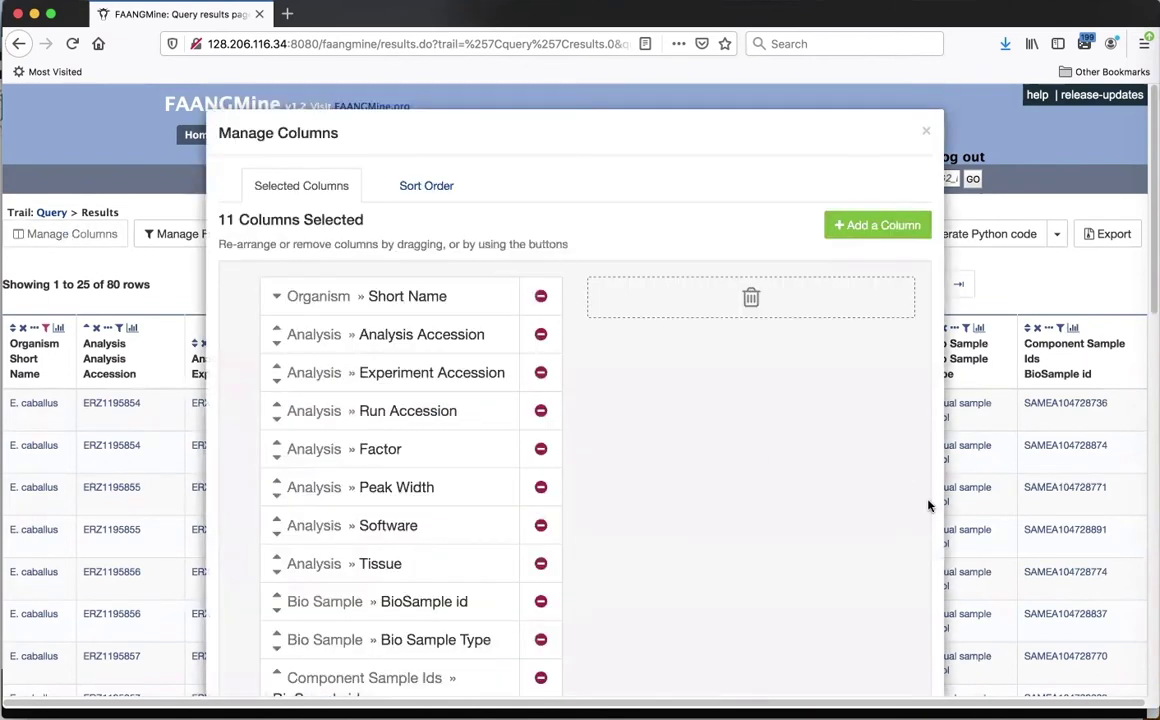
pyautogui.hotkey('ctrl', '-')
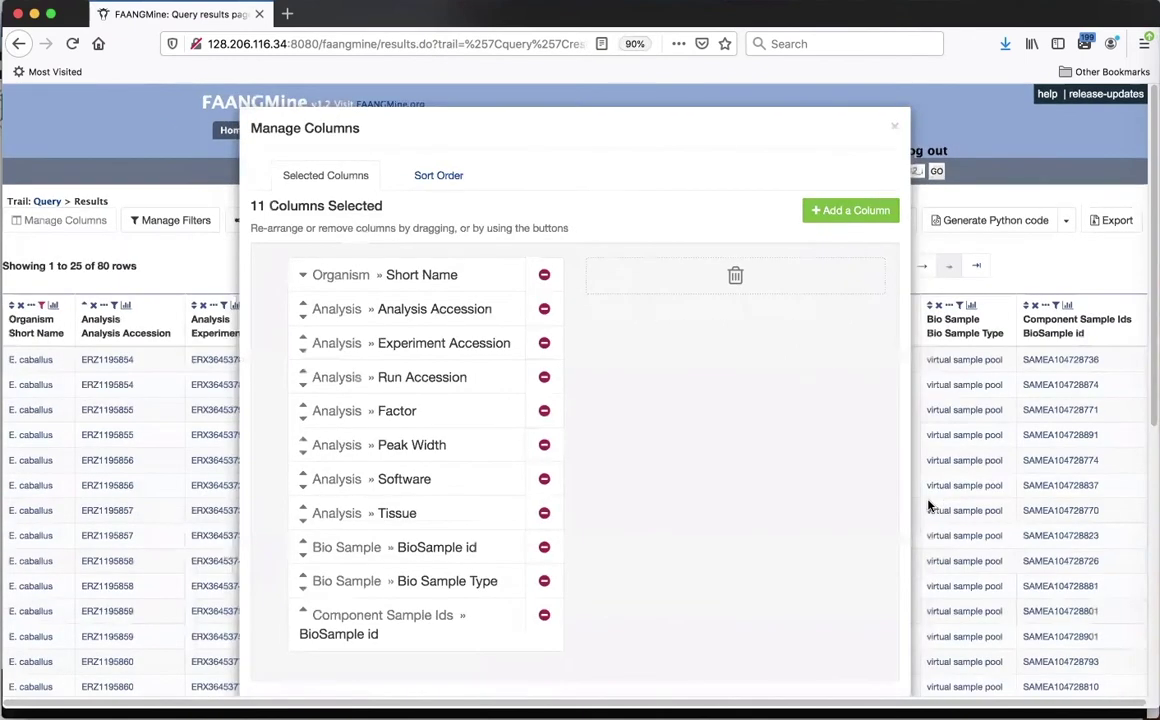
pyautogui.click(810, 195)
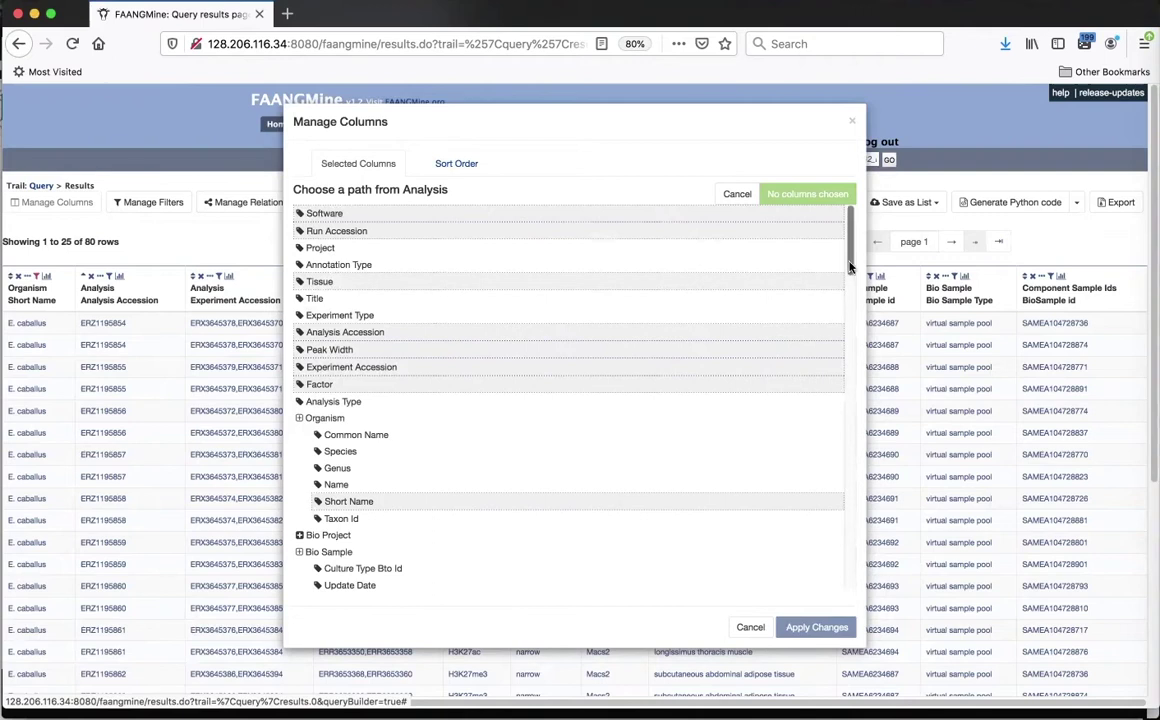
pyautogui.scroll(-5, 845, 300)
pyautogui.moveTo(858, 309)
pyautogui.mouseDown()
pyautogui.moveTo(873, 458)
pyautogui.moveTo(850, 457)
pyautogui.moveTo(858, 531)
pyautogui.moveTo(782, 545)
pyautogui.mouseUp()
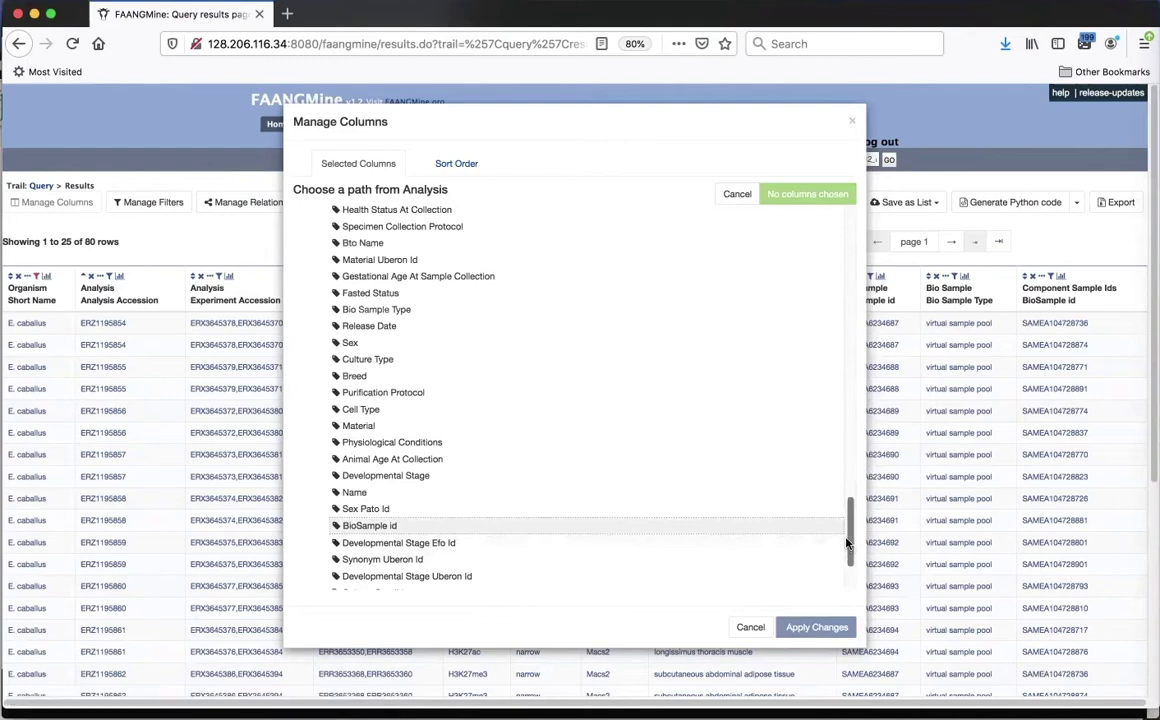
pyautogui.moveTo(847, 548); pyautogui.dragTo(845, 540)
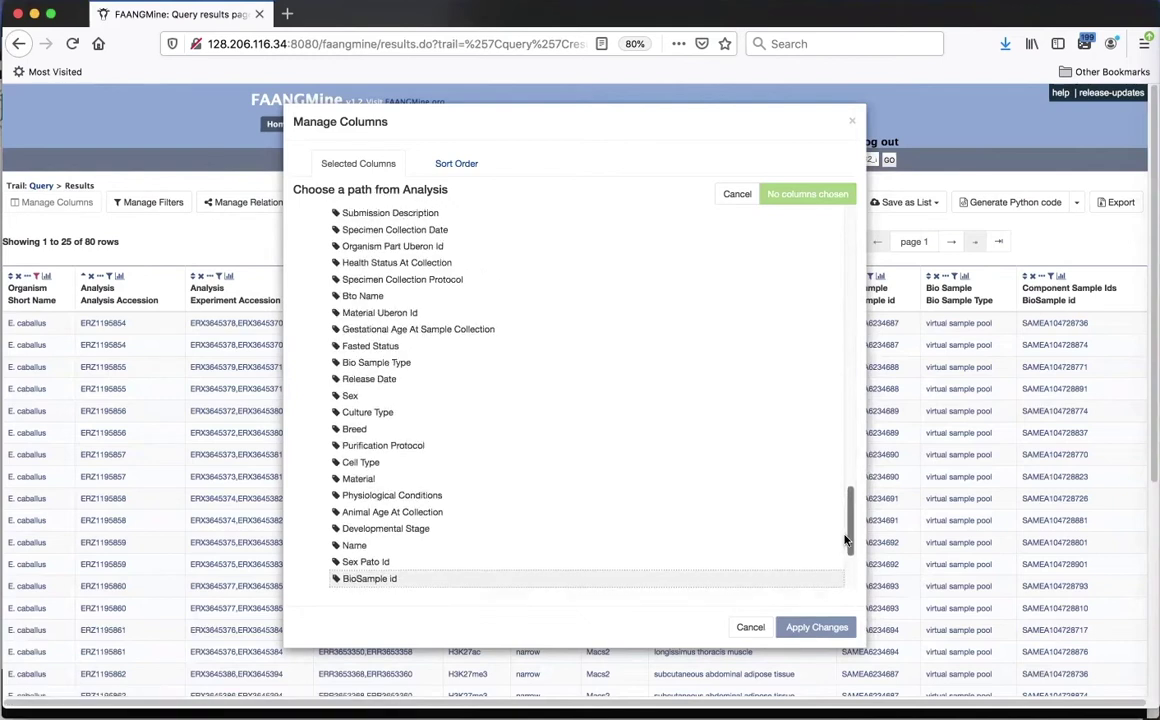
pyautogui.click(416, 516)
pyautogui.click(406, 530)
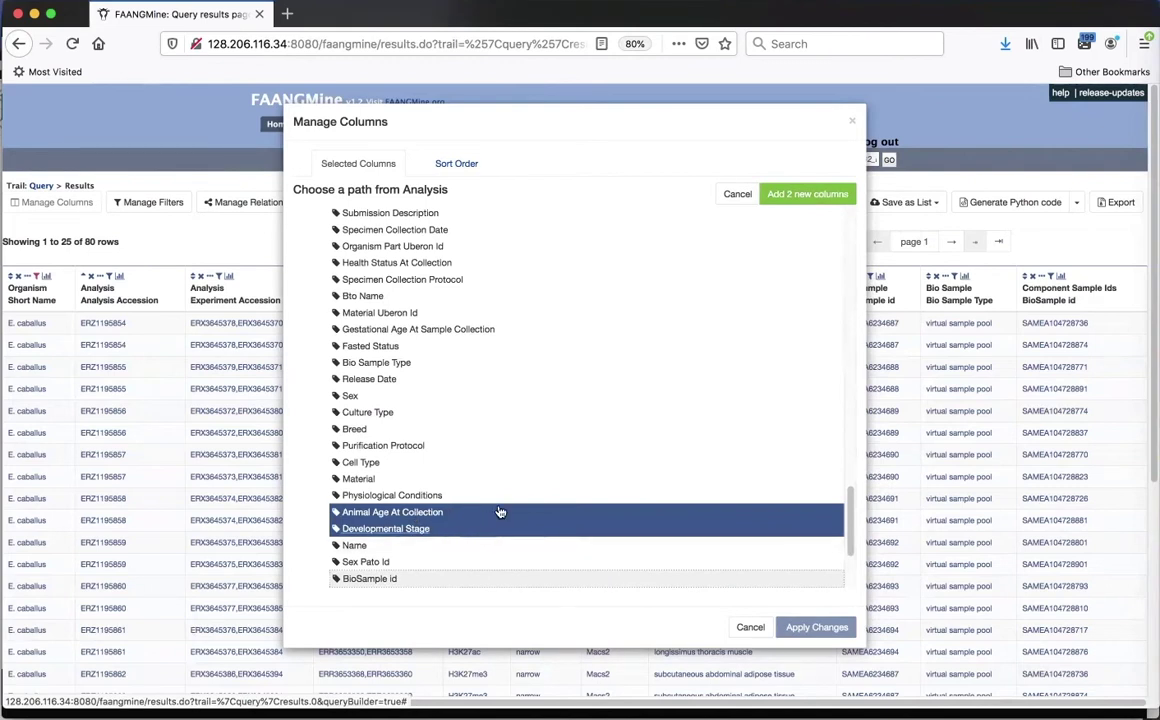
pyautogui.click(795, 196)
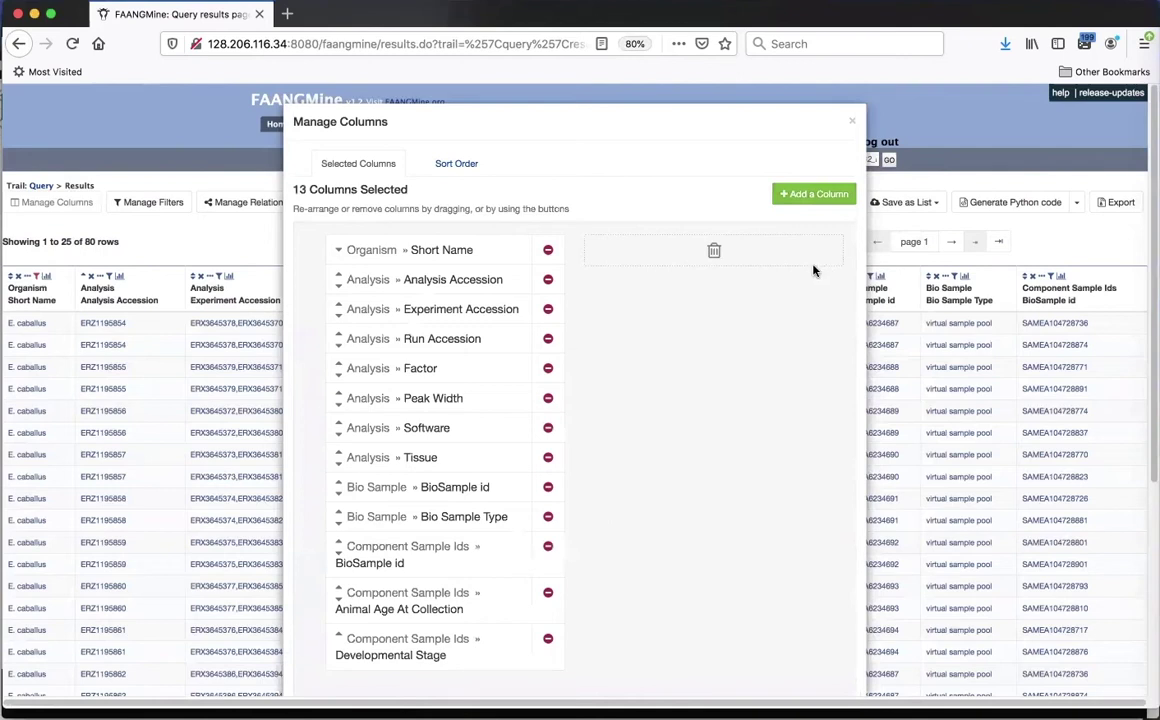
pyautogui.hotkey('ctrl', '-')
pyautogui.click(763, 647)
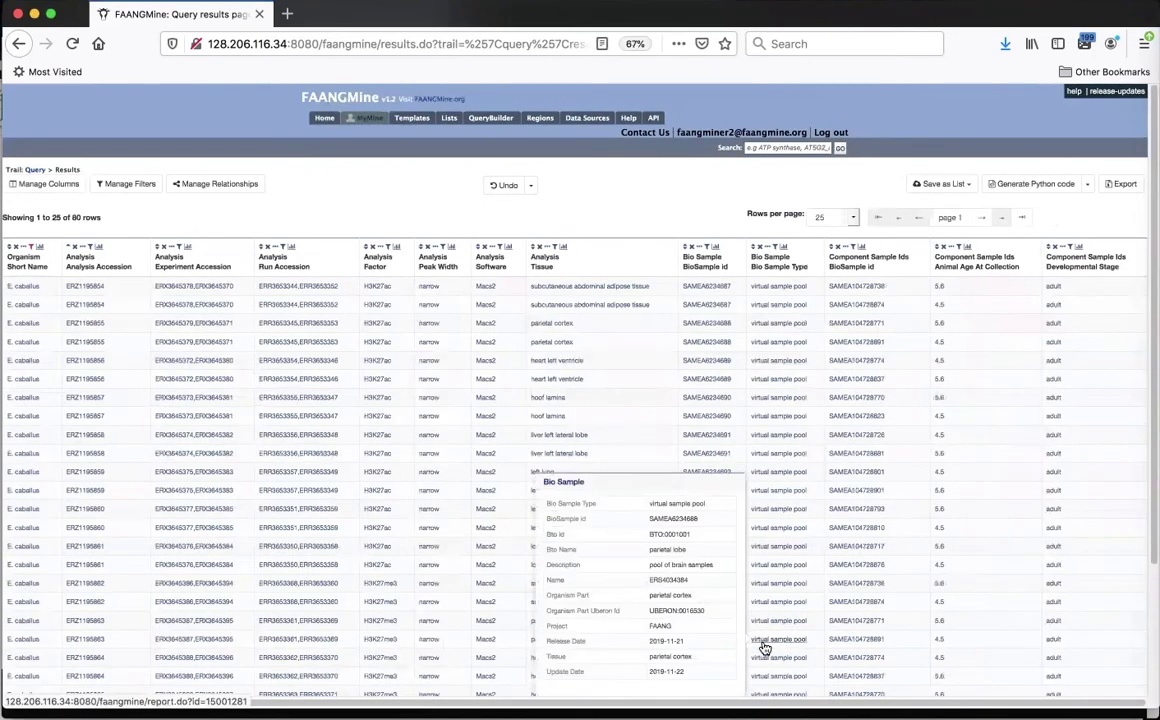
# Restore the page zoom to 100% and examine the results table with the component sample age and developmental stage
pyautogui.hotkey('ctrl', '+')
pyautogui.hotkey('ctrl', '+')
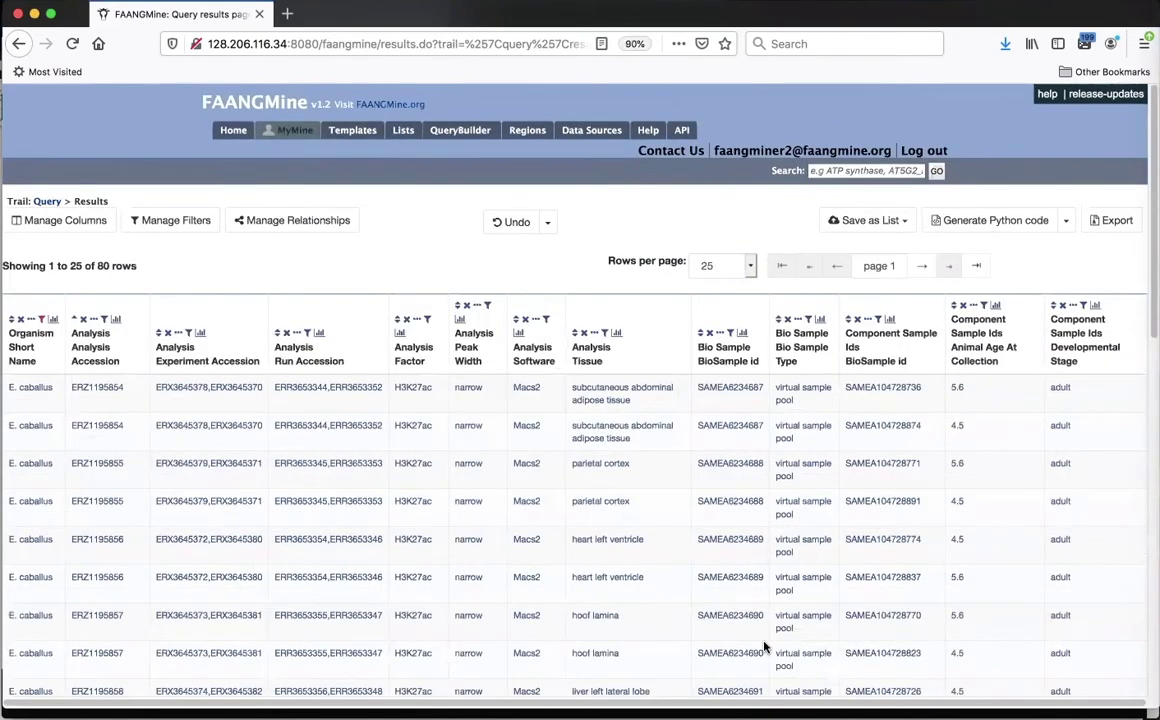
pyautogui.hotkey('ctrl', '+')
pyautogui.scroll(-3, 820, 655)
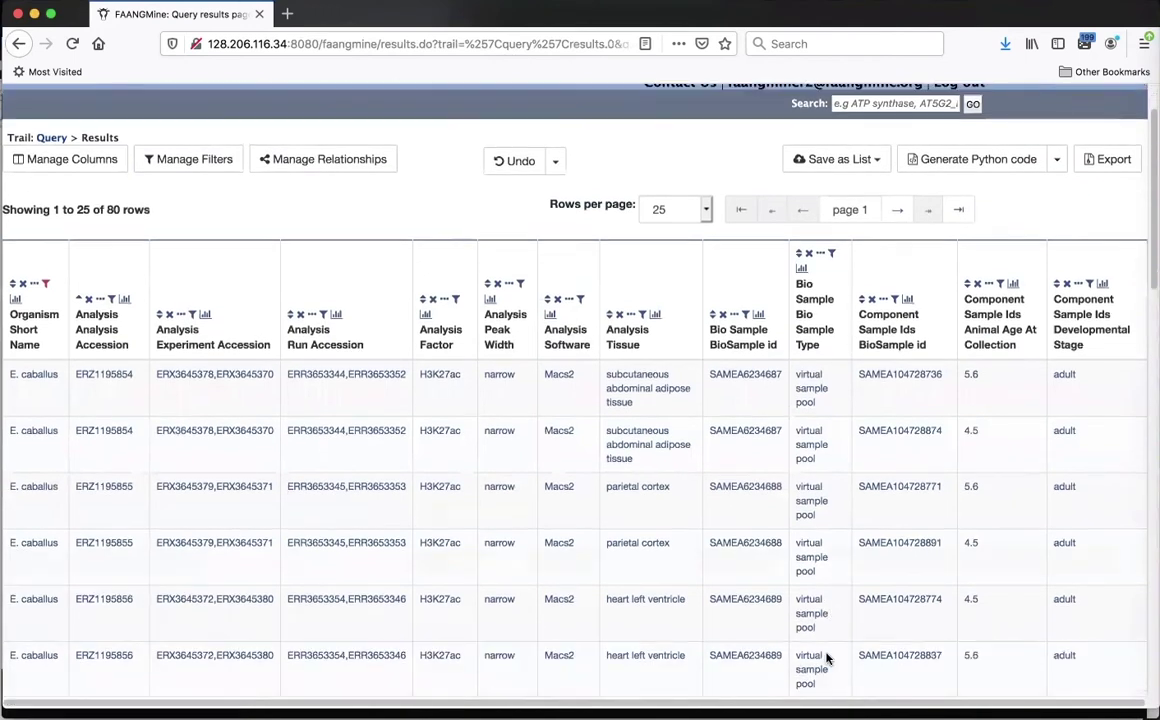
# Use the Analysis Tissue column summary to restrict the results table to rows with subcutaneous abdominal adipose tissue
pyautogui.scroll(-1, 975, 380)
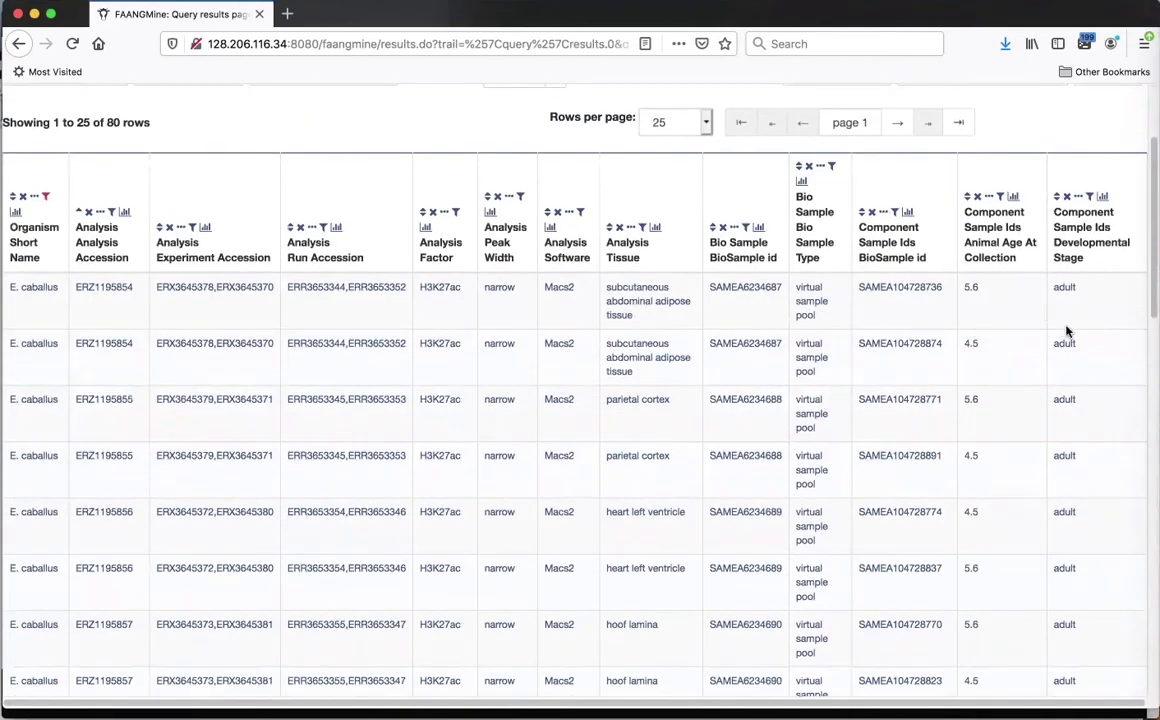
pyautogui.scroll(2, 1066, 331)
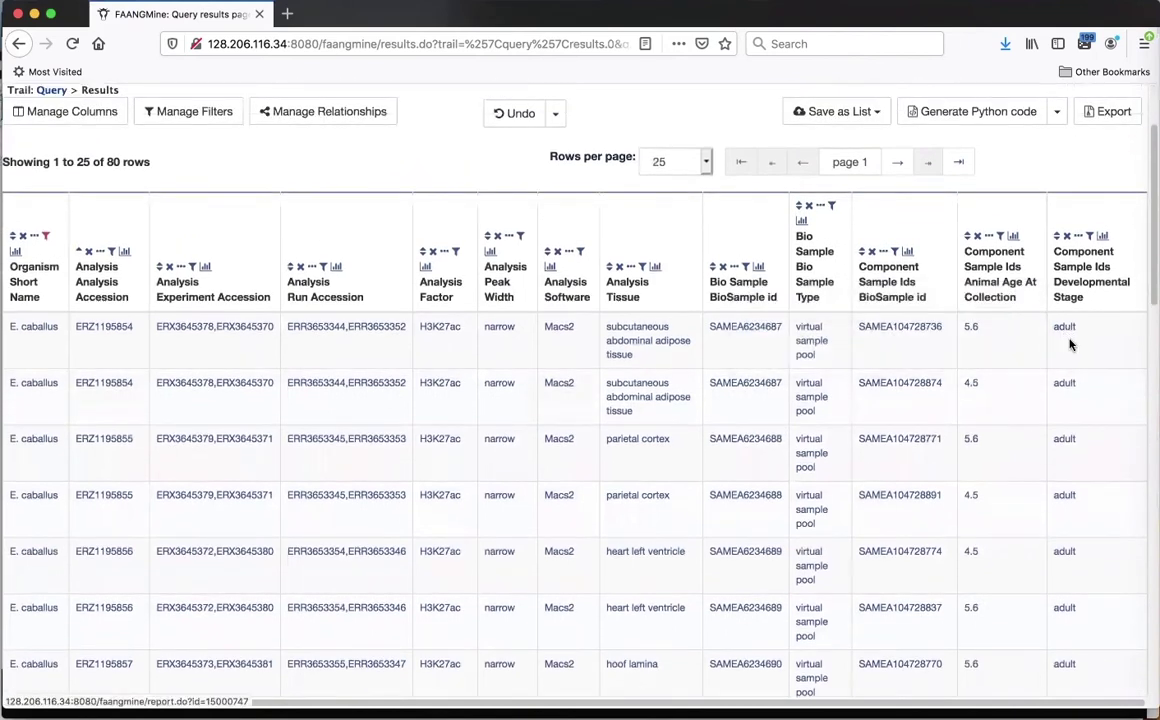
pyautogui.scroll(1, 1037, 366)
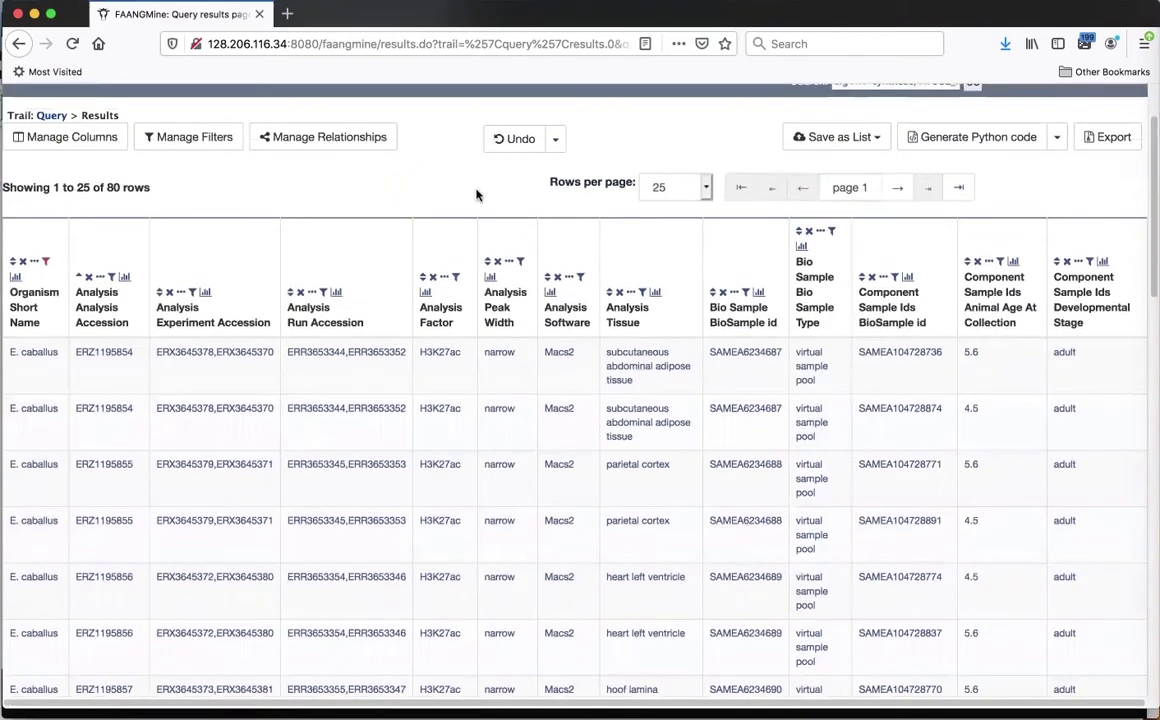
pyautogui.scroll(1, 476, 194)
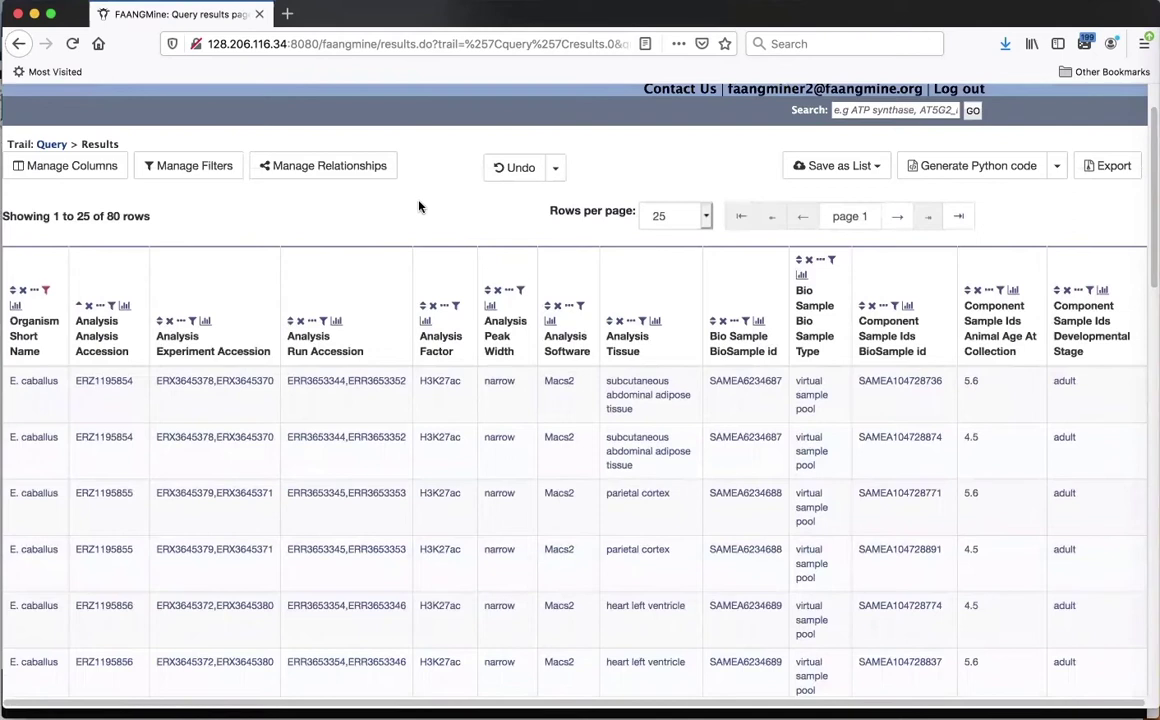
pyautogui.scroll(1, 419, 206)
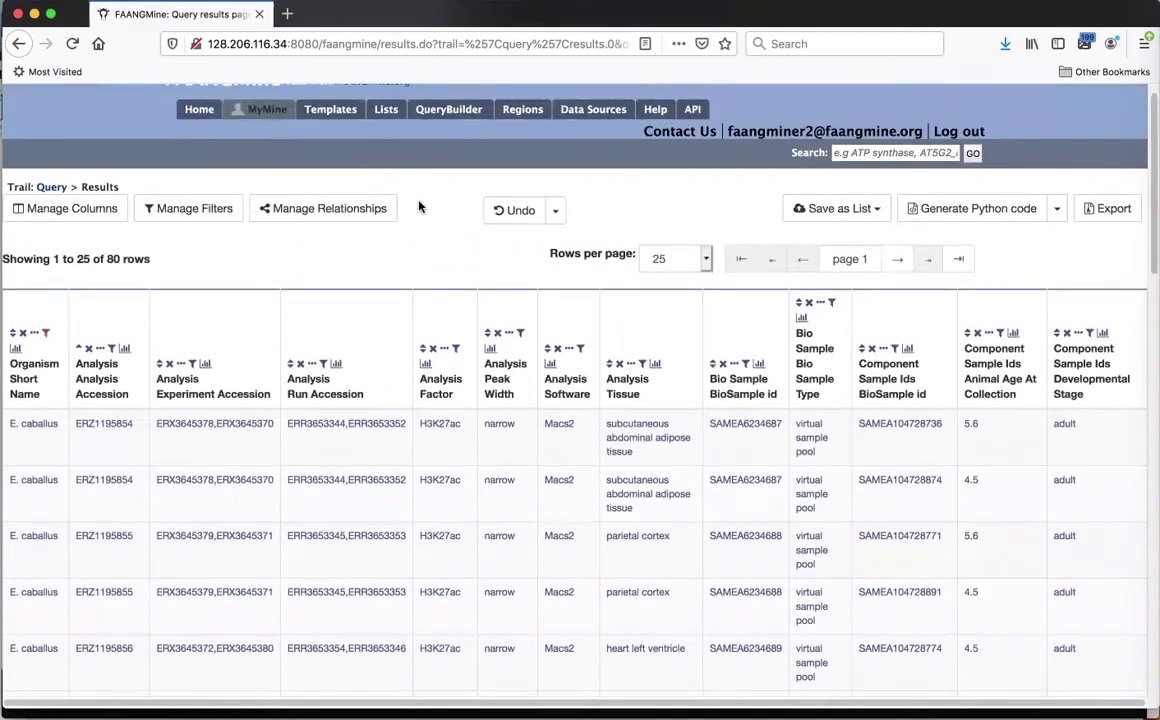
pyautogui.click(655, 366)
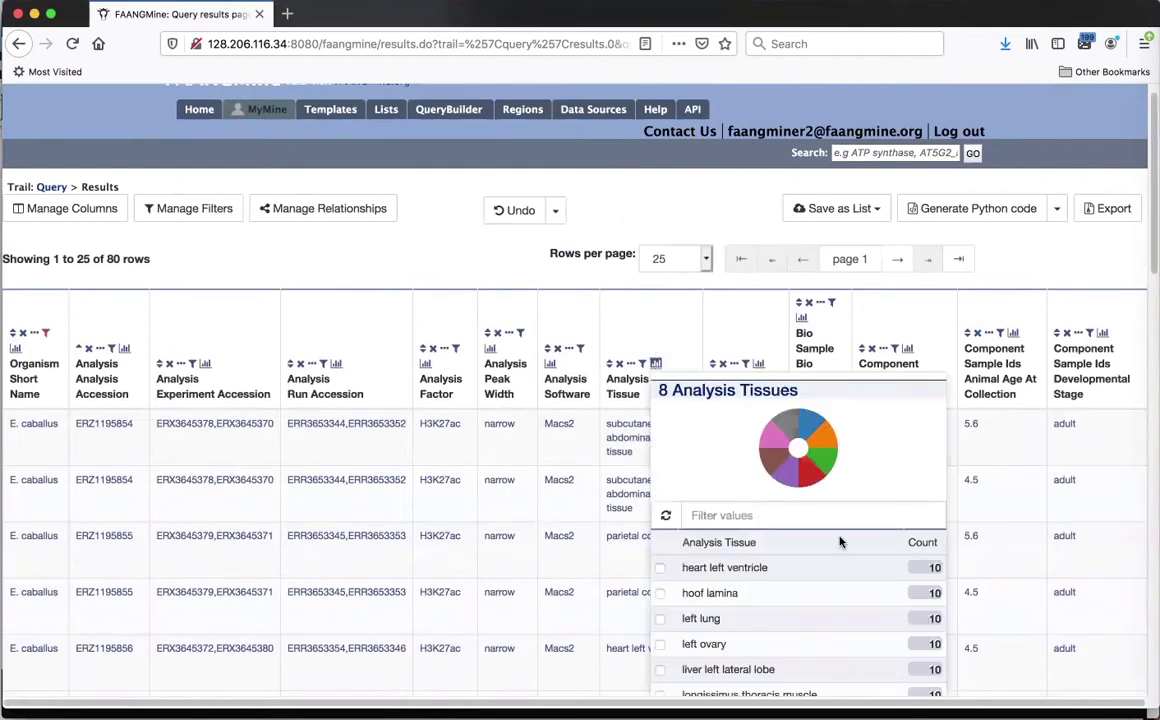
pyautogui.scroll(-3, 840, 542)
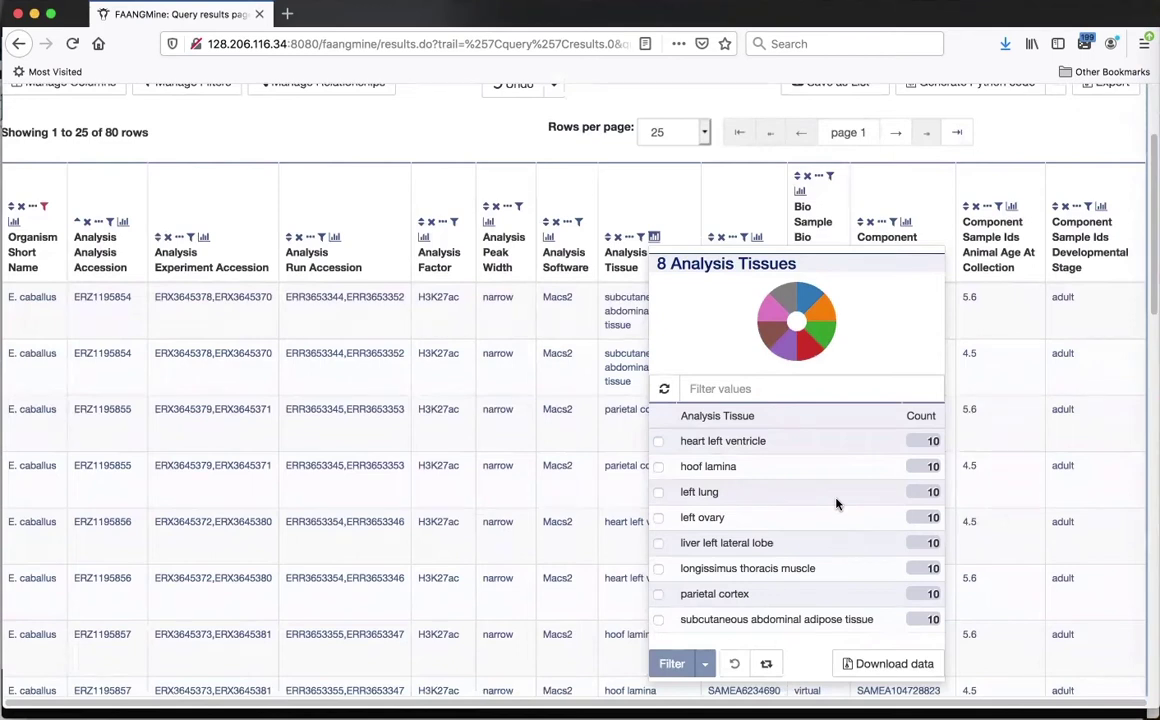
pyautogui.scroll(-1, 838, 504)
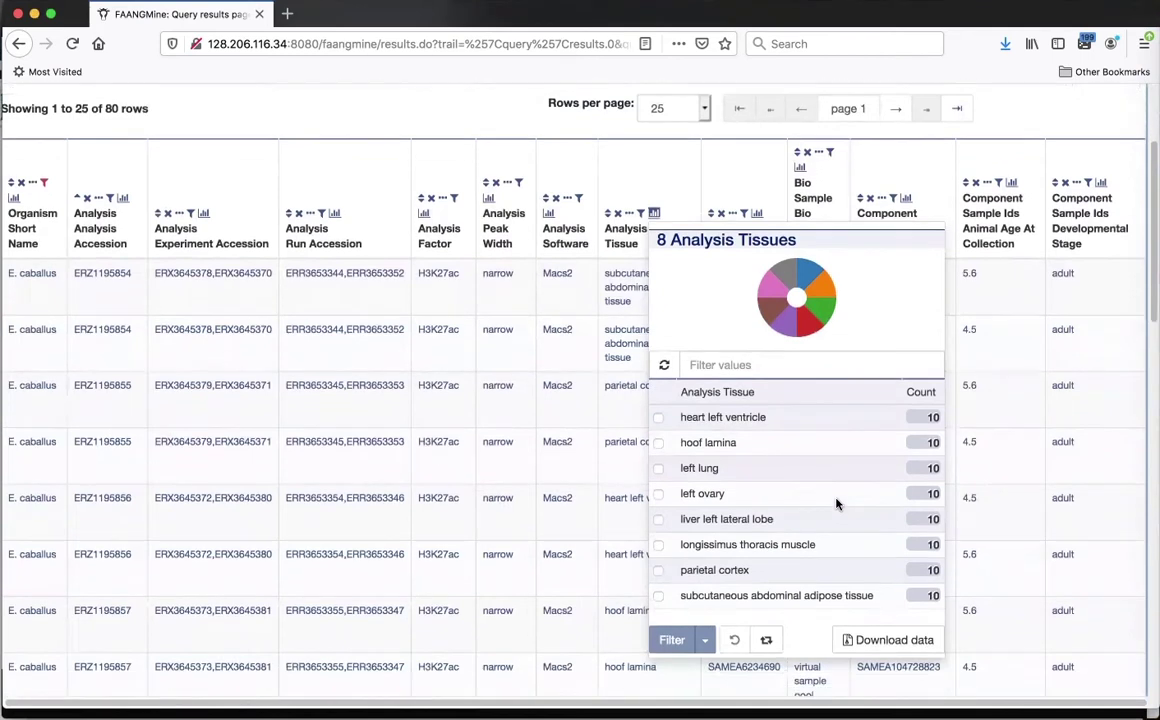
pyautogui.click(658, 597)
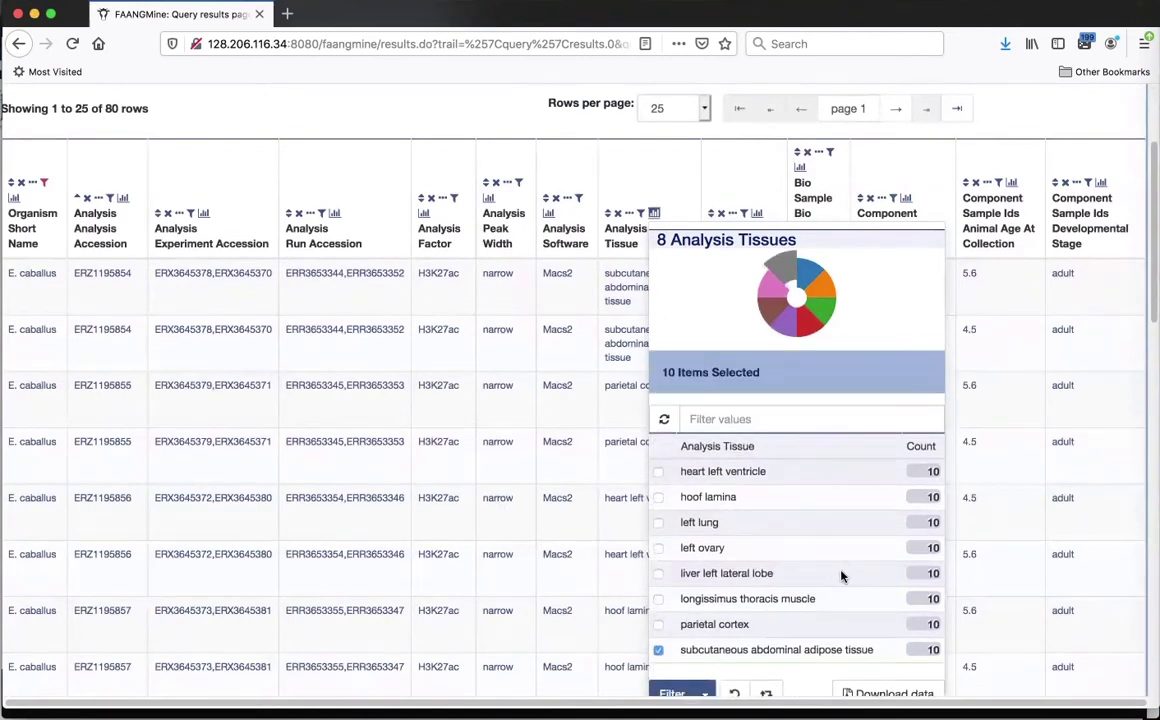
pyautogui.scroll(-3, 831, 570)
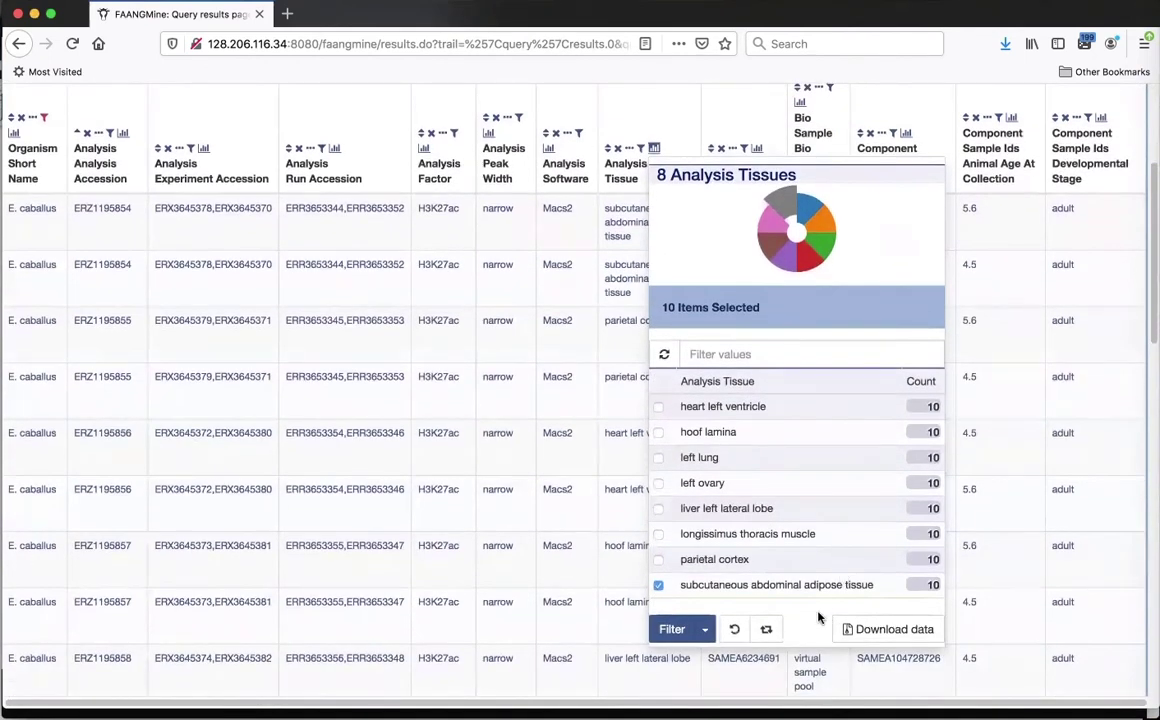
pyautogui.scroll(-2, 816, 612)
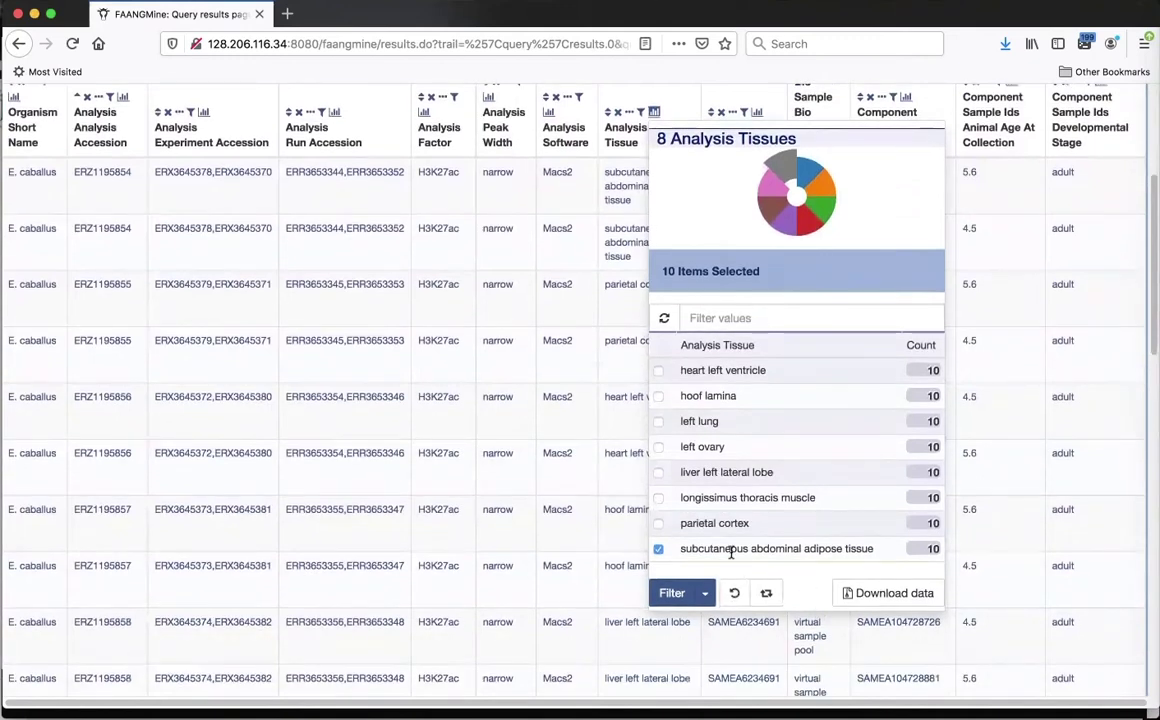
pyautogui.click(704, 597)
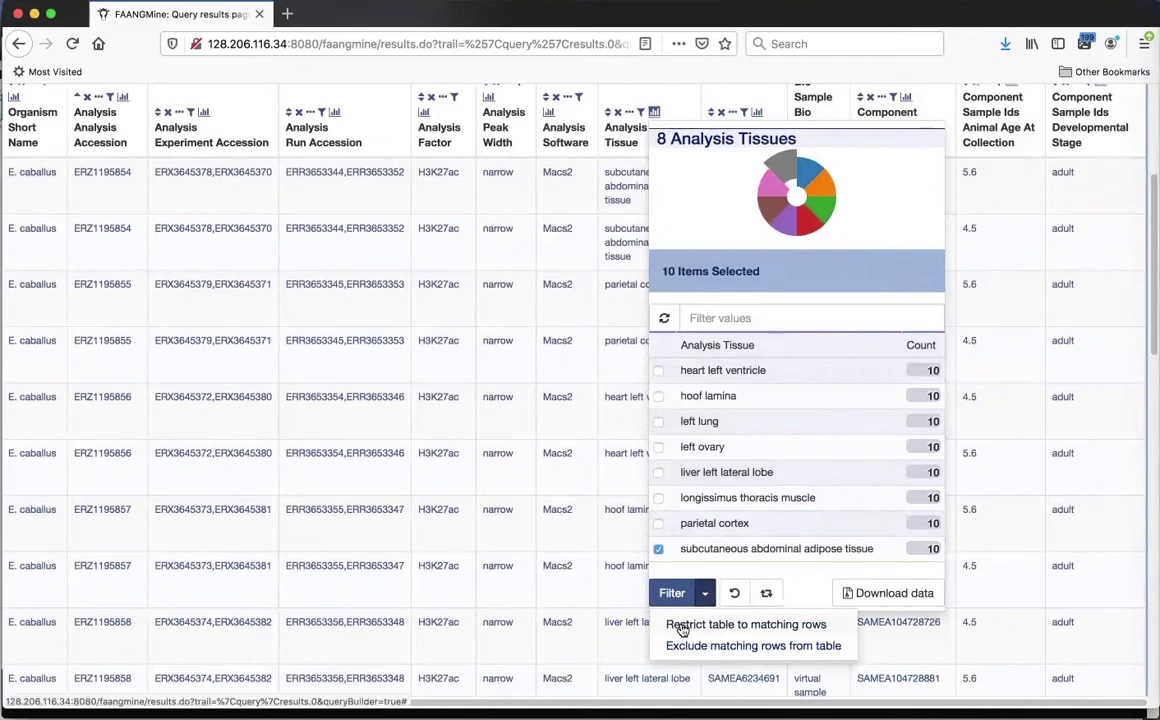
pyautogui.click(682, 626)
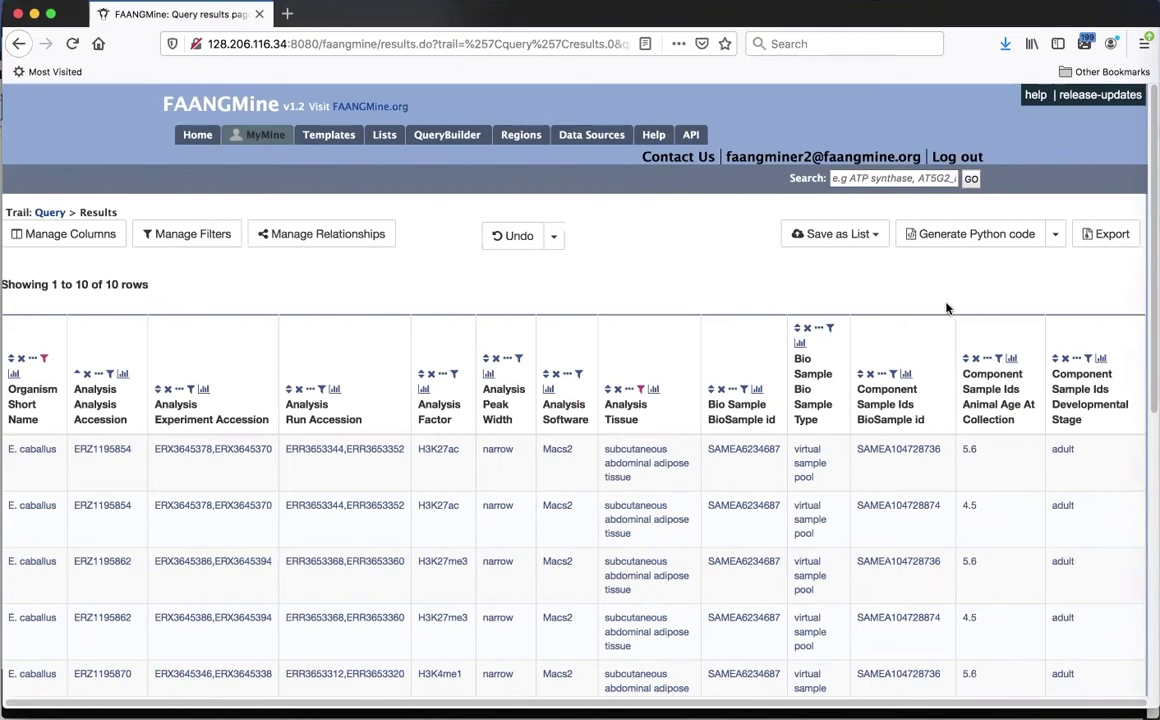
# View the value summaries of the Bio Sample BioSample id and Component Sample Ids BioSample id columns, closing each one
pyautogui.click(759, 391)
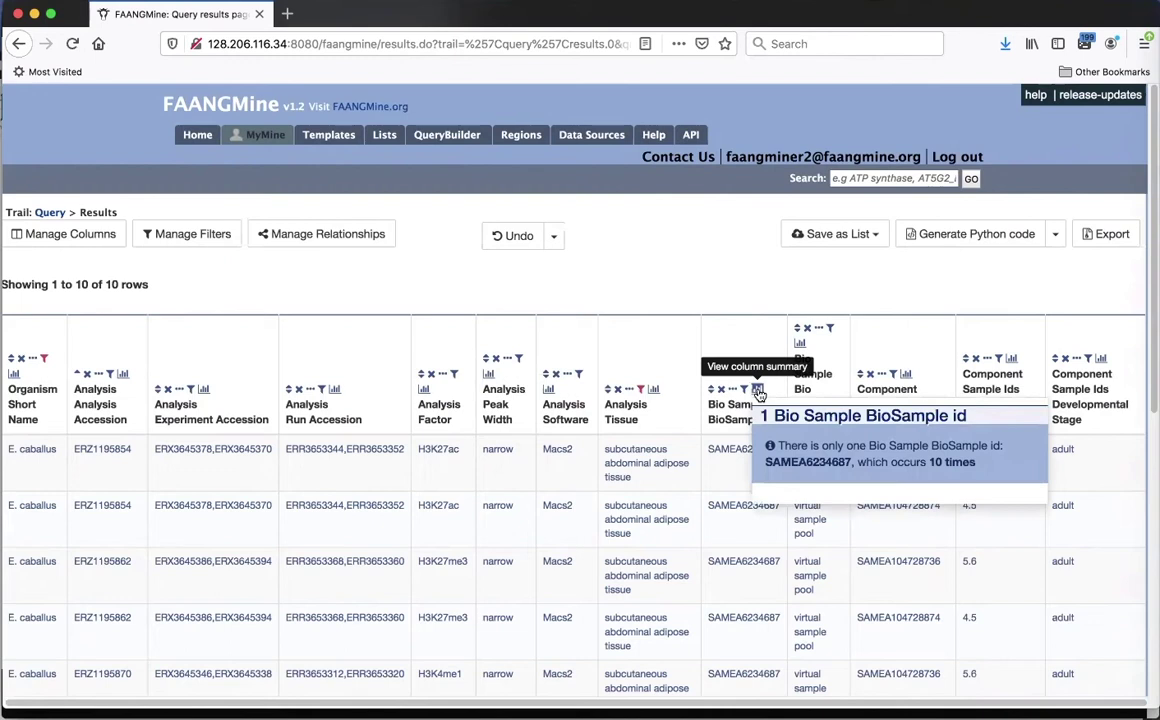
pyautogui.click(759, 392)
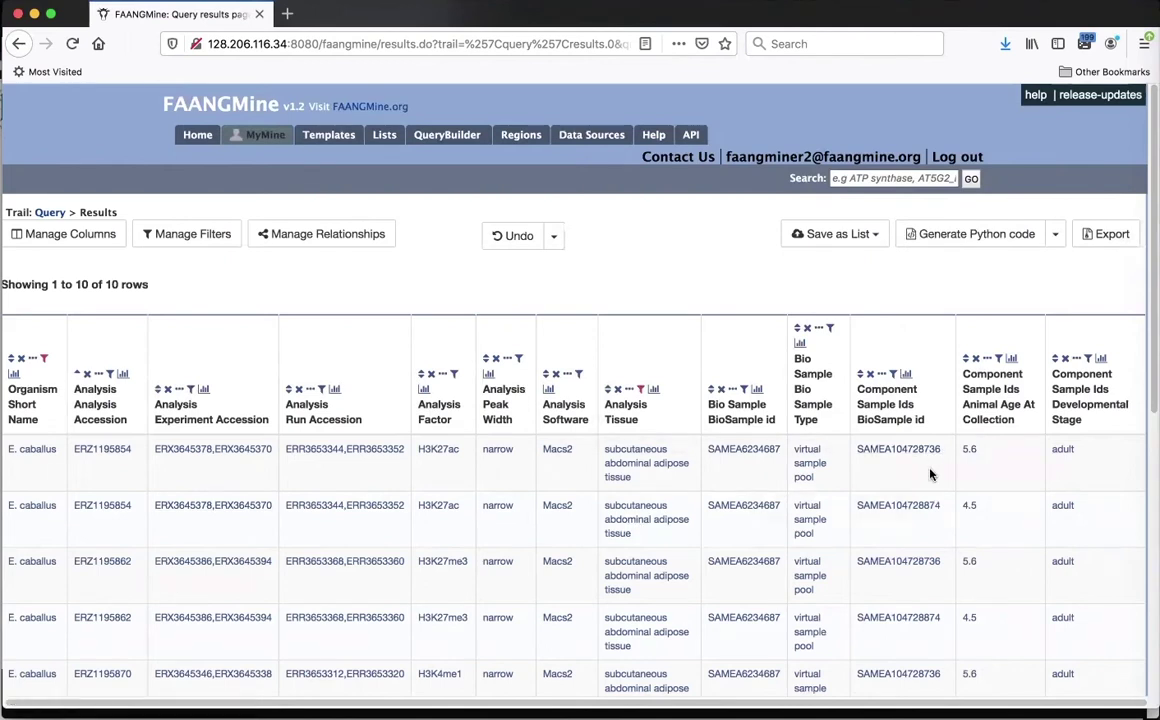
pyautogui.click(906, 375)
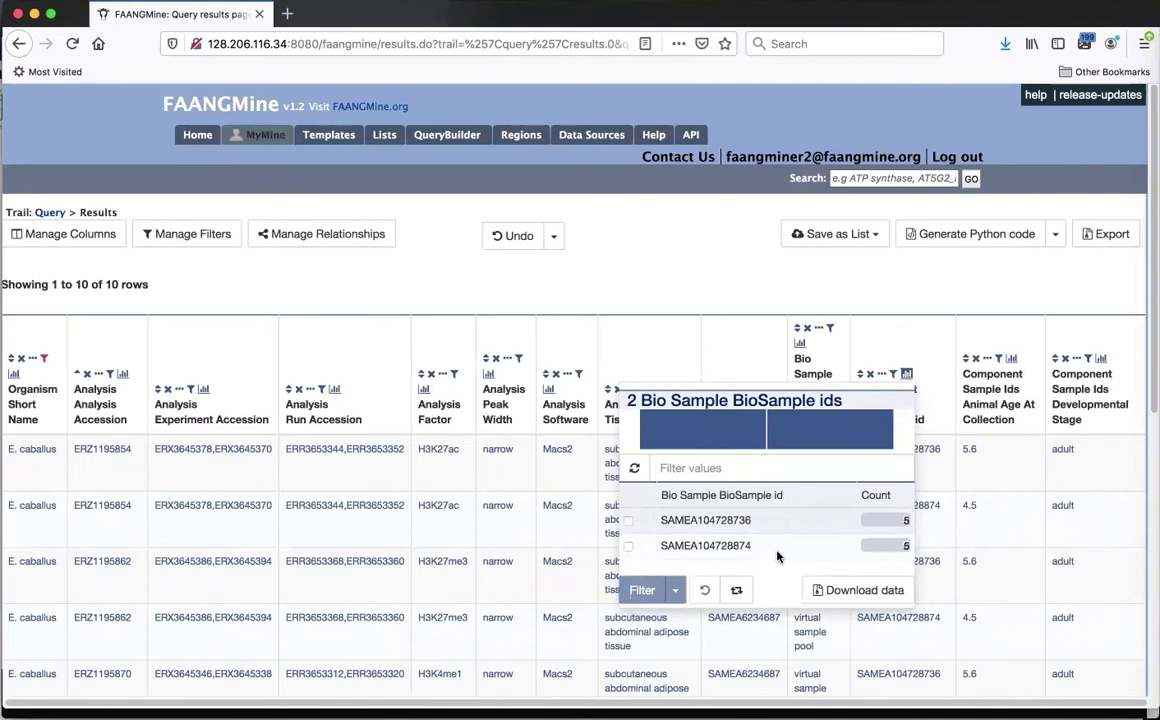
pyautogui.click(716, 261)
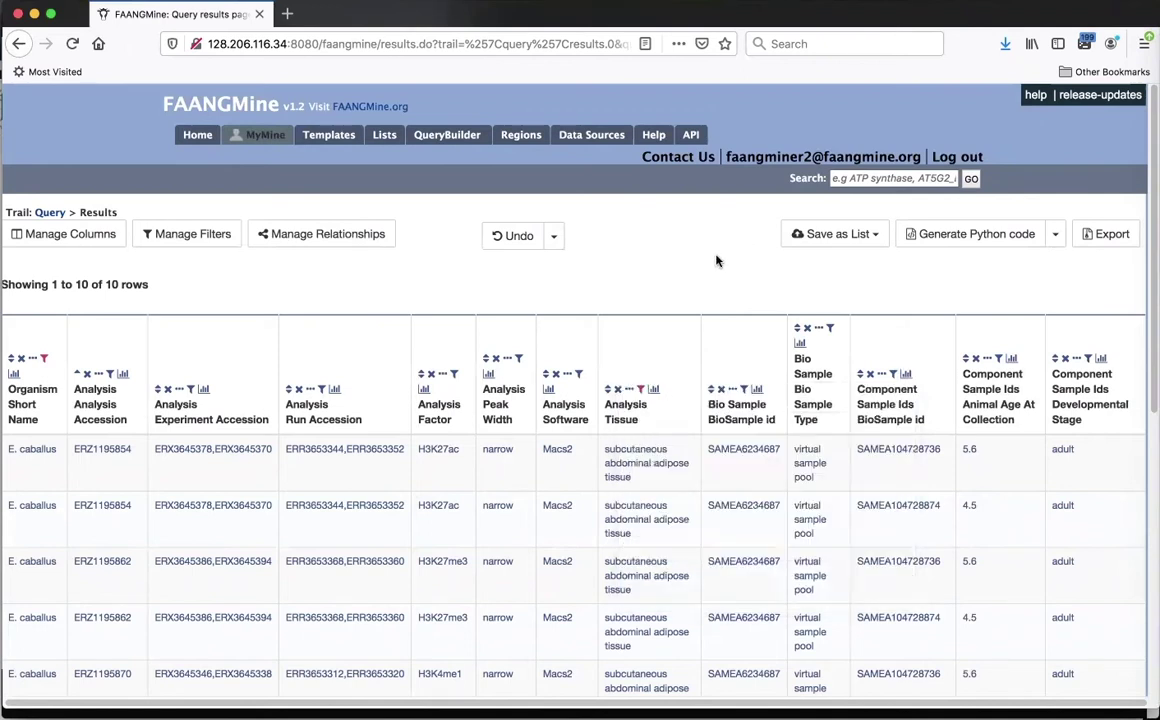
# Save the Analysis > Bio Sample > Component Sample Ids entries as a new list named "component ids"
pyautogui.click(870, 237)
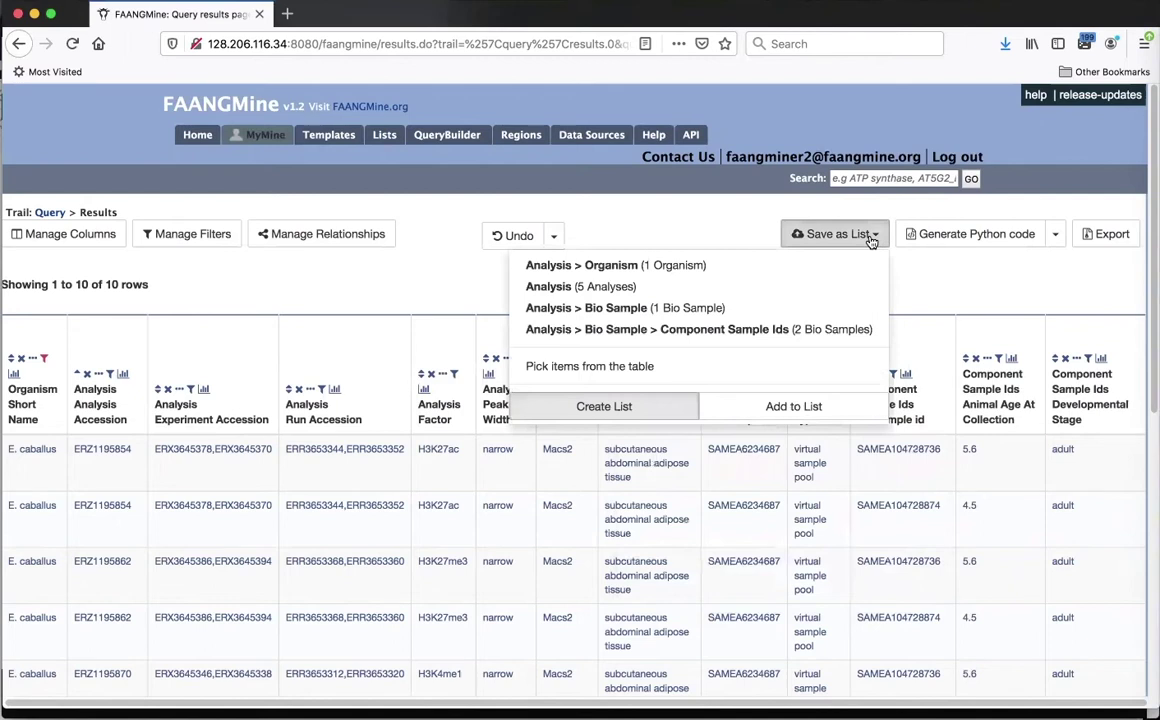
pyautogui.click(751, 333)
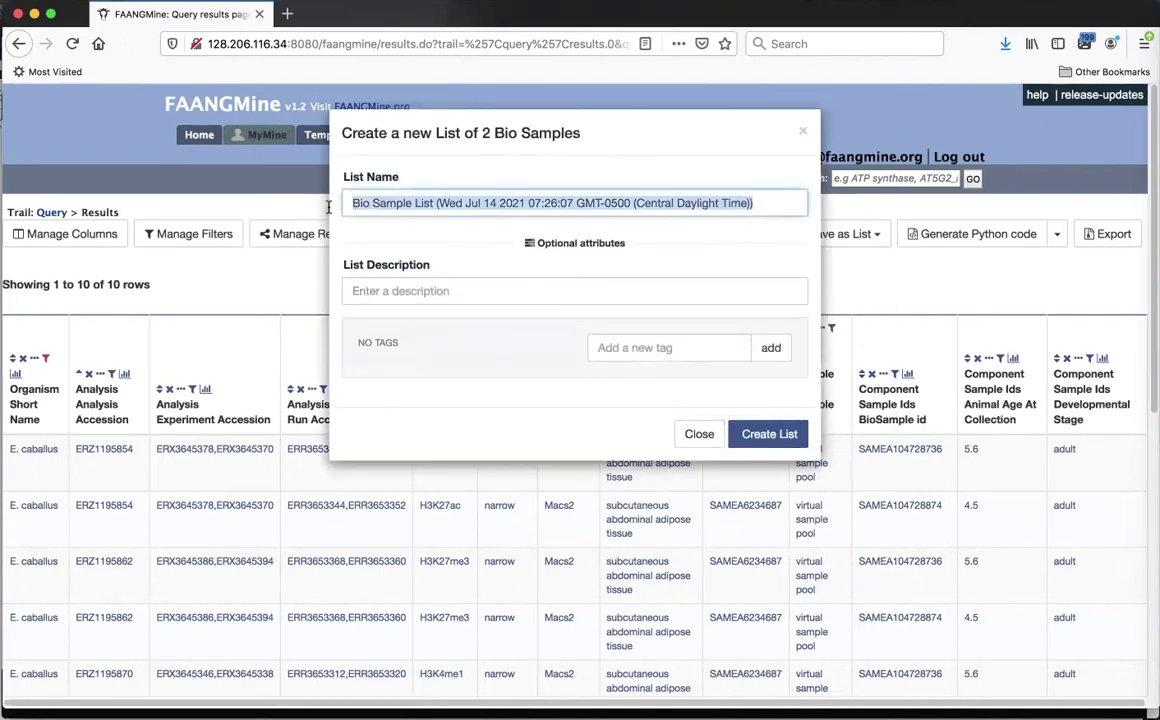
pyautogui.write('compnent')
pyautogui.press('BackSpace')
pyautogui.press('BackSpace')
pyautogui.press('BackSpace')
pyautogui.write('onen')
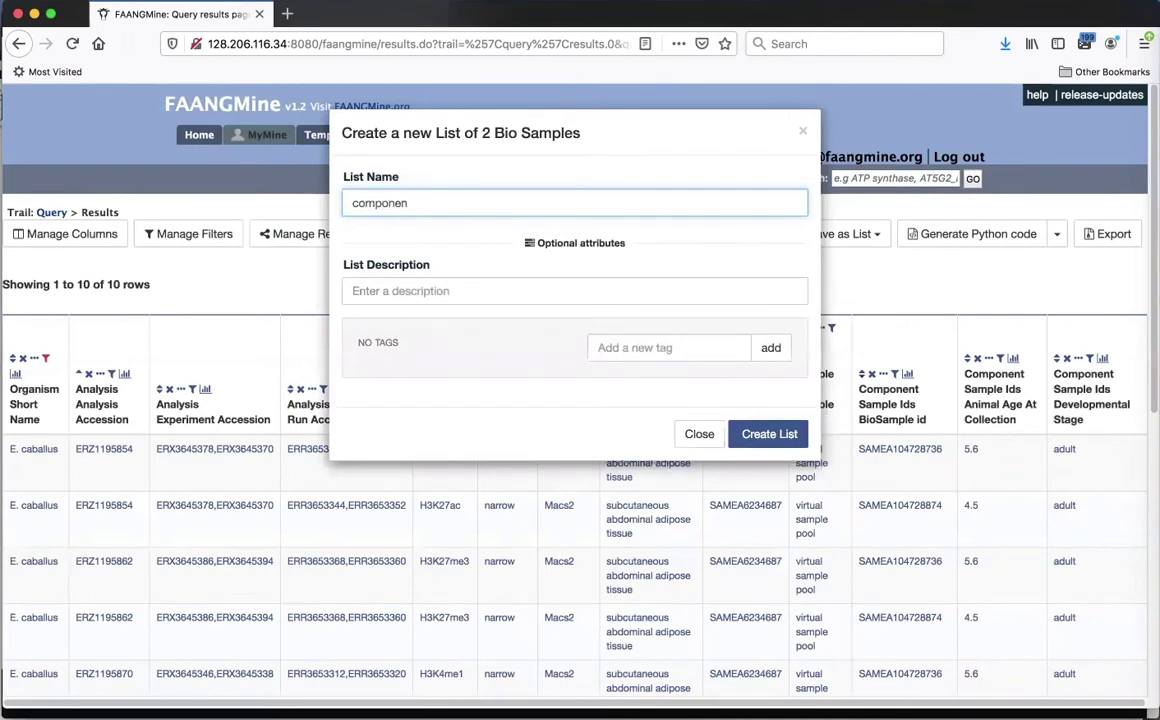
pyautogui.write('t ids')
pyautogui.click(771, 434)
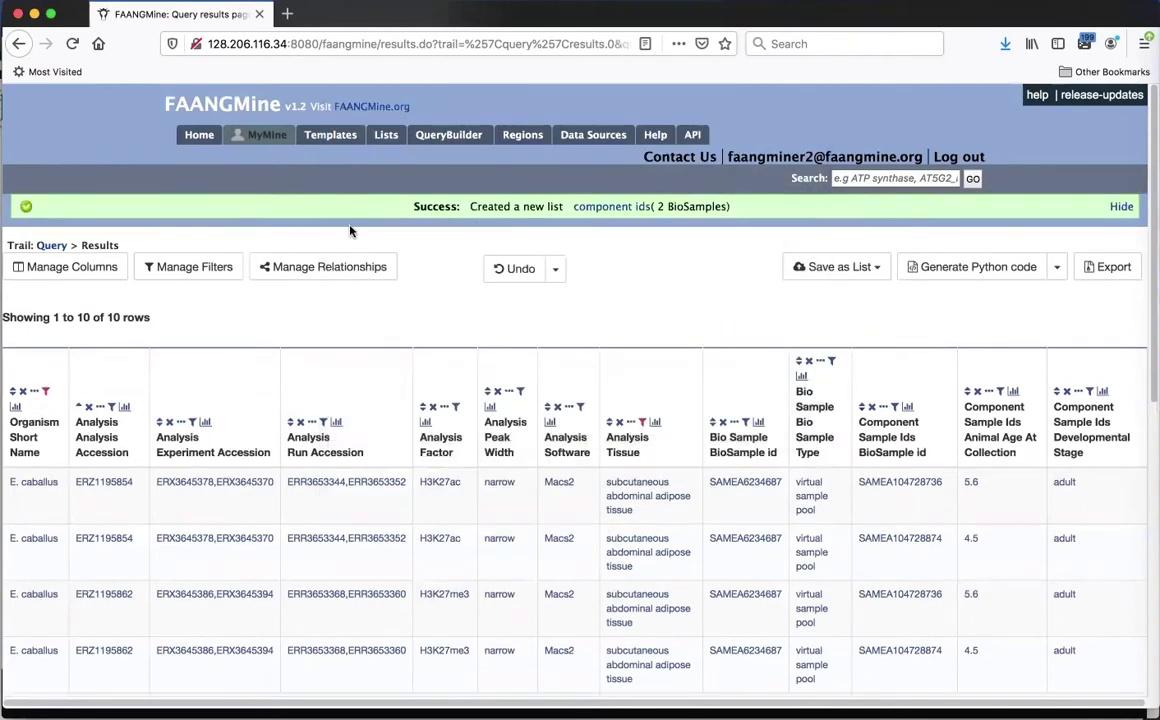
# View the saved lists and look through both the personal and the public ones
pyautogui.click(388, 135)
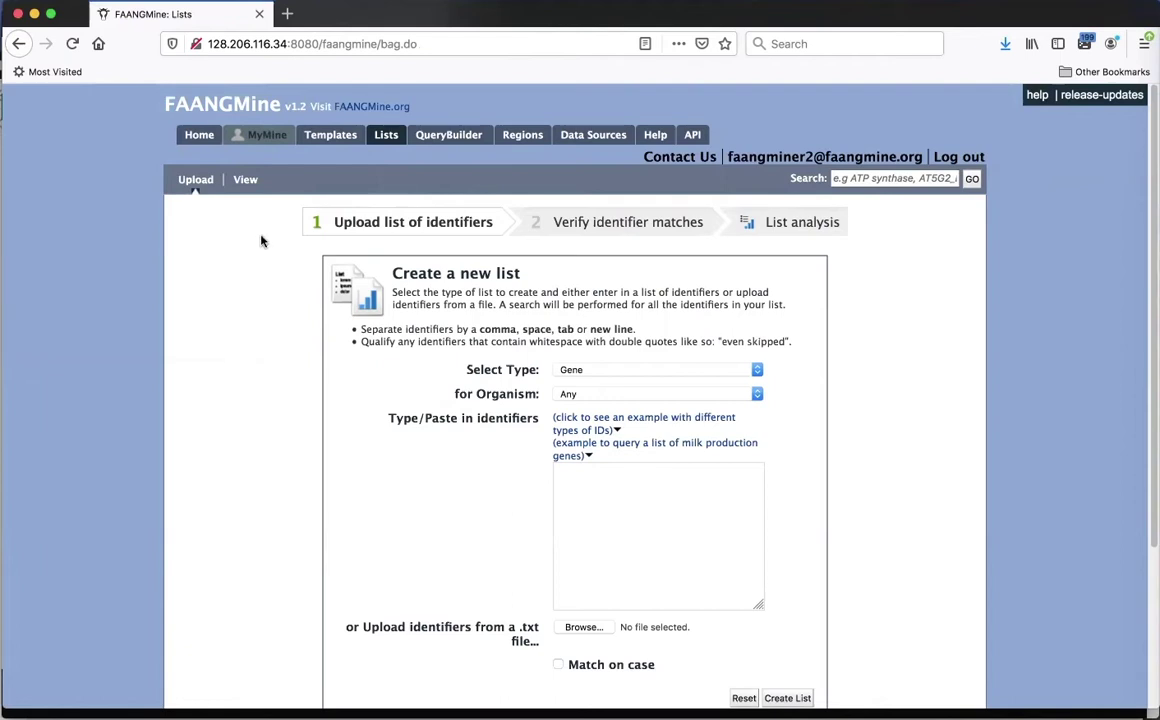
pyautogui.click(246, 182)
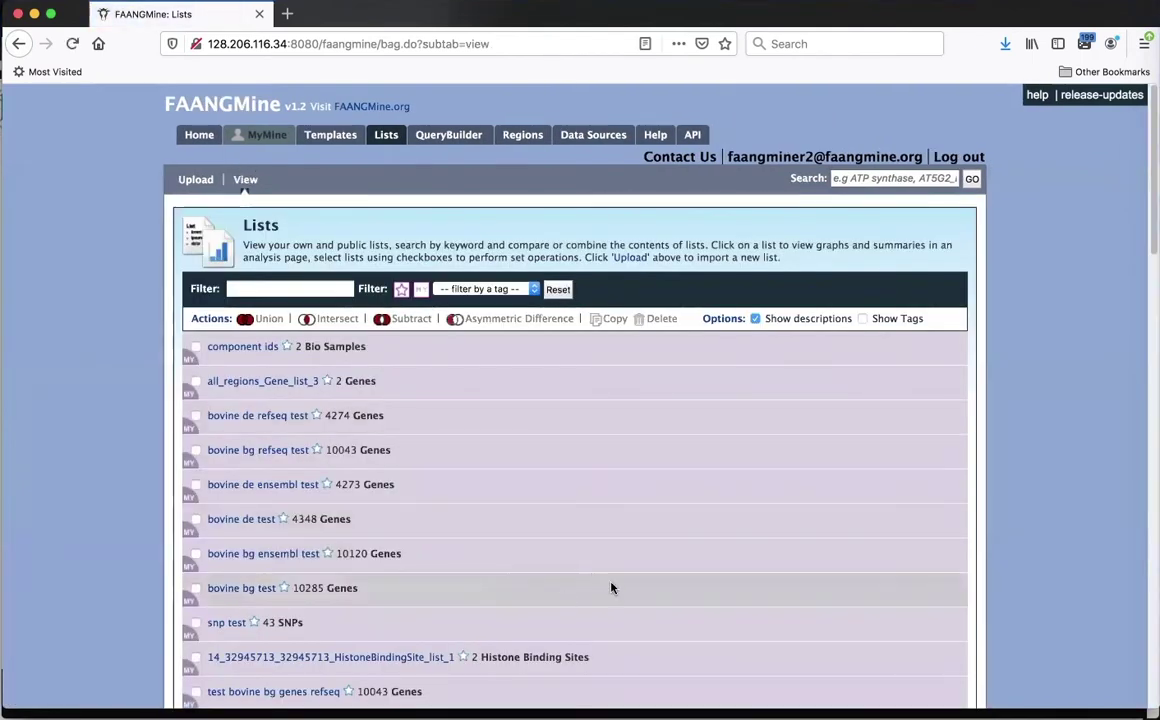
pyautogui.scroll(-3, 794, 628)
pyautogui.scroll(-7, 794, 628)
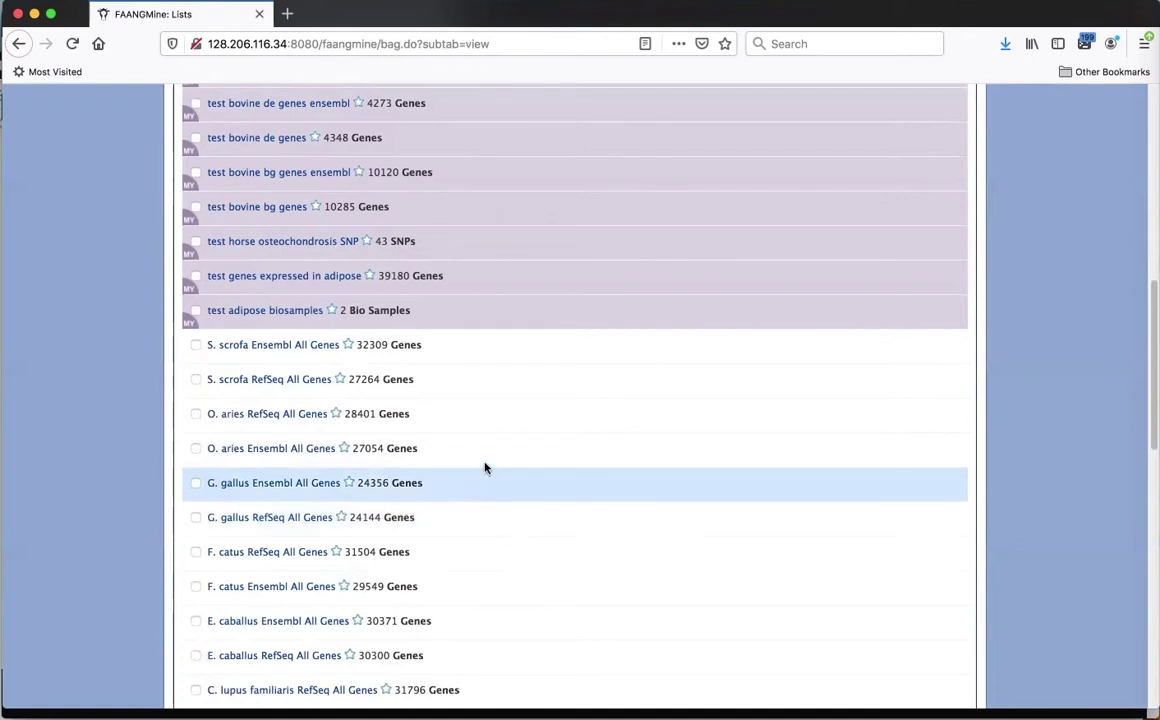
pyautogui.scroll(2, 513, 467)
pyautogui.scroll(6, 513, 467)
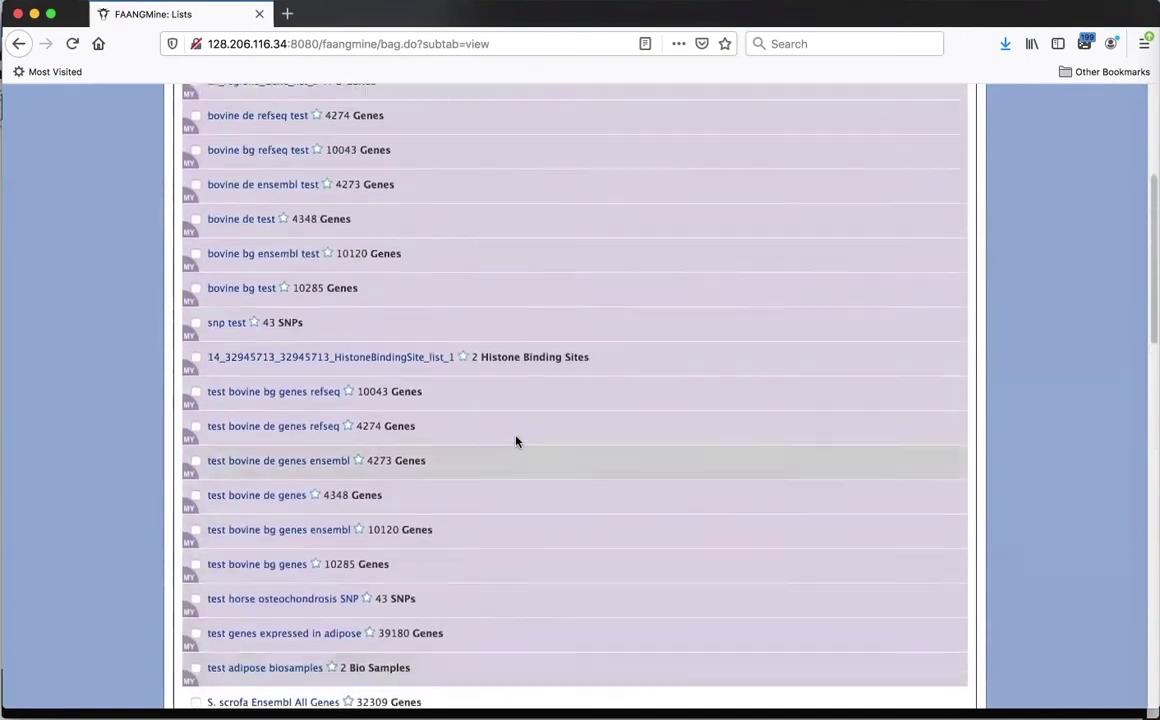
pyautogui.scroll(5, 600, 365)
pyautogui.scroll(2, 544, 370)
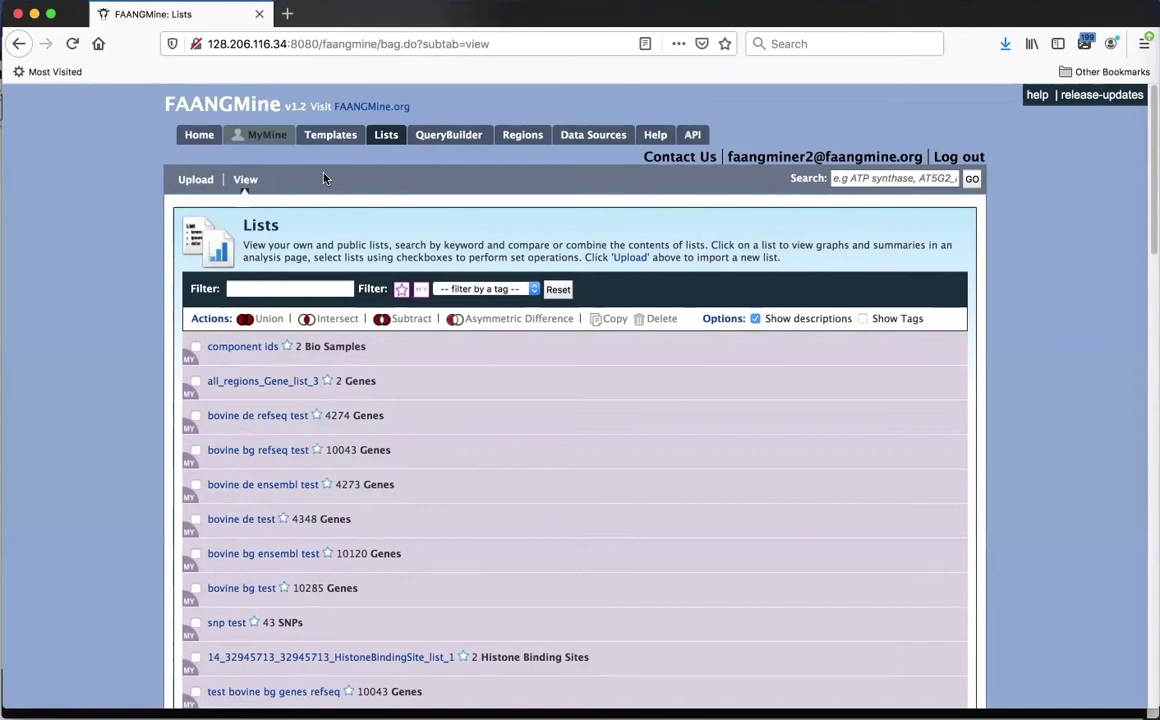
# Show the form for uploading a list of identifiers, and switch to the Horse QTL Database browser window
pyautogui.click(195, 180)
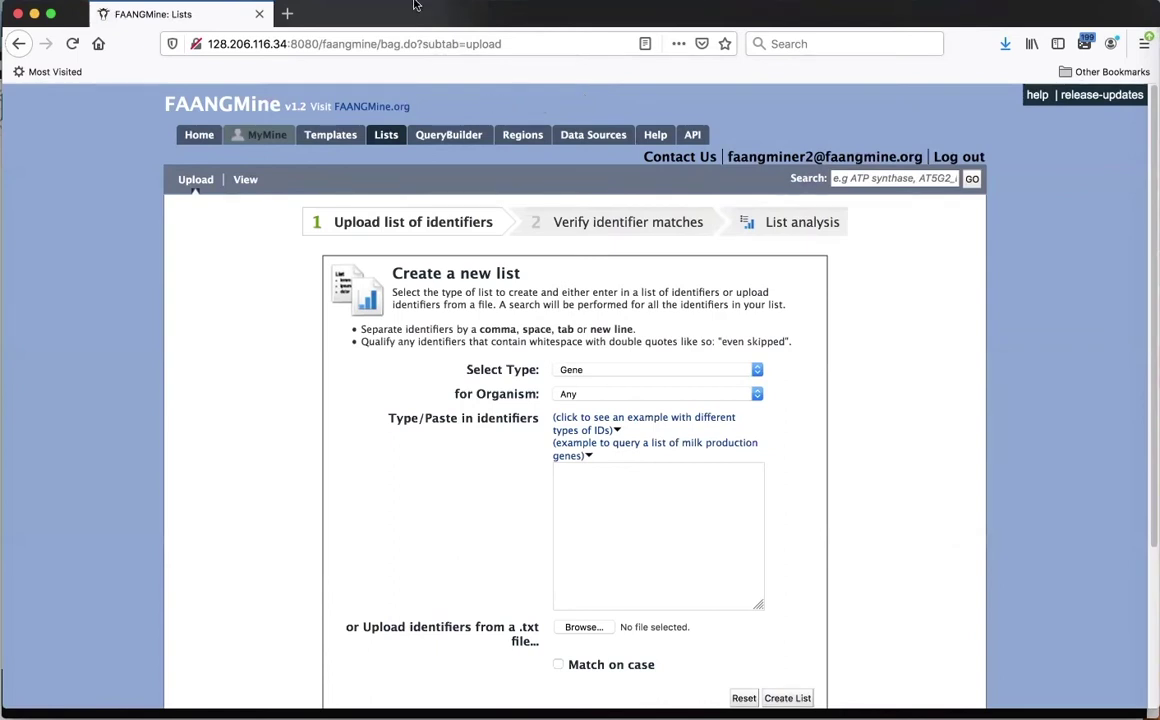
pyautogui.click(380, 0)
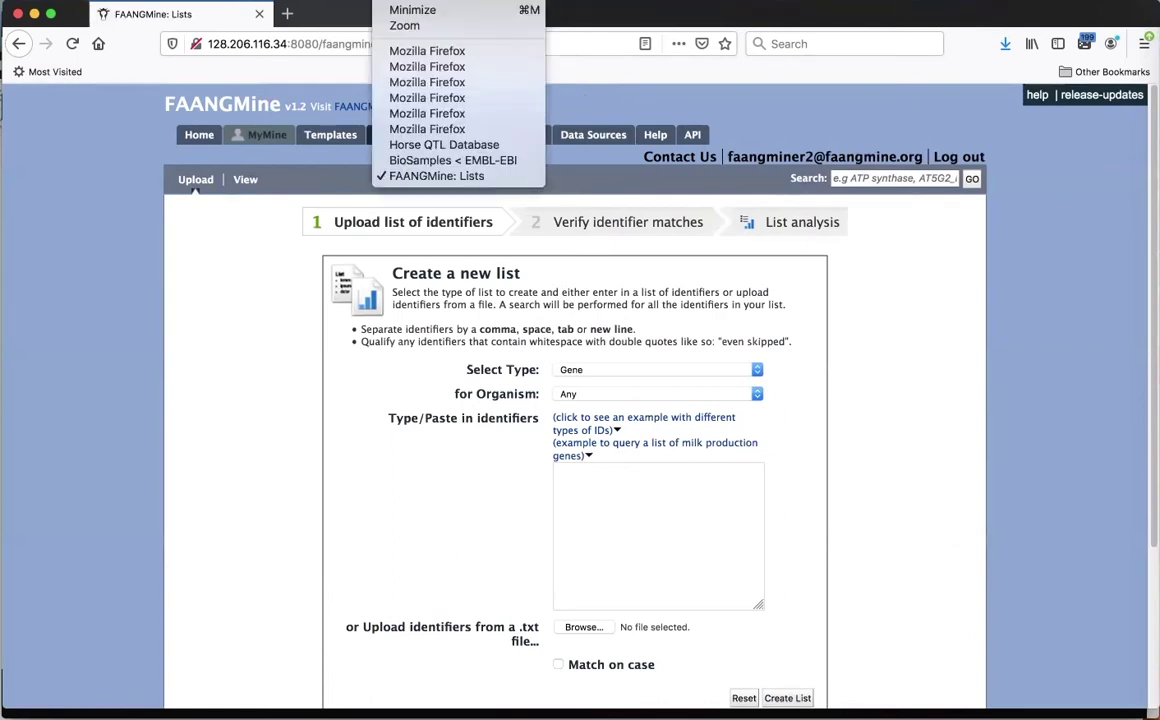
pyautogui.click(430, 145)
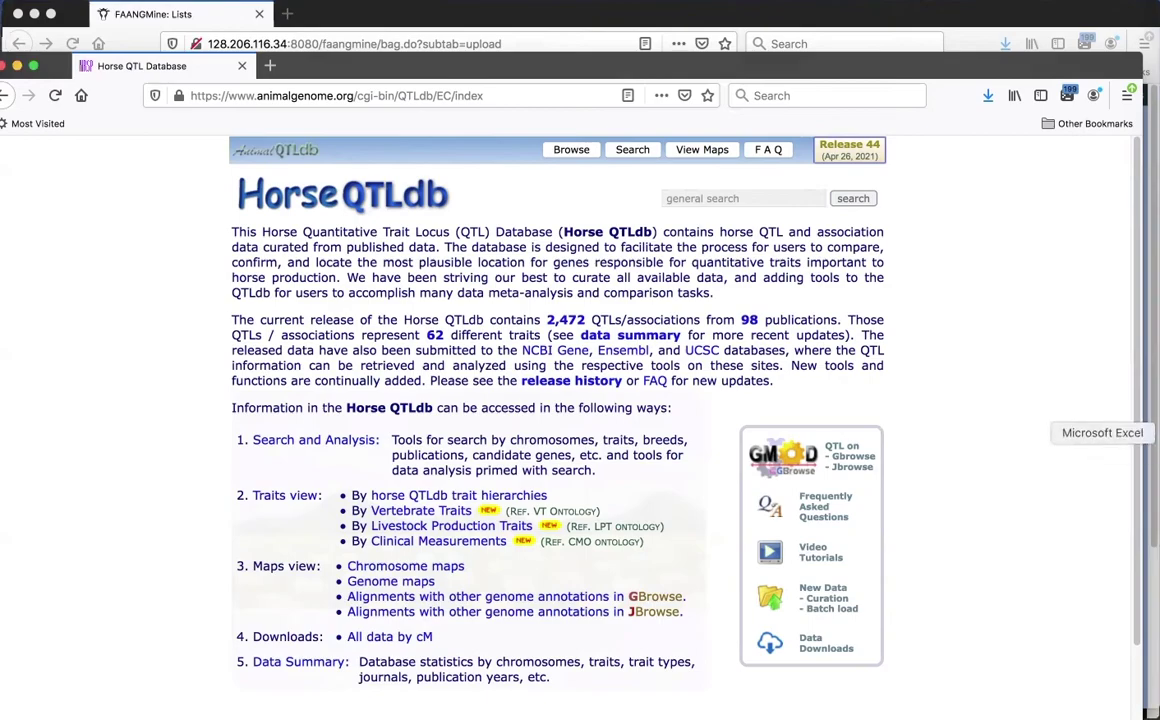
# Switch to the horse_animalqtldb_cm workbook in Microsoft Excel and examine the QTL data columns on Sheet1
pyautogui.click(1154, 432)
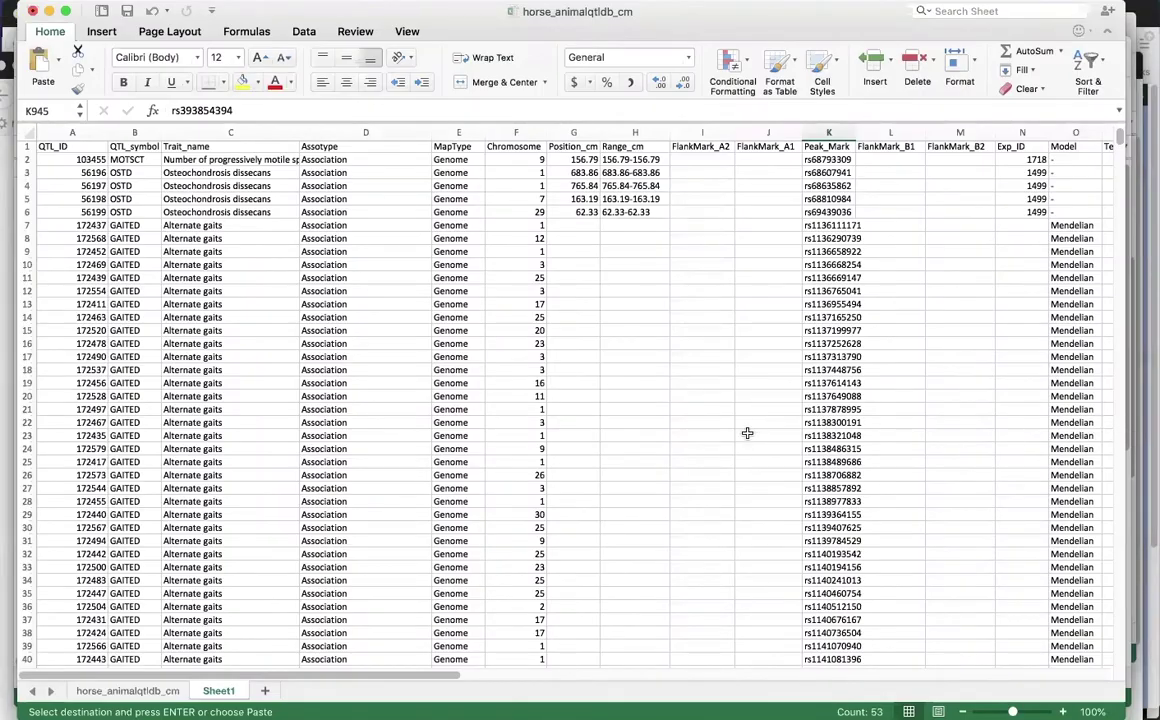
pyautogui.scroll(1, 747, 432)
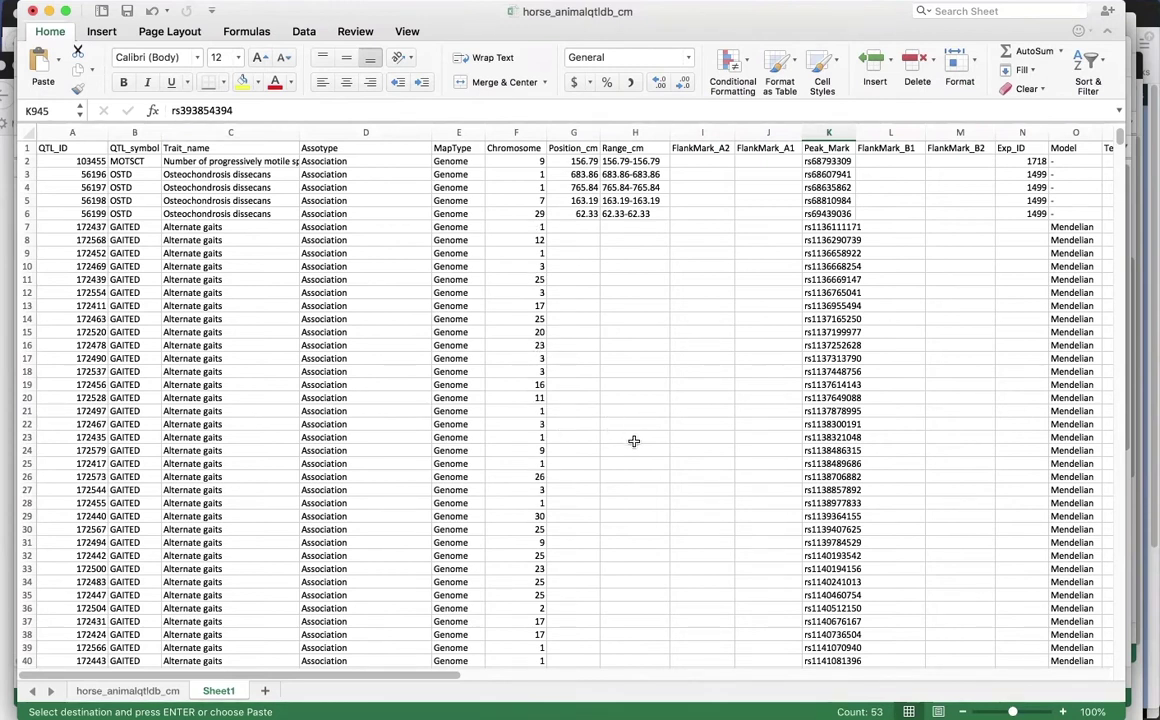
pyautogui.hscroll(3, 886, 476)
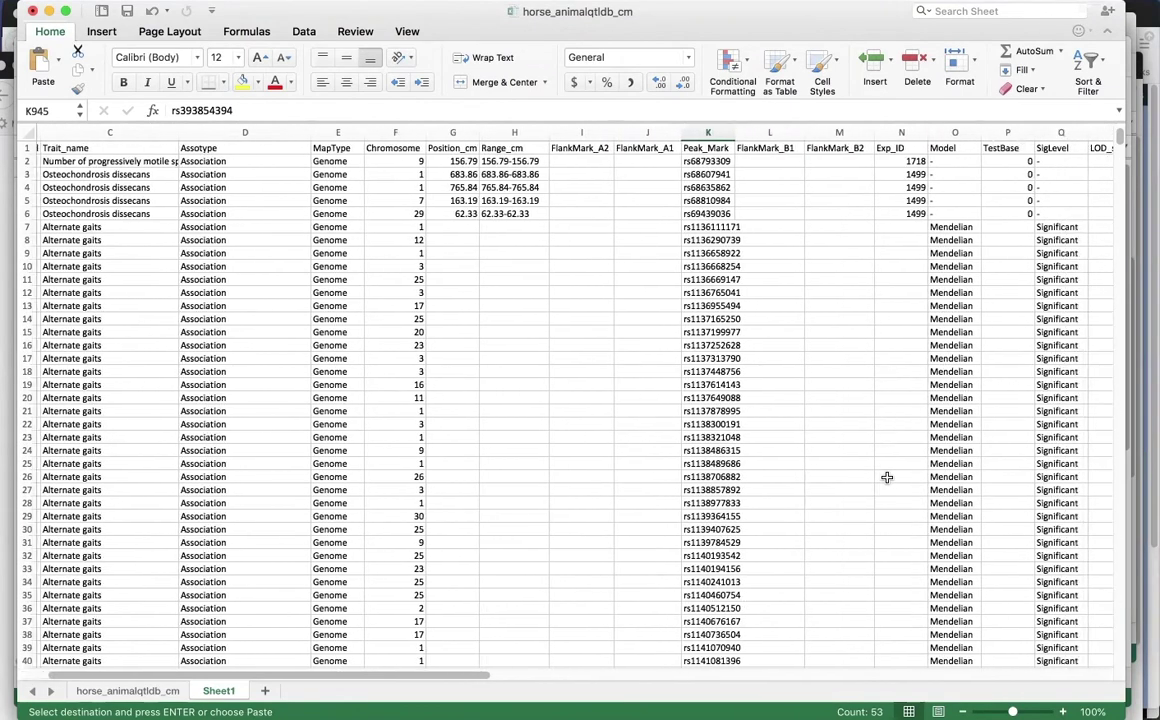
pyautogui.hscroll(1, 886, 476)
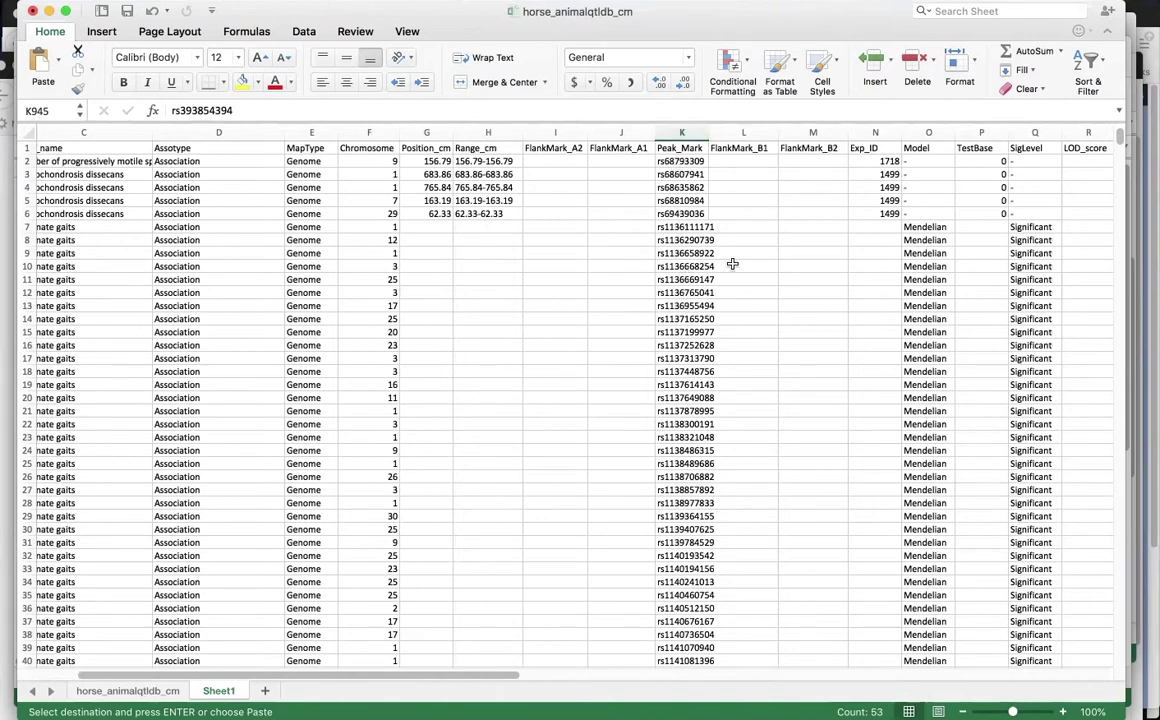
pyautogui.hscroll(10, 767, 321)
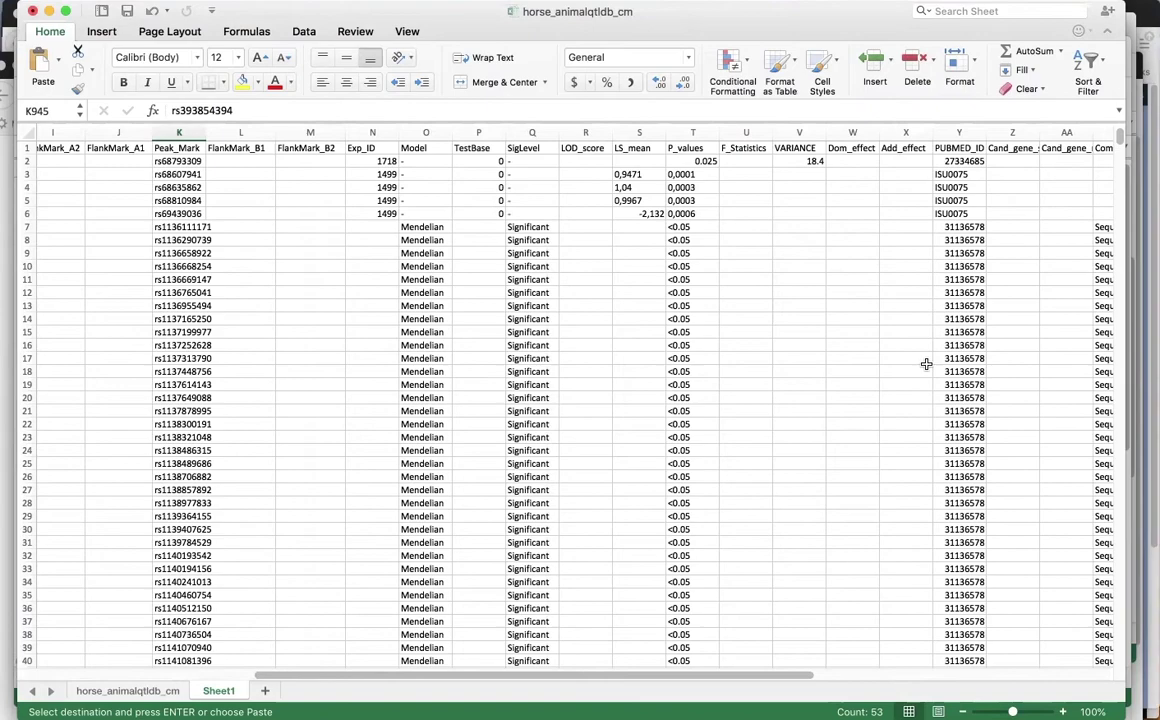
pyautogui.hscroll(-10, 926, 364)
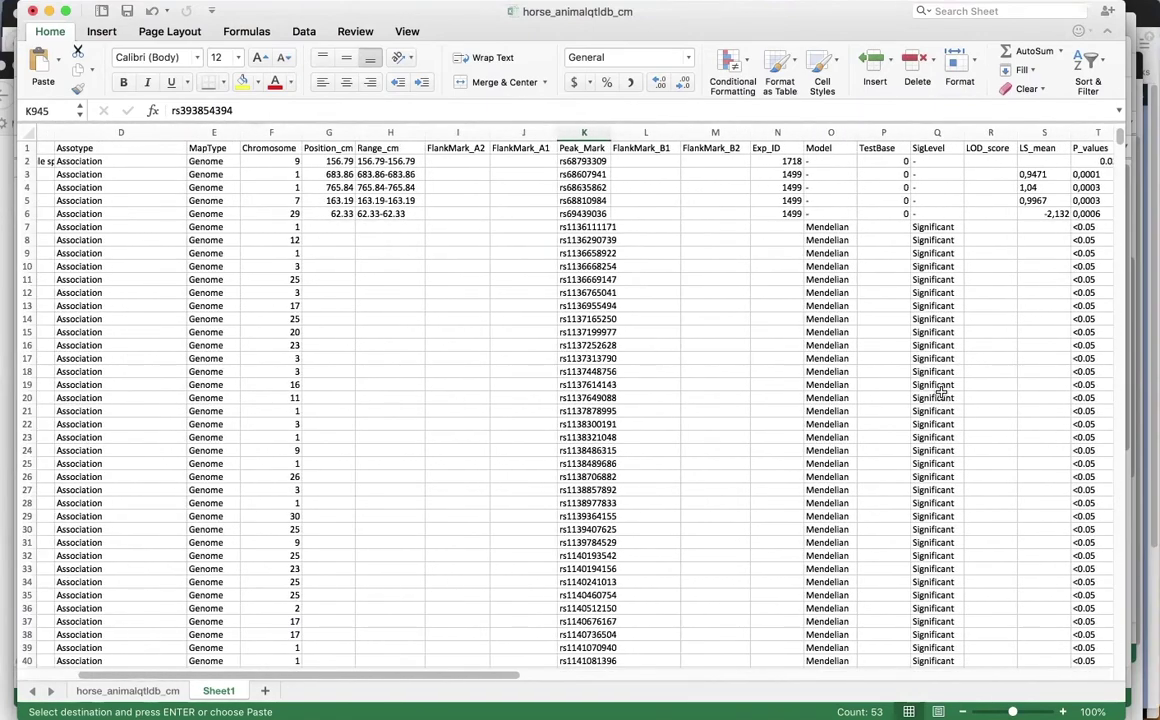
# Find the Osteochondrosis rows on Sheet1 and copy their selected Peak_Mark rs identifiers, starting at cell K945
pyautogui.hscroll(-5, 940, 392)
pyautogui.scroll(-3, 947, 479)
pyautogui.scroll(-20, 947, 479)
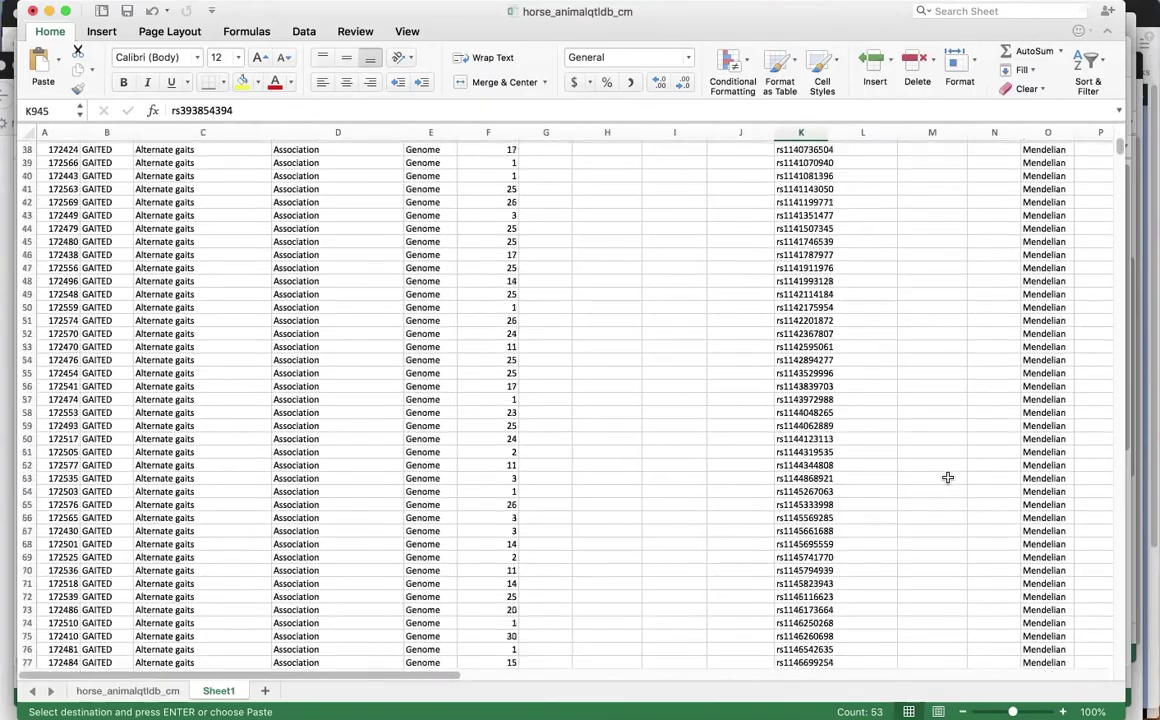
pyautogui.scroll(-20, 942, 439)
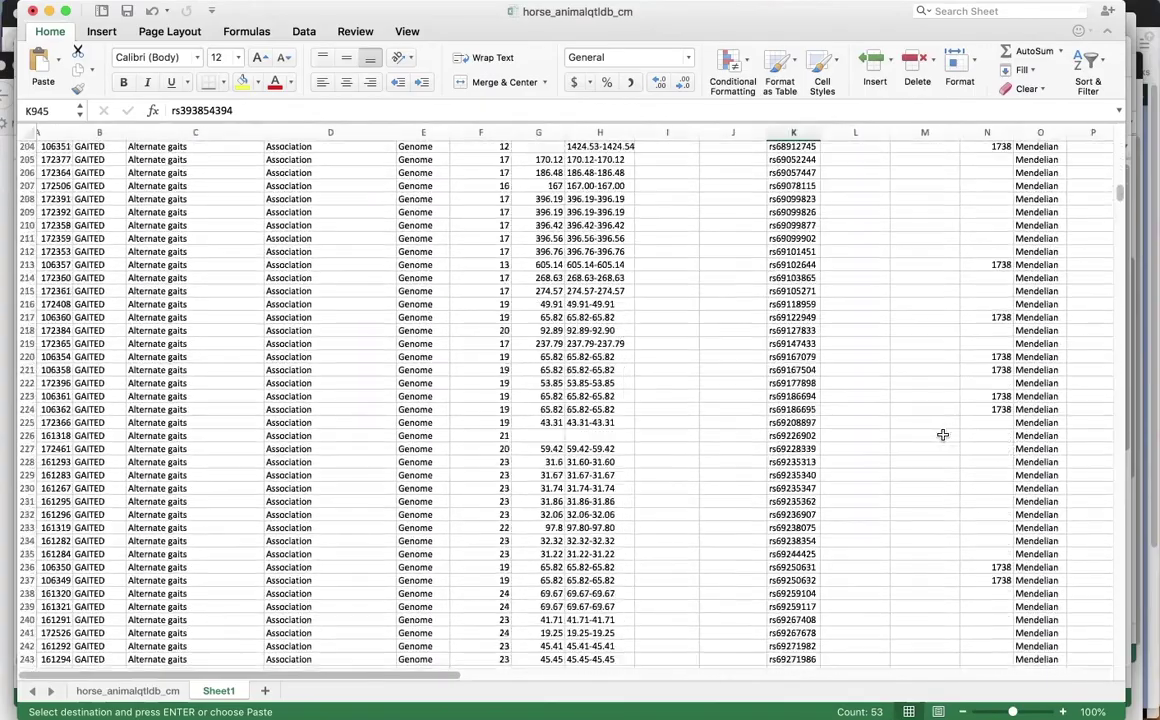
pyautogui.scroll(-20, 931, 477)
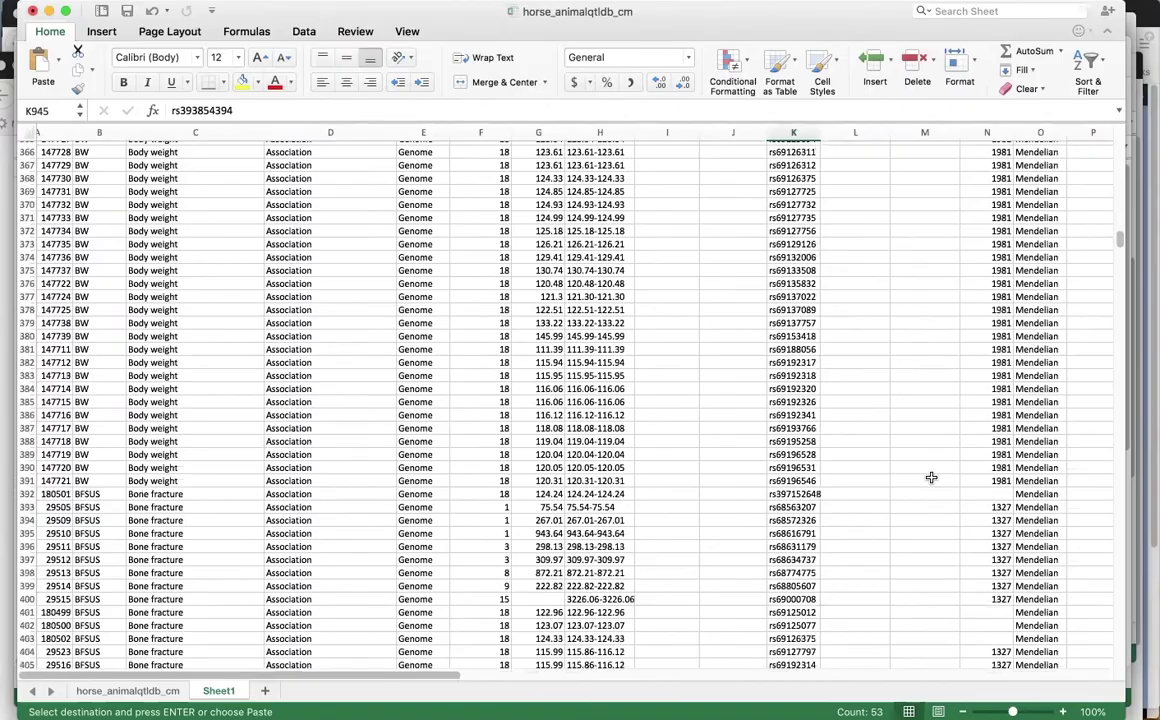
pyautogui.scroll(-20, 931, 472)
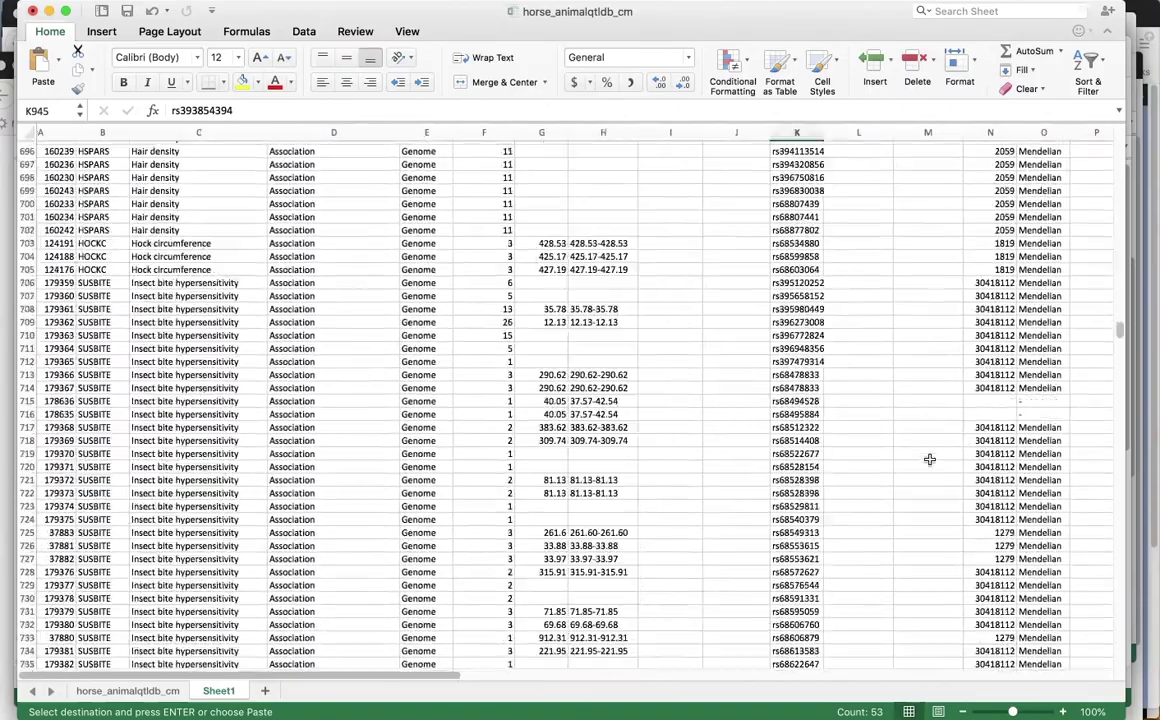
pyautogui.scroll(-20, 911, 383)
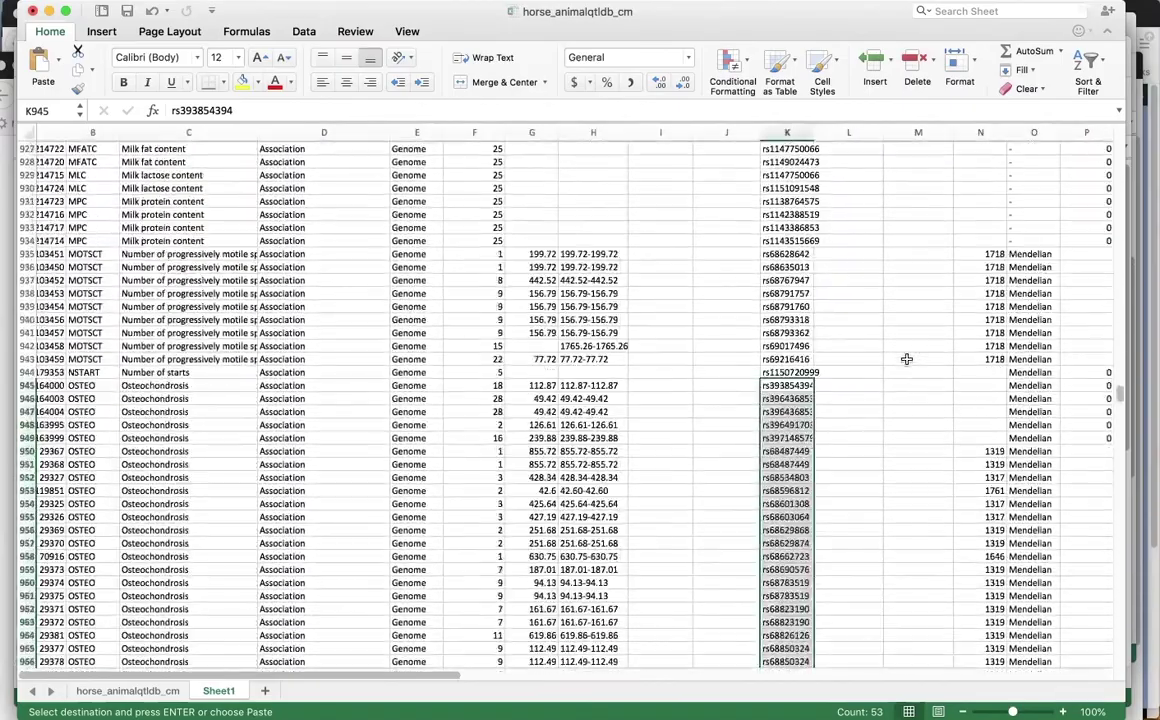
pyautogui.scroll(-3, 916, 457)
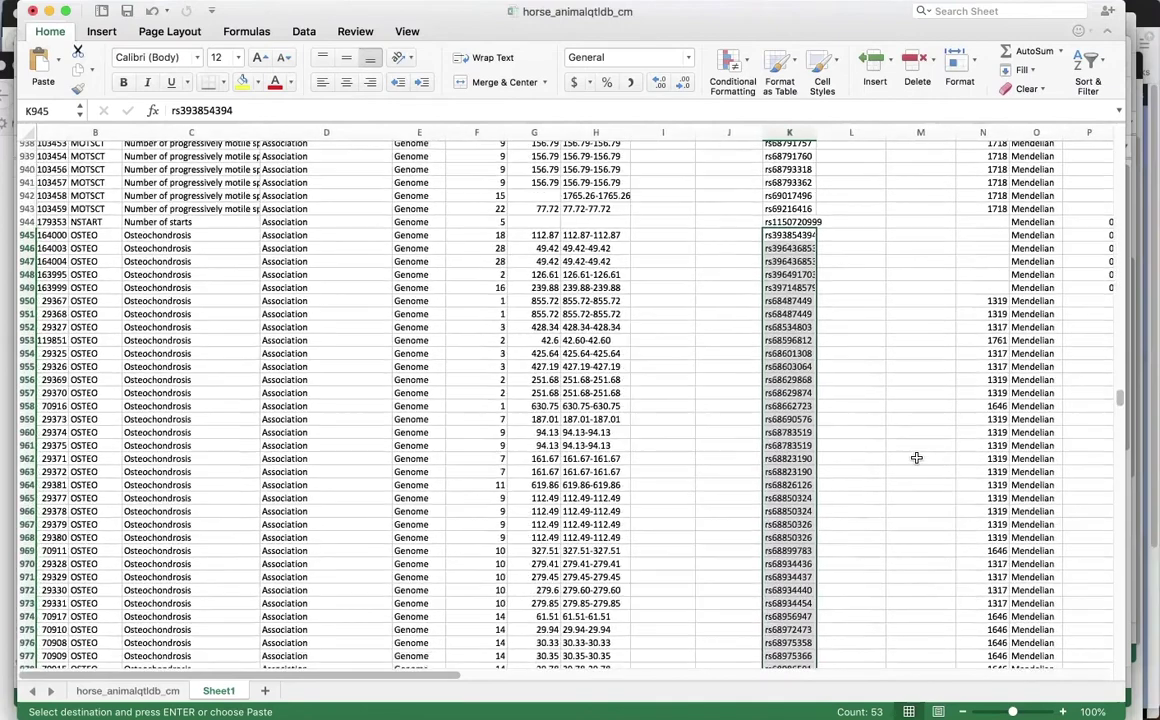
pyautogui.scroll(-1, 916, 457)
pyautogui.scroll(3, 916, 457)
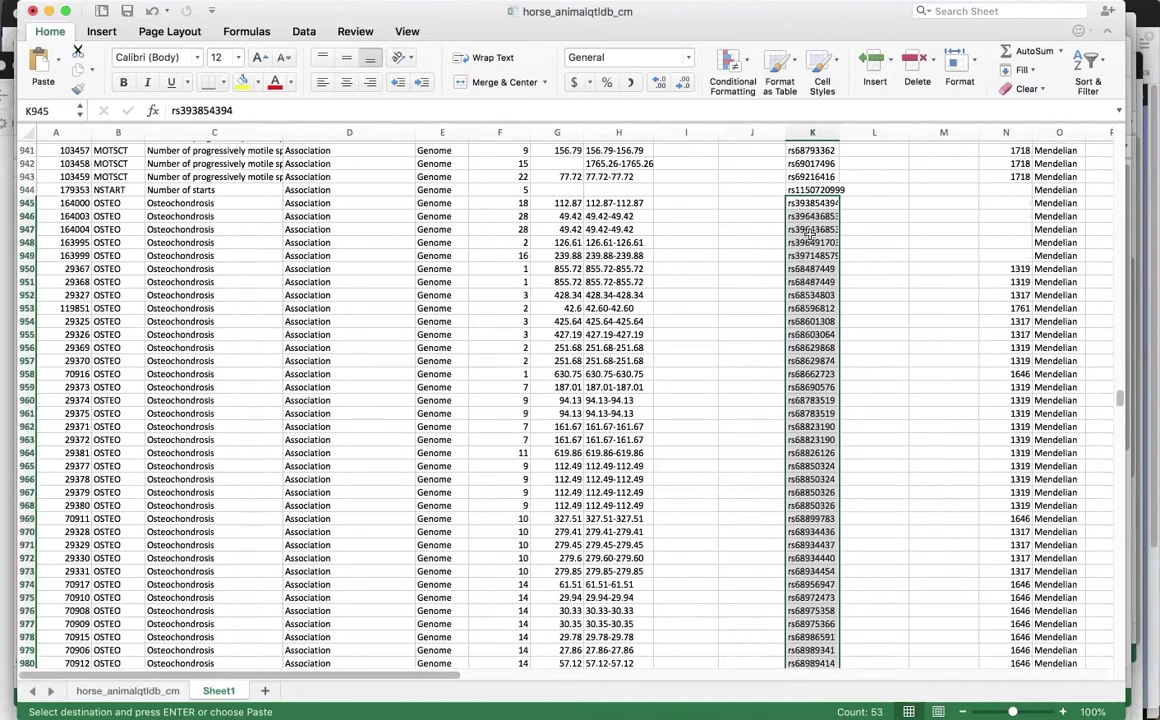
pyautogui.click(120, 2)
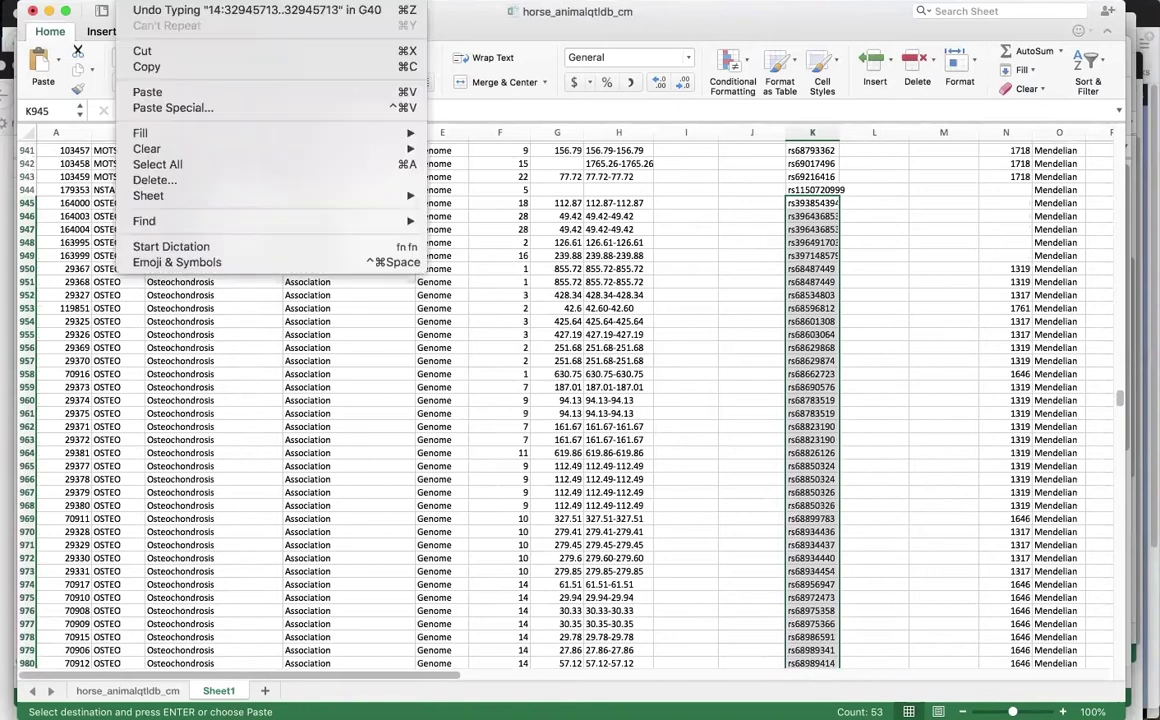
pyautogui.click(157, 67)
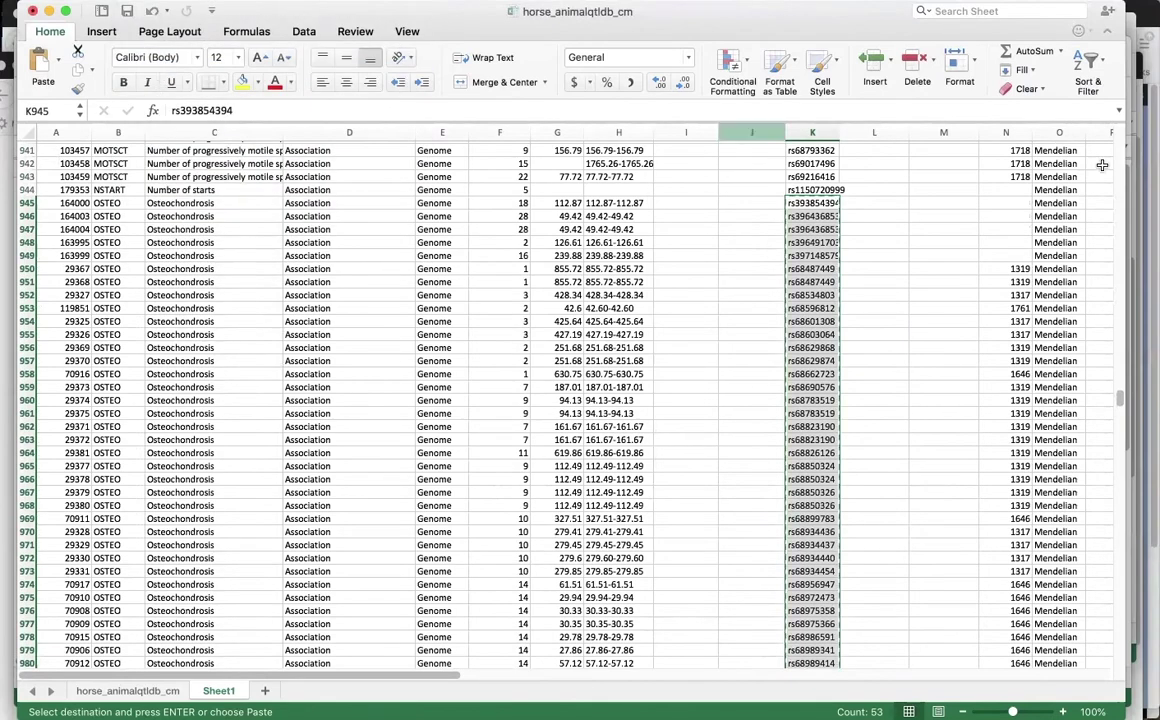
# Switch to the FAANGMine list upload form in the browser and set the type to SNP and the organism to E. caballus
pyautogui.click(1150, 192)
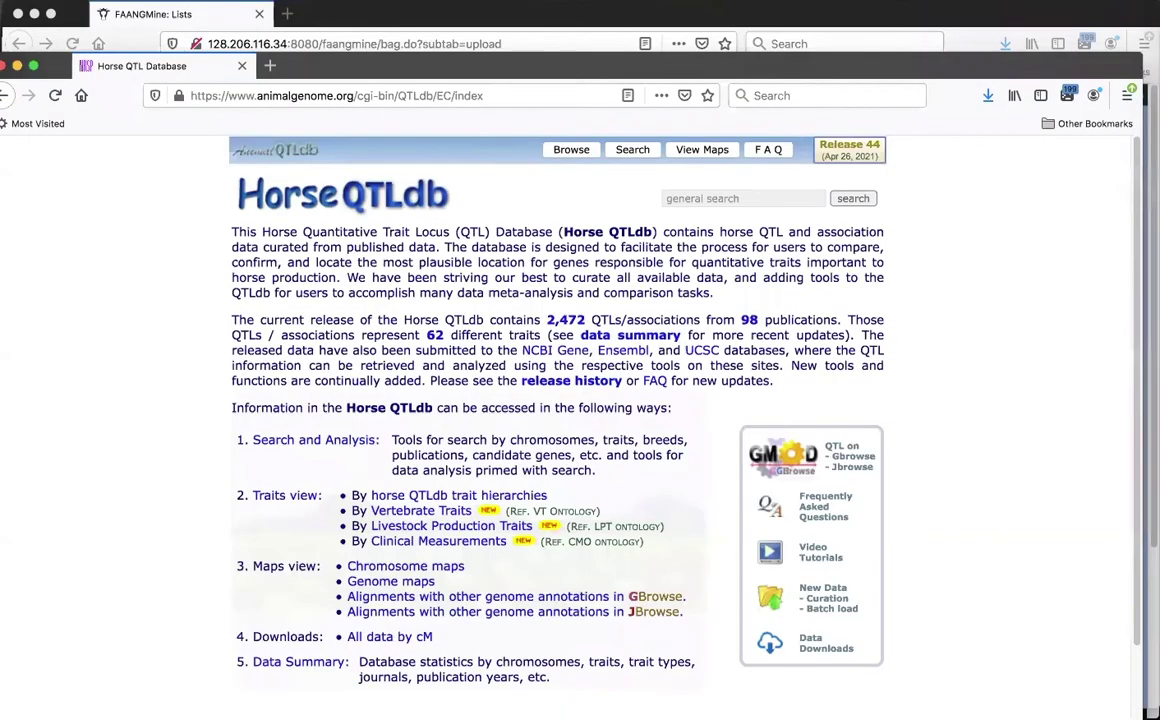
pyautogui.click(395, 2)
pyautogui.click(437, 176)
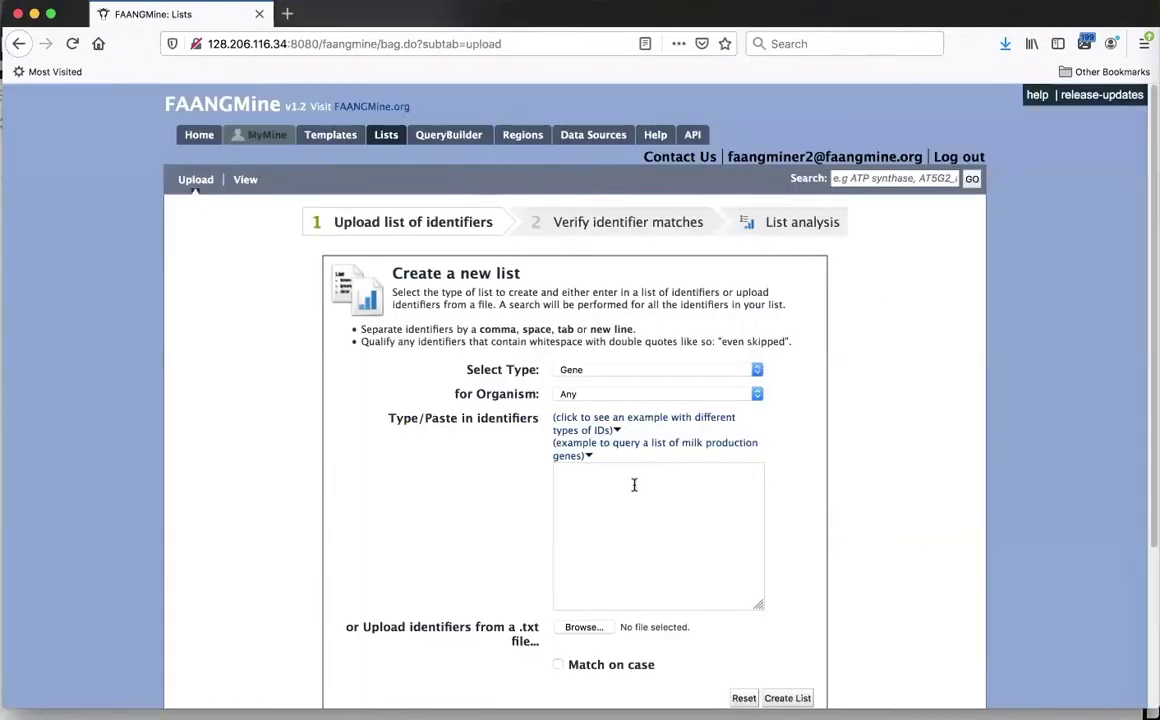
pyautogui.click(757, 370)
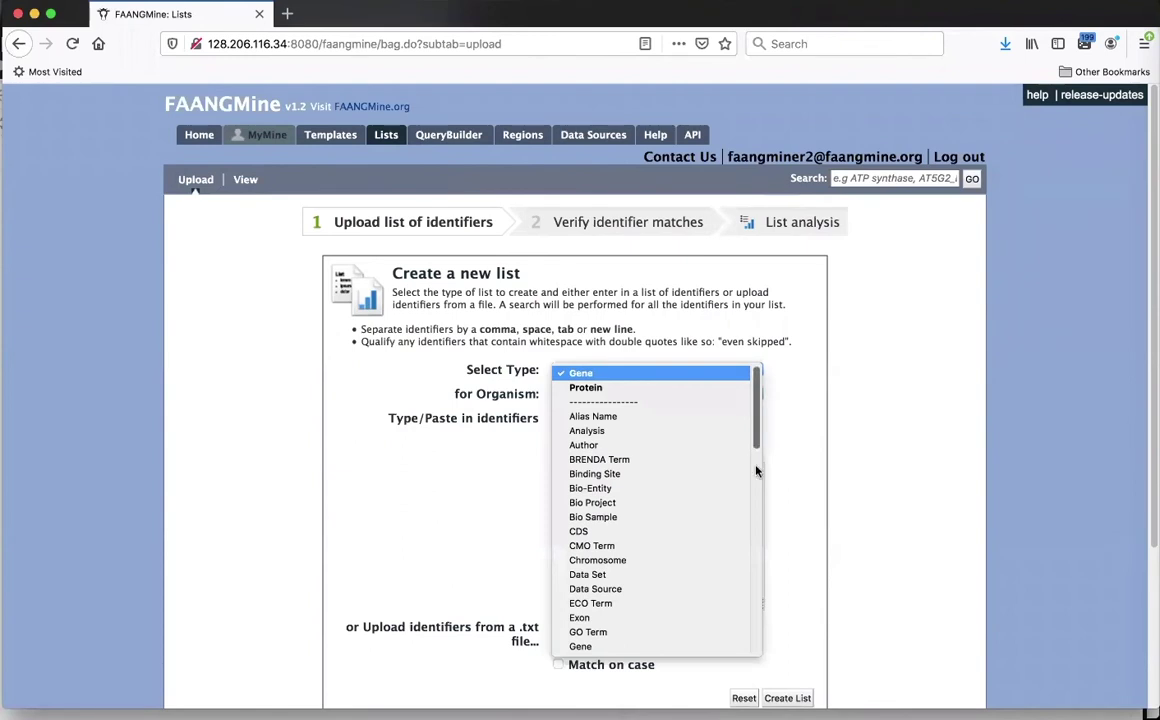
pyautogui.scroll(-10, 756, 469)
pyautogui.scroll(-2, 762, 568)
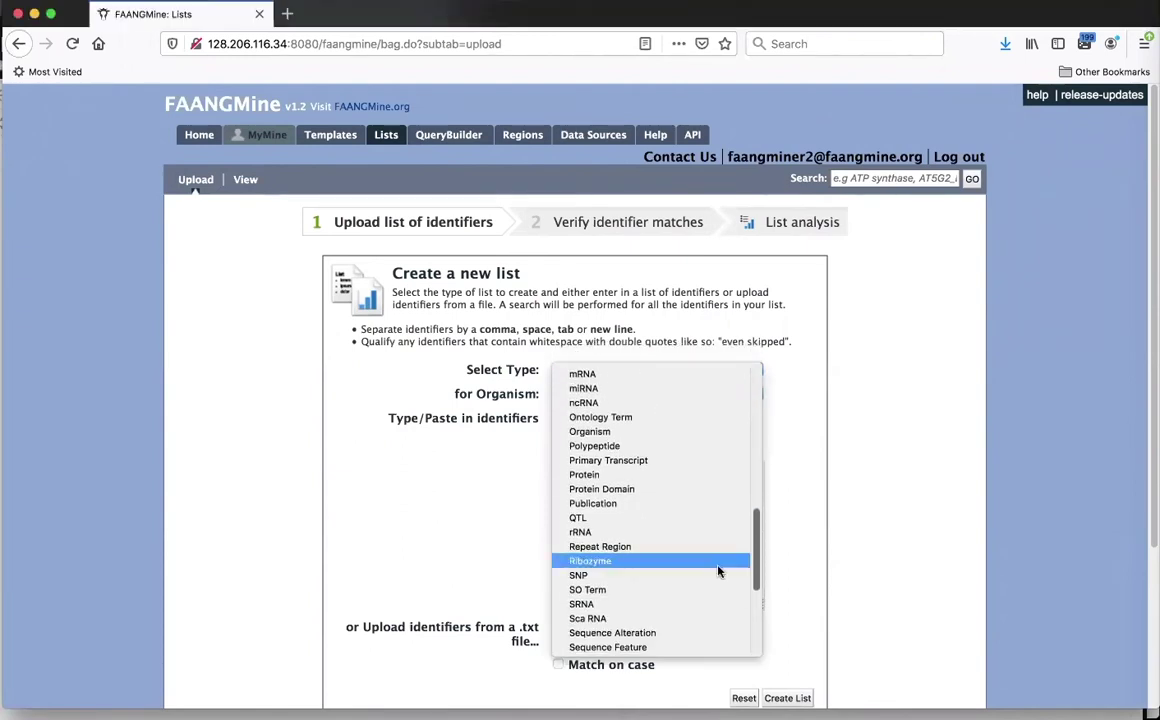
pyautogui.click(715, 578)
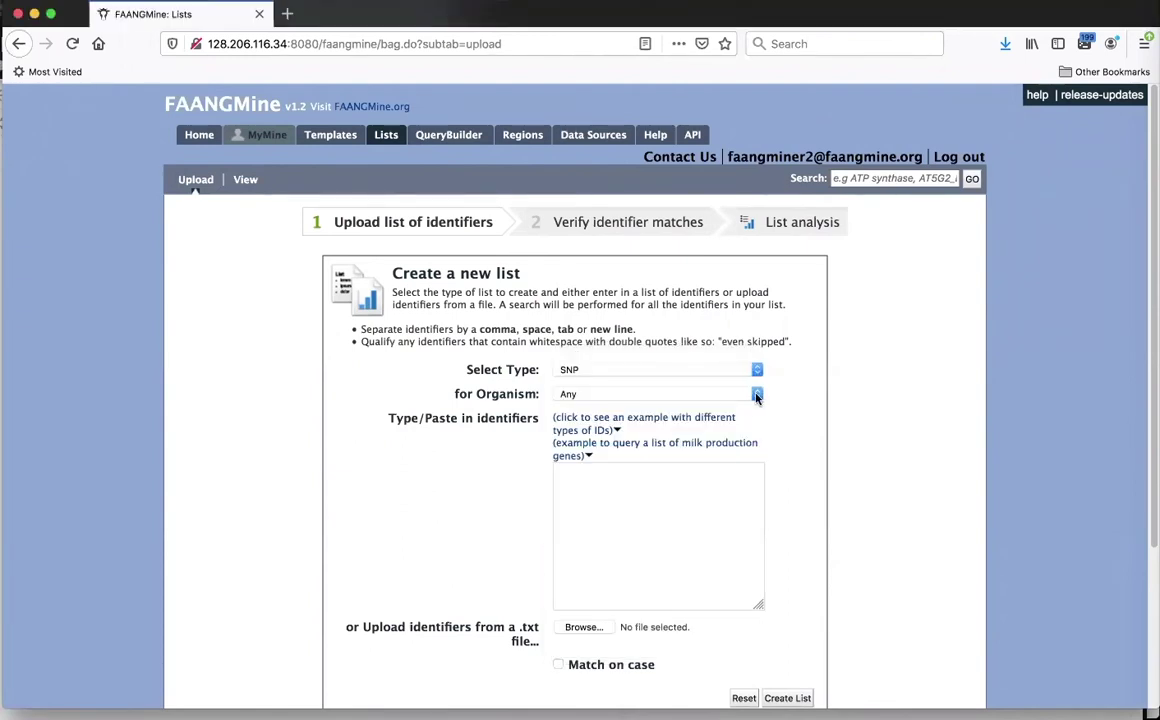
pyautogui.click(756, 395)
pyautogui.click(708, 478)
# Paste the copied rs identifiers into the new list form and create the list
pyautogui.click(594, 482)
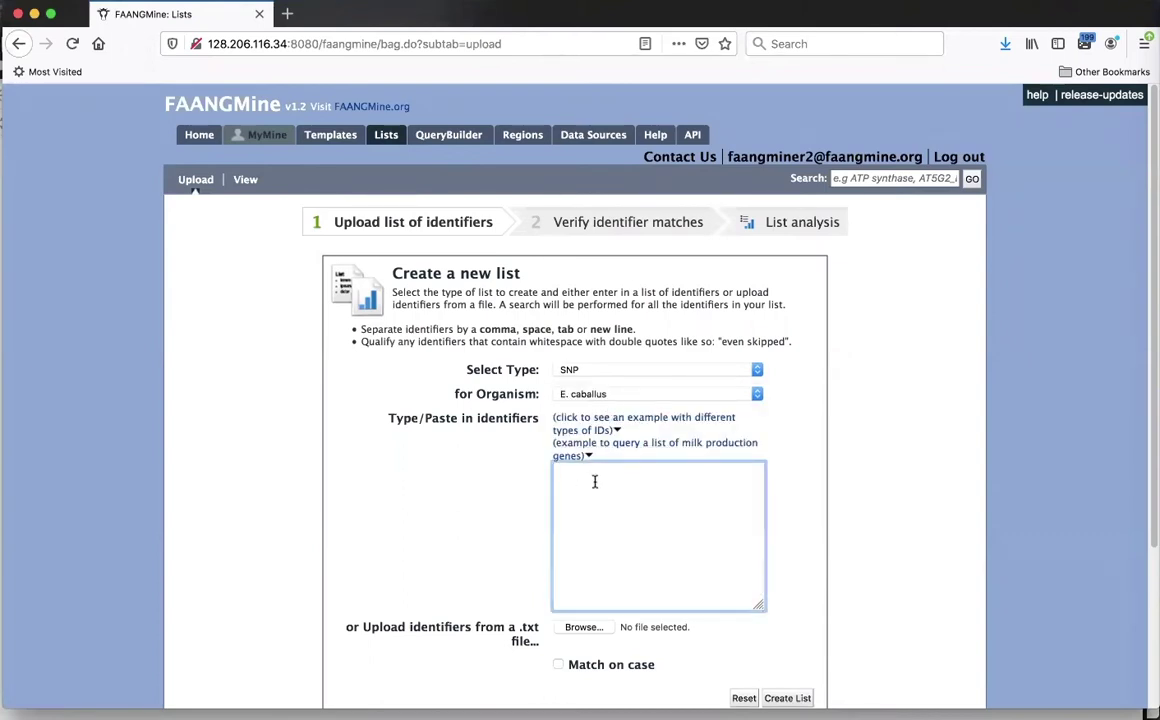
pyautogui.press('super+v')
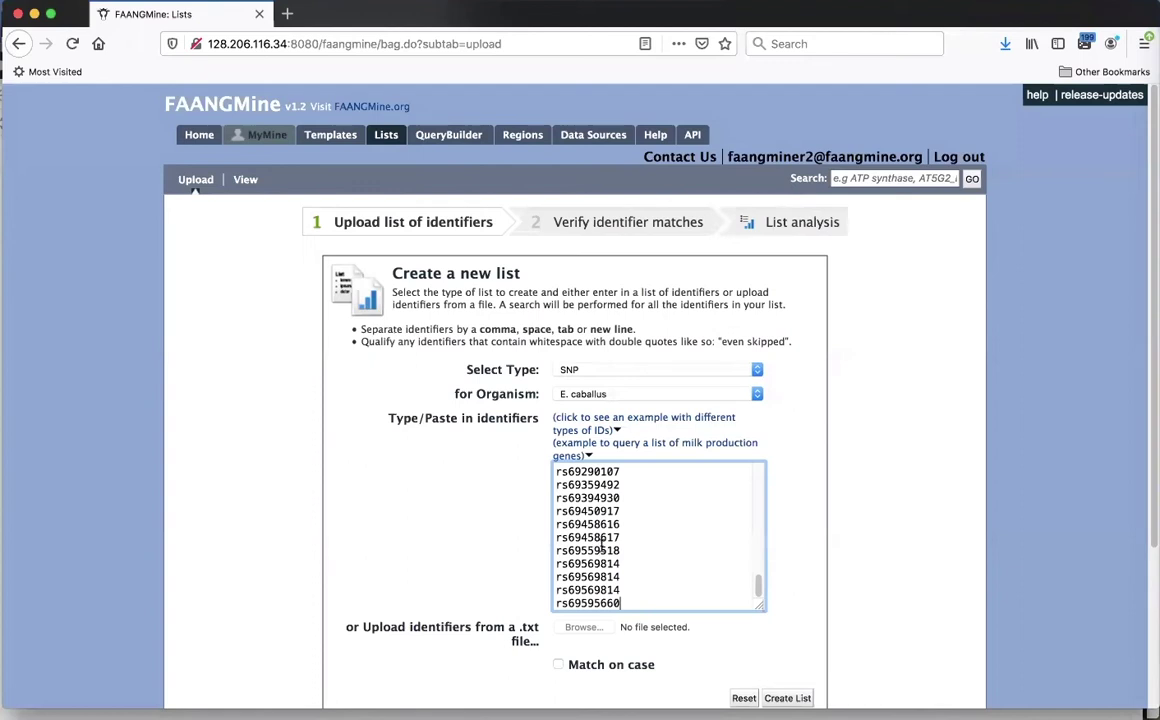
pyautogui.scroll(-1, 800, 559)
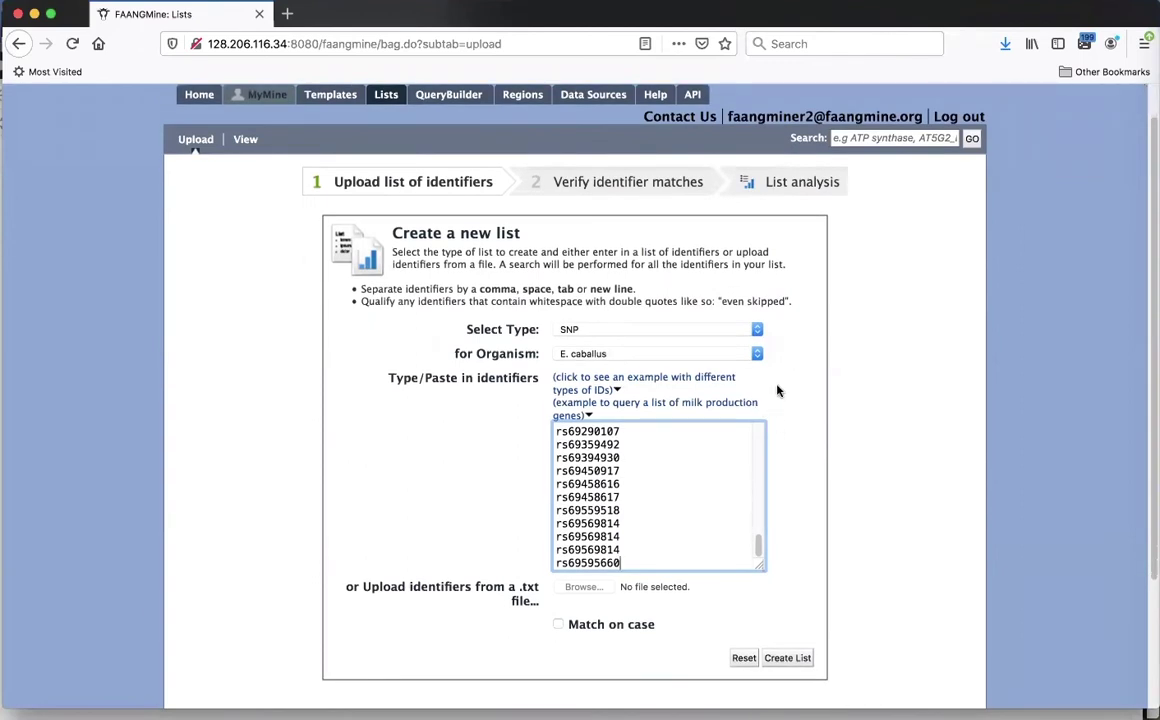
pyautogui.scroll(-1, 795, 370)
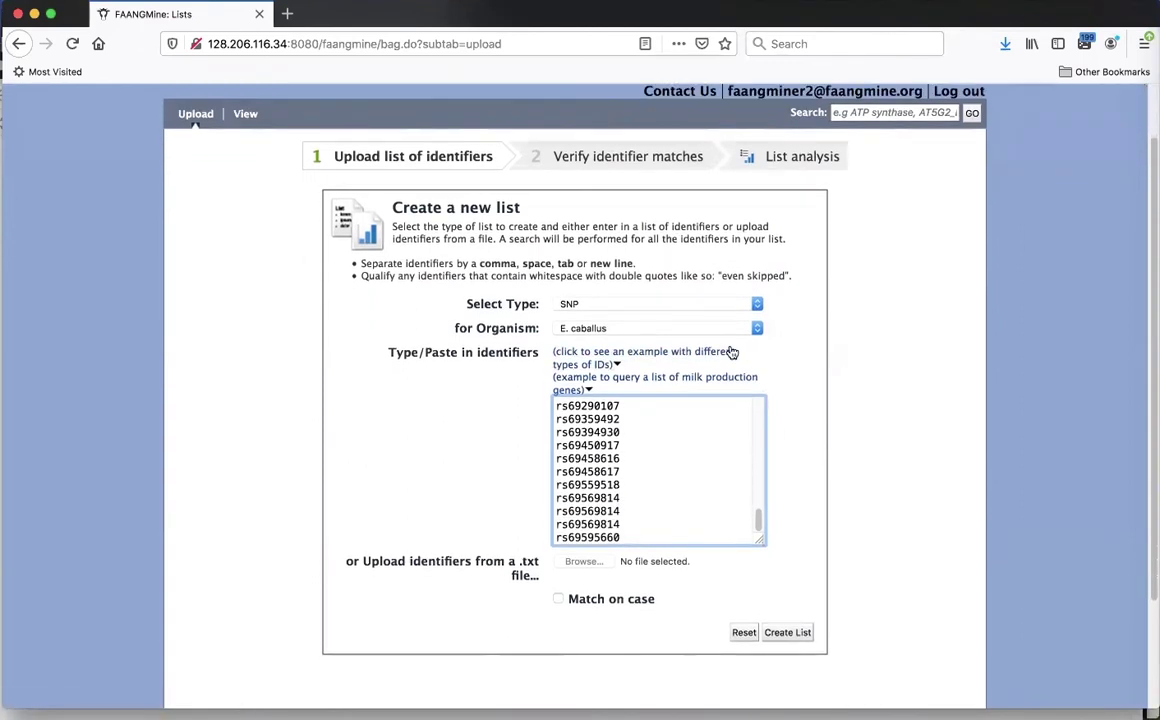
pyautogui.scroll(-1, 816, 390)
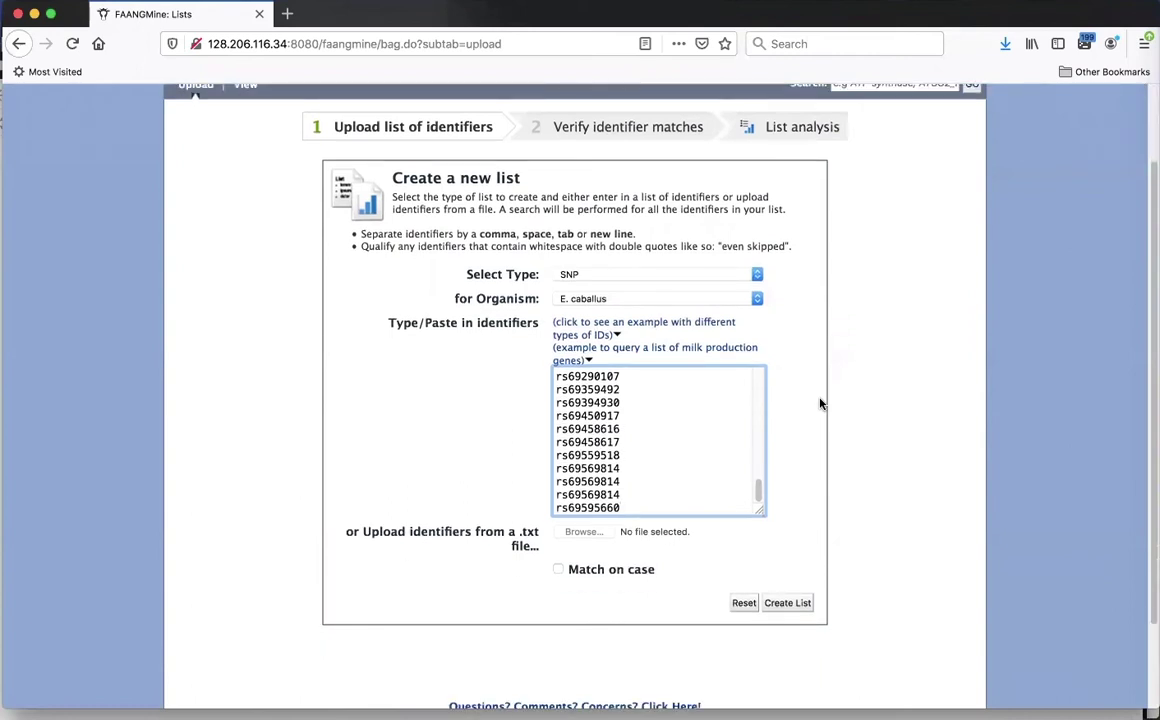
pyautogui.scroll(-3, 820, 403)
pyautogui.scroll(-1, 805, 345)
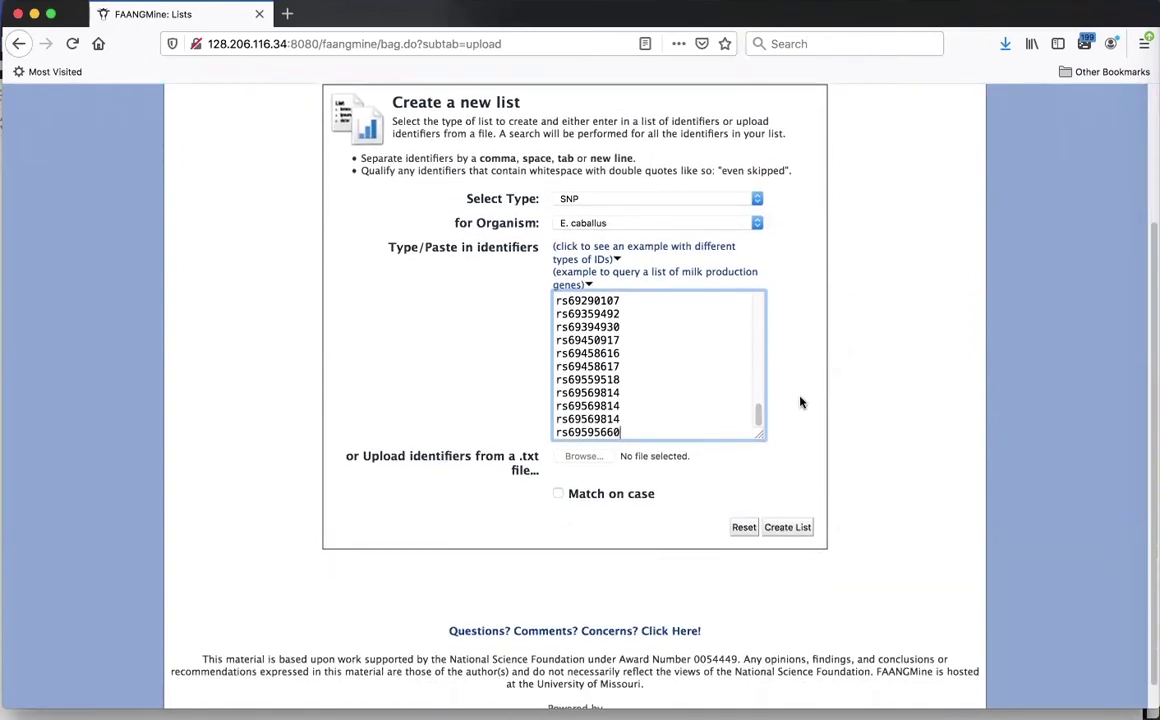
pyautogui.click(787, 531)
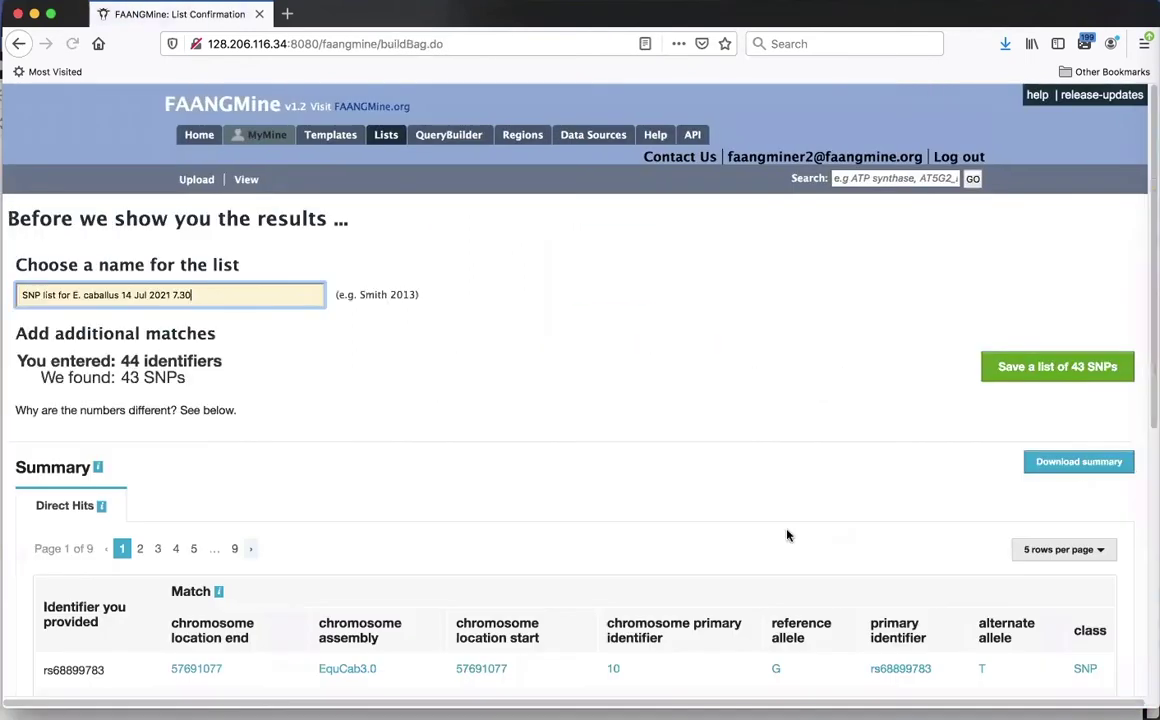
# Examine the identifier match summary, comparing entered and found identifiers, the direct hits and the identifiers without matches
pyautogui.scroll(-1, 745, 485)
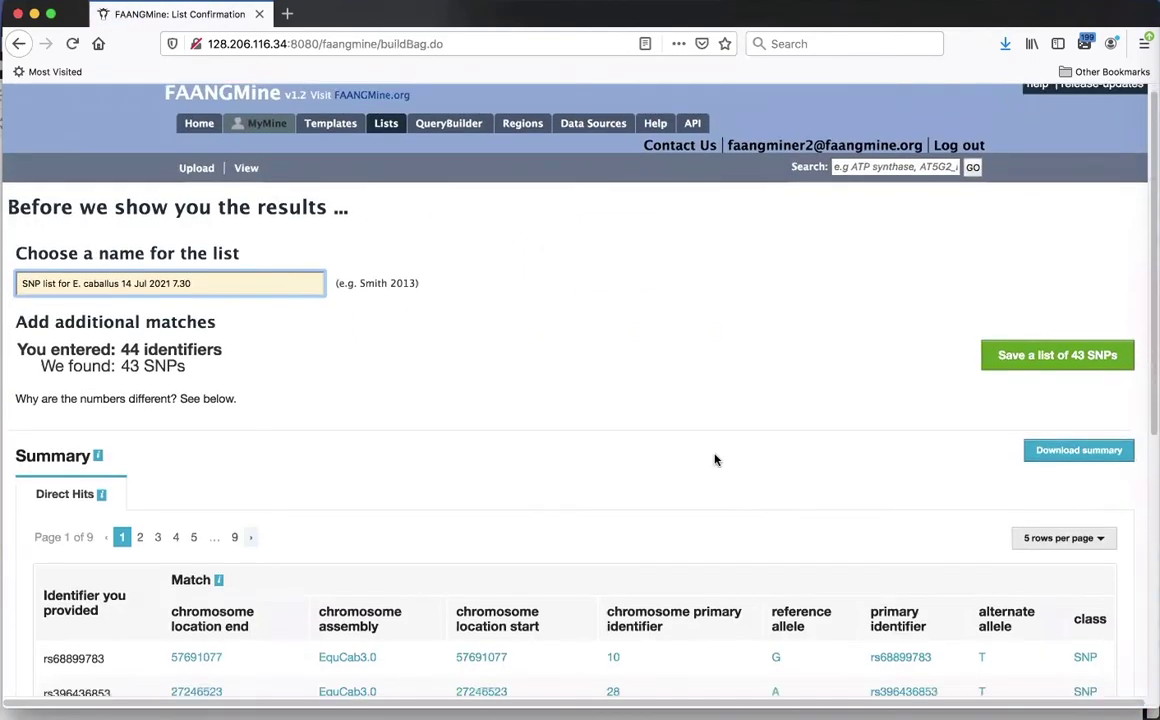
pyautogui.scroll(-2, 715, 460)
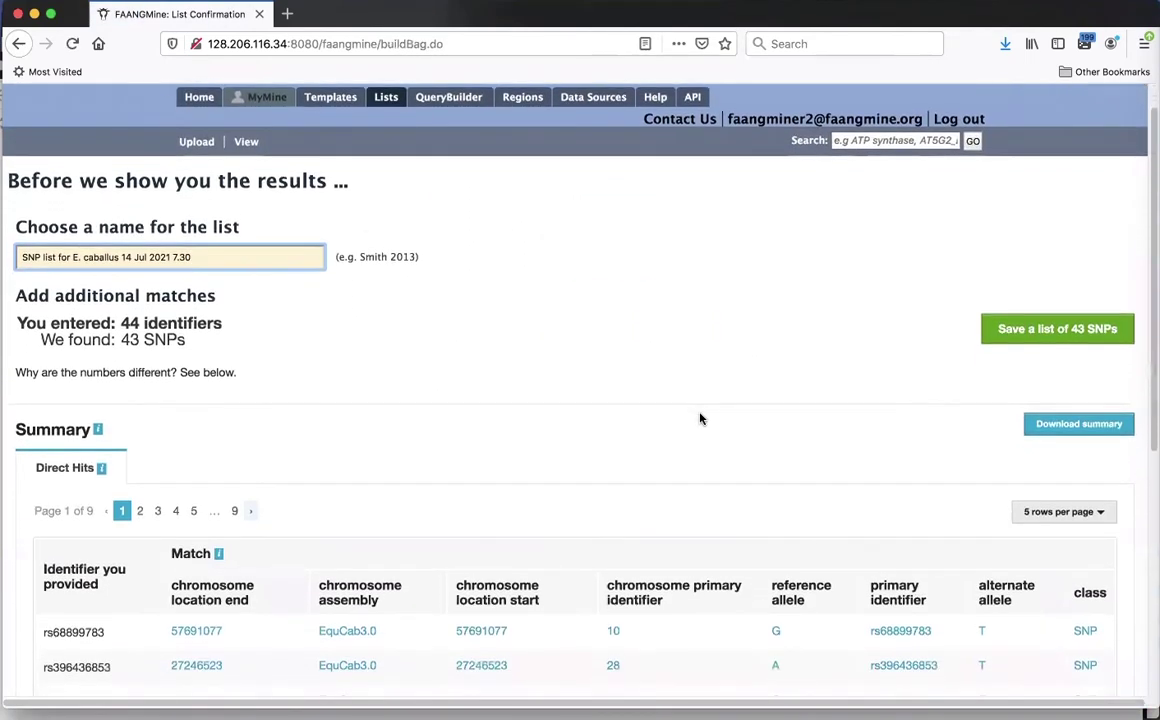
pyautogui.scroll(2, 699, 420)
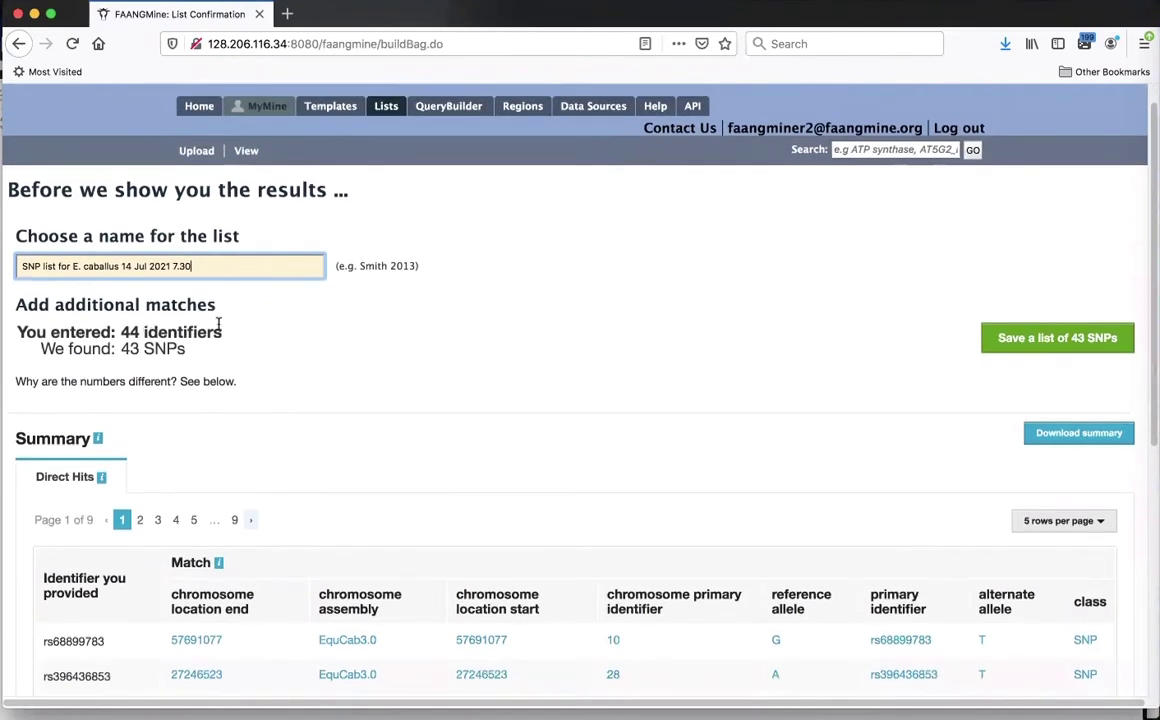
pyautogui.scroll(-3, 324, 394)
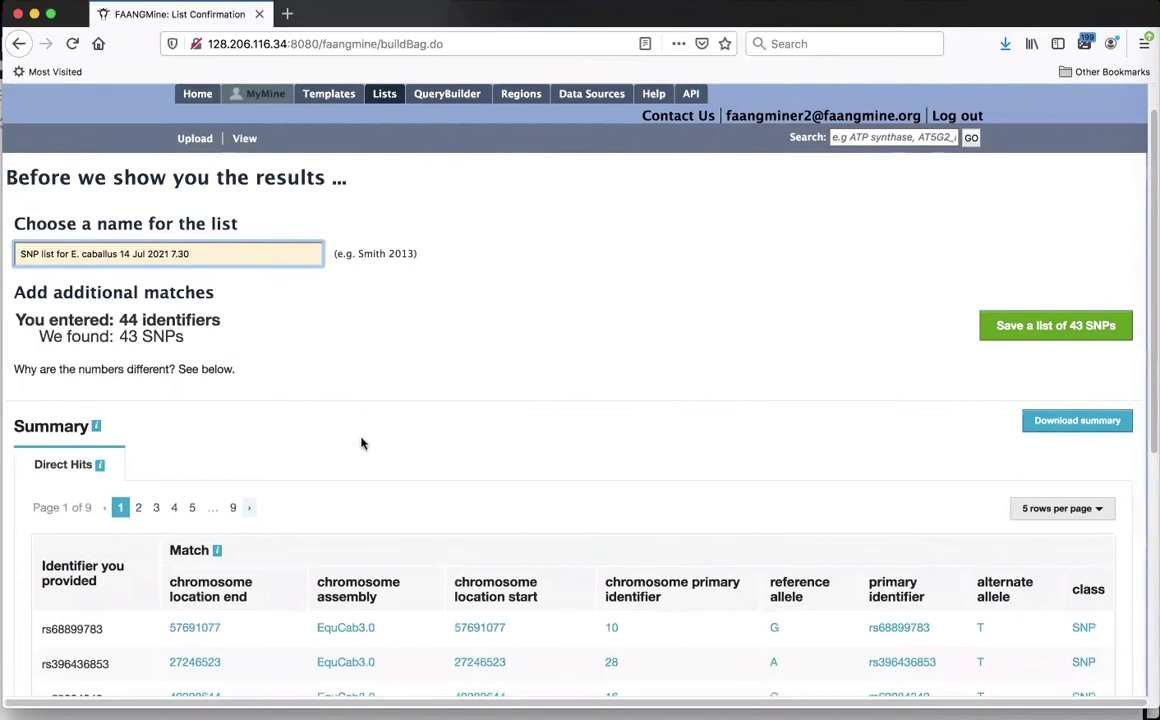
pyautogui.scroll(-6, 362, 442)
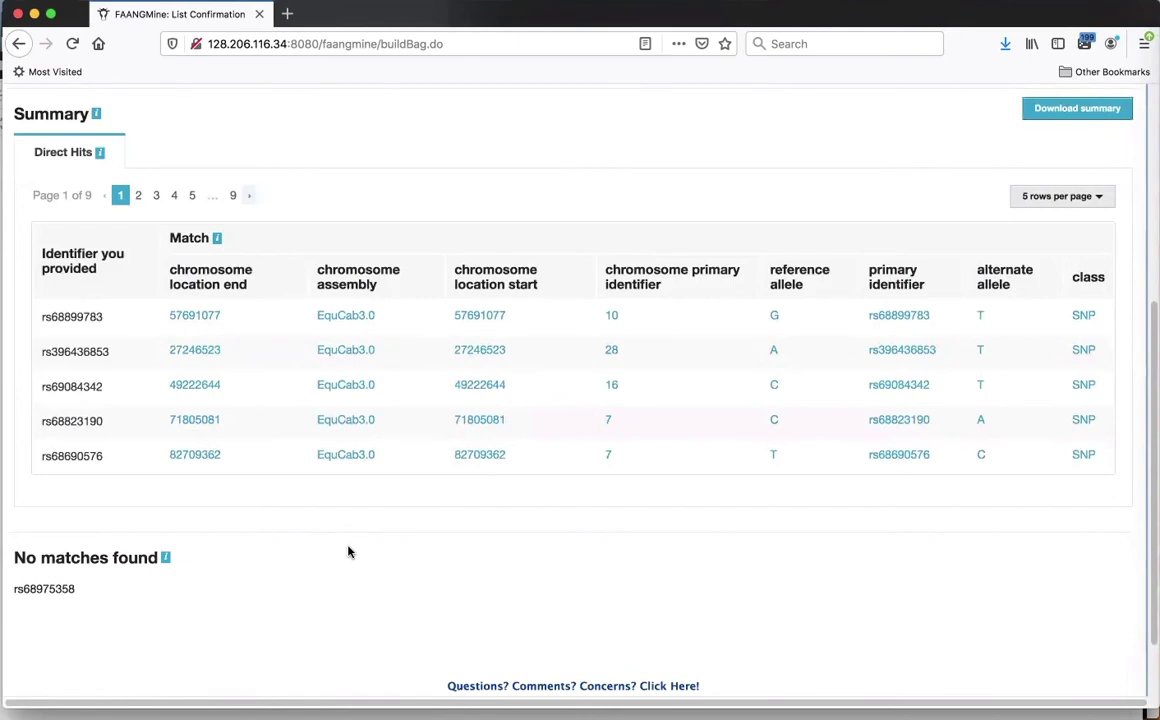
pyautogui.scroll(3, 349, 551)
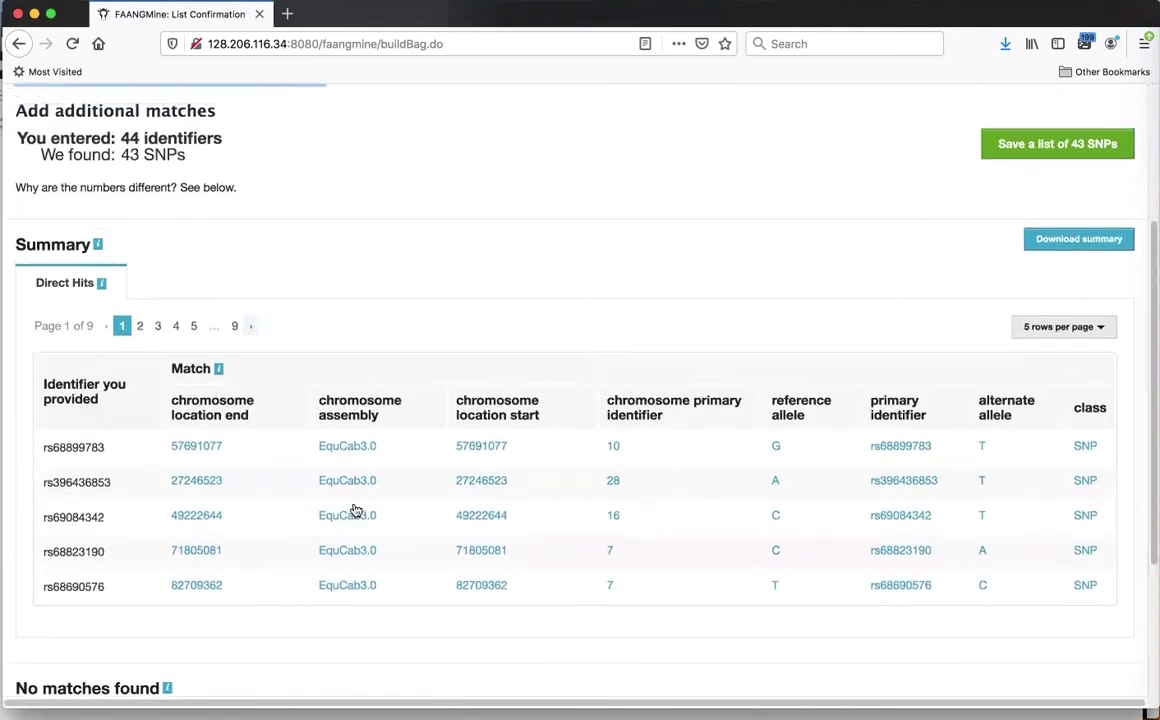
pyautogui.scroll(-2, 448, 254)
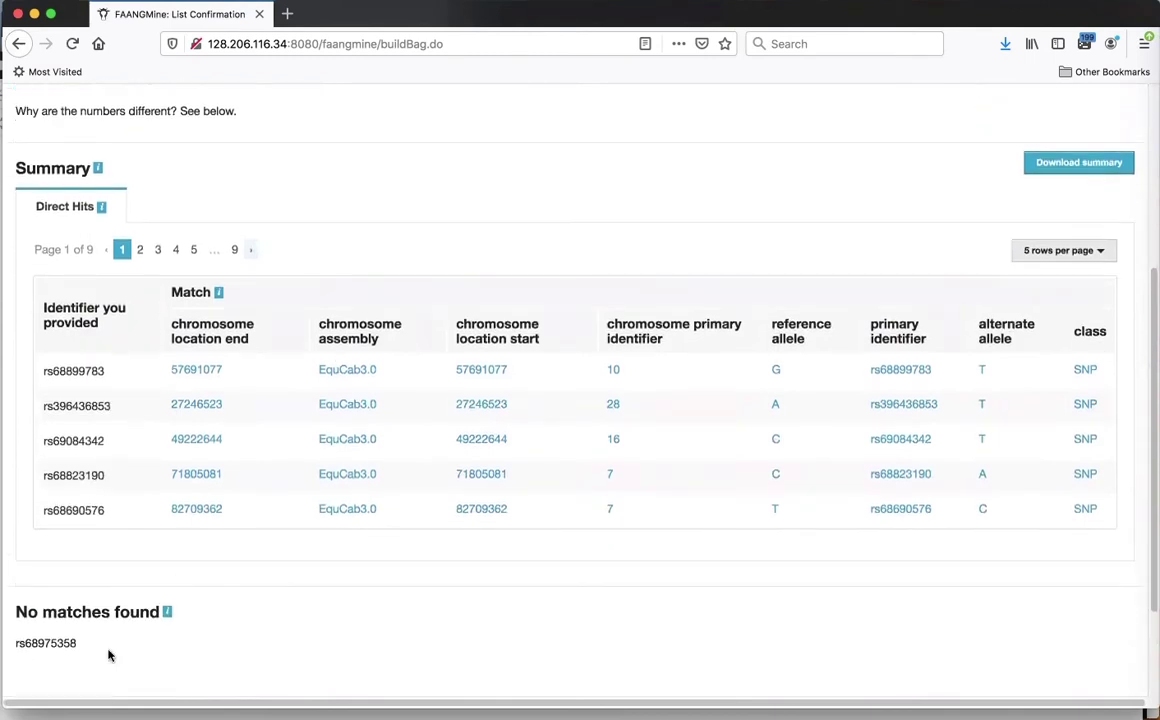
pyautogui.scroll(5, 534, 206)
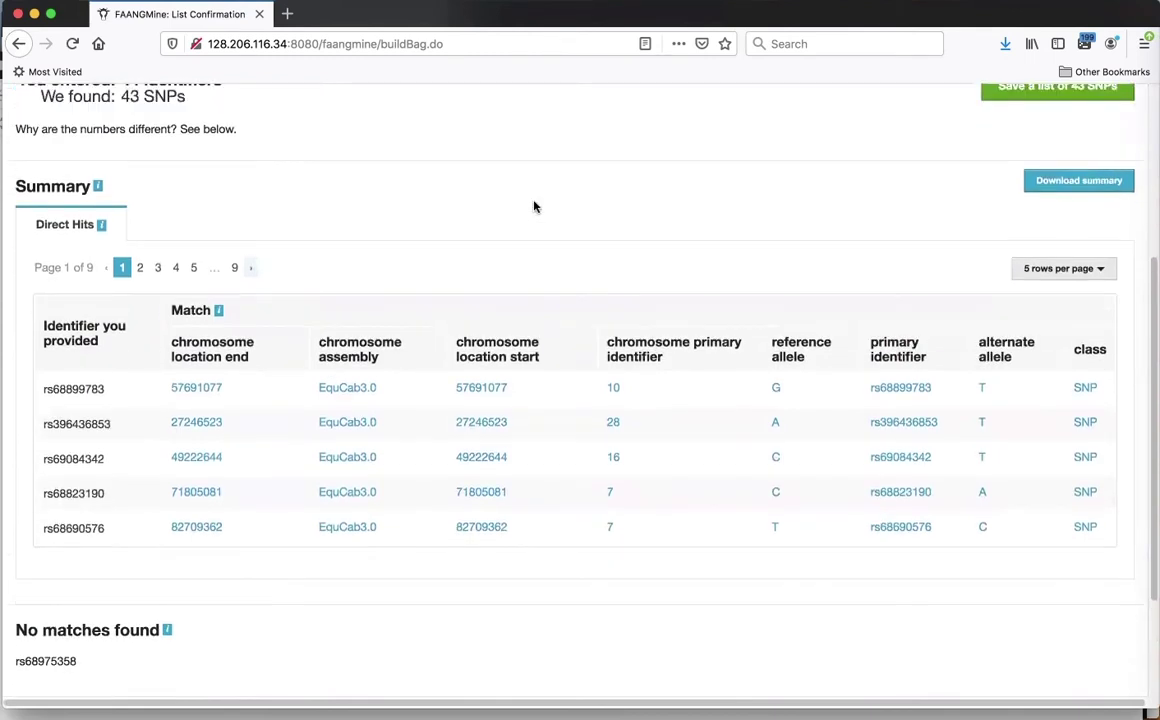
pyautogui.scroll(2, 534, 206)
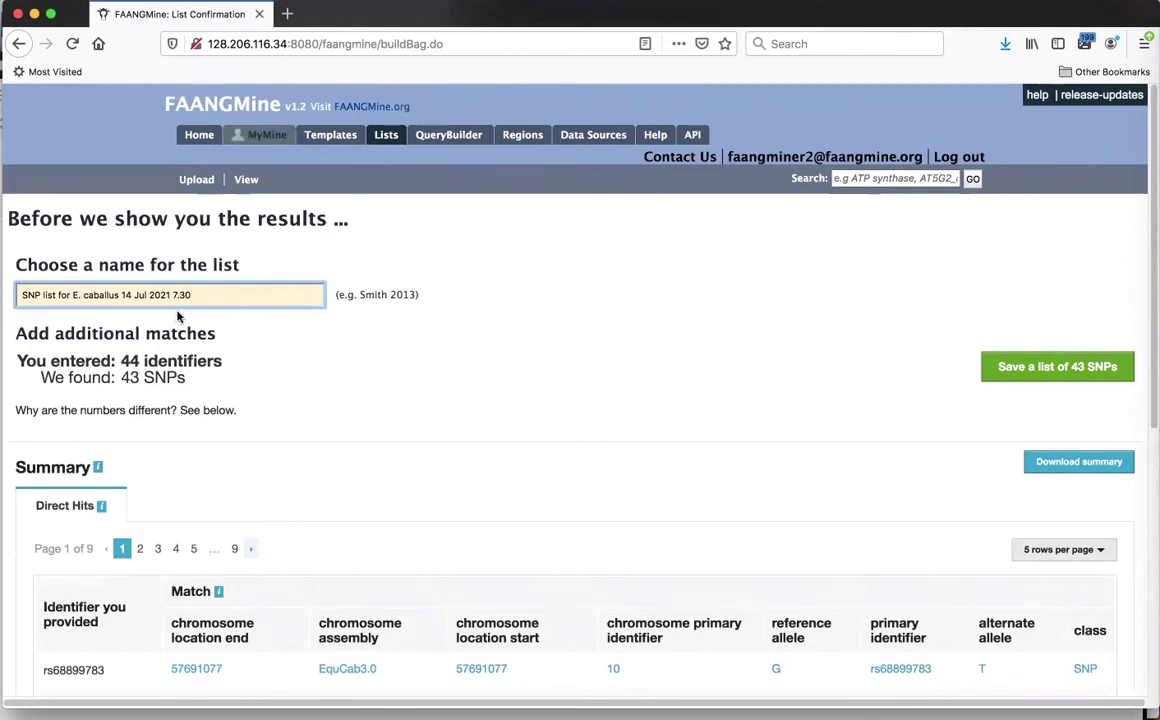
# Replace the default list name with "Horse SNP" and look over the direct hits
pyautogui.moveTo(220, 294); pyautogui.dragTo(28, 294)
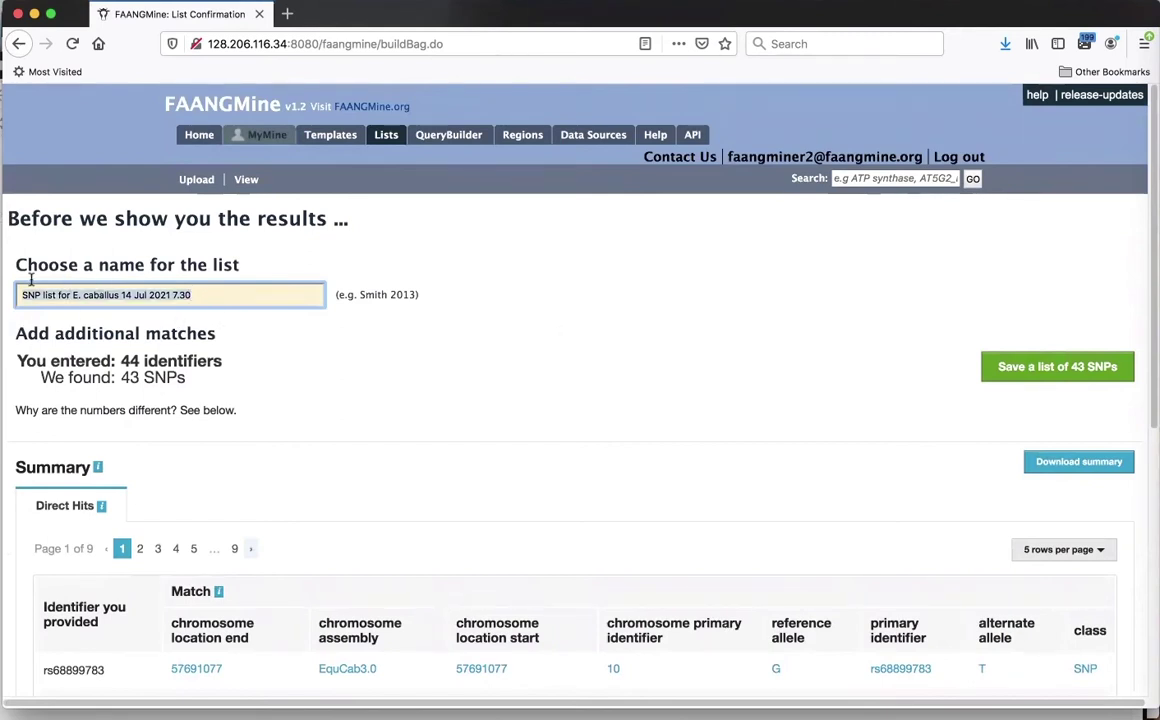
pyautogui.write('Hor')
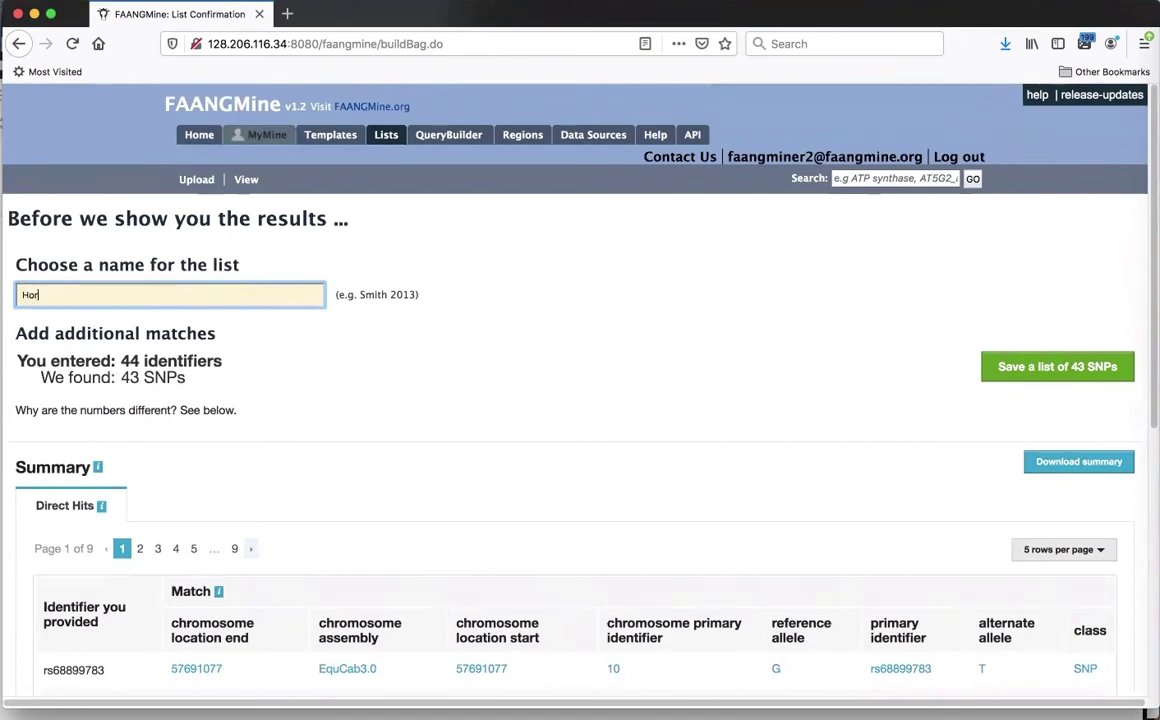
pyautogui.write('se SNP')
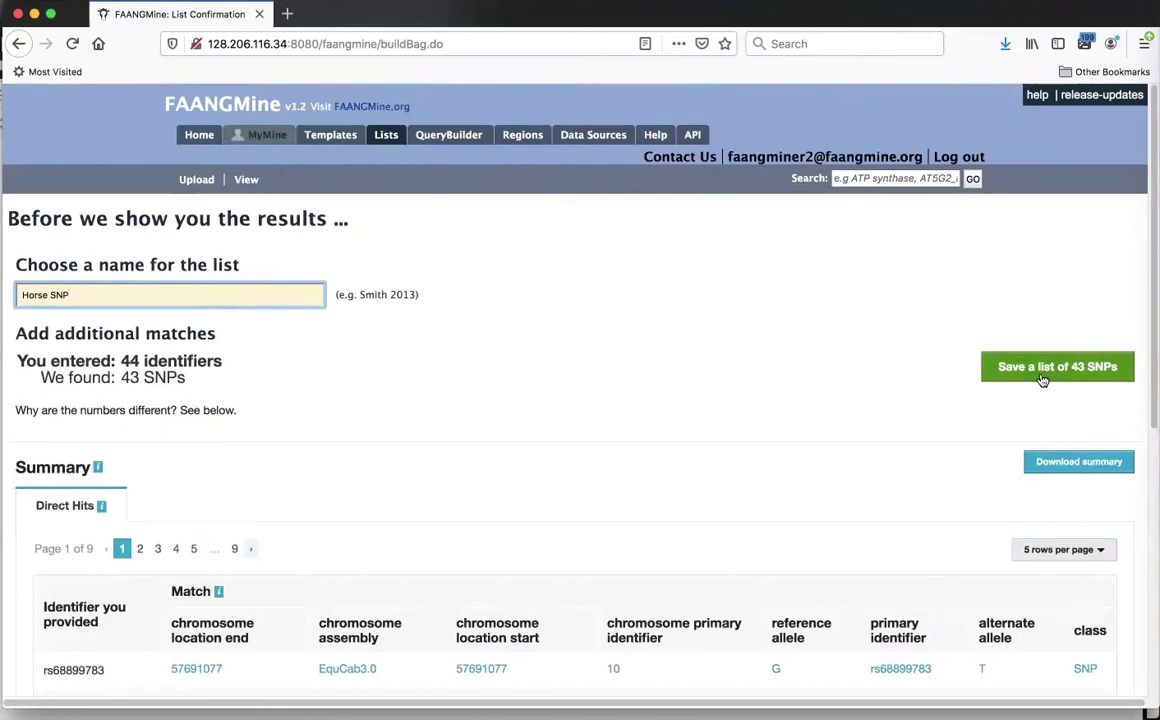
pyautogui.scroll(-2, 812, 447)
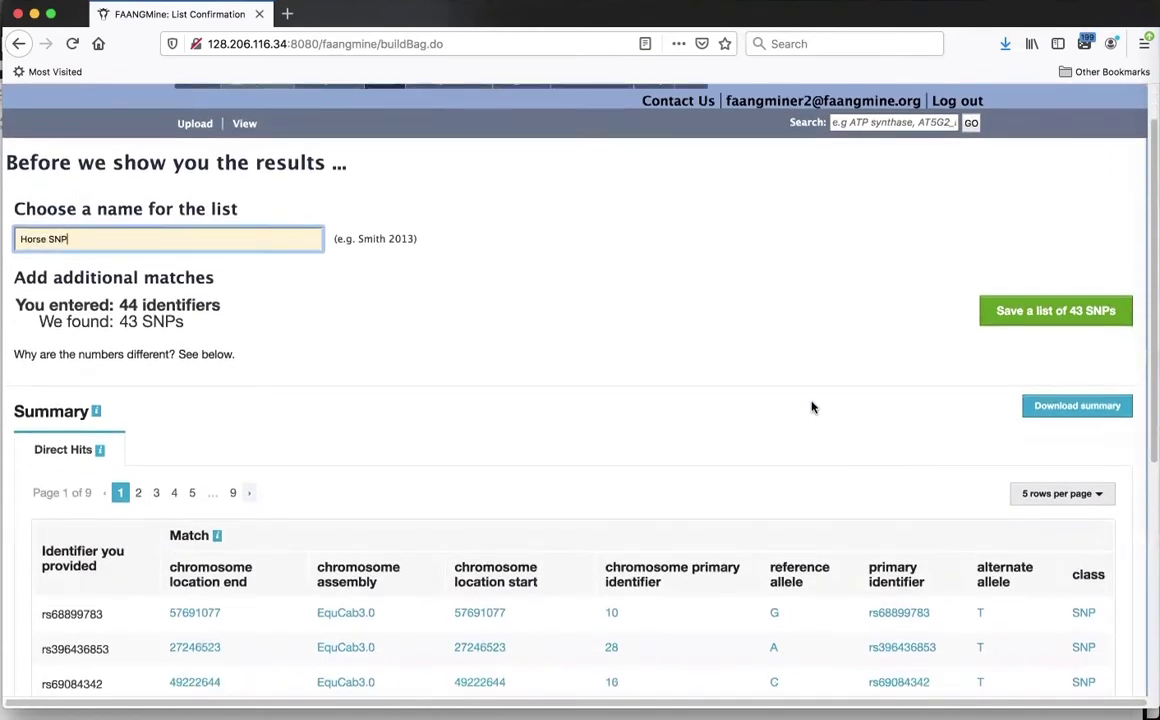
pyautogui.scroll(-2, 812, 444)
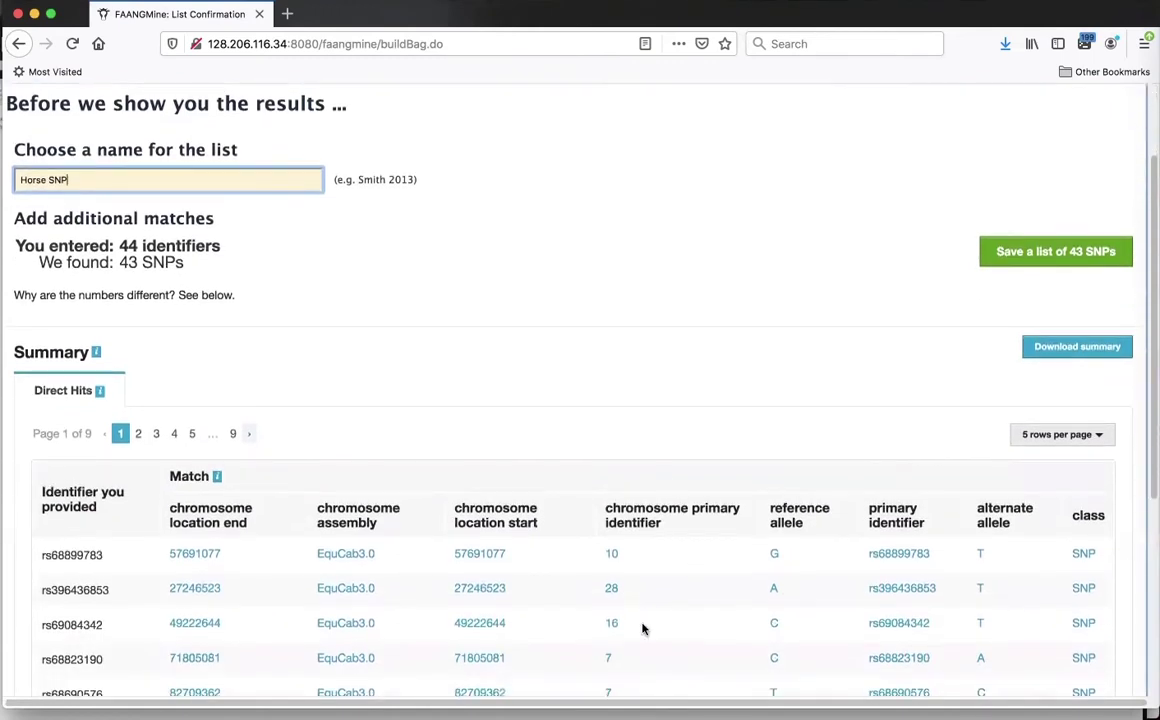
# Save the matched SNPs as the Horse SNP list and look over its table of alleles and chromosome locations
pyautogui.scroll(1, 787, 304)
pyautogui.scroll(3, 787, 304)
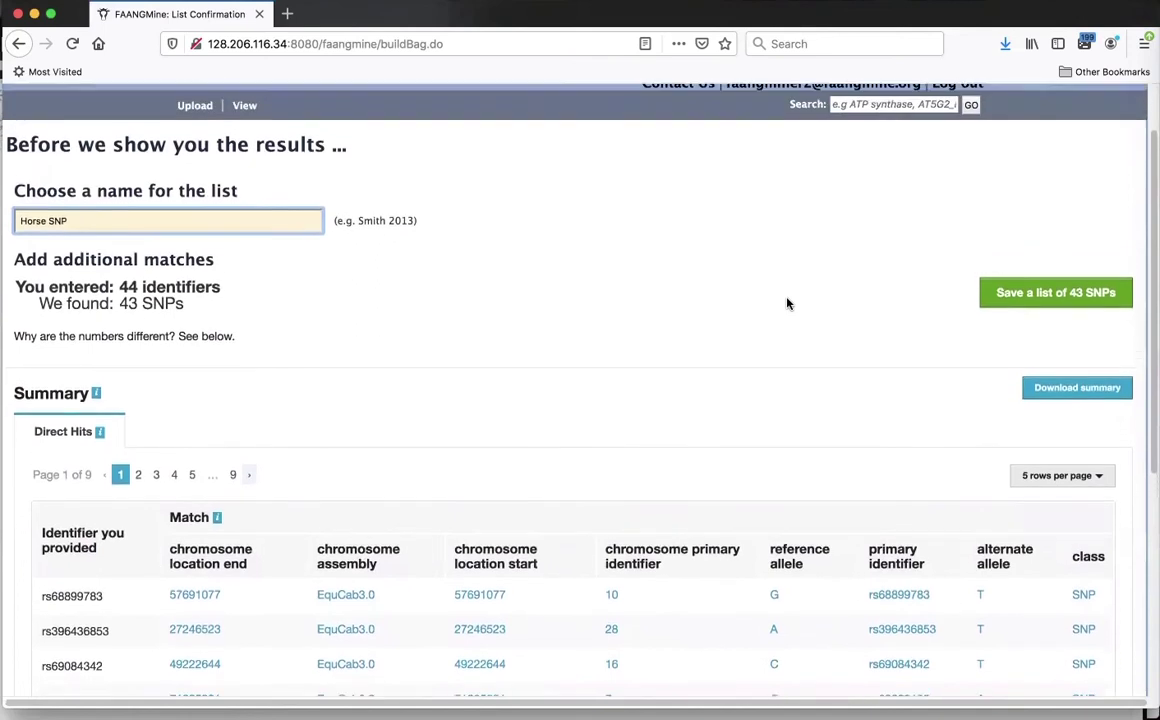
pyautogui.click(1063, 368)
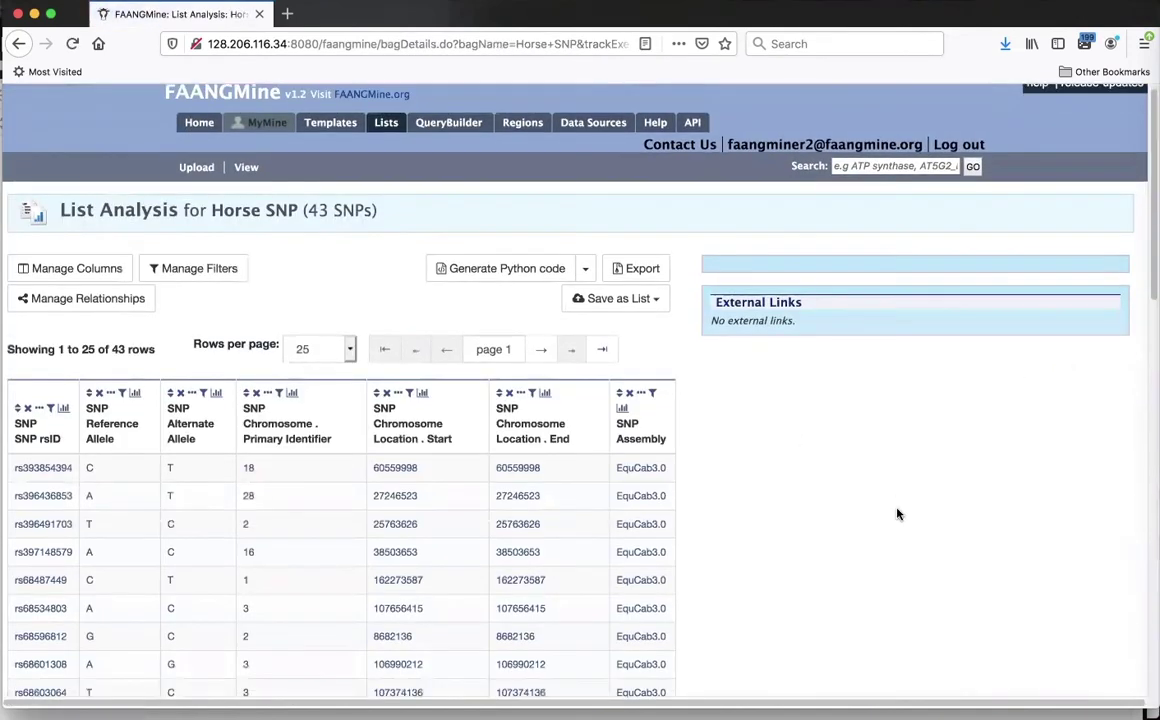
pyautogui.scroll(-3, 897, 514)
pyautogui.scroll(-1, 897, 514)
pyautogui.scroll(2, 897, 514)
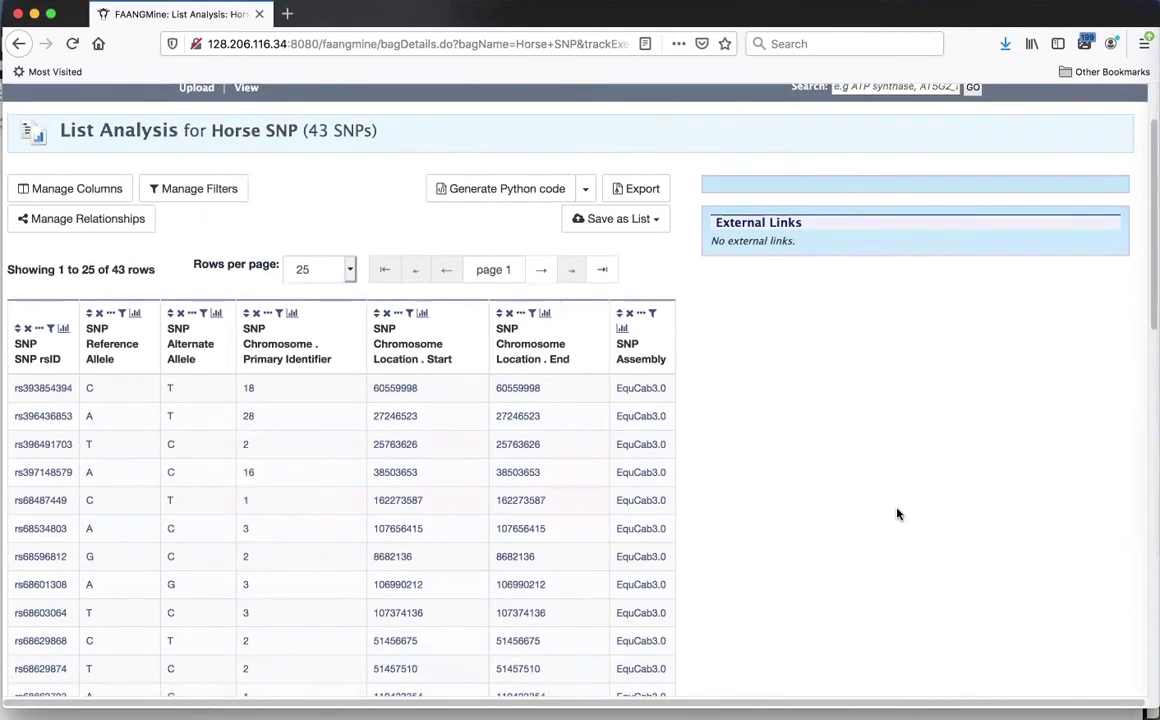
pyautogui.scroll(1, 897, 514)
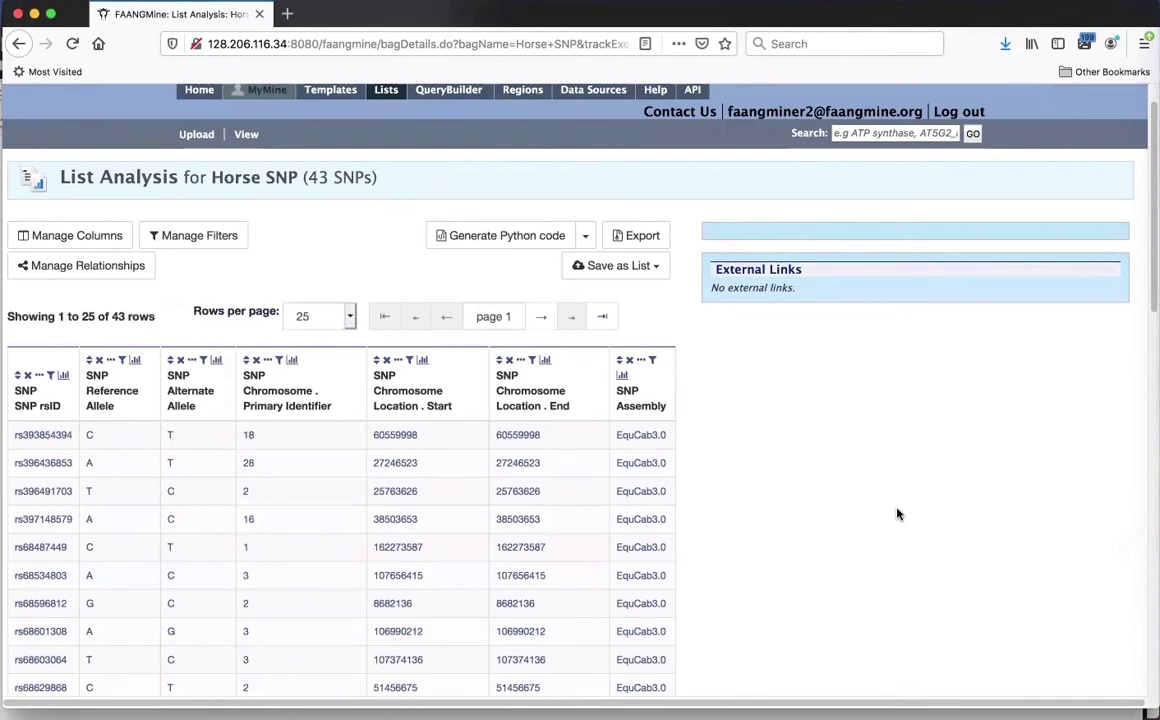
pyautogui.scroll(1, 897, 514)
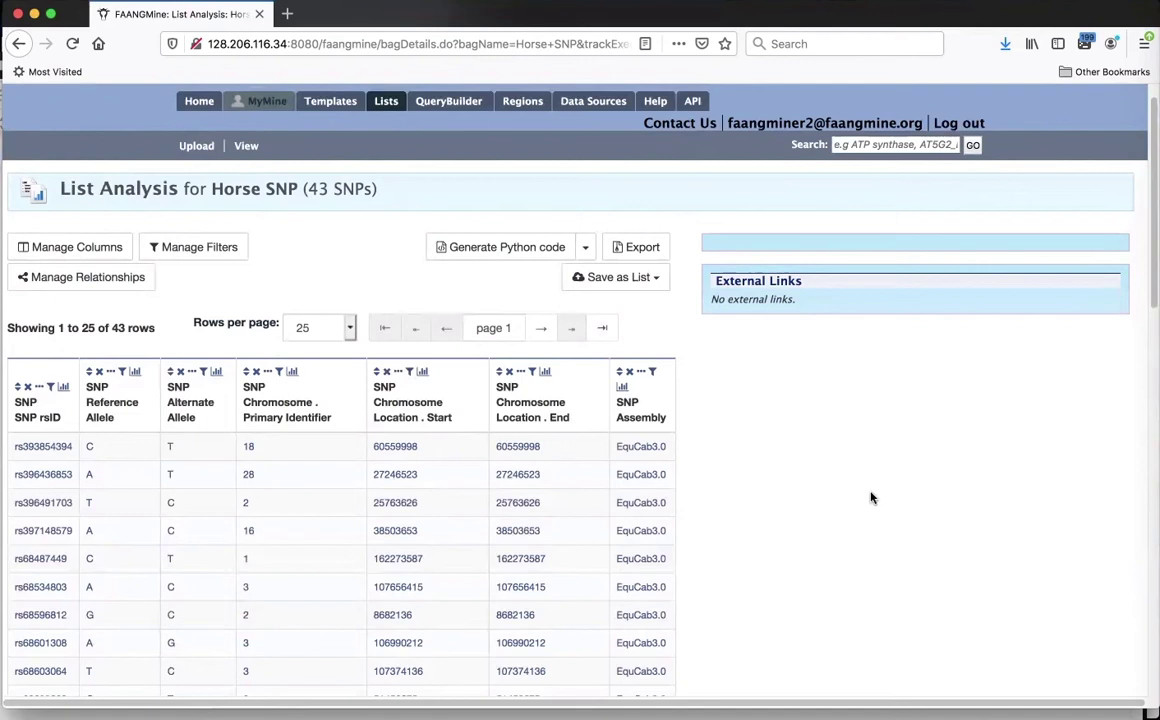
# Set up a comma-separated export of the Horse SNP list without the Reference Allele, Alternate Allele and Assembly columns
pyautogui.click(633, 249)
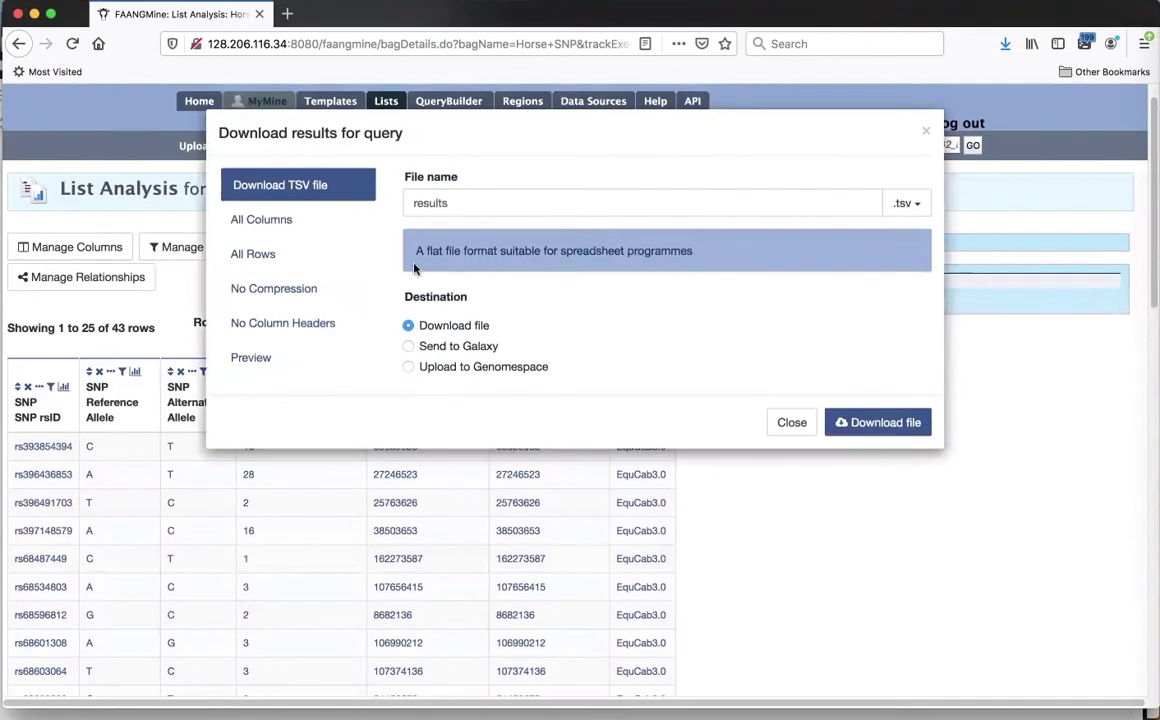
pyautogui.click(910, 204)
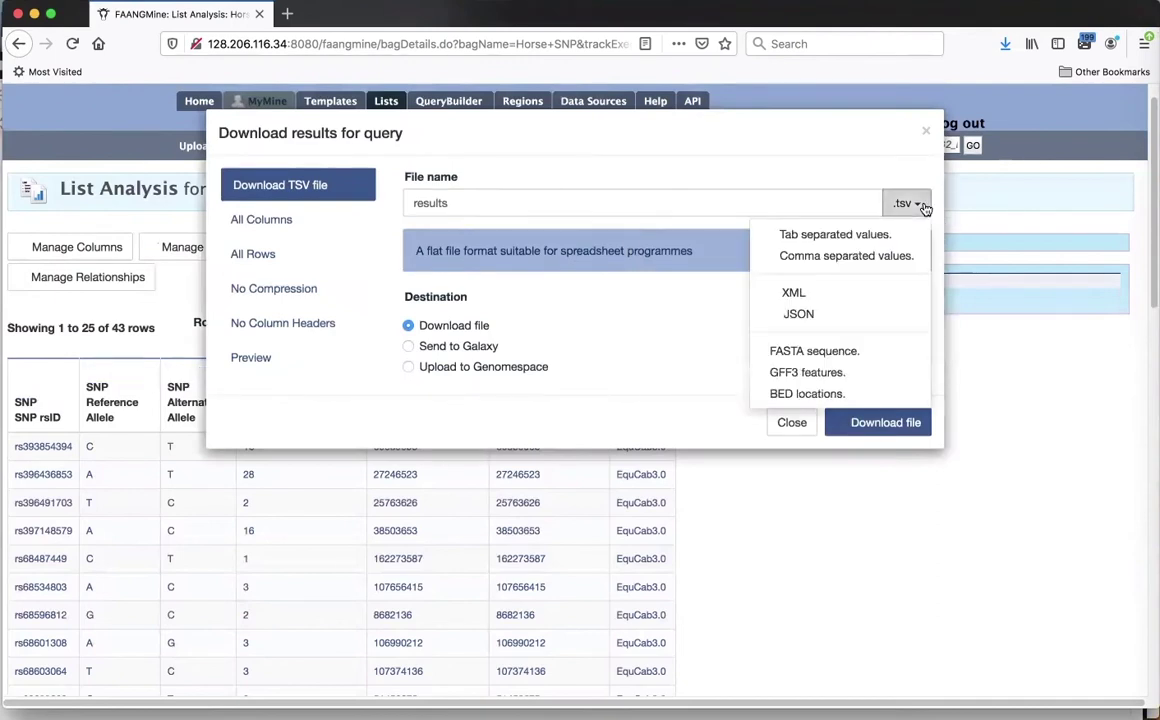
pyautogui.click(865, 259)
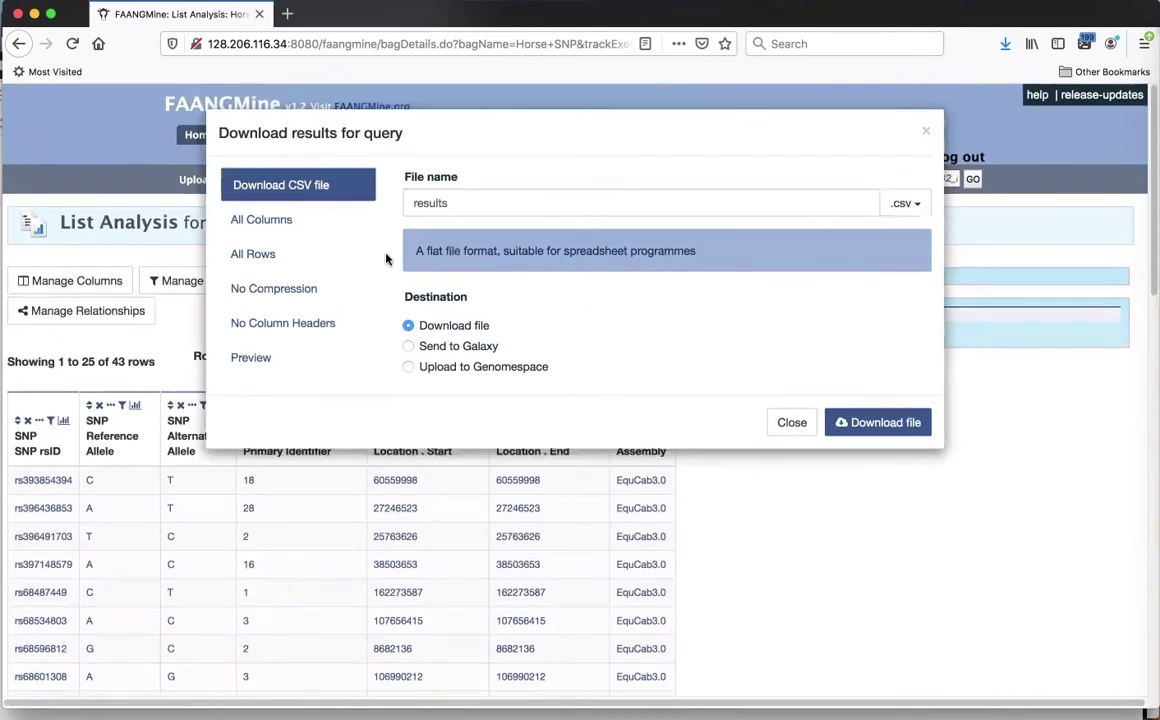
pyautogui.click(303, 221)
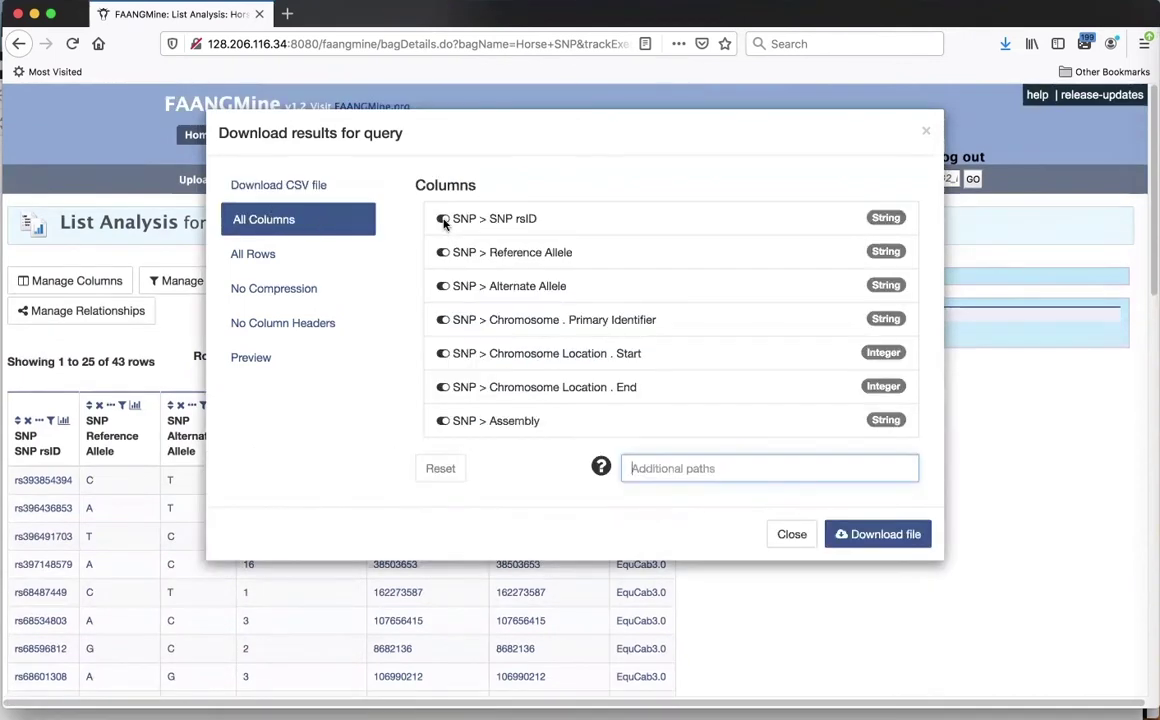
pyautogui.click(443, 253)
pyautogui.click(443, 286)
pyautogui.click(442, 421)
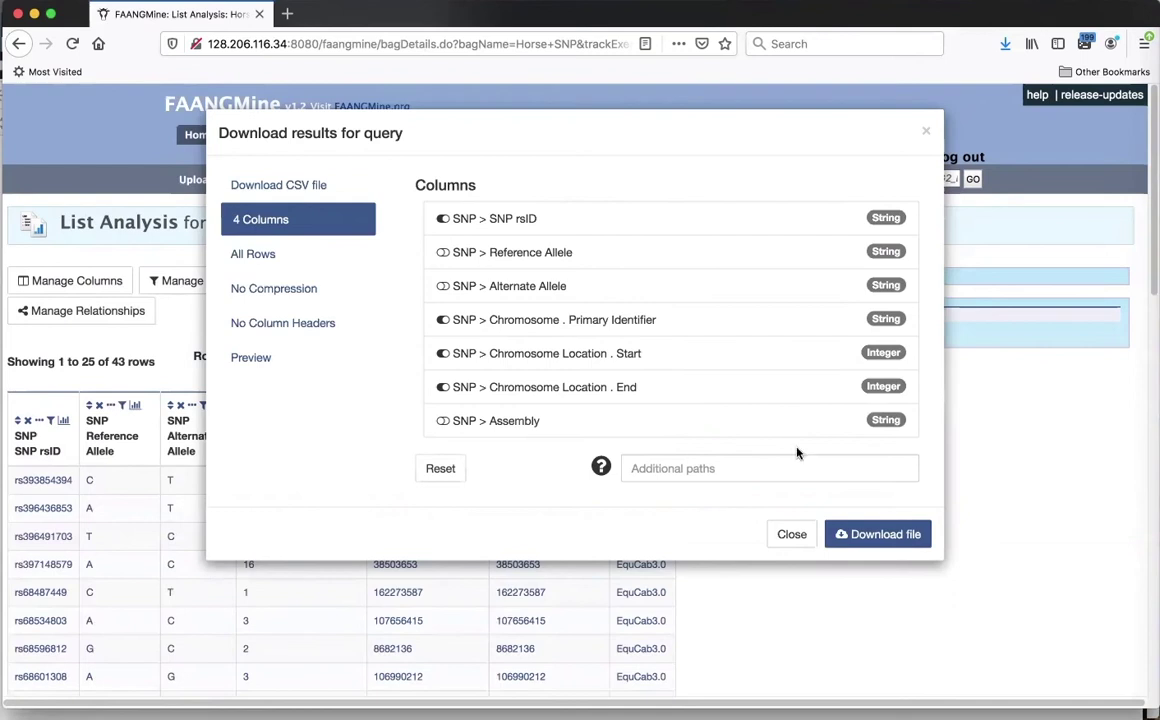
# Download the export, save it in the data folder as horsesnp.csv, and close the export dialog
pyautogui.click(893, 535)
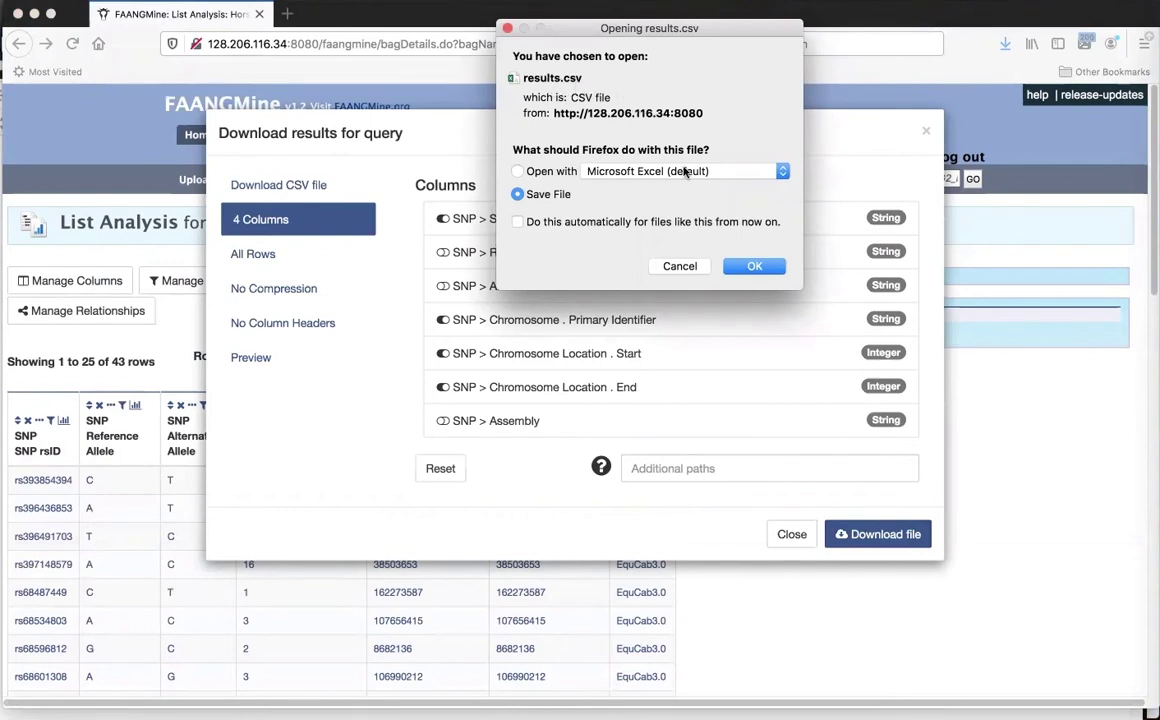
pyautogui.click(755, 268)
pyautogui.click(753, 268)
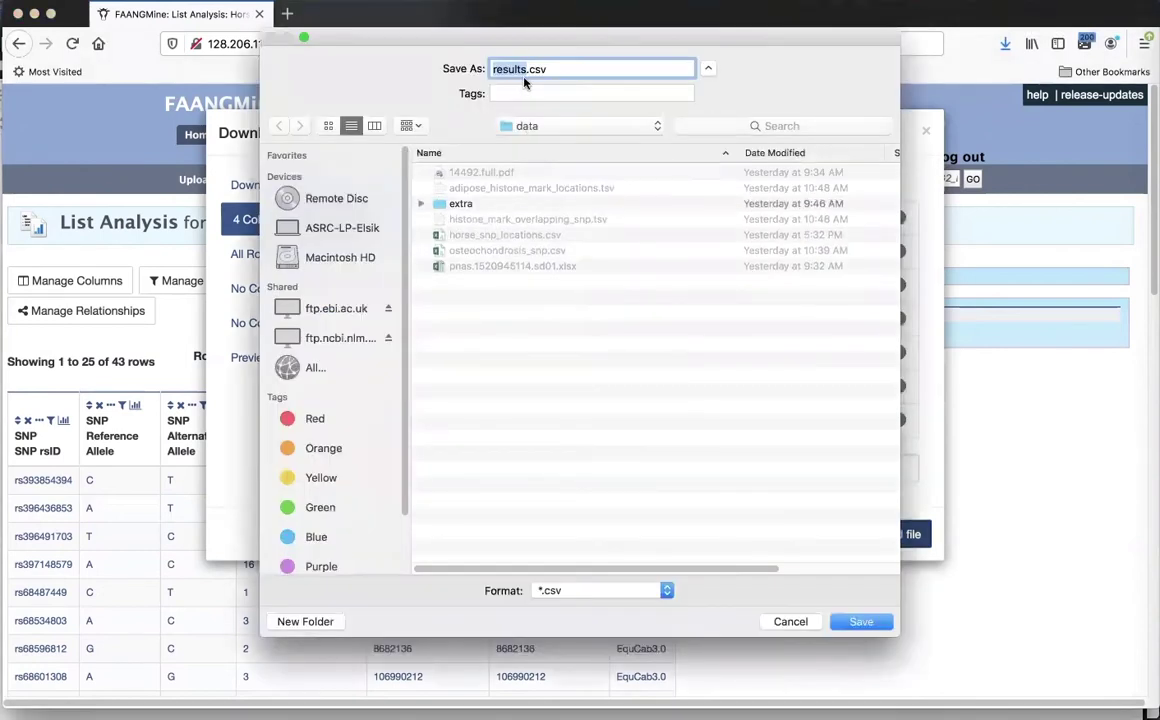
pyautogui.write('horse')
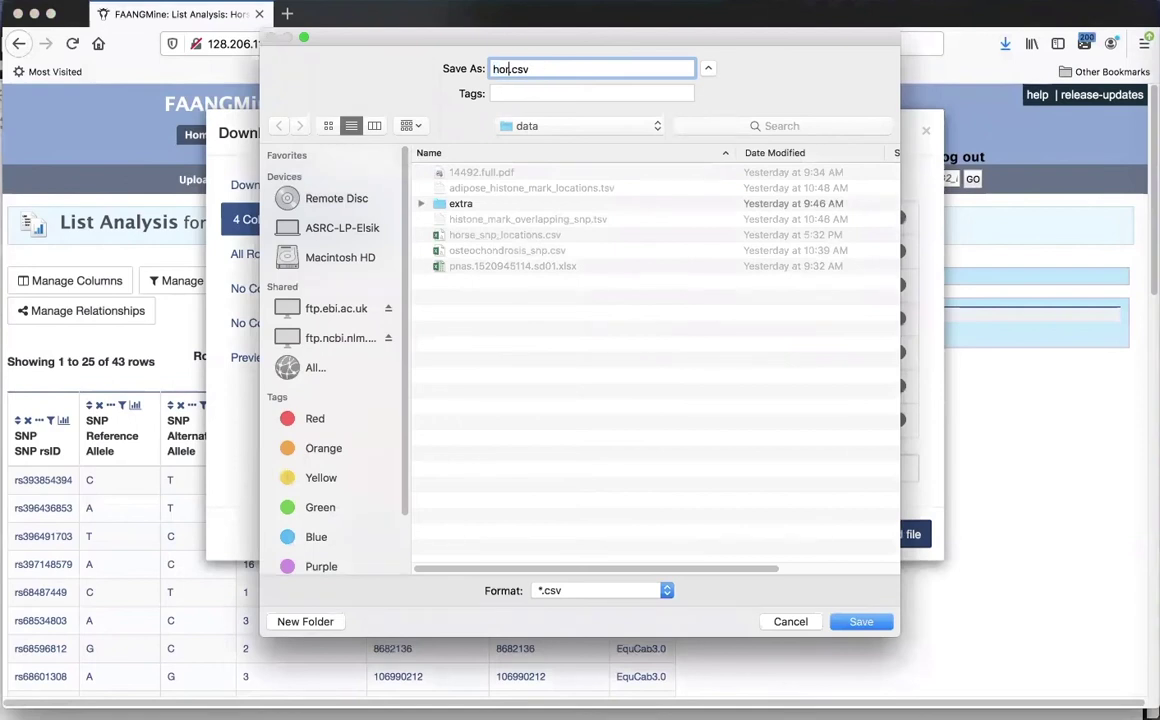
pyautogui.write('snp')
pyautogui.click(860, 622)
pyautogui.click(927, 133)
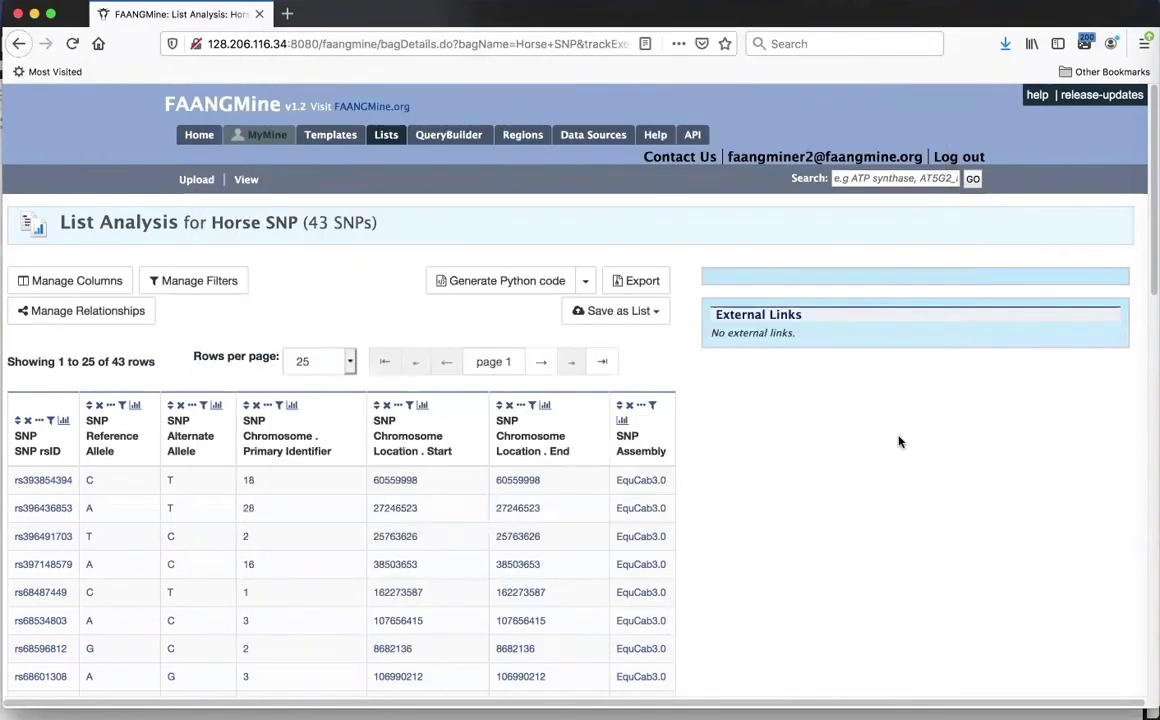
# Open the genomic regions overlap search and look over its organism, analysis, feature type and coordinate options
pyautogui.click(524, 141)
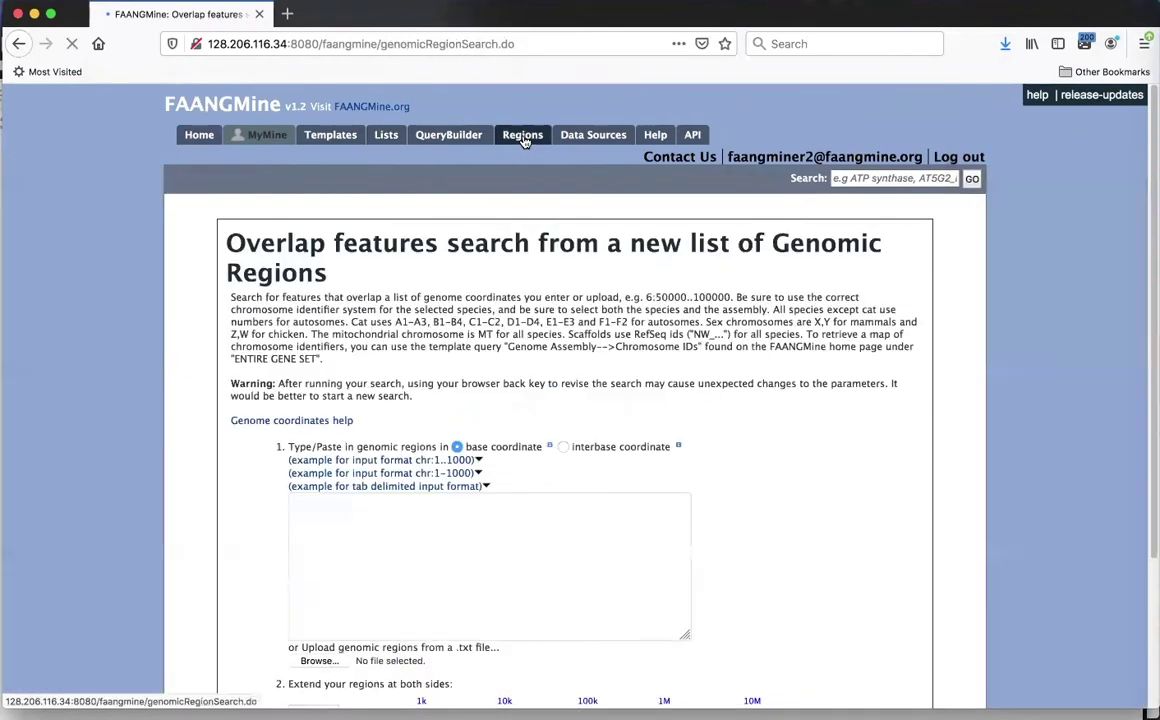
pyautogui.scroll(-1, 718, 471)
pyautogui.scroll(-3, 831, 487)
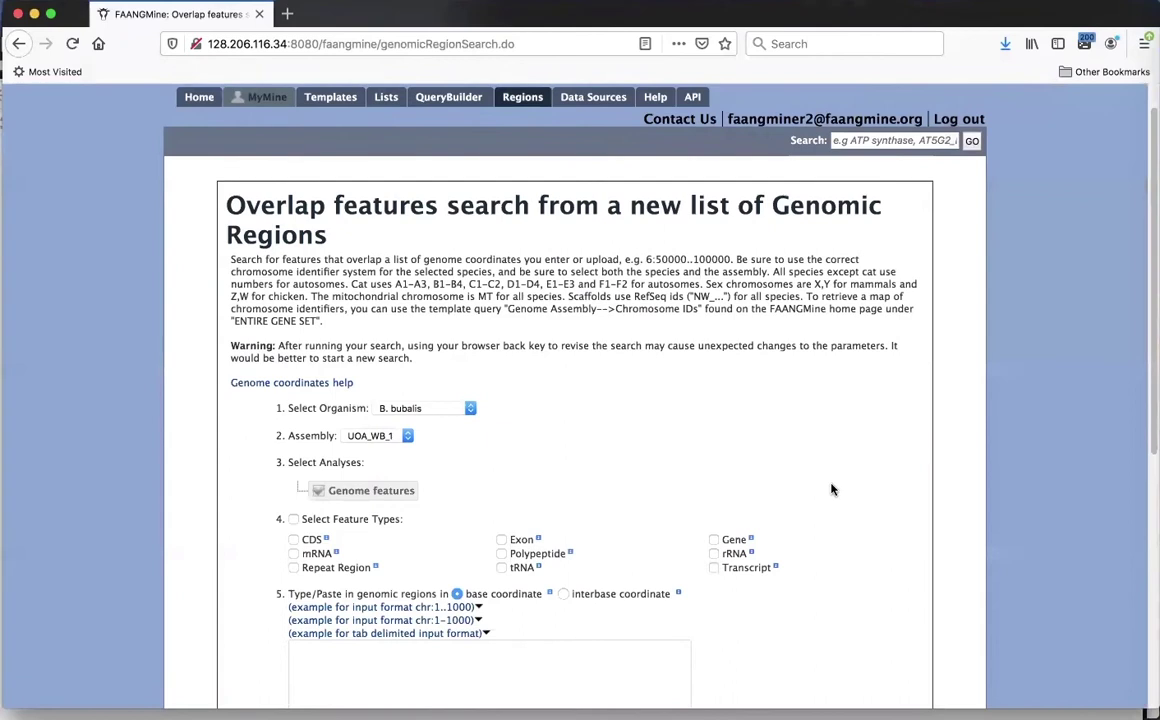
pyautogui.scroll(-1, 831, 489)
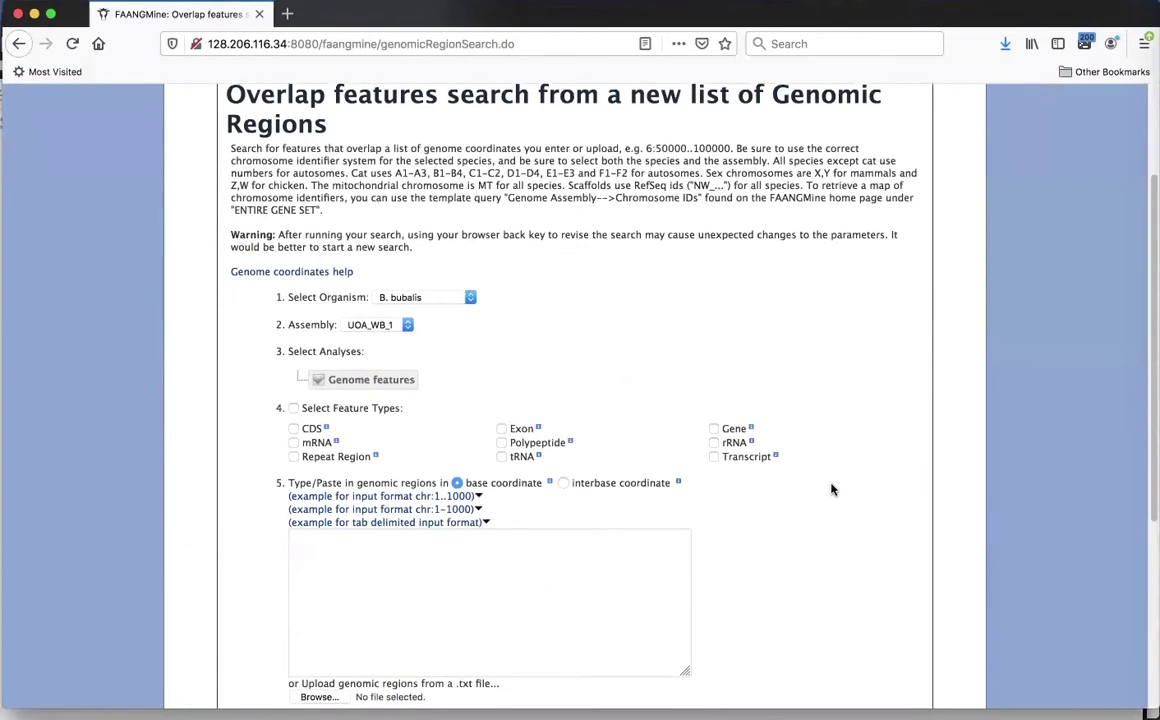
pyautogui.scroll(-3, 831, 489)
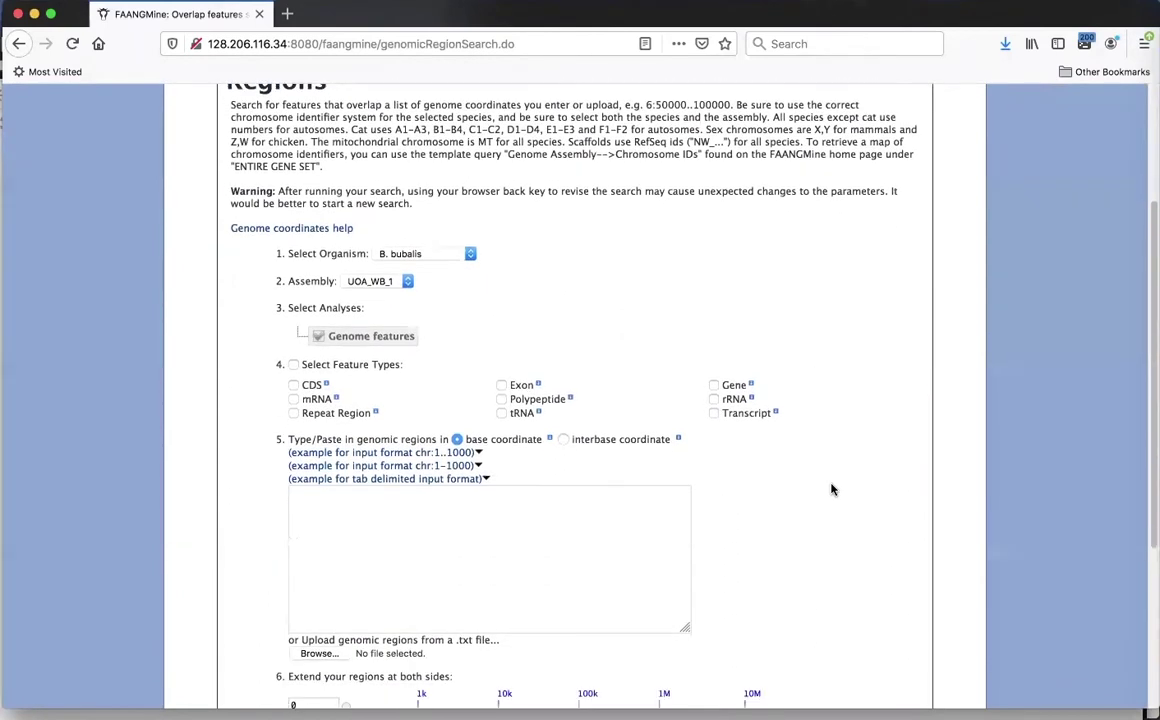
pyautogui.scroll(1, 831, 489)
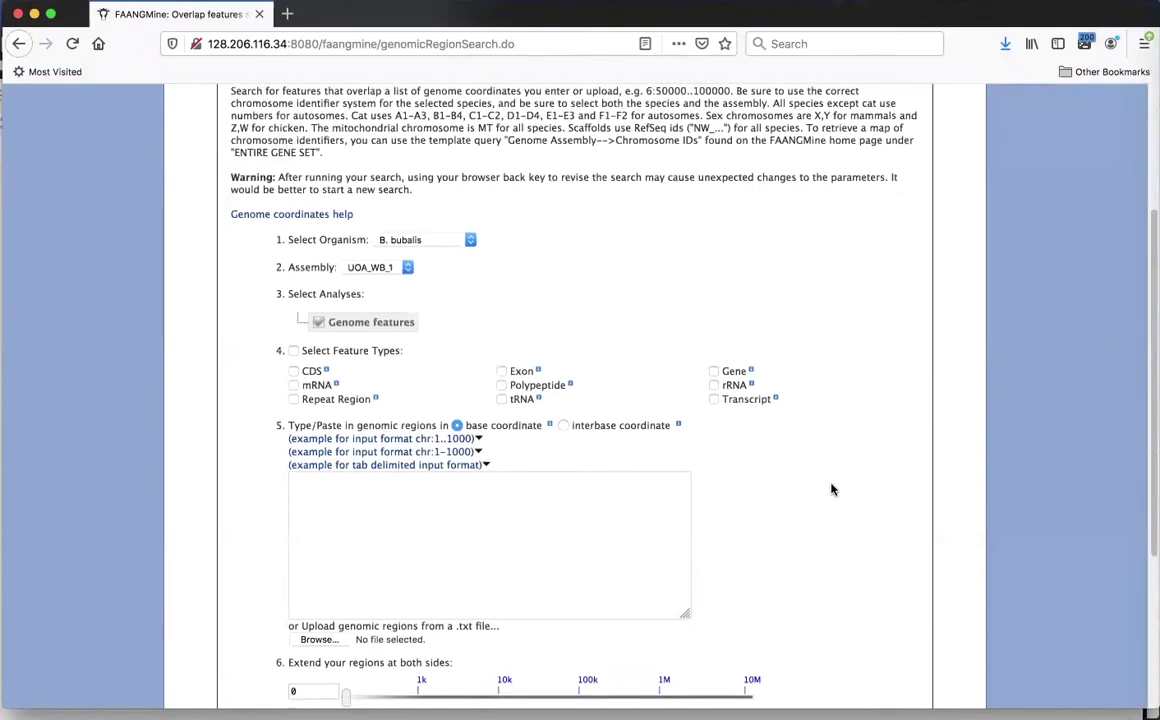
pyautogui.scroll(-1, 754, 435)
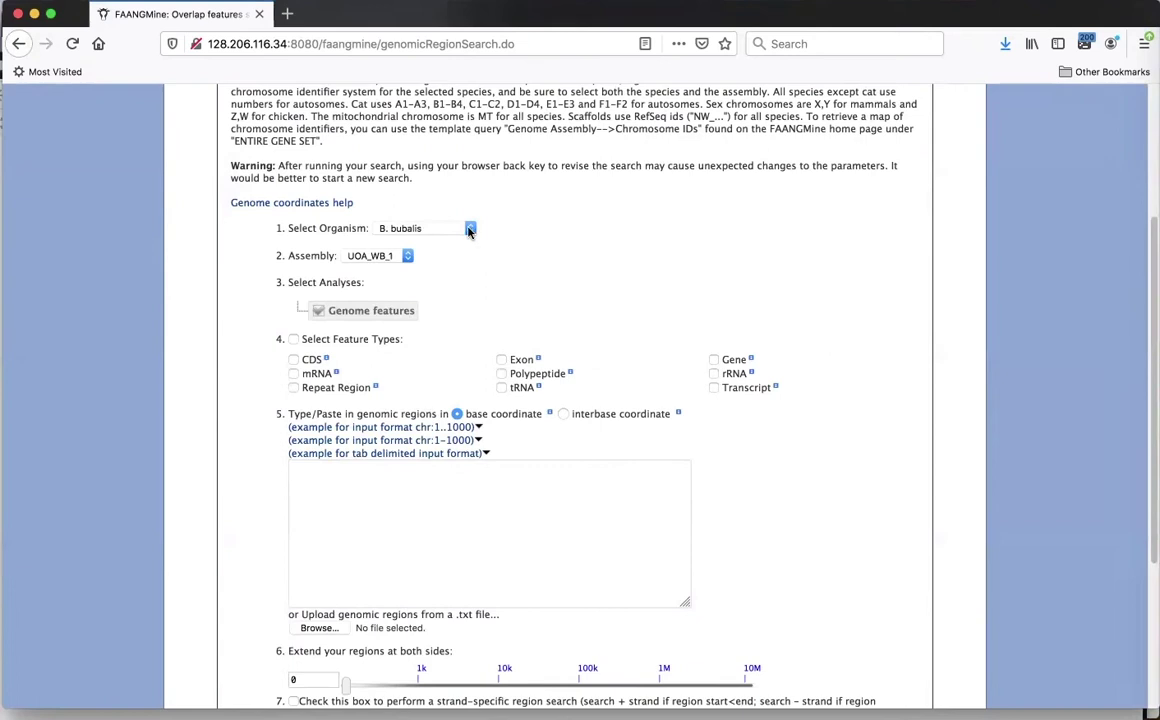
# Try the region search options with B. taurus as the organism and Gene as the feature type
pyautogui.click(469, 230)
pyautogui.click(469, 247)
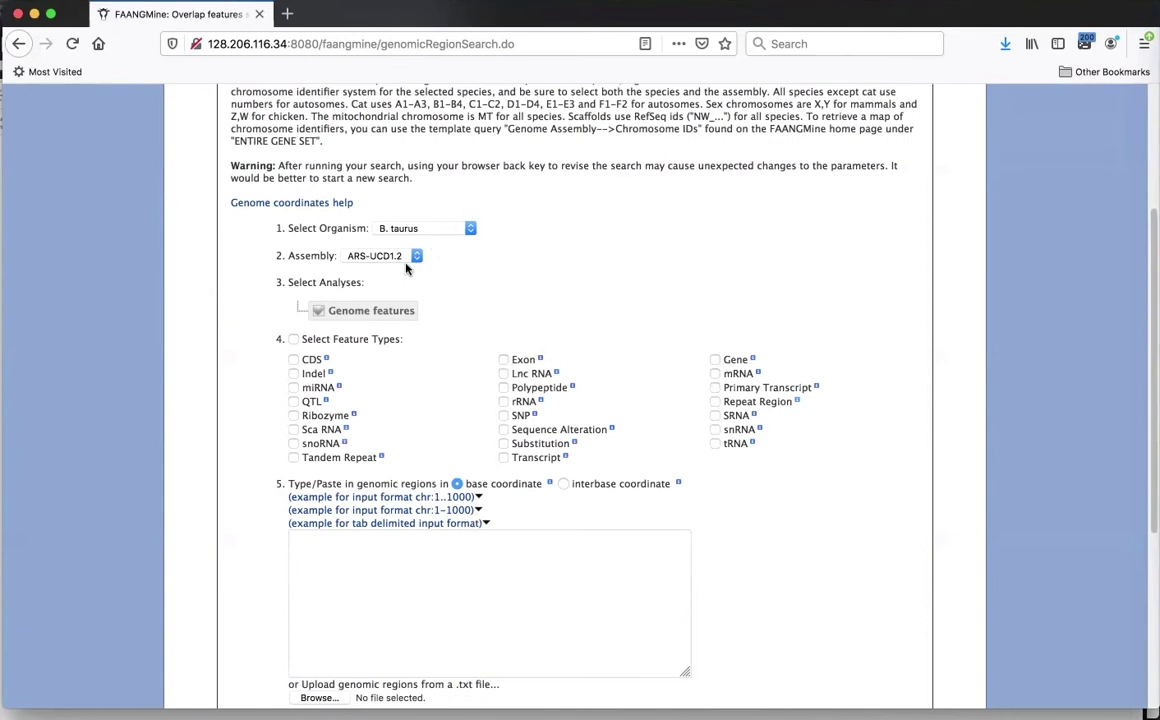
pyautogui.click(715, 361)
# Set the organism to E. caballus and select the Horse Genome Assembly EquCab3.0 analysis under Genome features
pyautogui.click(471, 229)
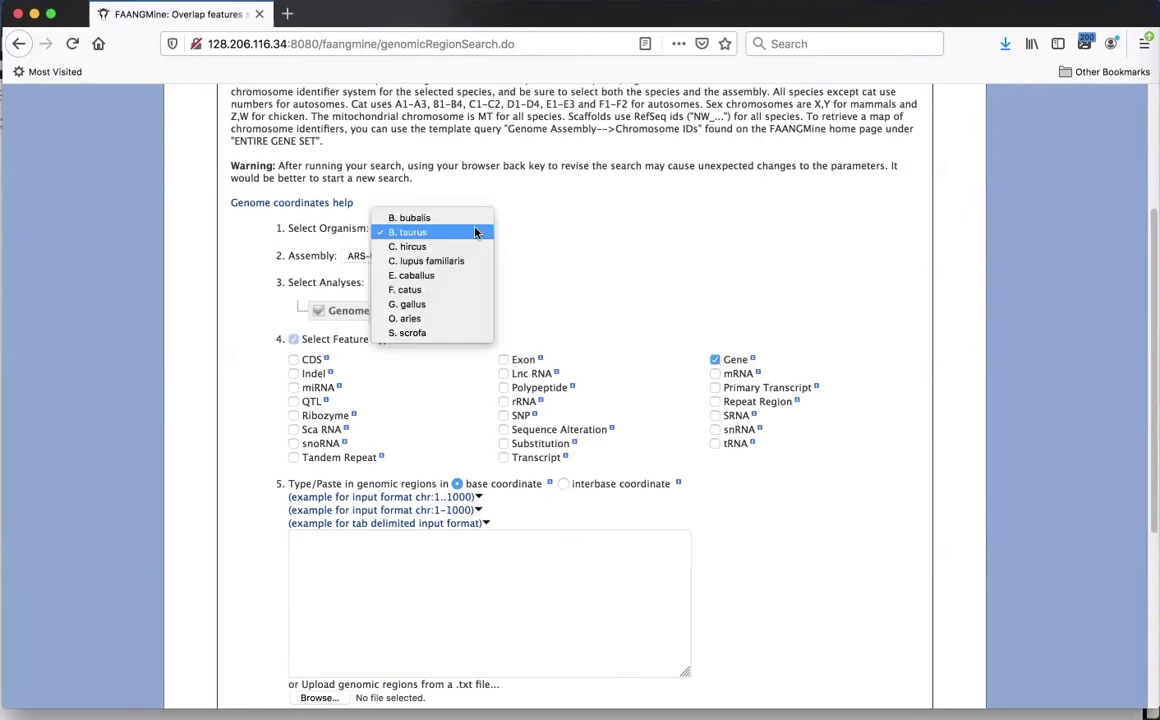
pyautogui.click(466, 276)
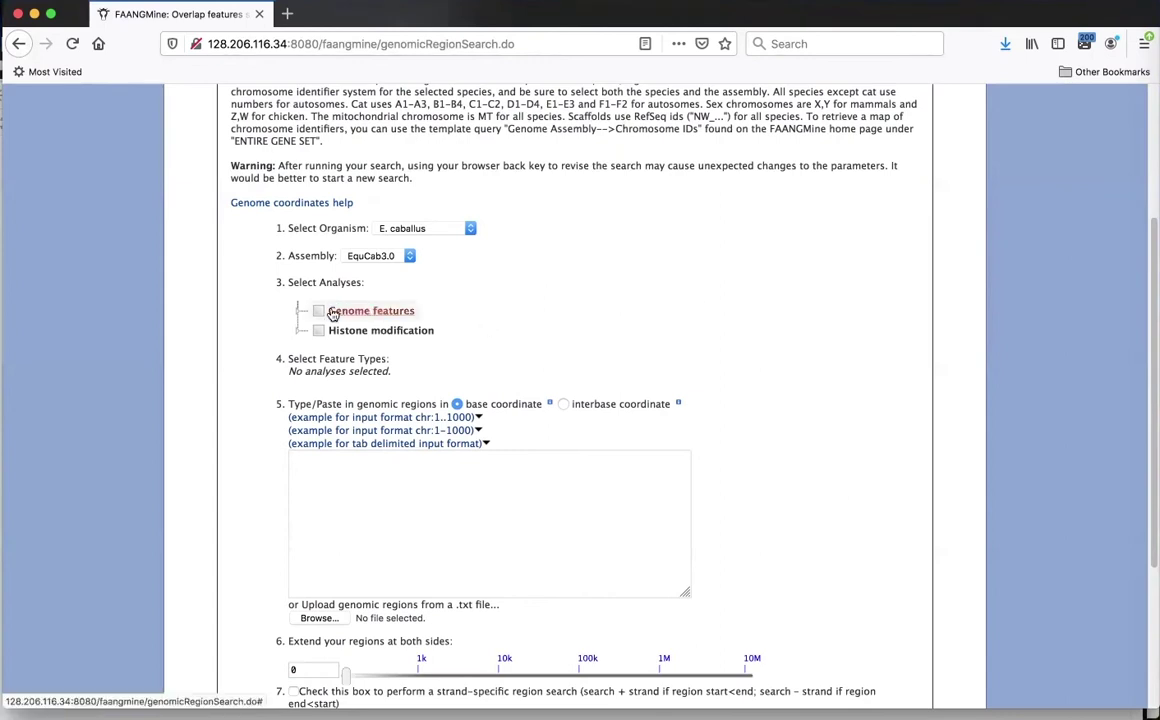
pyautogui.click(298, 316)
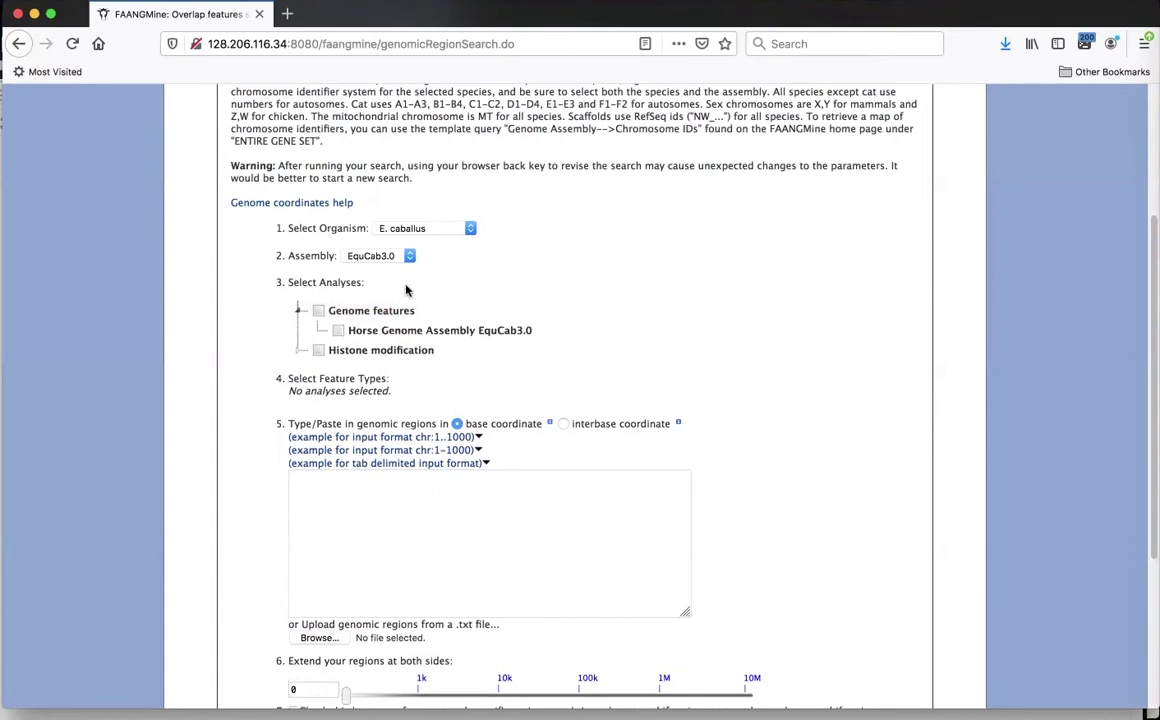
pyautogui.click(340, 331)
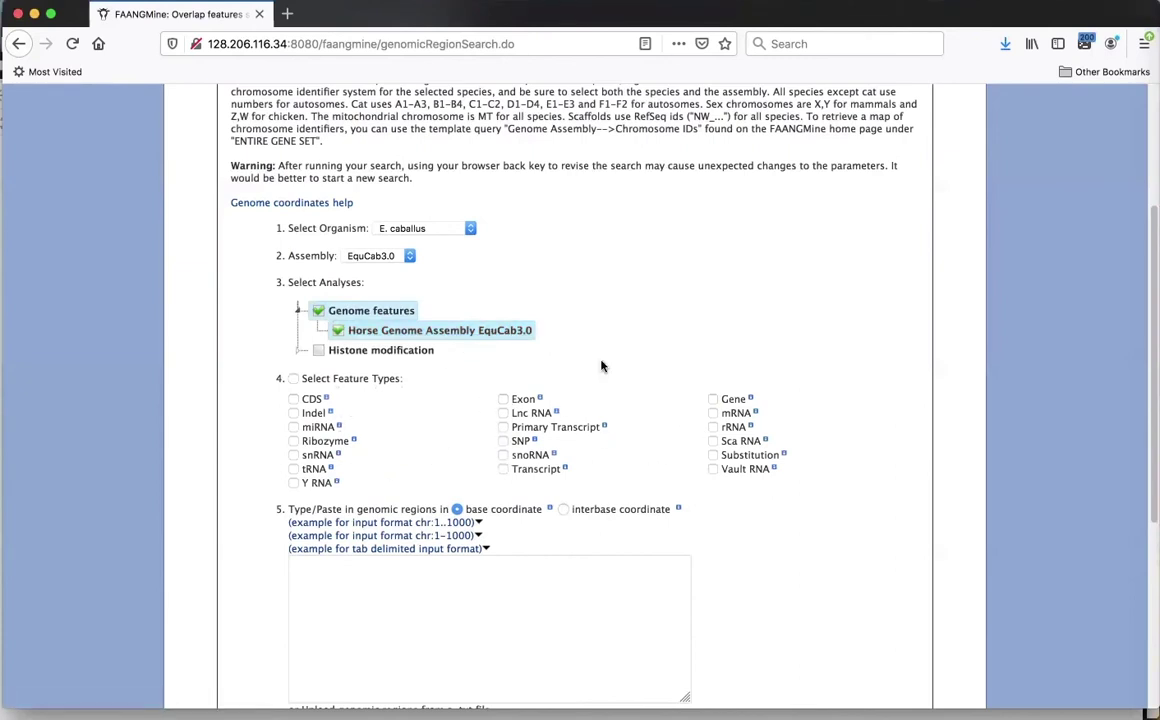
# Expand the Histone modification analyses, select all of them, and check the feature types offered
pyautogui.click(298, 354)
pyautogui.scroll(-1, 632, 528)
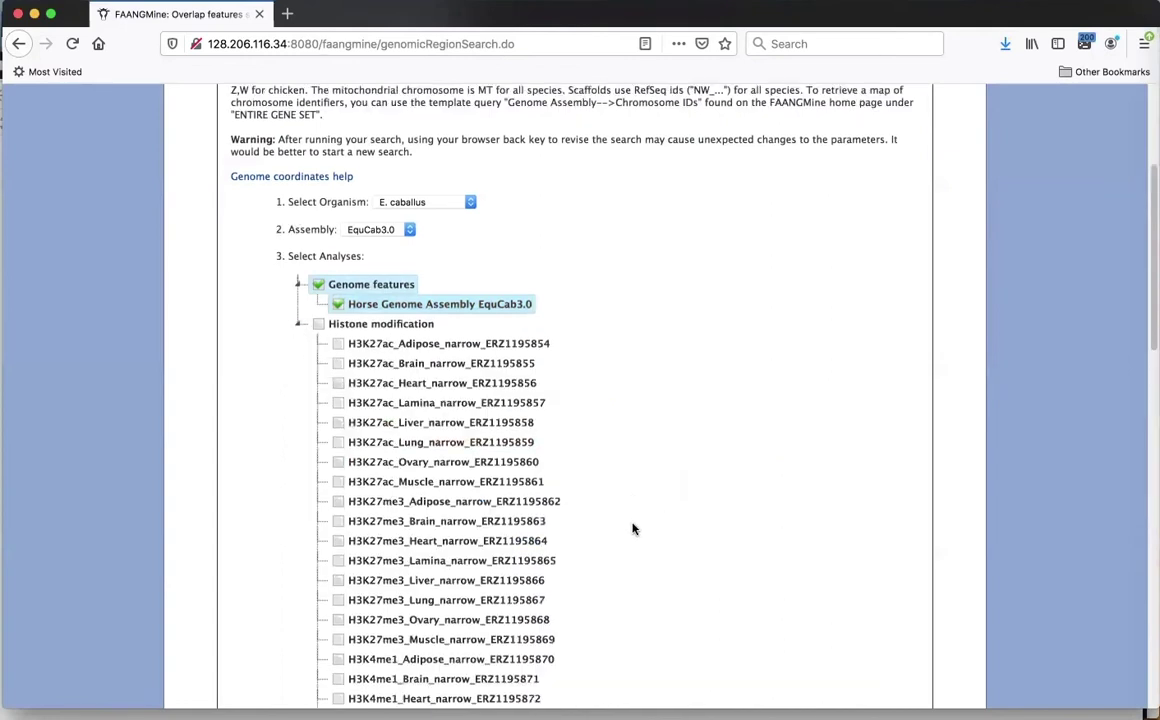
pyautogui.scroll(1, 632, 528)
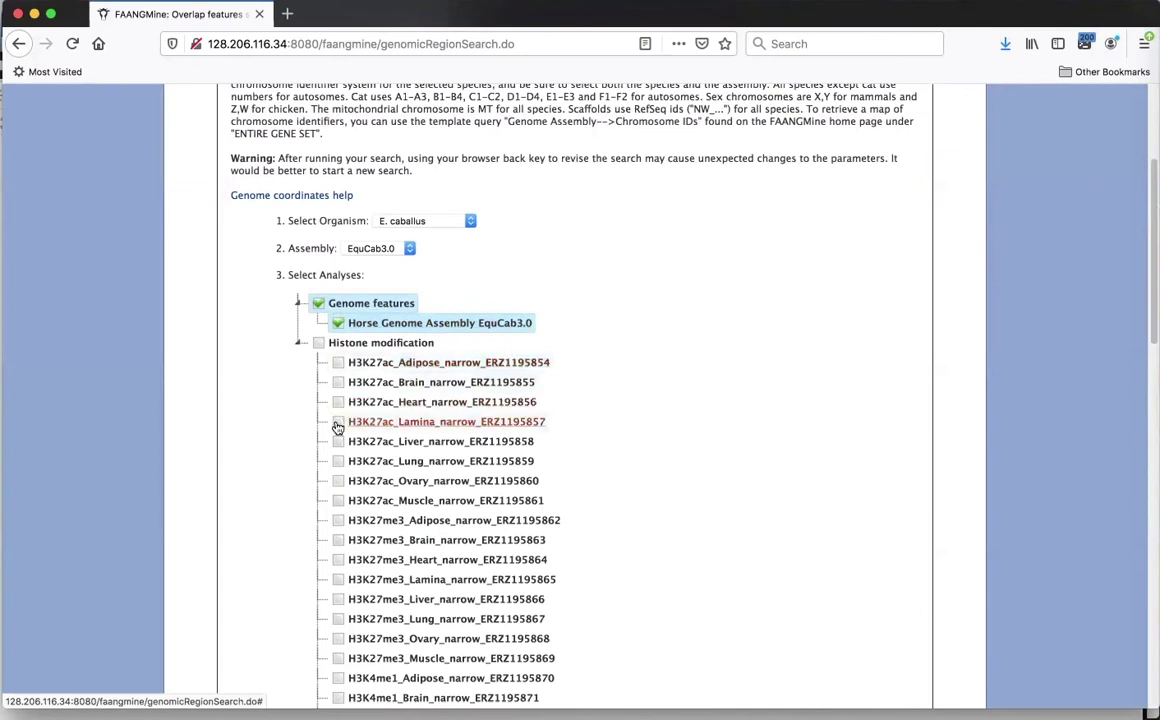
pyautogui.scroll(-2, 587, 412)
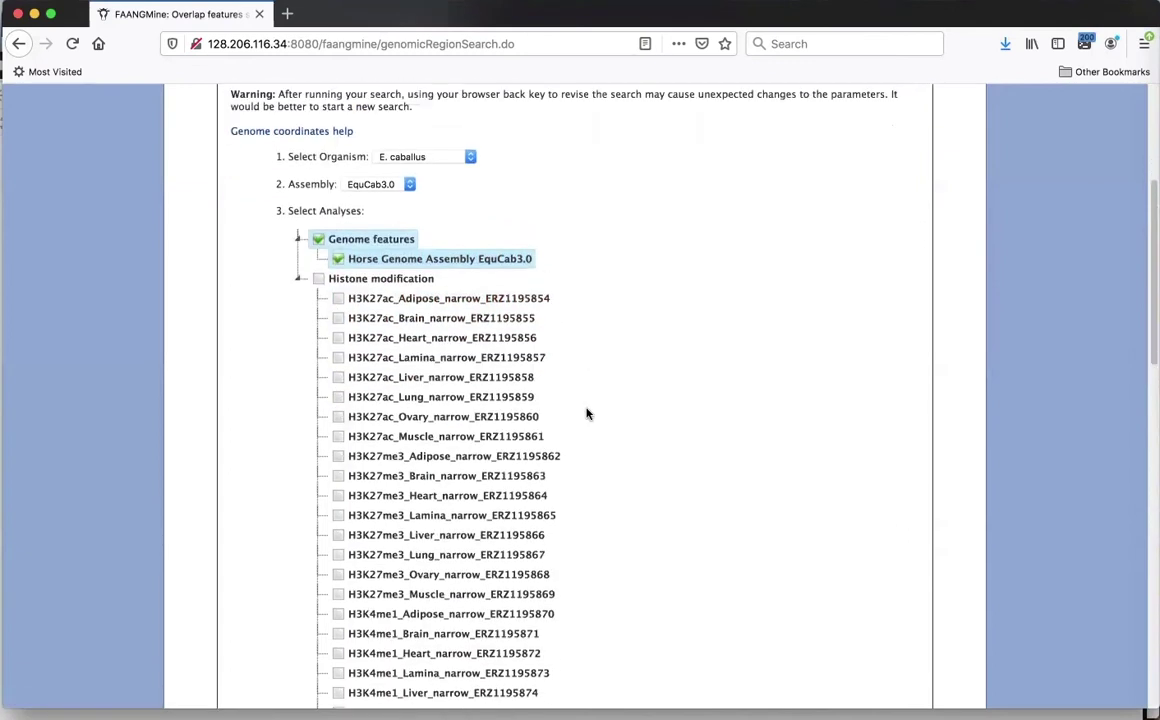
pyautogui.scroll(-1, 587, 412)
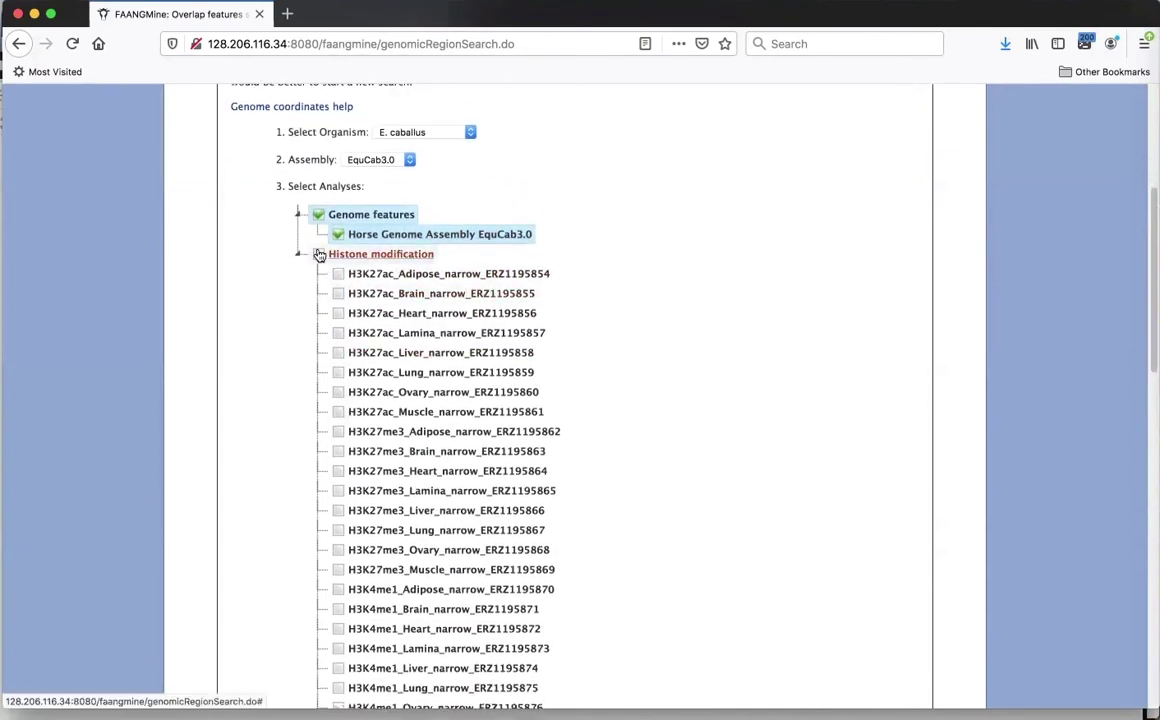
pyautogui.click(319, 256)
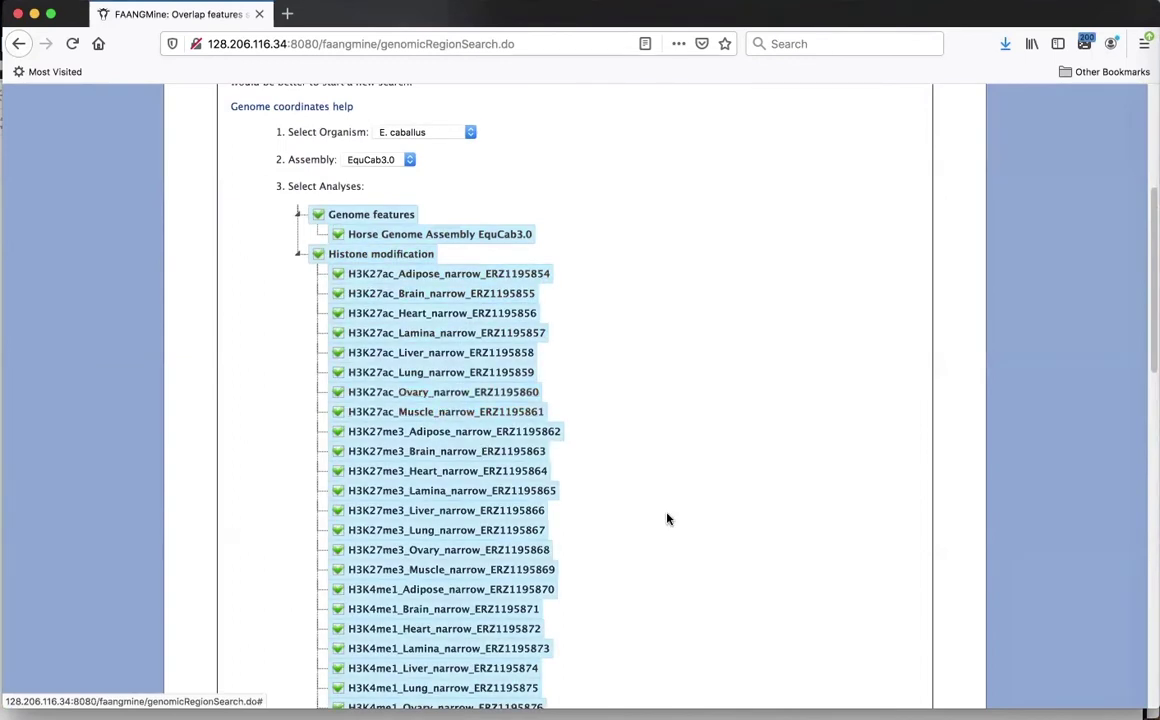
pyautogui.scroll(-10, 665, 518)
pyautogui.scroll(-2, 668, 518)
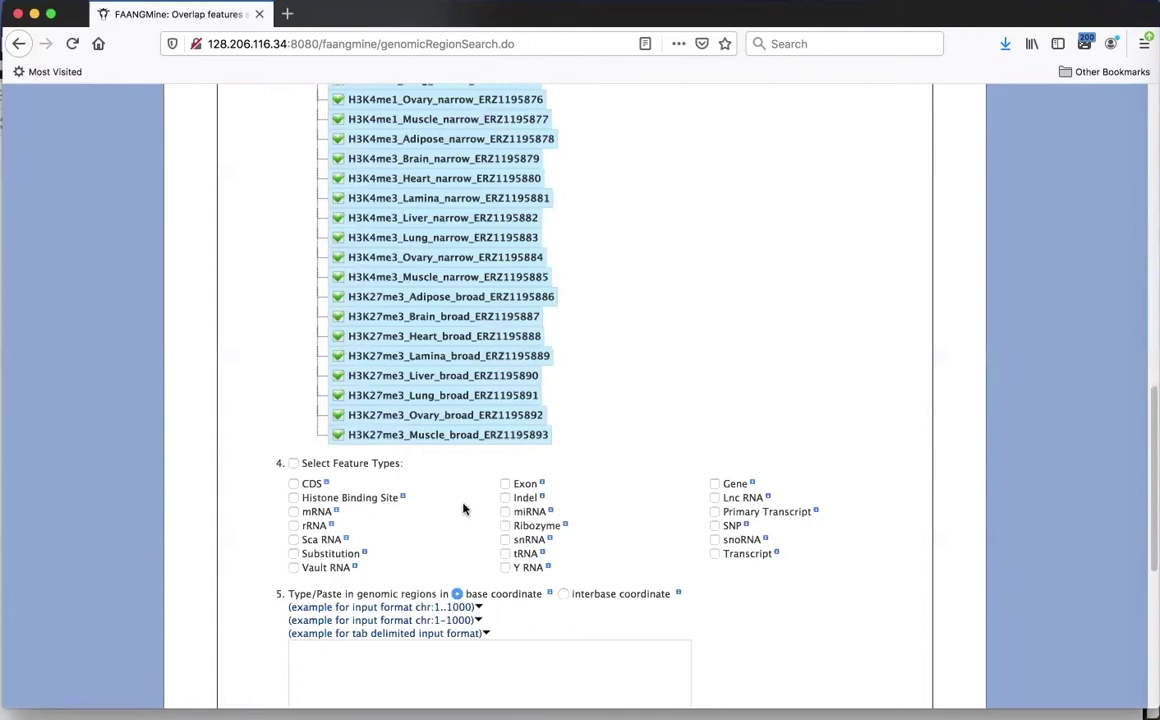
# Deselect the Genome features analyses, keeping only Histone modification, and review the feature types offered
pyautogui.scroll(15, 624, 480)
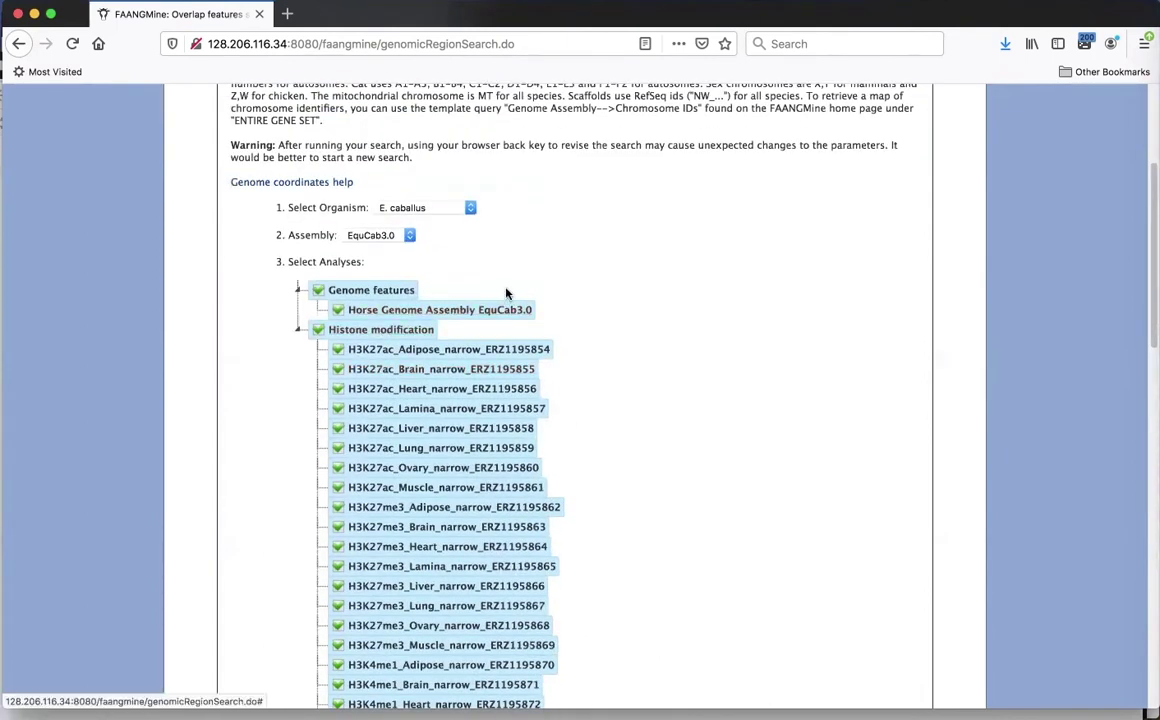
pyautogui.click(323, 292)
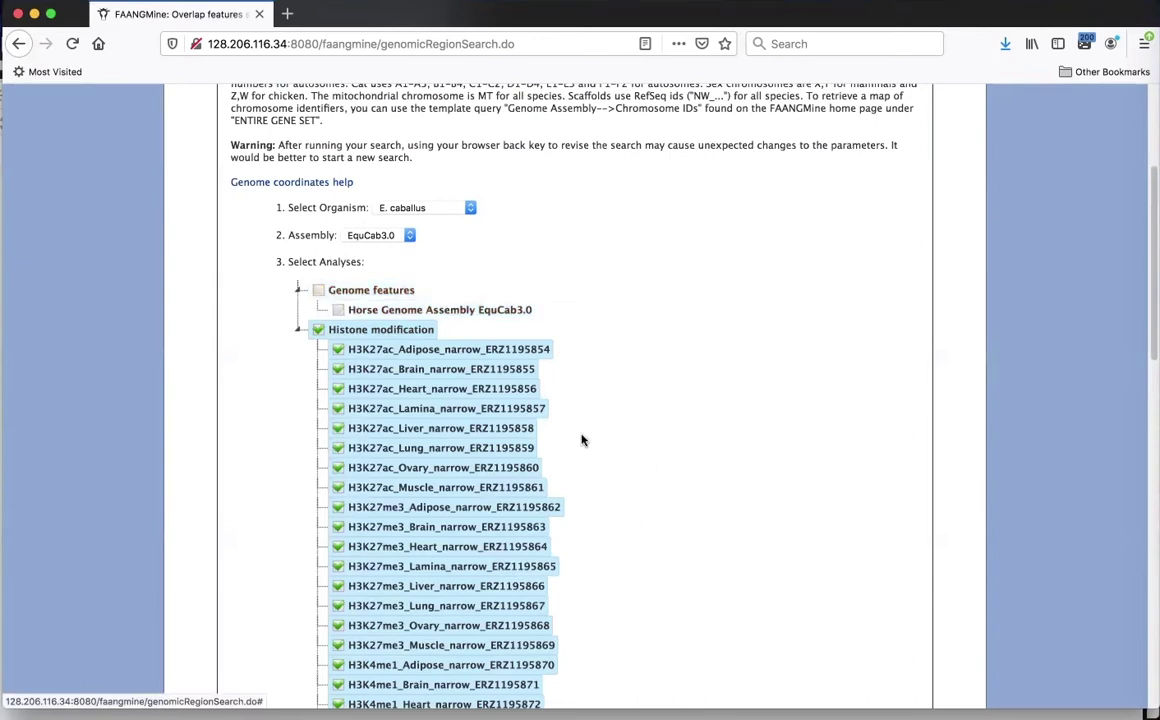
pyautogui.scroll(-5, 582, 440)
pyautogui.scroll(-7, 582, 440)
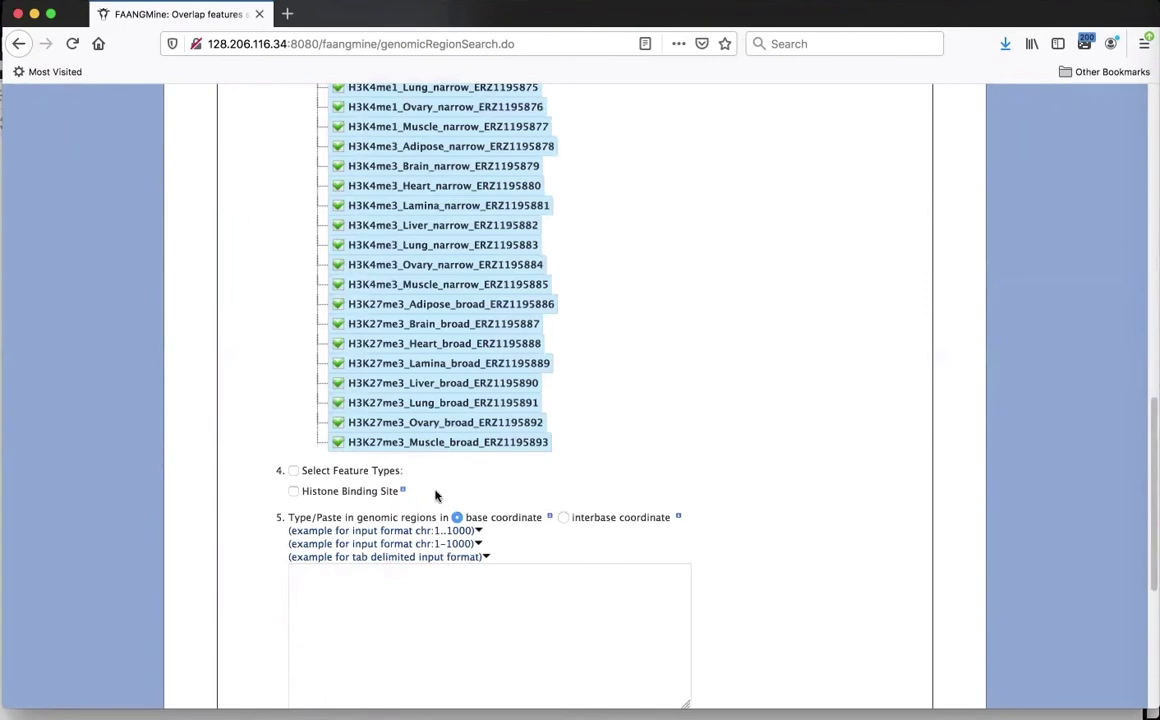
pyautogui.scroll(-1, 408, 450)
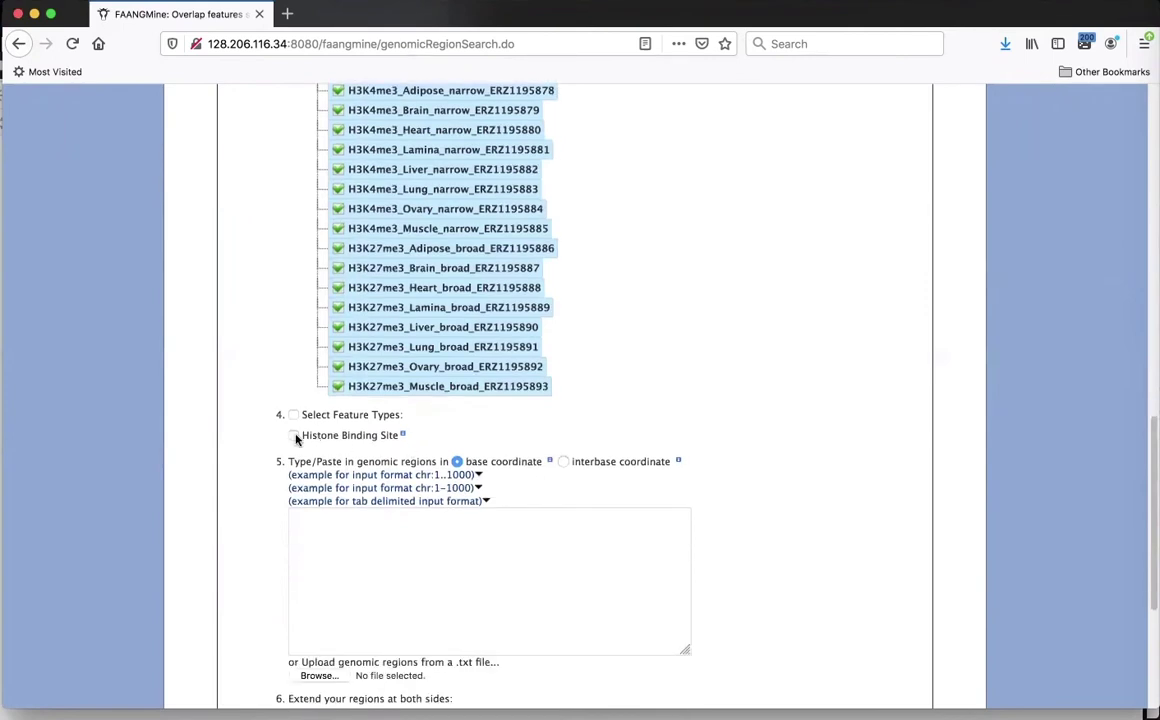
# Select Histone Binding Site as the feature type for the genomic regions search
pyautogui.scroll(-1, 680, 440)
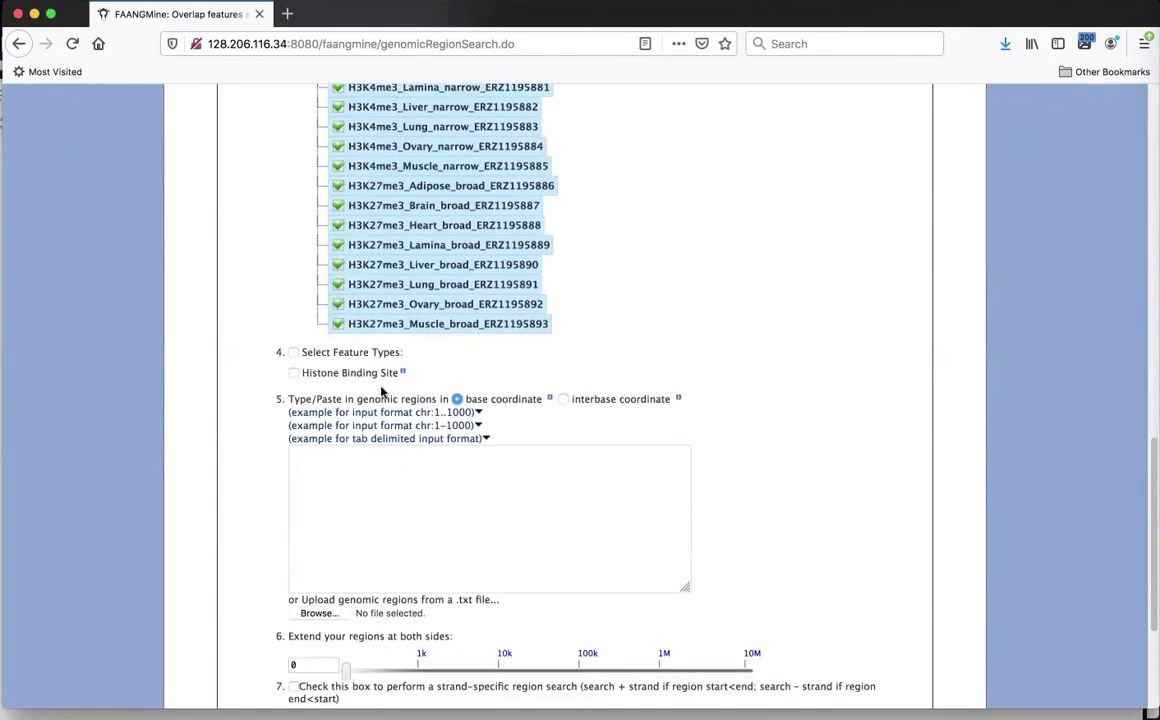
pyautogui.click(293, 374)
pyautogui.scroll(-1, 497, 518)
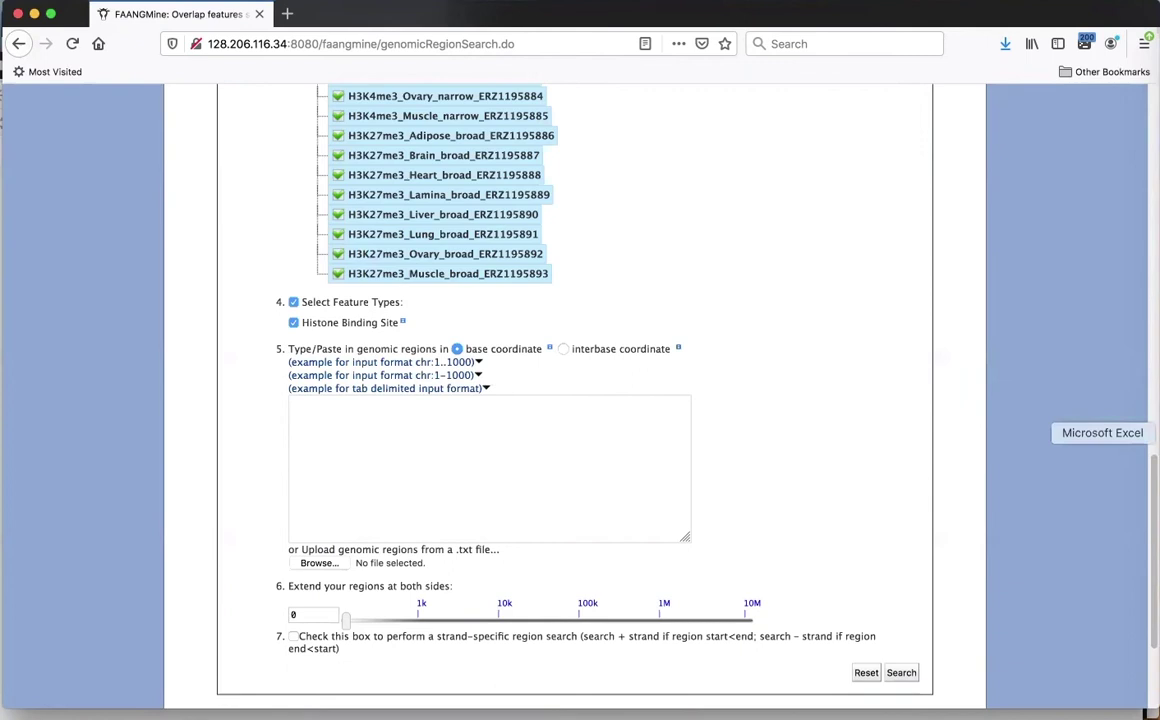
# Switch to the horse_snp_locations workbook in Excel and widen column A to fit the full SNP IDs
pyautogui.click(1150, 432)
pyautogui.click(395, 8)
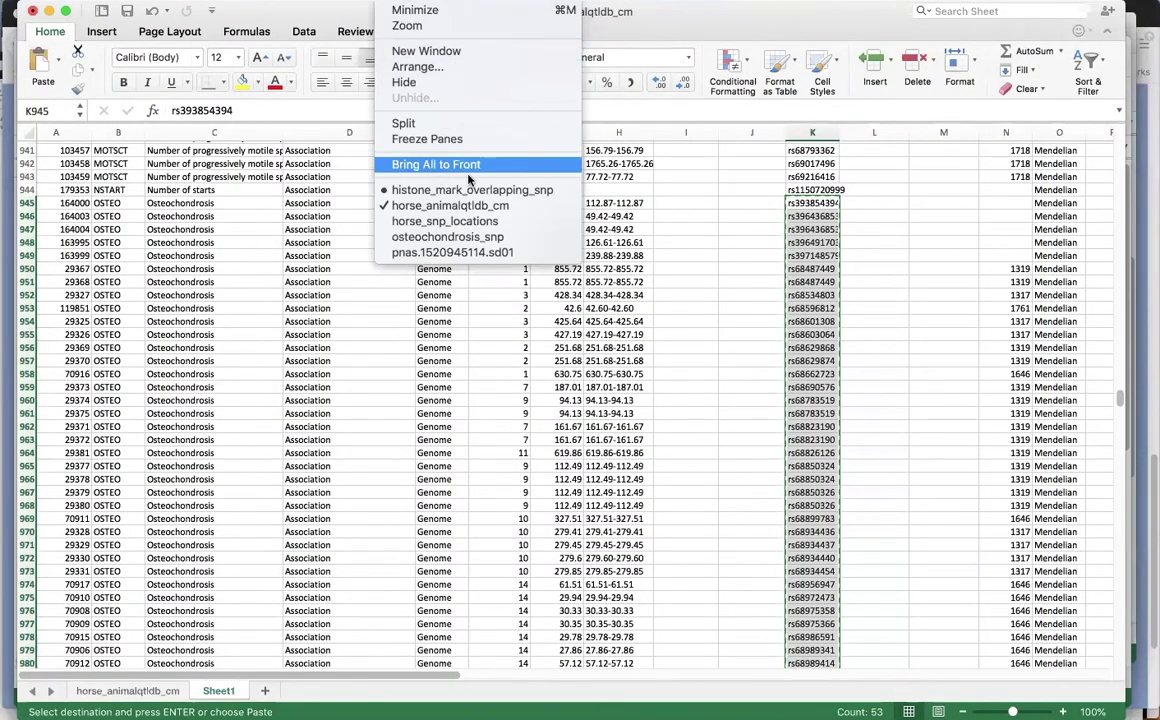
pyautogui.click(474, 224)
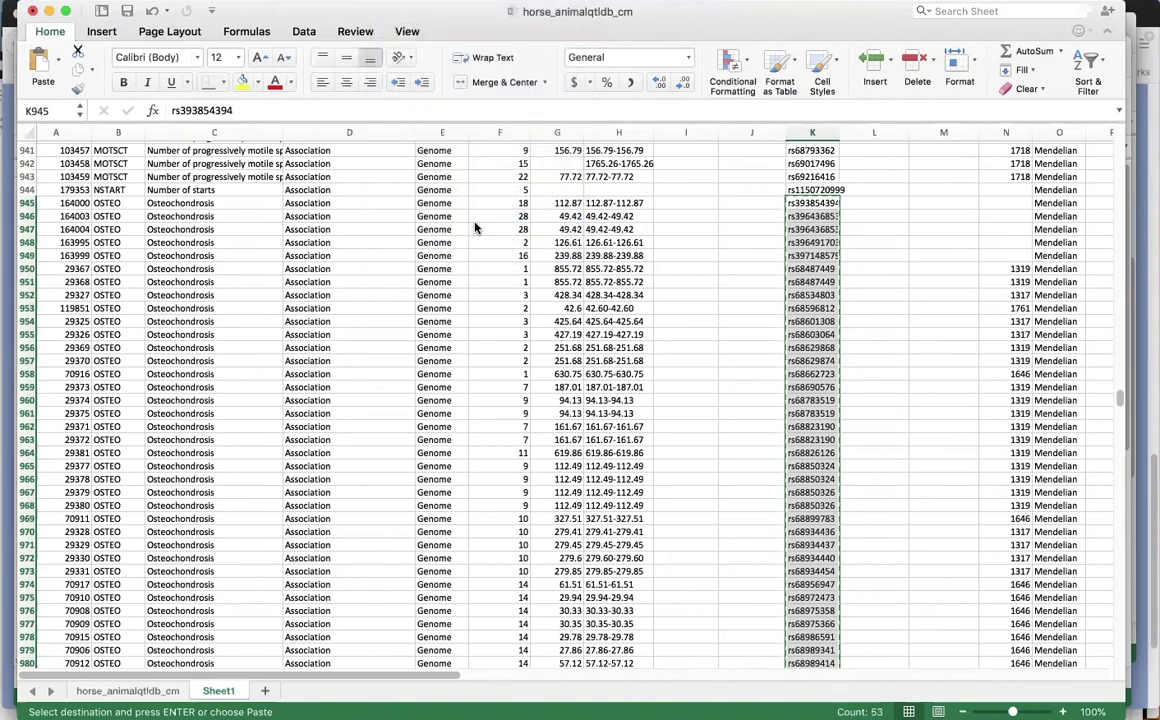
pyautogui.scroll(5, 474, 214)
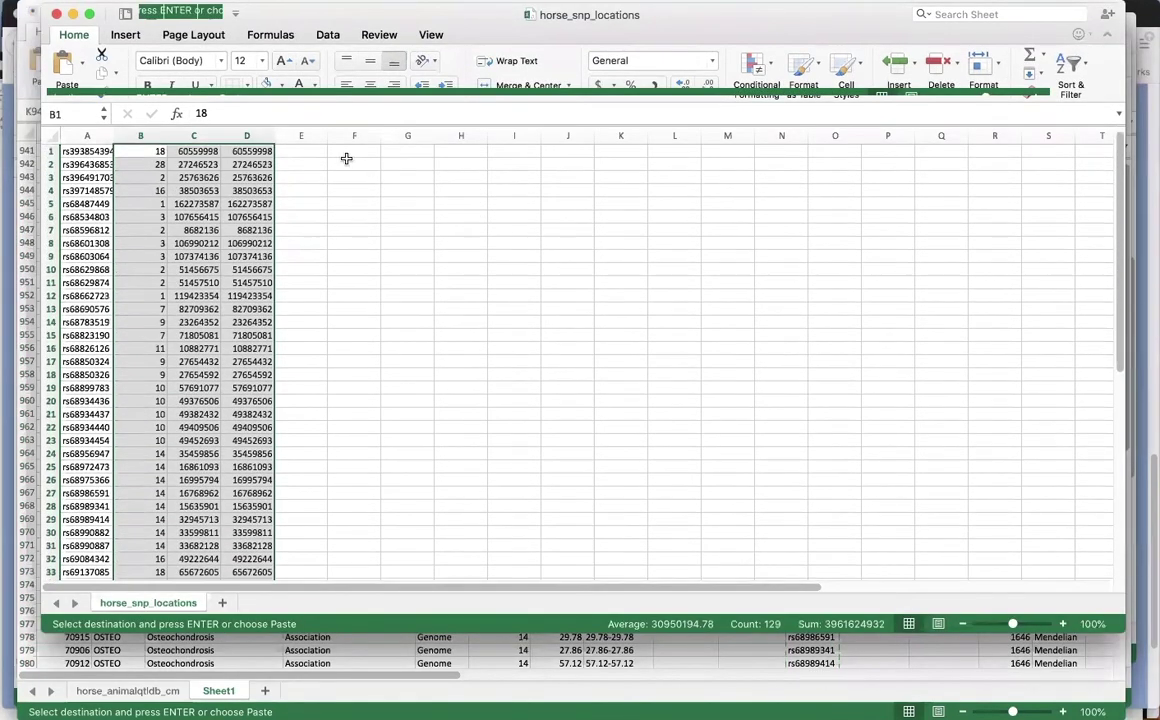
pyautogui.moveTo(112, 134); pyautogui.dragTo(121, 134)
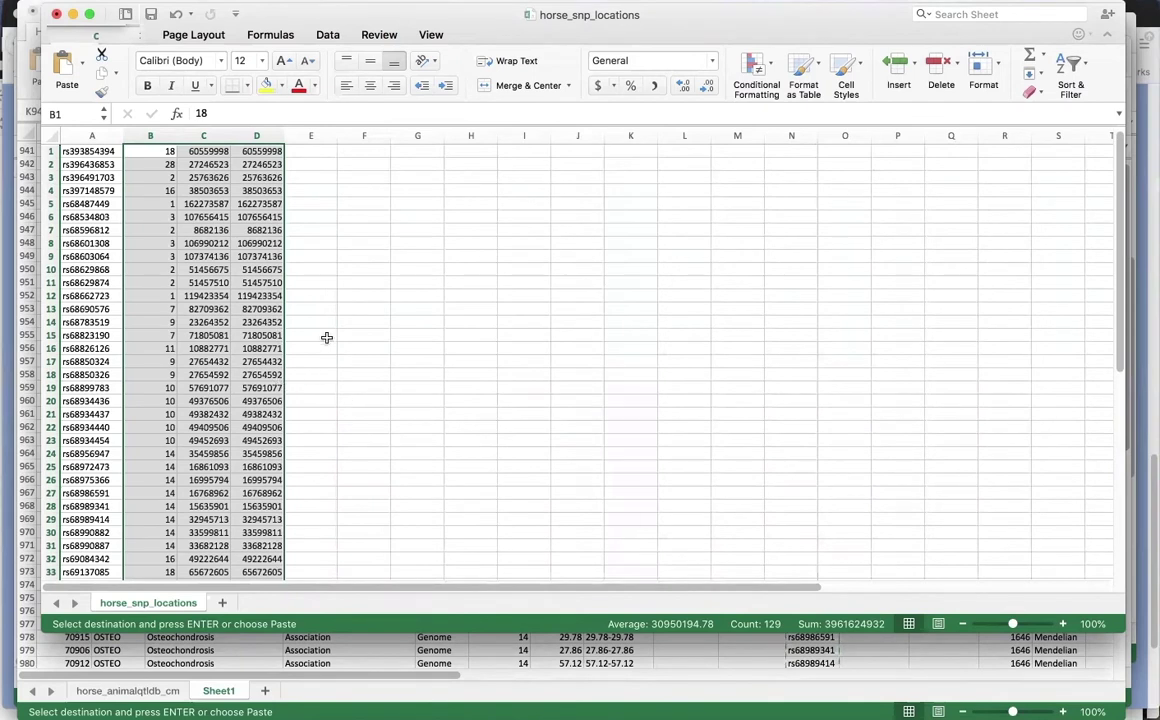
# Copy the selected chromosome and position values in columns B to D and paste them as the genomic regions in FAANGMine
pyautogui.click(142, 1)
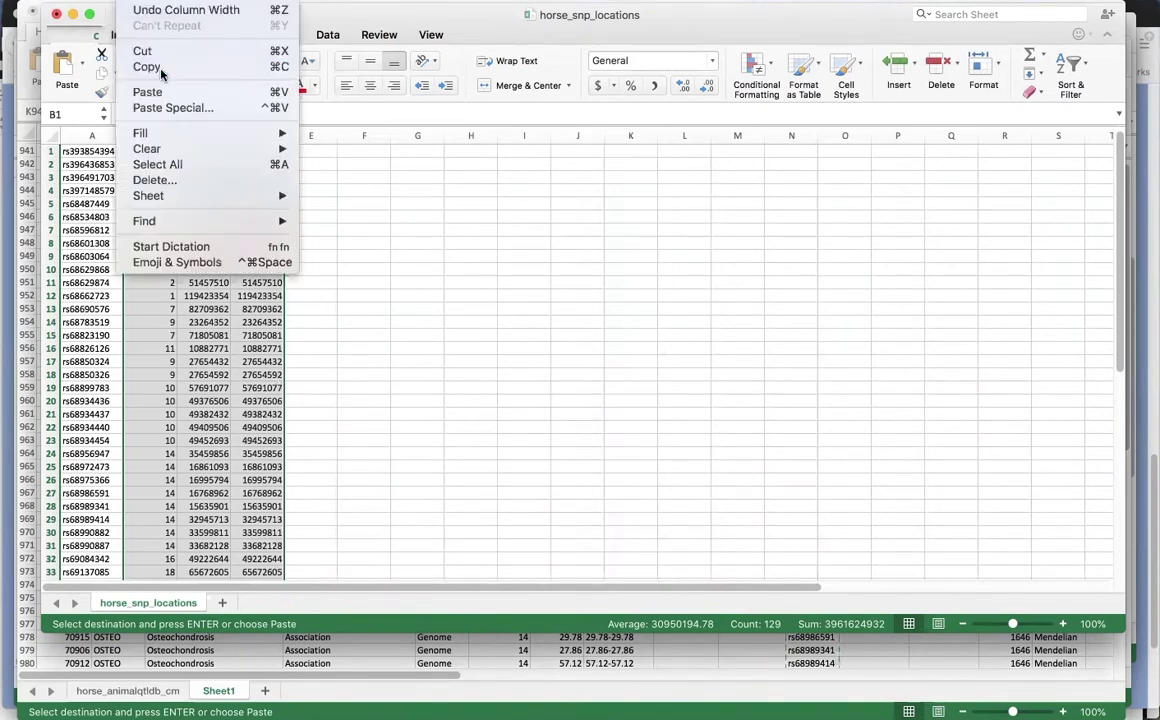
pyautogui.click(160, 70)
pyautogui.click(1153, 192)
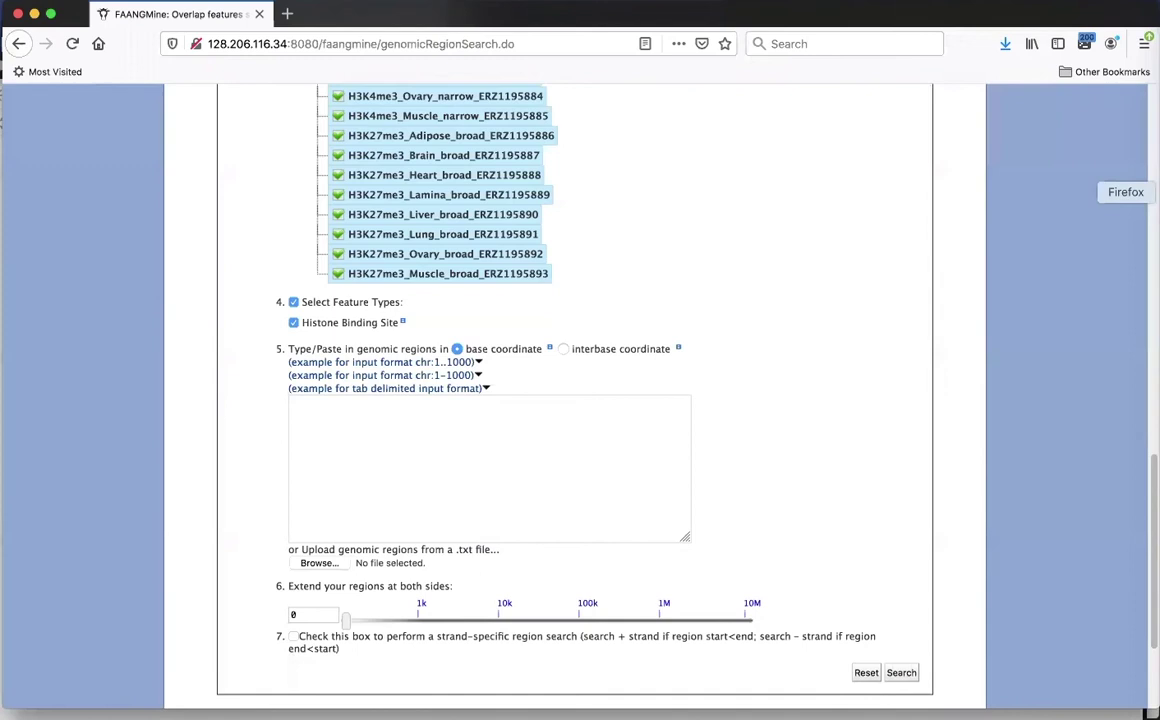
pyautogui.click(419, 419)
pyautogui.press('super+v')
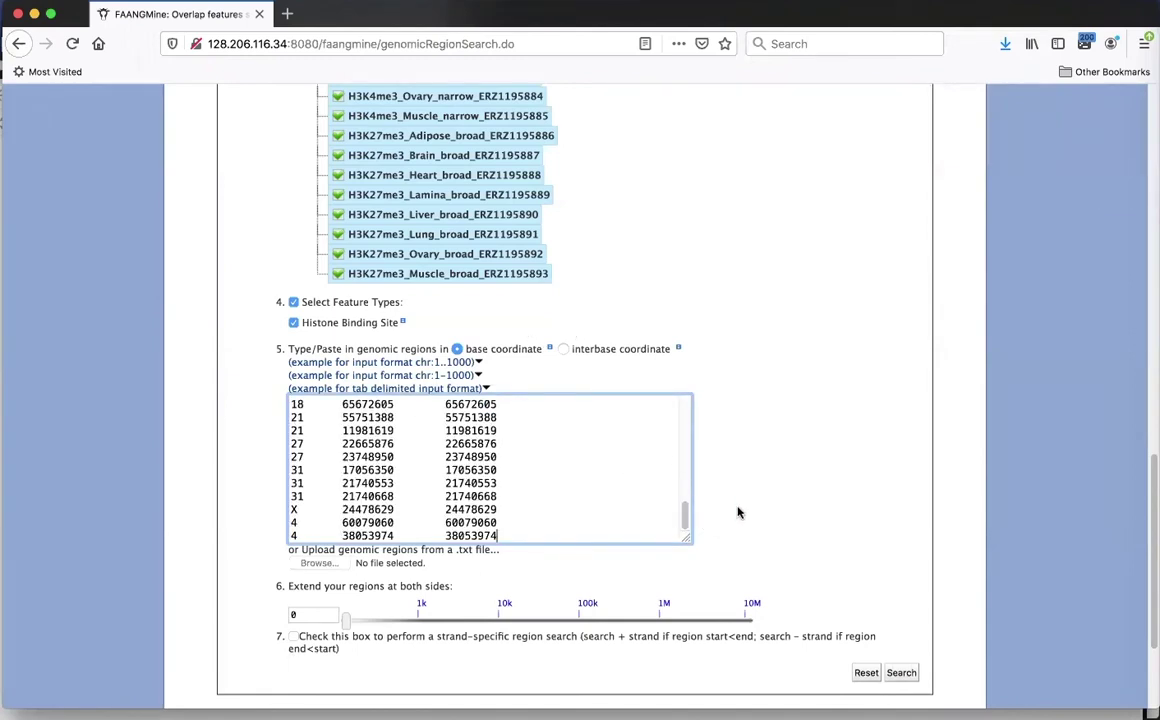
# Run the genomic regions search and set the results page size to 50
pyautogui.scroll(-2, 738, 513)
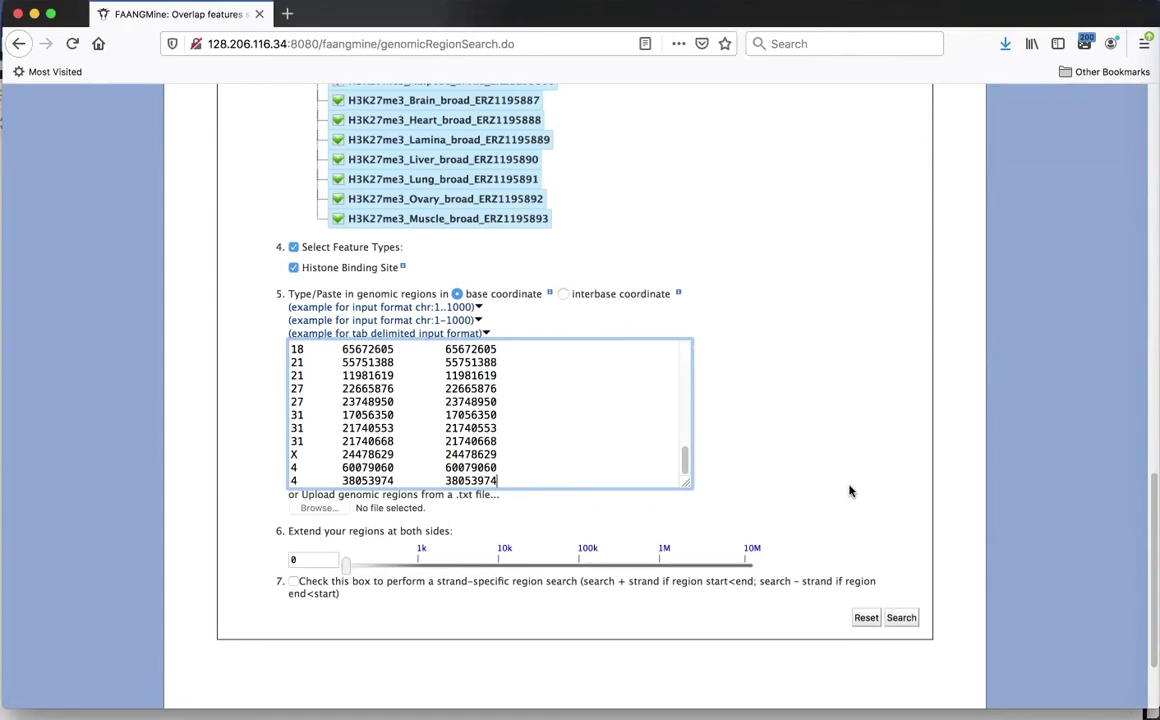
pyautogui.scroll(-2, 850, 491)
pyautogui.click(901, 550)
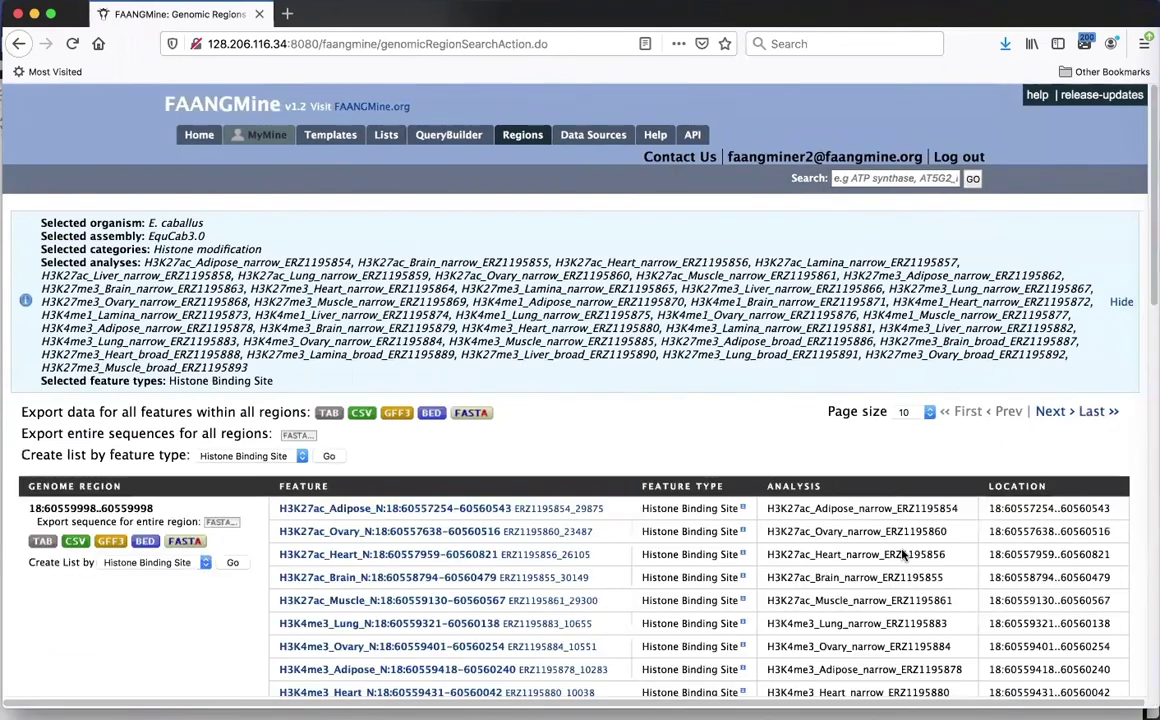
pyautogui.scroll(-5, 821, 480)
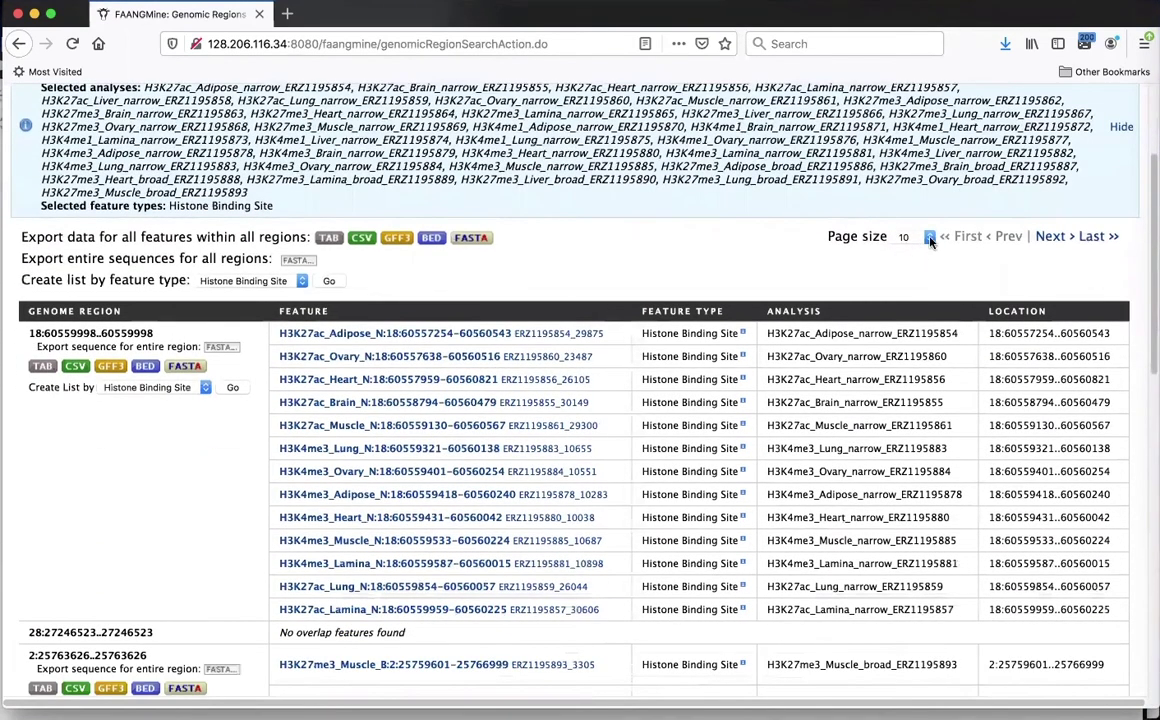
pyautogui.click(930, 237)
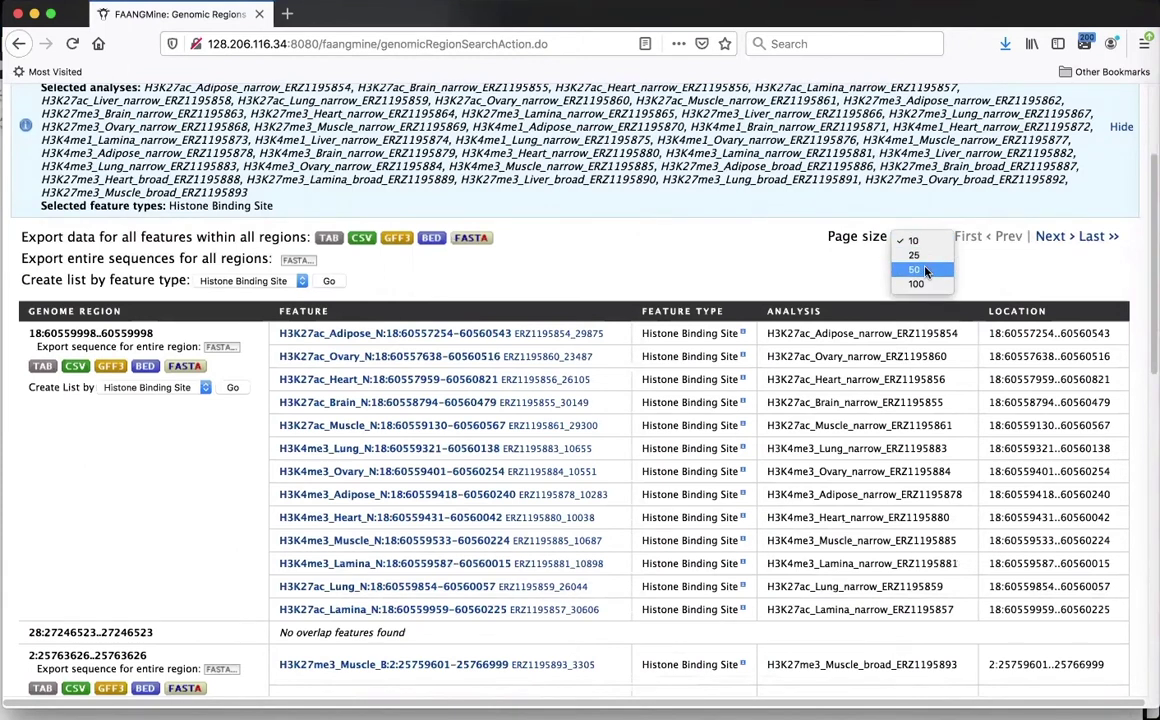
pyautogui.click(925, 271)
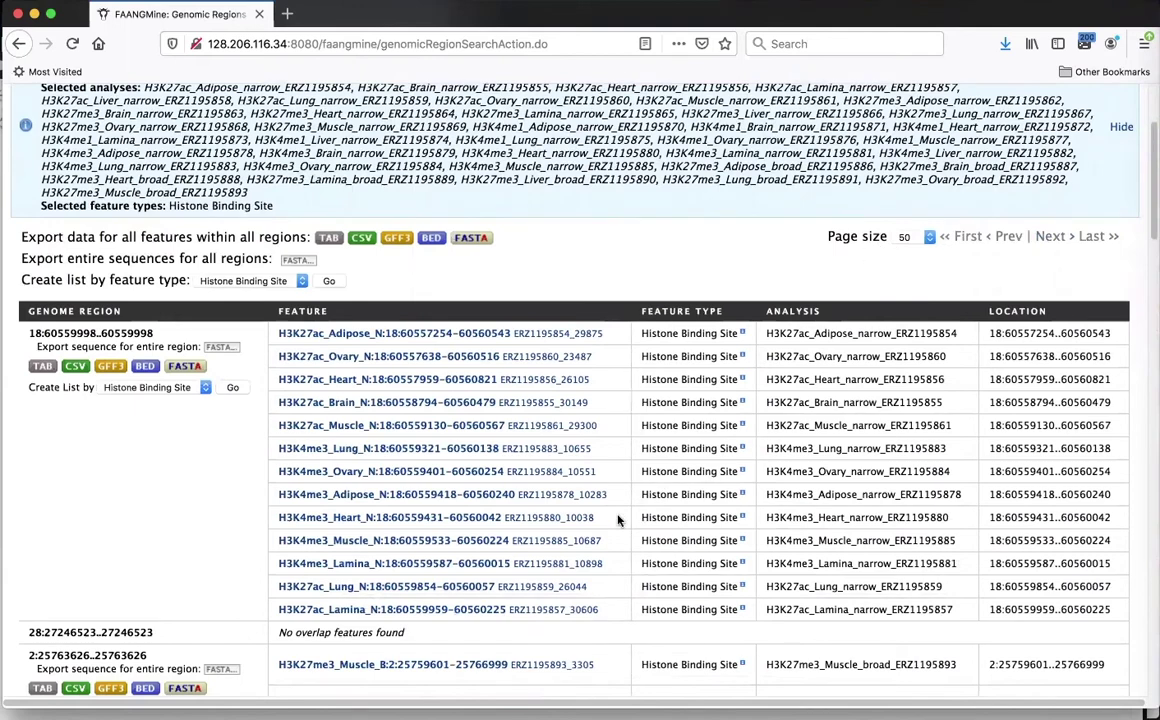
pyautogui.scroll(-1, 614, 252)
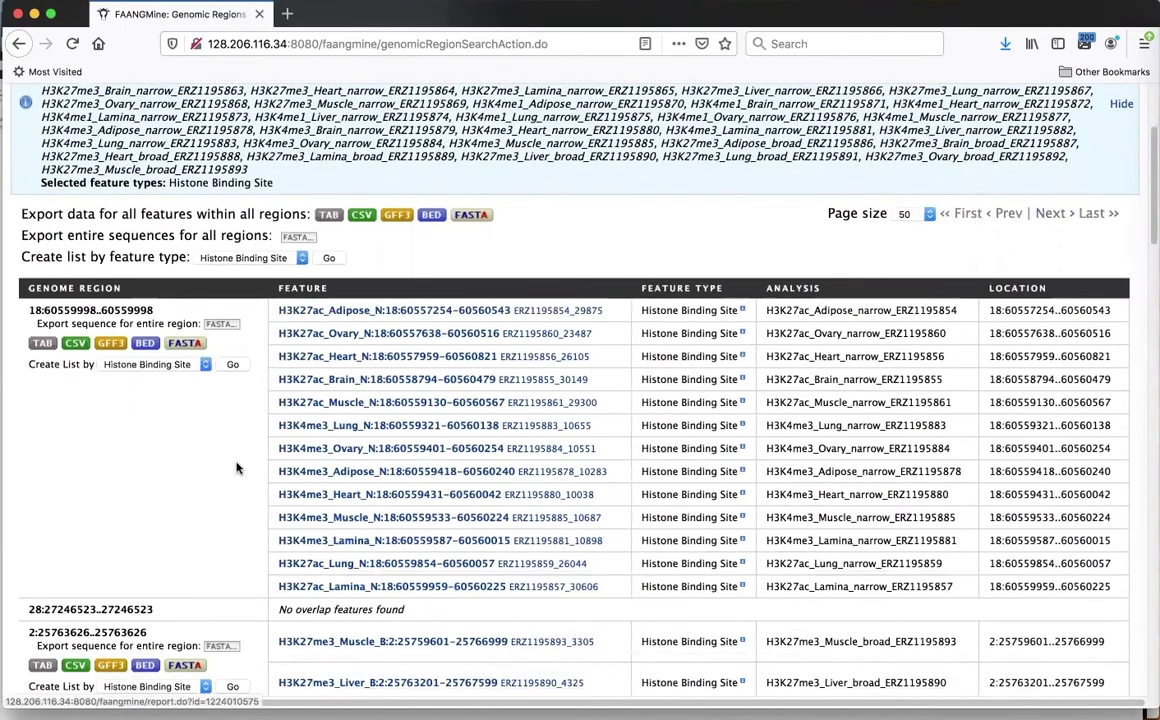
pyautogui.scroll(-1, 237, 466)
pyautogui.scroll(-1, 205, 440)
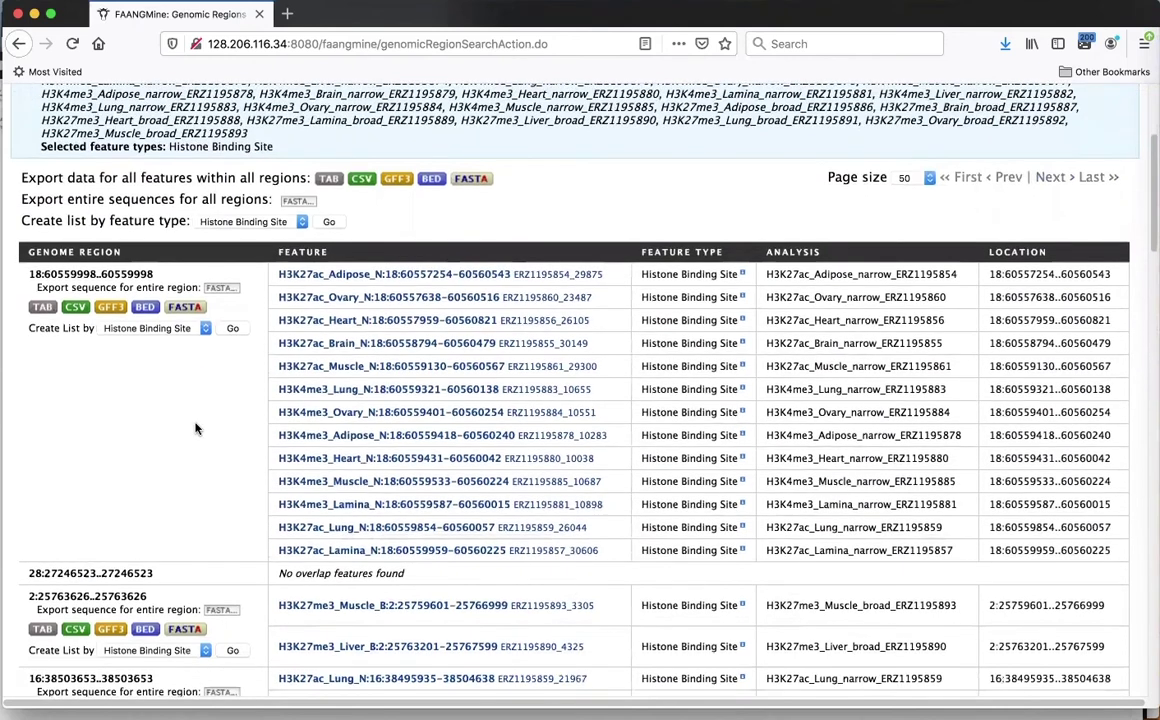
pyautogui.scroll(-1, 196, 428)
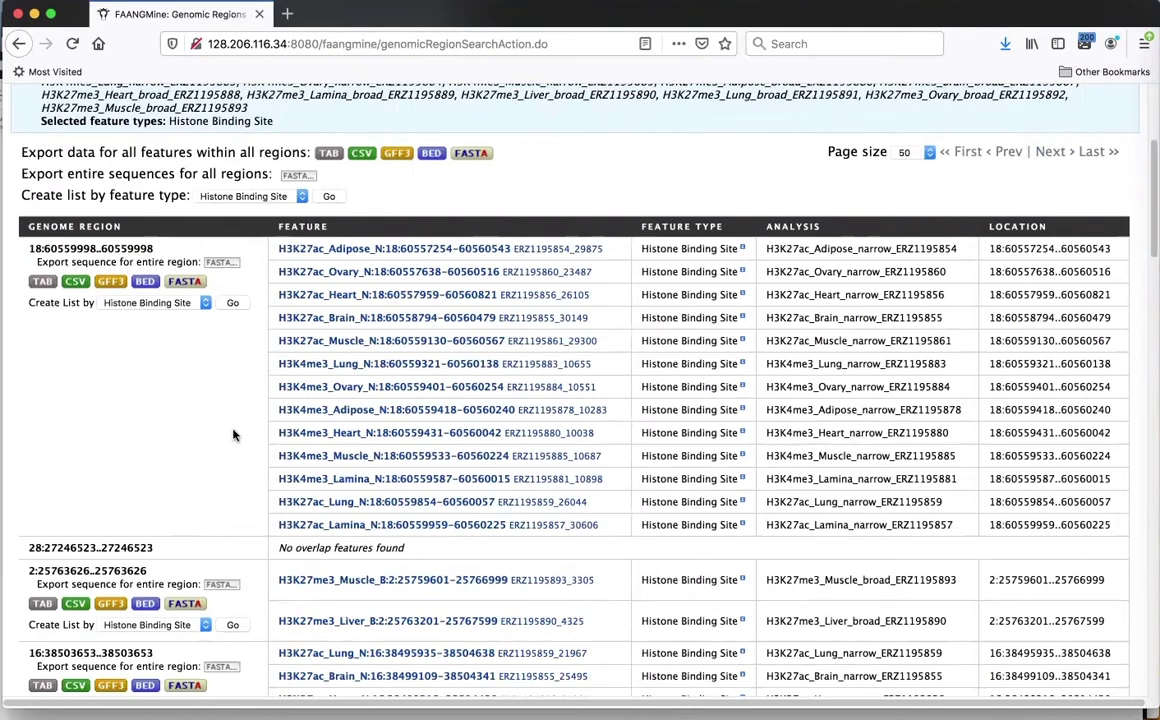
# Try the TAB export of all features within all regions, cancel the download, and look further through the results
pyautogui.scroll(3, 233, 434)
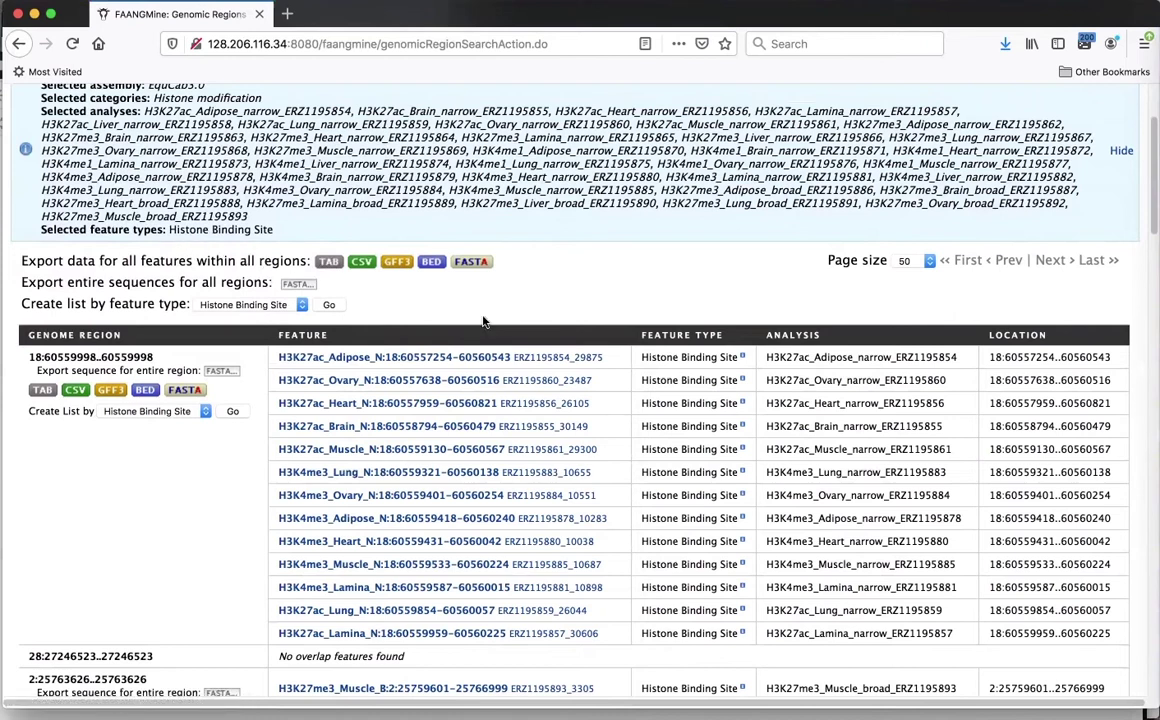
pyautogui.click(331, 266)
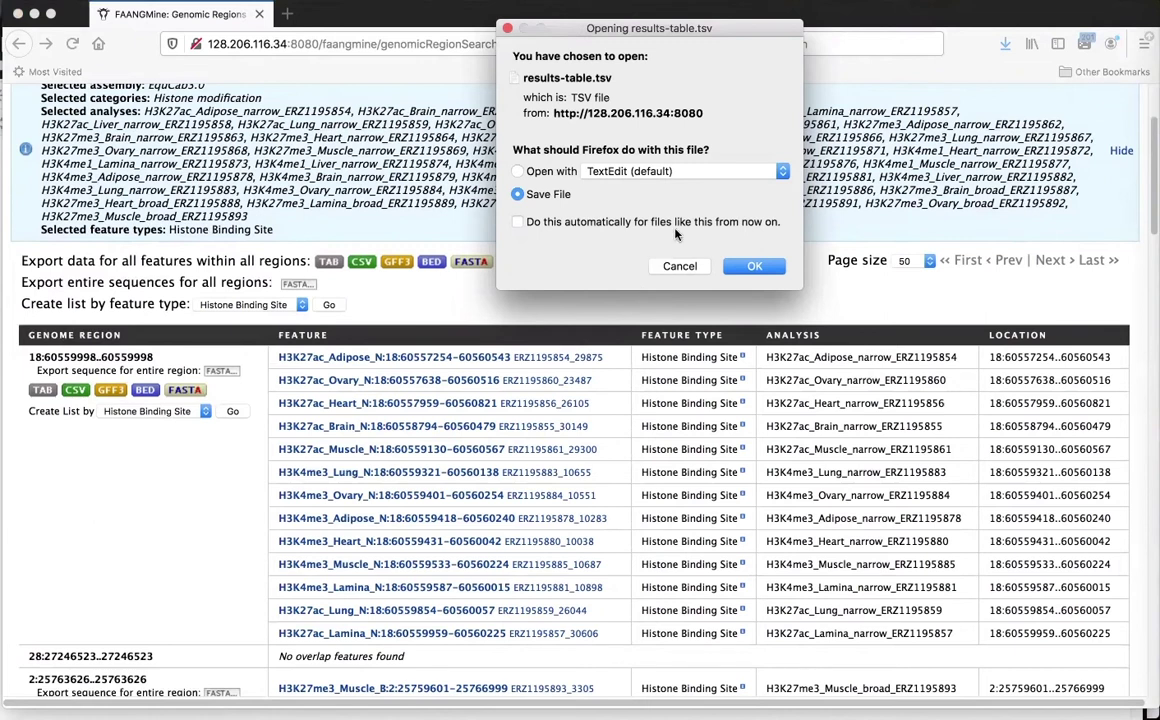
pyautogui.click(679, 267)
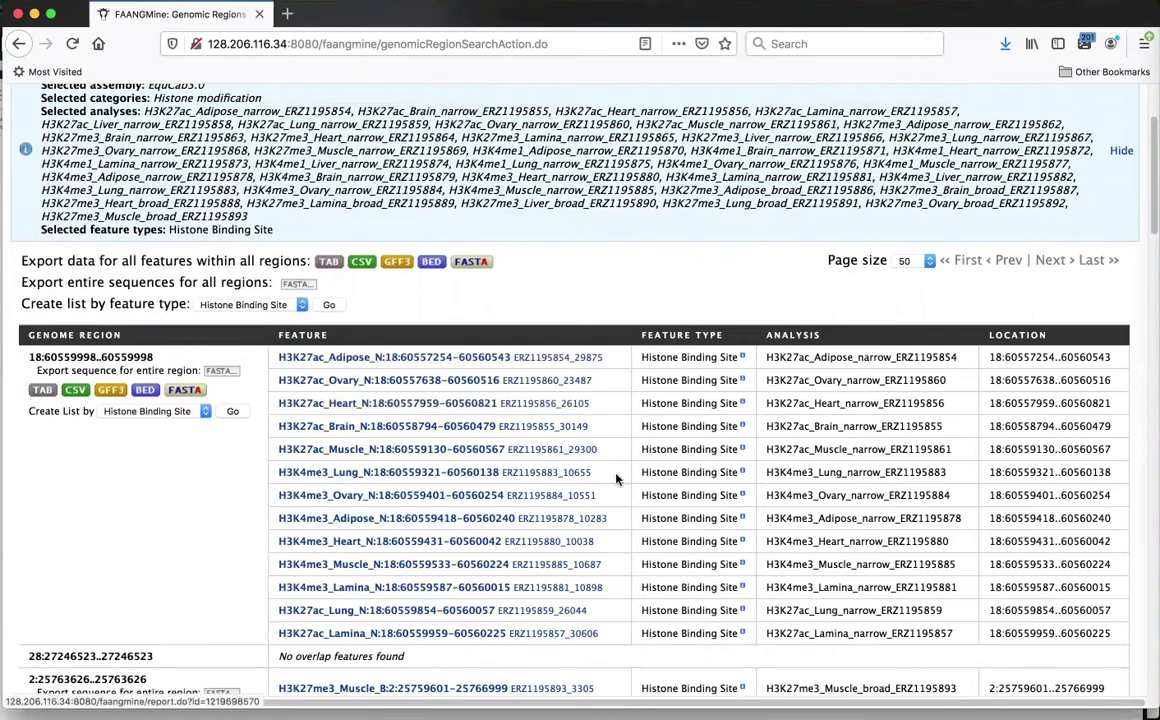
pyautogui.scroll(-2, 645, 567)
pyautogui.scroll(-5, 645, 588)
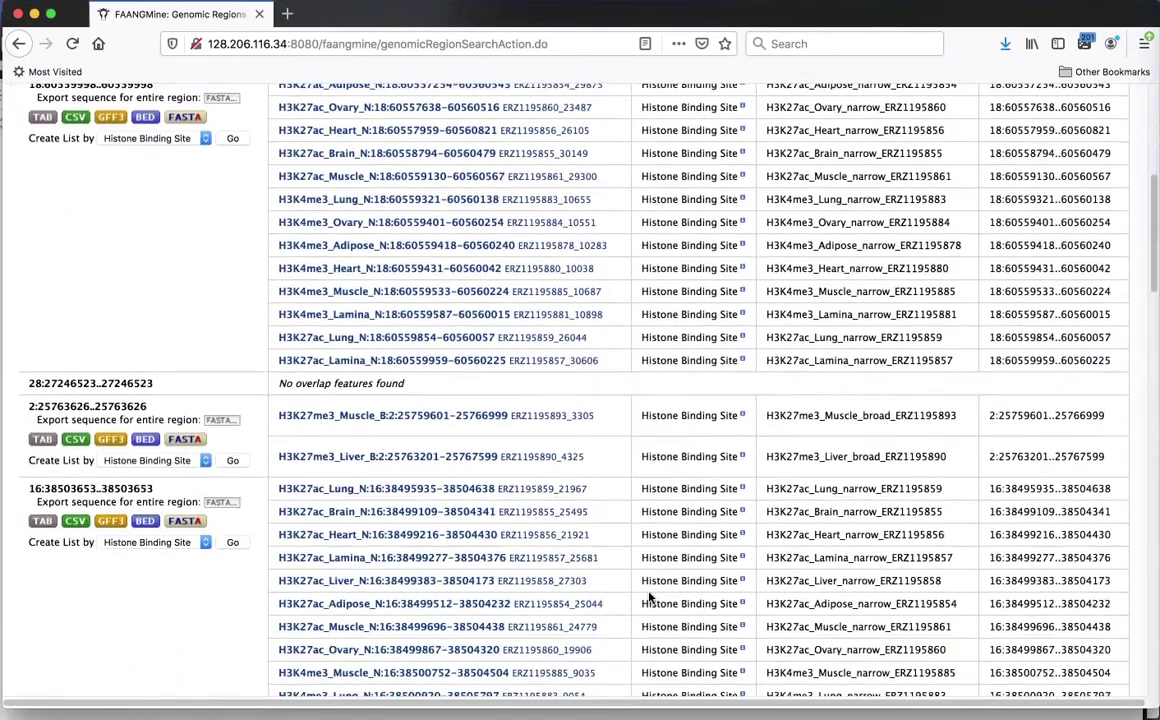
# Create a Histone Binding Site list from the features overlapping region 14:32945713..32945713 in the search results
pyautogui.scroll(-4, 648, 597)
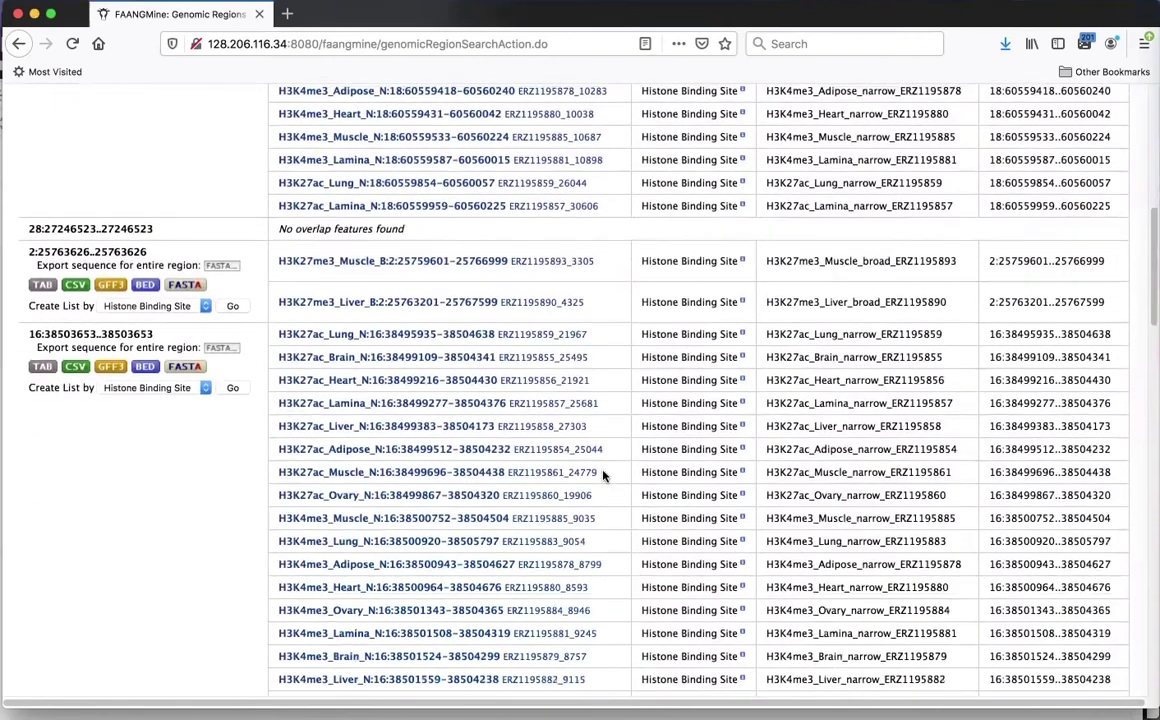
pyautogui.scroll(-2, 615, 595)
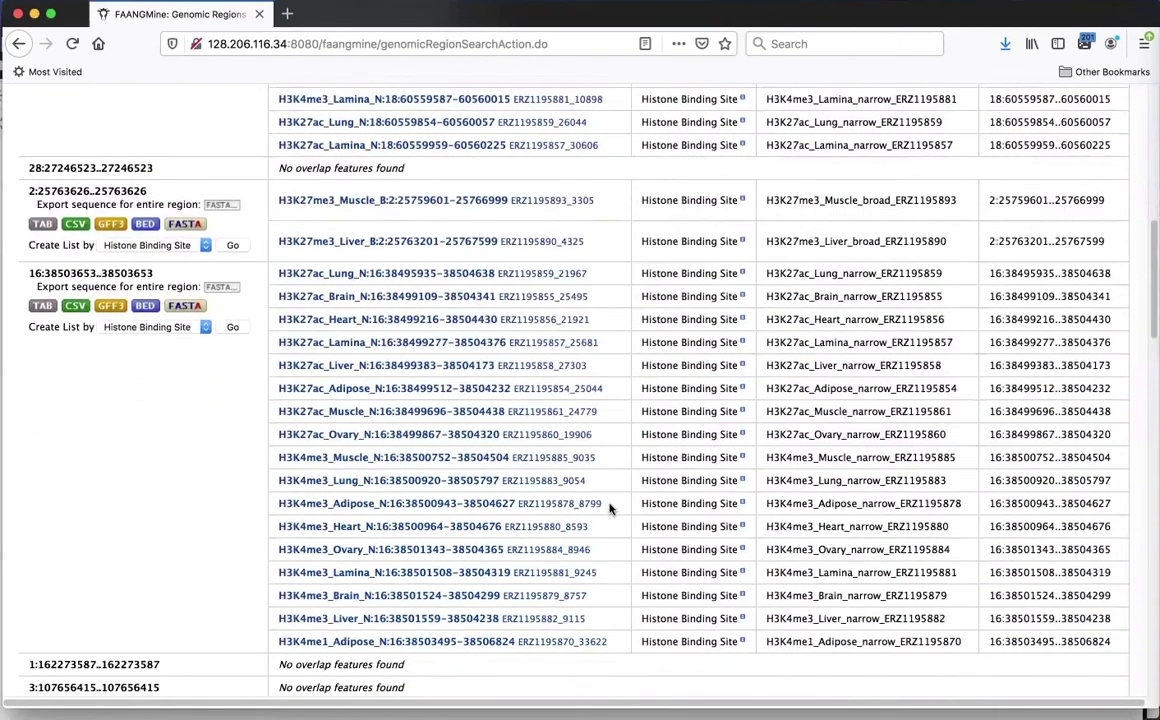
pyautogui.scroll(-4, 610, 509)
pyautogui.scroll(-12, 610, 509)
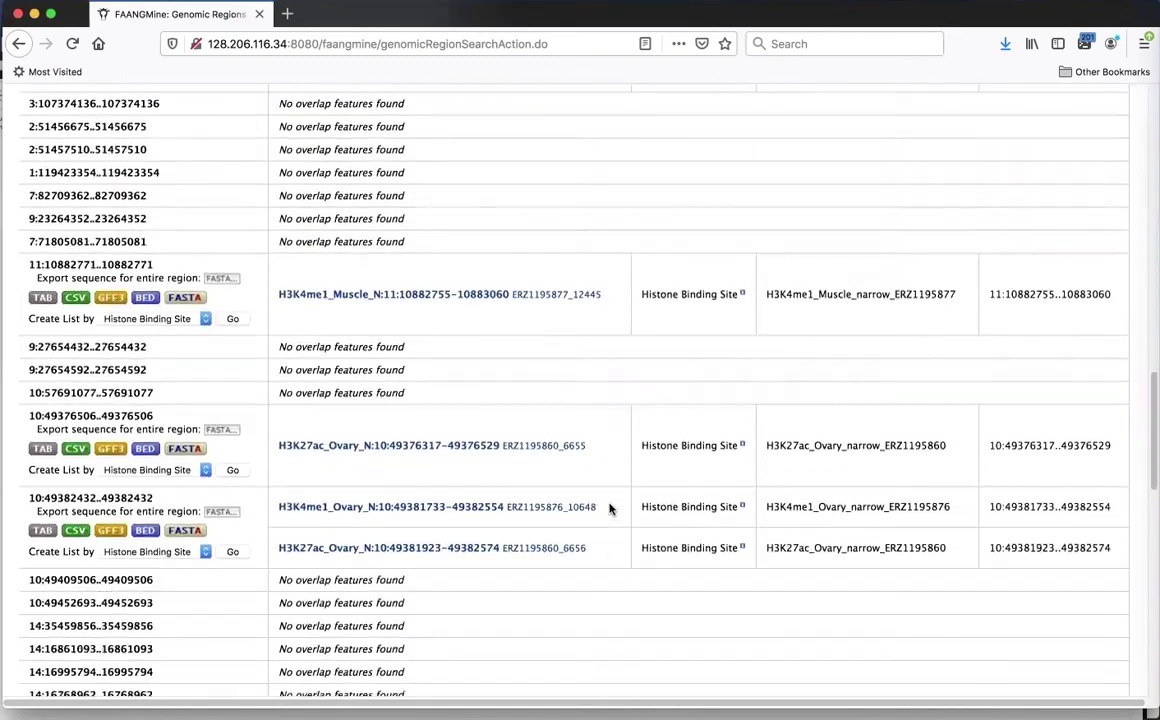
pyautogui.scroll(-7, 610, 509)
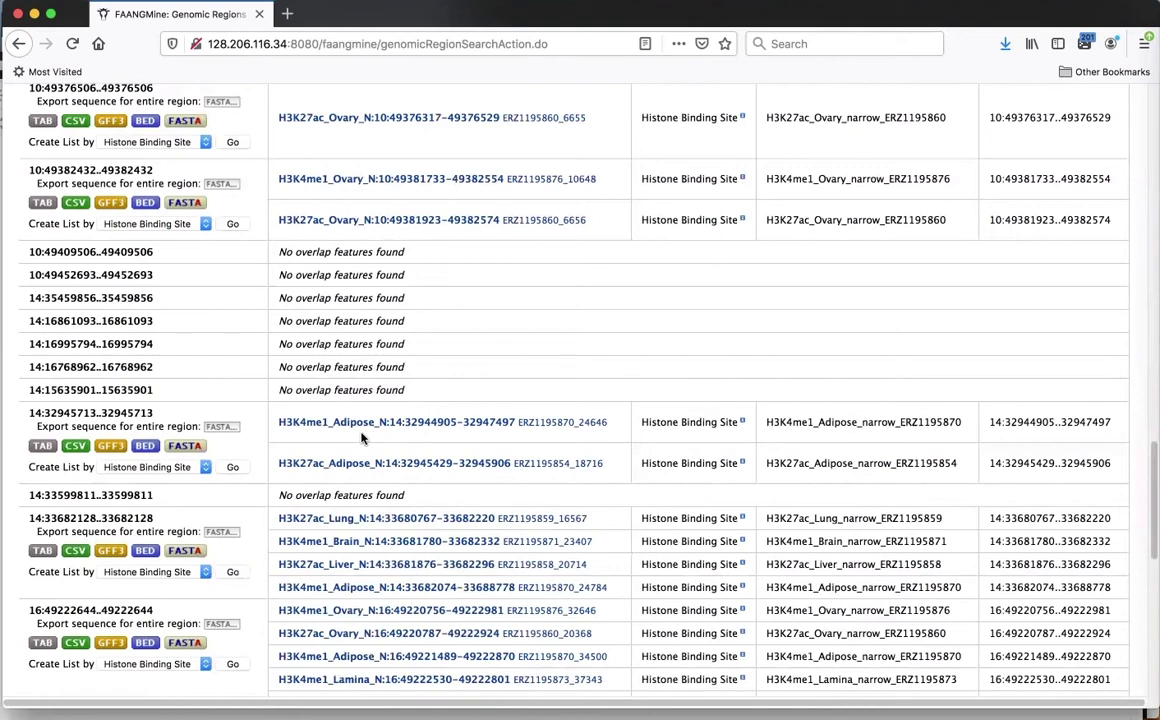
pyautogui.click(232, 468)
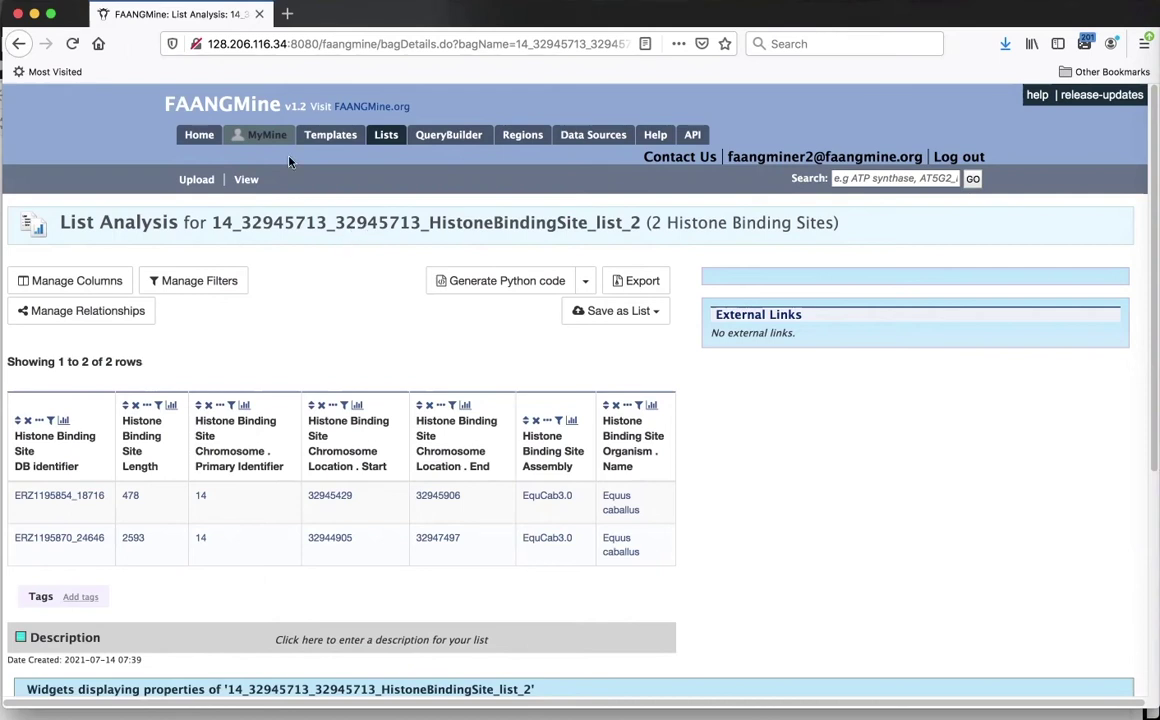
# Sort the account's saved lists newest first and rename the new histone binding site list "histone marks in adipose"
pyautogui.click(262, 137)
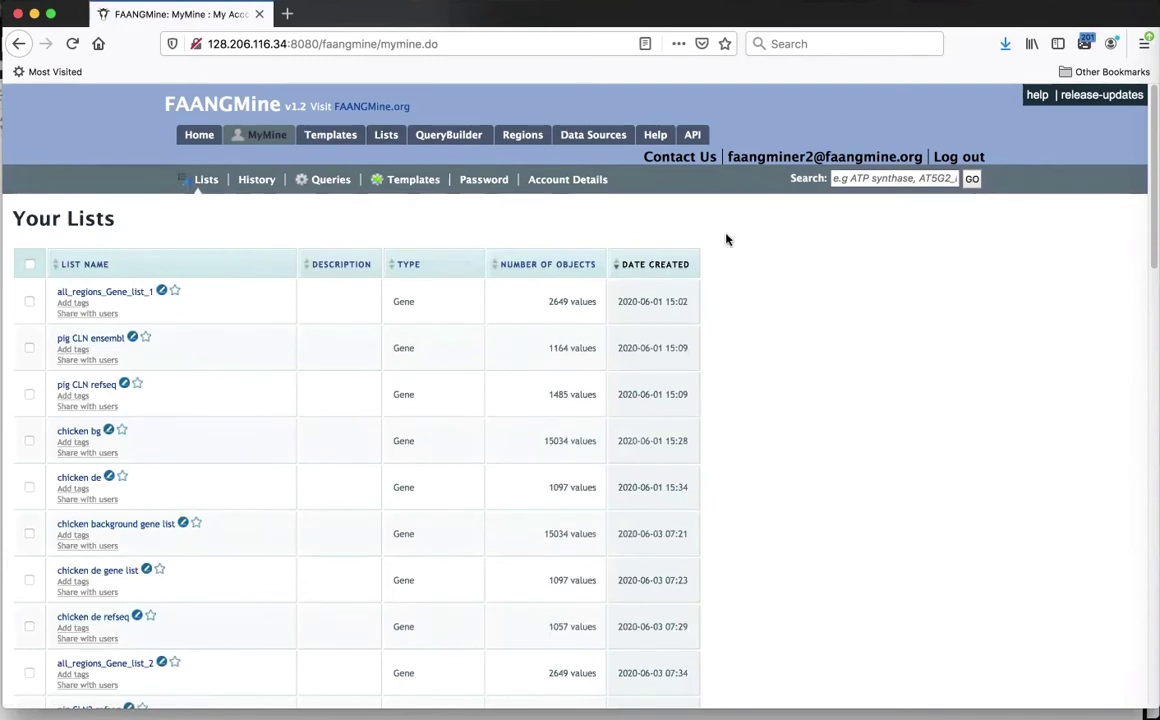
pyautogui.click(641, 267)
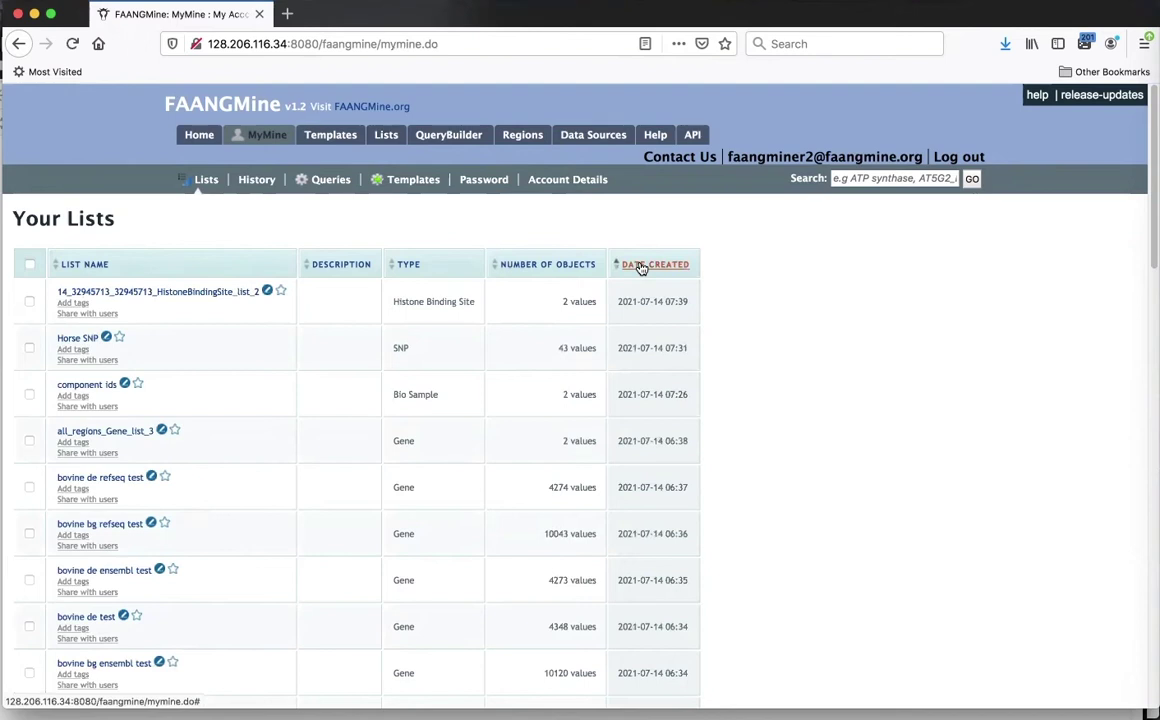
pyautogui.click(268, 292)
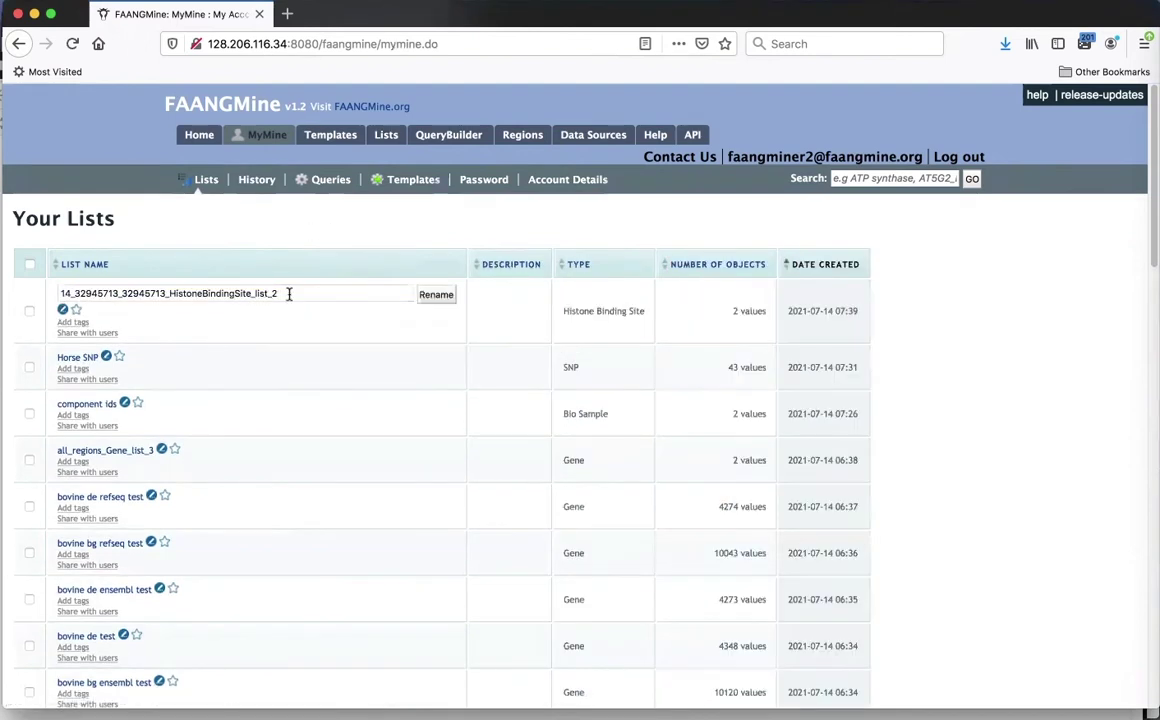
pyautogui.moveTo(289, 293); pyautogui.dragTo(31, 269)
pyautogui.write('Histo')
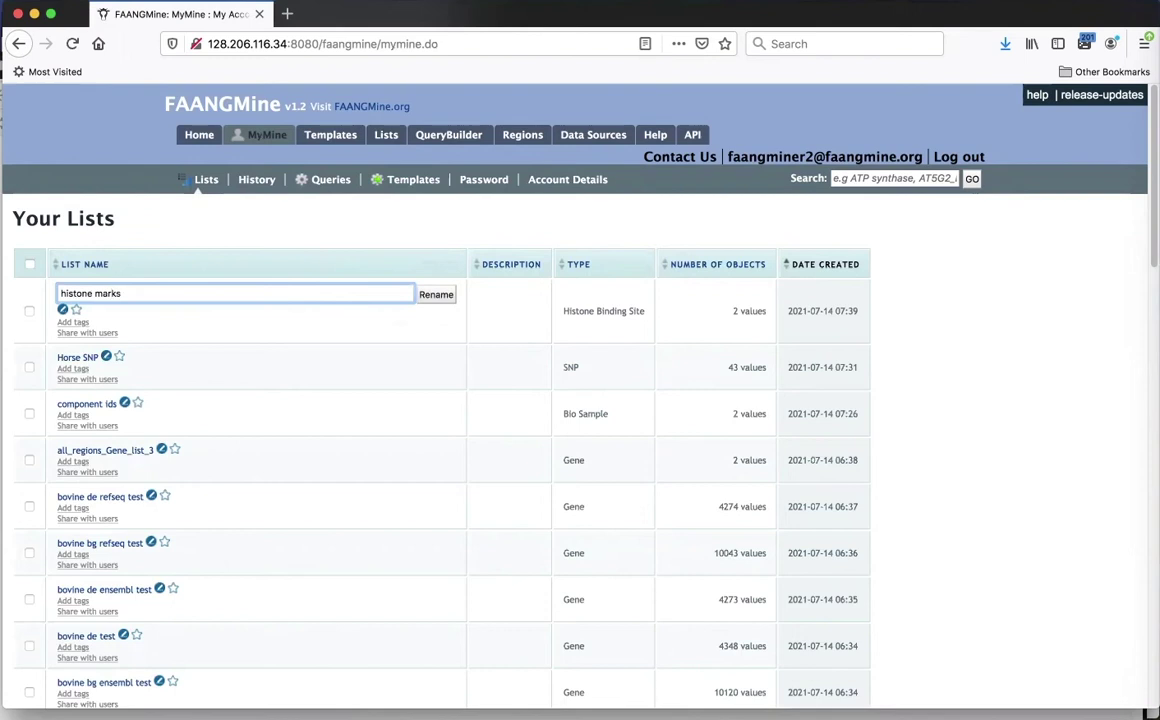
pyautogui.press('BackSpace')
pyautogui.write('pose')
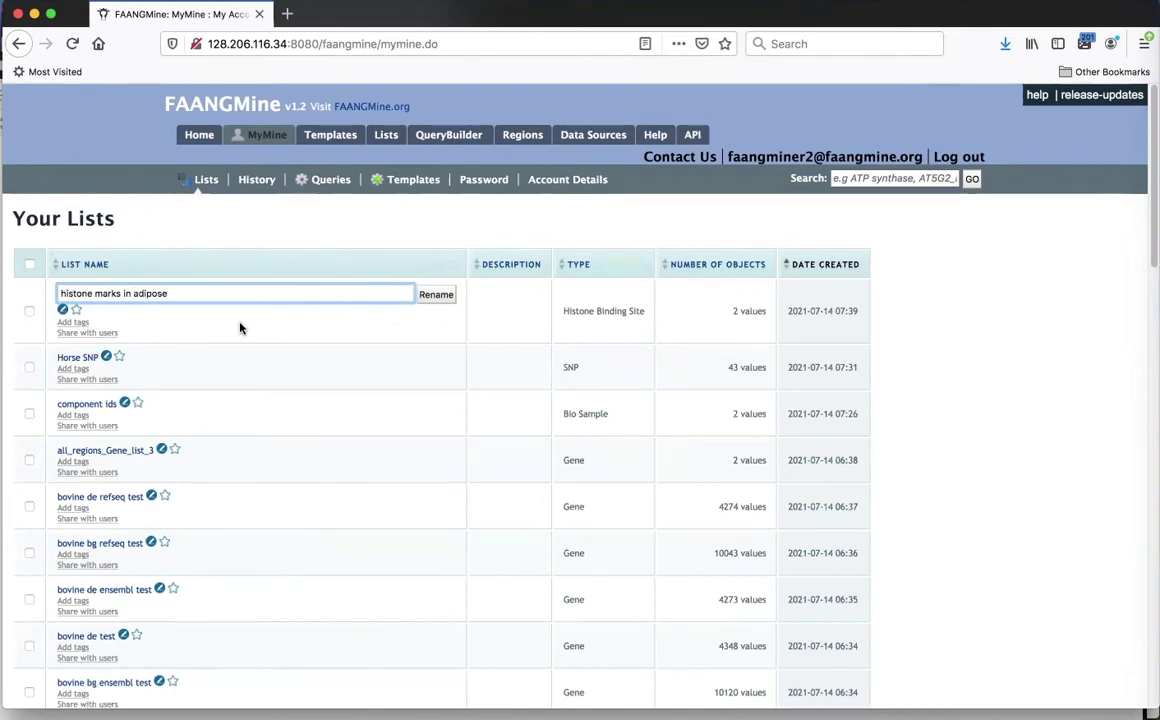
pyautogui.click(435, 295)
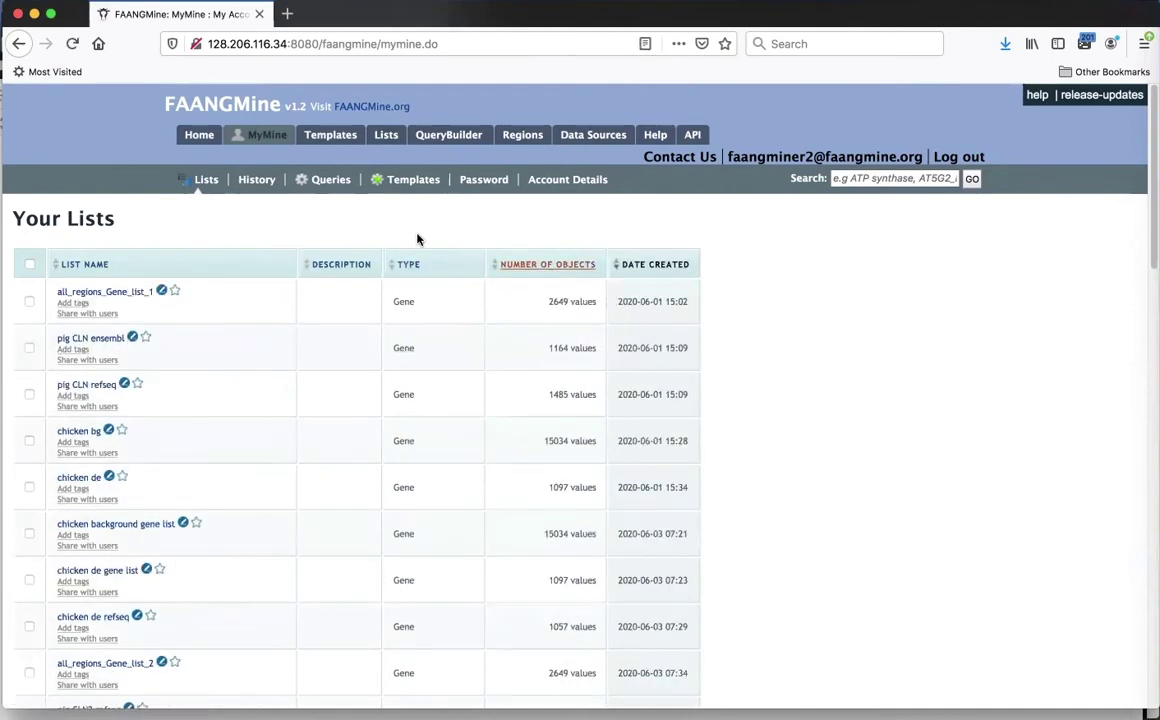
# Open the "histone marks in adipose" list from the overview of saved lists
pyautogui.click(389, 137)
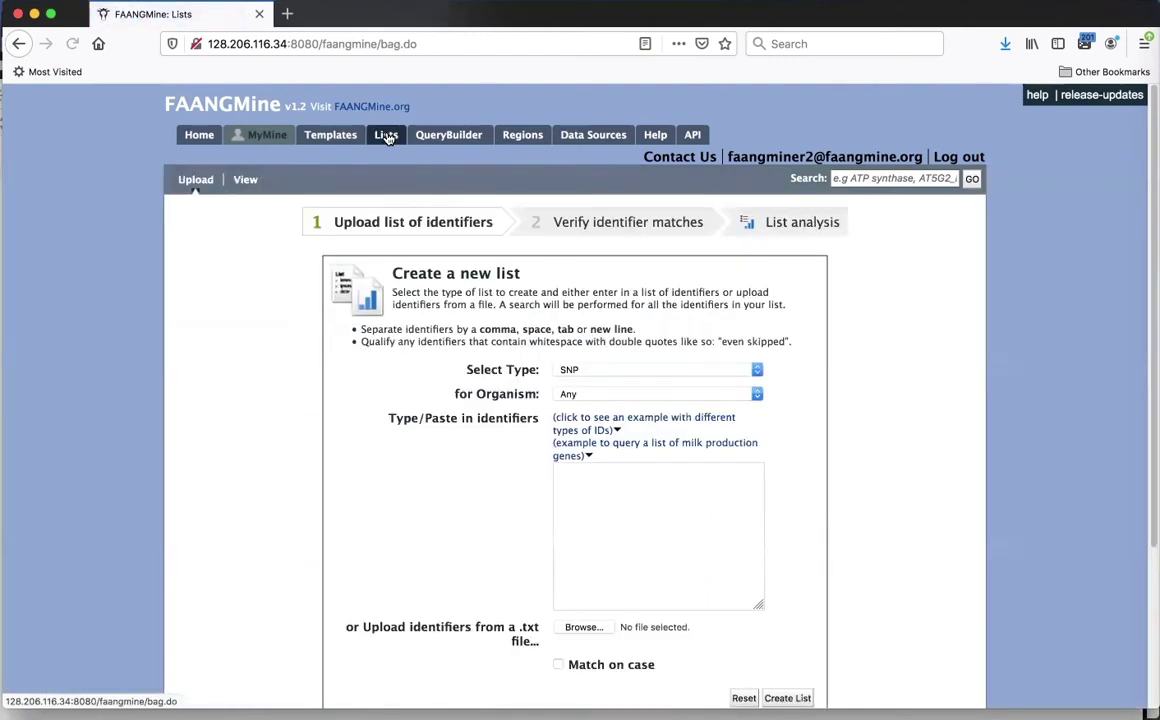
pyautogui.click(245, 180)
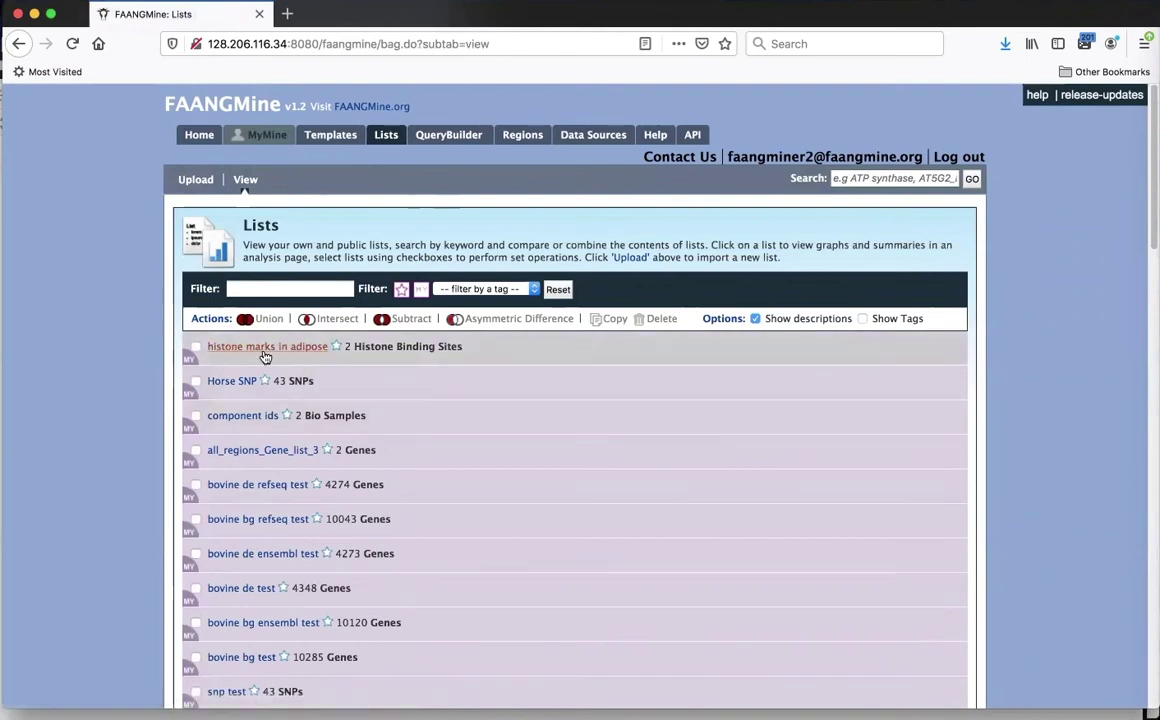
pyautogui.click(263, 348)
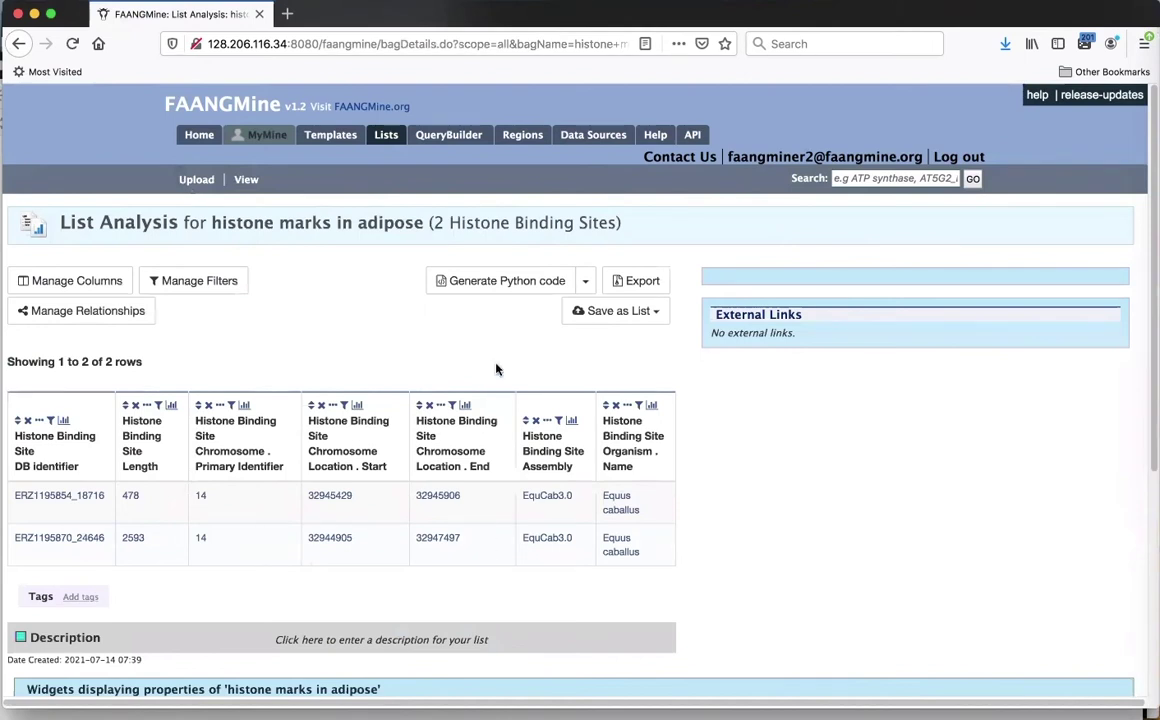
# Limit the list's export to the chromosome primary identifier, location start and location end columns
pyautogui.click(640, 281)
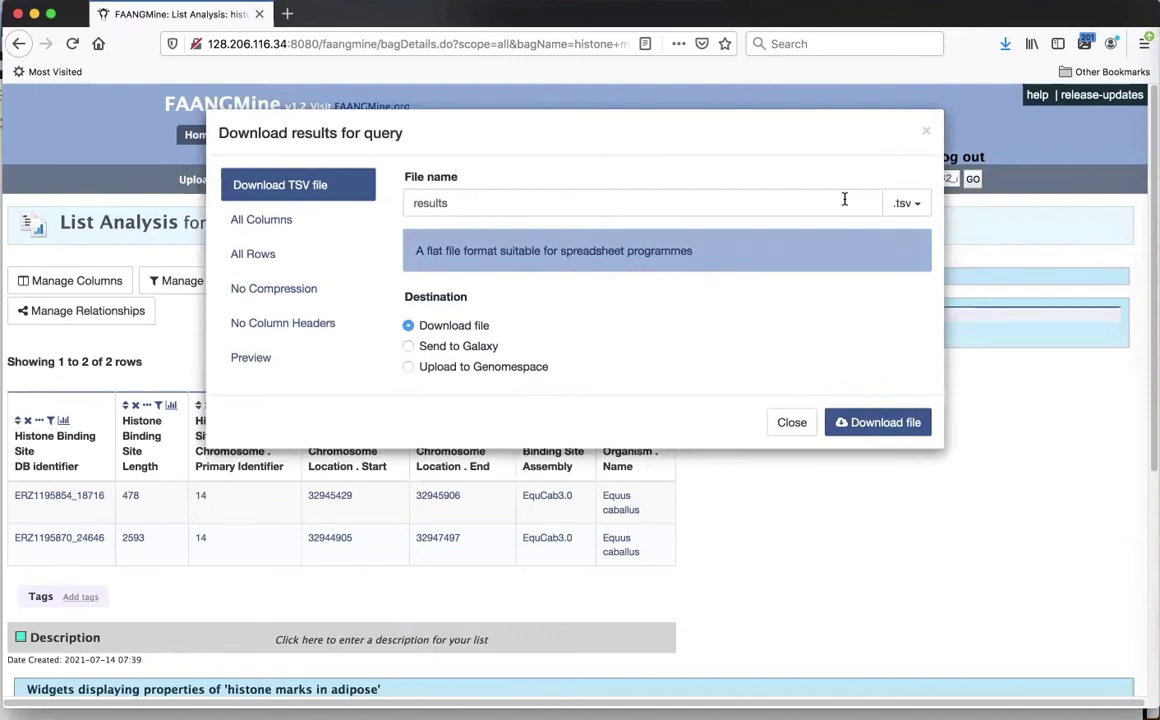
pyautogui.click(326, 231)
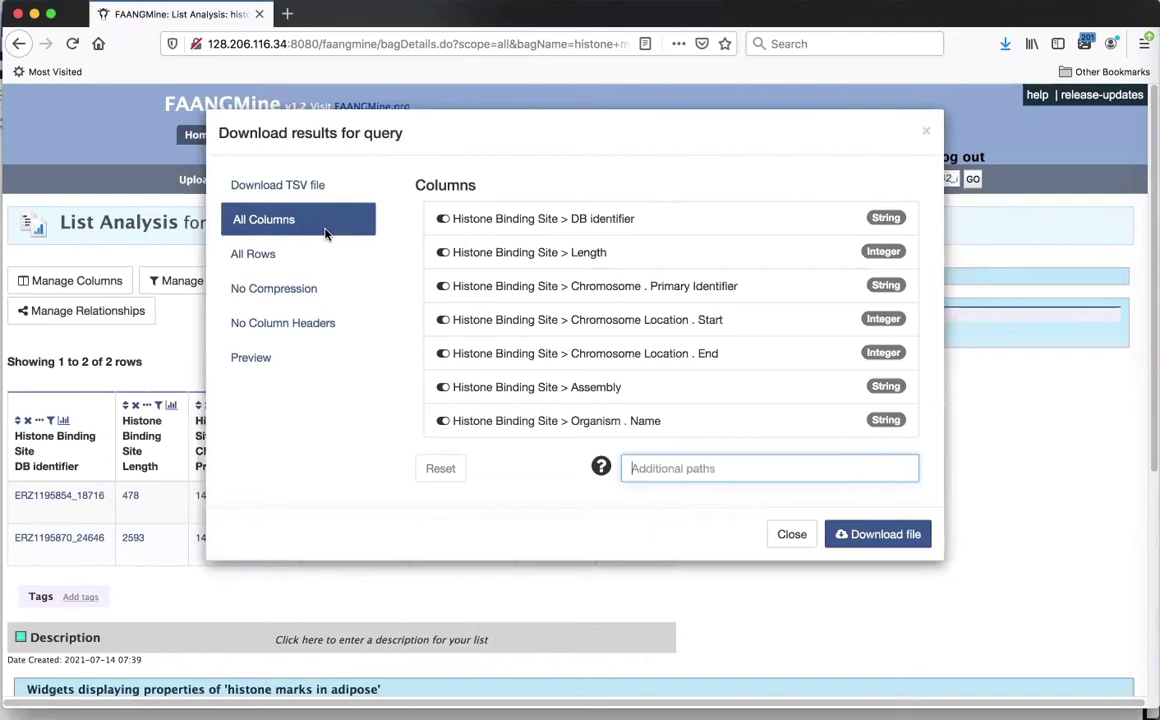
pyautogui.click(443, 219)
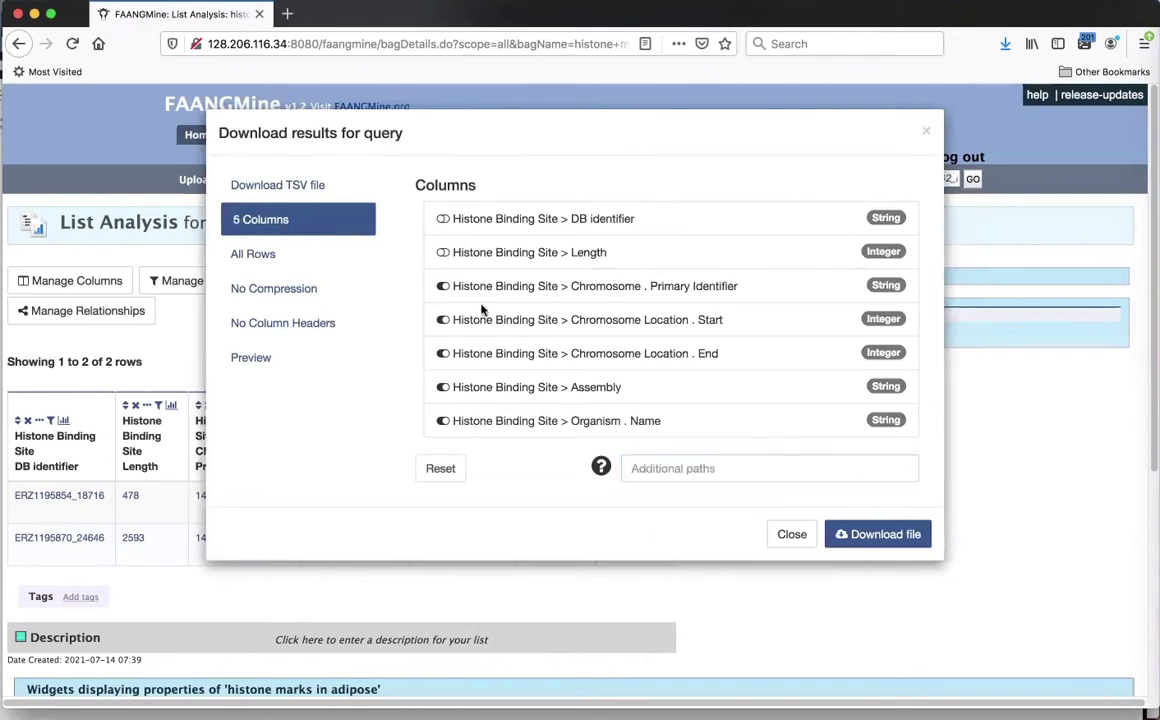
pyautogui.click(443, 387)
pyautogui.click(443, 421)
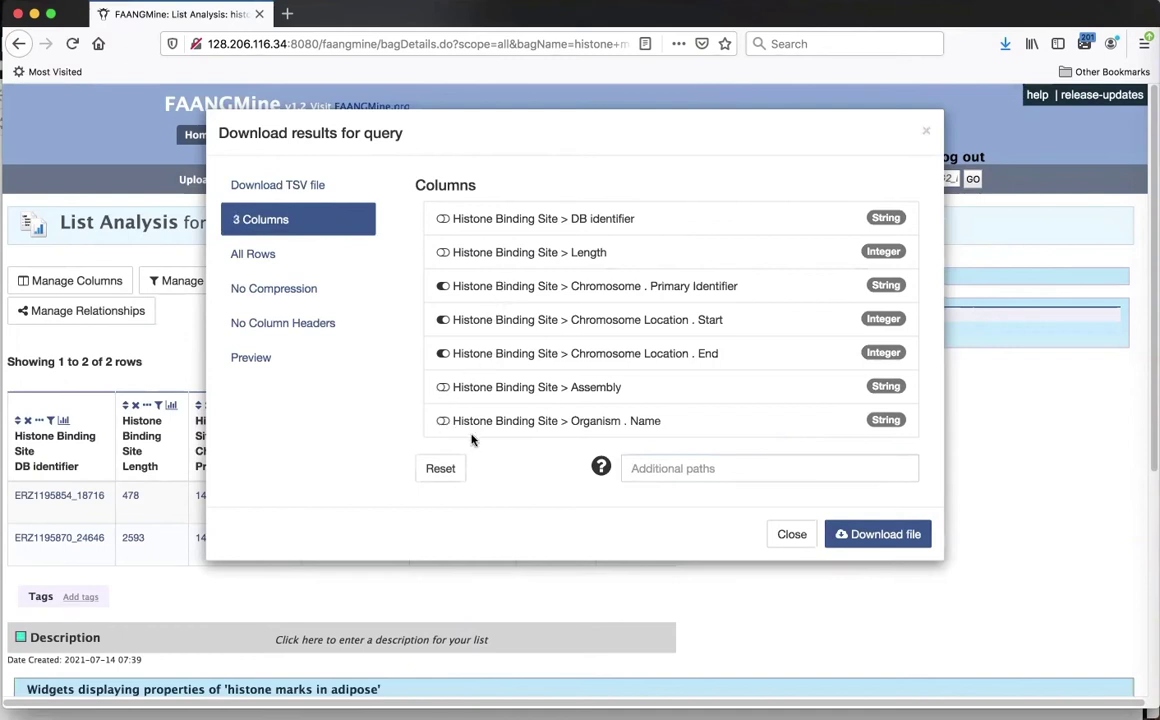
# Request the three-column results as a TSV download, cancel saving the file and close the export dialog
pyautogui.click(873, 536)
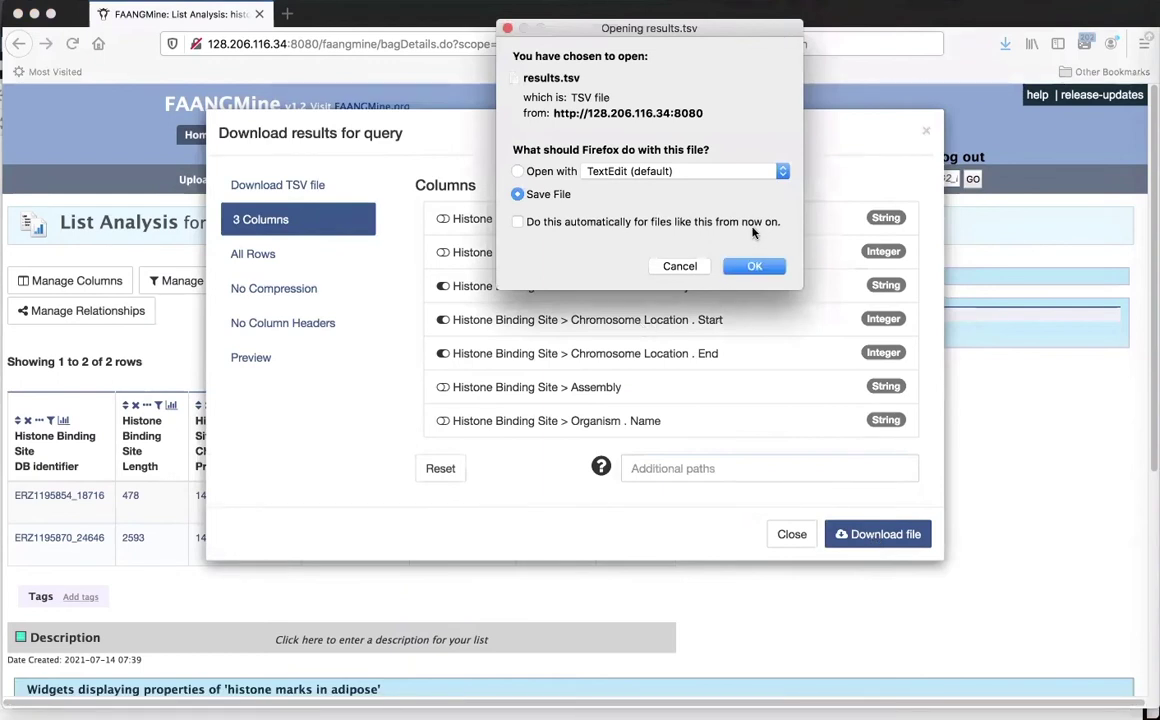
pyautogui.click(682, 267)
pyautogui.click(788, 542)
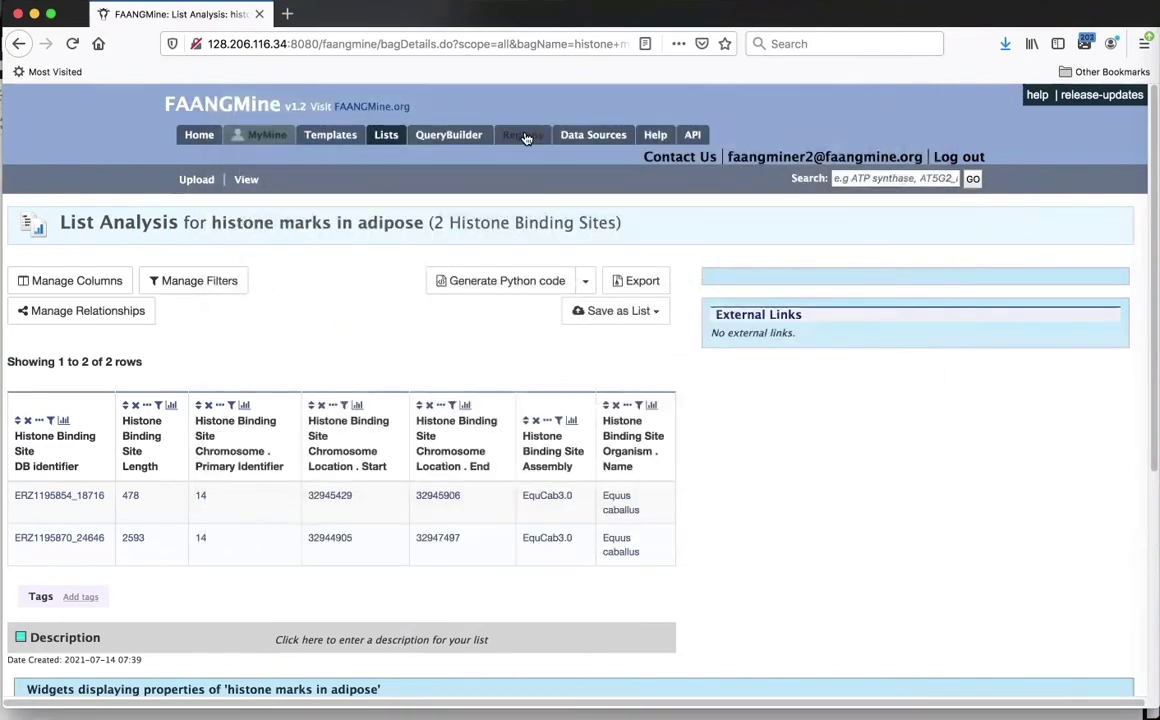
# Set up a new genomic region search for E. caballus, using the Genome features analyses and the Gene feature type
pyautogui.click(525, 138)
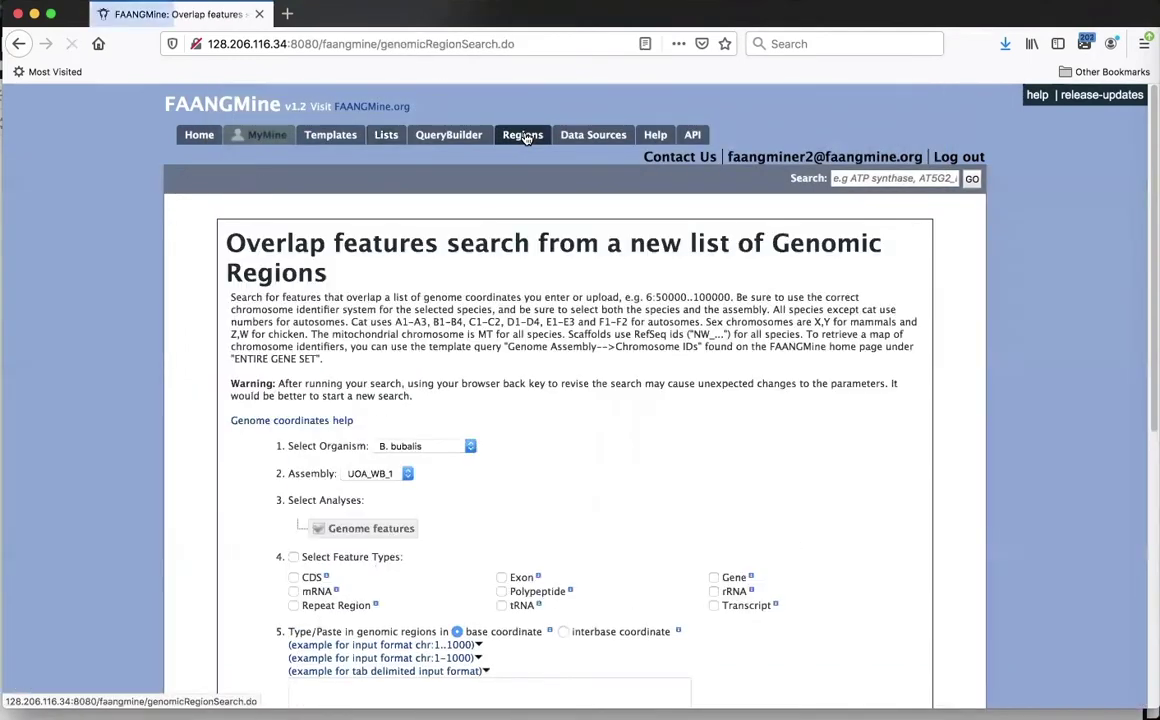
pyautogui.scroll(-3, 596, 400)
pyautogui.scroll(-2, 595, 362)
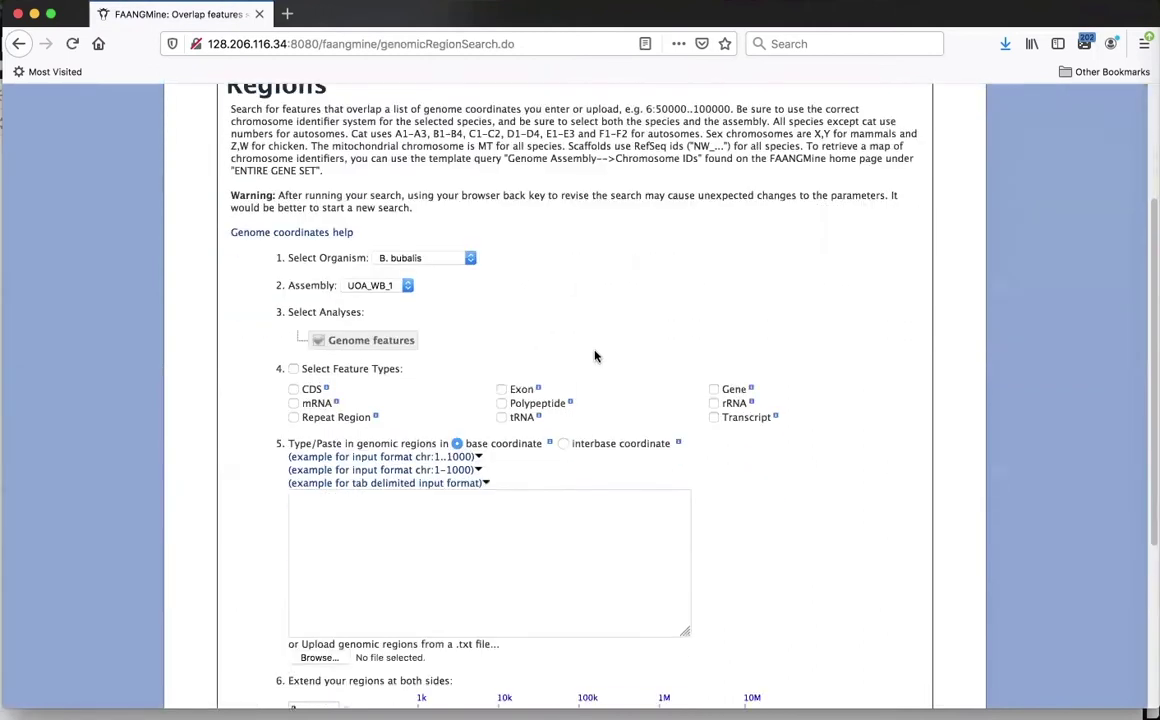
pyautogui.click(474, 262)
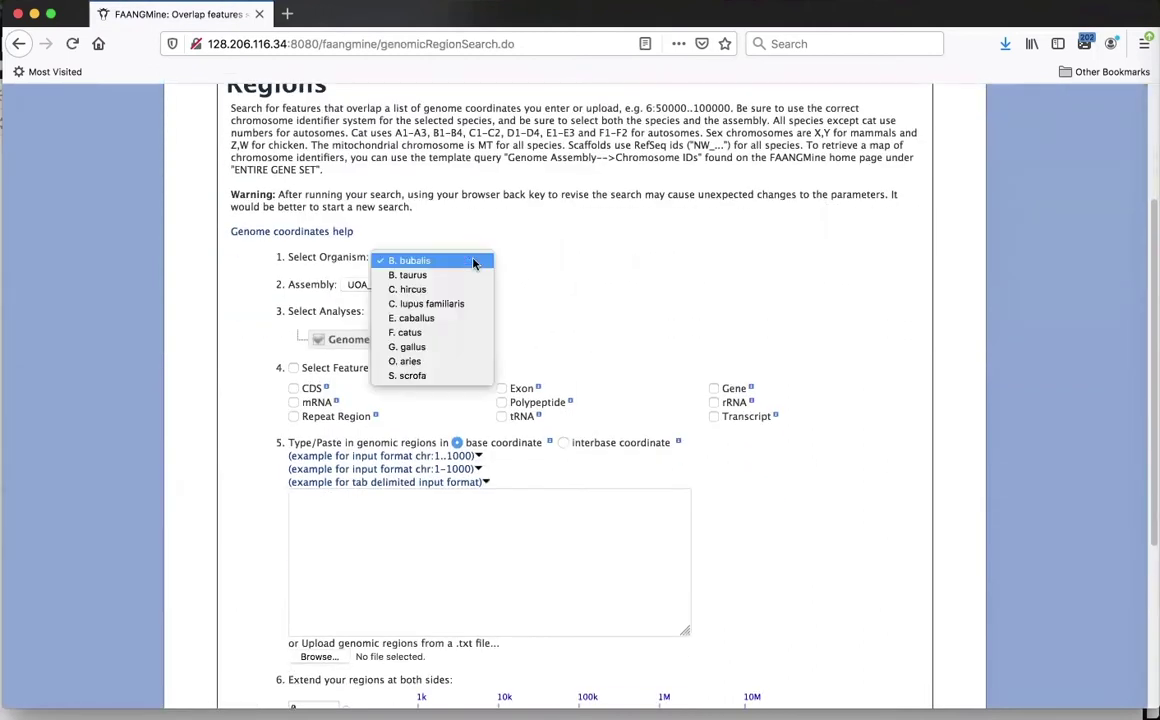
pyautogui.click(452, 318)
pyautogui.scroll(-2, 511, 307)
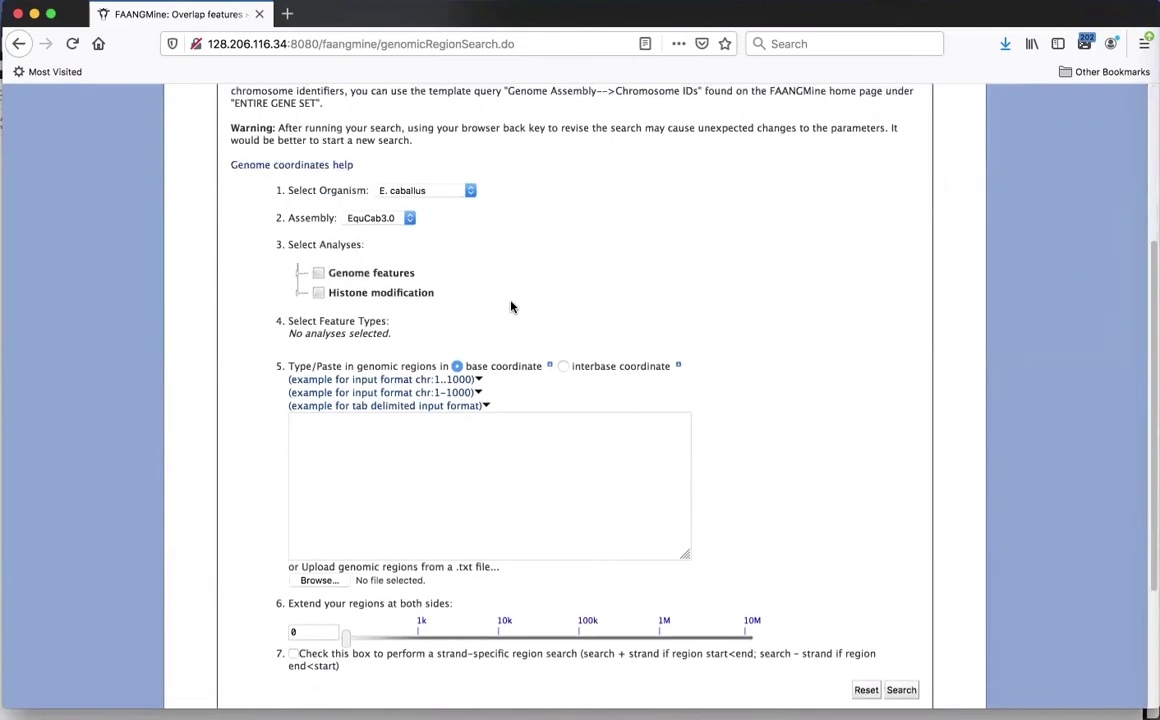
pyautogui.click(319, 274)
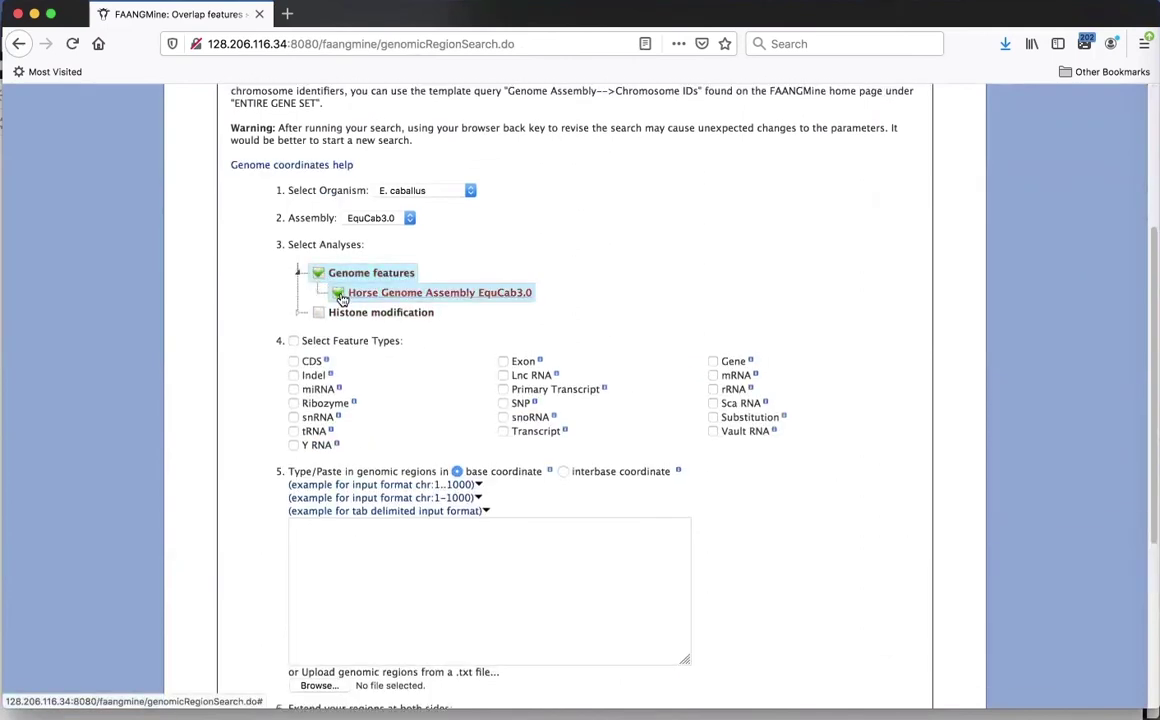
pyautogui.click(712, 361)
# Choose adipose_histone_mark_locations.tsv from the data folder as the genomic regions file for the search
pyautogui.scroll(-2, 770, 499)
pyautogui.scroll(-2, 769, 499)
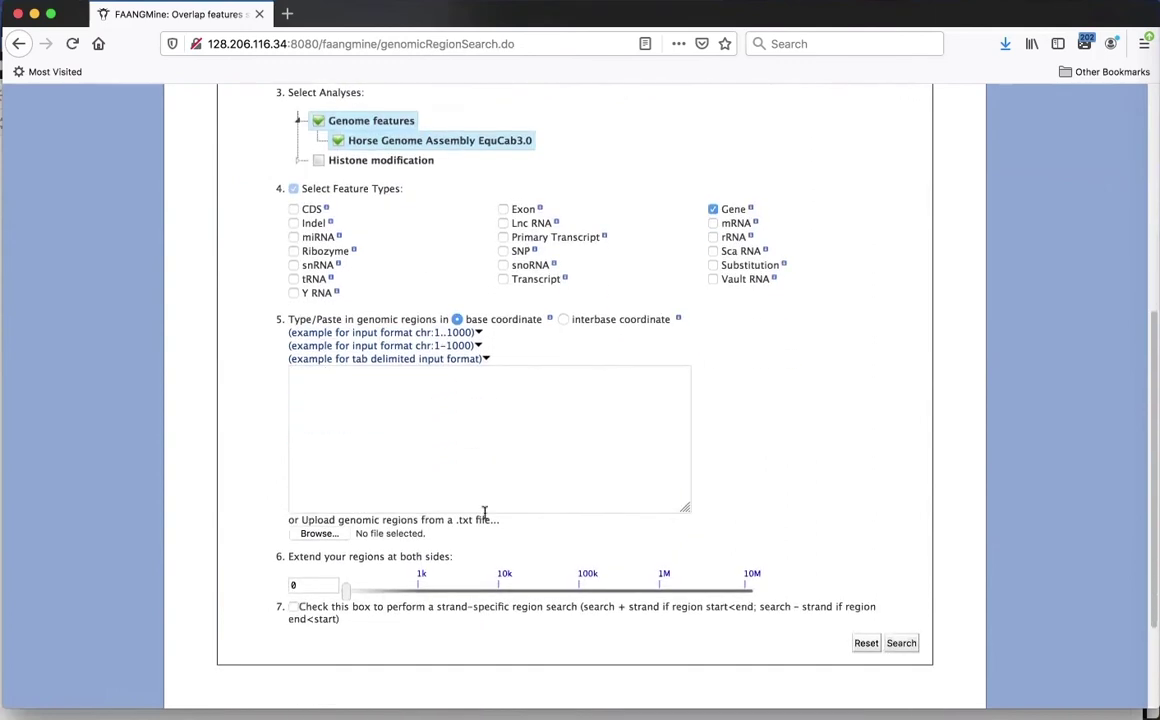
pyautogui.click(321, 535)
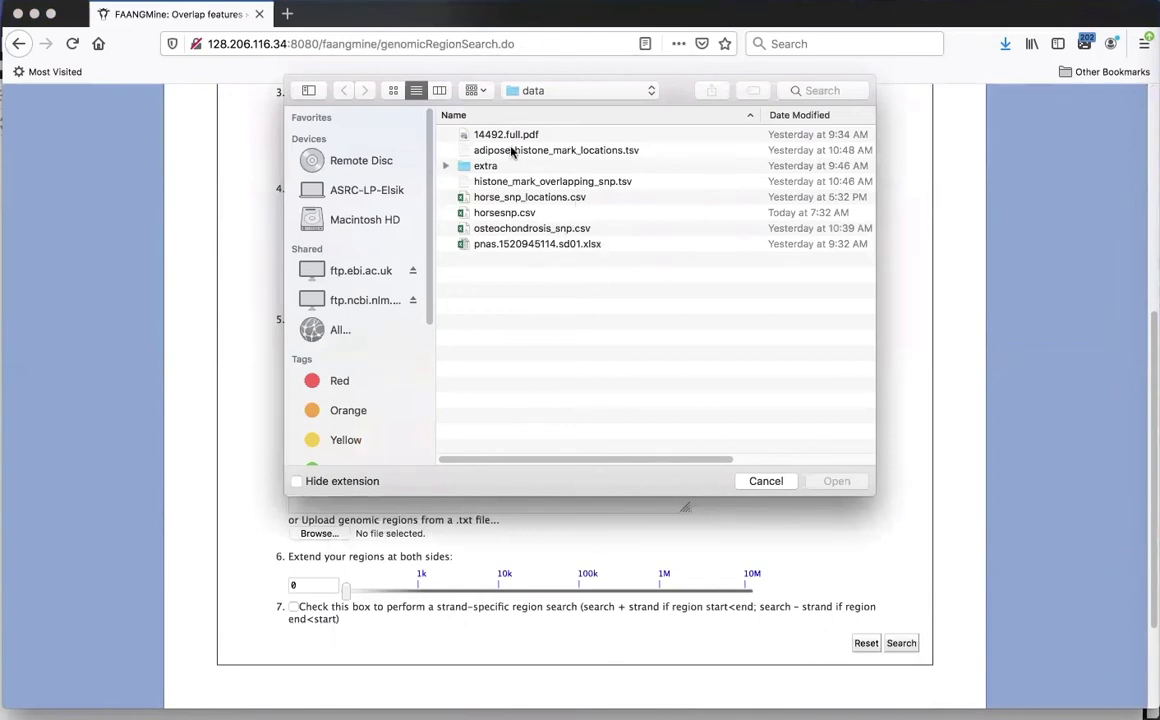
pyautogui.click(556, 150)
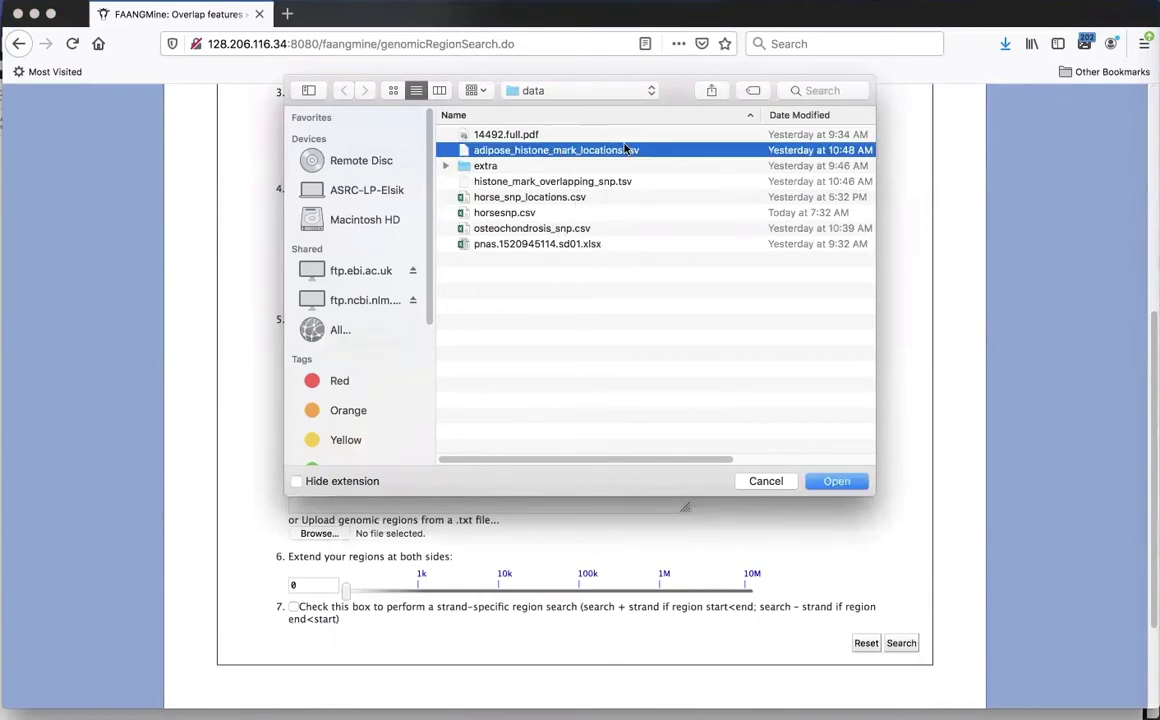
pyautogui.click(836, 482)
# Extend the regions by 3kb at both sides and run the gene overlap search
pyautogui.scroll(-1, 782, 482)
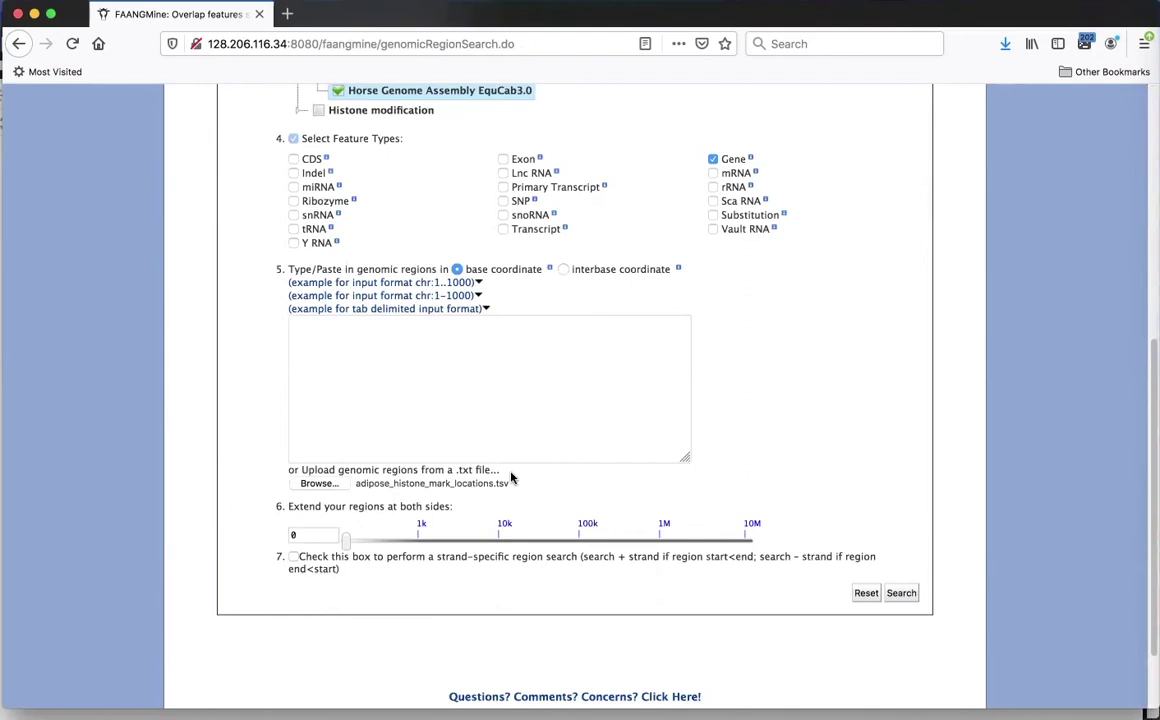
pyautogui.scroll(2, 510, 477)
pyautogui.scroll(-2, 510, 477)
pyautogui.click(276, 518)
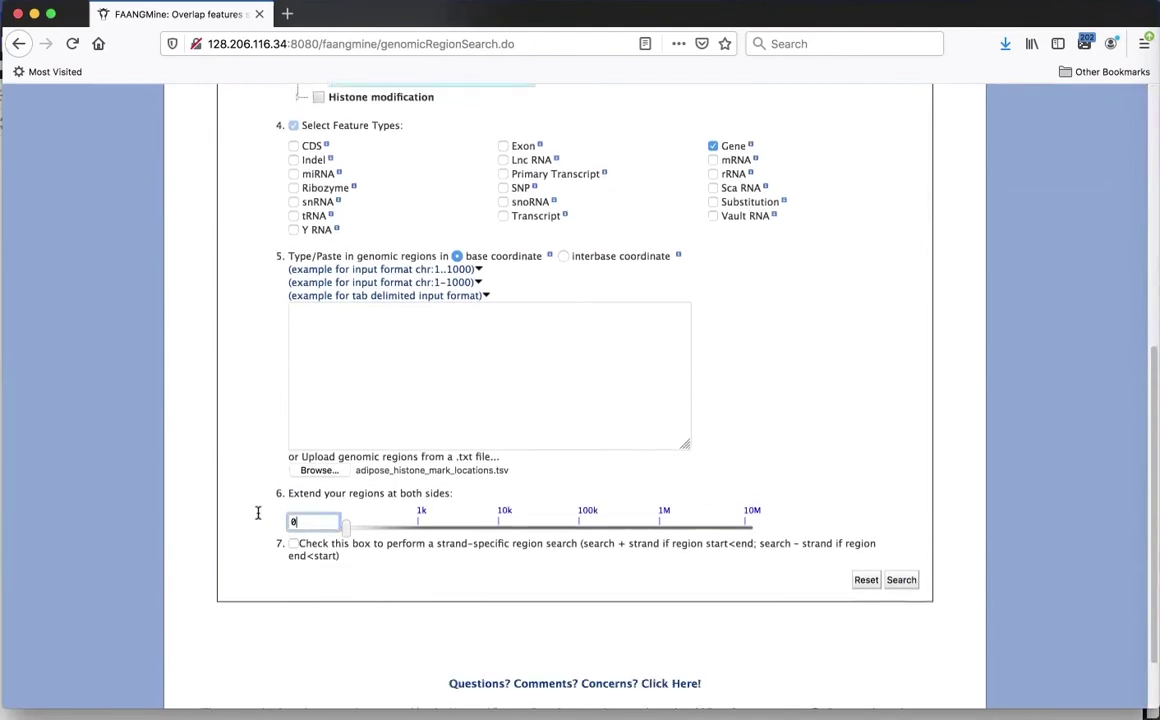
pyautogui.write('3kb')
pyautogui.scroll(1, 898, 471)
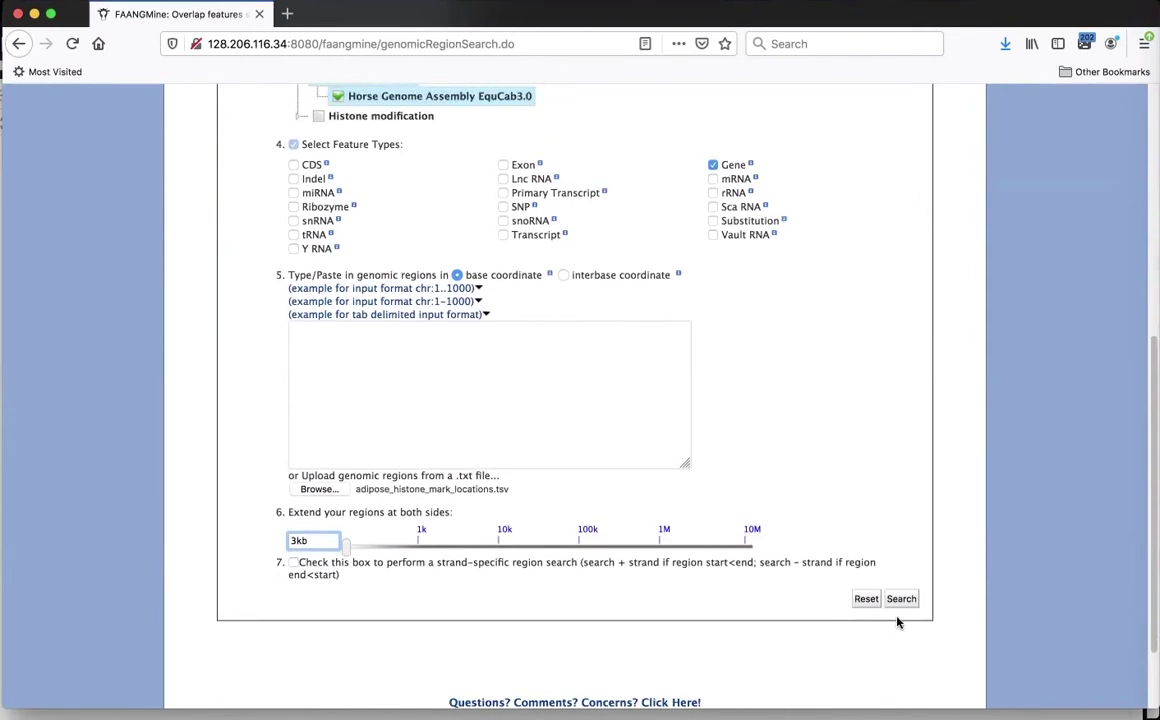
pyautogui.click(902, 601)
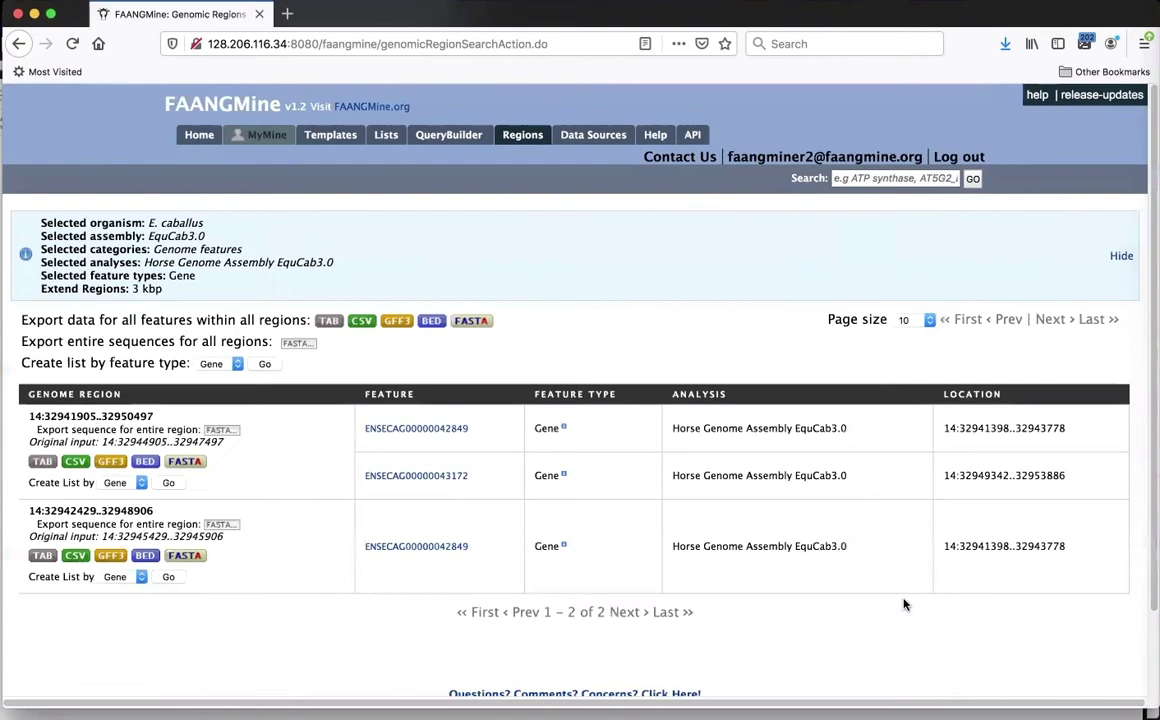
# Create a Gene list from the features found across all the searched regions
pyautogui.scroll(-1, 787, 589)
pyautogui.scroll(-1, 326, 594)
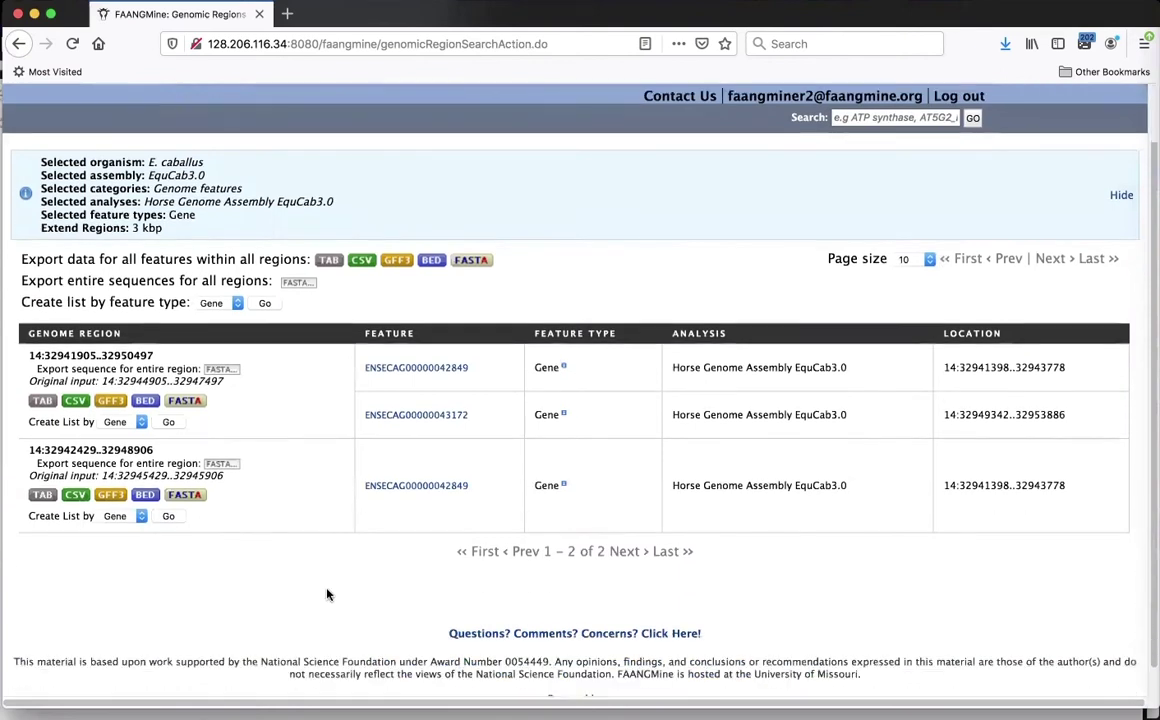
pyautogui.scroll(-1, 339, 554)
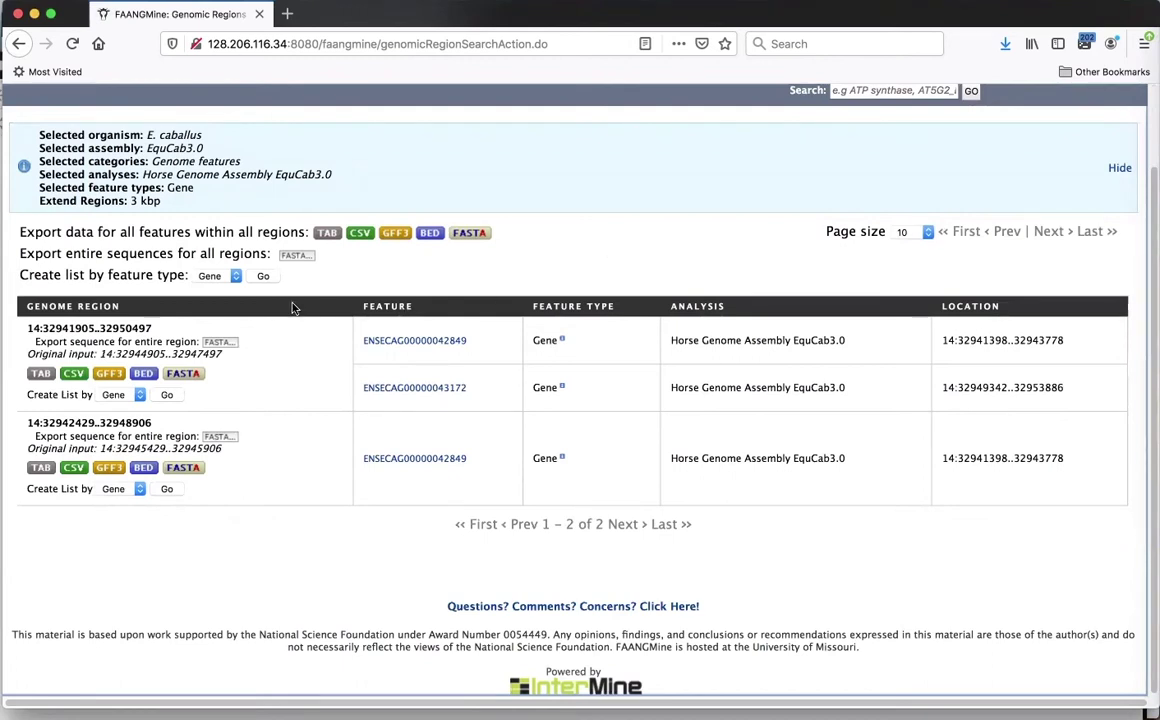
pyautogui.click(262, 277)
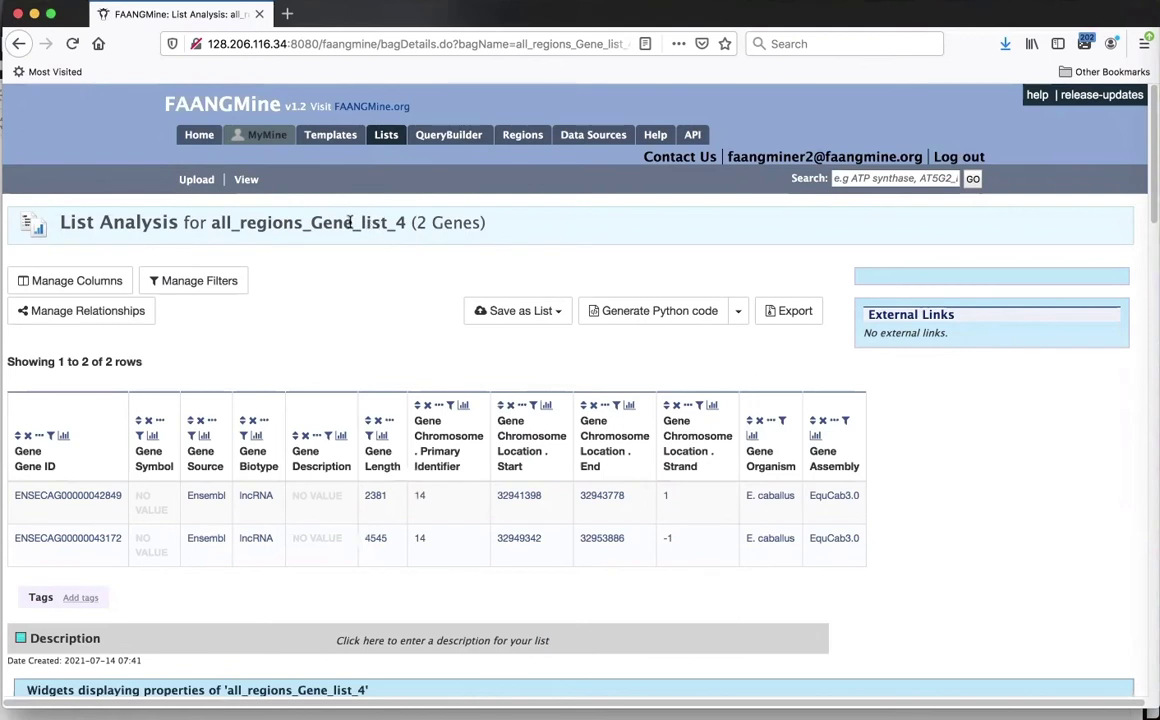
# Check the saved lists, then open the Gene ID to Gene Expression template from the home page's expression queries
pyautogui.click(246, 180)
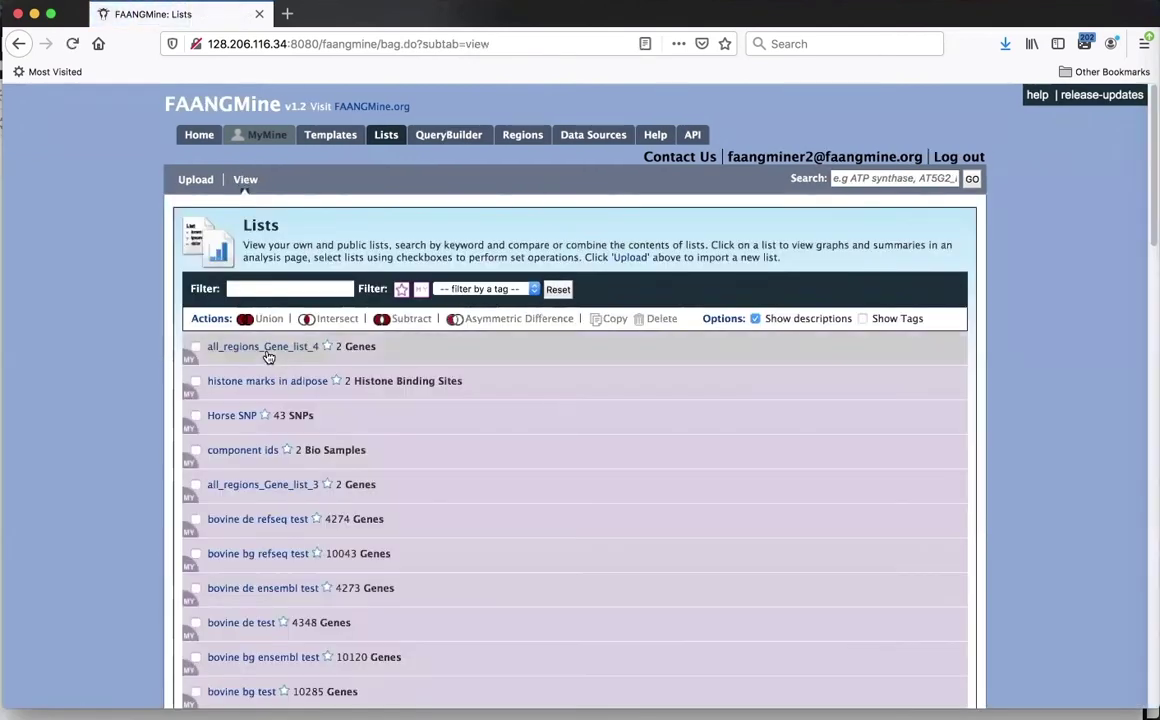
pyautogui.click(199, 135)
pyautogui.scroll(-1, 461, 359)
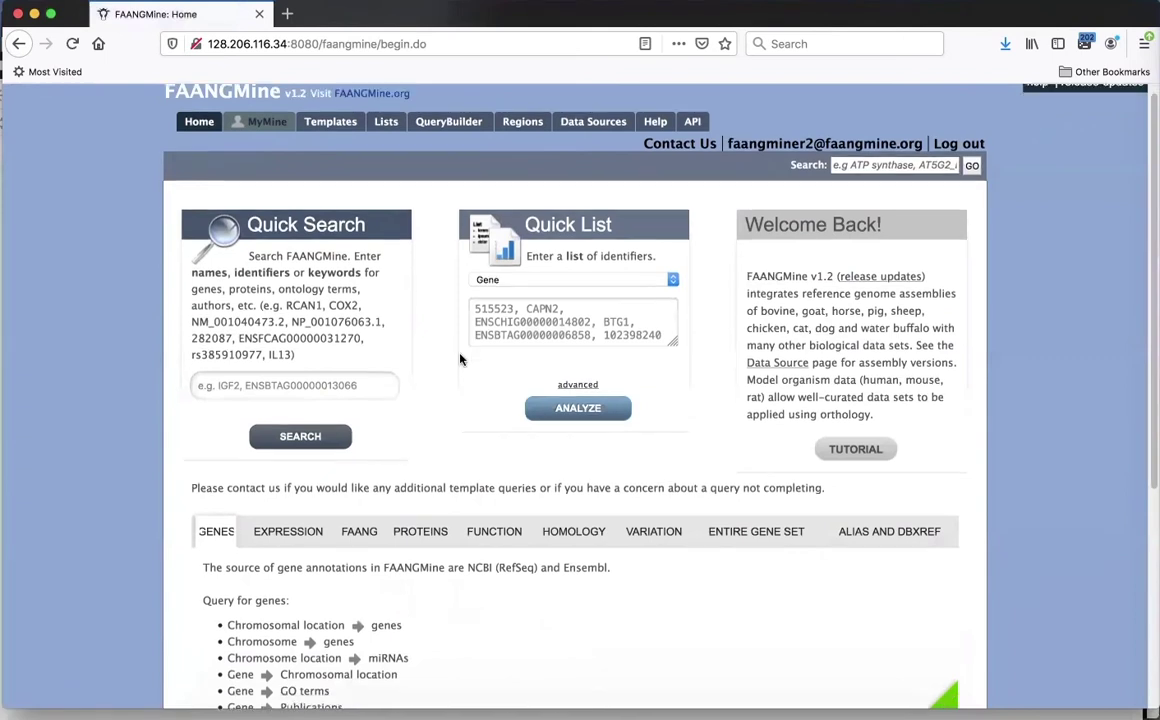
pyautogui.scroll(-3, 531, 573)
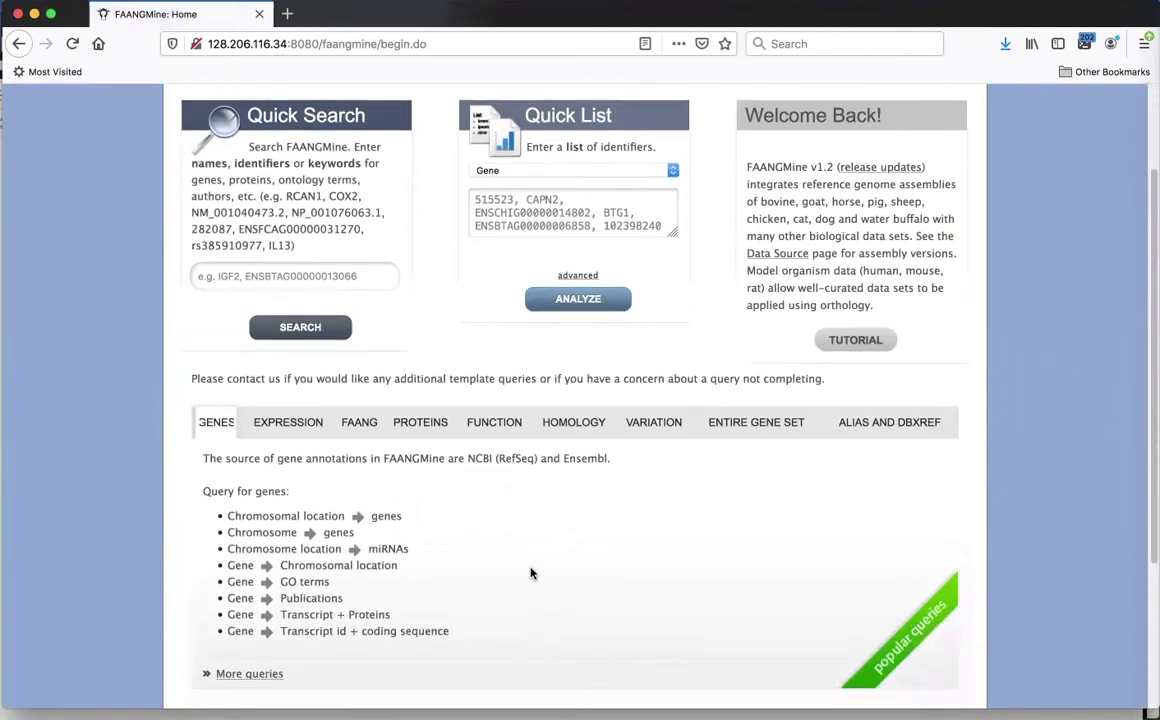
pyautogui.scroll(-1, 531, 573)
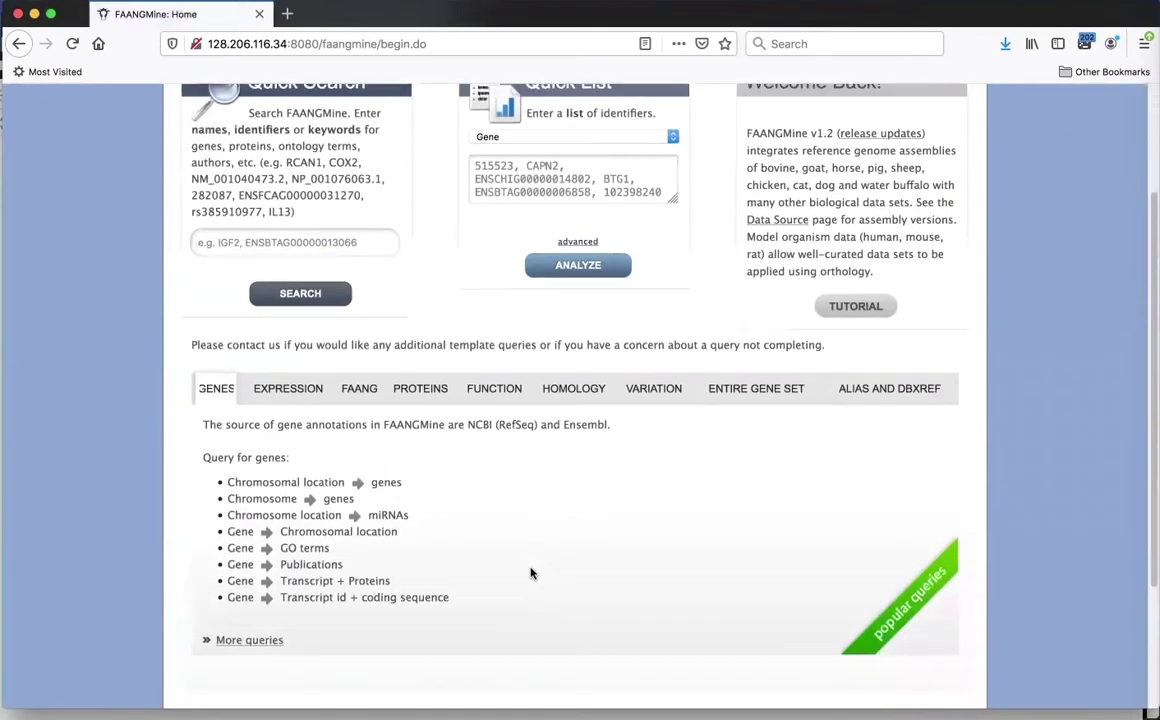
pyautogui.click(289, 392)
pyautogui.scroll(-1, 436, 477)
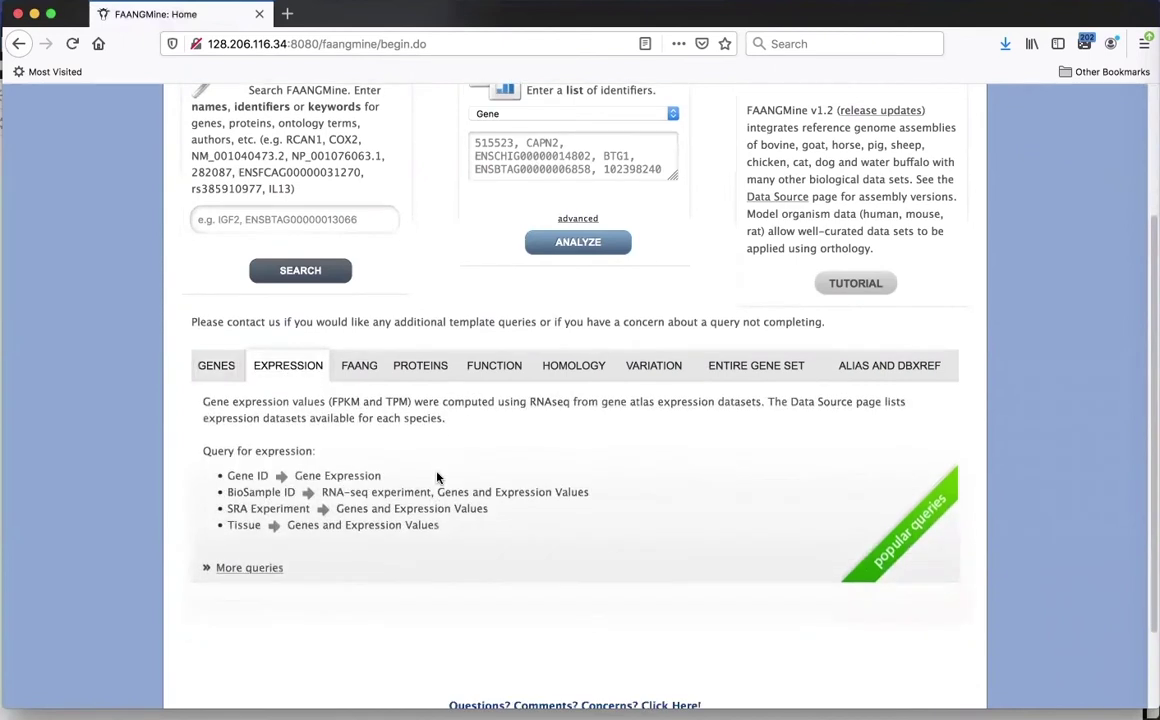
pyautogui.click(310, 479)
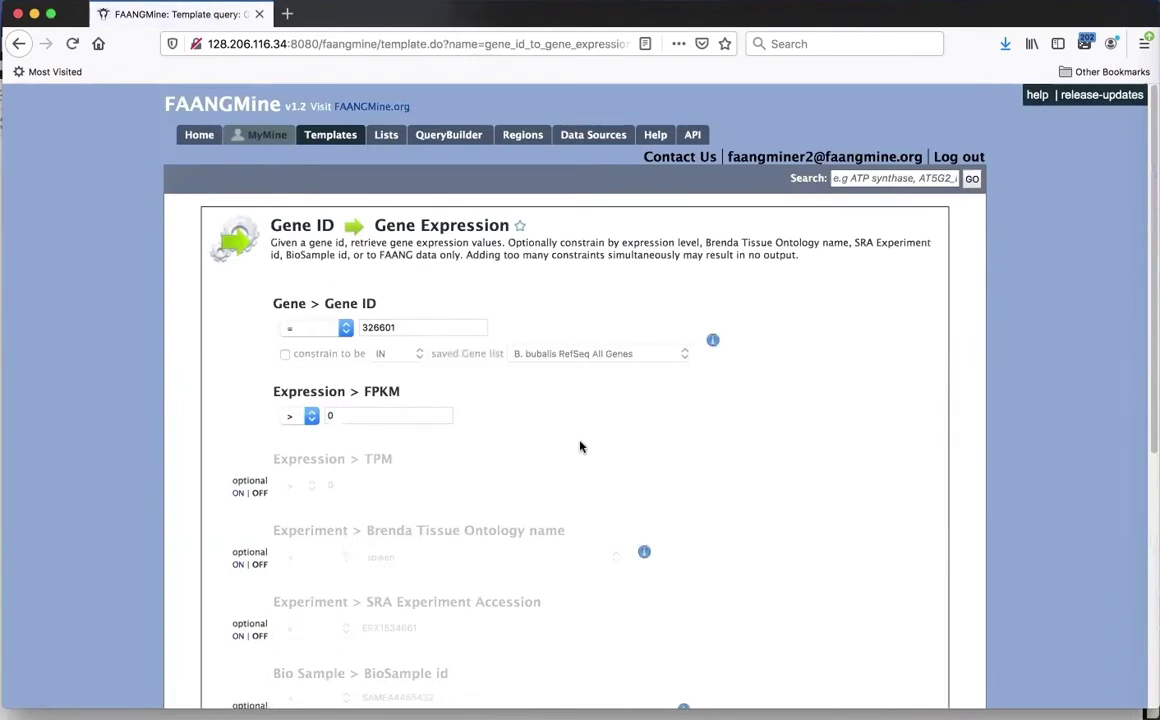
# Constrain the template's Gene ID to be IN the saved Gene list all_regions_Gene_list_4
pyautogui.scroll(-2, 580, 446)
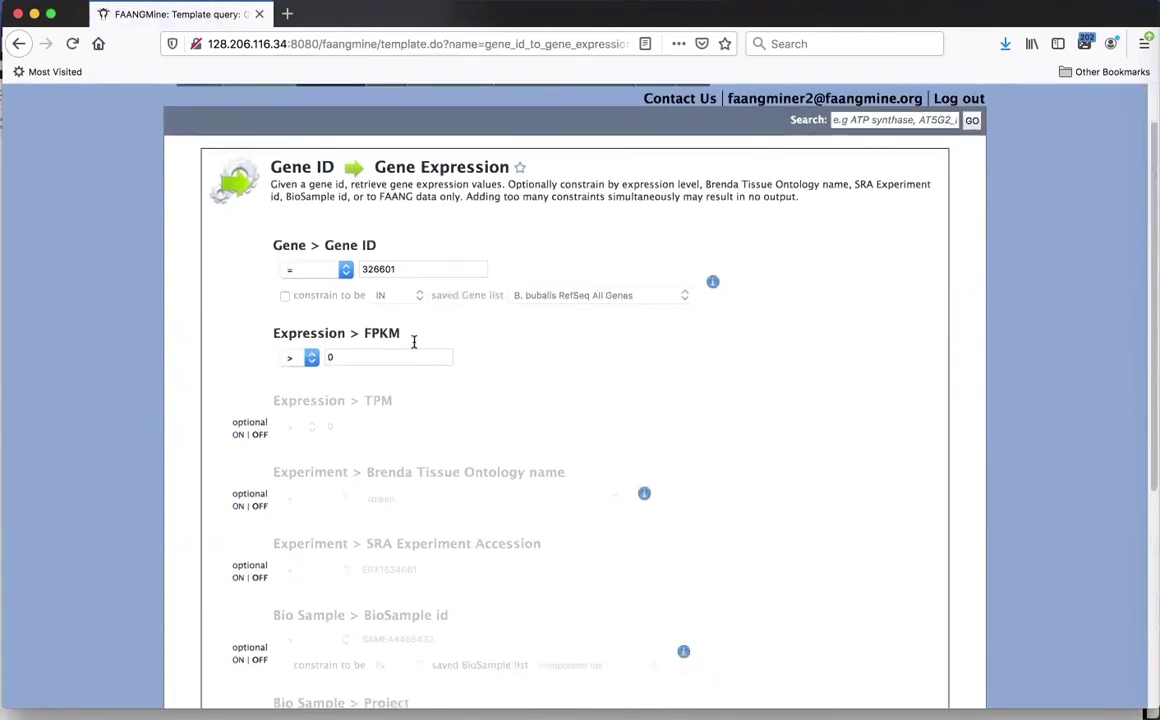
pyautogui.click(285, 299)
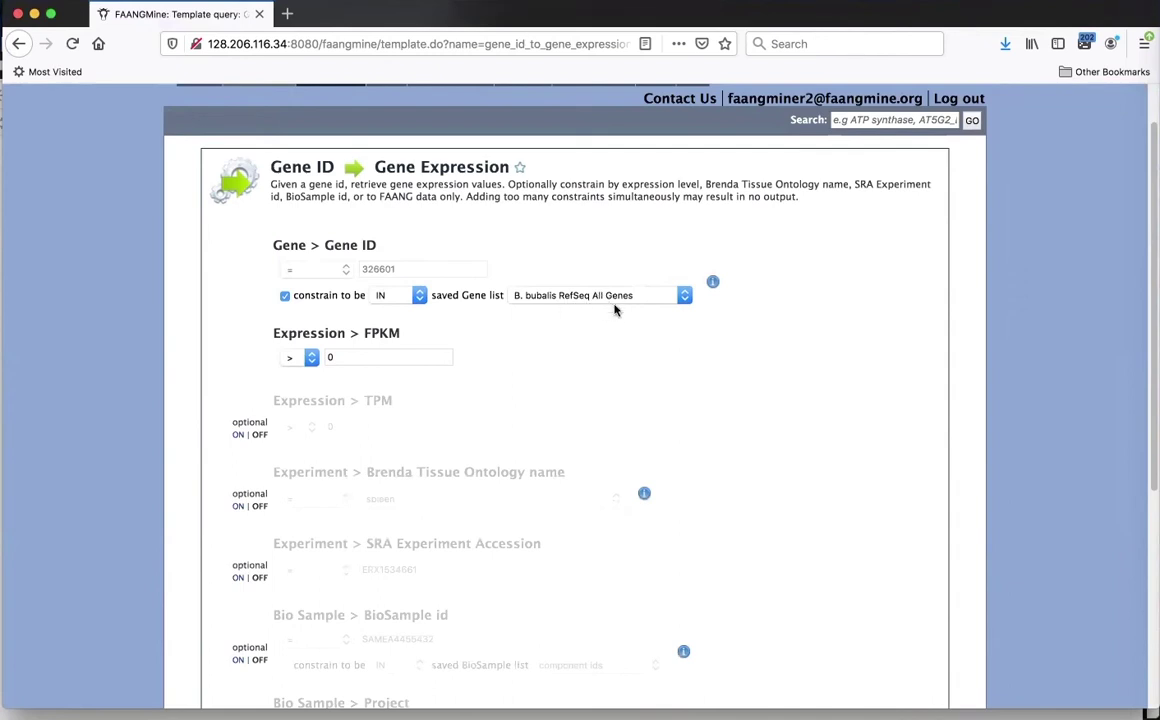
pyautogui.click(684, 297)
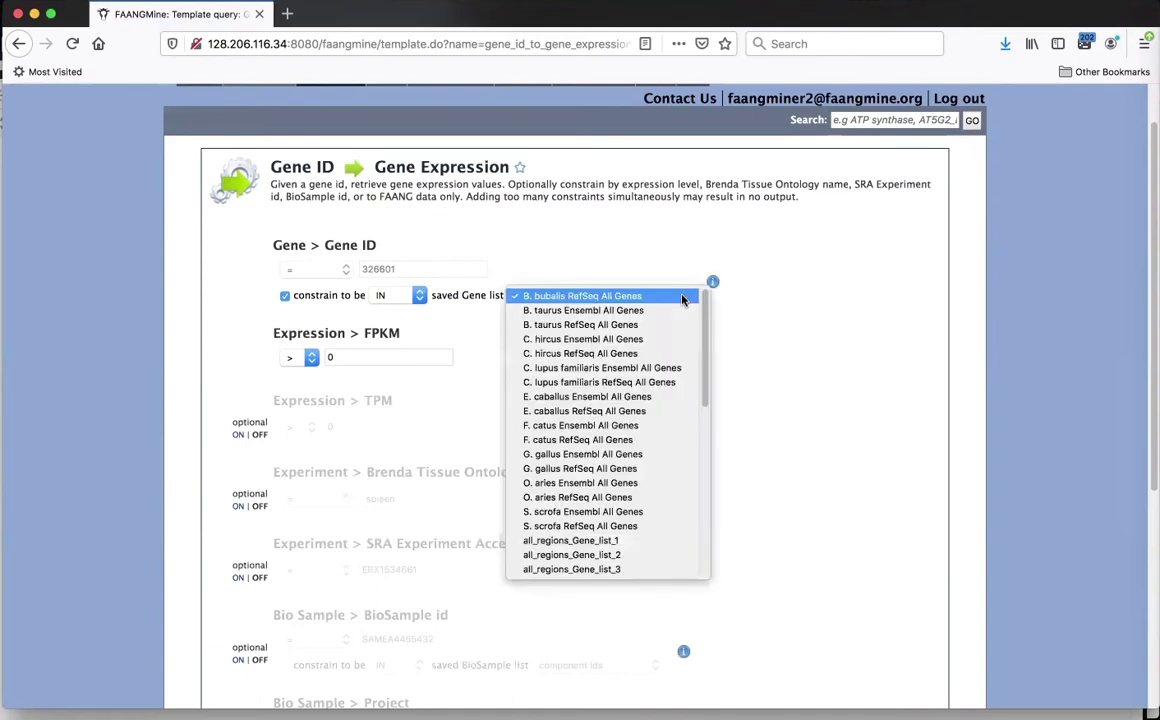
pyautogui.scroll(-2, 704, 365)
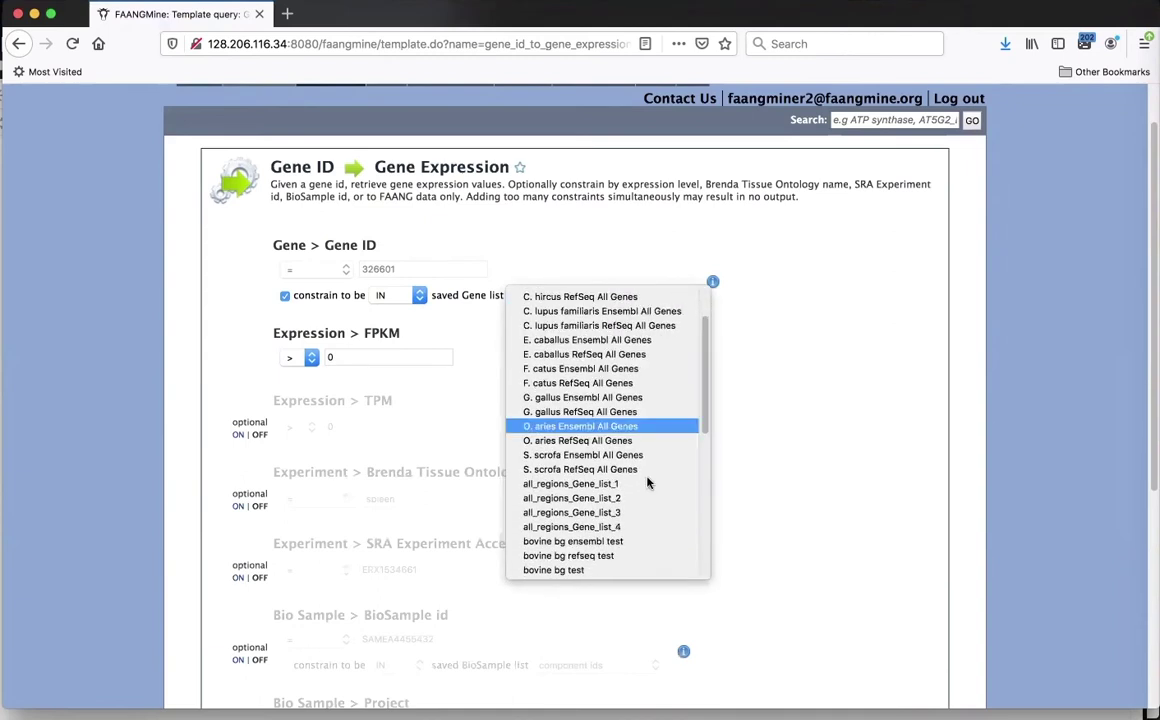
pyautogui.click(620, 533)
# Review the template's FPKM constraint and its optional TPM, tissue, SRA experiment, BioSample and project constraints
pyautogui.scroll(-2, 585, 360)
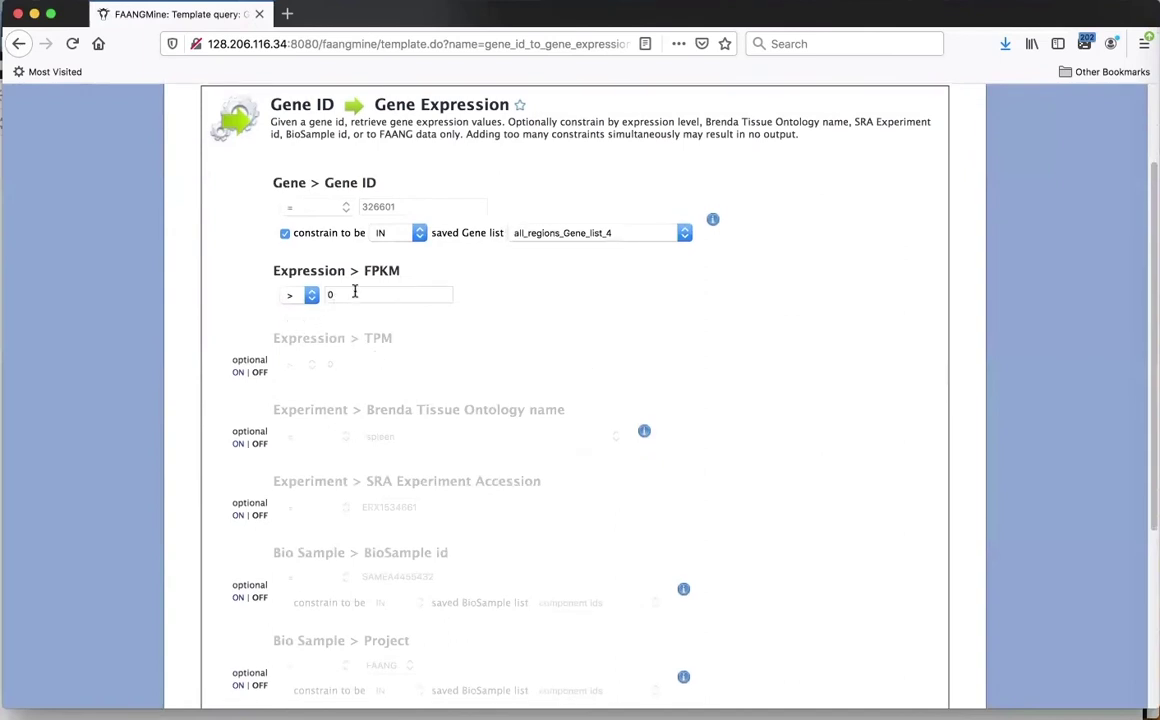
pyautogui.scroll(-1, 493, 303)
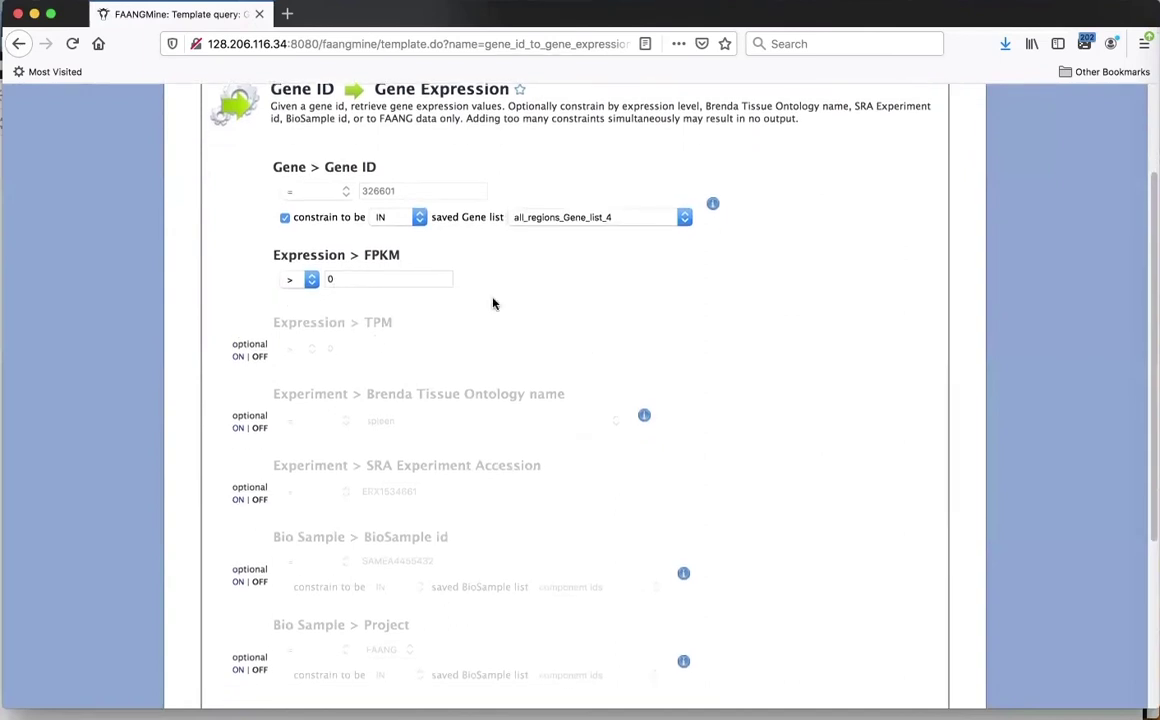
pyautogui.scroll(-1, 493, 303)
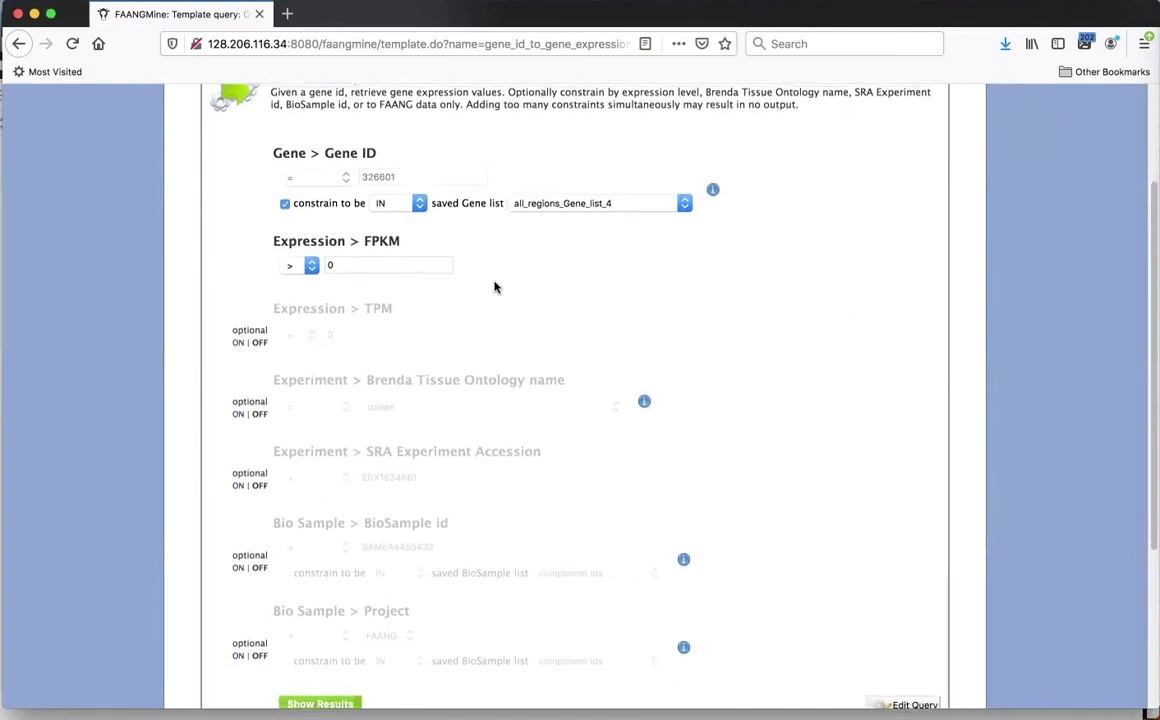
pyautogui.scroll(-1, 787, 412)
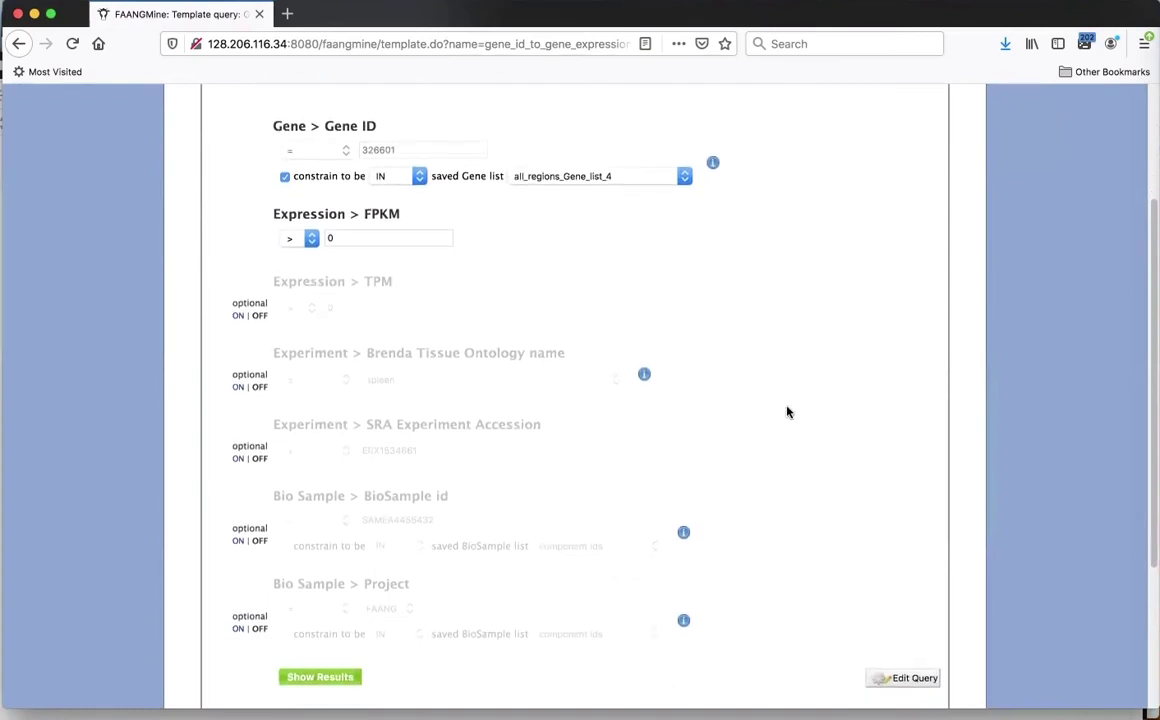
pyautogui.scroll(3, 787, 412)
pyautogui.scroll(-4, 787, 412)
pyautogui.scroll(-2, 787, 412)
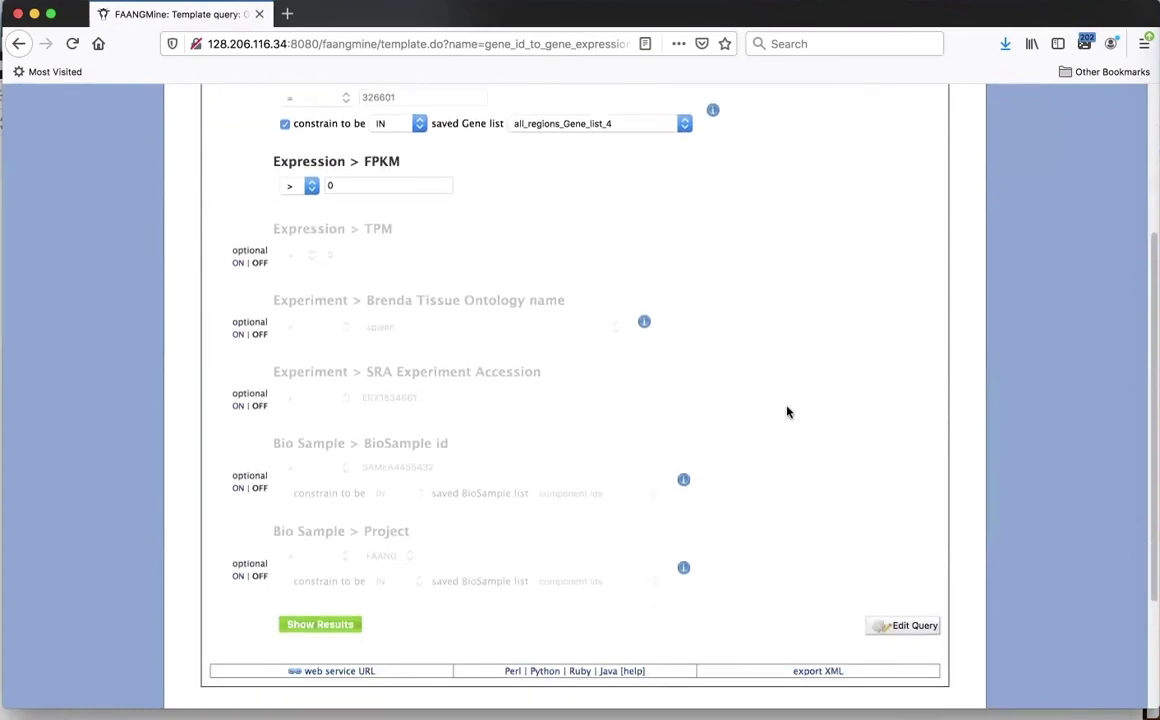
pyautogui.scroll(2, 787, 412)
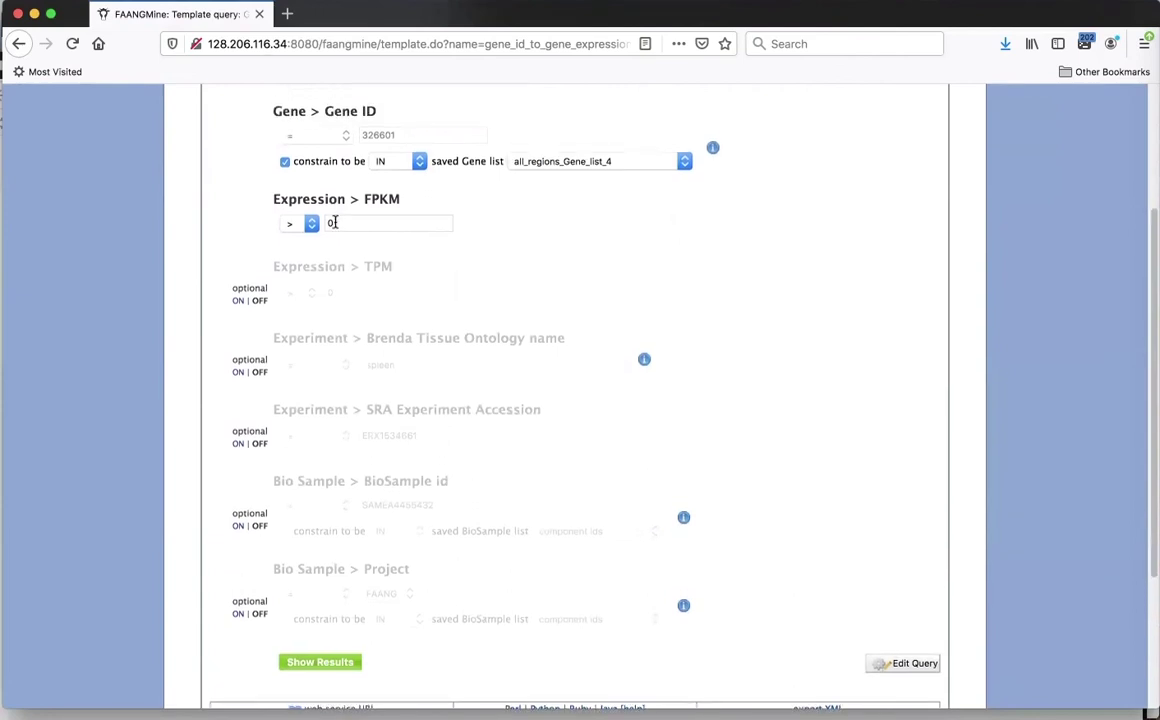
pyautogui.scroll(-1, 778, 427)
pyautogui.scroll(-1, 778, 427)
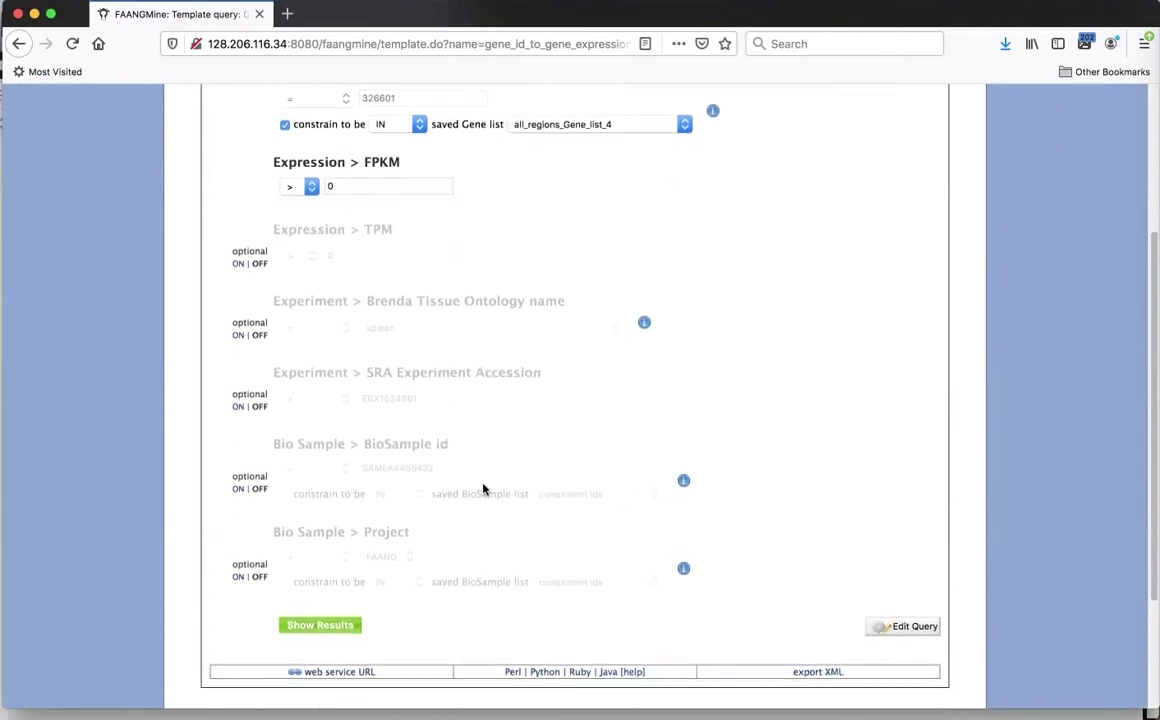
pyautogui.scroll(-2, 778, 438)
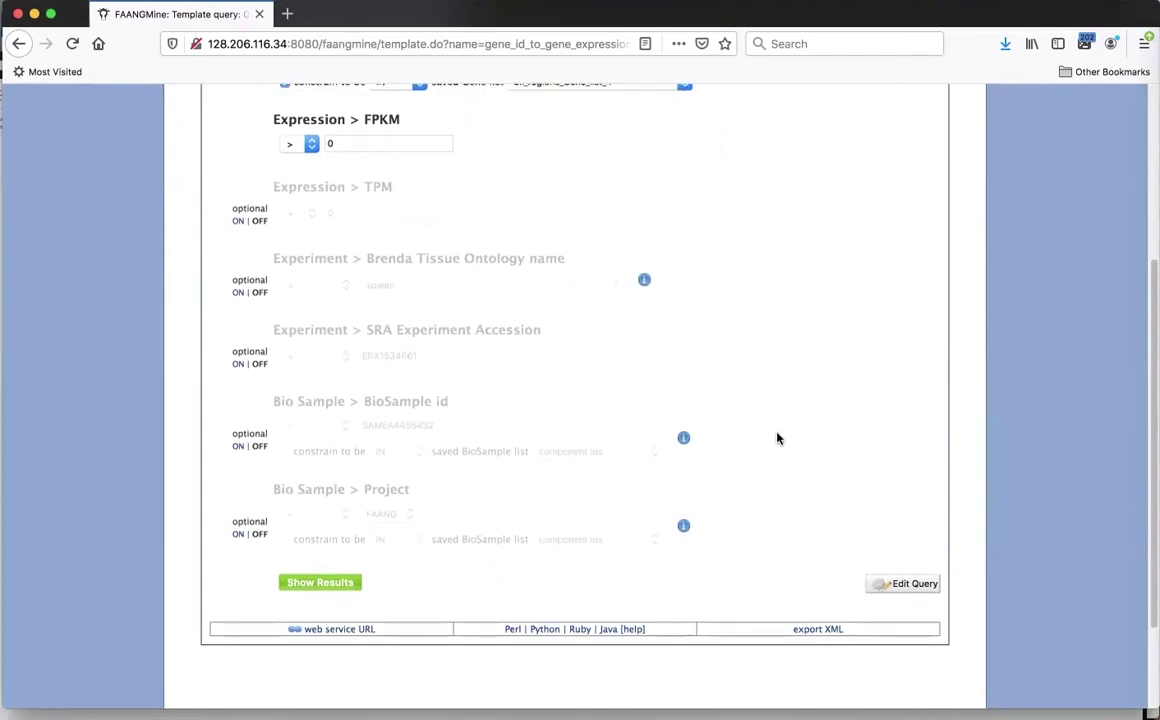
pyautogui.scroll(-2, 778, 438)
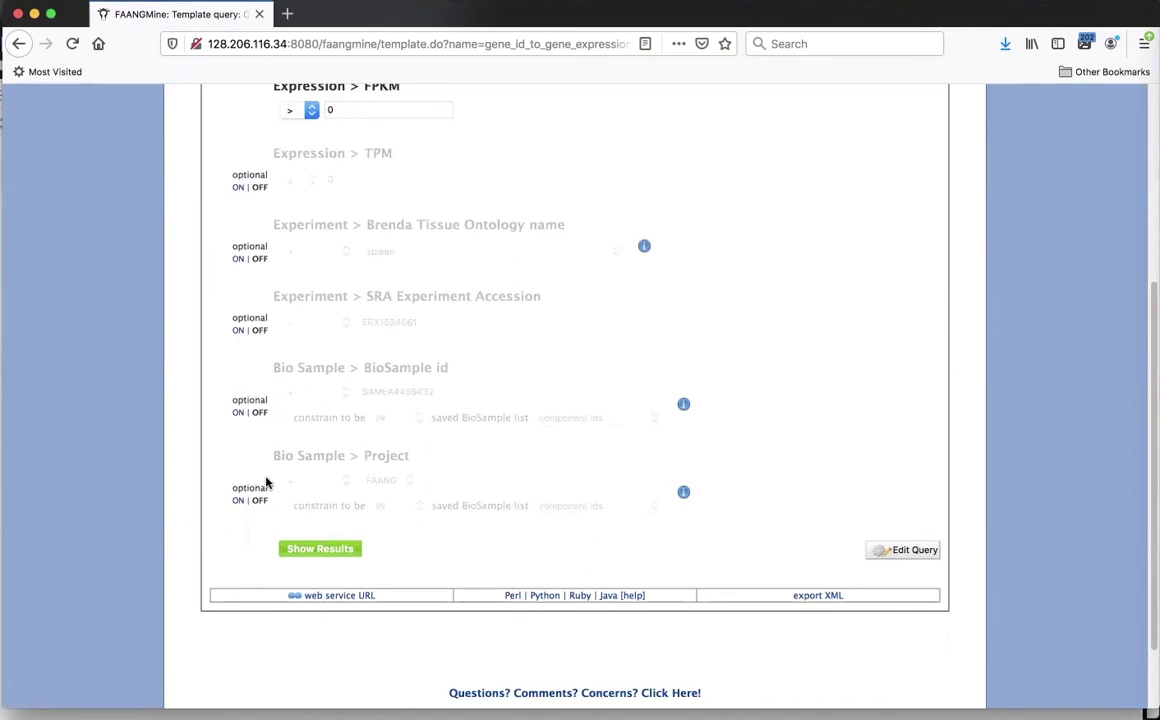
# Run the gene expression query and examine the column summary for the Sra Metadata Tissue column
pyautogui.click(323, 550)
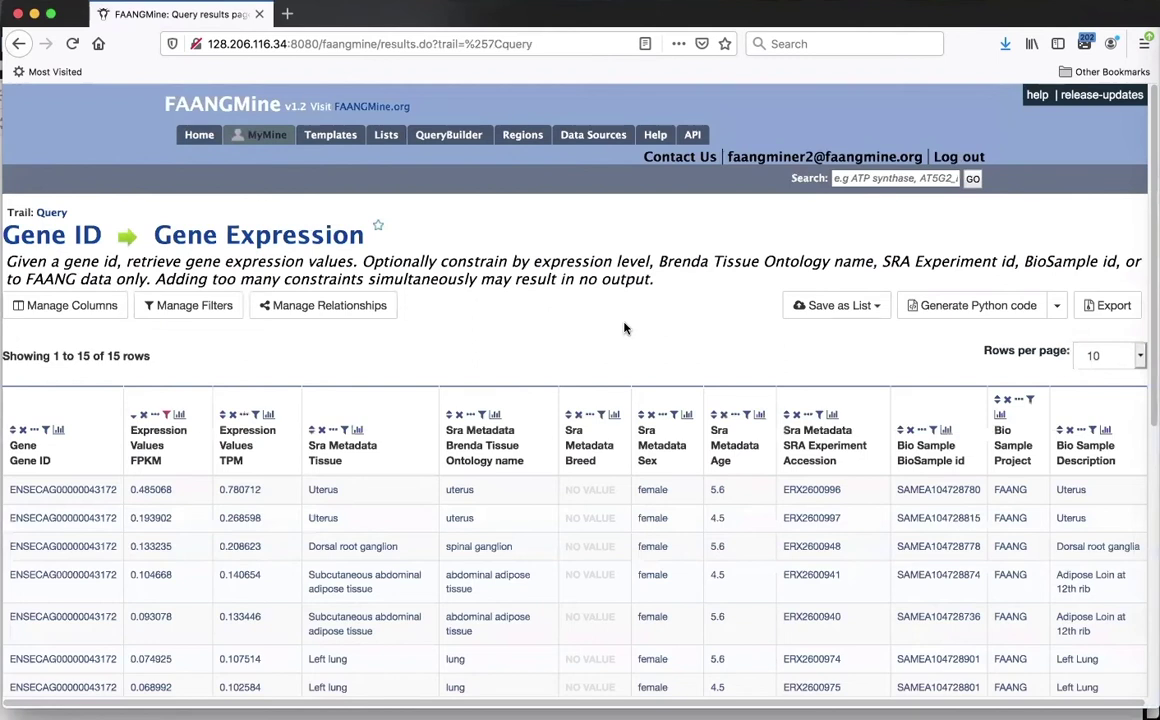
pyautogui.scroll(-2, 624, 328)
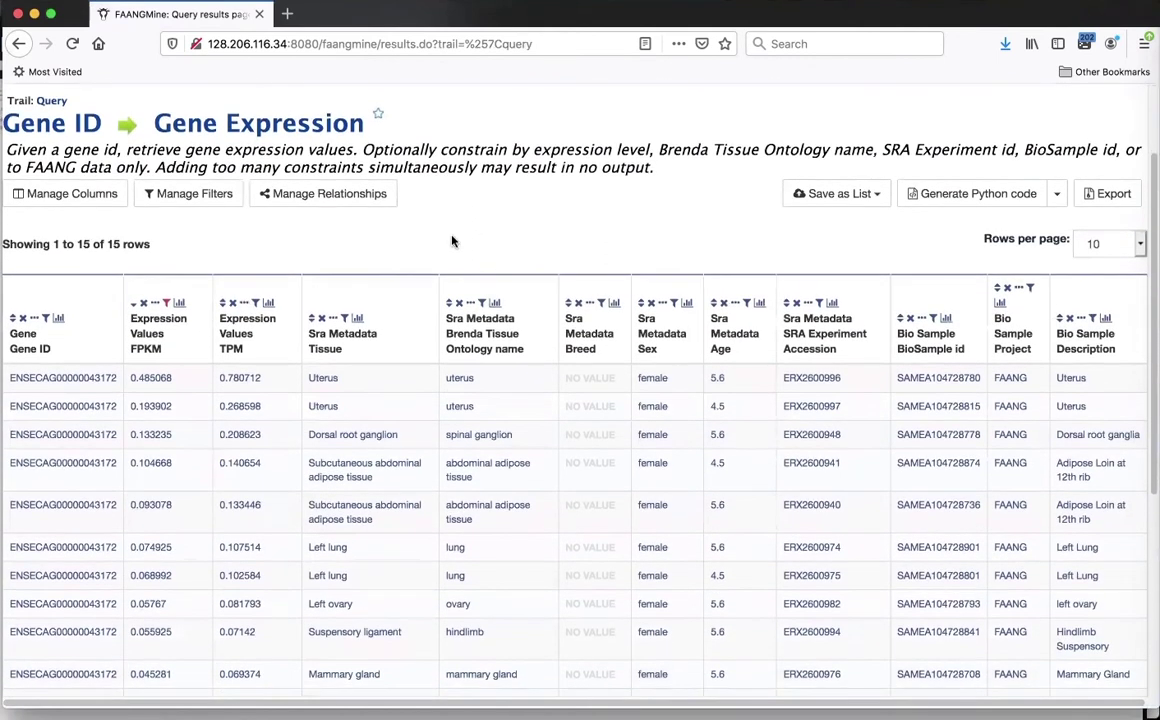
pyautogui.click(358, 320)
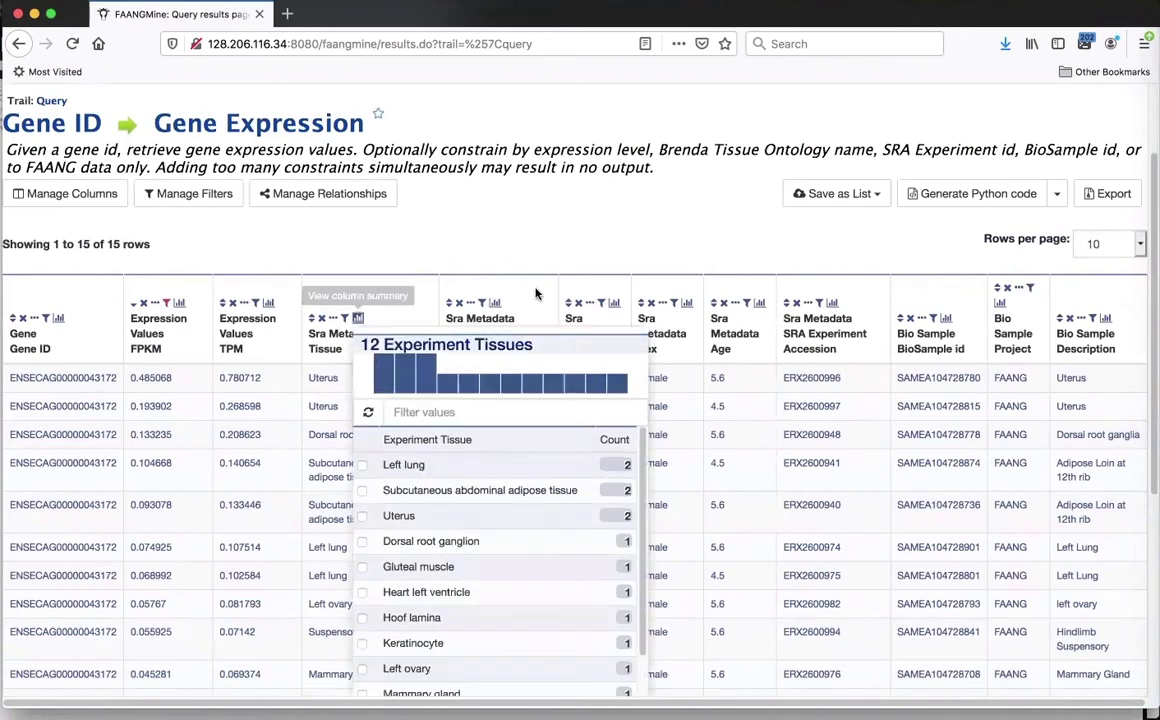
pyautogui.scroll(-2, 685, 316)
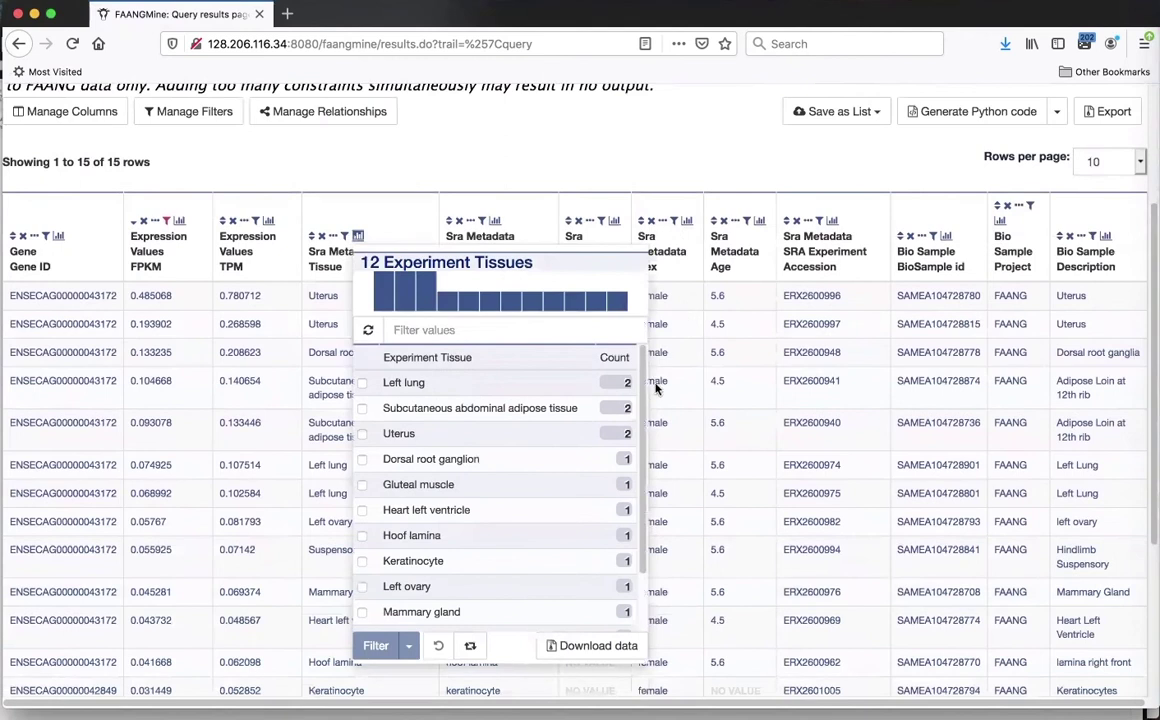
pyautogui.scroll(-2, 641, 390)
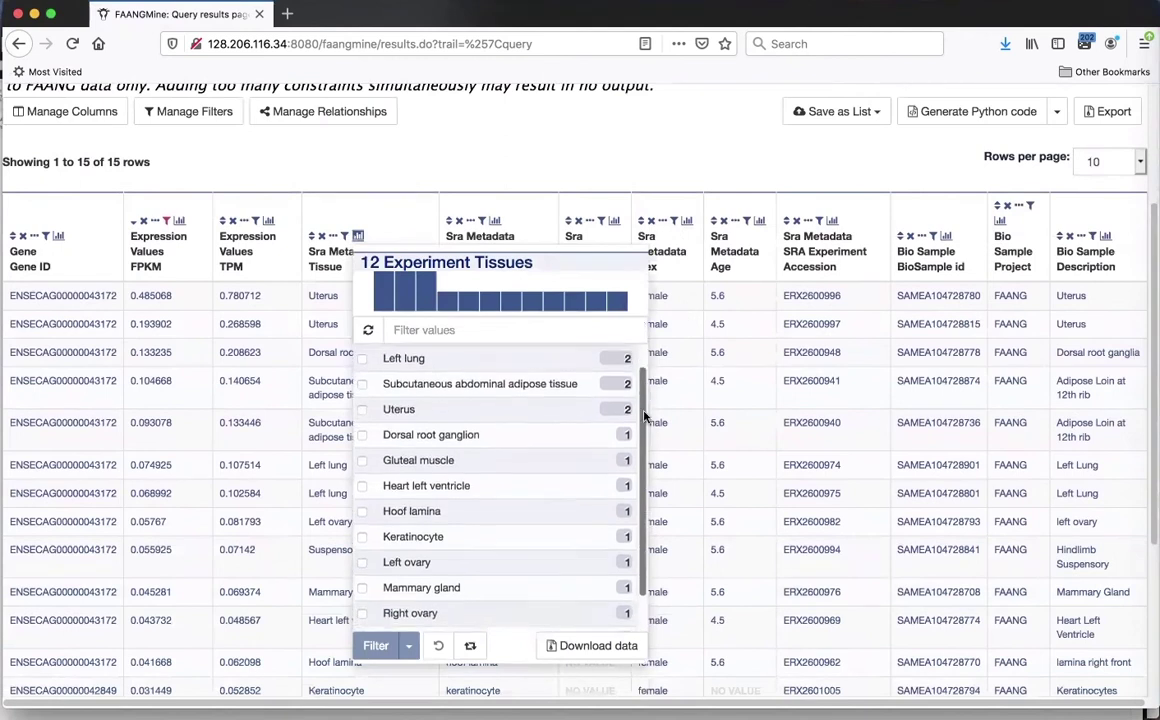
pyautogui.scroll(2, 643, 387)
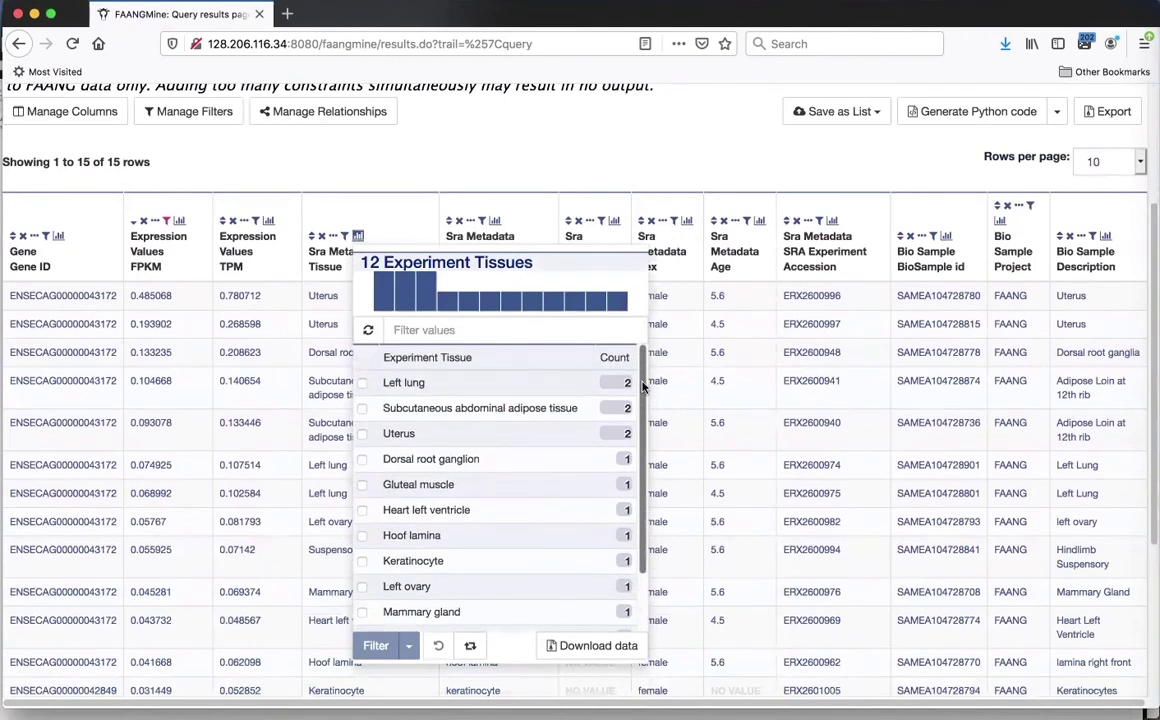
# Restrict the results table to rows whose experiment tissue is Subcutaneous abdominal adipose tissue
pyautogui.click(362, 411)
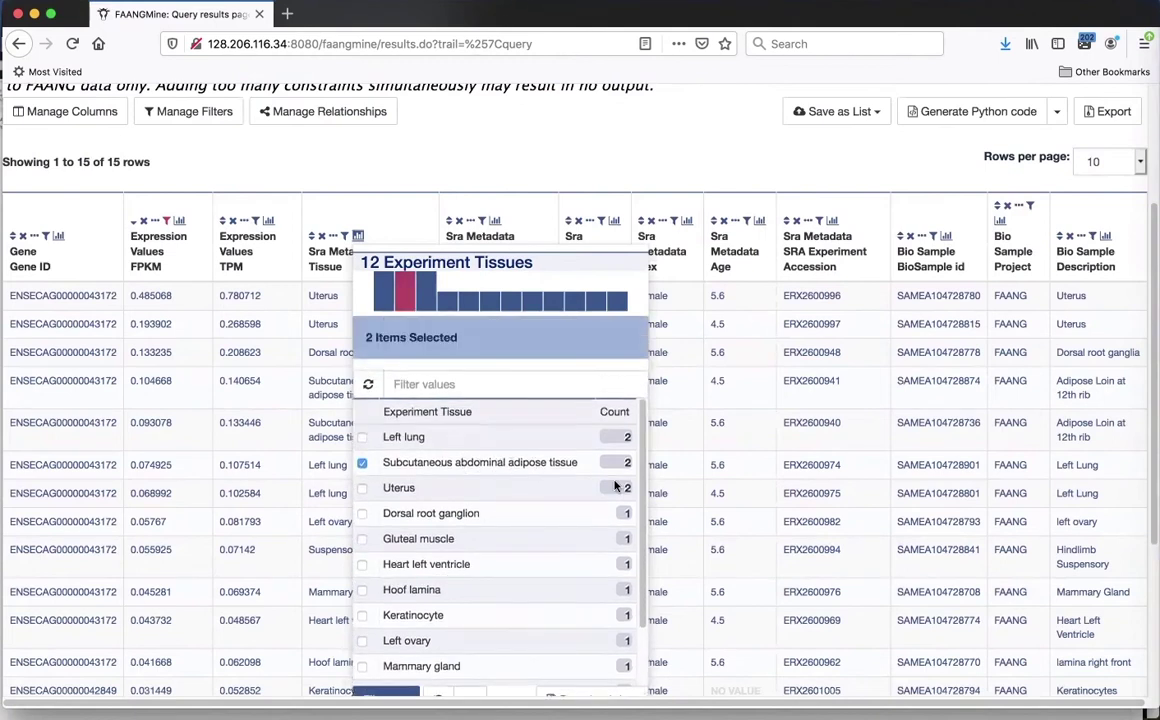
pyautogui.scroll(-1, 725, 557)
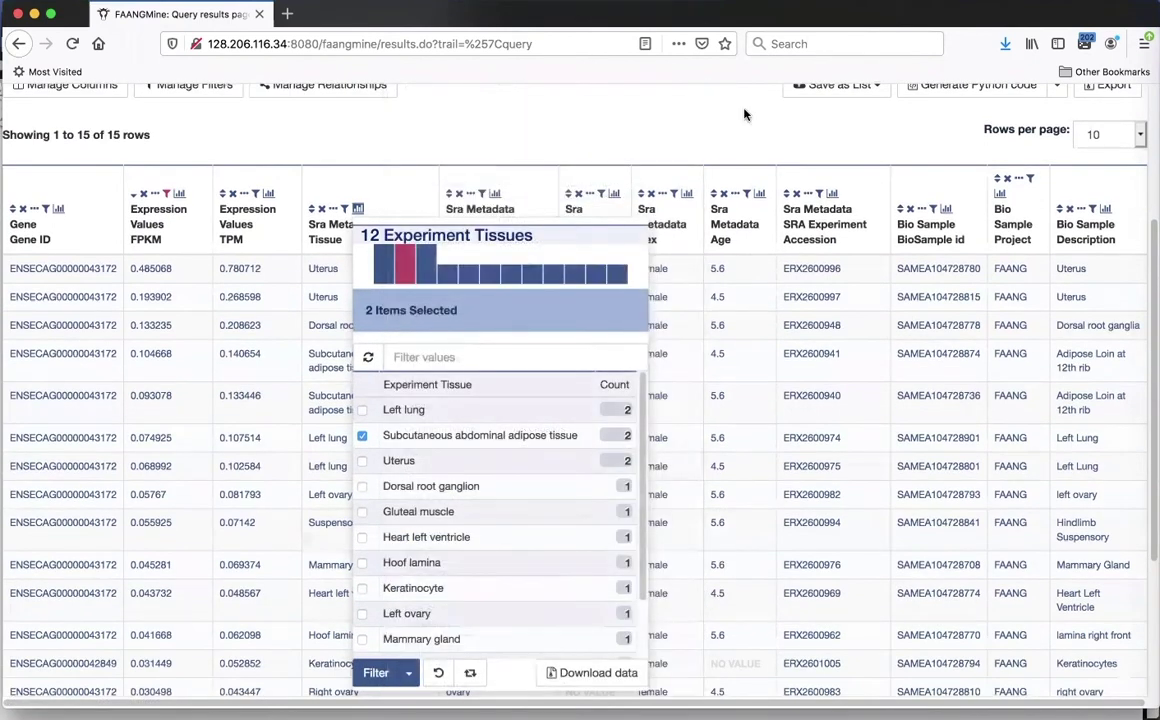
pyautogui.scroll(-2, 744, 115)
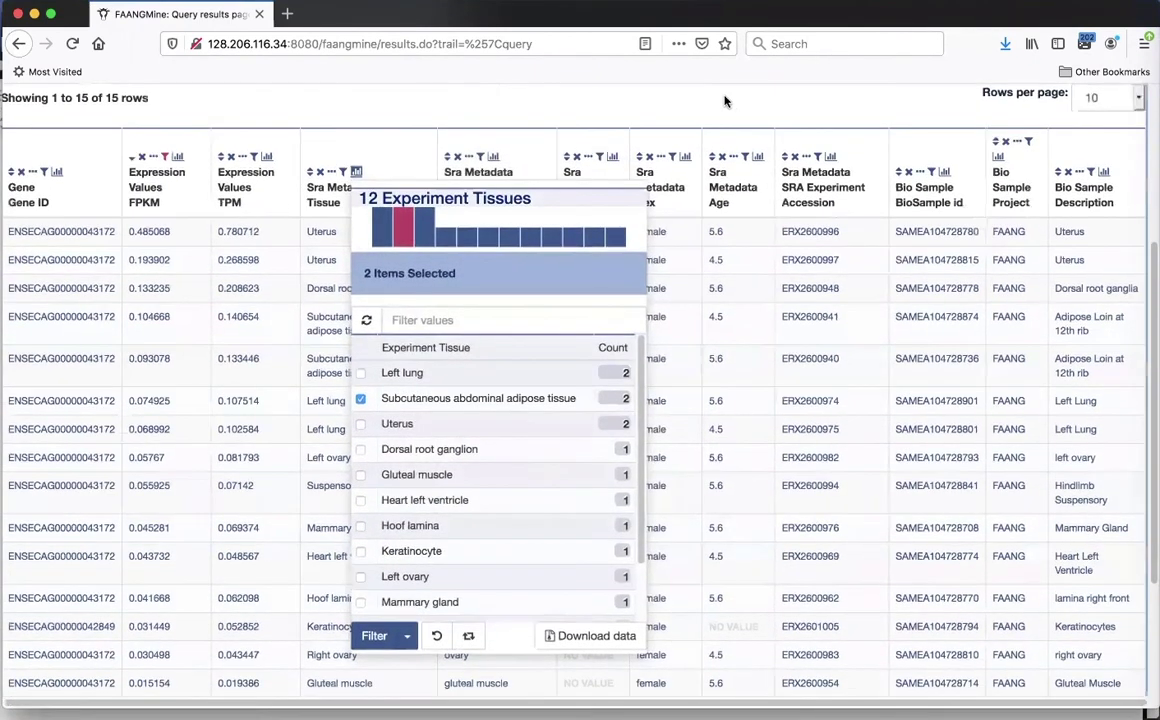
pyautogui.click(406, 637)
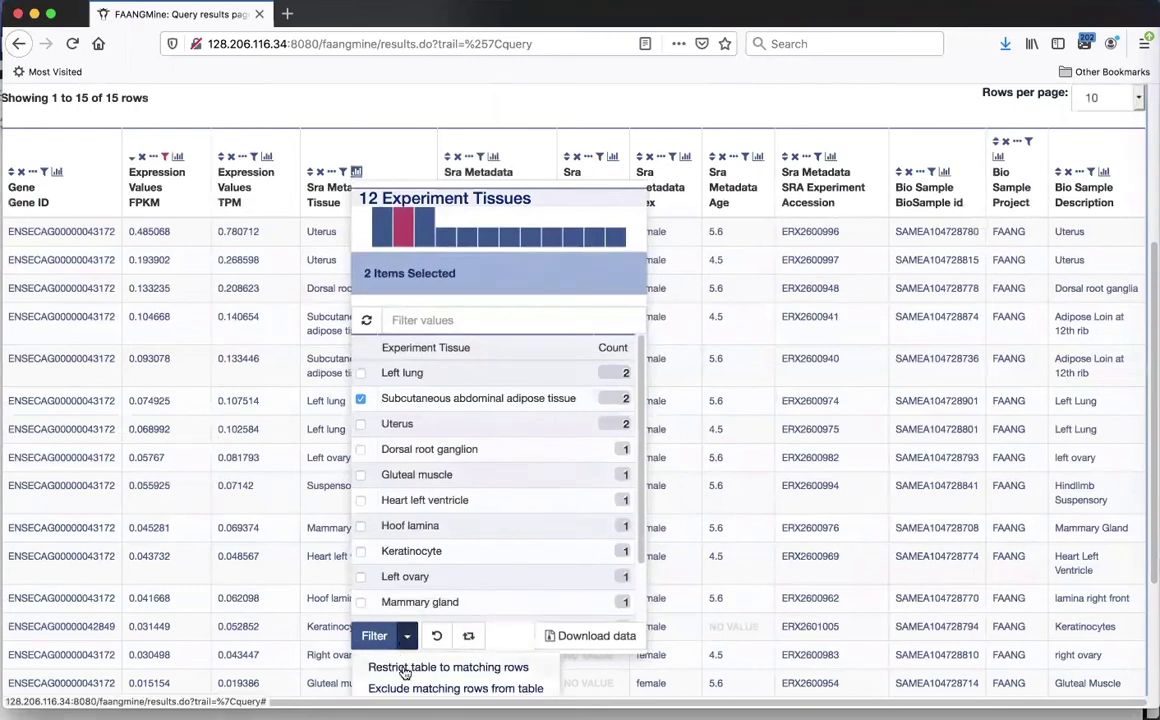
pyautogui.click(404, 667)
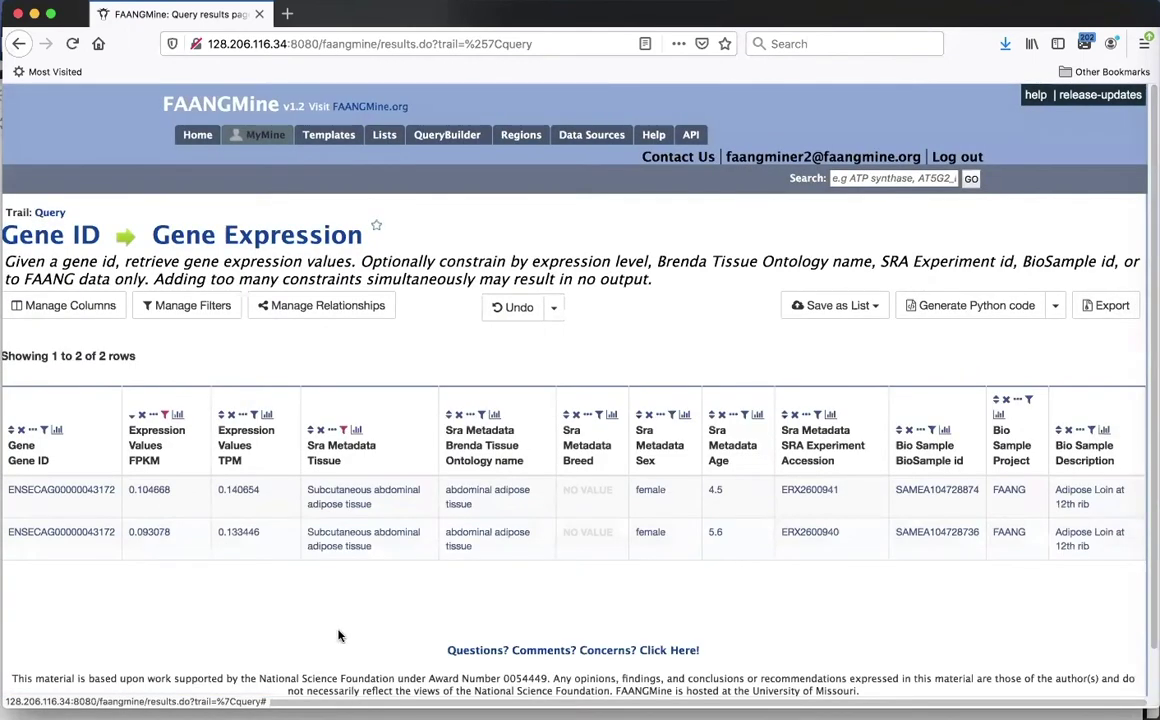
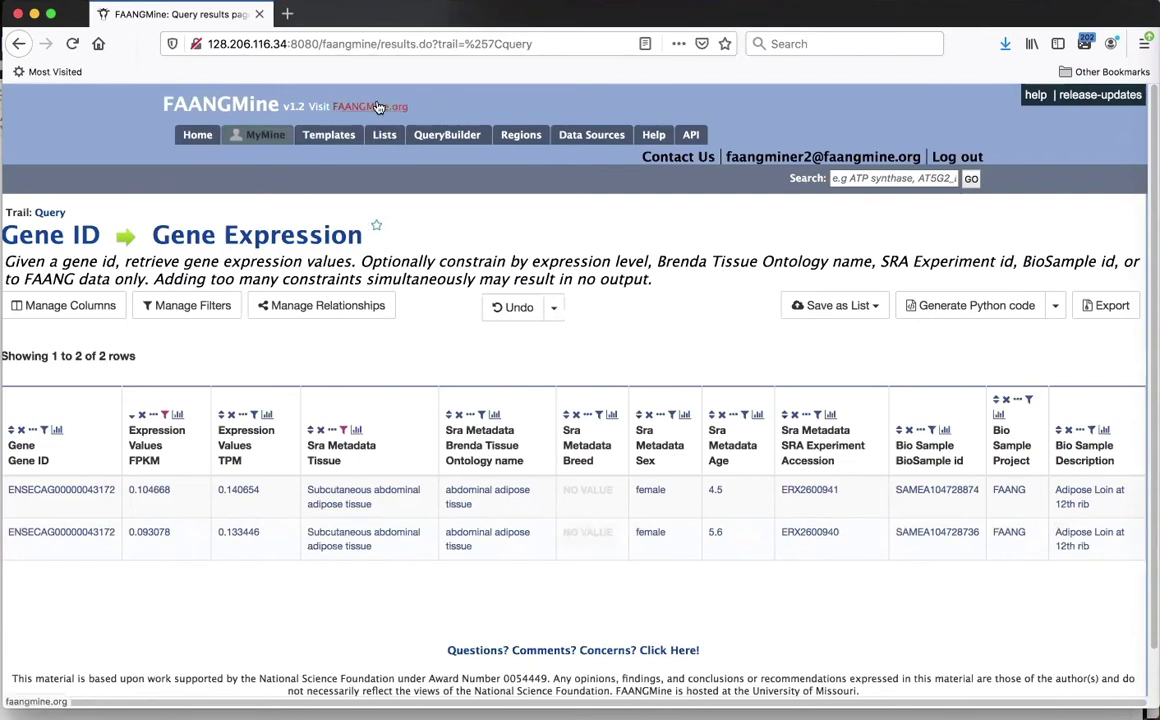
# Open the FAANGMine.org home page in a new browser tab and switch to it
pyautogui.rightClick(379, 107)
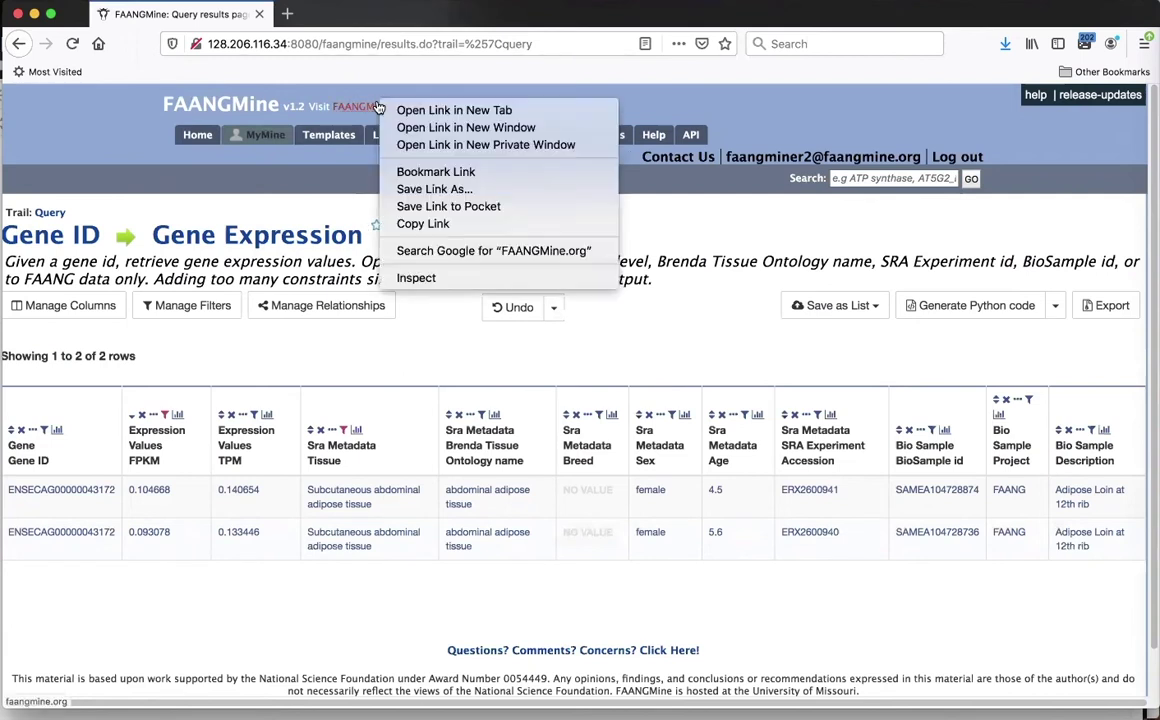
pyautogui.click(446, 112)
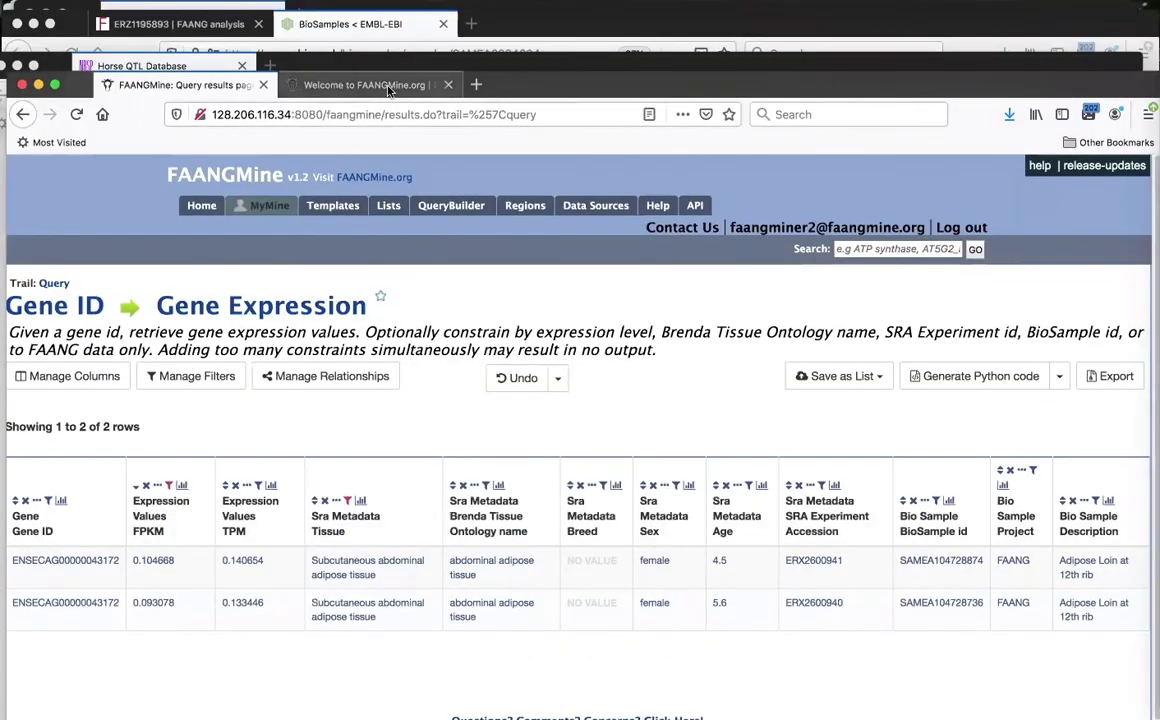
pyautogui.click(360, 14)
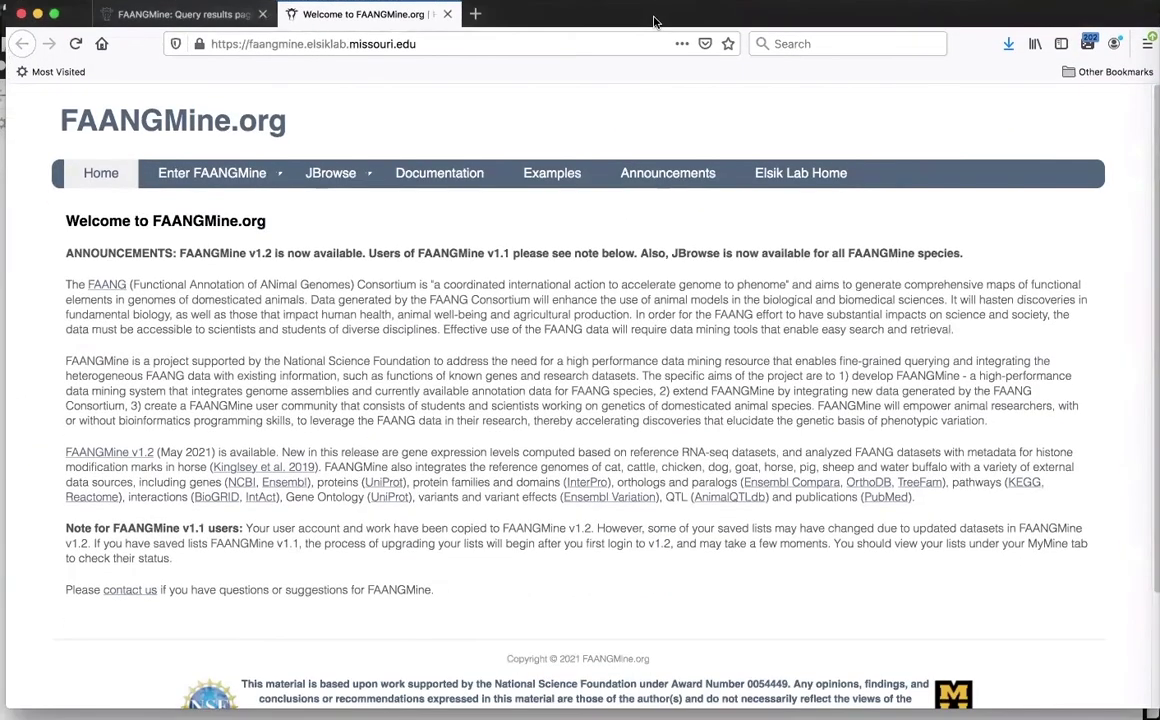
# Look over the About JBrowse page and open the JBrowse genome browser for Equus Caballus EquCab3.0
pyautogui.click(329, 170)
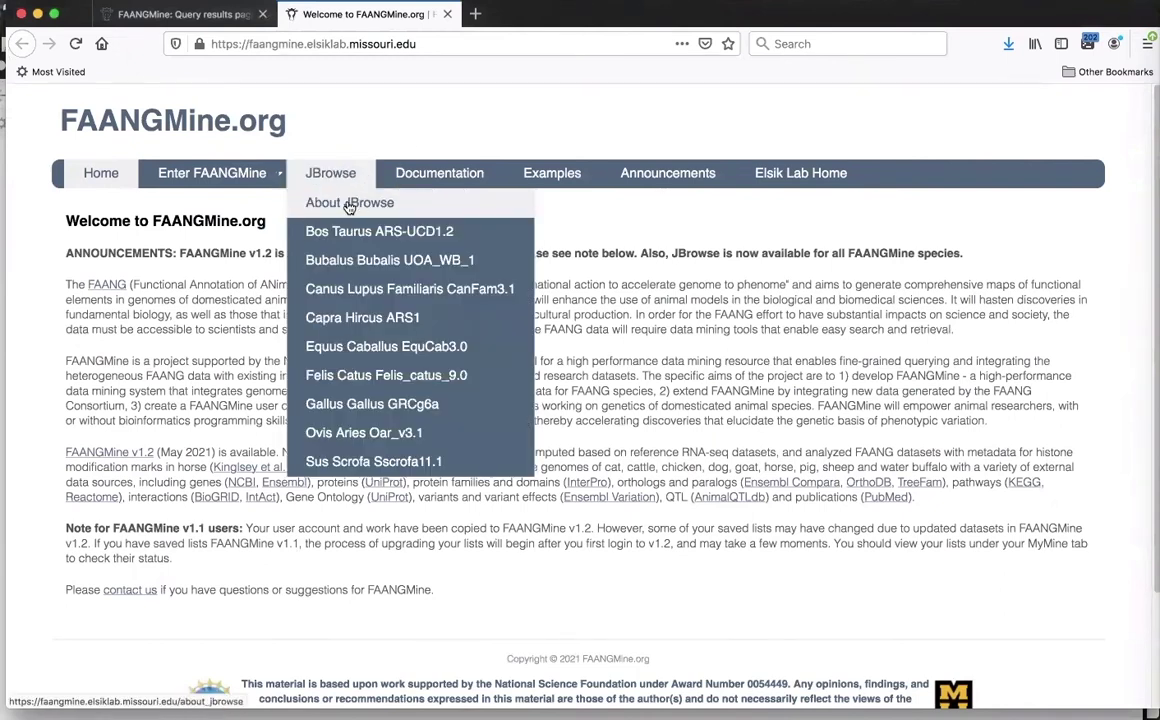
pyautogui.click(349, 204)
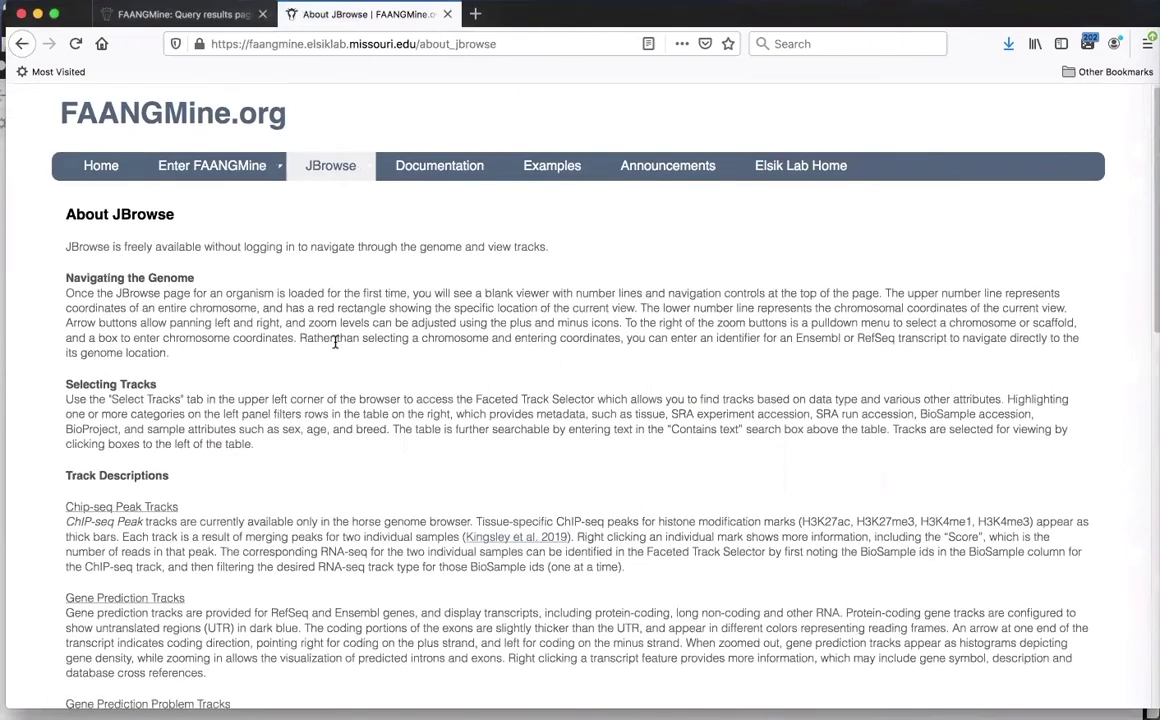
pyautogui.scroll(-2, 336, 340)
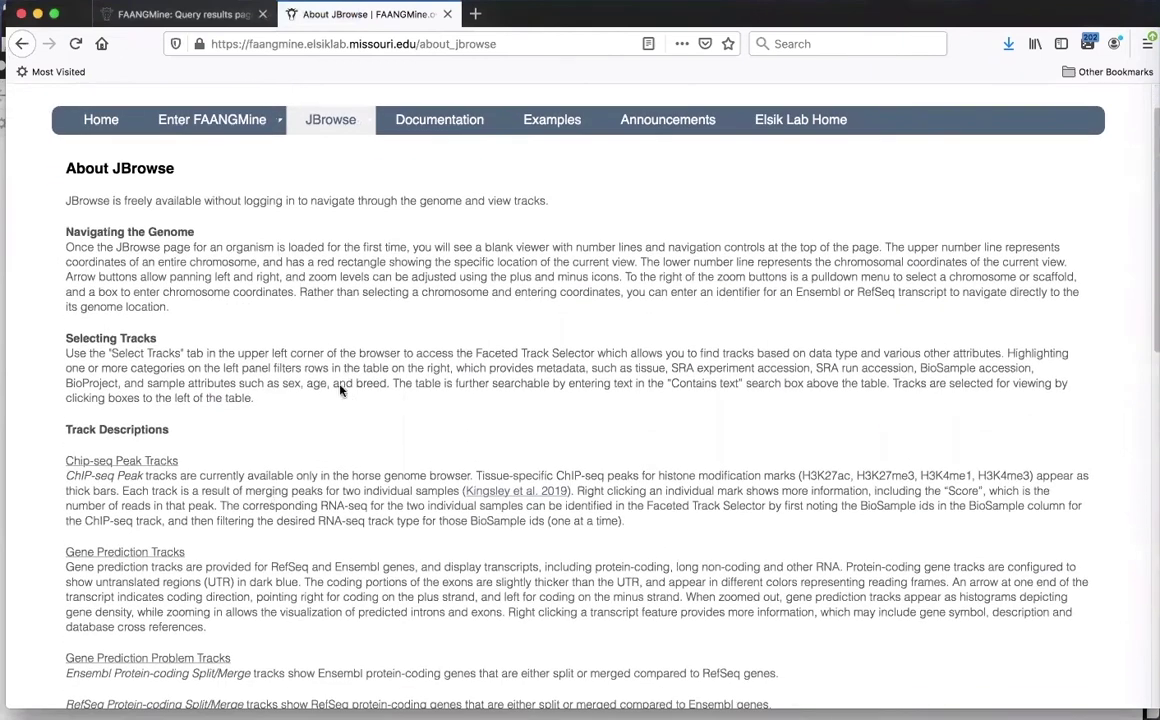
pyautogui.scroll(2, 324, 255)
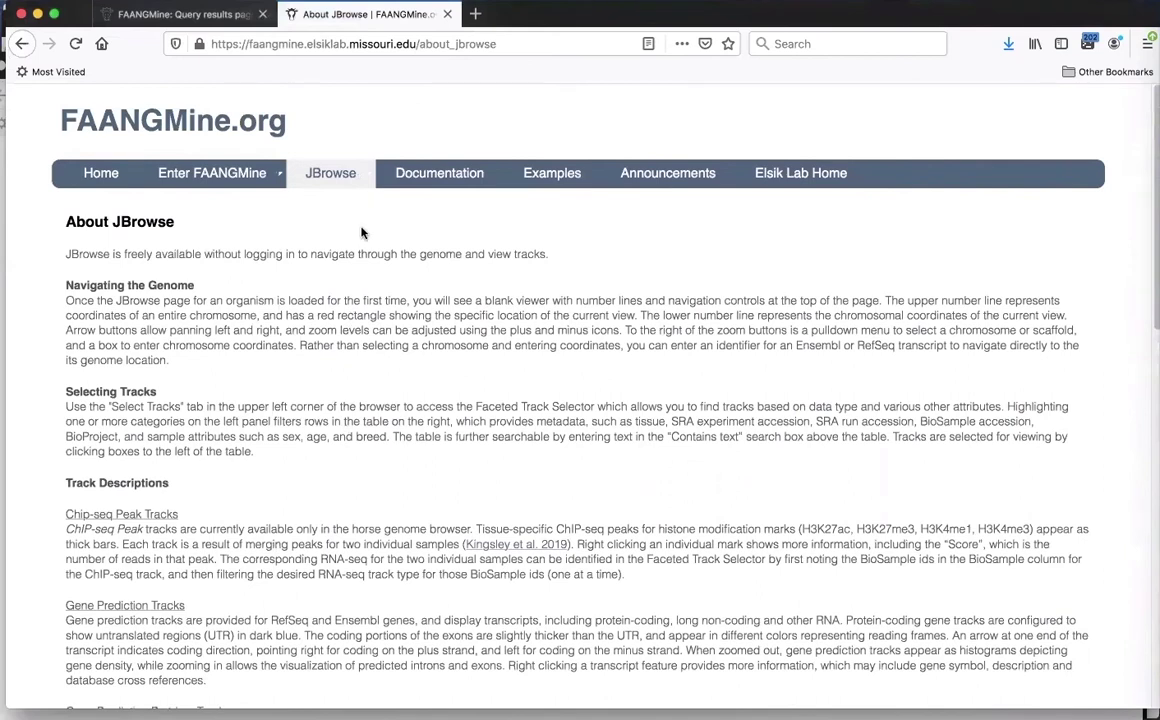
pyautogui.moveTo(330, 157)
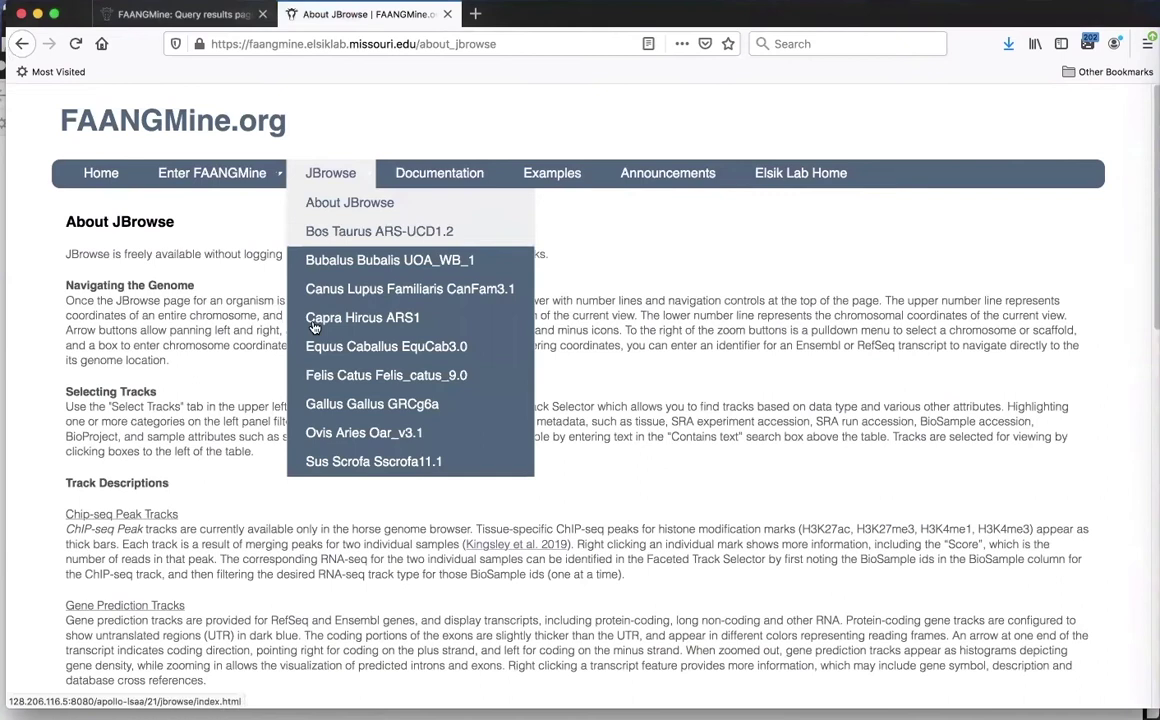
pyautogui.click(363, 352)
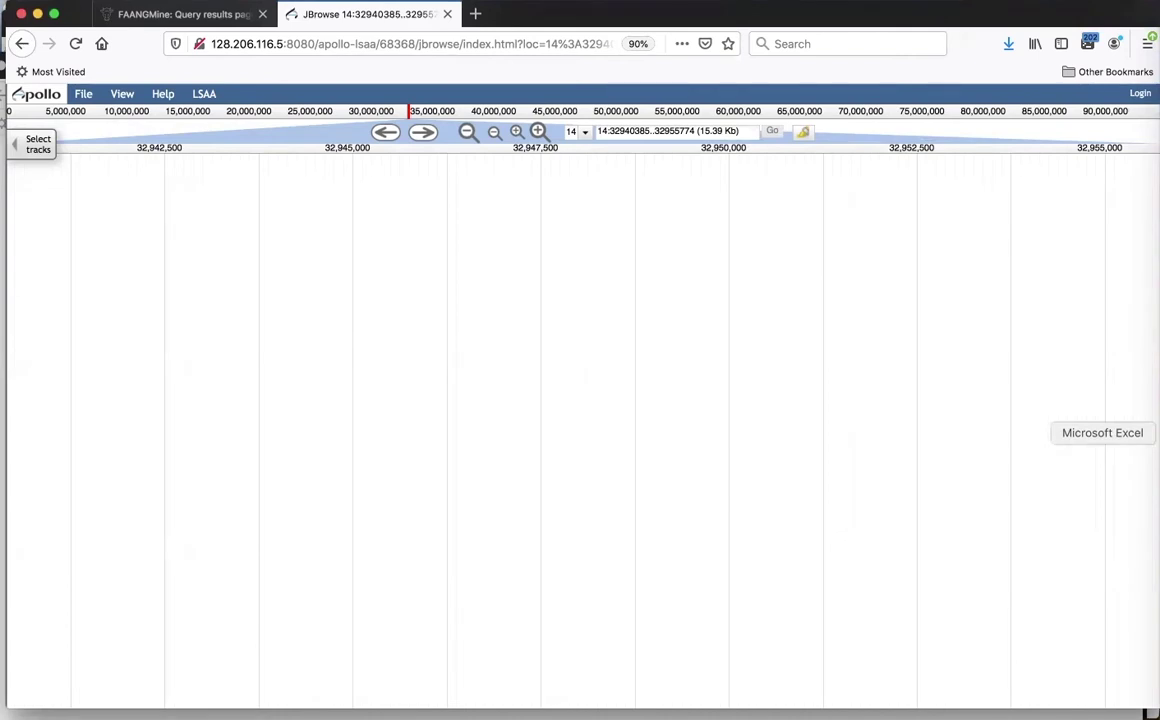
# Switch to Microsoft Excel and bring the histone_mark_overlapping_snp workbook to the front
pyautogui.click(1153, 432)
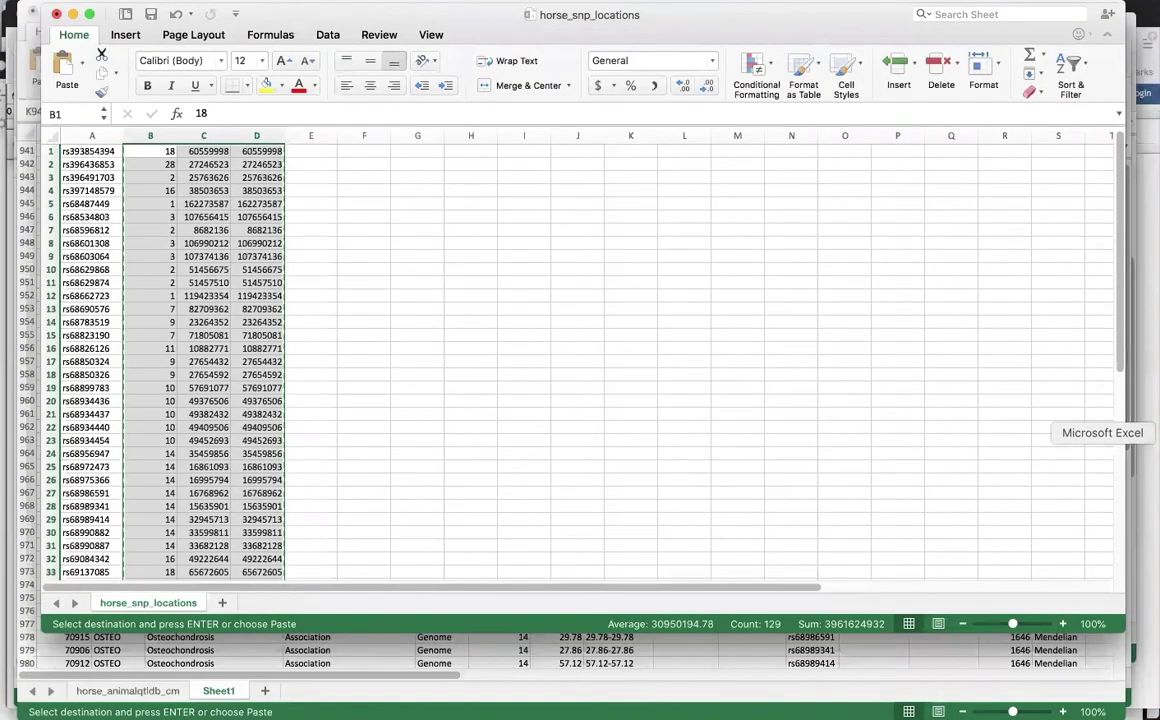
pyautogui.click(410, 5)
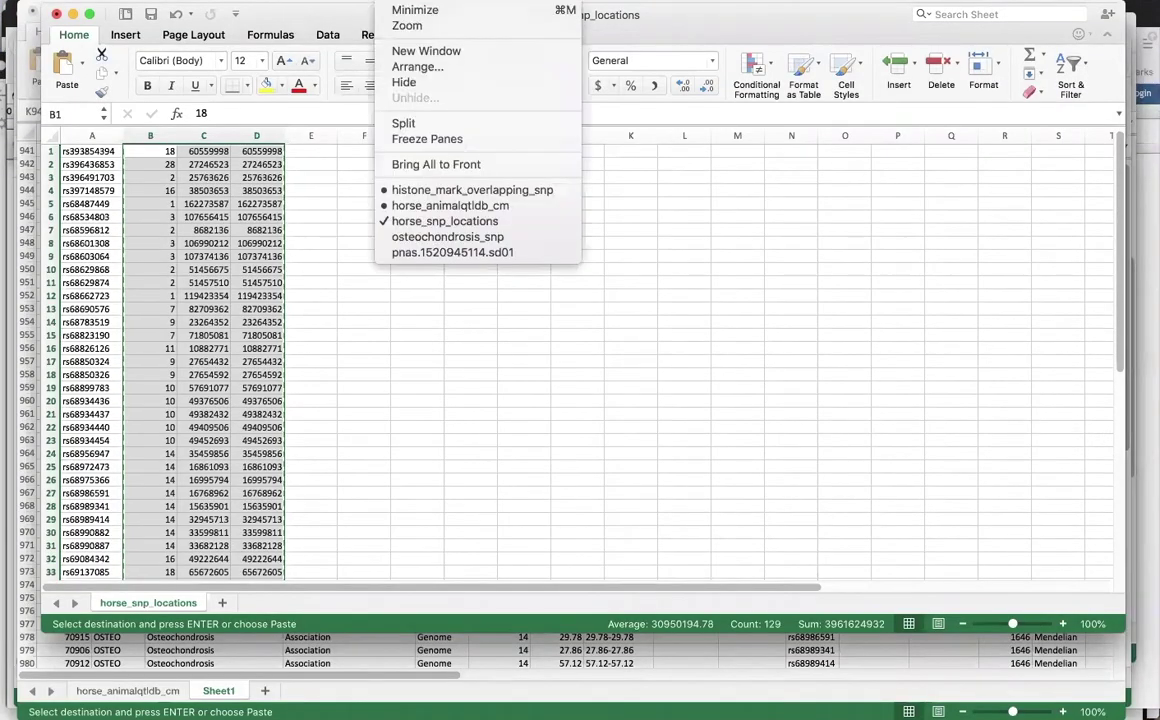
pyautogui.click(455, 190)
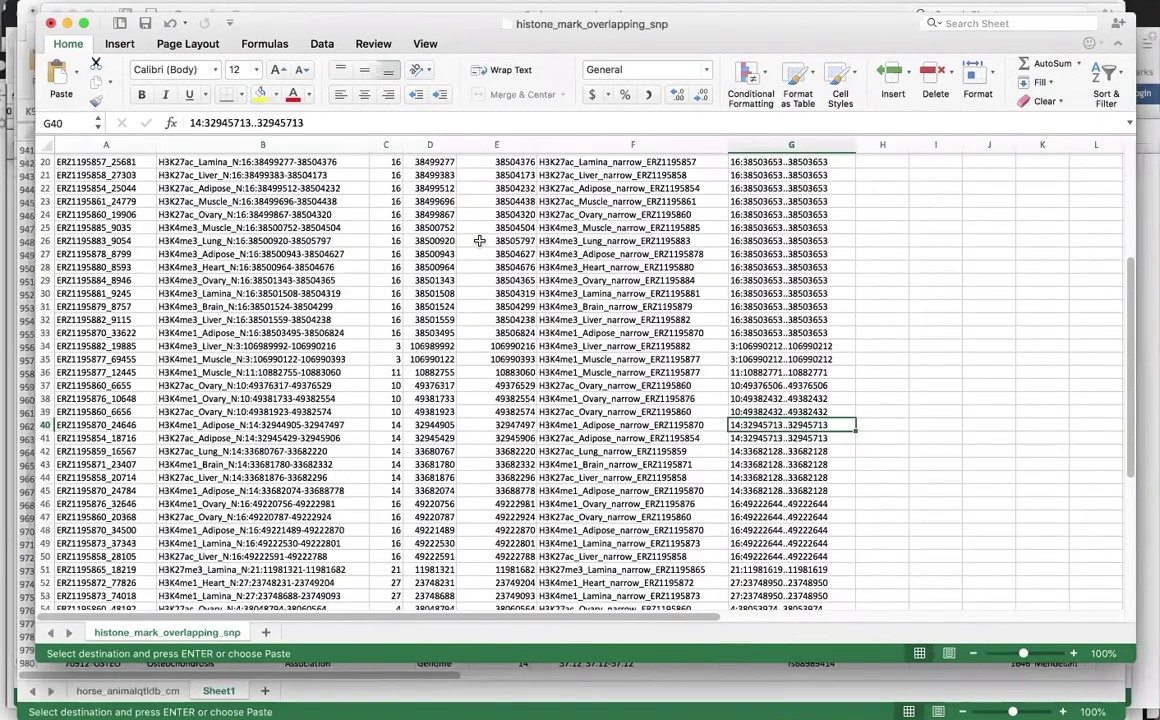
# Look through the histone mark table and select rows 40 and 41 with the chromosome 14 adipose marks
pyautogui.scroll(3, 479, 241)
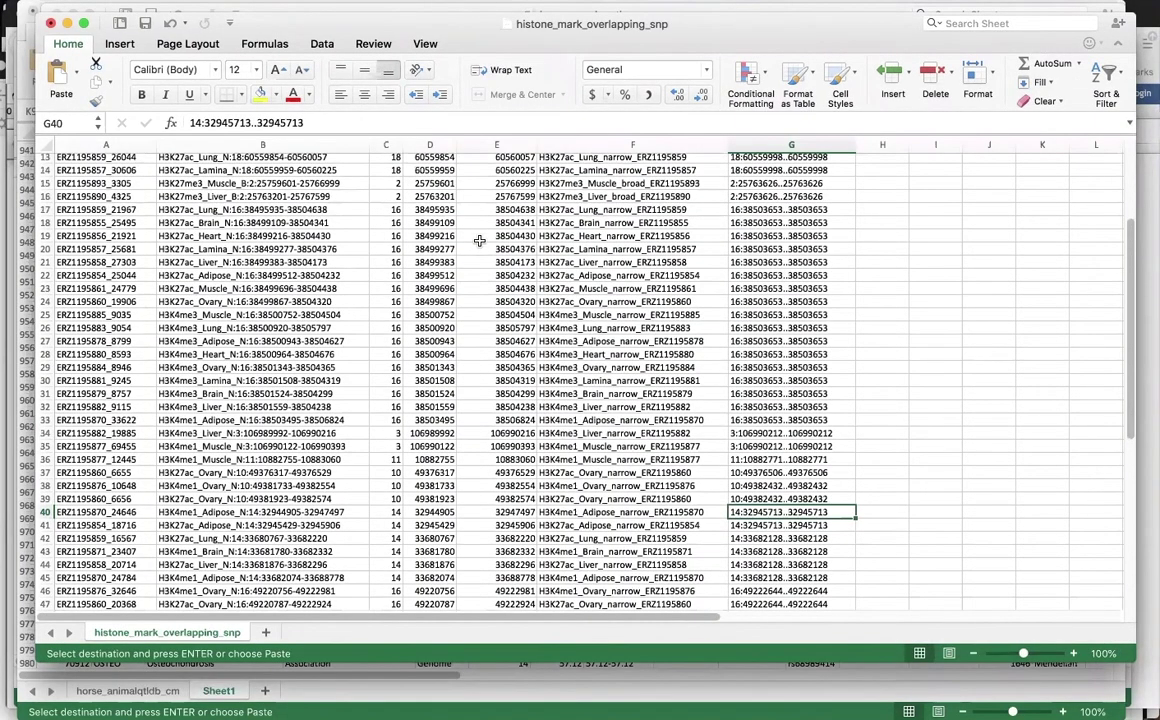
pyautogui.scroll(5, 479, 241)
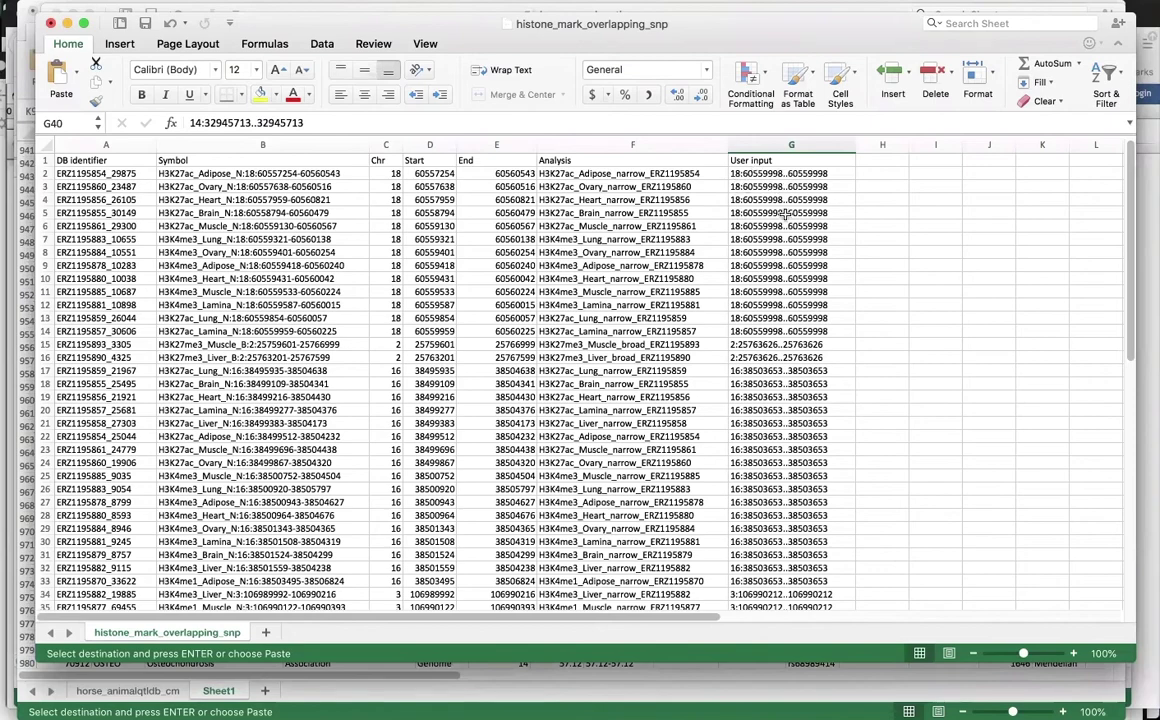
pyautogui.scroll(-5, 686, 420)
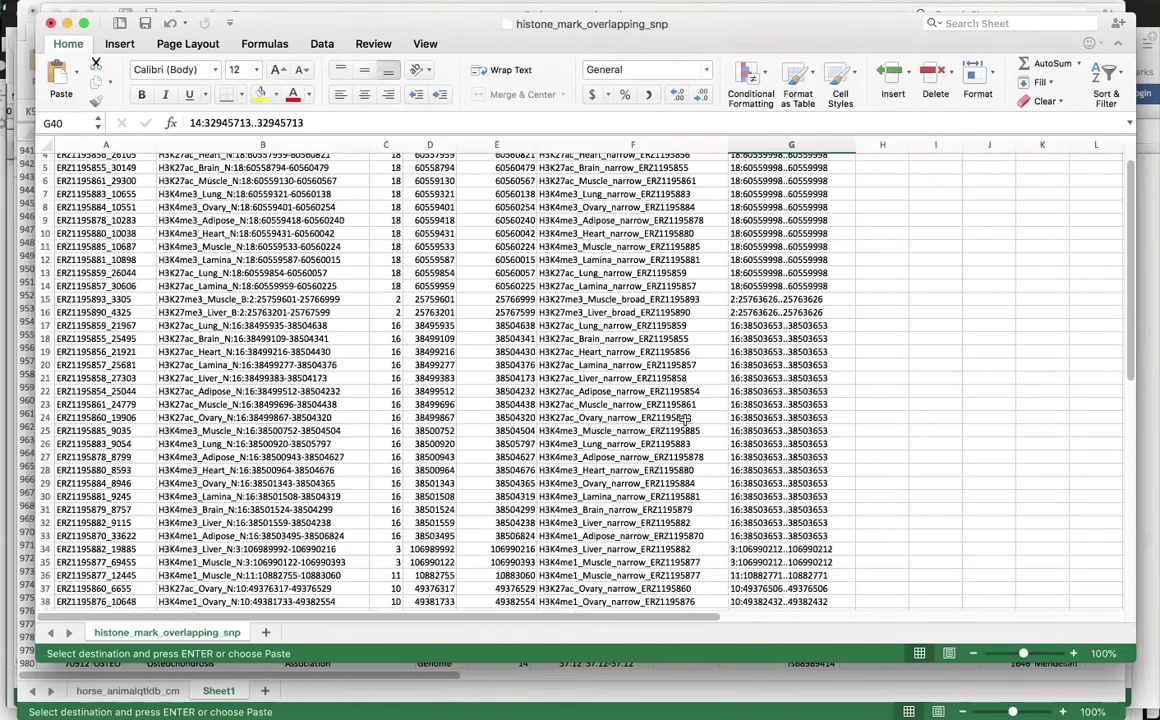
pyautogui.scroll(-2, 712, 422)
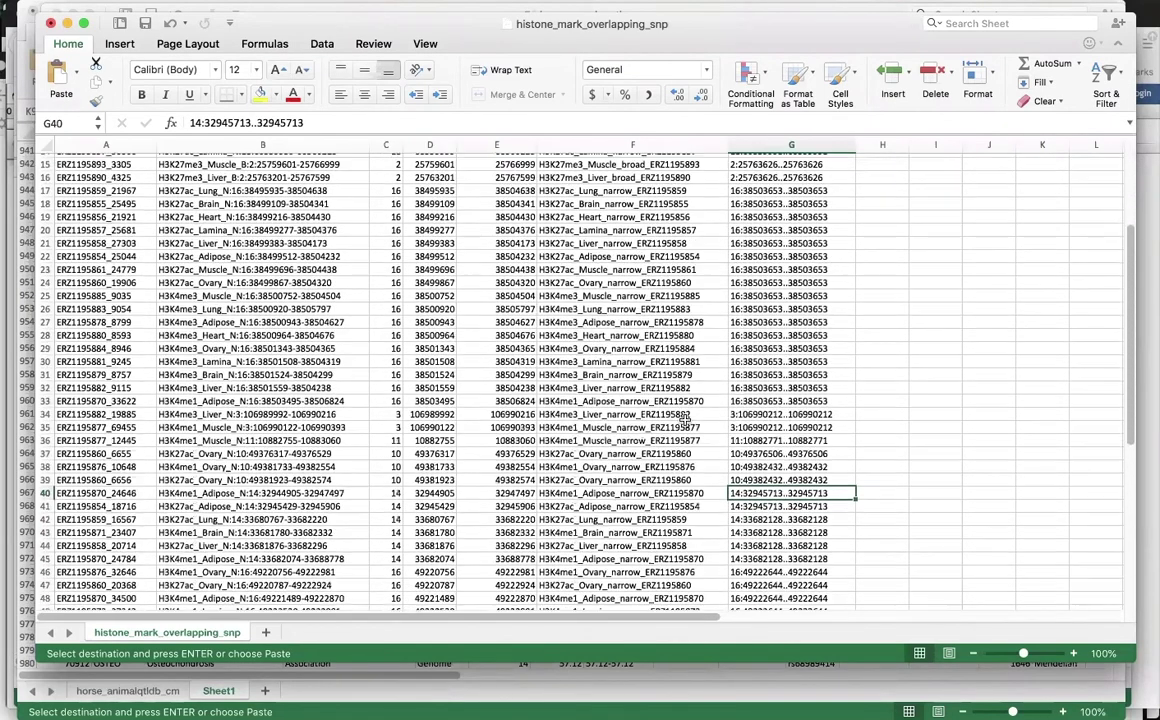
pyautogui.scroll(-1, 130, 486)
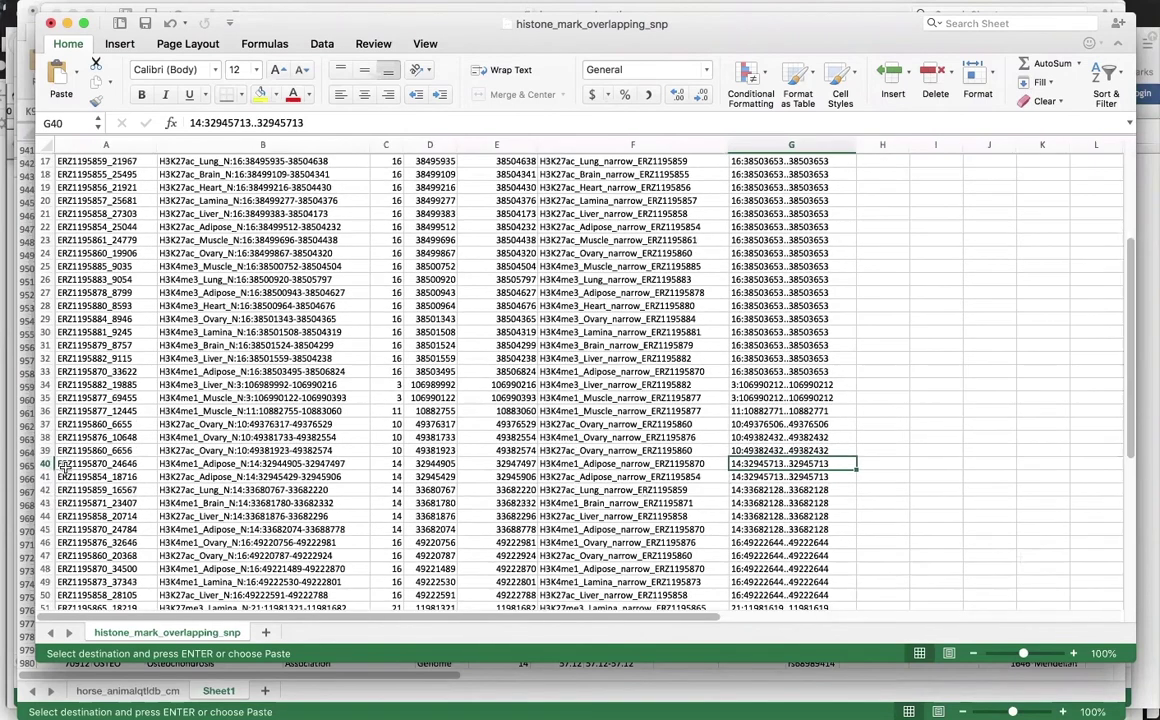
pyautogui.click(44, 464)
pyautogui.moveTo(44, 465); pyautogui.dragTo(44, 477)
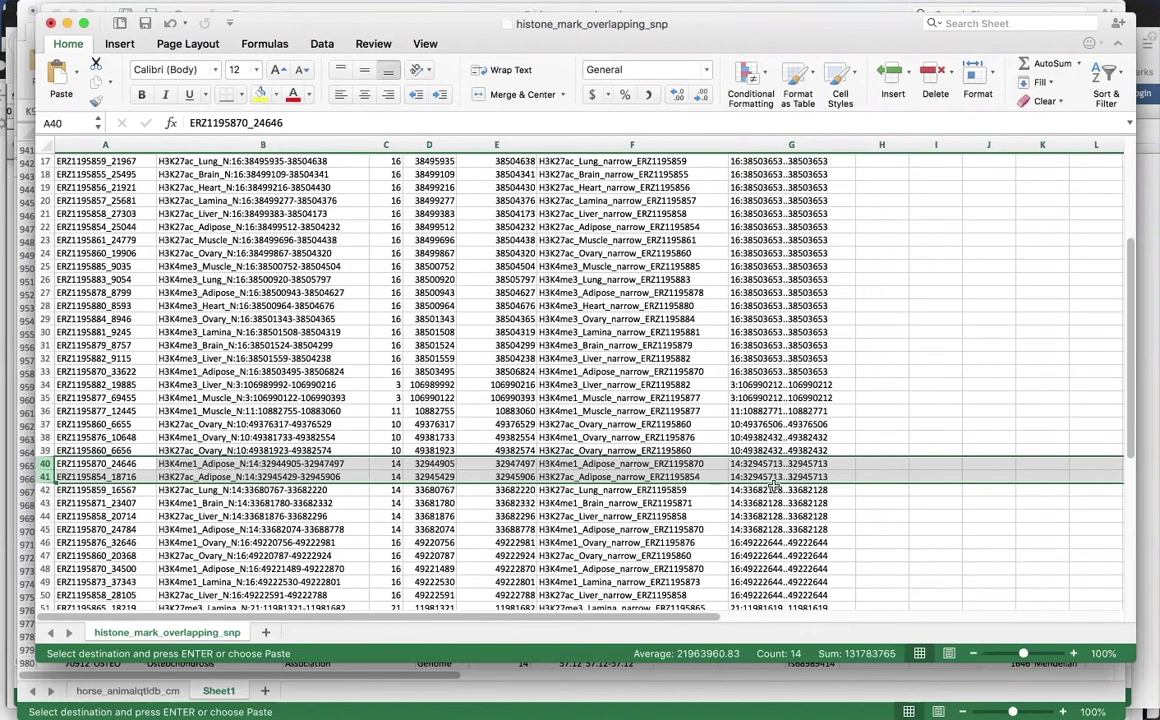
# Copy the SNP location 14:32945713..32945713 from cell G40
pyautogui.click(766, 464)
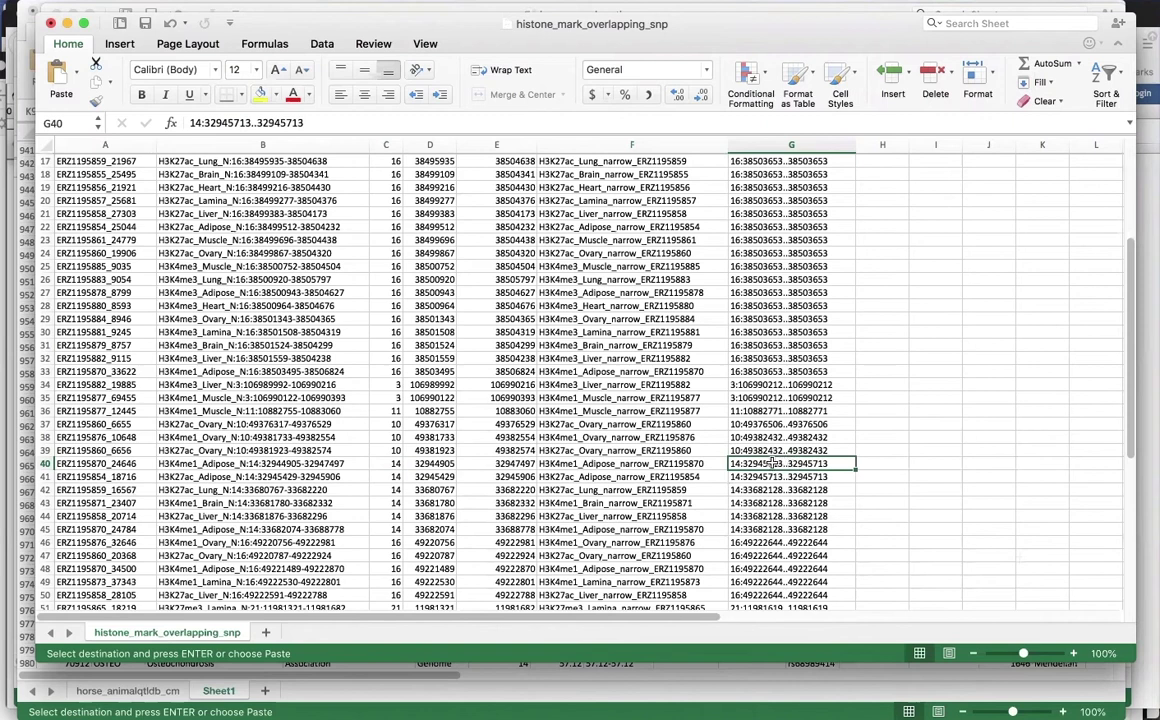
pyautogui.moveTo(304, 122); pyautogui.dragTo(189, 122)
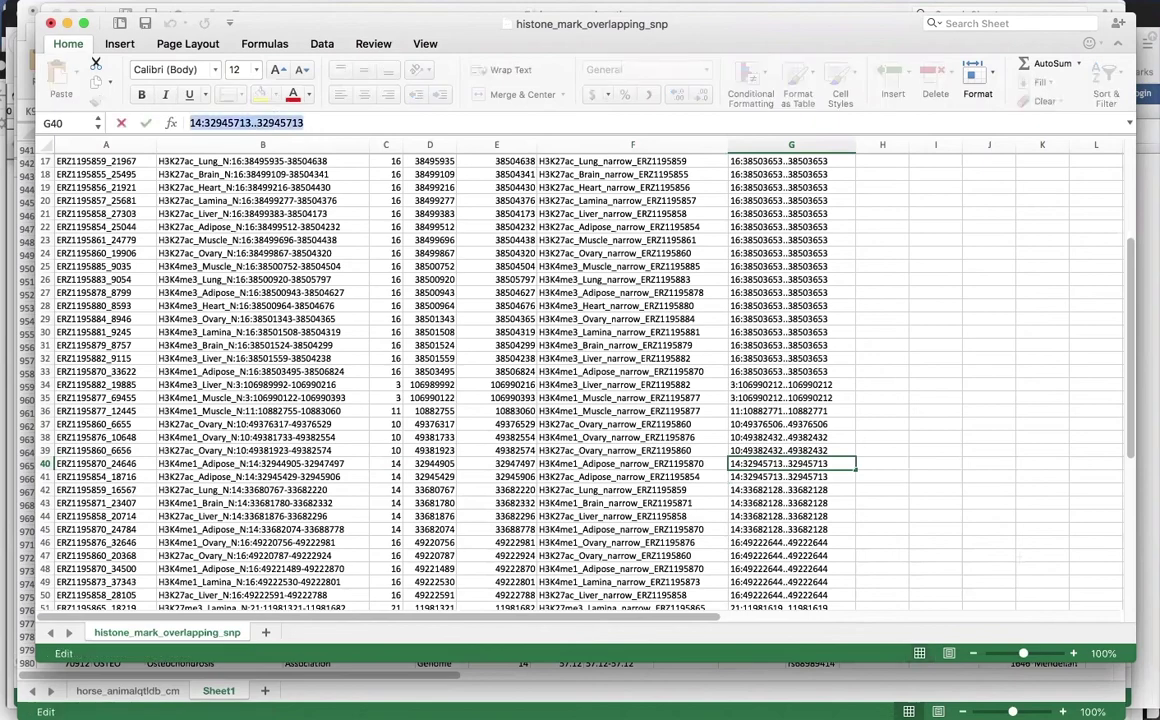
pyautogui.click(285, 0)
pyautogui.click(300, 67)
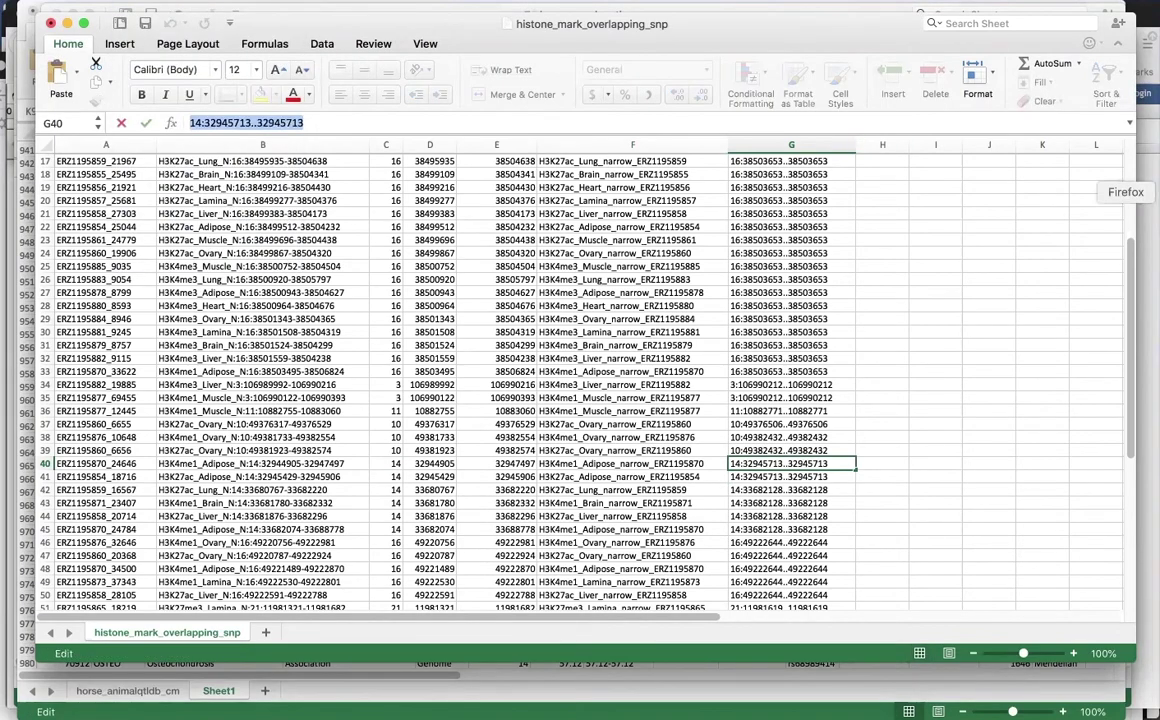
# Switch back to JBrowse in Firefox and navigate to the copied location 14:32945713..32945713
pyautogui.click(1155, 191)
pyautogui.moveTo(743, 131); pyautogui.dragTo(598, 128)
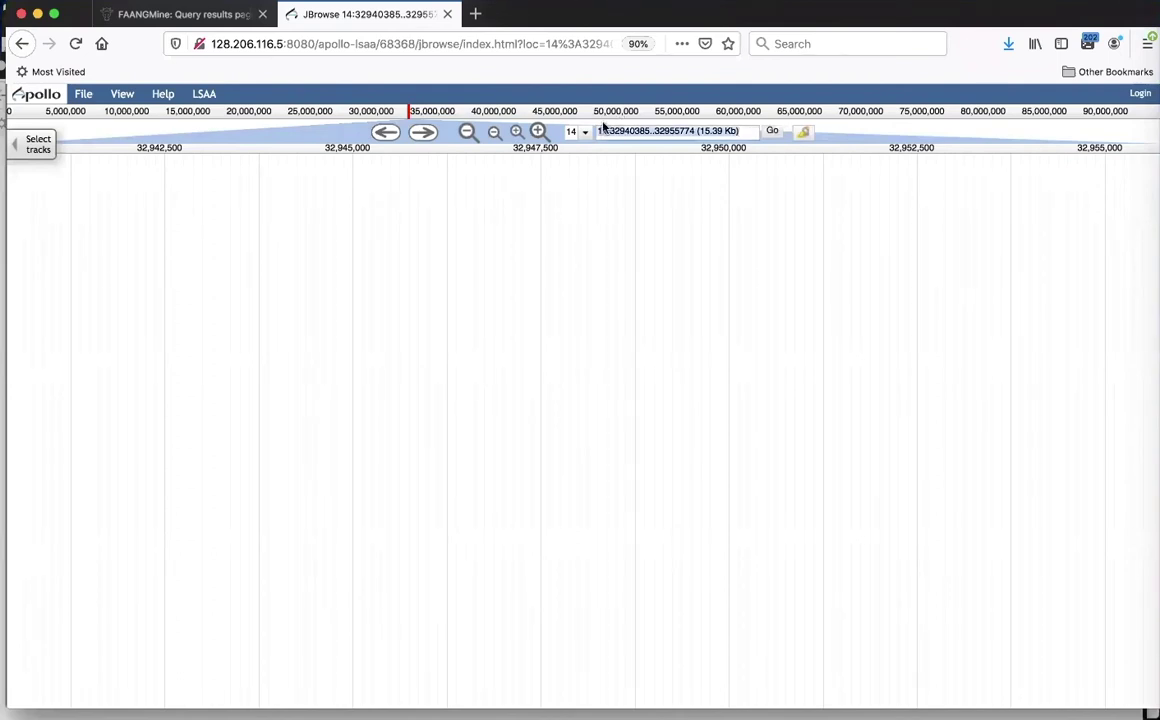
pyautogui.press('super+v')
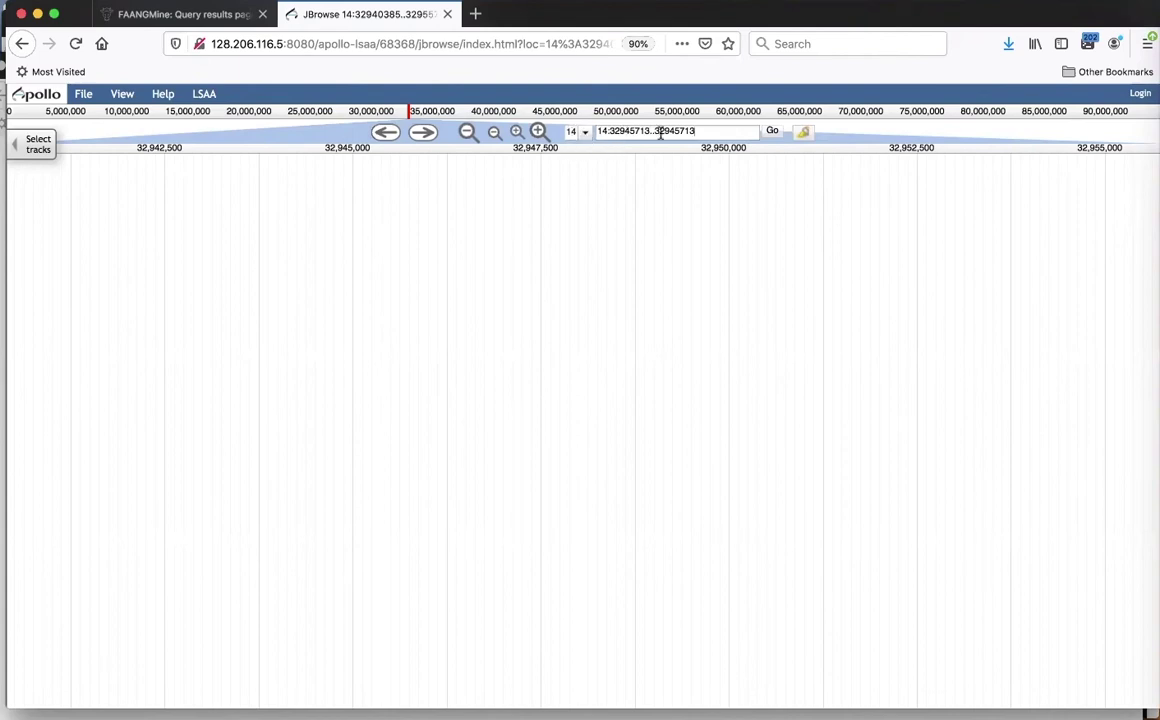
pyautogui.click(773, 133)
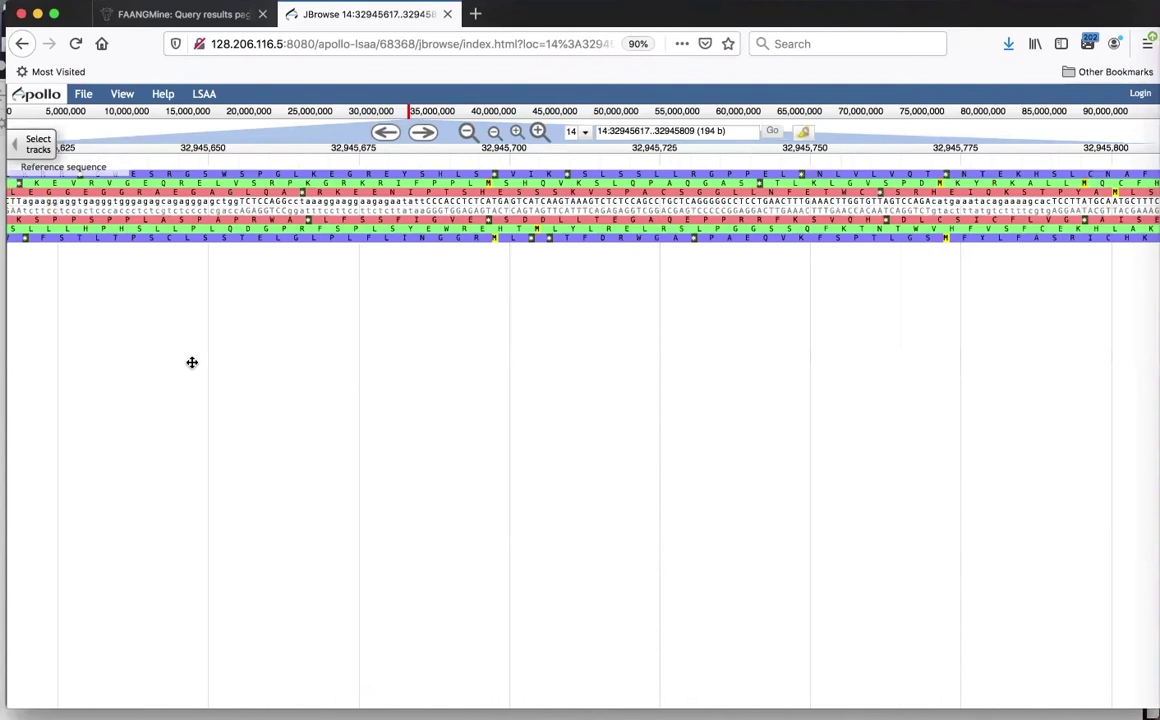
# Add the Variation track dbSNP151 from Ensembl to the genome browser view
pyautogui.click(38, 144)
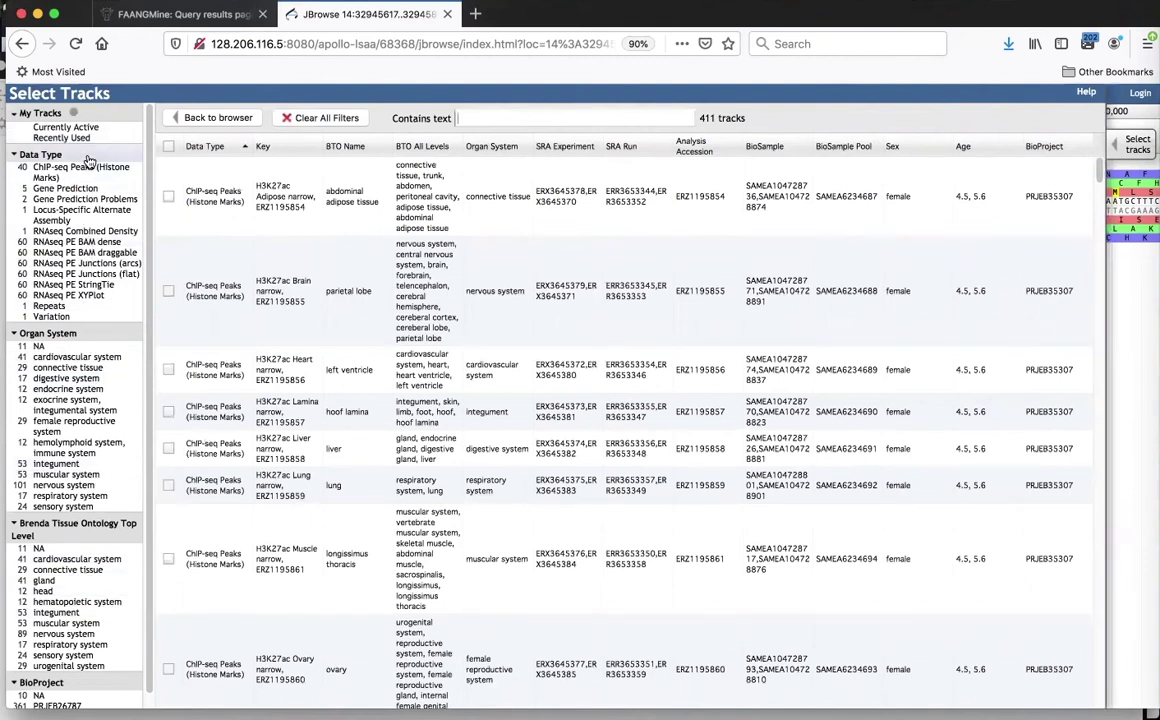
pyautogui.click(52, 317)
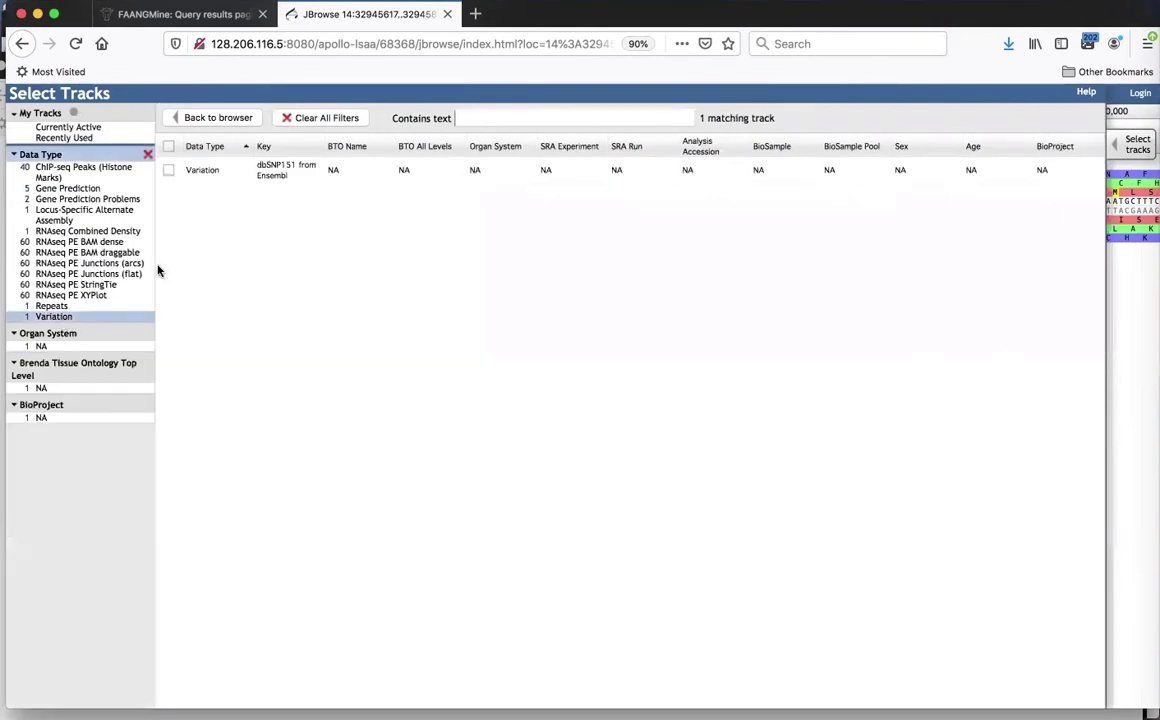
pyautogui.click(168, 171)
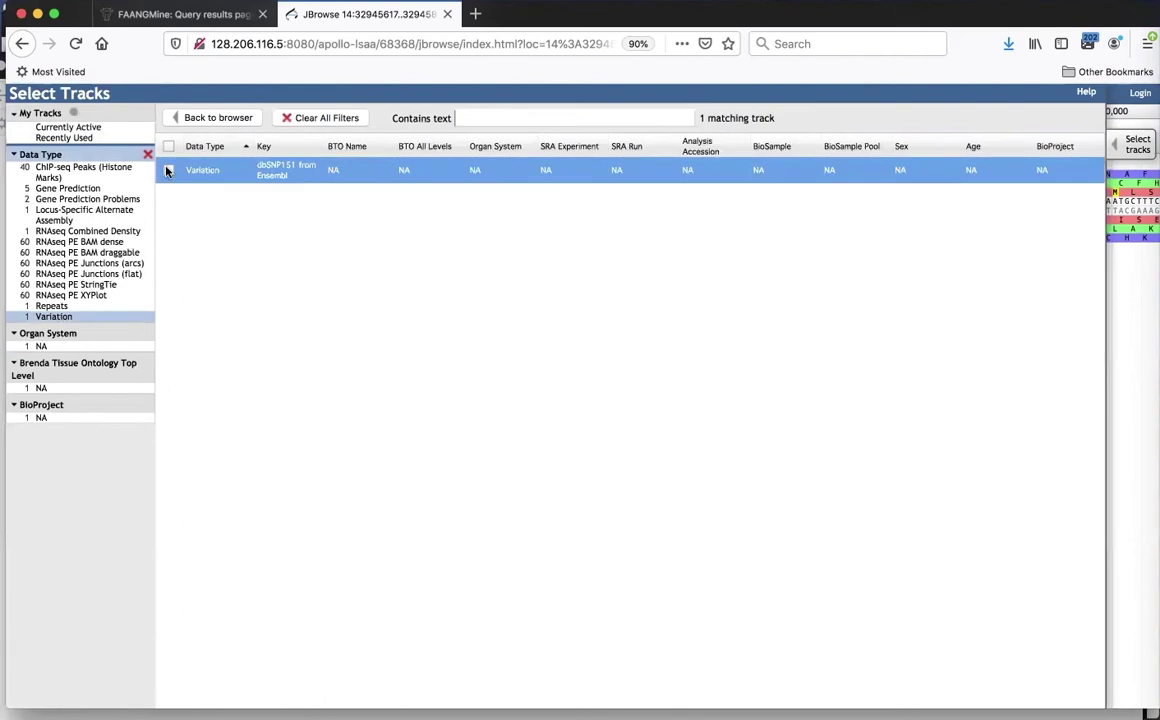
pyautogui.click(209, 118)
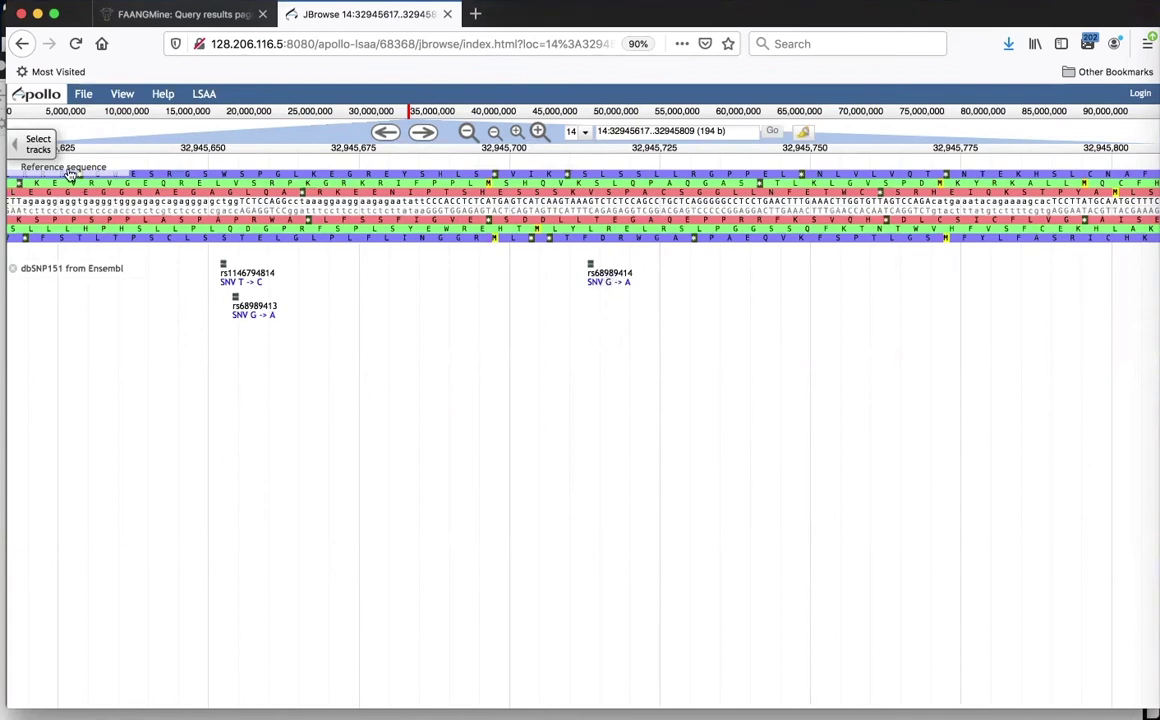
# Add all five Gene Prediction tracks from Ensembl and RefSeq to the genome browser view
pyautogui.click(37, 146)
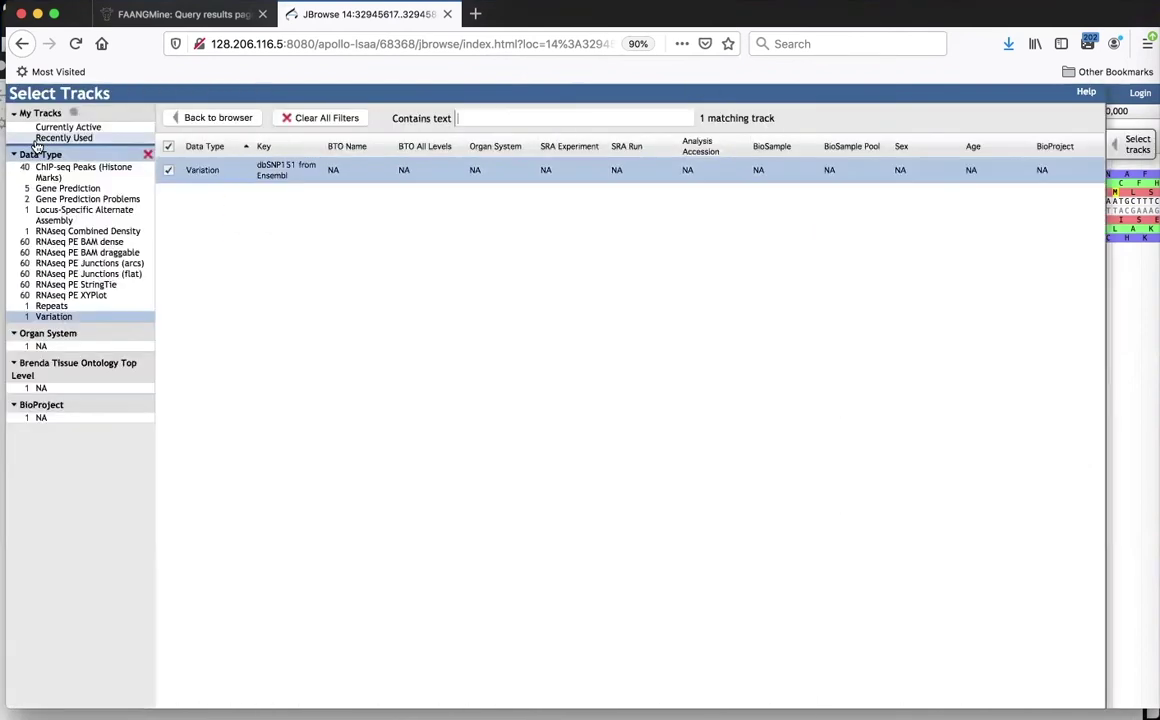
pyautogui.click(113, 191)
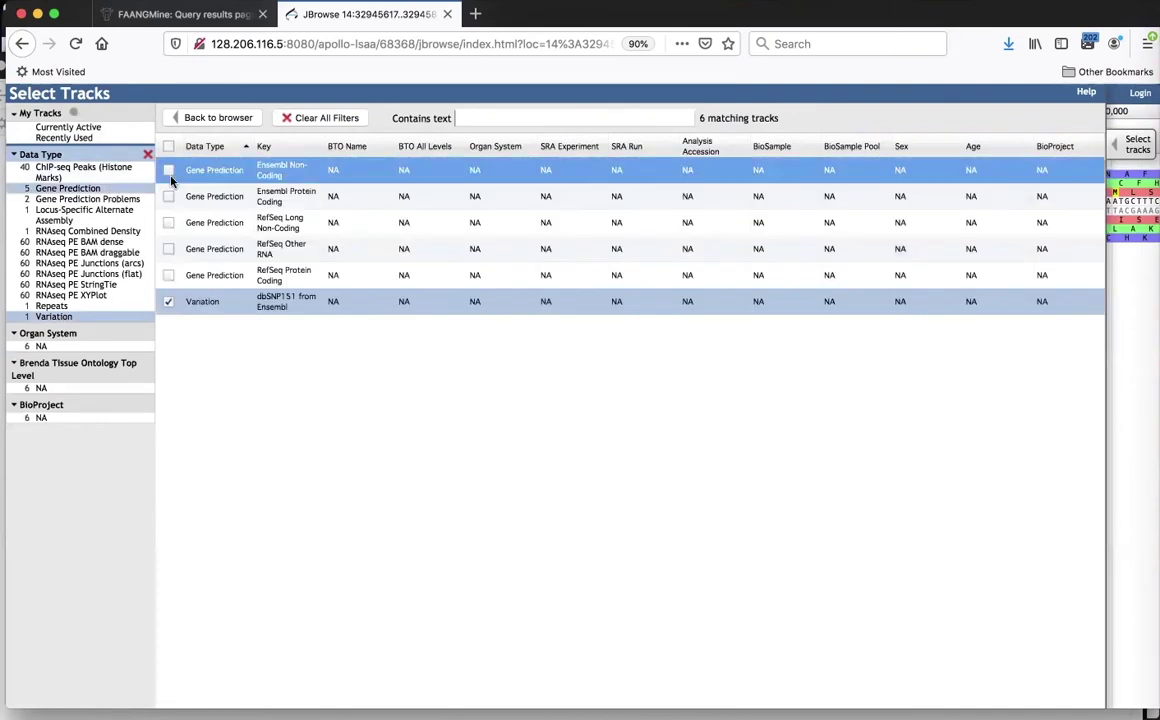
pyautogui.click(168, 148)
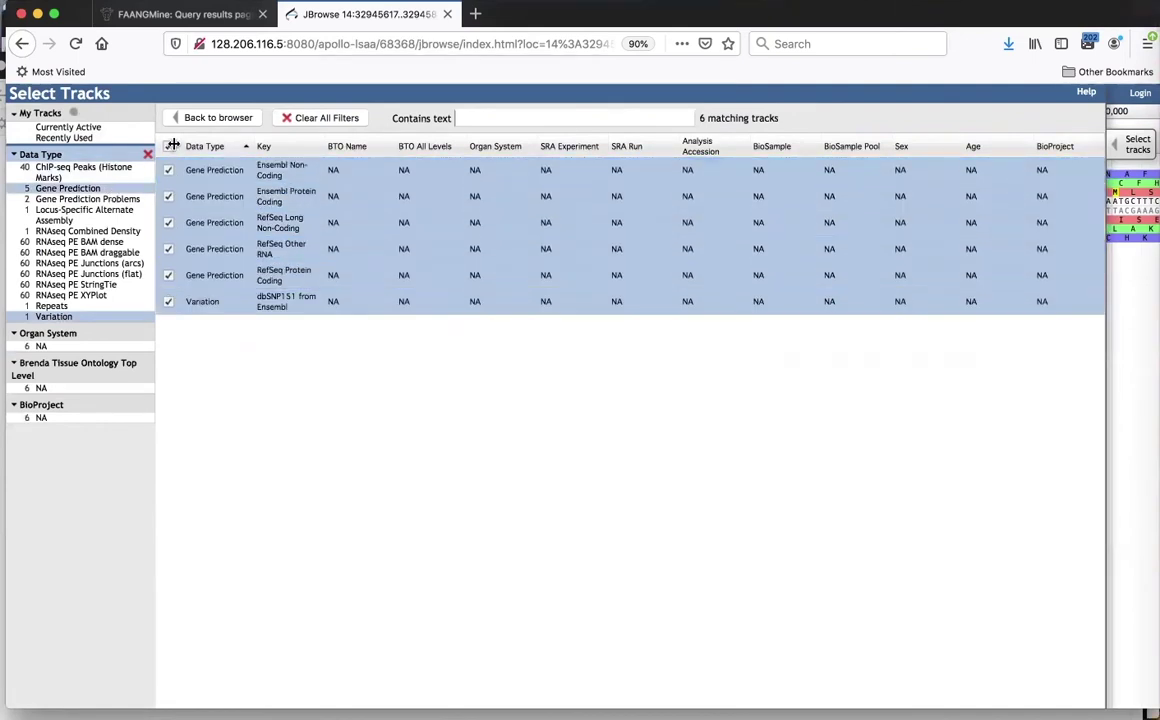
pyautogui.click(199, 117)
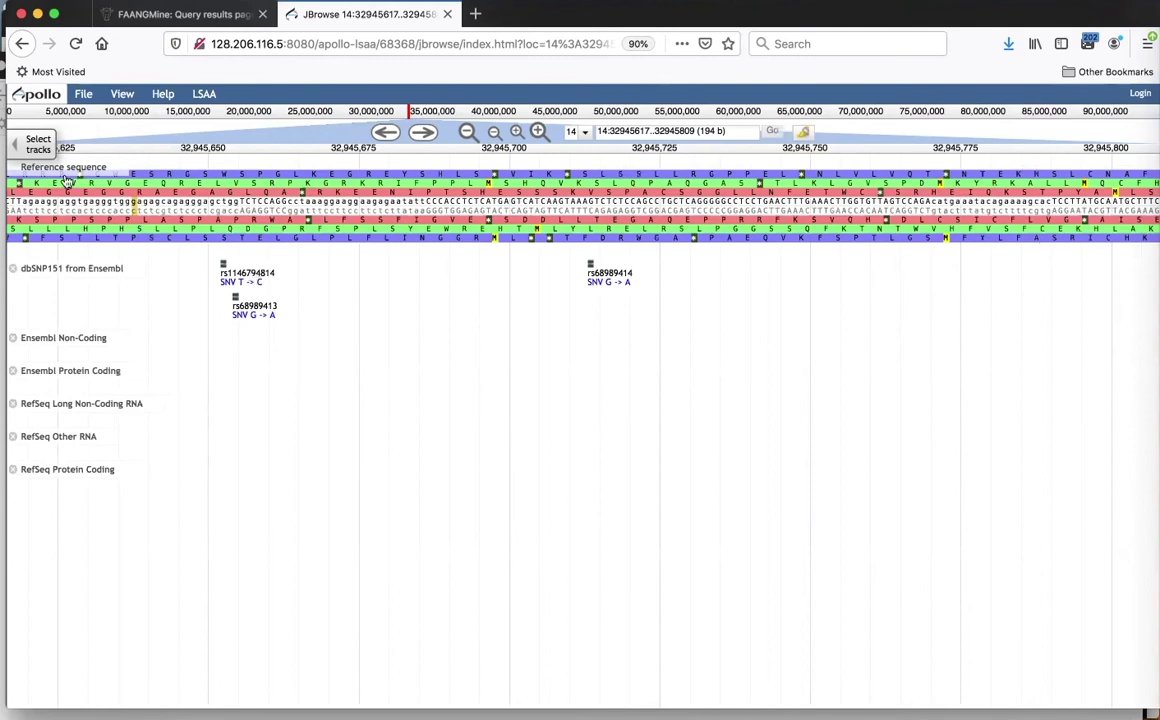
# Filter the ChIP-seq Peaks (Histone Marks) tracks by "adipose" and add all five matching tracks to the genome browser view
pyautogui.click(34, 143)
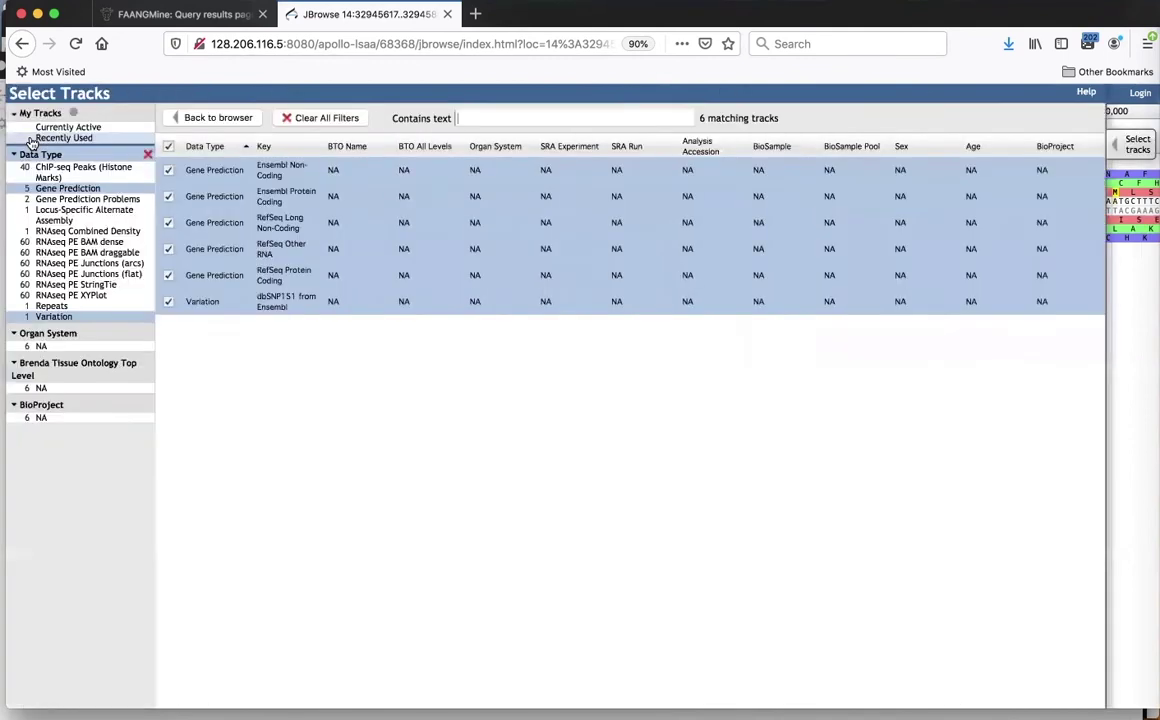
pyautogui.click(83, 171)
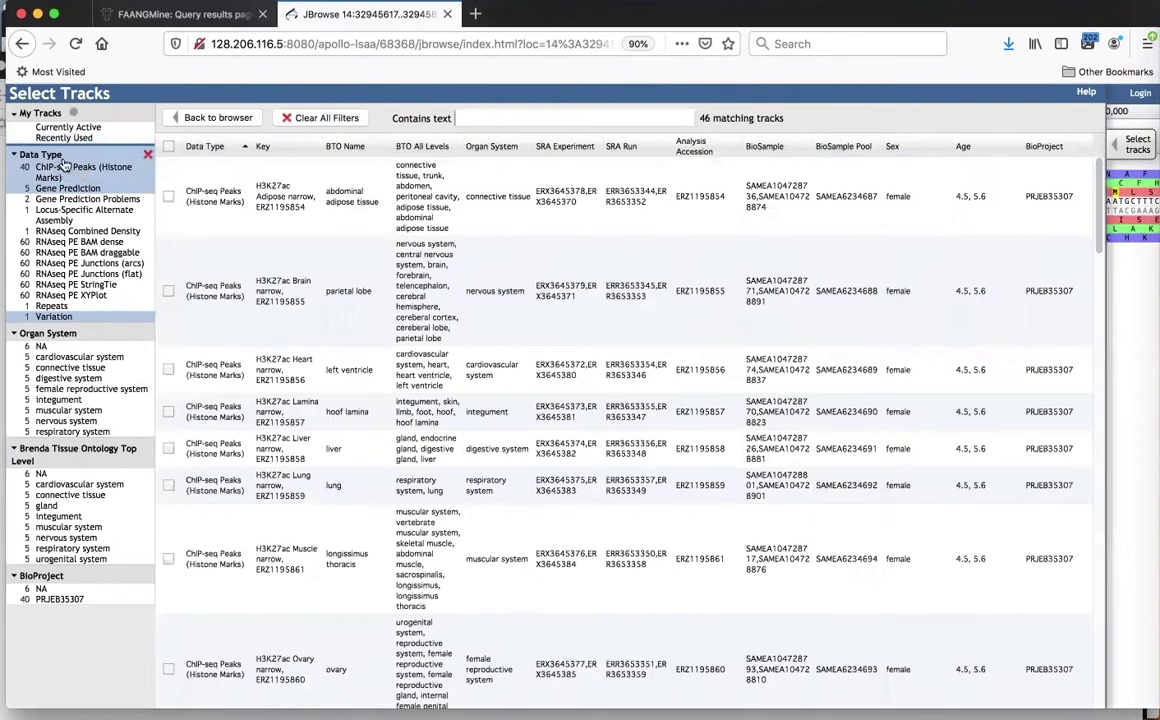
pyautogui.click(471, 113)
pyautogui.write('adipo')
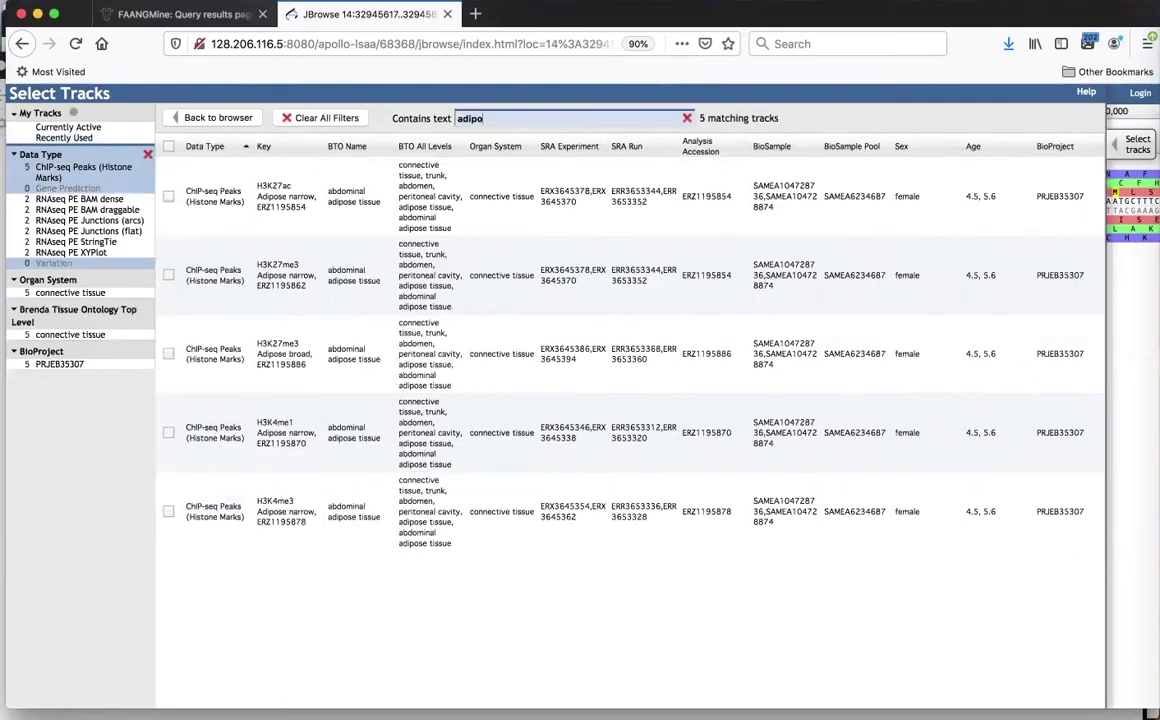
pyautogui.click(396, 203)
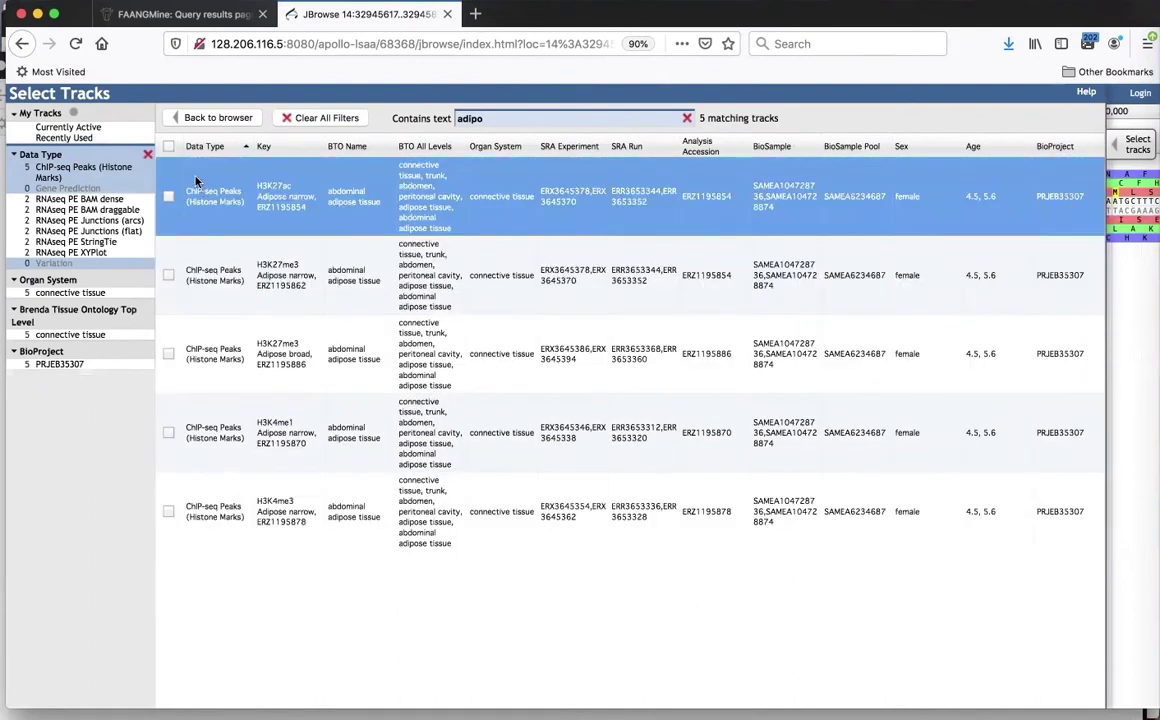
pyautogui.click(168, 147)
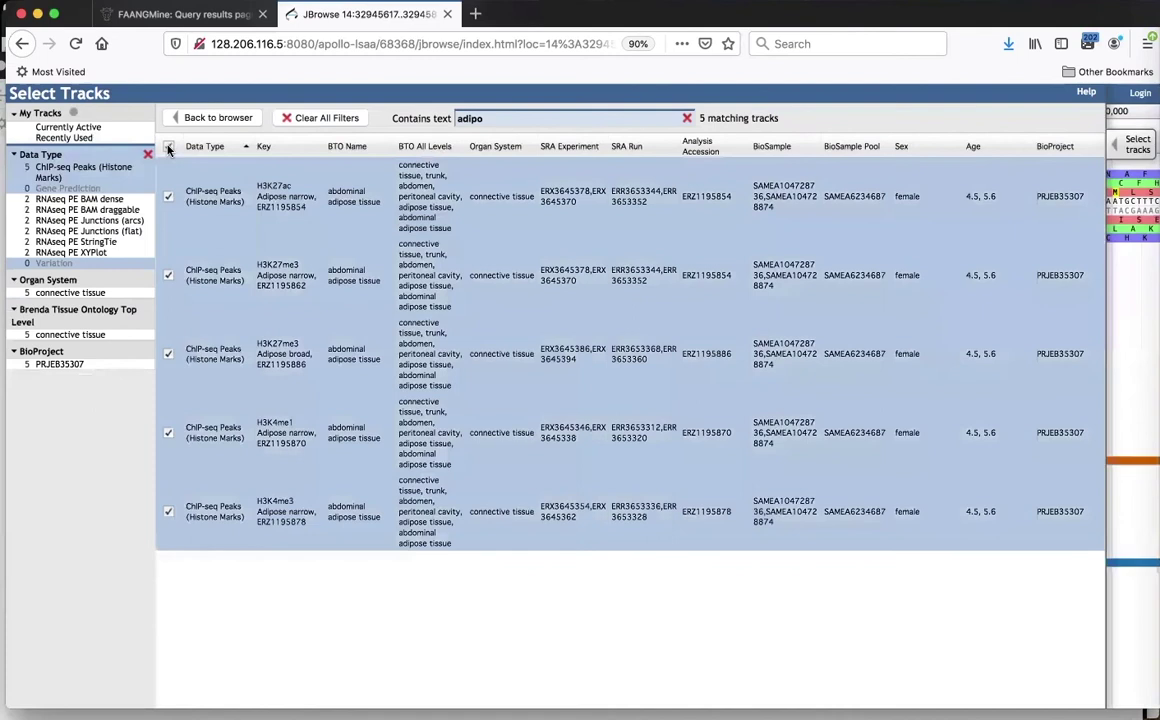
pyautogui.click(210, 118)
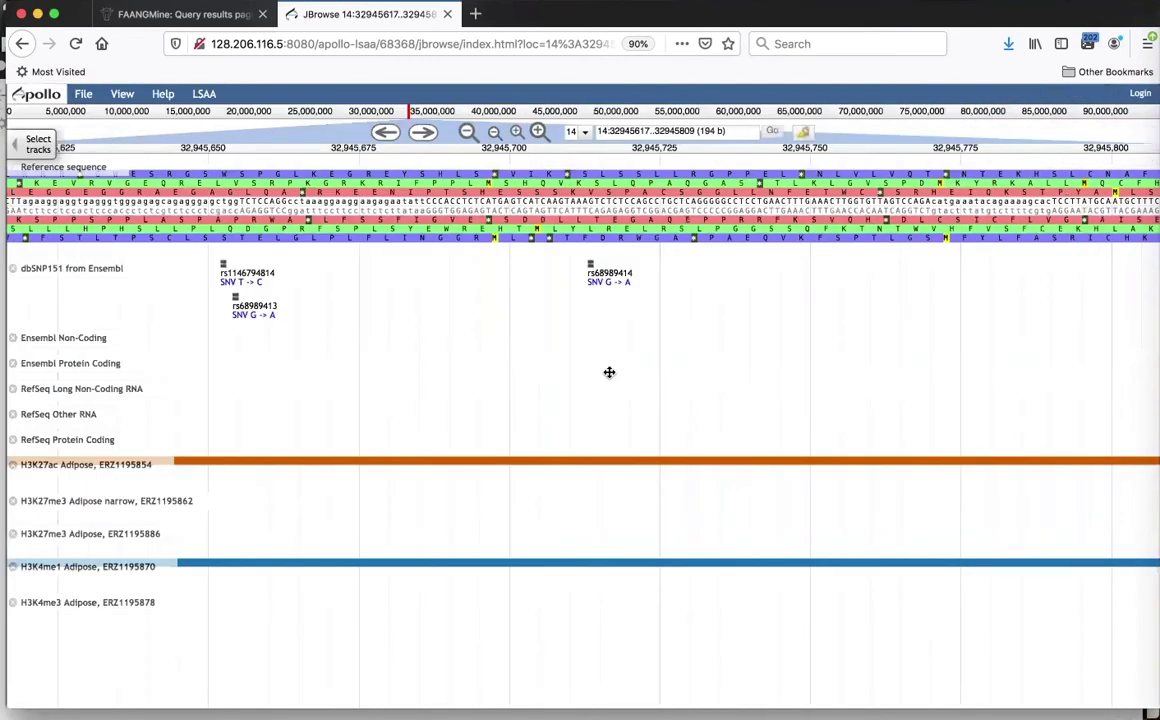
# Examine the SNPs, gene predictions and adipose histone peaks around the SNP location over a region of about 15.5 Kb
pyautogui.moveTo(607, 372); pyautogui.dragTo(597, 372)
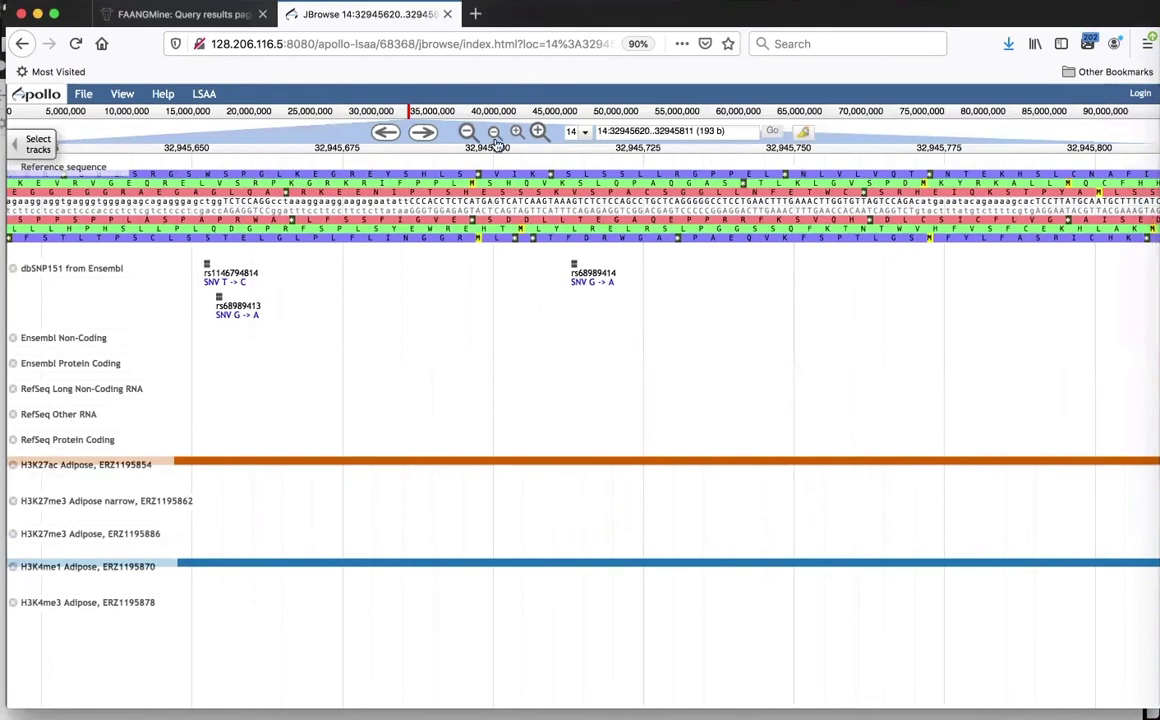
pyautogui.click(494, 134)
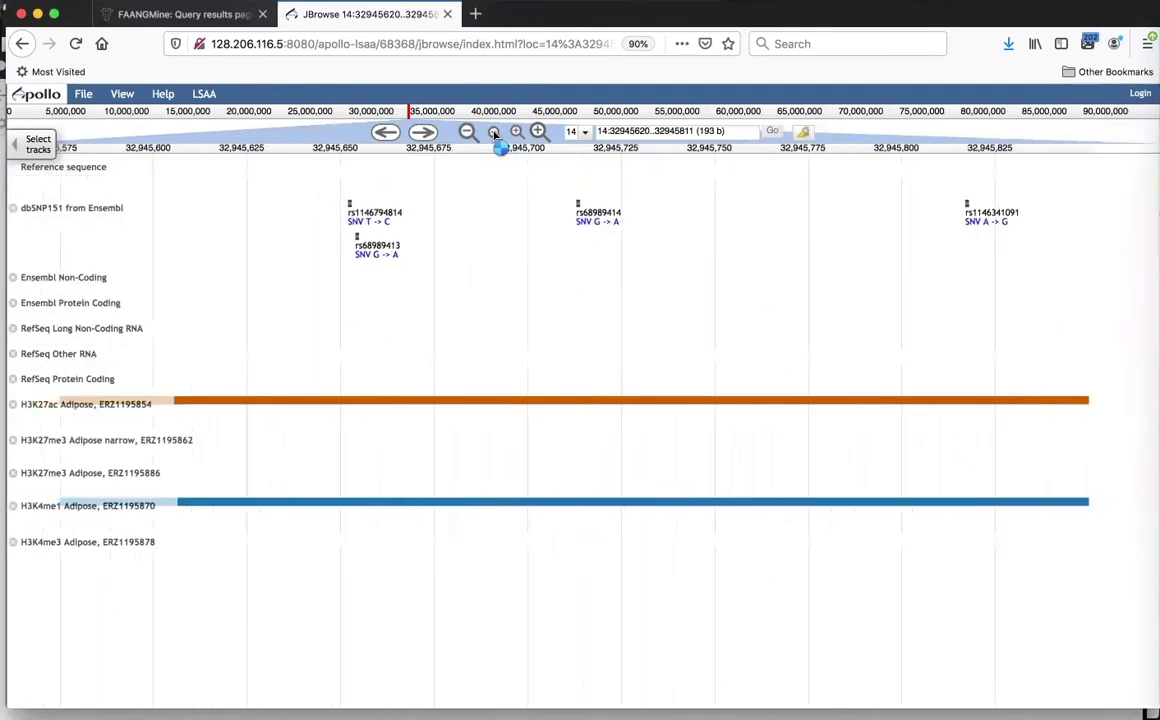
pyautogui.click(494, 134)
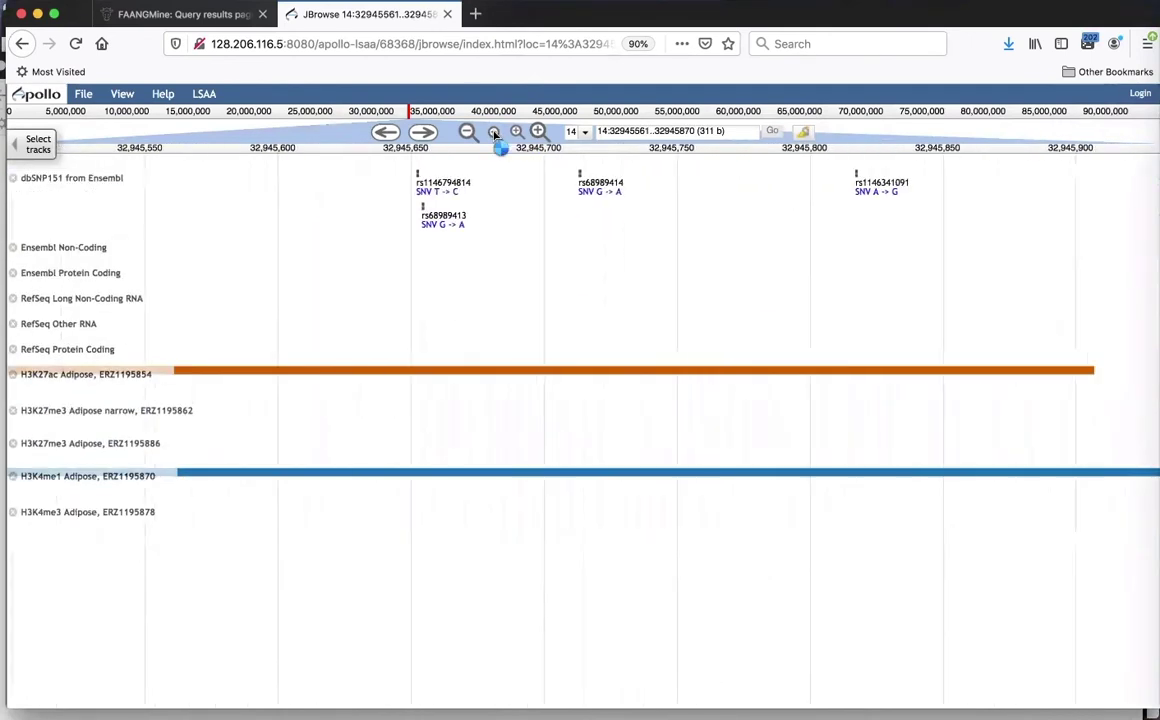
pyautogui.click(494, 134)
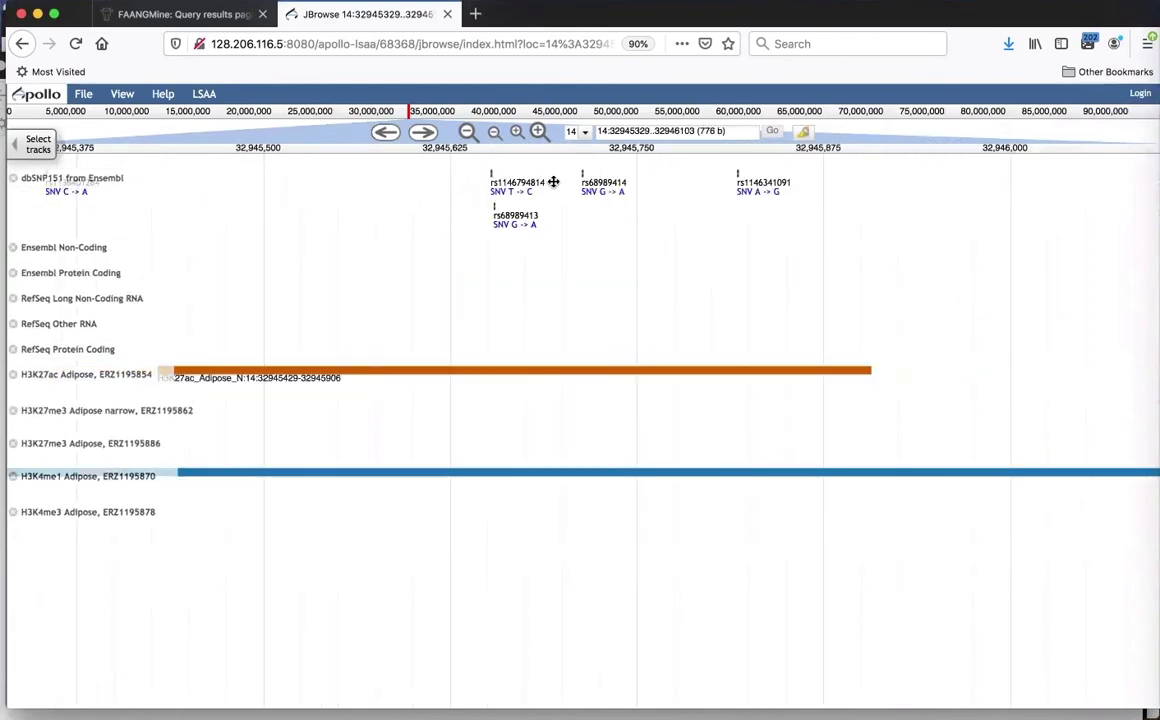
pyautogui.click(494, 134)
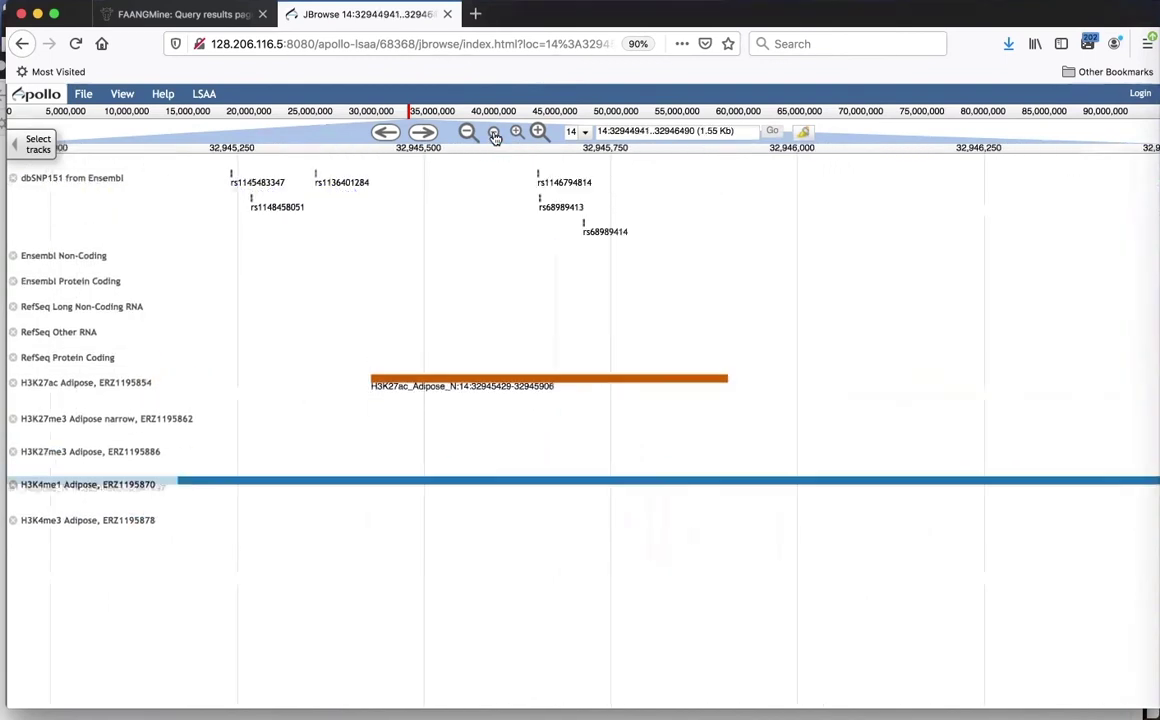
pyautogui.click(494, 134)
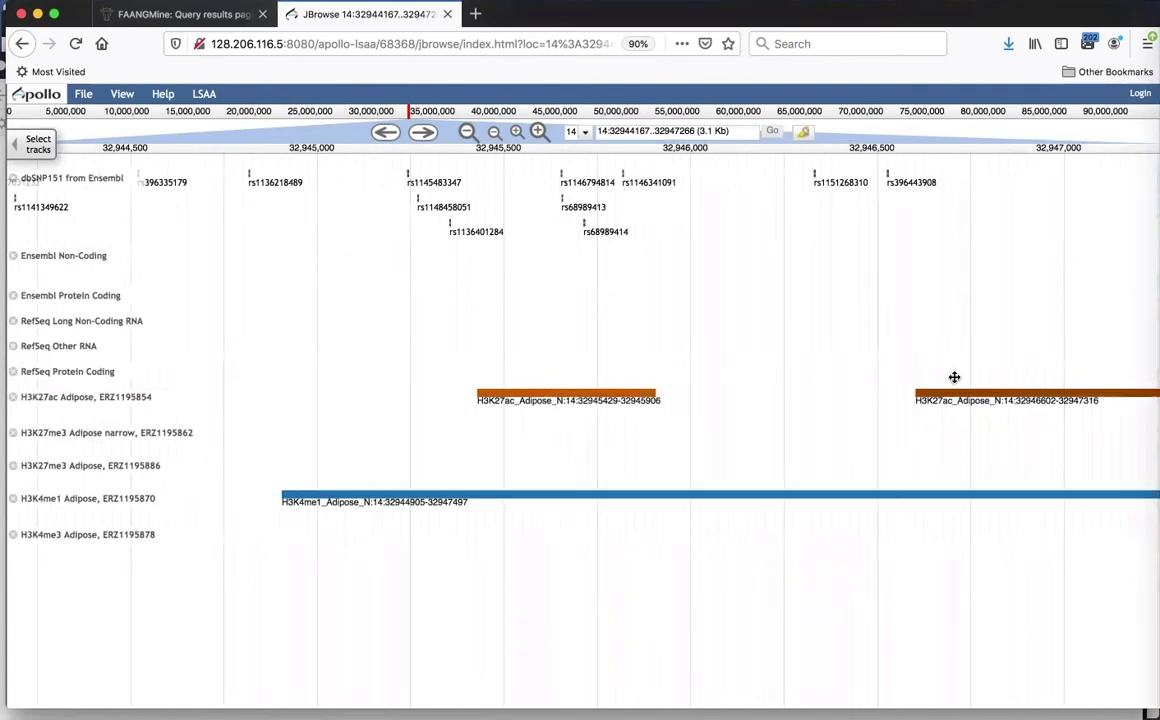
pyautogui.click(494, 134)
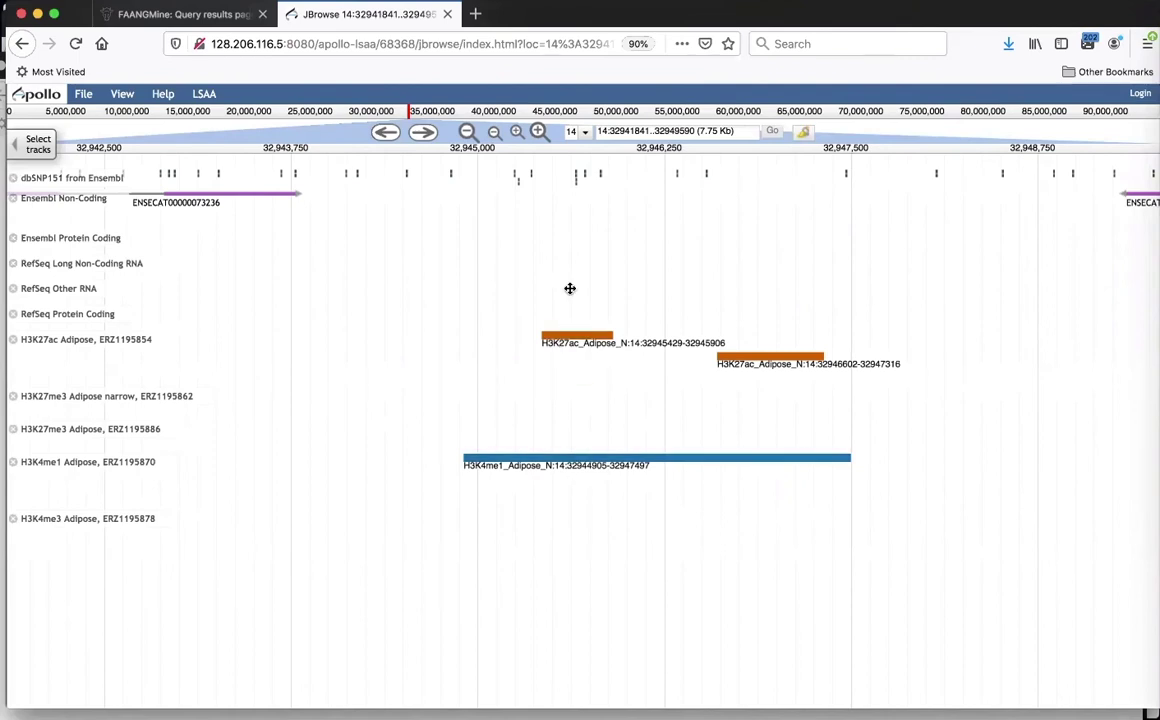
pyautogui.click(493, 133)
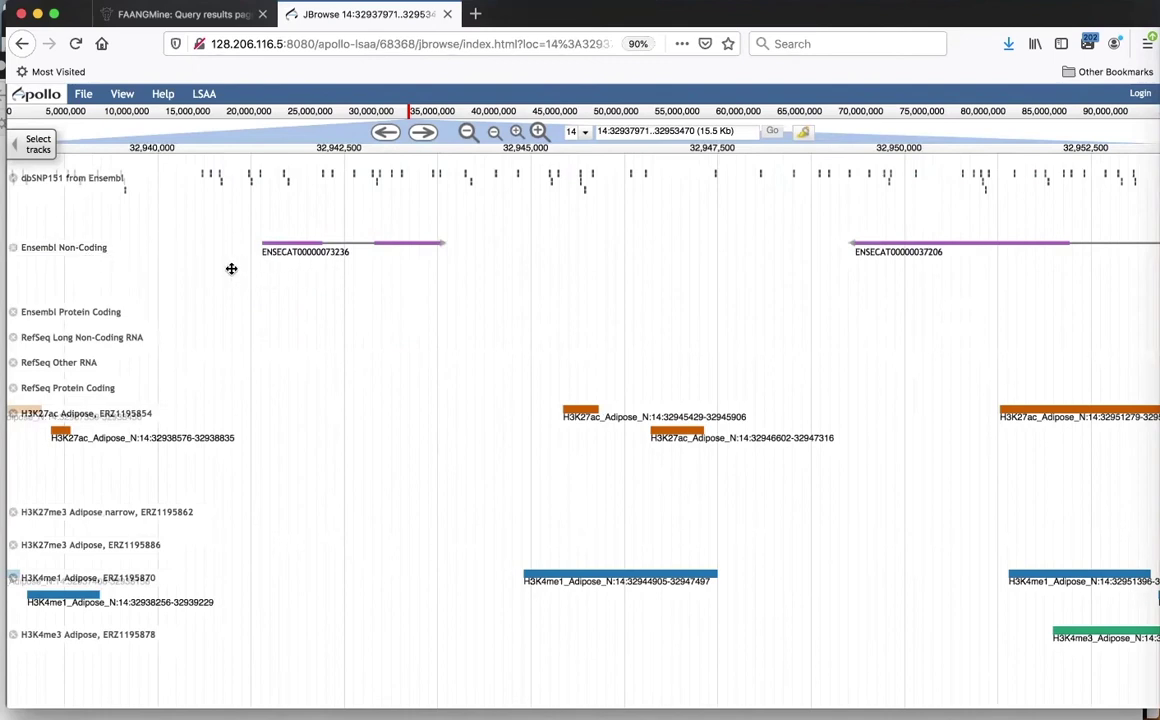
# Remove the Ensembl Protein Coding, RefSeq Long Non-Coding RNA, RefSeq Other RNA and RefSeq Protein Coding tracks from the view
pyautogui.click(15, 316)
pyautogui.click(15, 316)
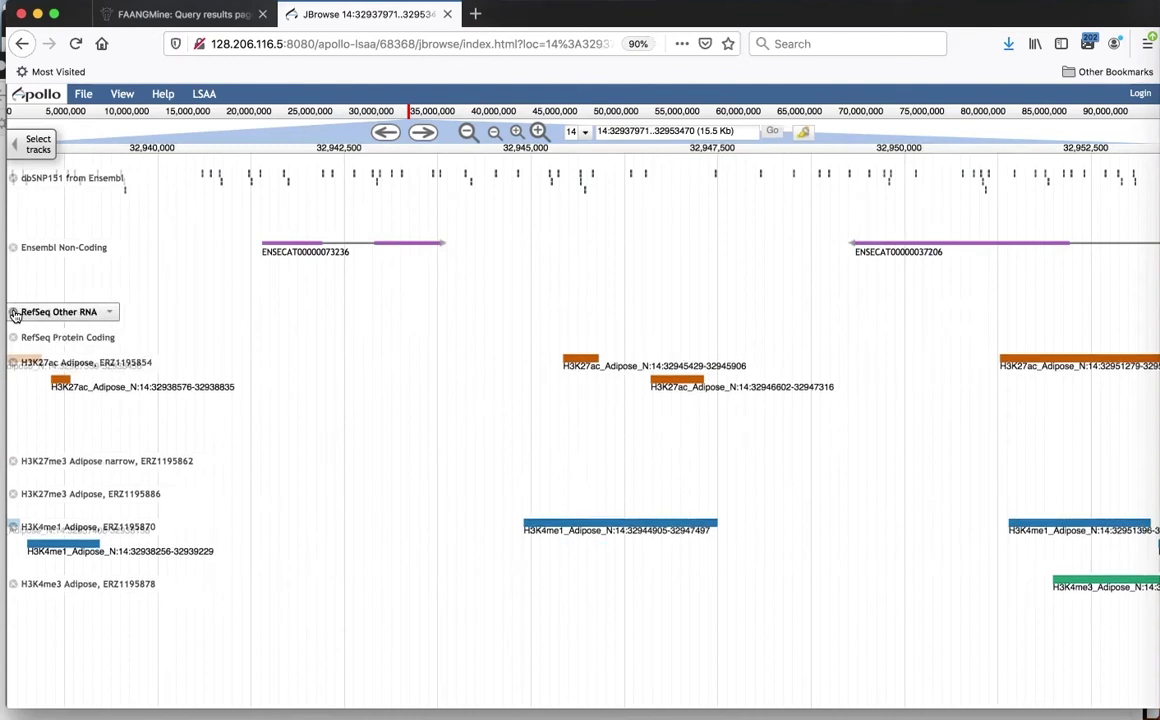
pyautogui.click(15, 316)
pyautogui.click(15, 316)
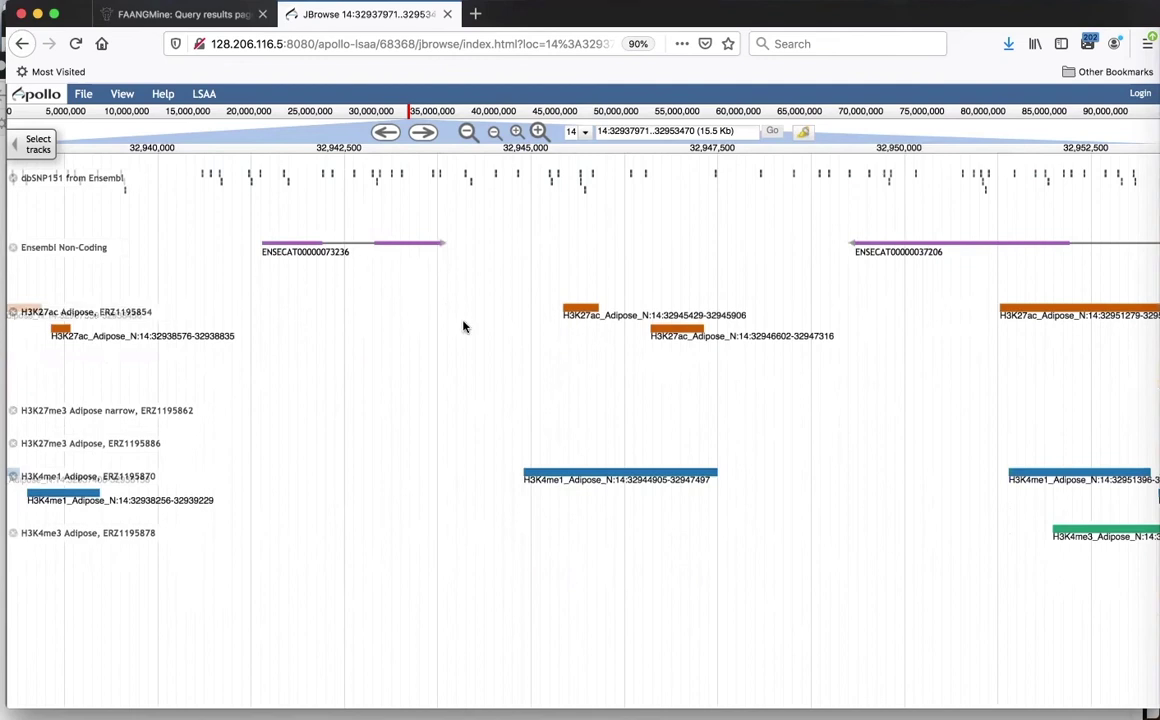
# Add the two RNAseq PE StringTie tracks for subcutaneous abdominal adipose, ERX2600940 and ERX2600941, to the genome browser view
pyautogui.moveTo(474, 383); pyautogui.dragTo(415, 392)
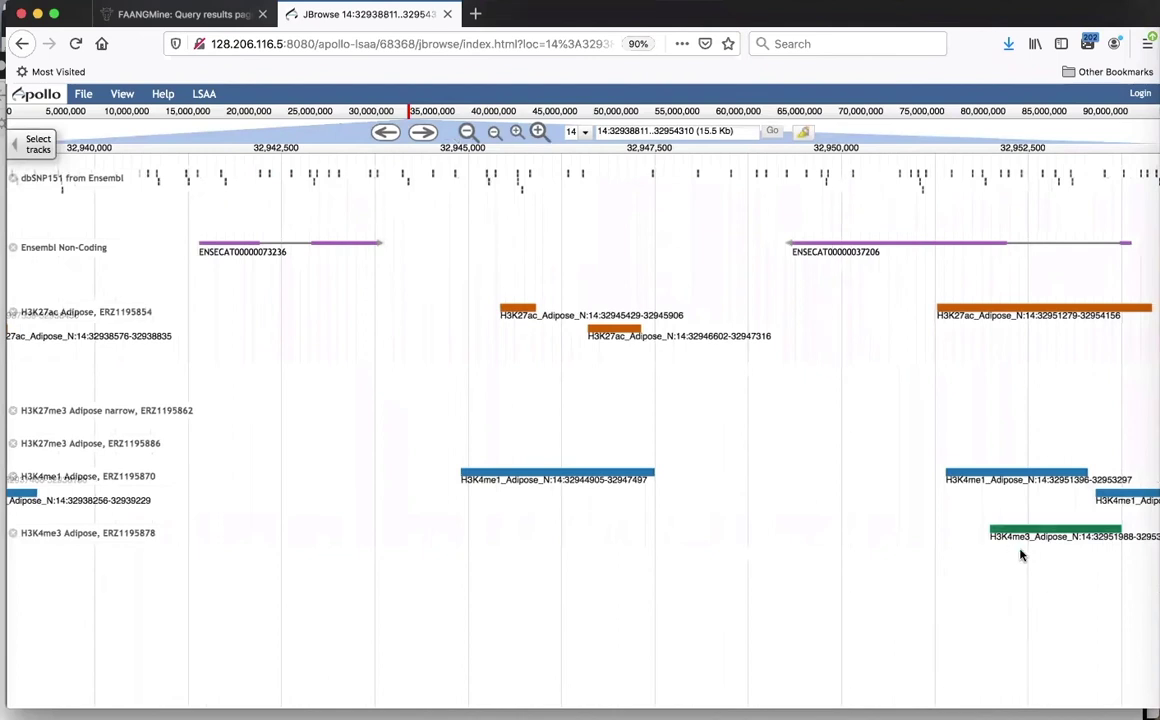
pyautogui.moveTo(906, 401); pyautogui.dragTo(867, 401)
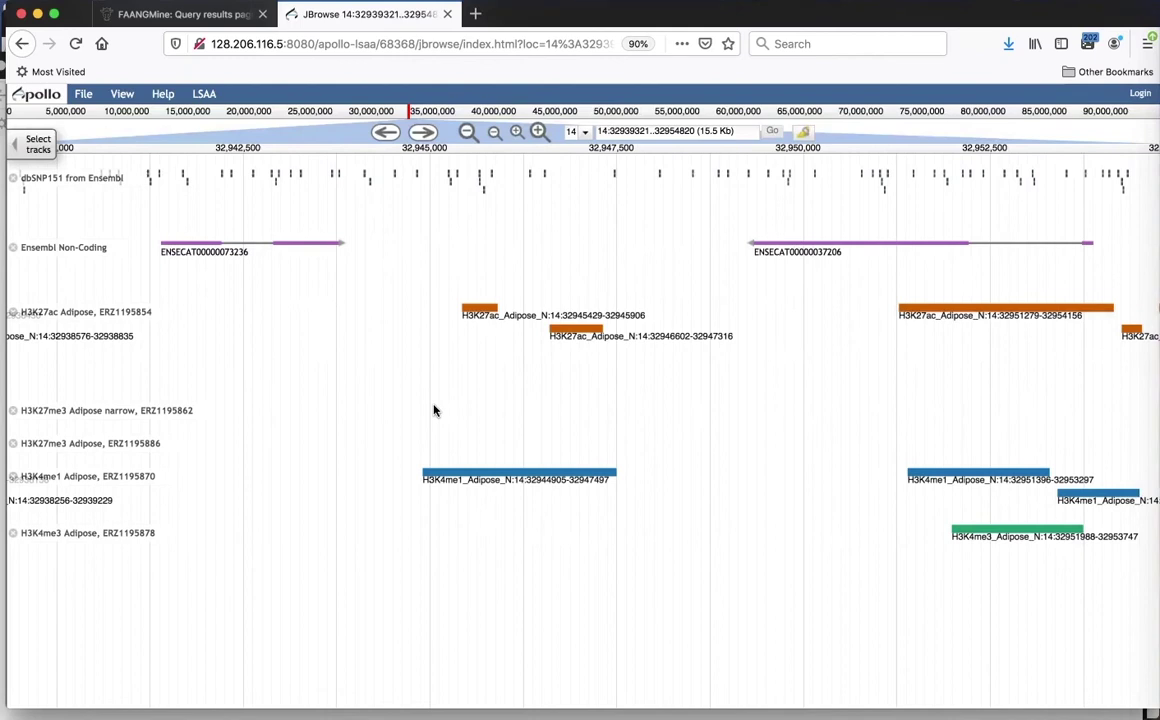
pyautogui.click(33, 142)
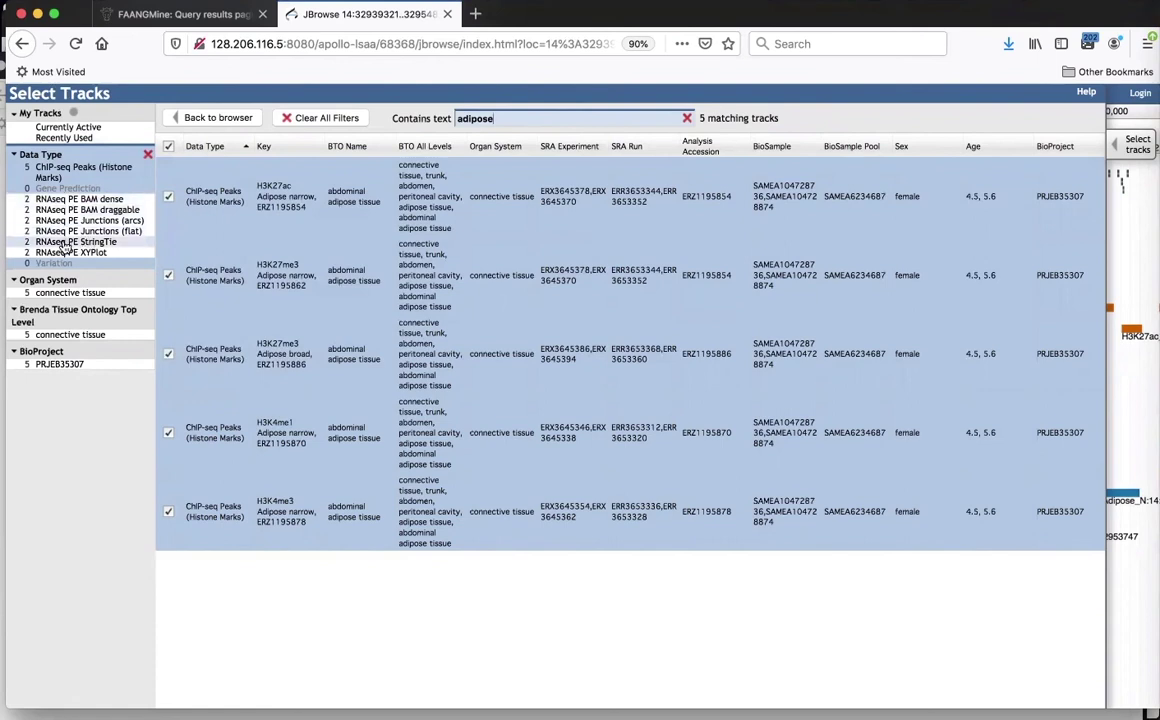
pyautogui.click(48, 243)
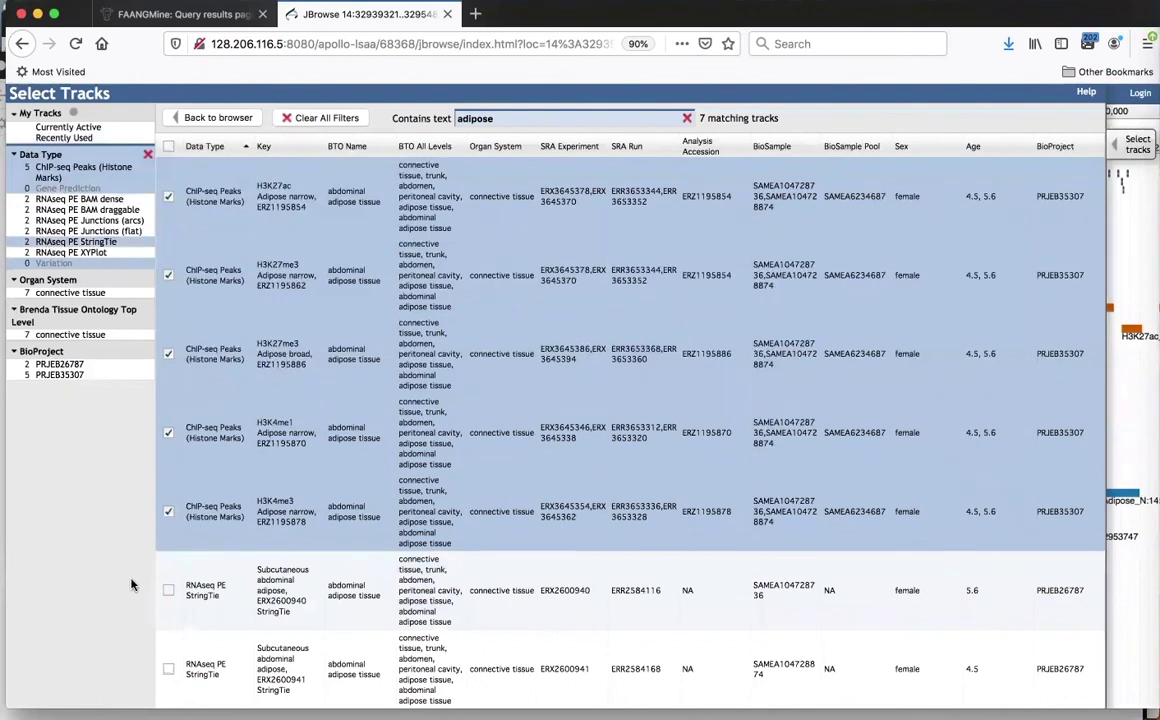
pyautogui.click(168, 591)
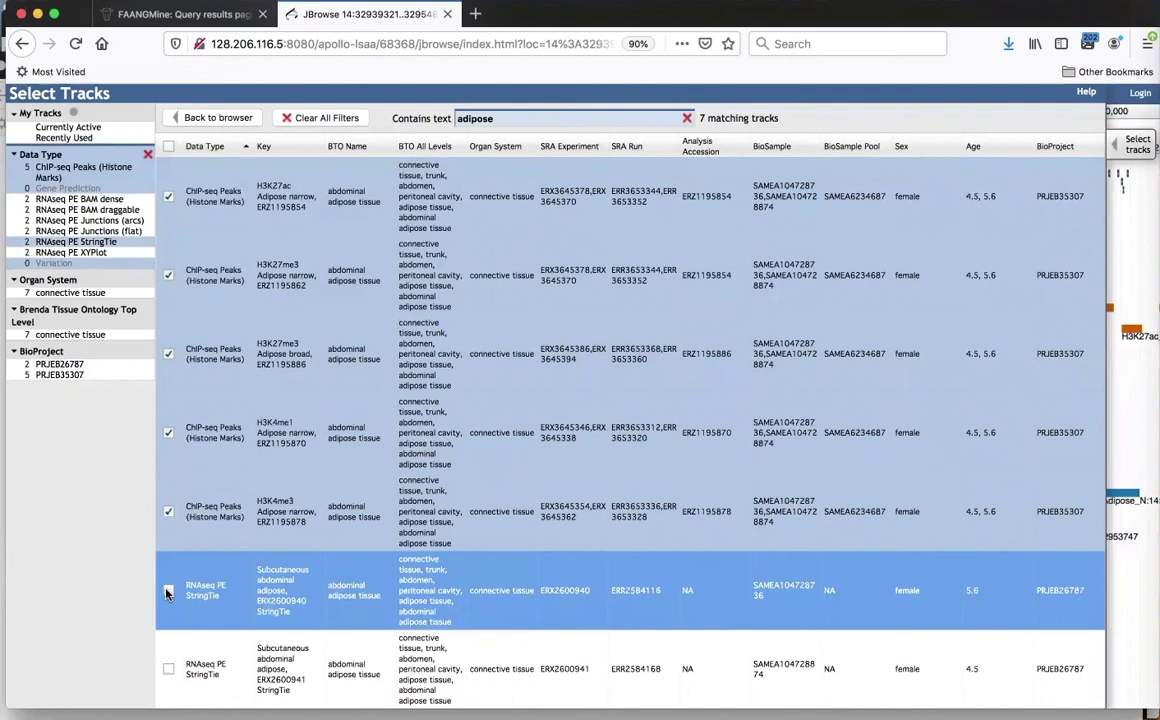
pyautogui.click(168, 670)
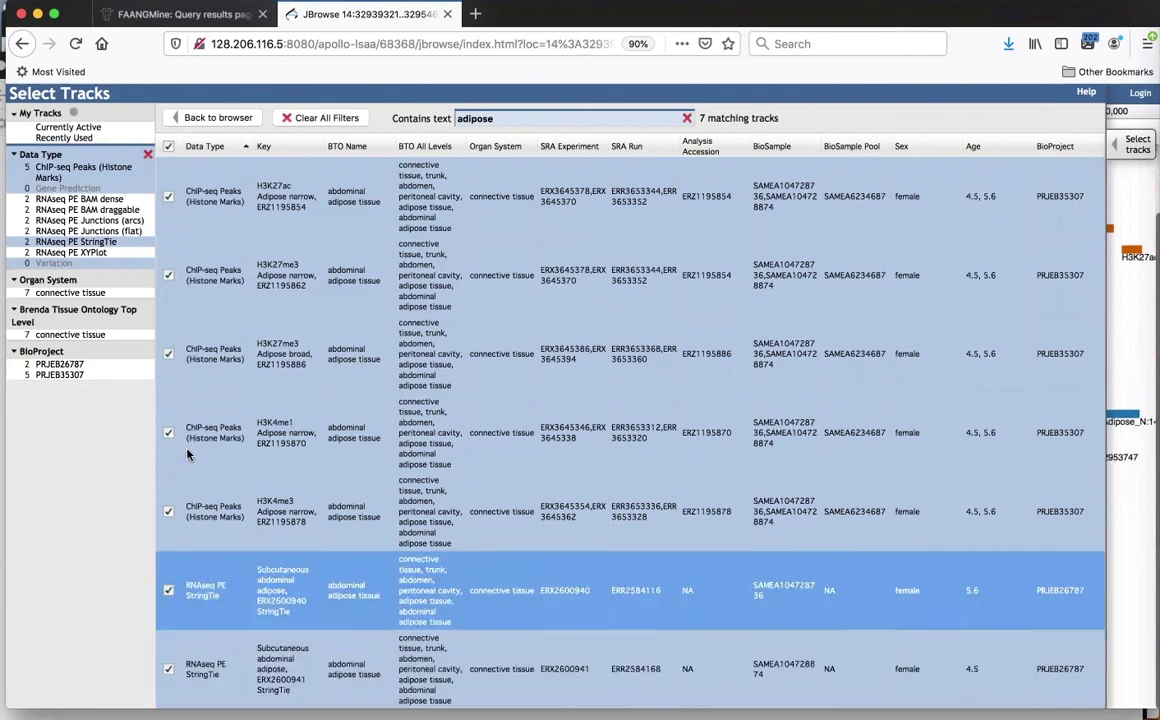
pyautogui.click(213, 120)
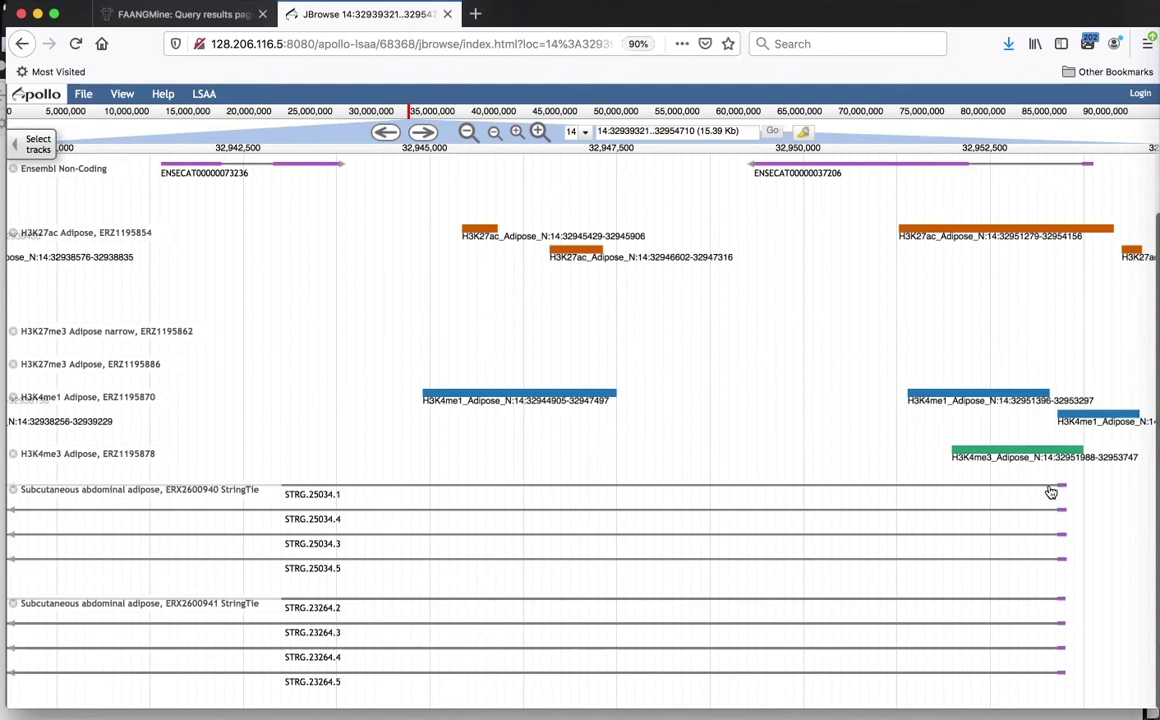
pyautogui.click(986, 166)
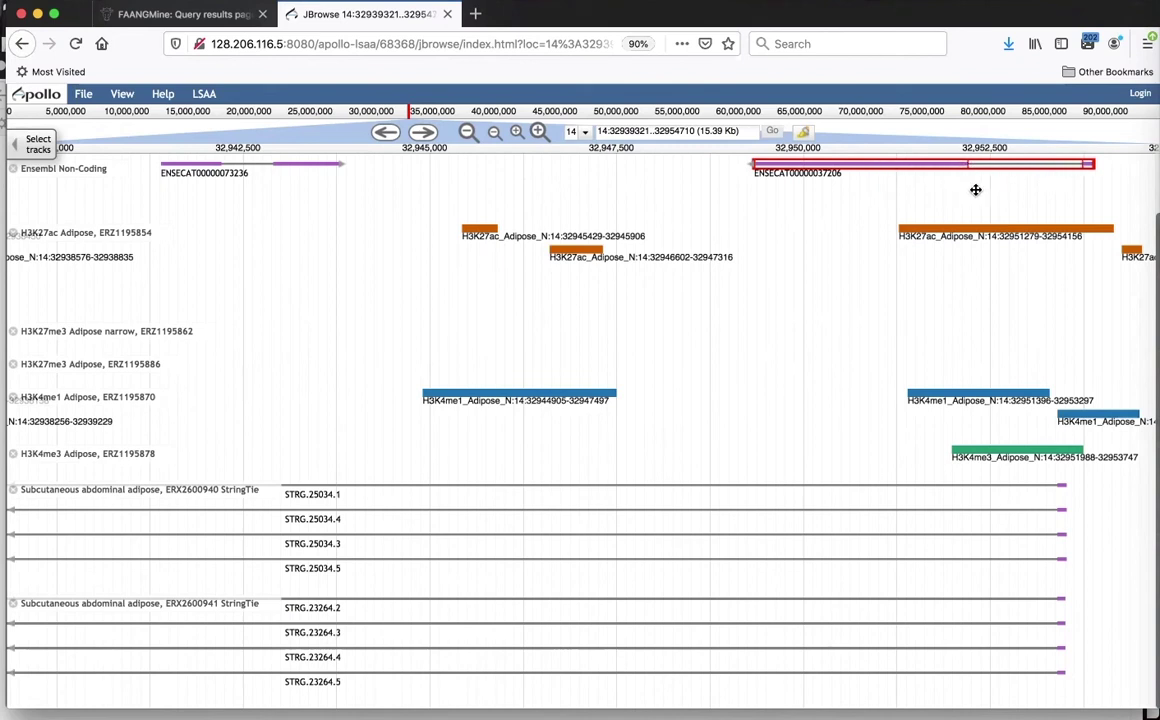
pyautogui.click(984, 487)
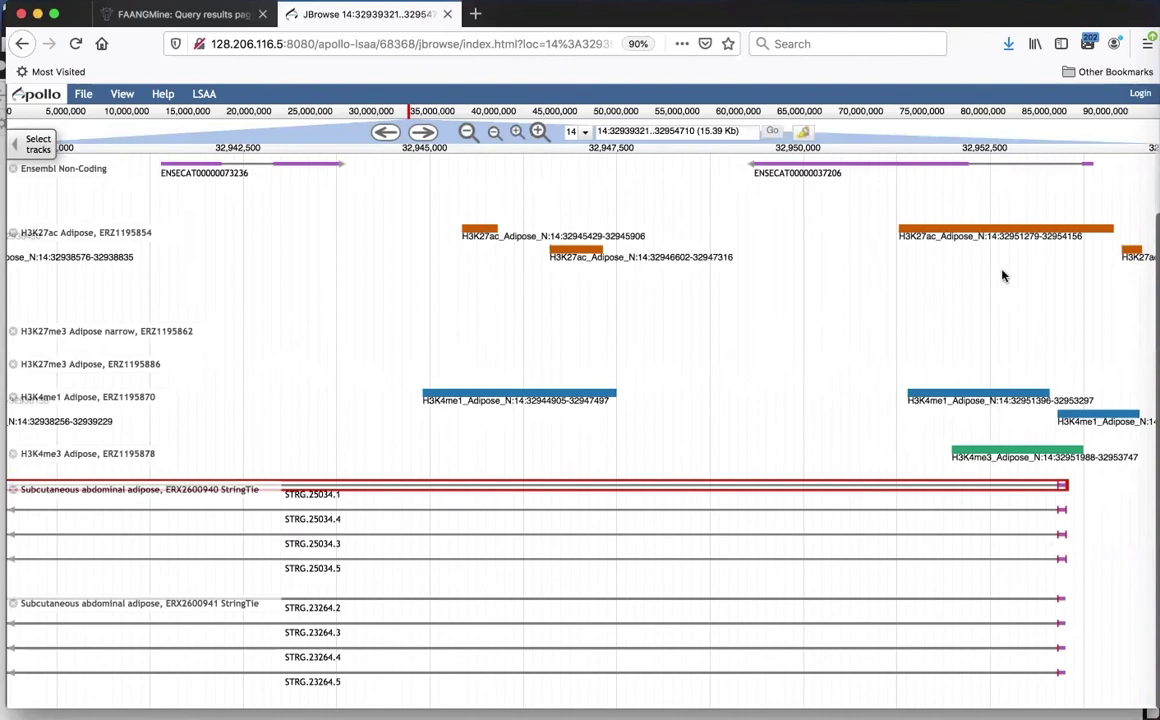
pyautogui.click(985, 170)
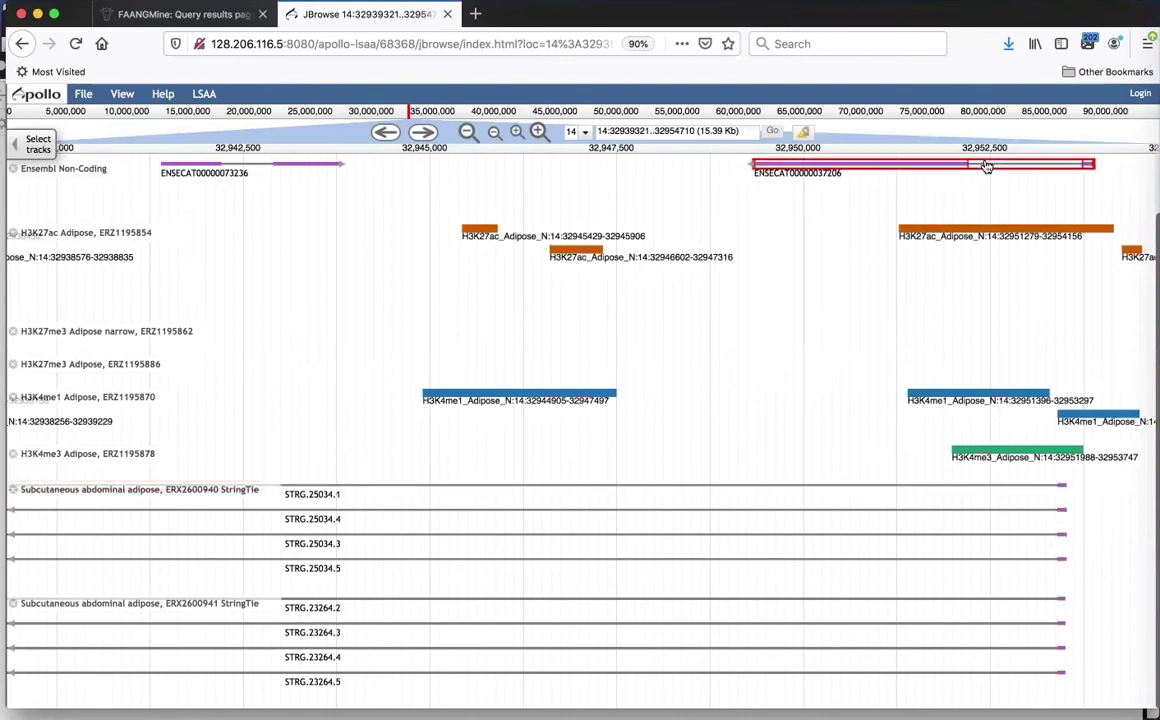
pyautogui.click(1025, 487)
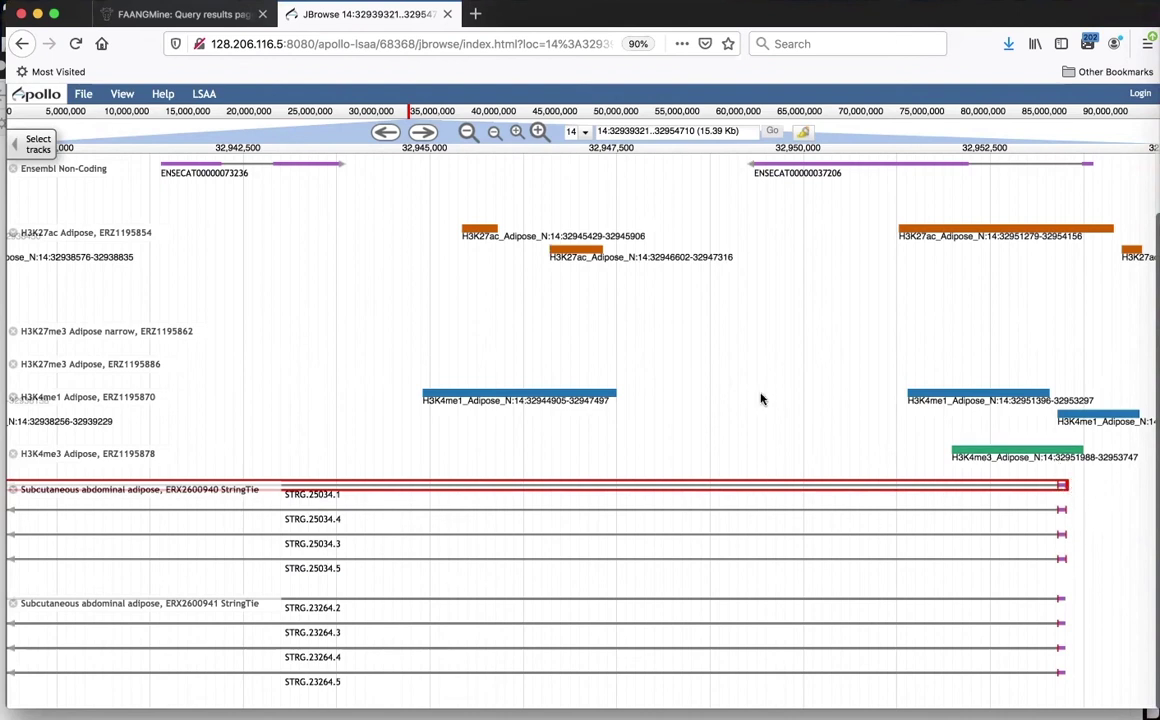
pyautogui.hscroll(1, 760, 390)
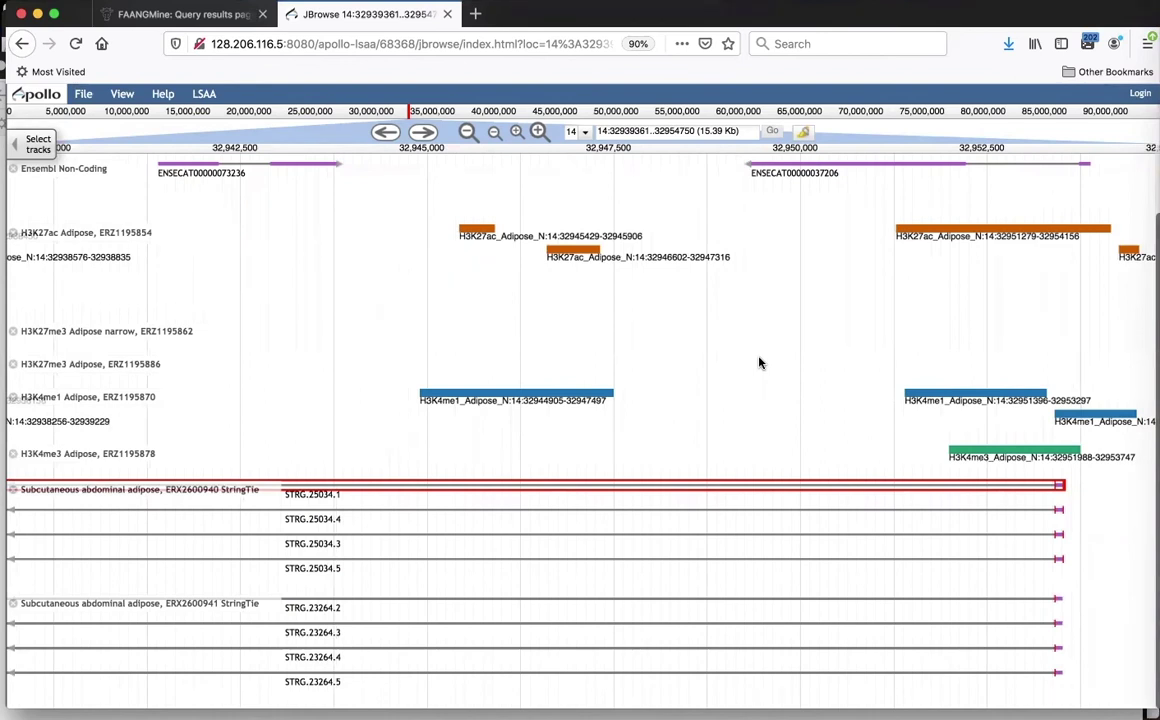
# Add the two RNAseq PE BAM dense tracks for subcutaneous abdominal adipose, ERX2600940 and ERX2600941, and inspect their reads near the H3K4me3 peak
pyautogui.click(30, 147)
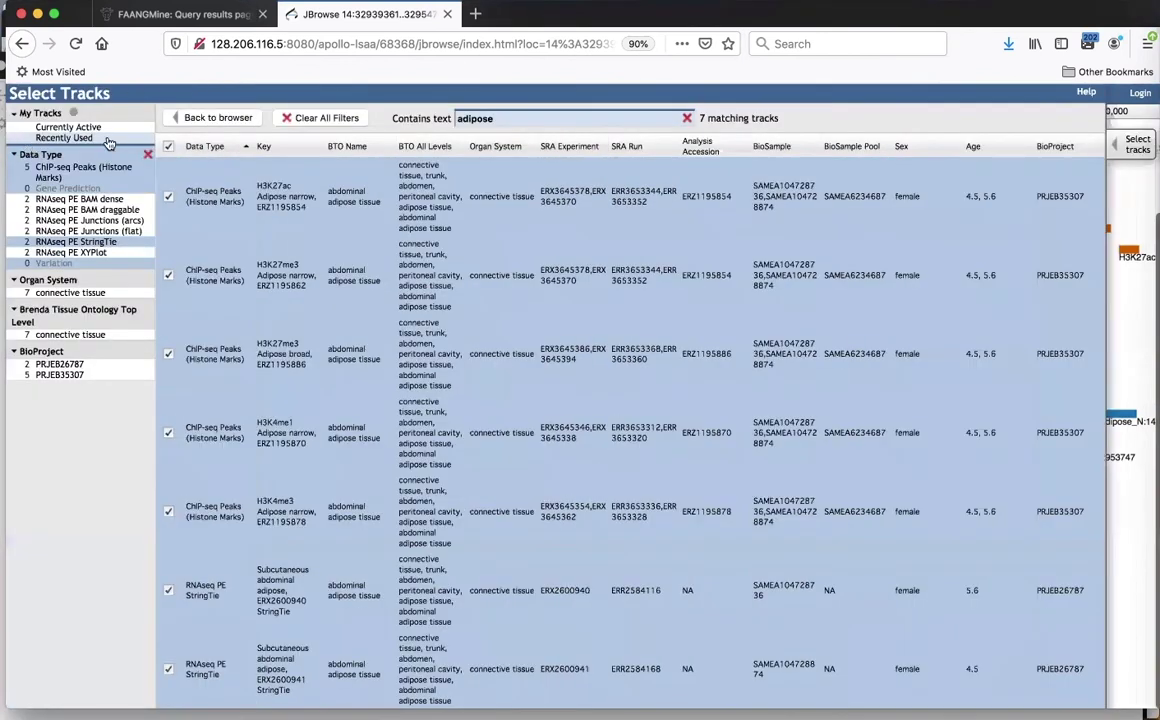
pyautogui.click(98, 200)
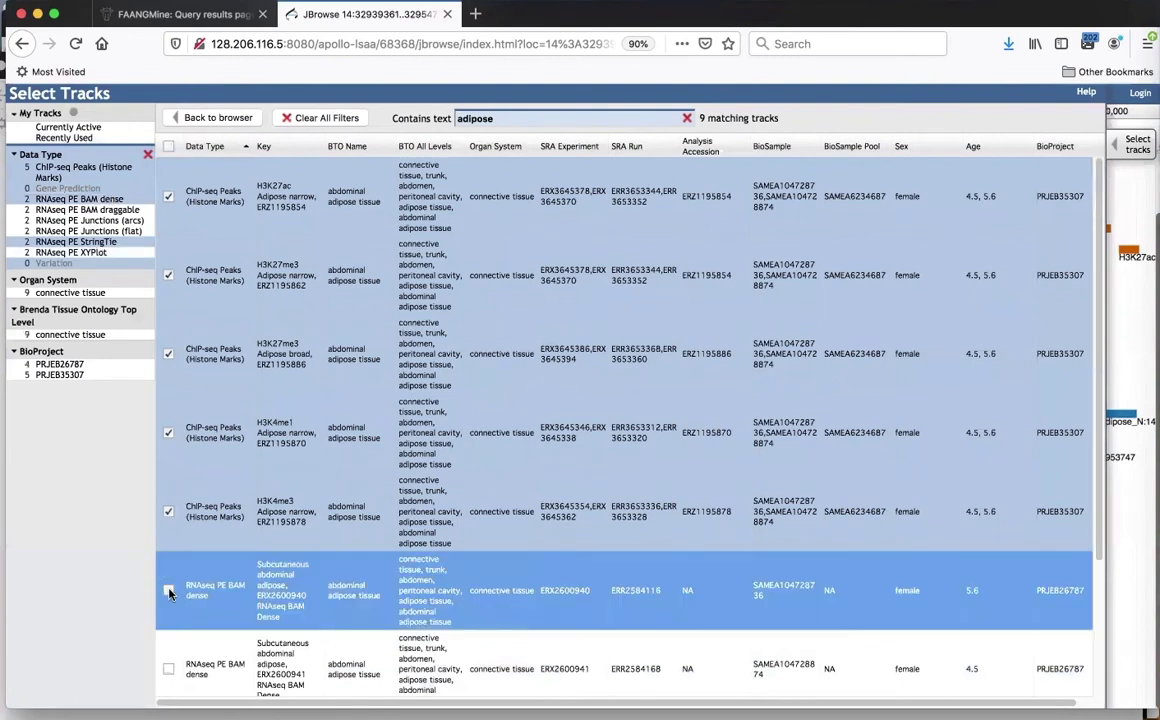
pyautogui.click(169, 591)
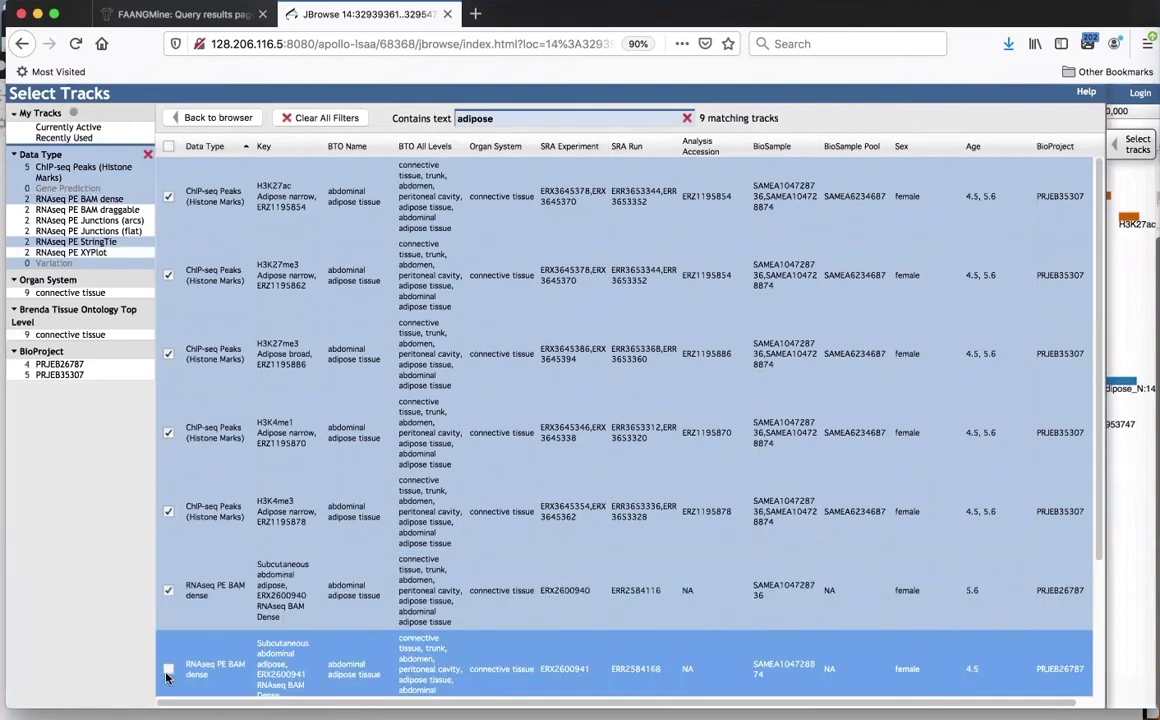
pyautogui.scroll(-1, 170, 667)
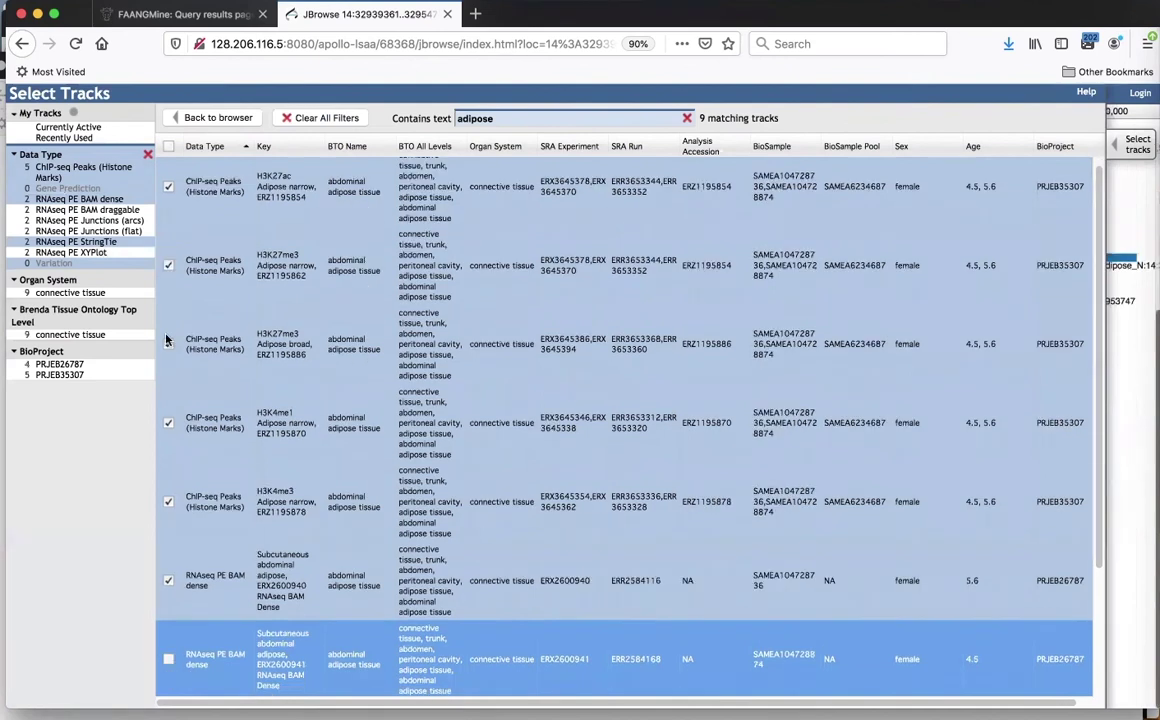
pyautogui.click(169, 660)
pyautogui.click(210, 118)
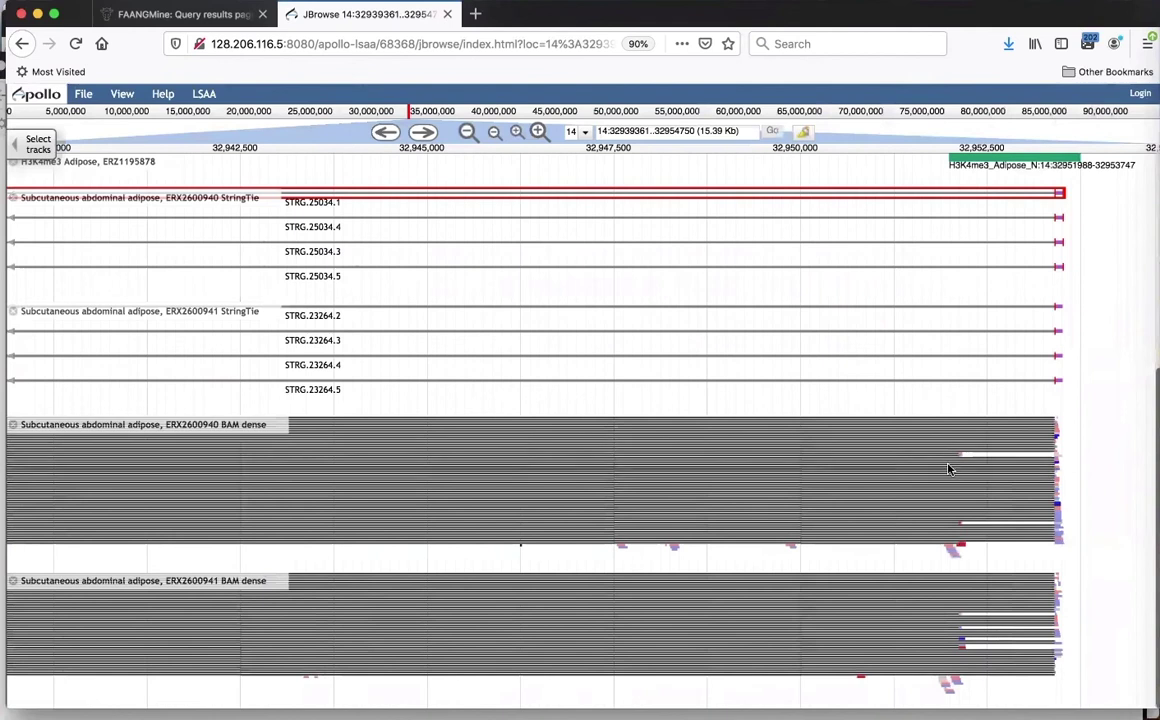
pyautogui.moveTo(1085, 481); pyautogui.dragTo(1062, 482)
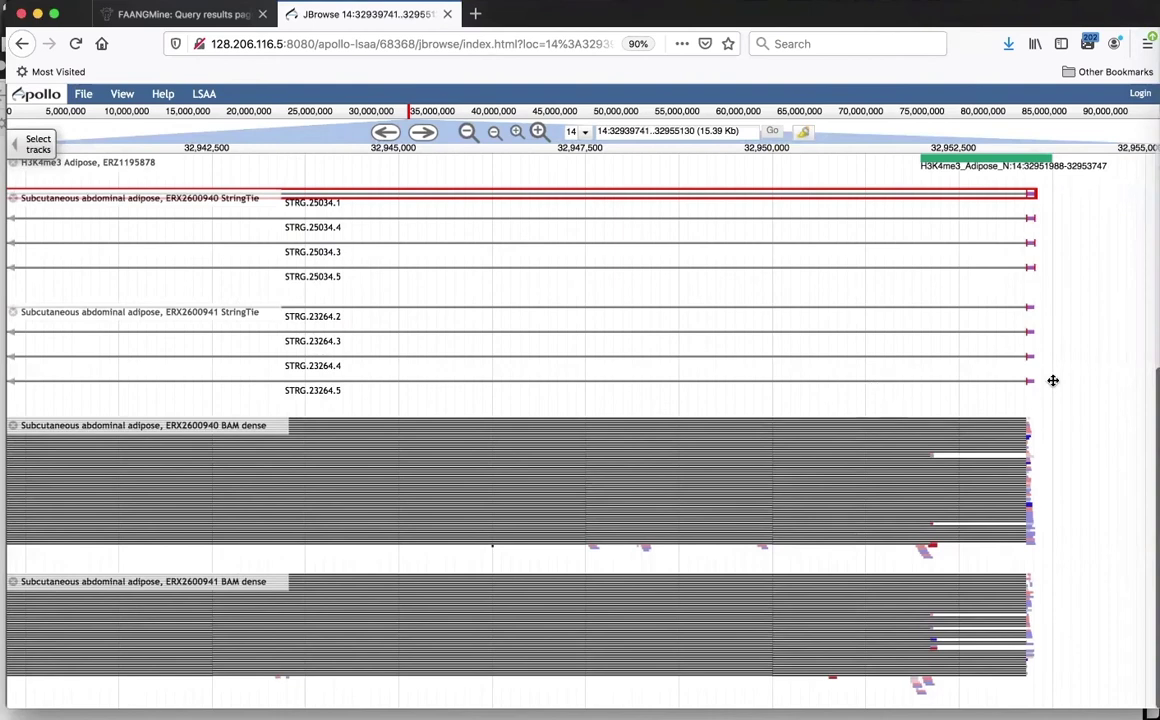
pyautogui.moveTo(1058, 397); pyautogui.dragTo(958, 401)
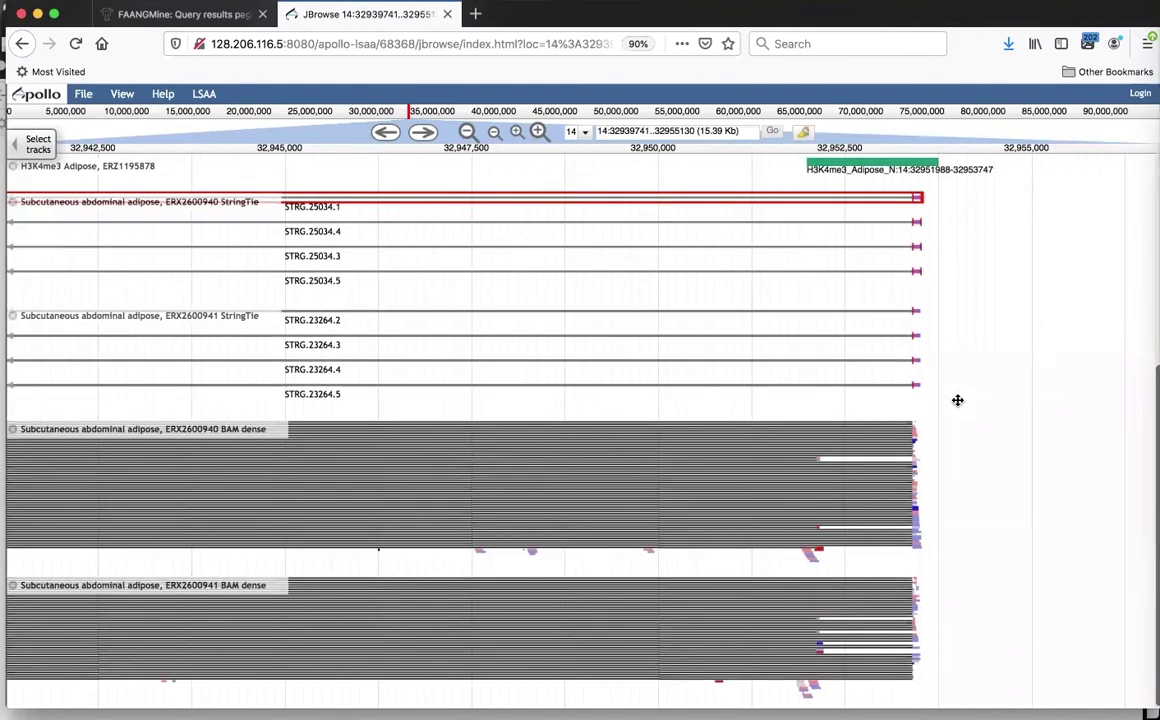
pyautogui.click(518, 134)
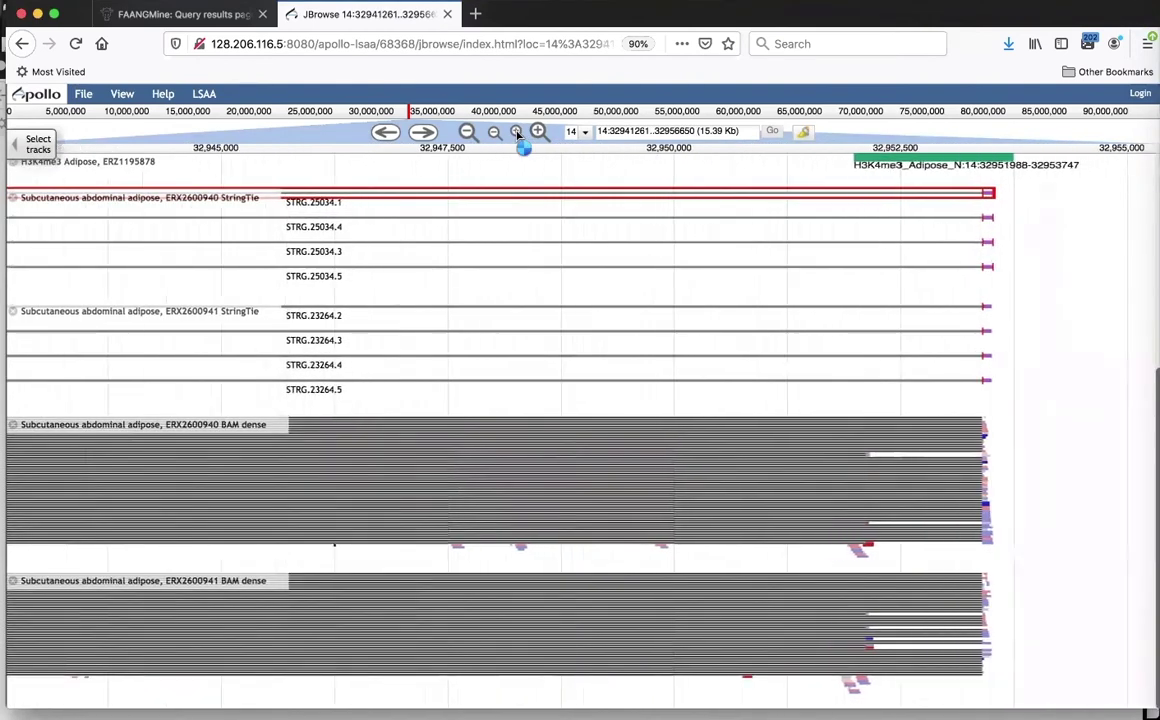
pyautogui.hscroll(8, 513, 267)
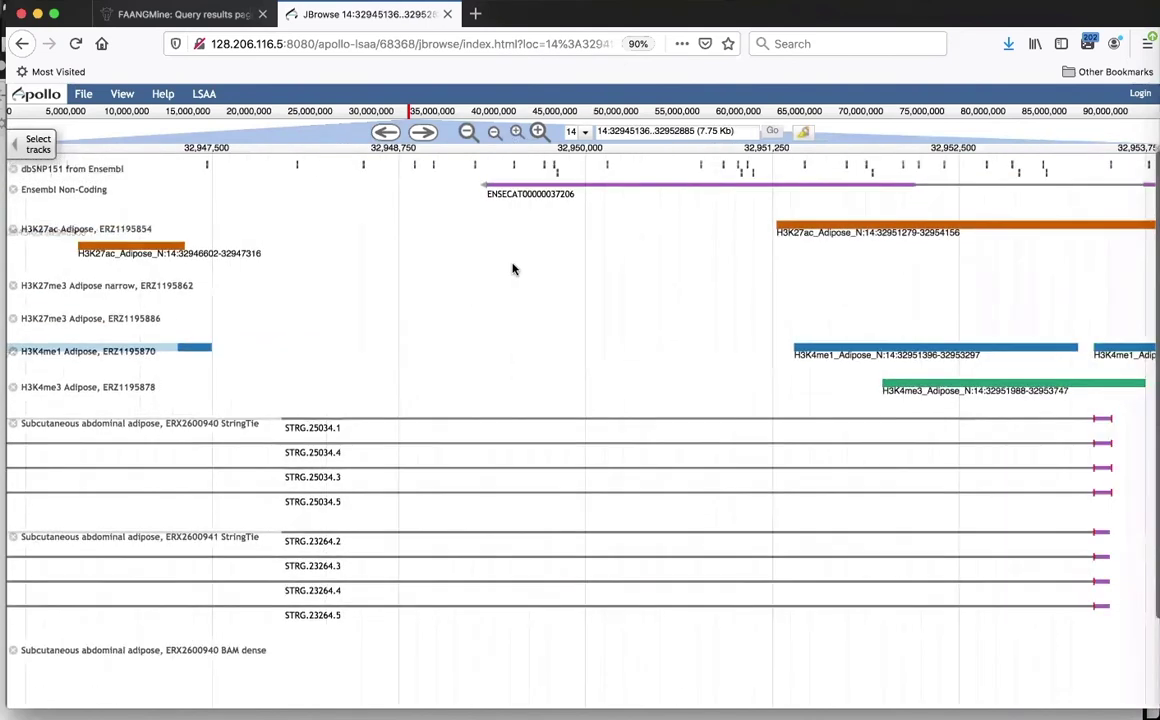
pyautogui.scroll(-1, 445, 259)
pyautogui.scroll(-3, 958, 505)
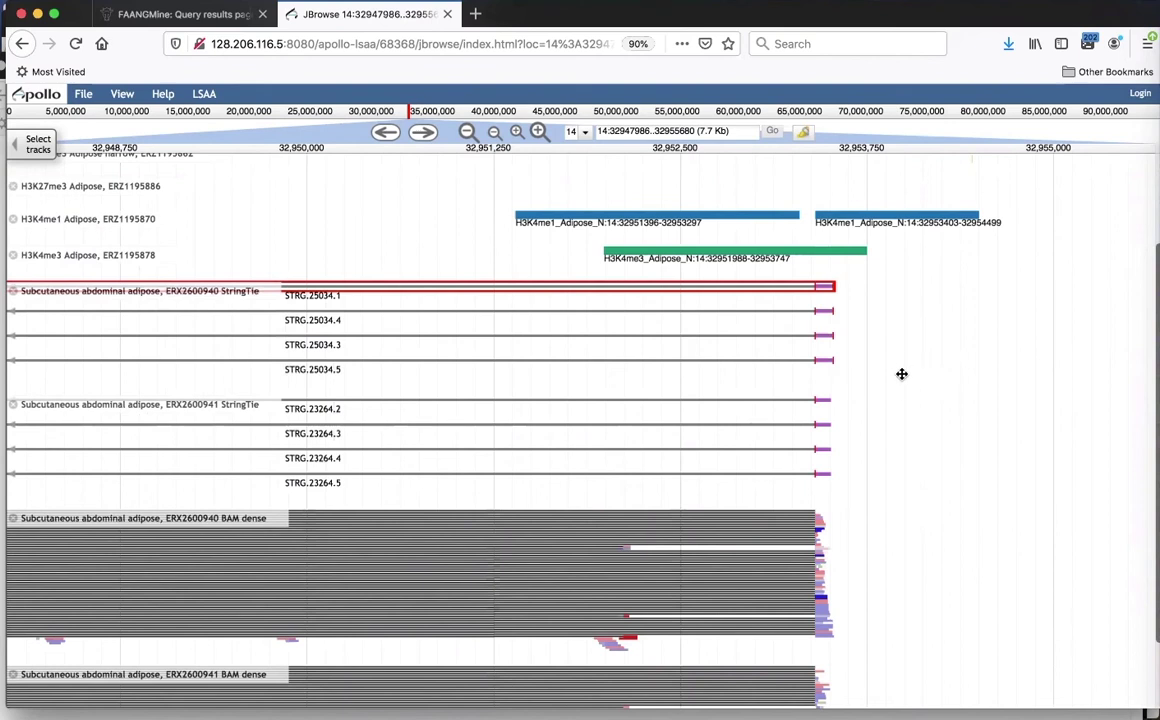
pyautogui.moveTo(898, 370); pyautogui.dragTo(914, 370)
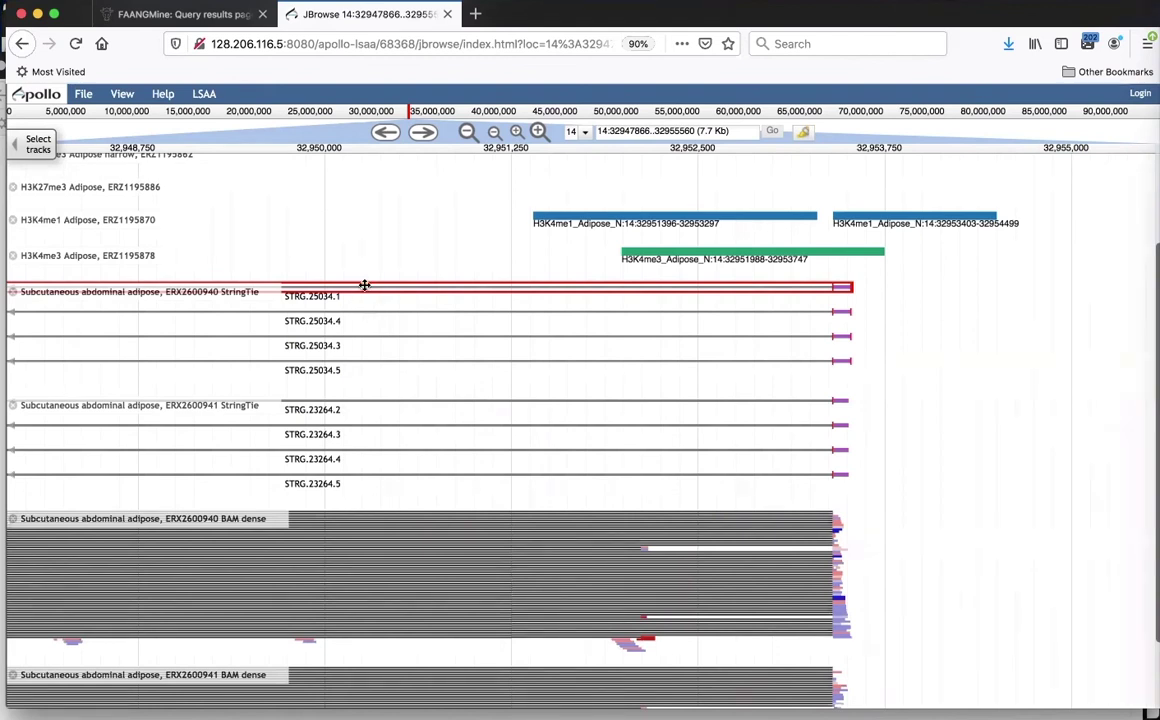
pyautogui.moveTo(348, 200); pyautogui.dragTo(512, 315)
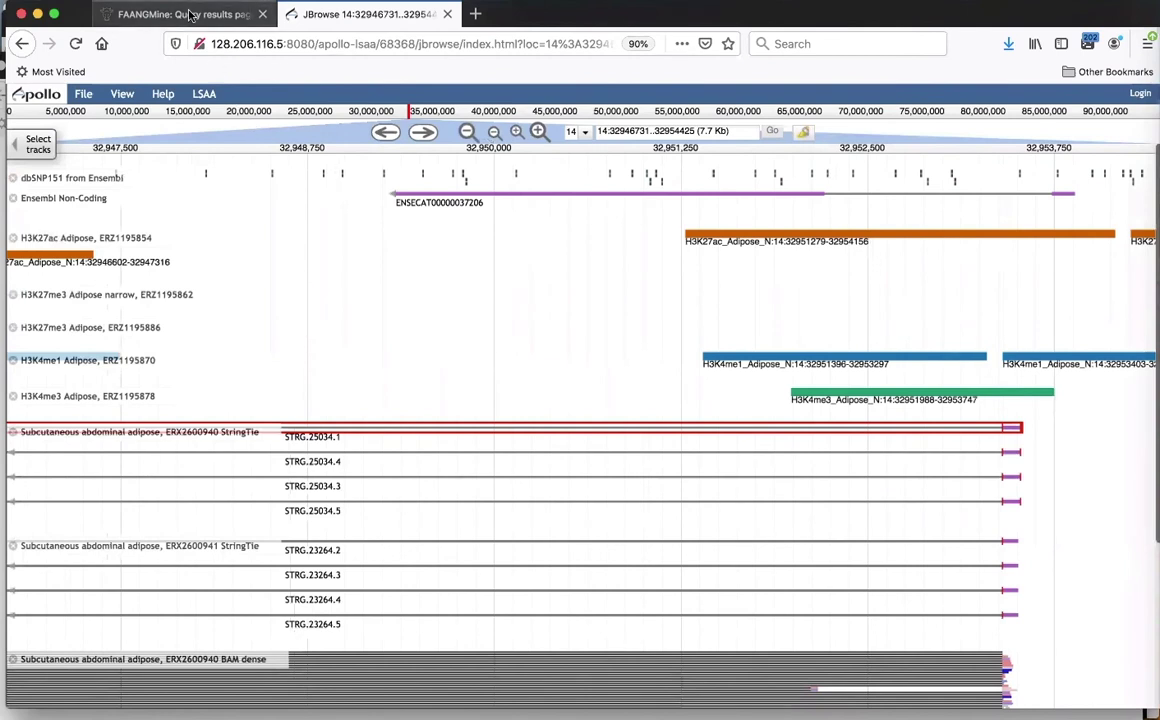
# Switch to FAANGMine's home page and briefly bring up the 14492.full.pdf paper on gene dysregulation in cloned cattle
pyautogui.click(190, 14)
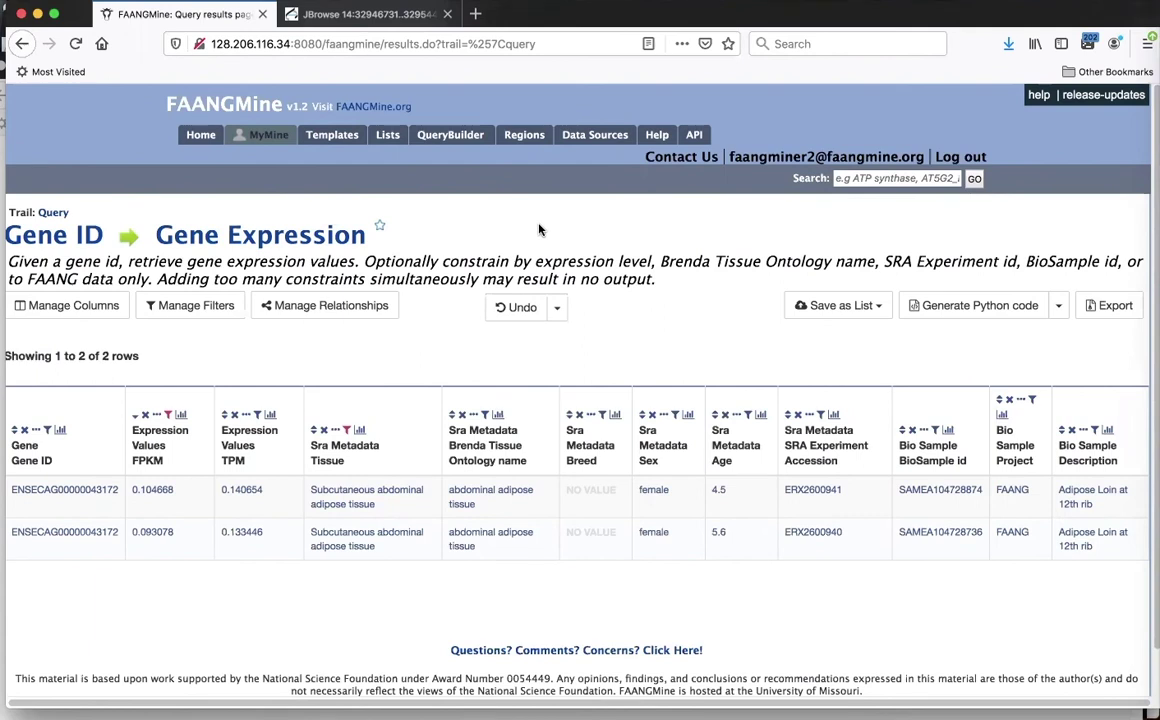
pyautogui.click(199, 138)
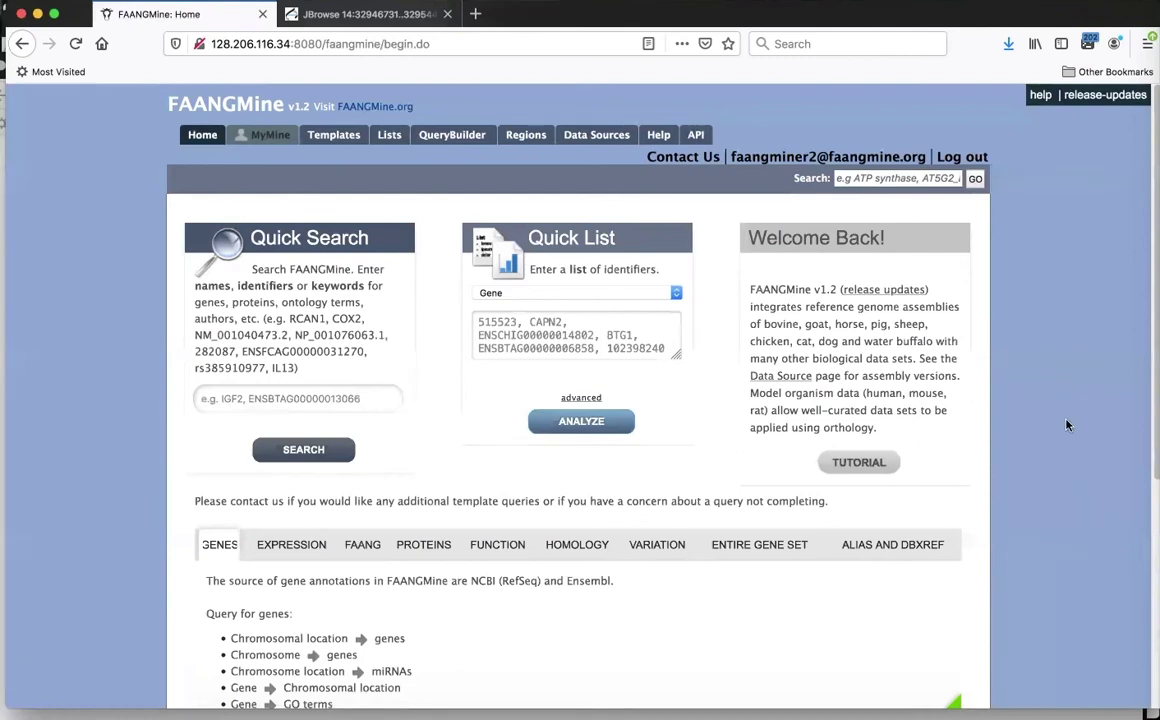
pyautogui.scroll(-1, 1066, 495)
pyautogui.scroll(1, 1065, 517)
pyautogui.scroll(-1, 1060, 557)
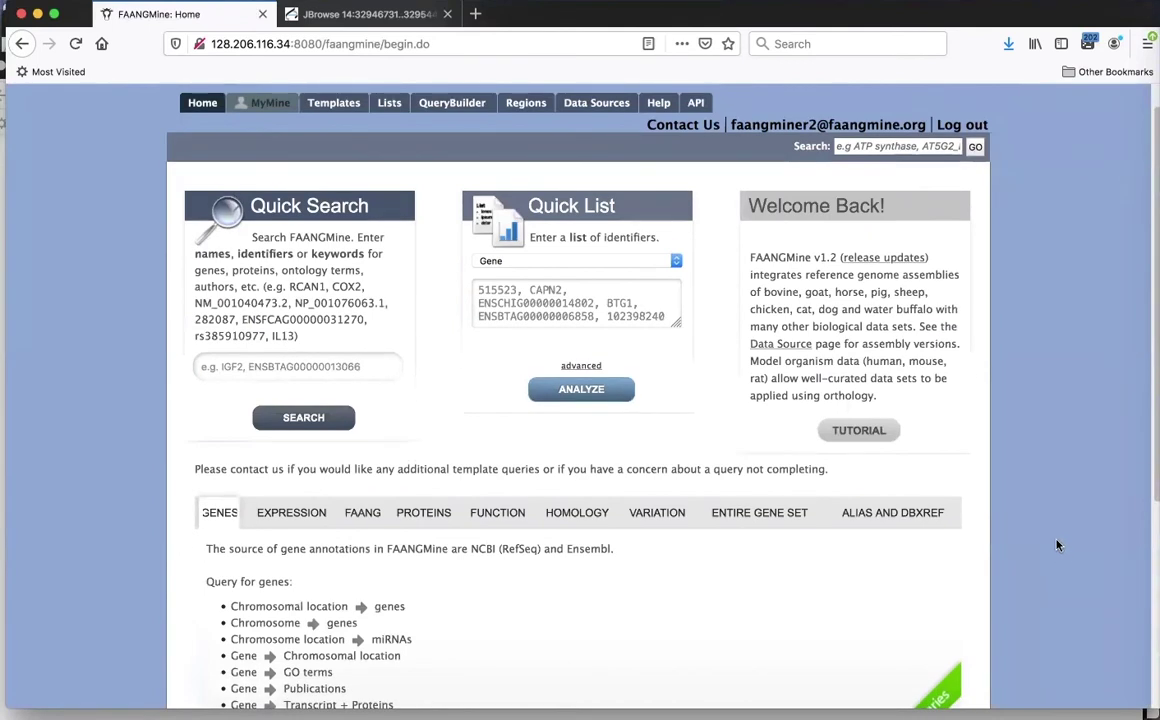
pyautogui.click(1152, 260)
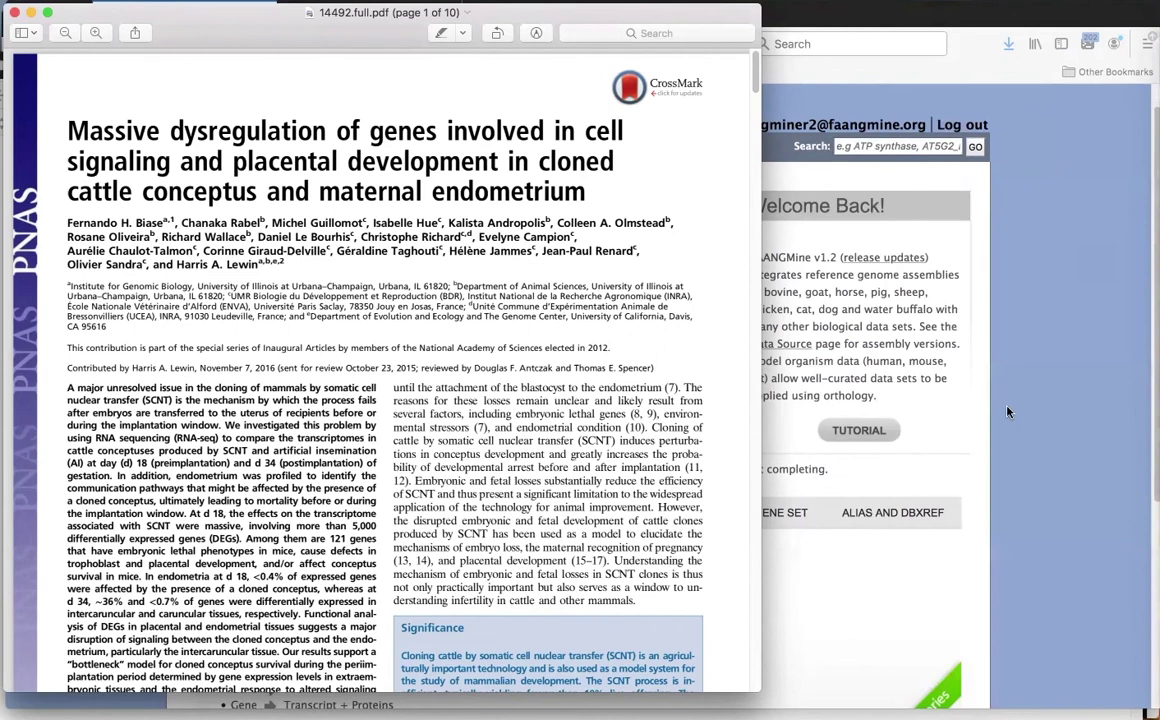
pyautogui.click(912, 366)
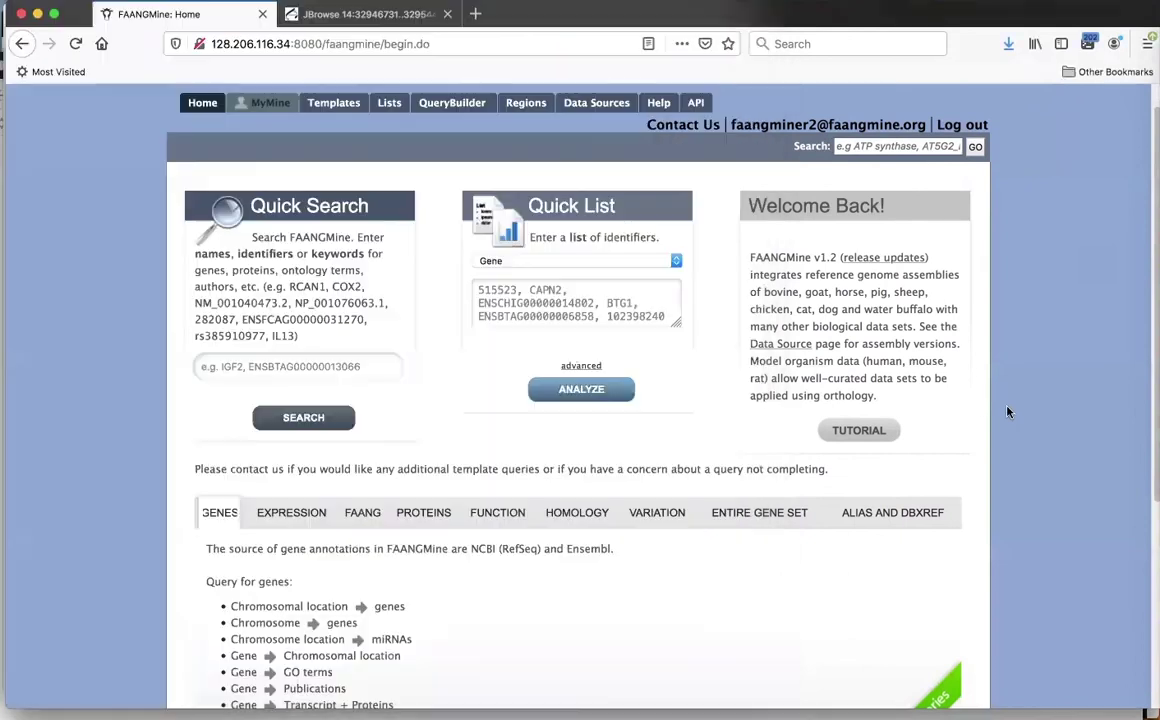
# Begin a new list upload with the type Gene and the organism B. taurus
pyautogui.click(389, 102)
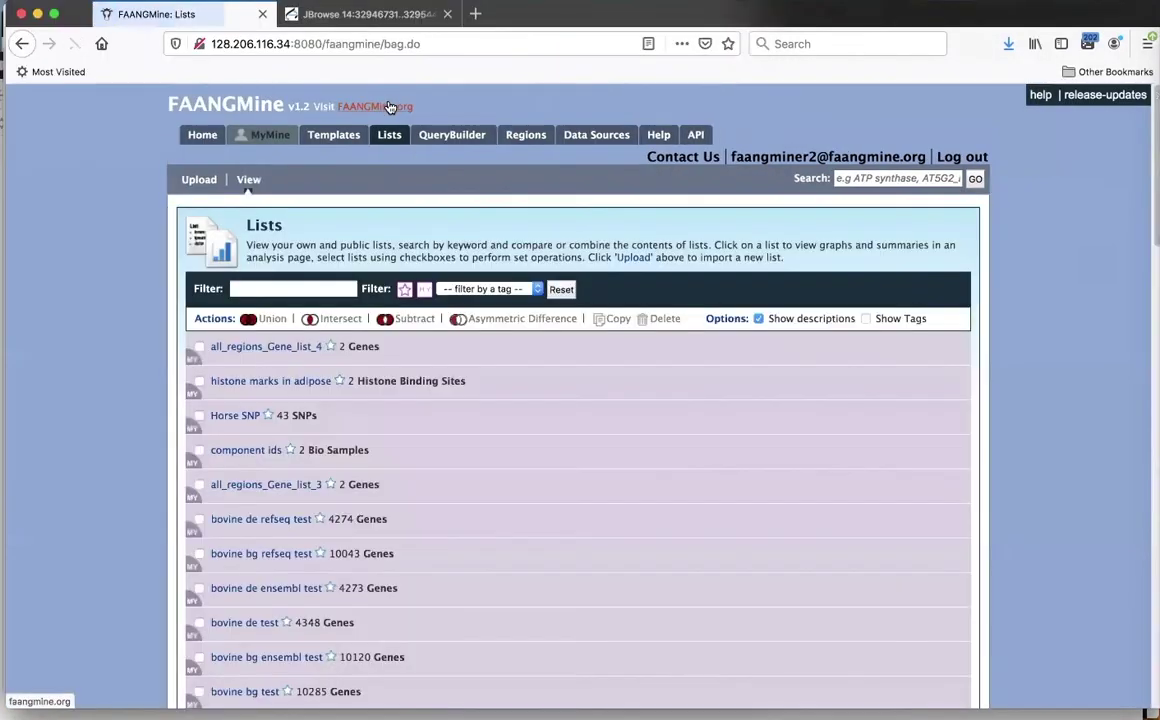
pyautogui.click(193, 183)
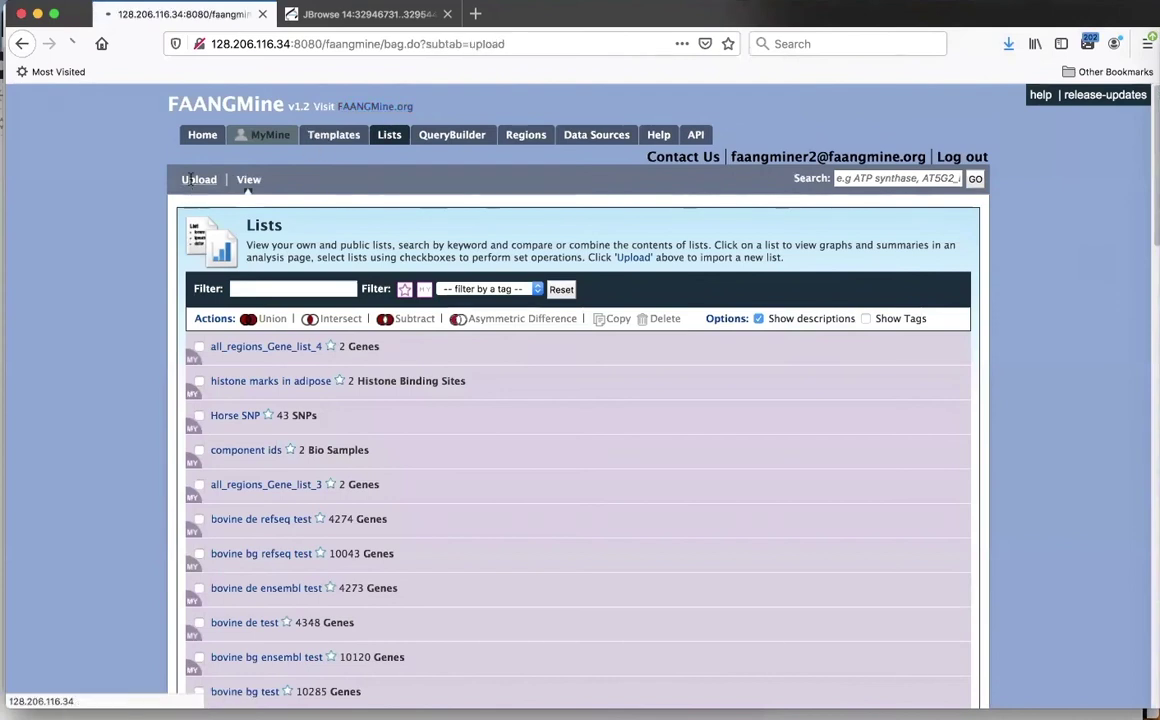
pyautogui.click(758, 370)
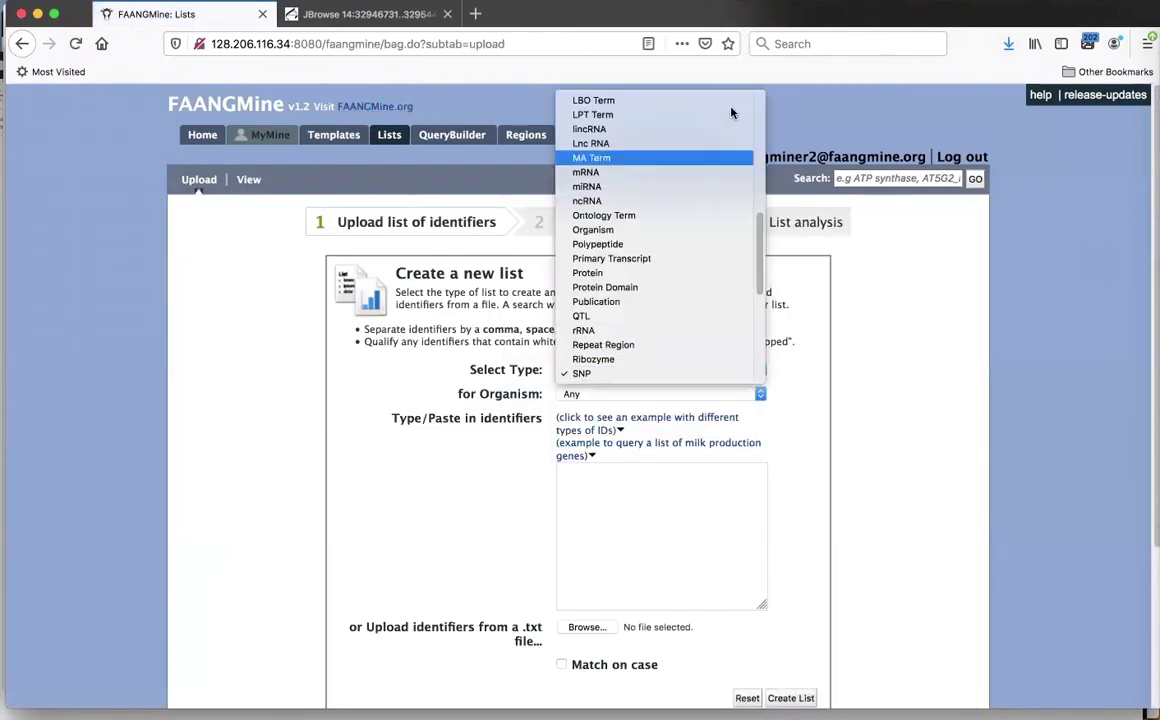
pyautogui.moveTo(702, 72)
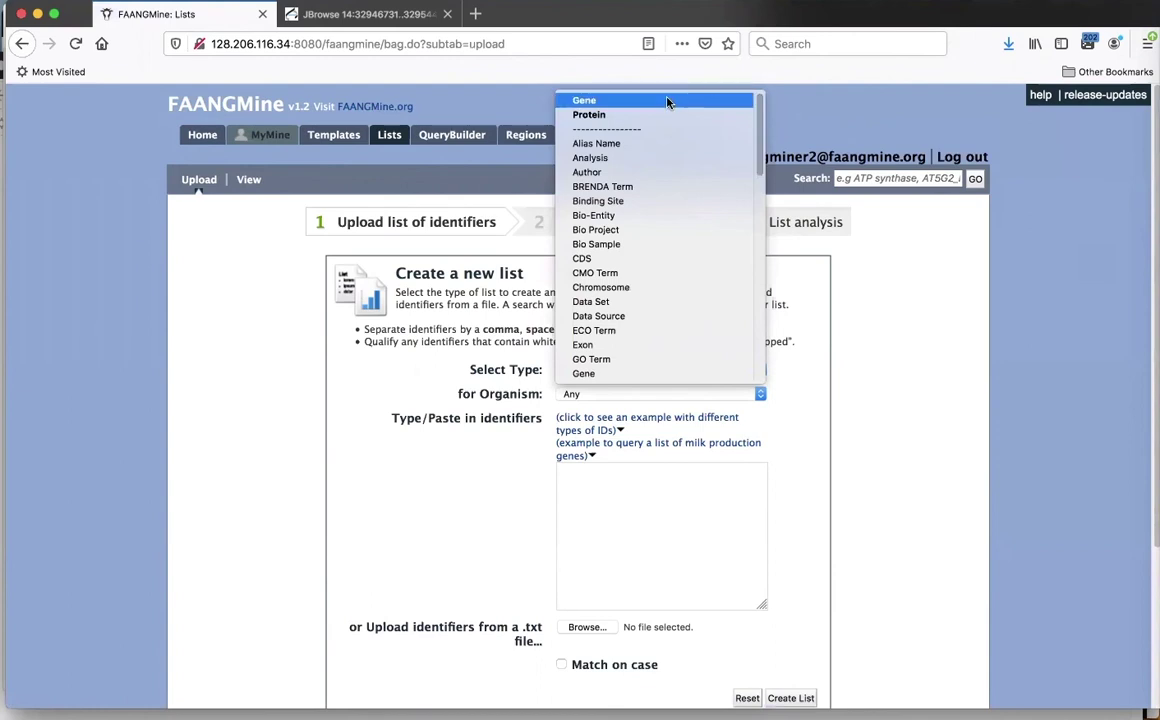
pyautogui.click(668, 102)
pyautogui.click(761, 395)
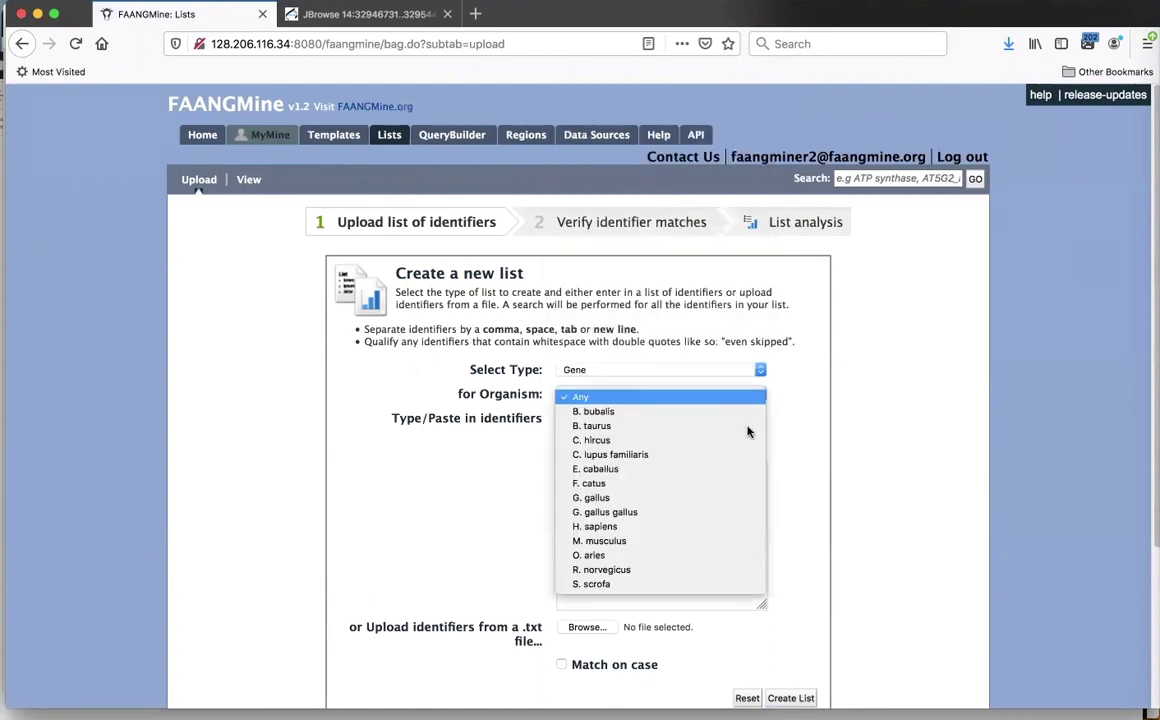
pyautogui.click(748, 427)
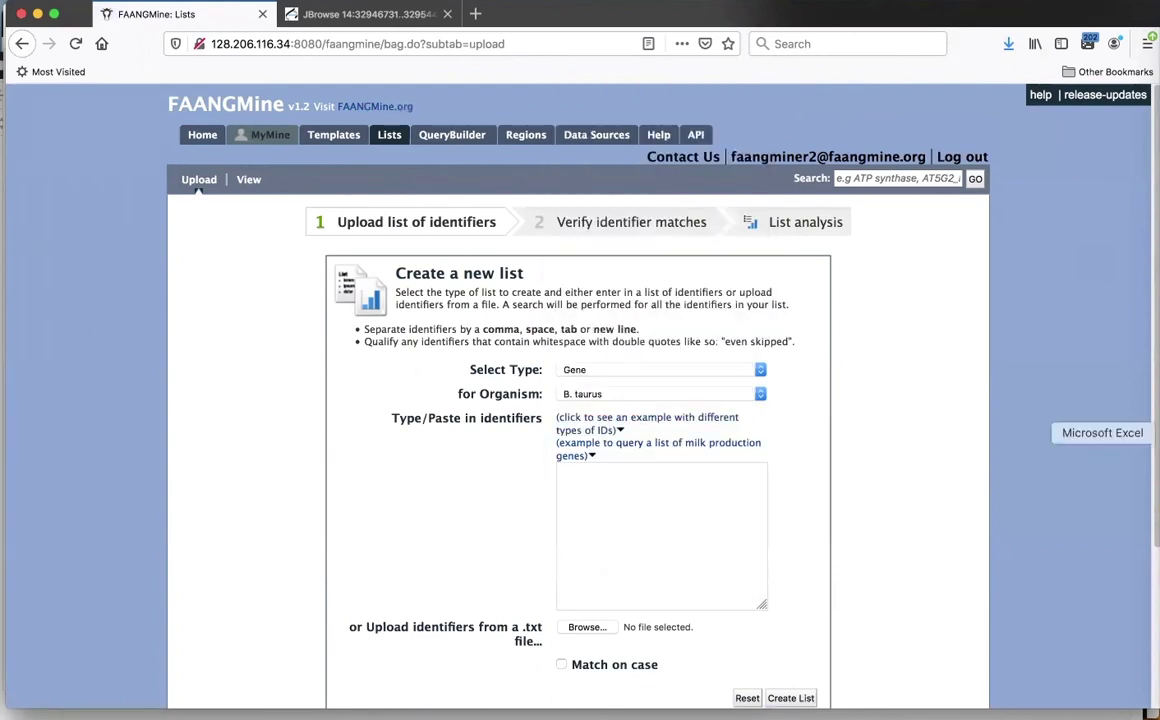
# Switch to Excel and copy the Gene_id values in rows 4 to 10966 of the pnas.1520945114.sd01 workbook's dataset s1 sheet
pyautogui.click(1148, 432)
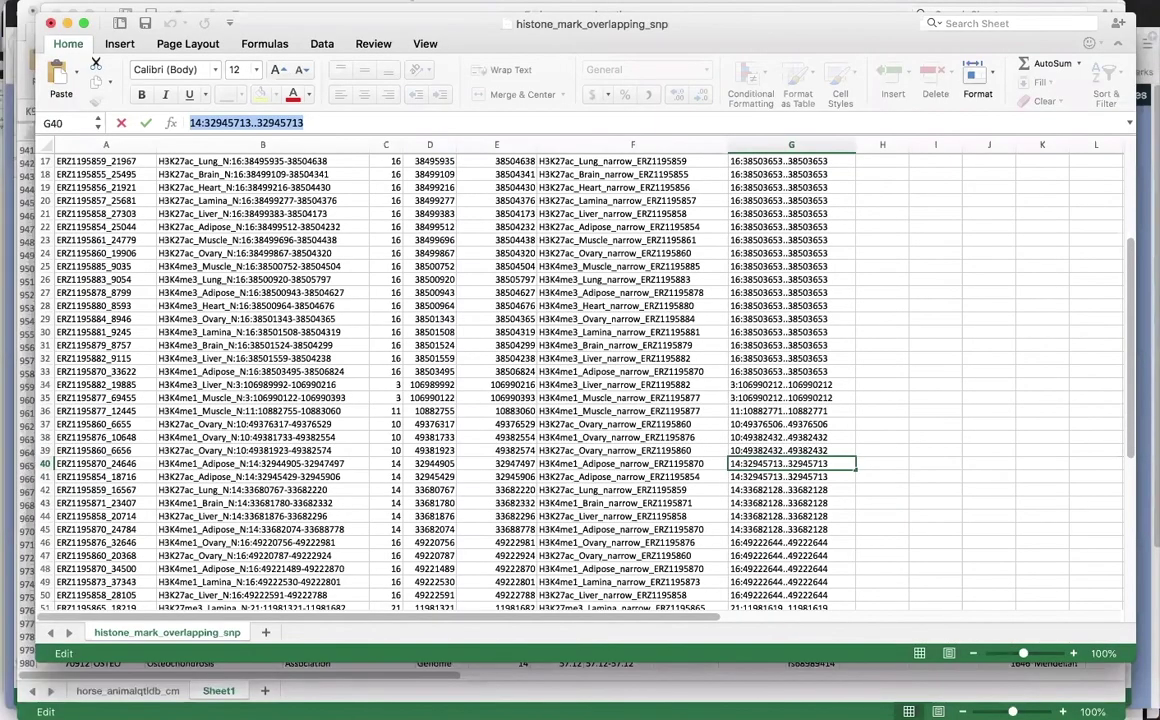
pyautogui.click(360, 1)
pyautogui.click(455, 256)
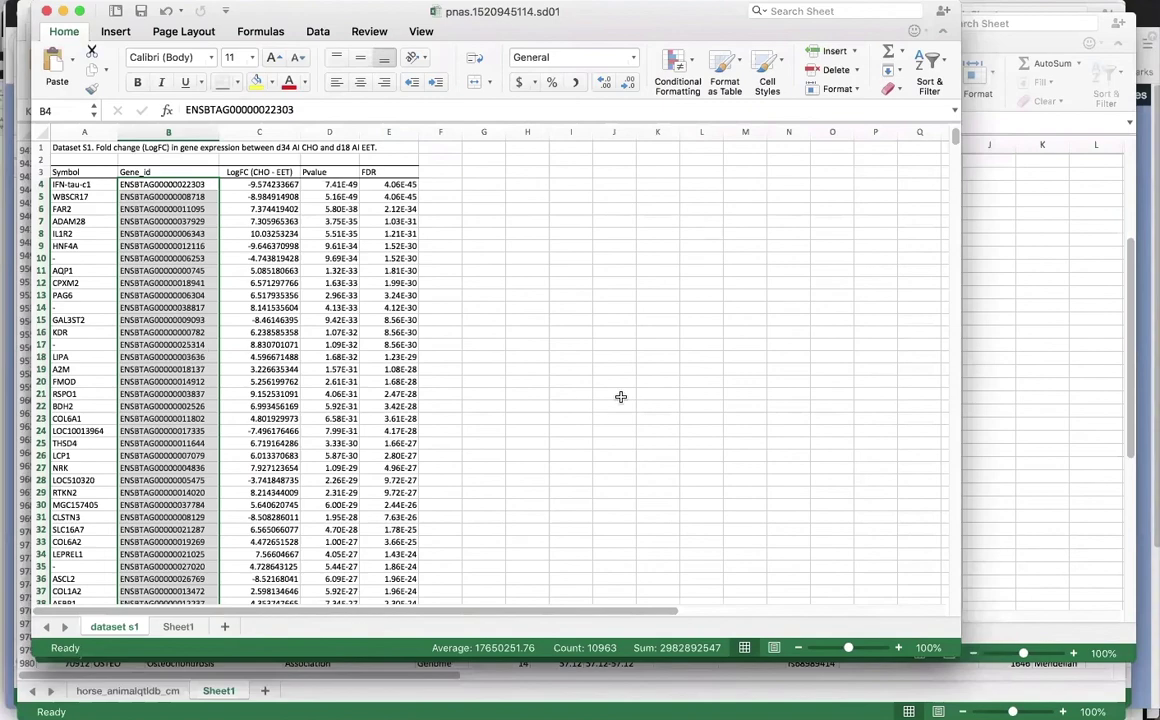
pyautogui.moveTo(955, 138); pyautogui.dragTo(985, 612)
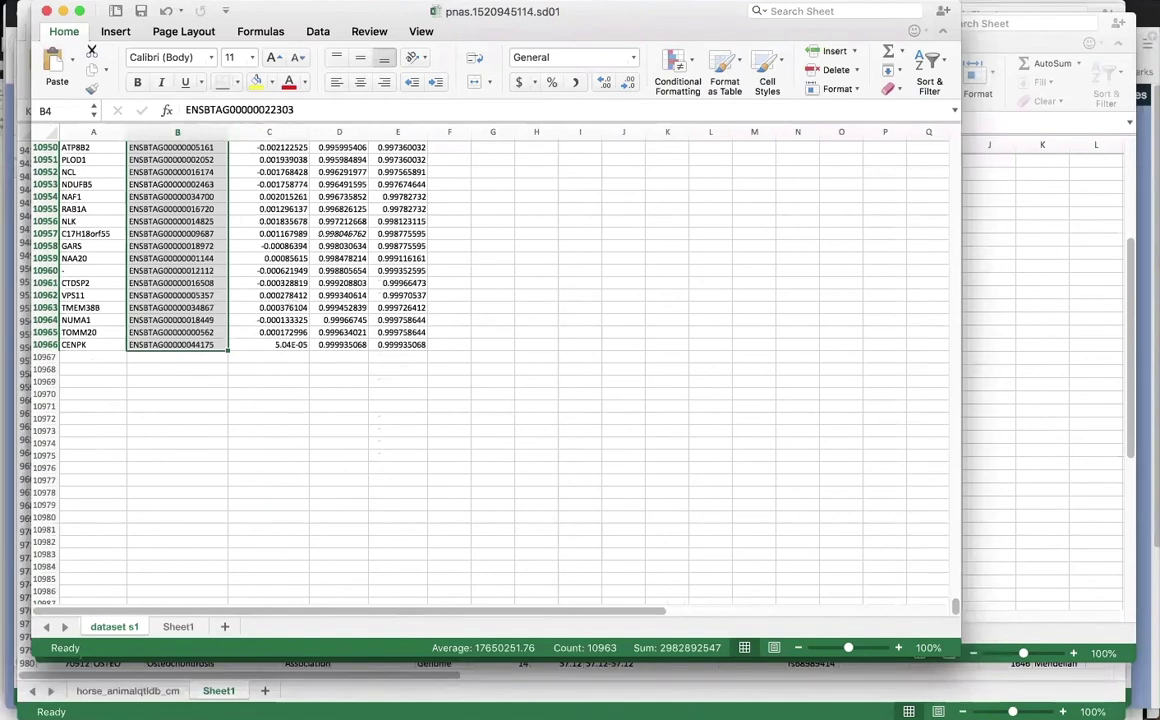
pyautogui.click(128, 2)
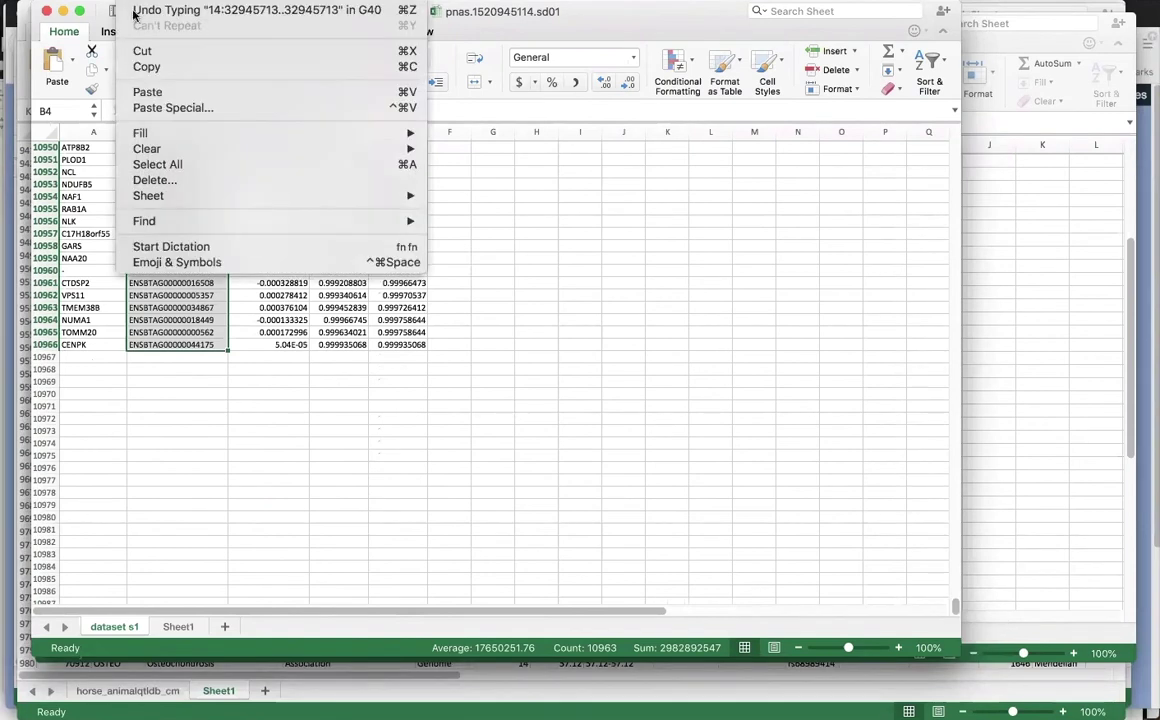
pyautogui.click(153, 67)
# Paste the copied Ensembl gene IDs into the FAANGMine list upload form and submit them for list creation
pyautogui.click(1150, 192)
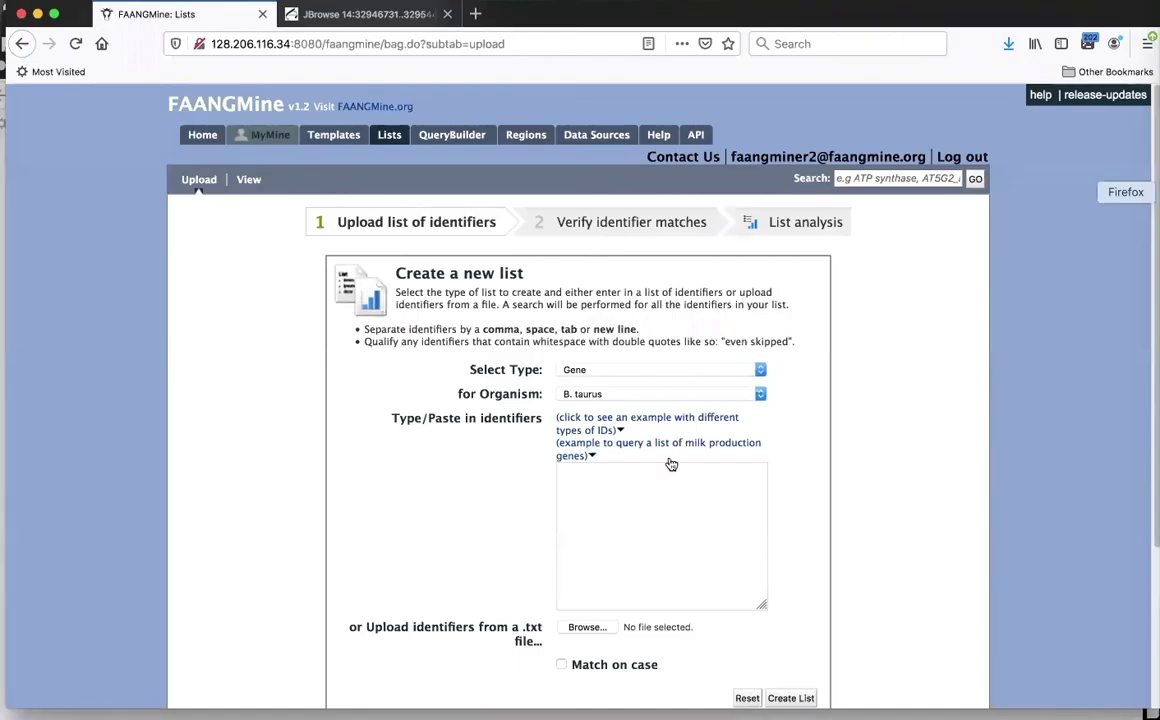
pyautogui.click(613, 485)
pyautogui.hotkey('ctrl', 'v')
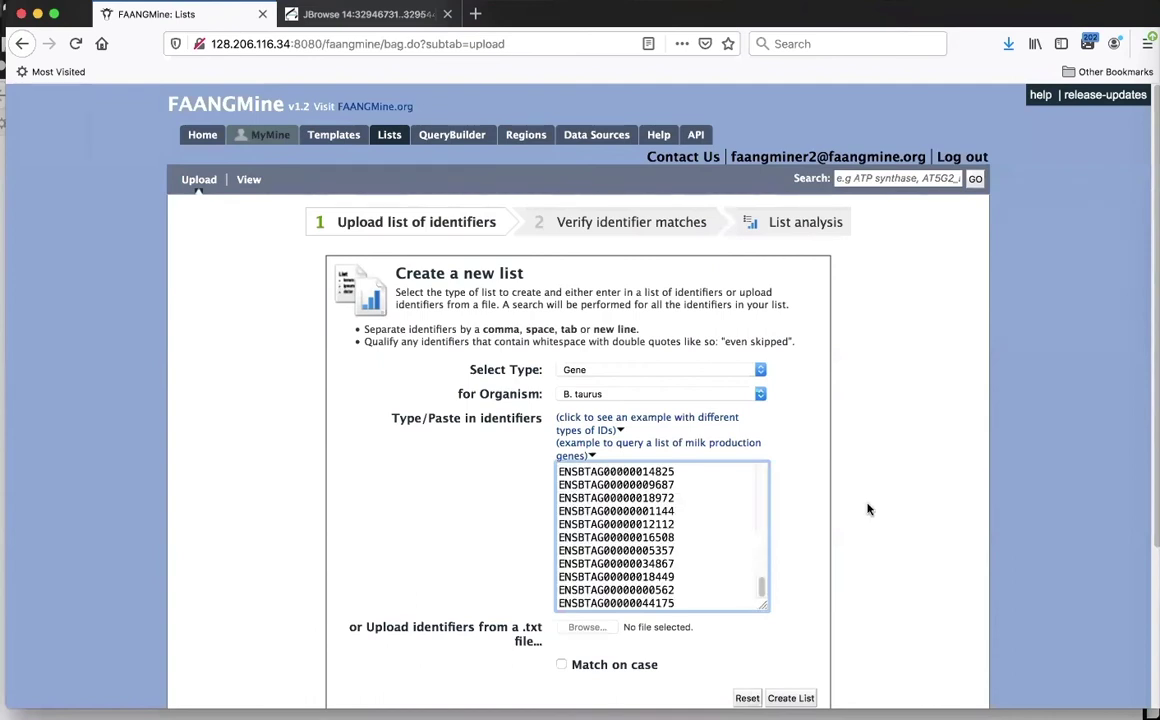
pyautogui.scroll(-1, 870, 508)
pyautogui.click(788, 623)
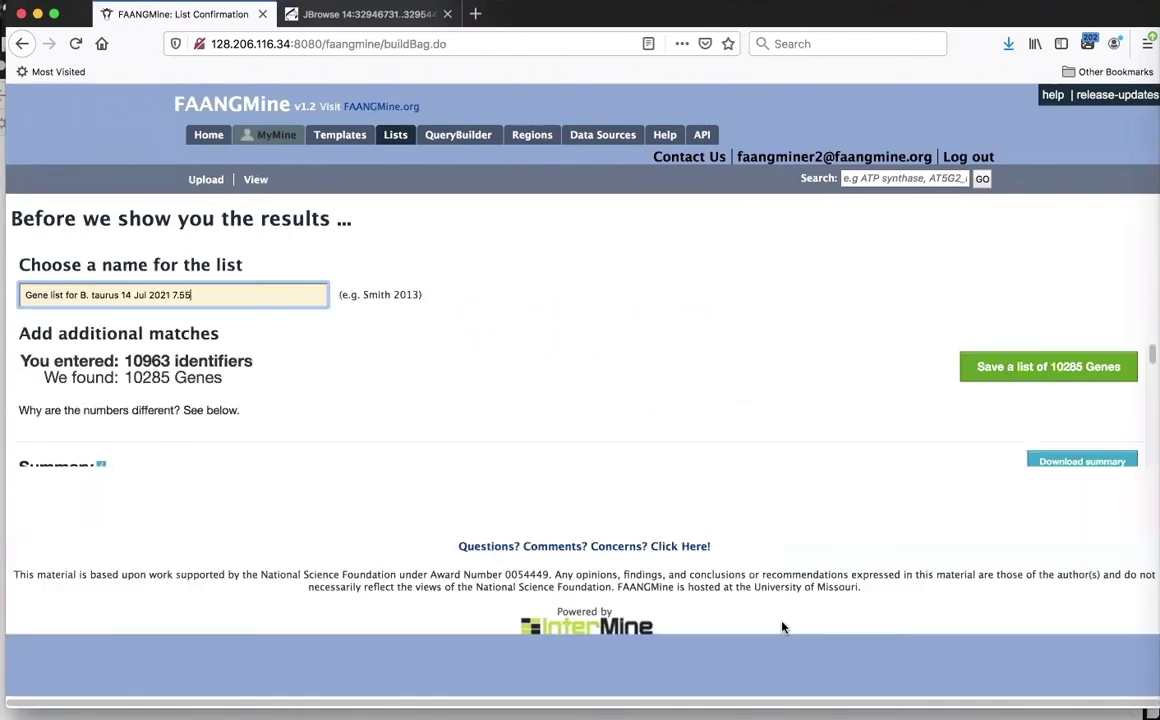
# Name the new gene list BG genes
pyautogui.moveTo(210, 297); pyautogui.dragTo(12, 283)
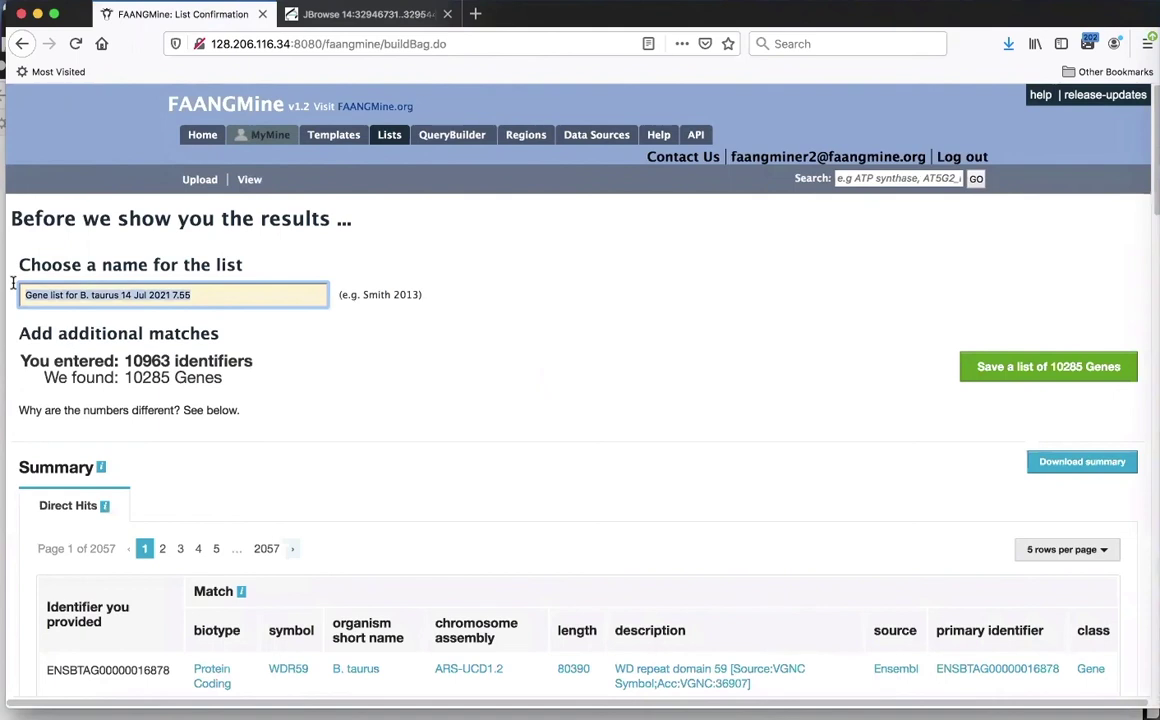
pyautogui.write('B')
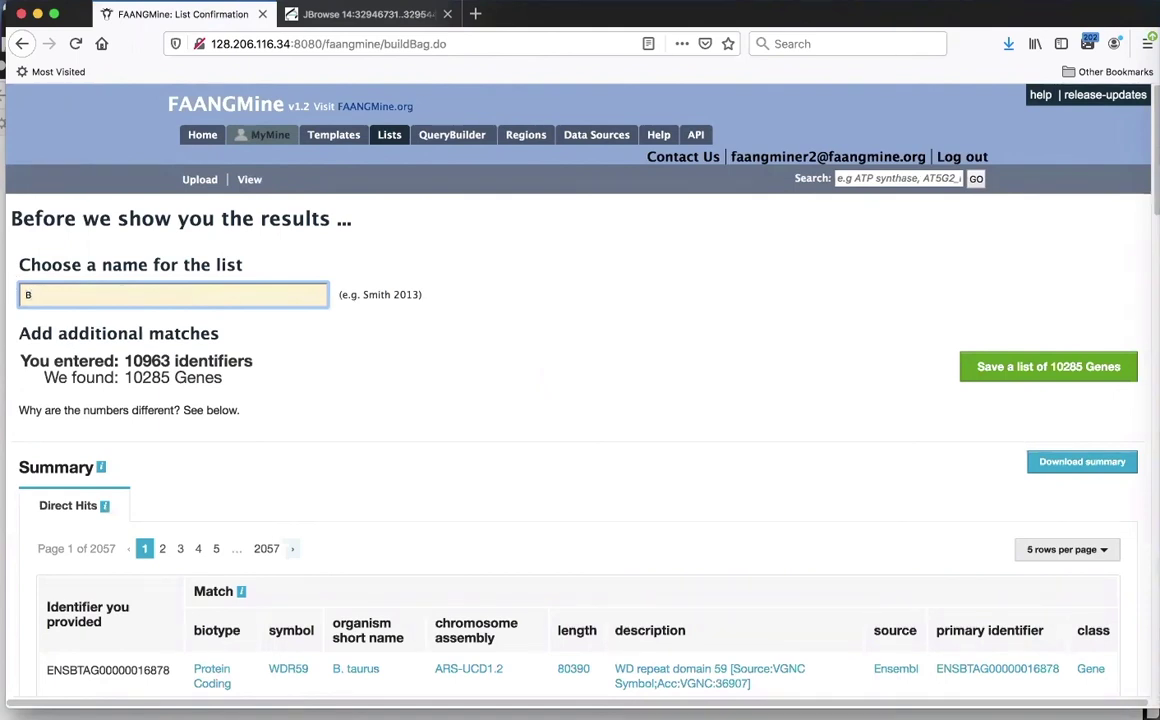
pyautogui.write('G genes')
# Review the match summary for the uploaded identifiers, including the direct hits and the IDs without matches
pyautogui.scroll(-1, 440, 400)
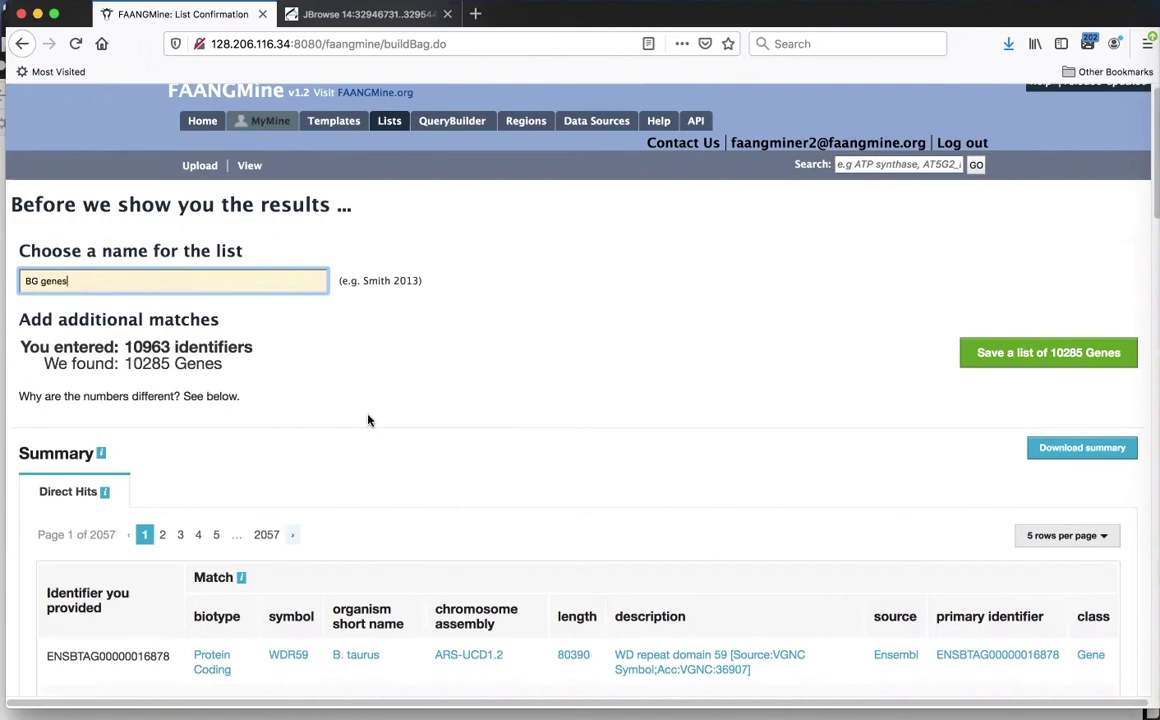
pyautogui.scroll(-3, 368, 420)
pyautogui.scroll(-10, 368, 420)
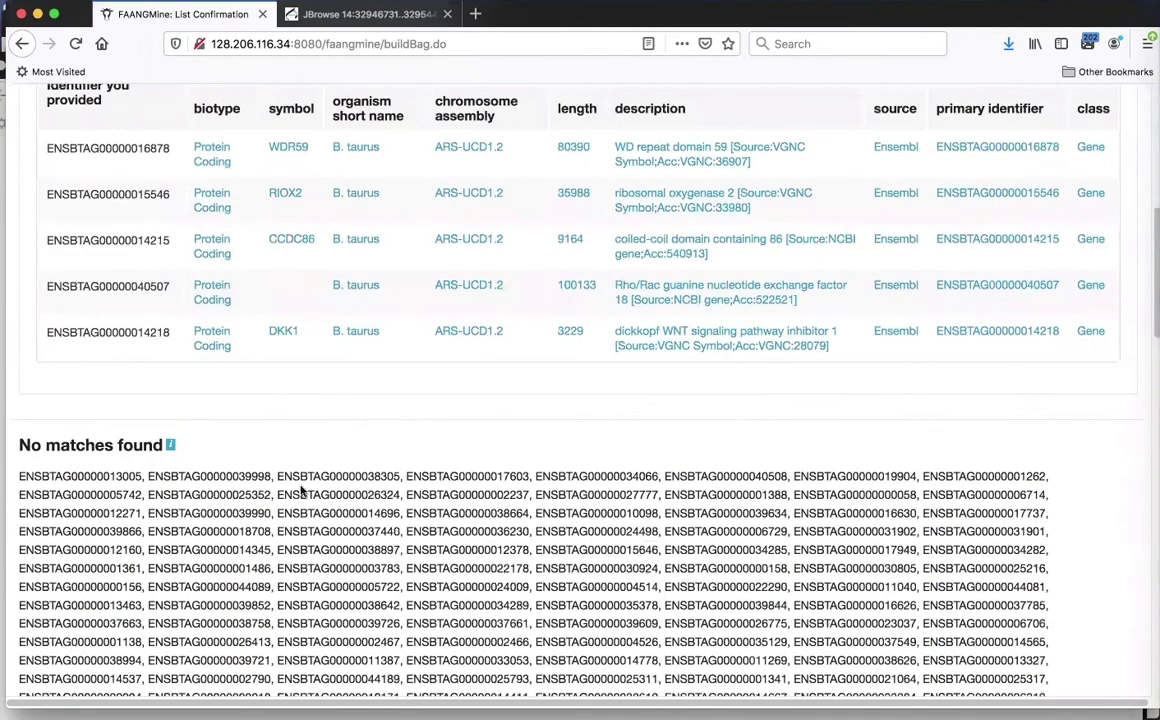
pyautogui.scroll(8, 329, 490)
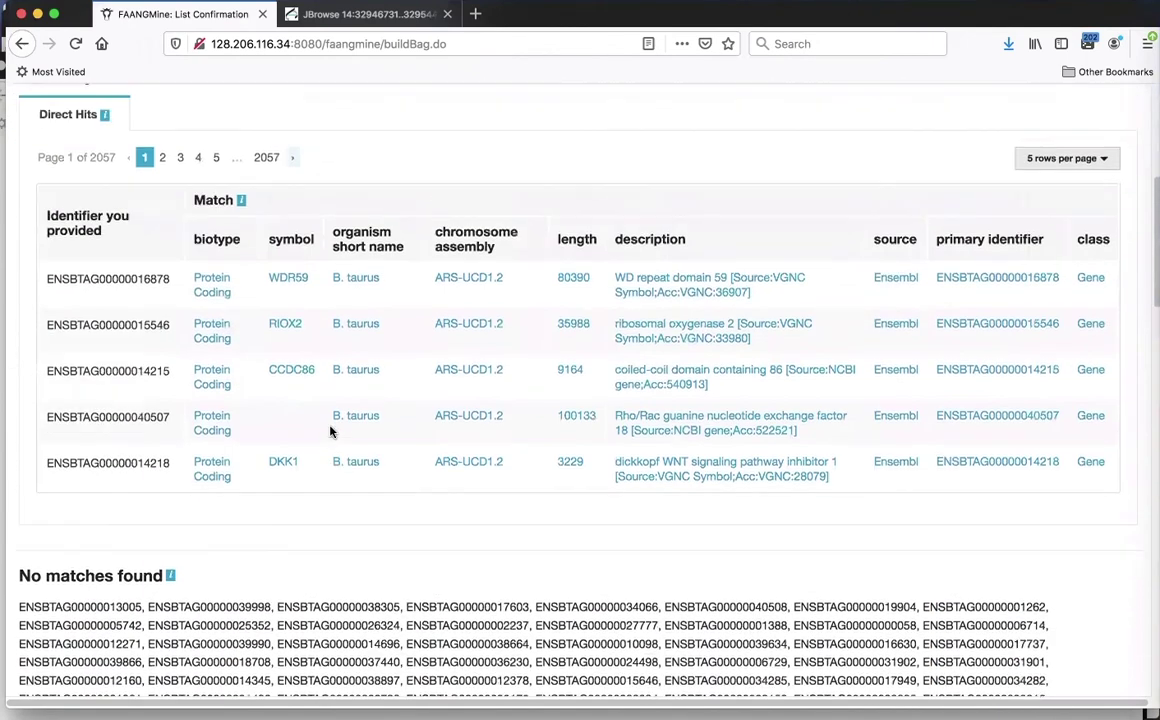
pyautogui.scroll(2, 406, 260)
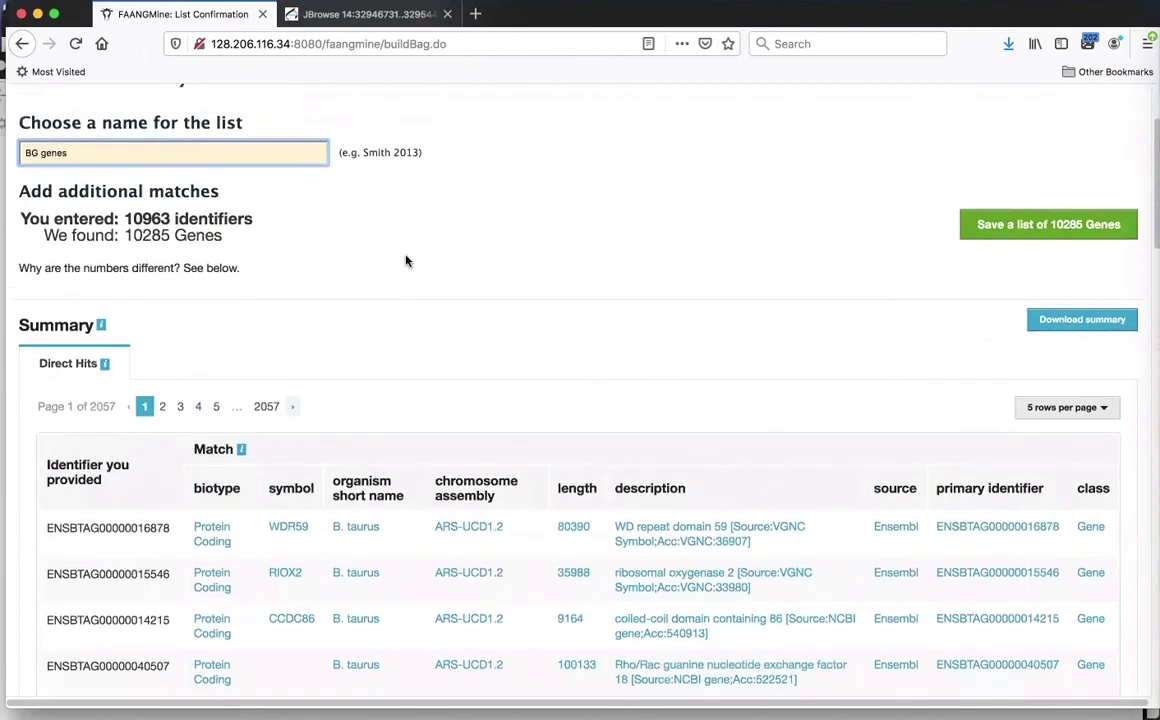
pyautogui.scroll(2, 406, 260)
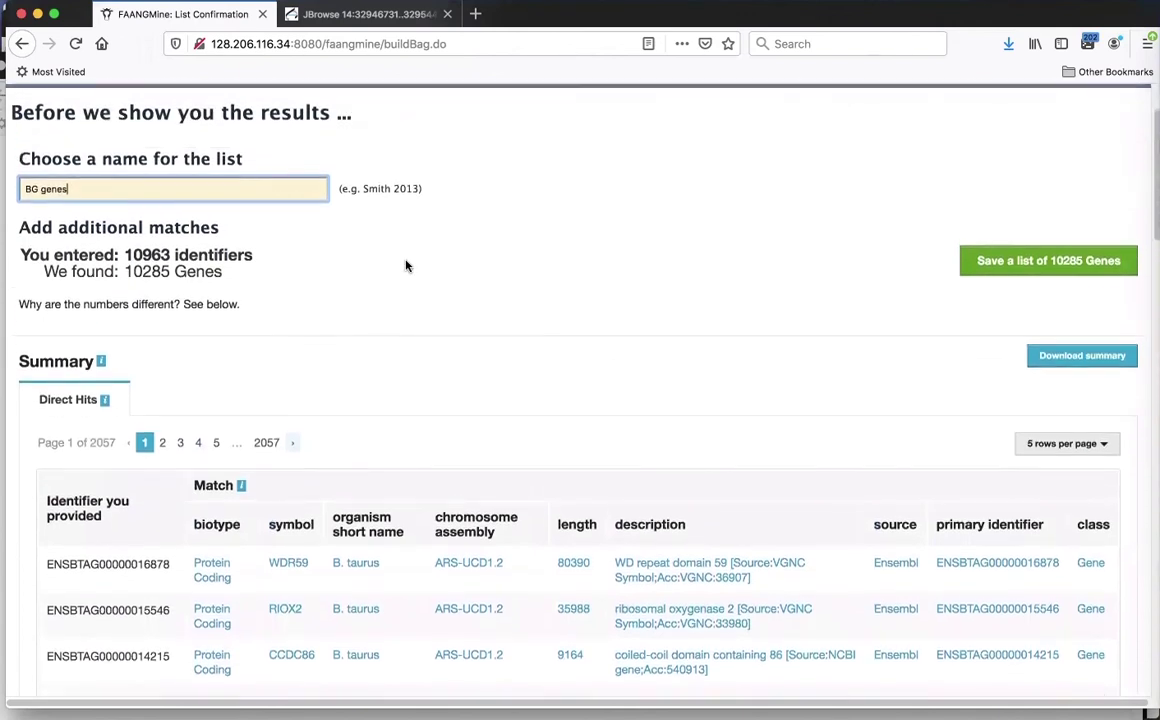
pyautogui.scroll(1, 406, 265)
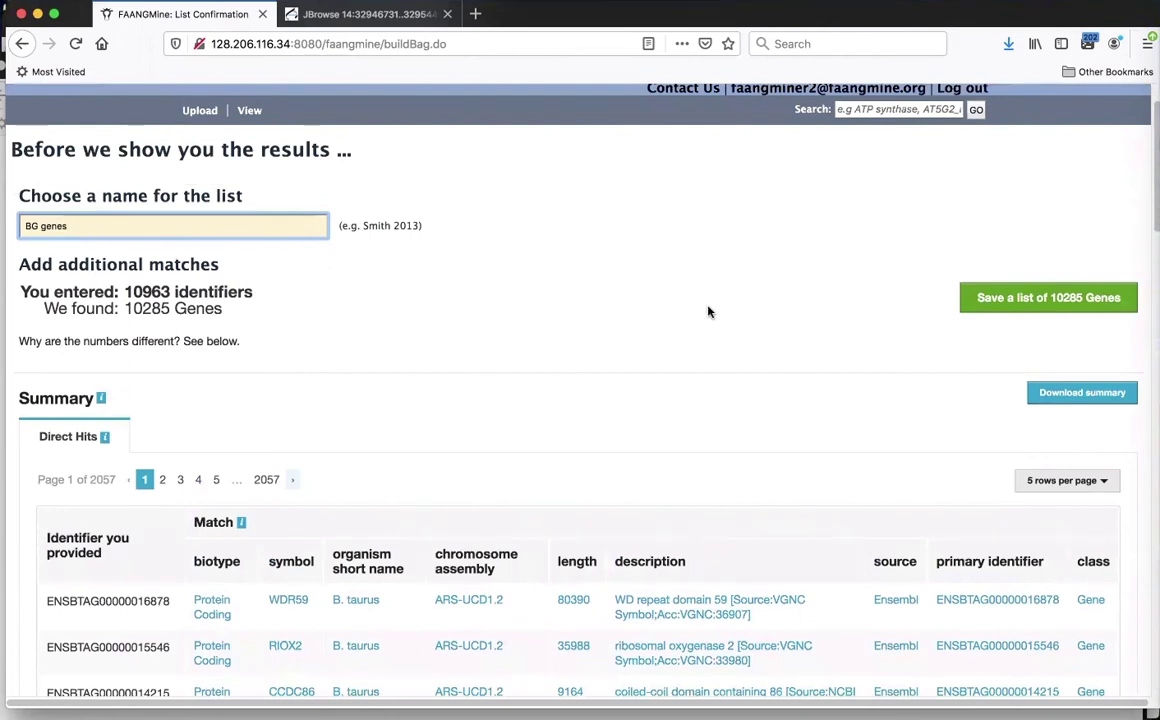
pyautogui.scroll(3, 700, 313)
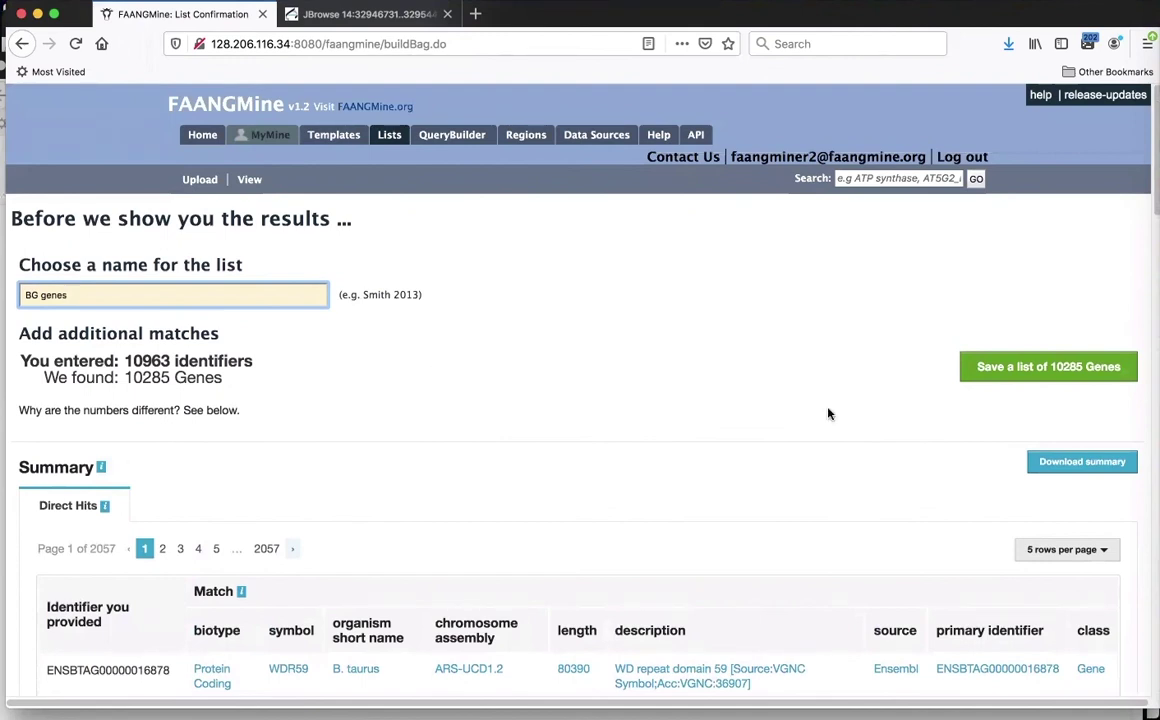
# Save the matched genes as the BG genes list and open the Gene Source column summary in its table
pyautogui.click(1052, 367)
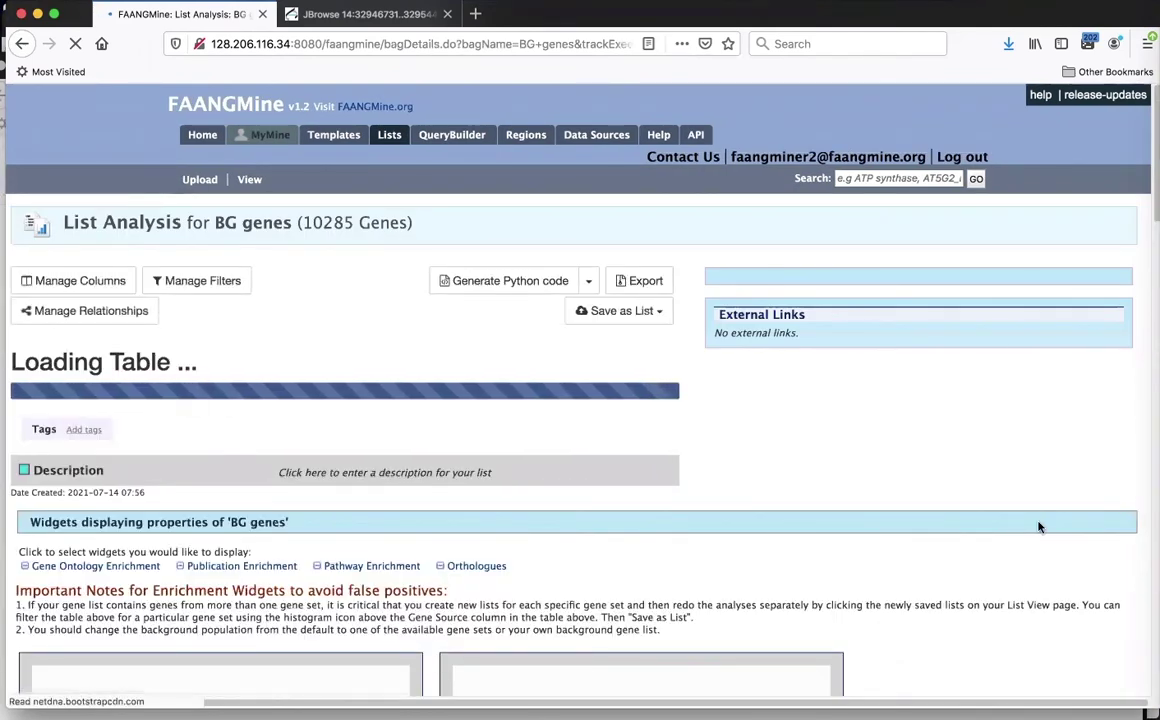
pyautogui.scroll(-4, 1038, 527)
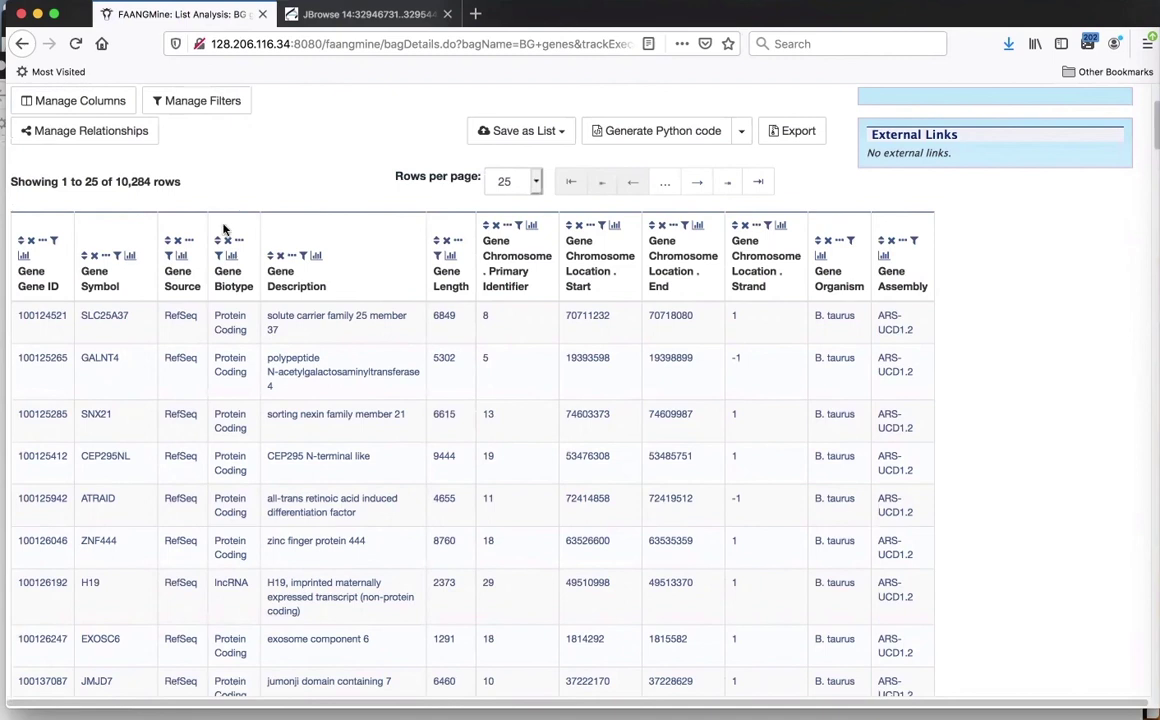
pyautogui.click(180, 257)
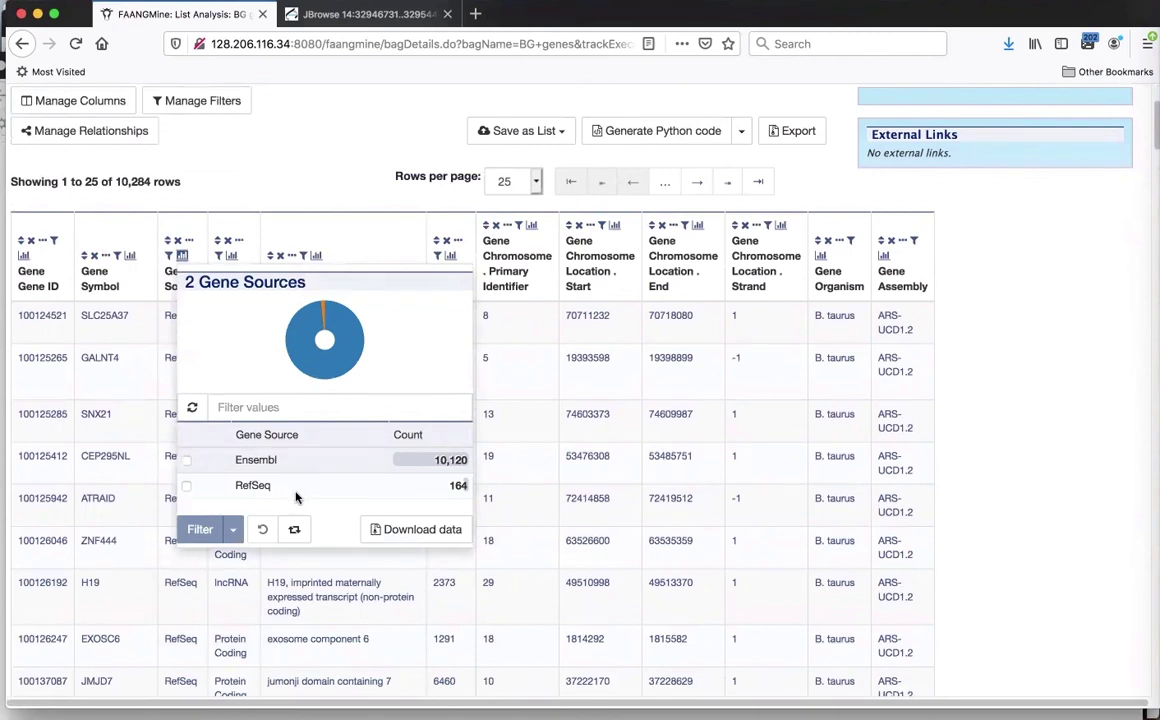
# Restrict the BG genes table to rows whose gene source is Ensembl
pyautogui.click(186, 460)
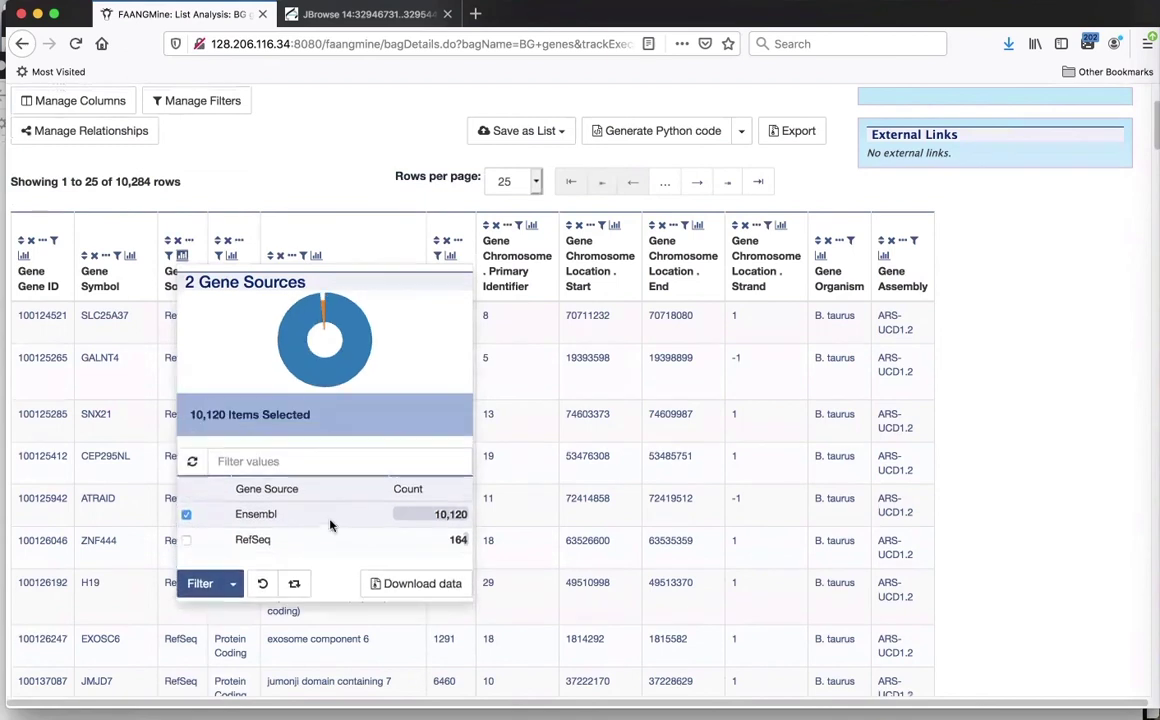
pyautogui.scroll(-1, 325, 515)
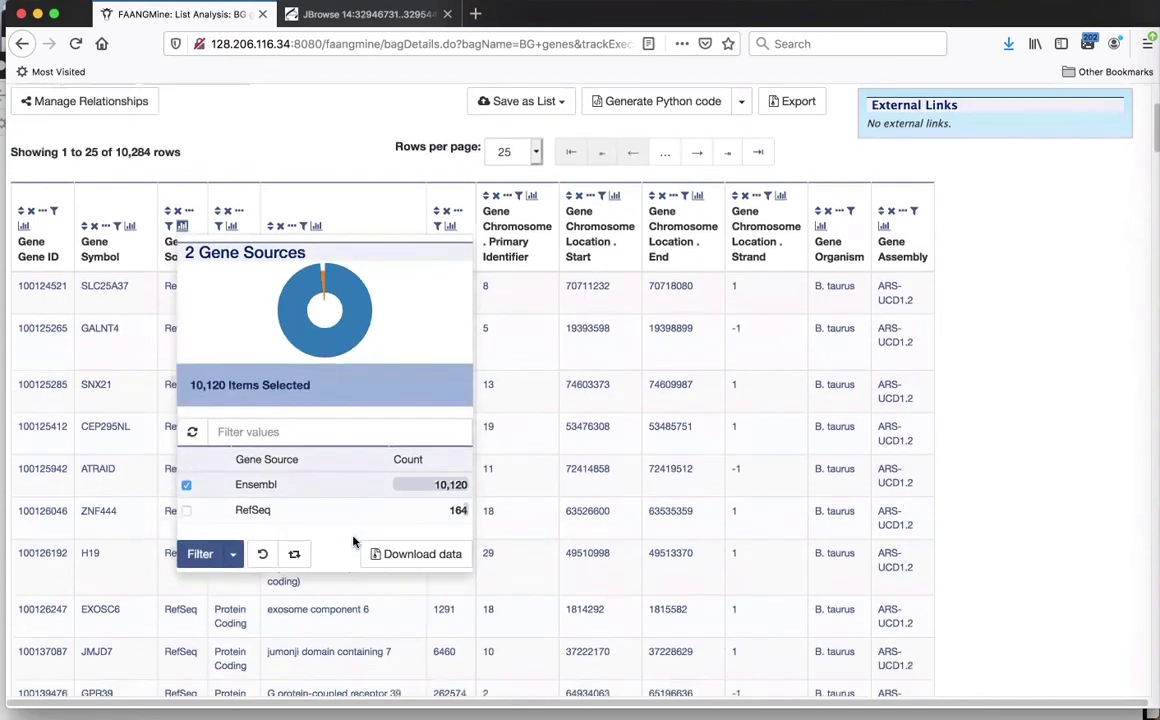
pyautogui.click(232, 557)
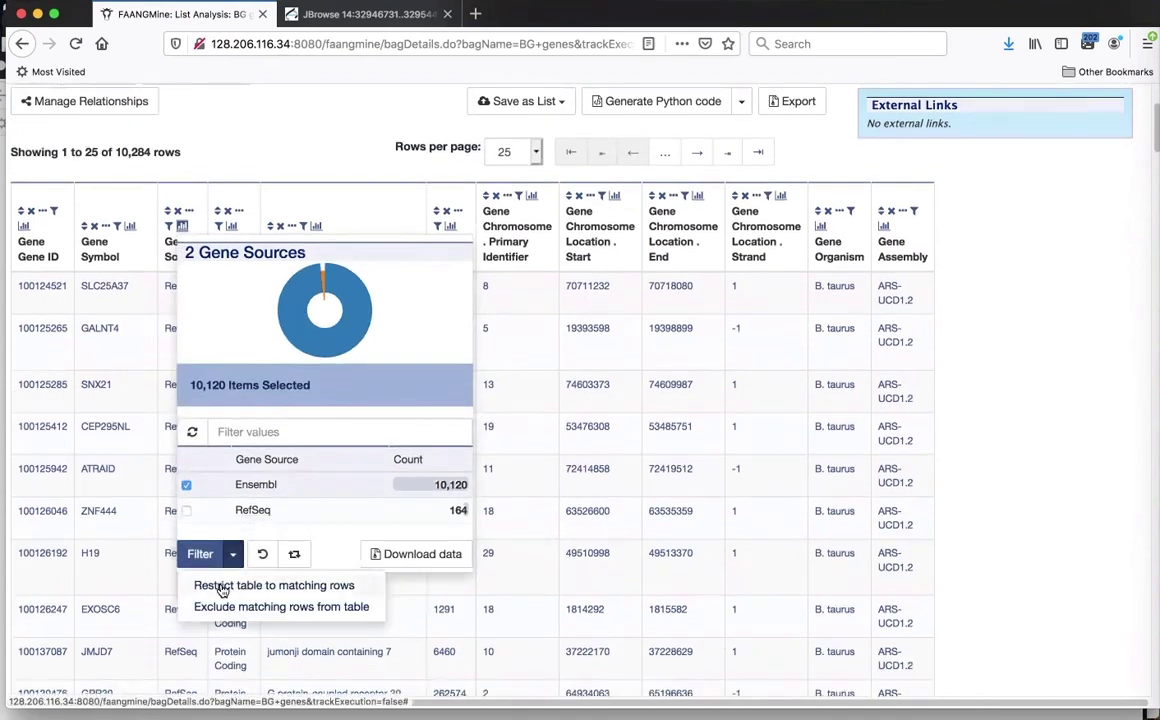
pyautogui.click(222, 588)
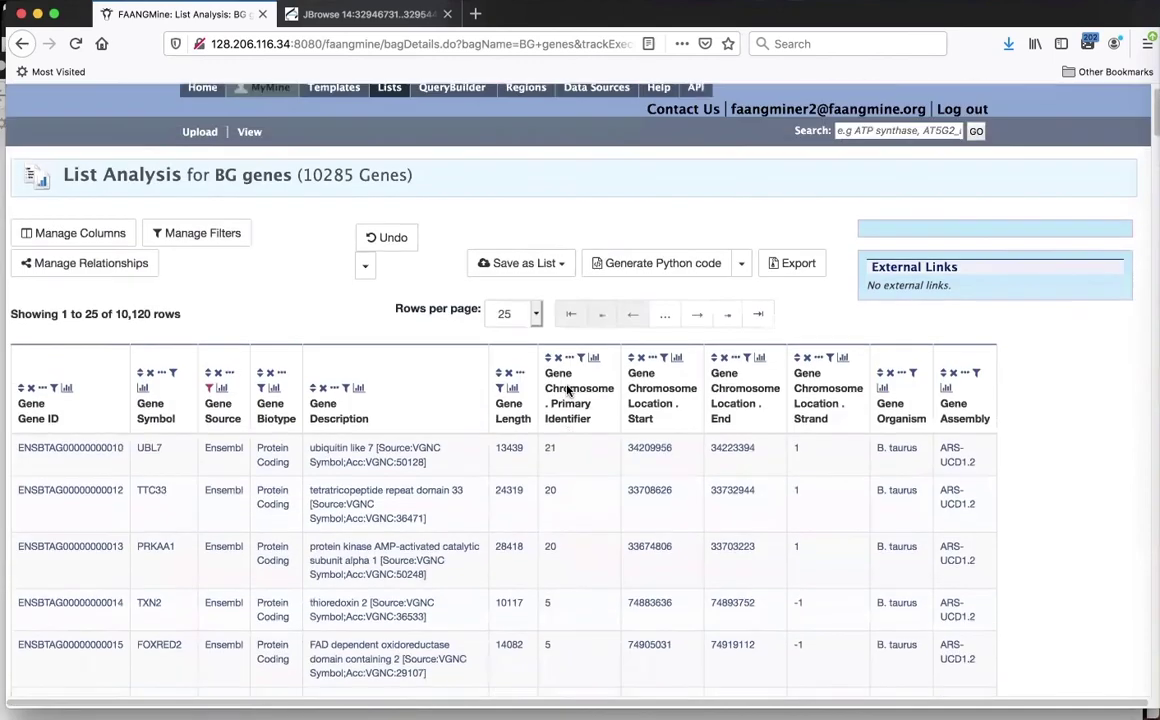
# Save the filtered background genes as a new gene list named BG ensembl
pyautogui.click(520, 292)
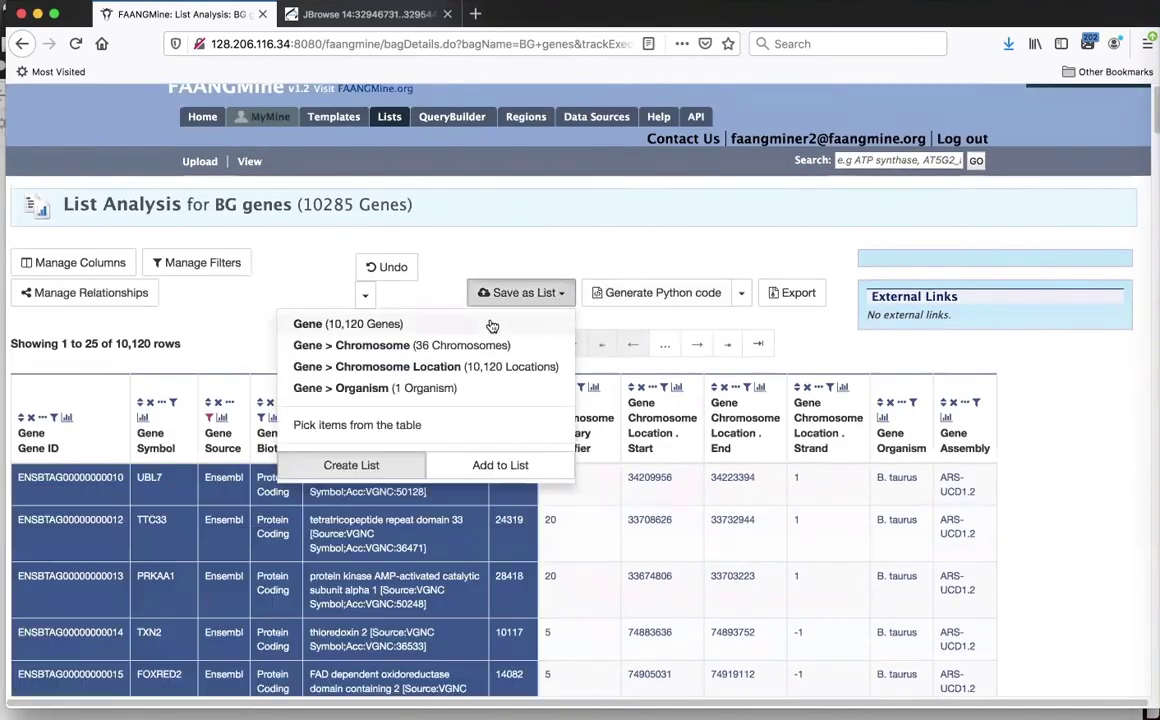
pyautogui.click(492, 326)
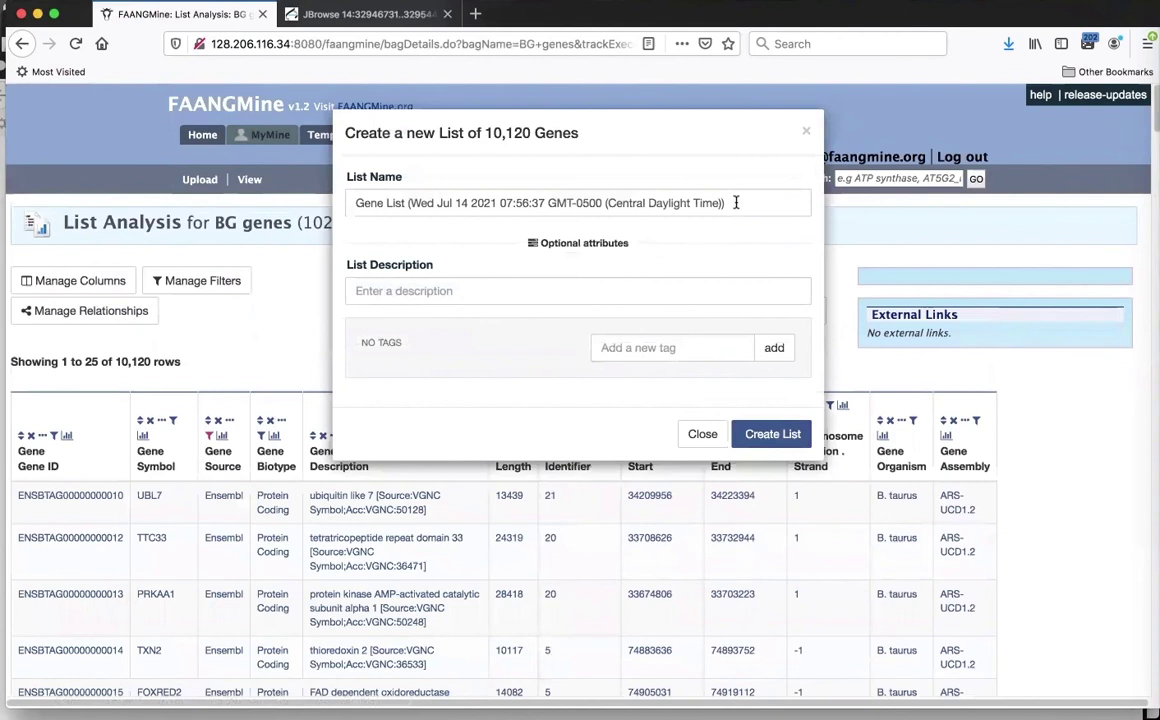
pyautogui.moveTo(736, 202); pyautogui.dragTo(293, 181)
pyautogui.write('BG ensembl')
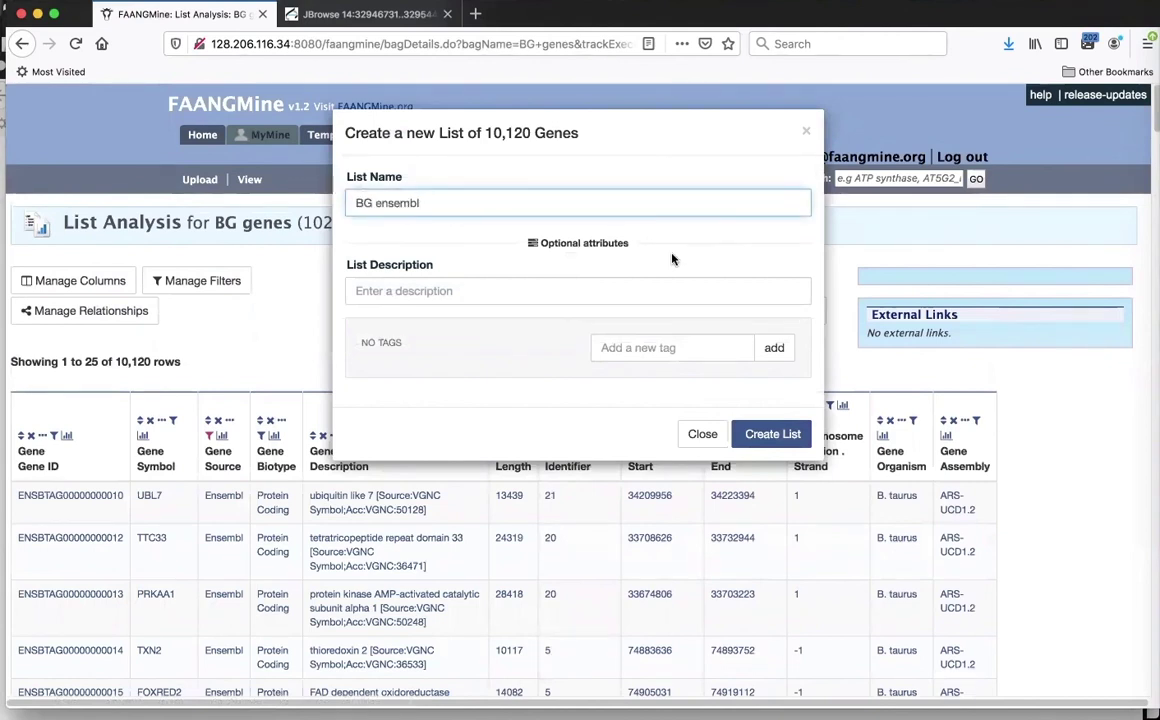
pyautogui.click(768, 435)
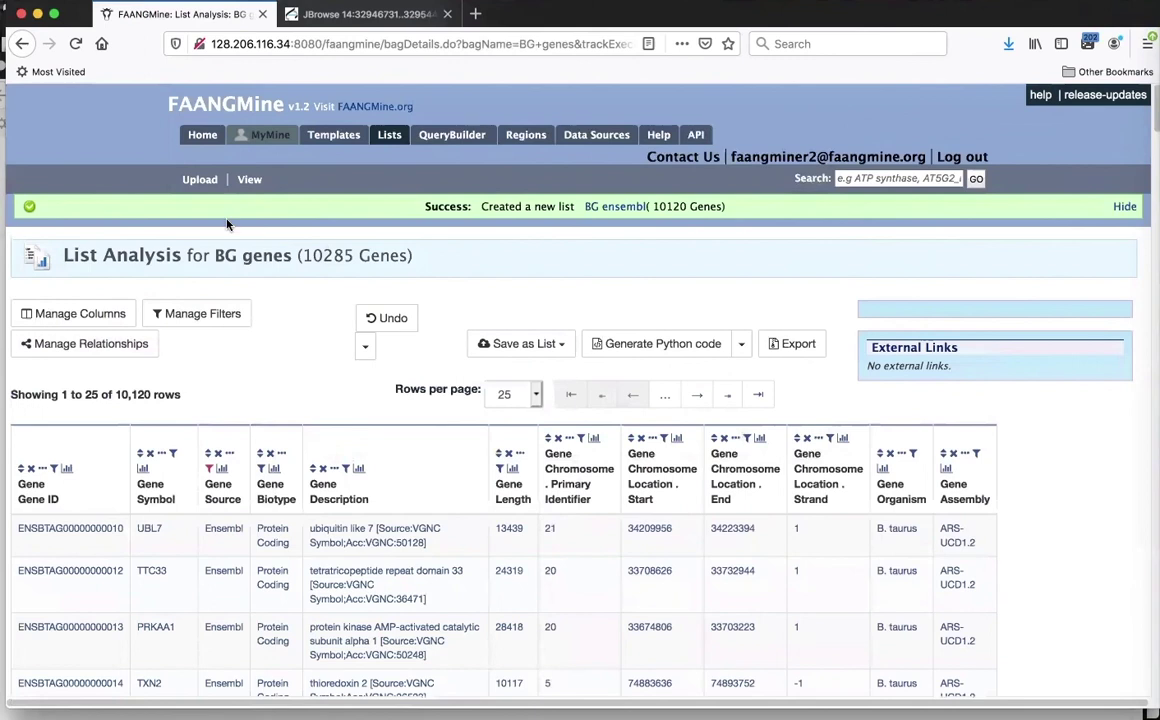
# Start a new gene list upload and set its organism to B. taurus
pyautogui.click(199, 182)
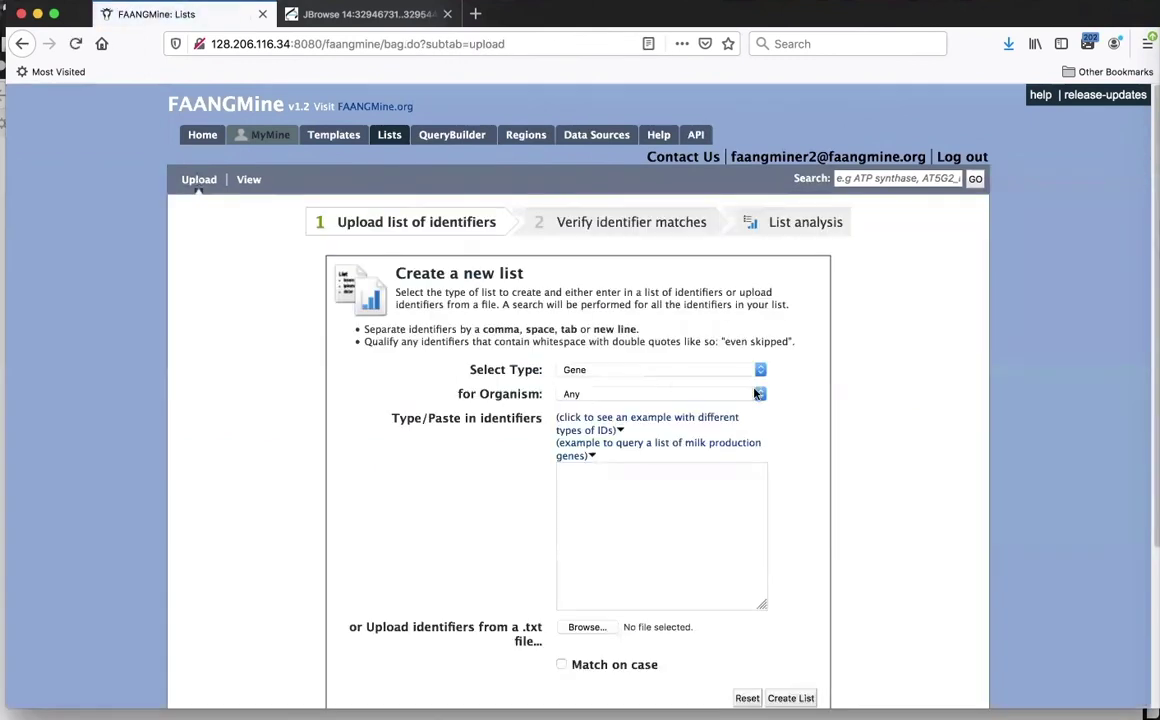
pyautogui.click(760, 394)
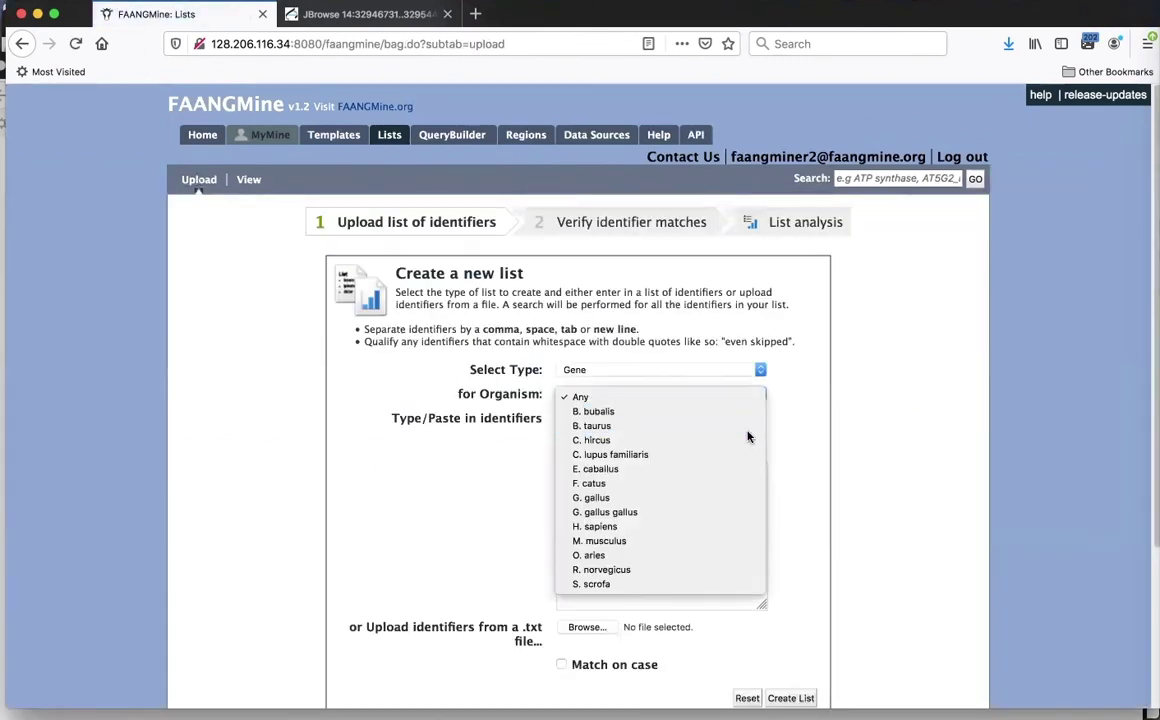
pyautogui.click(750, 432)
# Switch to the pnas.1520945114.sd01 workbook in Excel and copy the selected Ensembl gene IDs from column A of Sheet1
pyautogui.click(1152, 432)
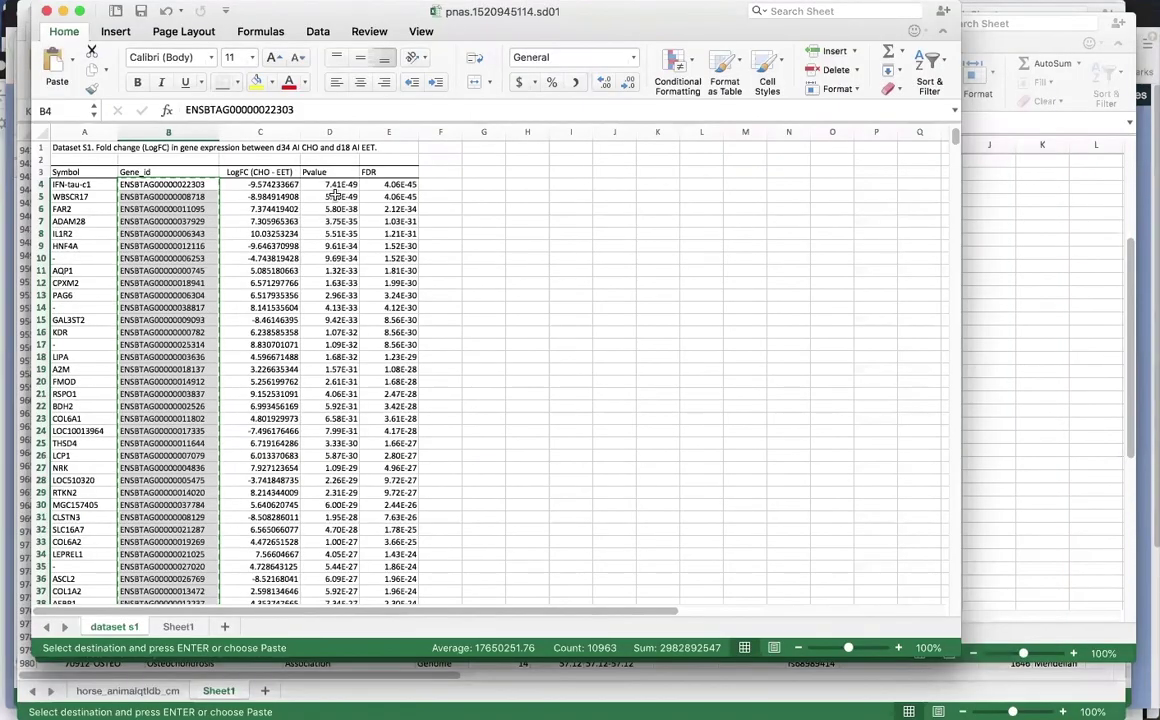
pyautogui.click(178, 627)
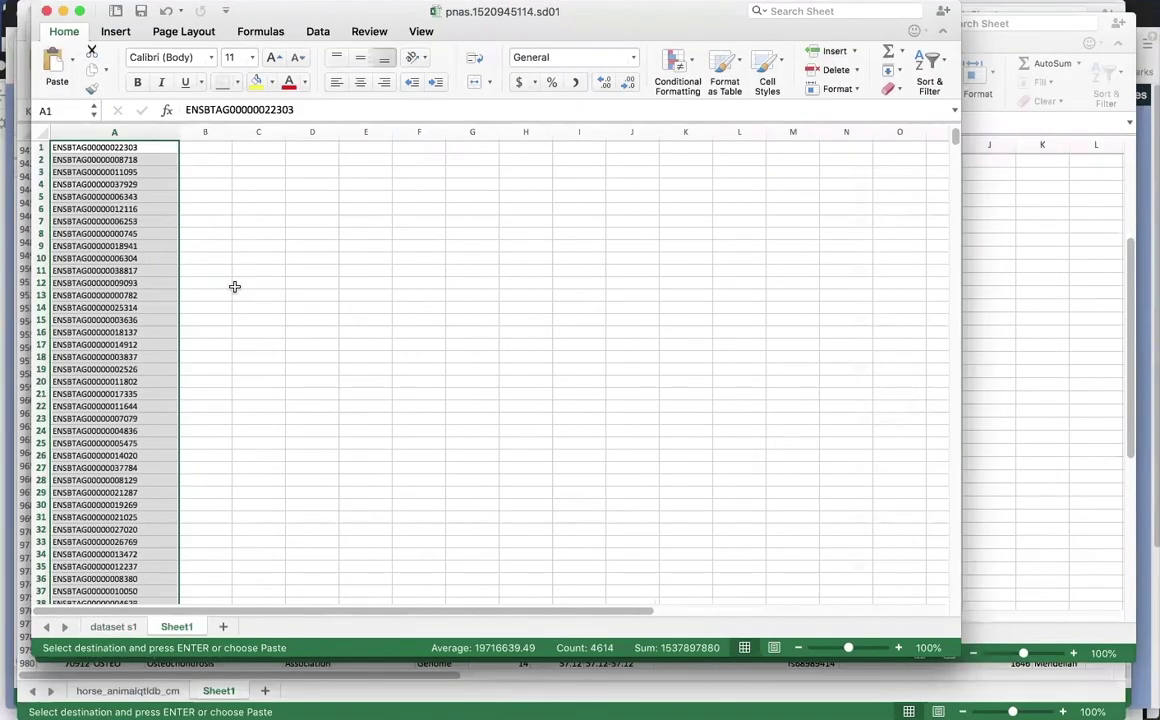
pyautogui.click(112, 0)
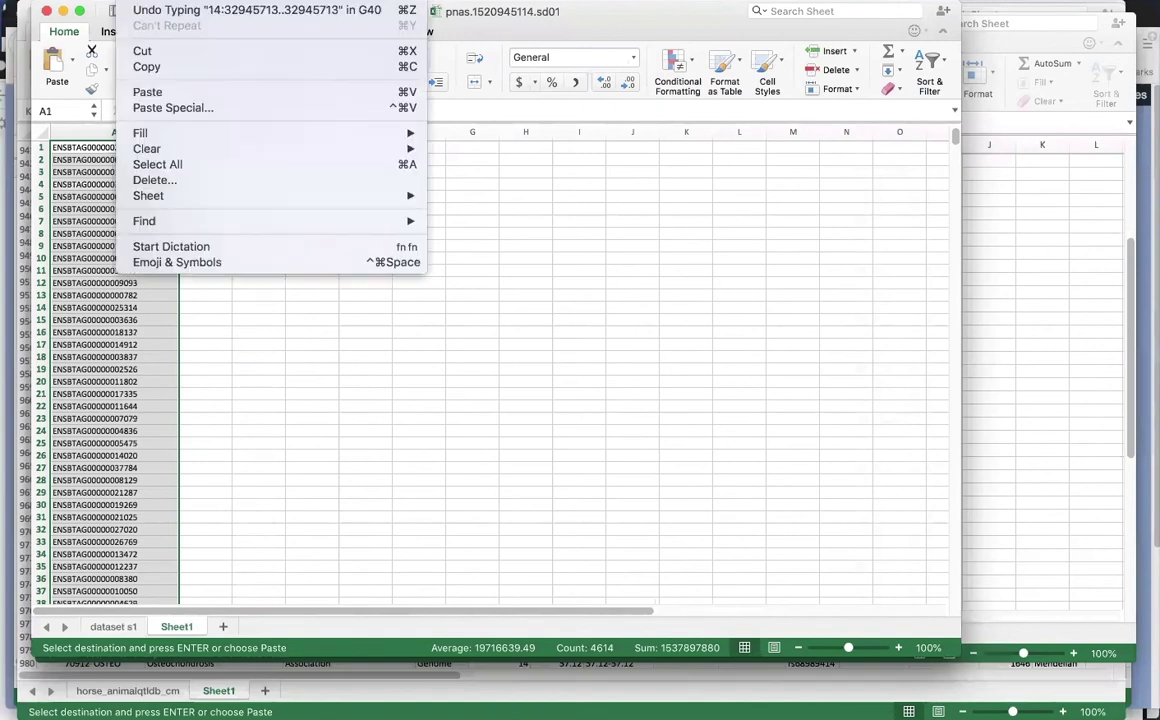
pyautogui.click(150, 58)
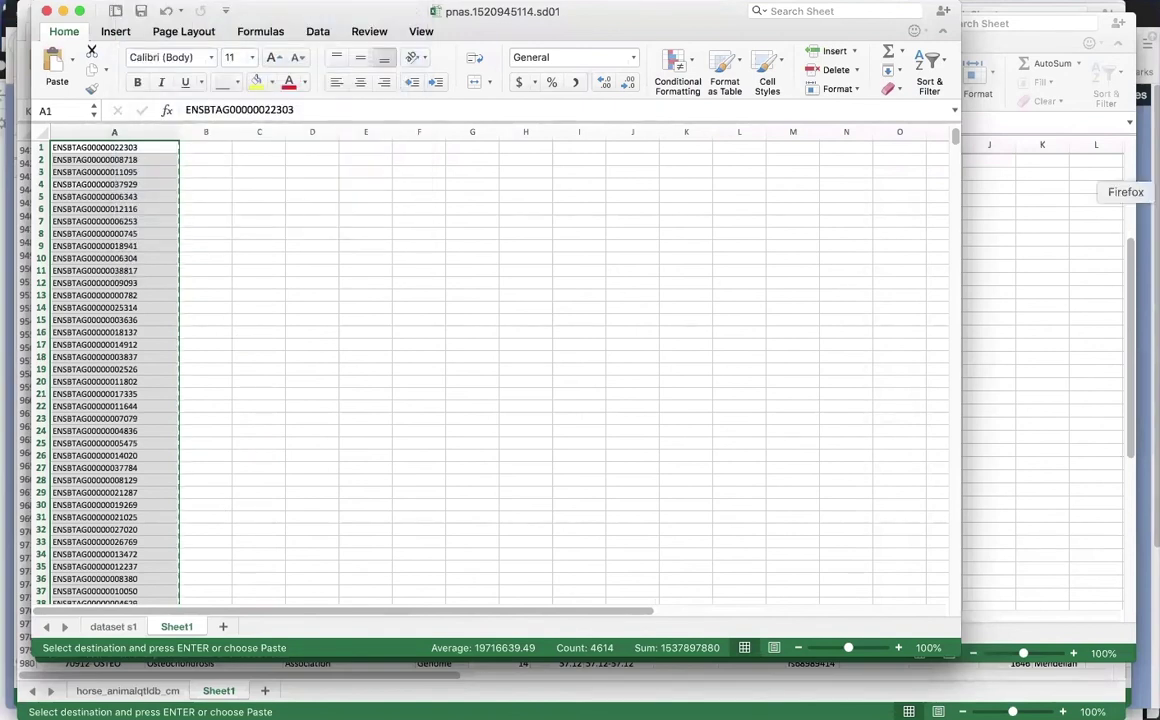
# Switch back to FAANGMine in Firefox, paste the copied gene IDs as identifiers and submit them for list creation
pyautogui.click(1015, 175)
pyautogui.click(604, 499)
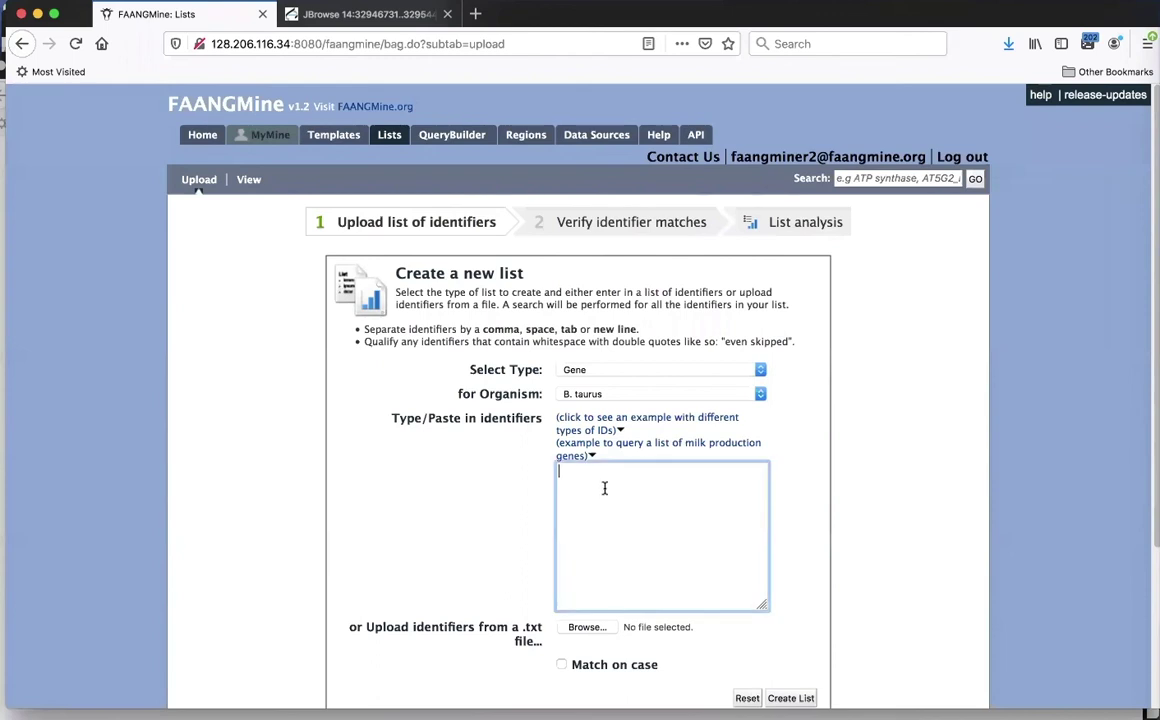
pyautogui.press('super+v')
pyautogui.scroll(-2, 810, 600)
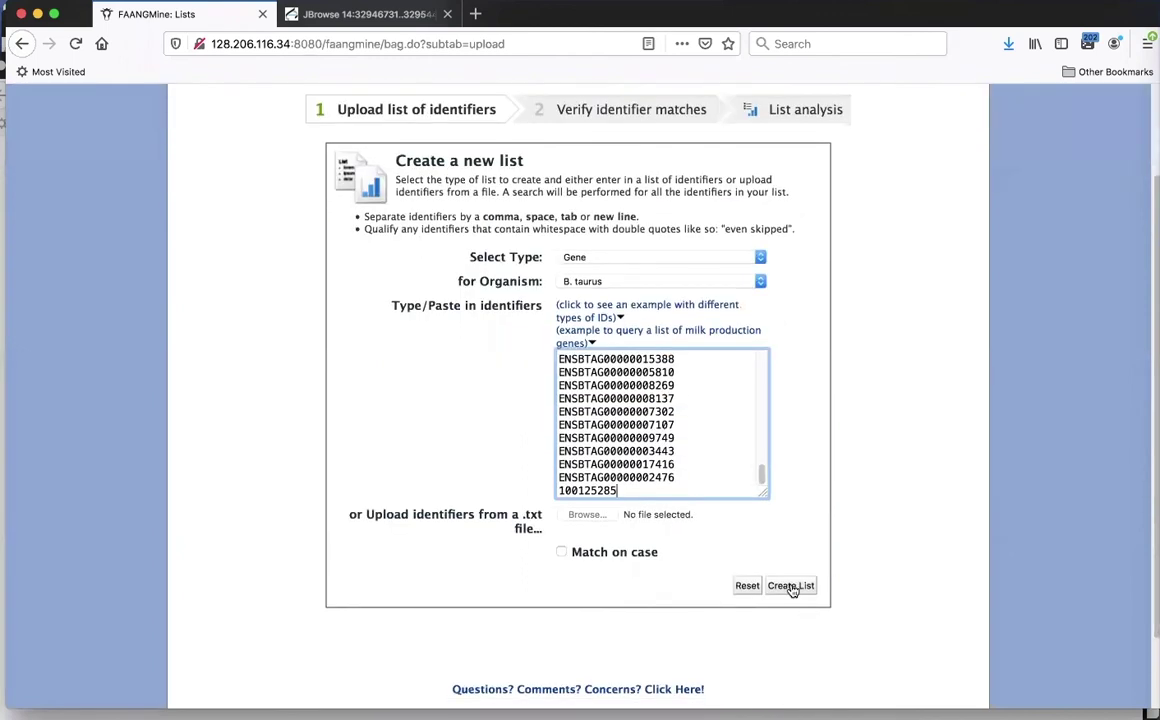
pyautogui.click(790, 586)
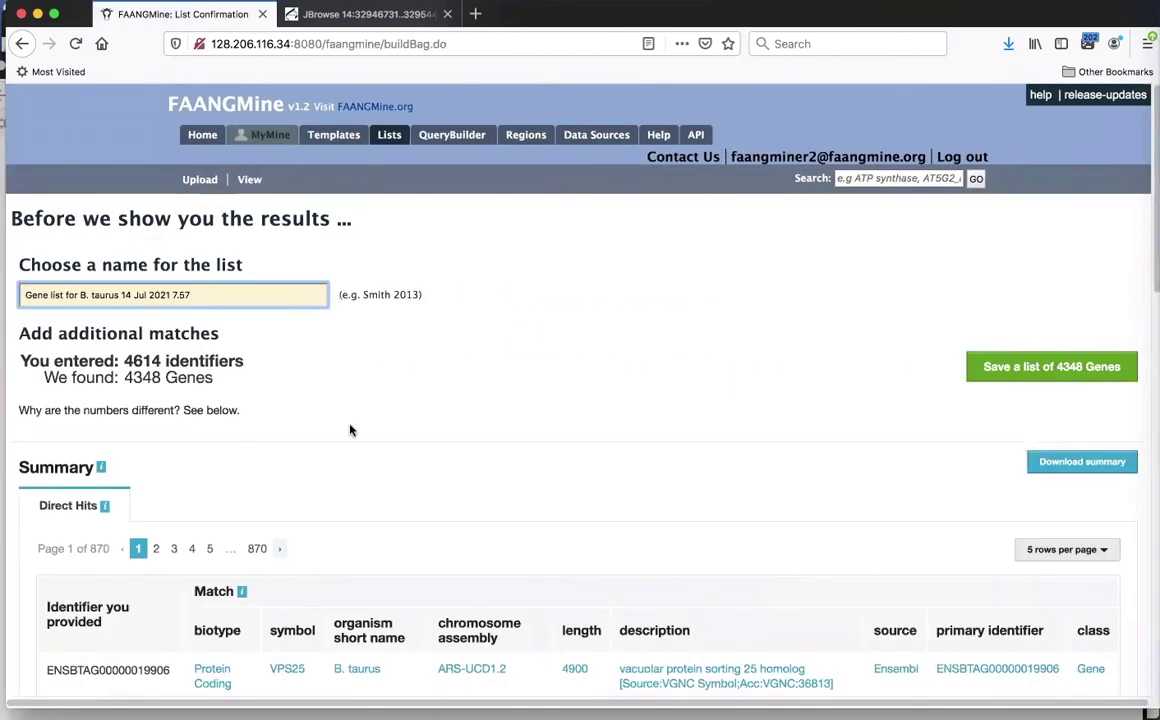
# Name the uploaded list DE genes, look over its match summary and save the matched genes
pyautogui.press('super+a')
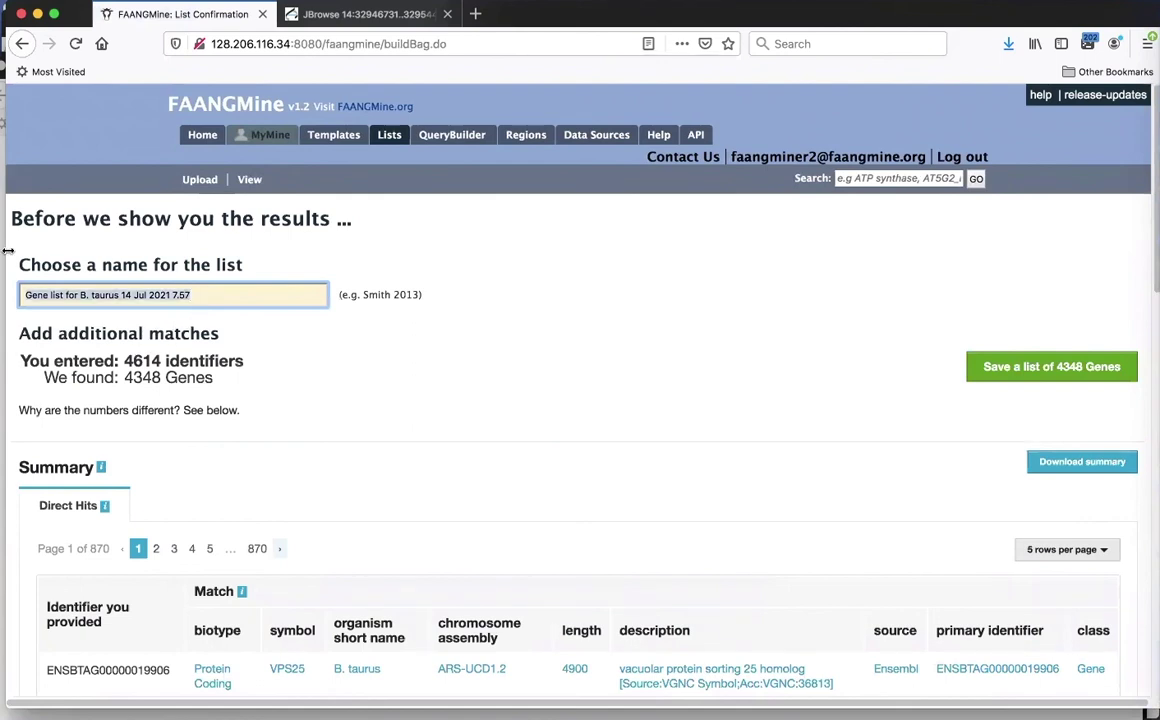
pyautogui.write('DE genes')
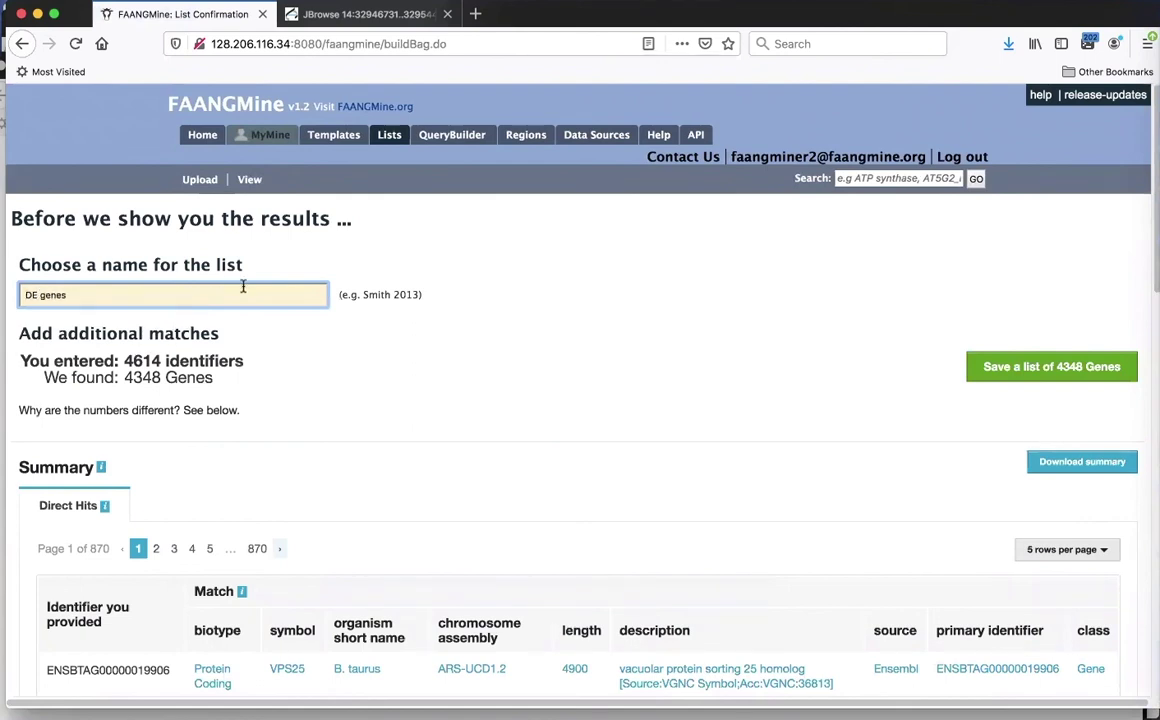
pyautogui.scroll(-1, 319, 328)
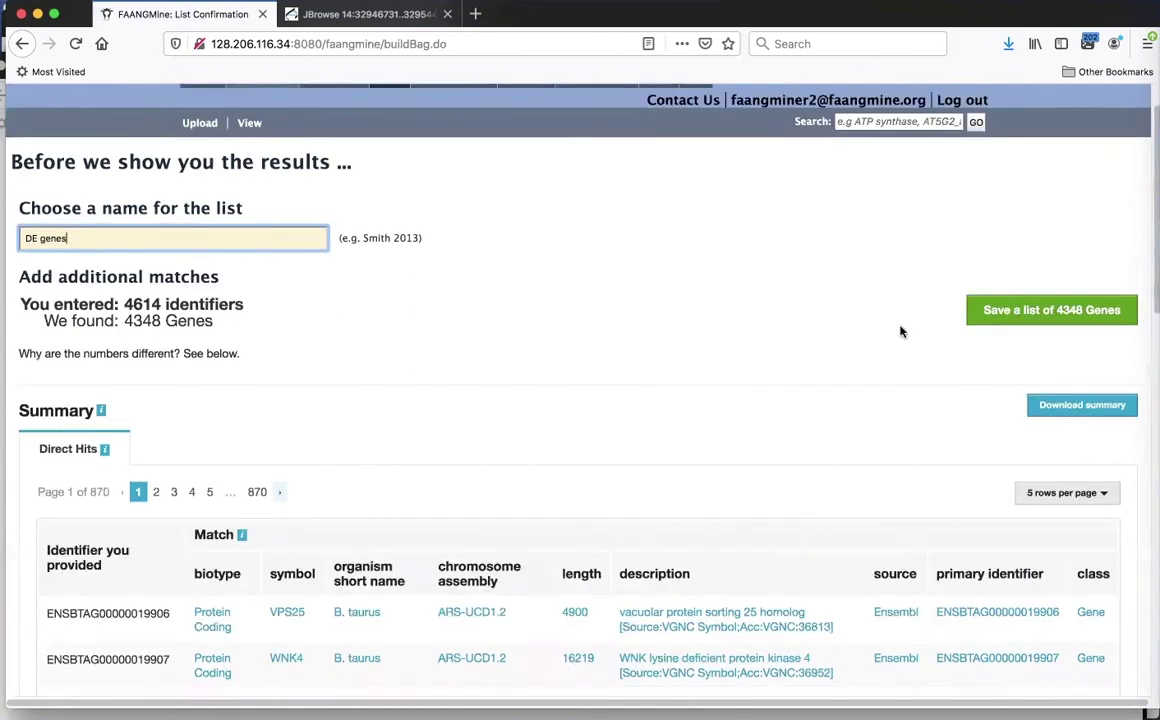
pyautogui.scroll(-7, 844, 370)
pyautogui.scroll(8, 844, 370)
pyautogui.click(1050, 312)
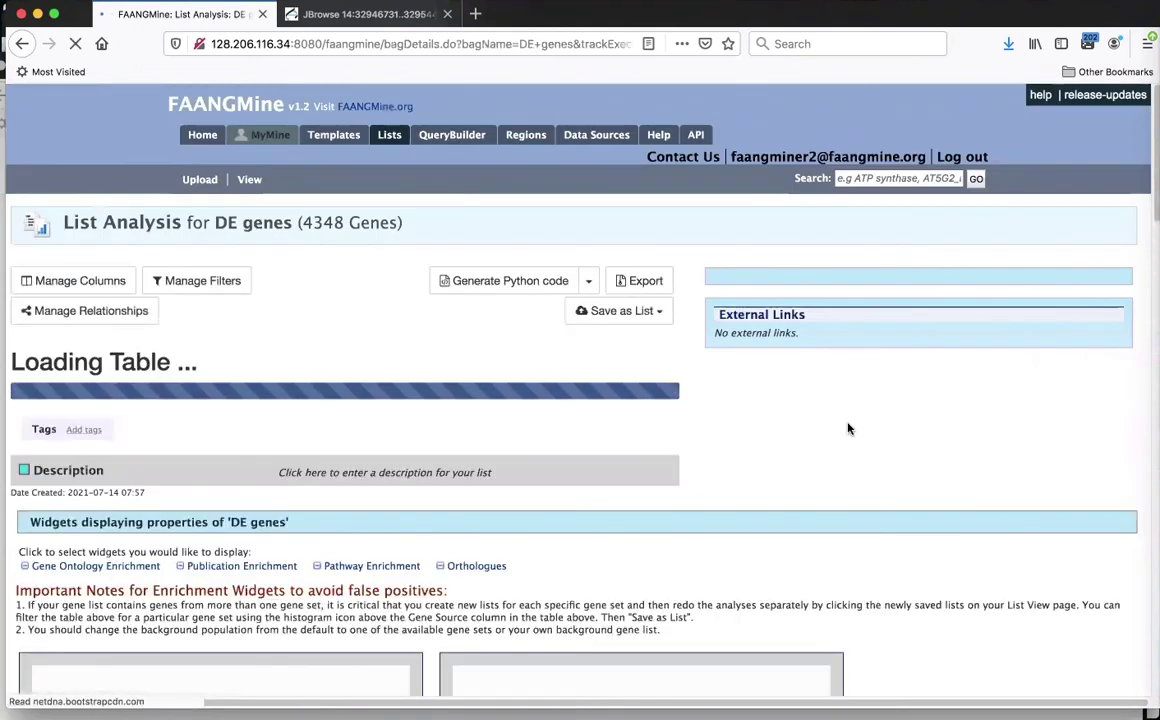
# Summarize the Gene Source column of the DE genes table and restrict the table to Ensembl rows
pyautogui.scroll(-2, 850, 440)
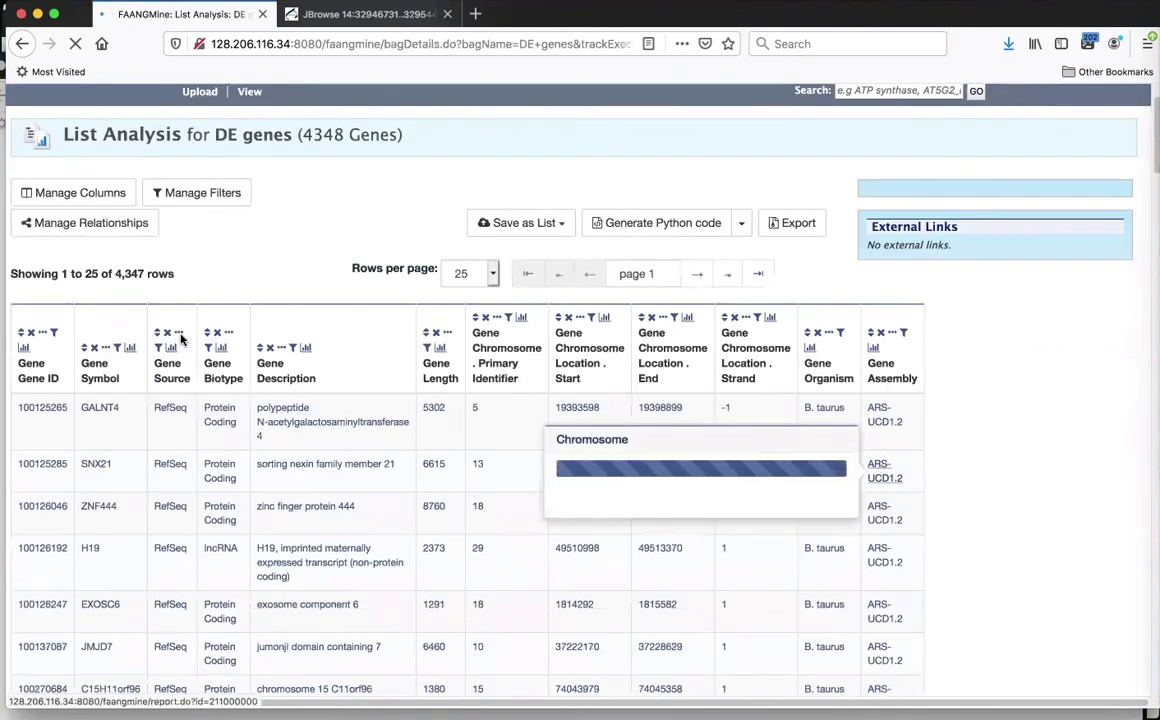
pyautogui.scroll(-3, 181, 339)
pyautogui.click(172, 235)
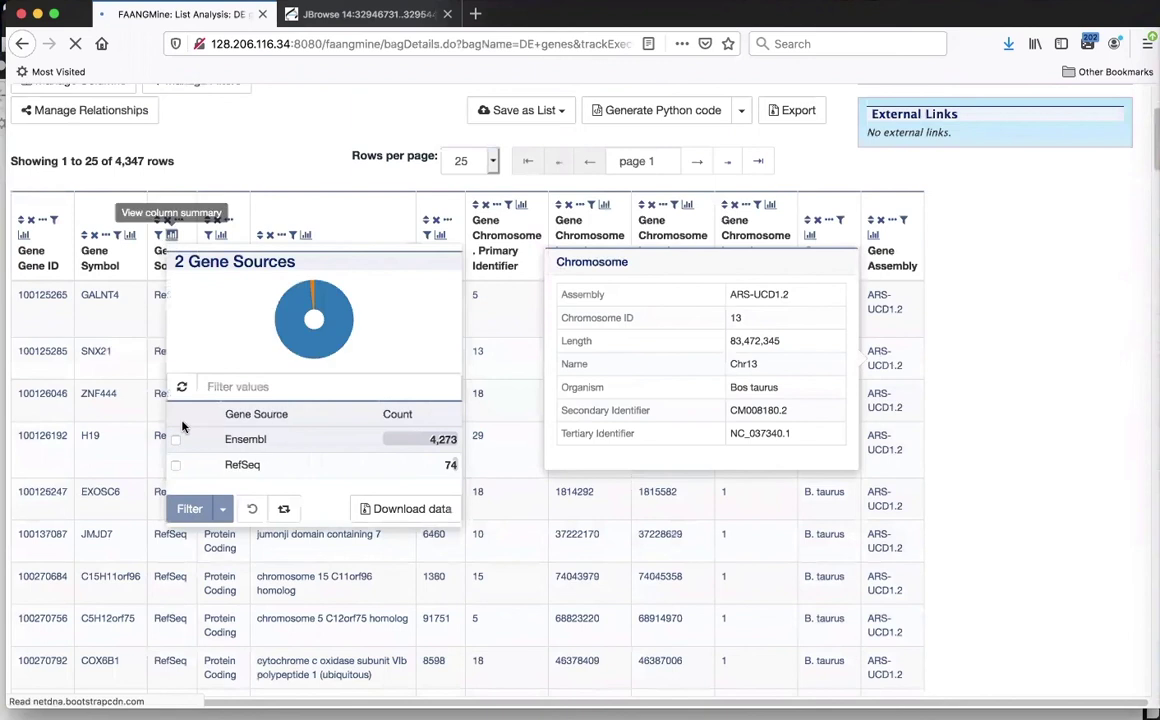
pyautogui.click(174, 466)
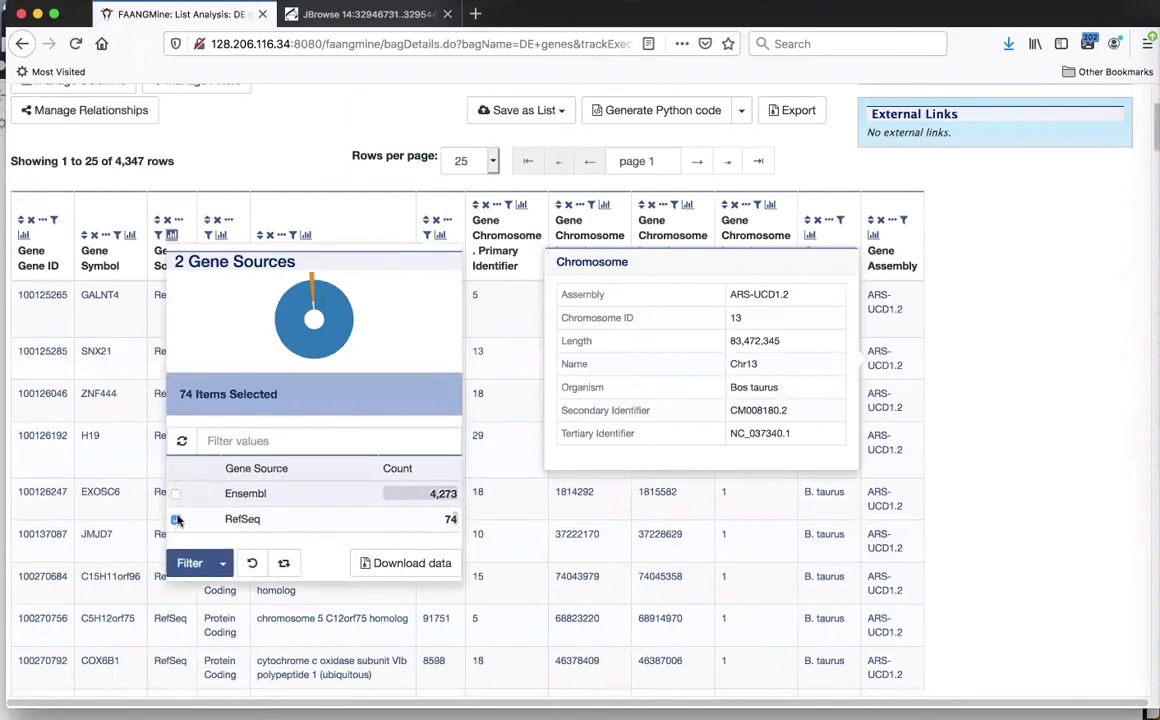
pyautogui.click(175, 519)
pyautogui.click(175, 493)
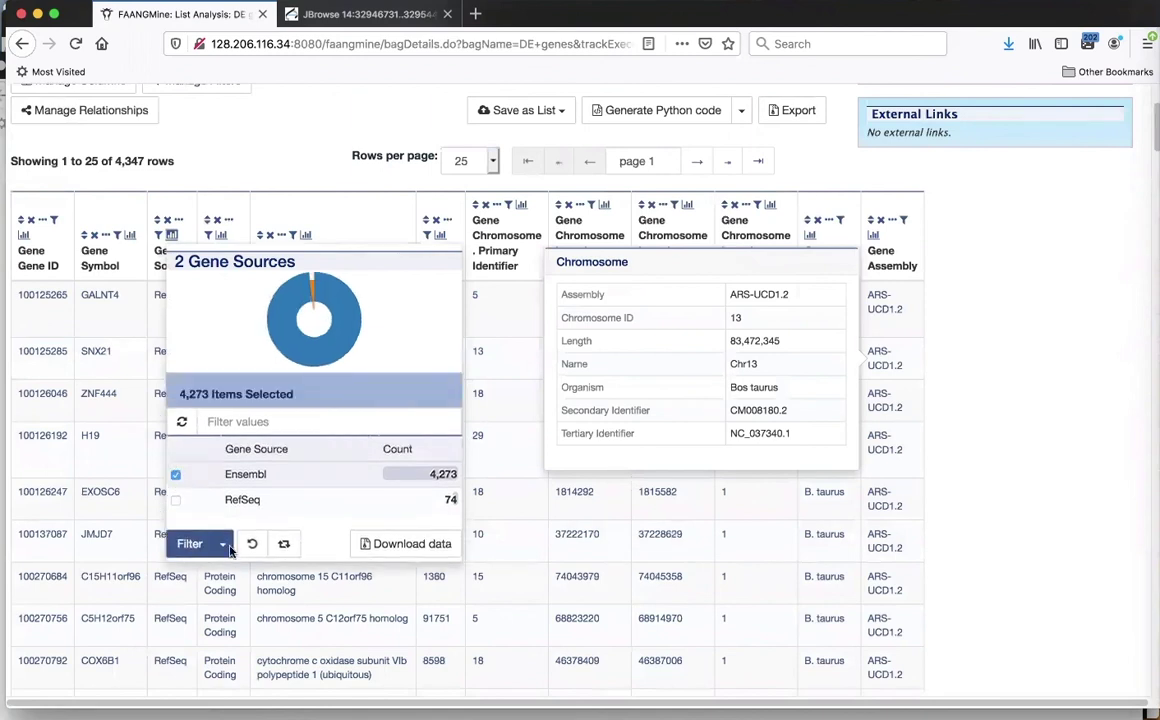
pyautogui.click(224, 572)
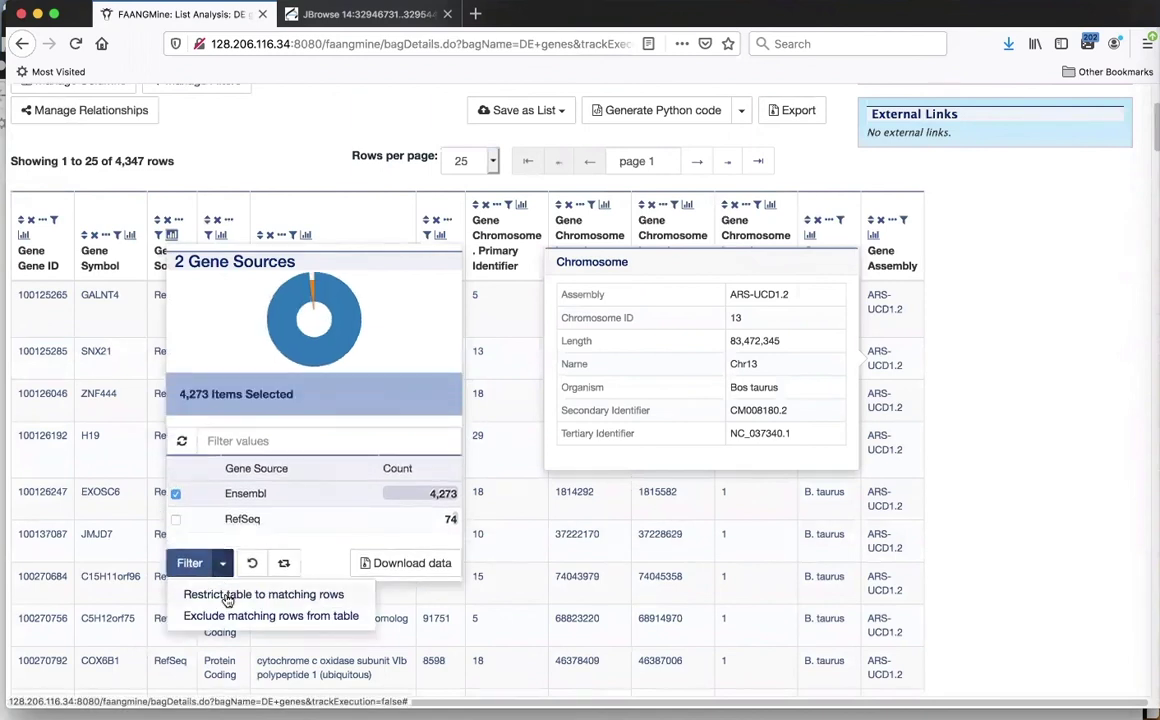
pyautogui.click(227, 594)
# Save the filtered DE genes as a new gene list named DE ensembl
pyautogui.scroll(3, 540, 330)
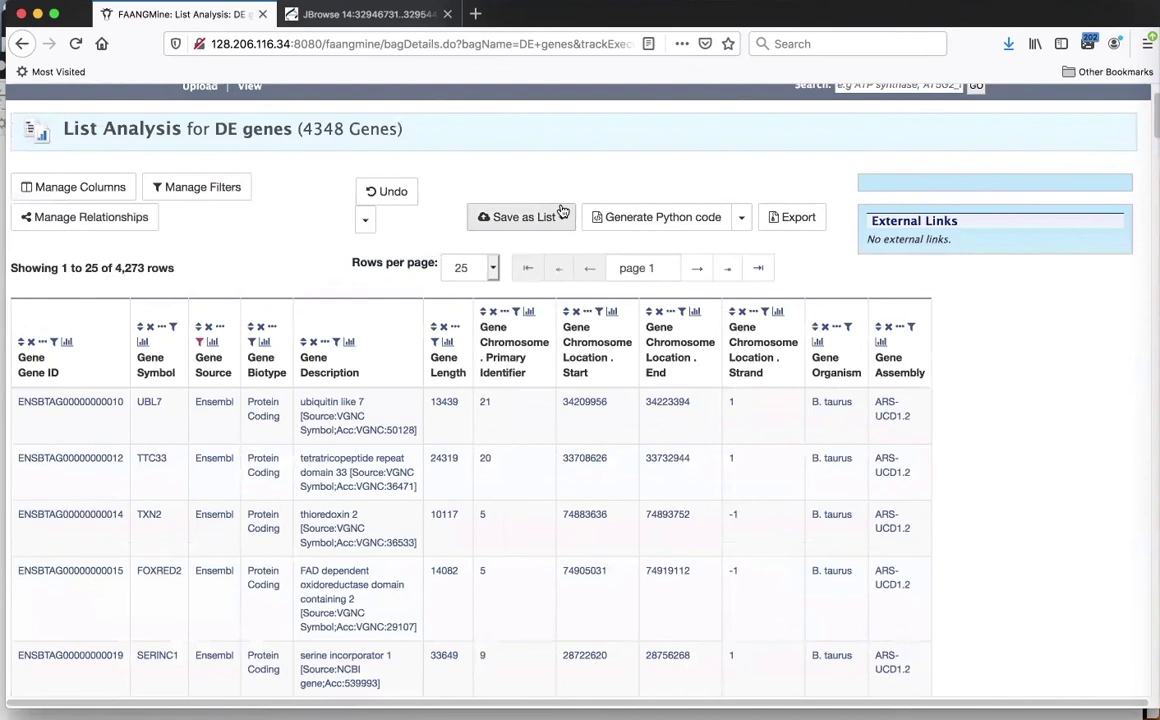
pyautogui.click(563, 218)
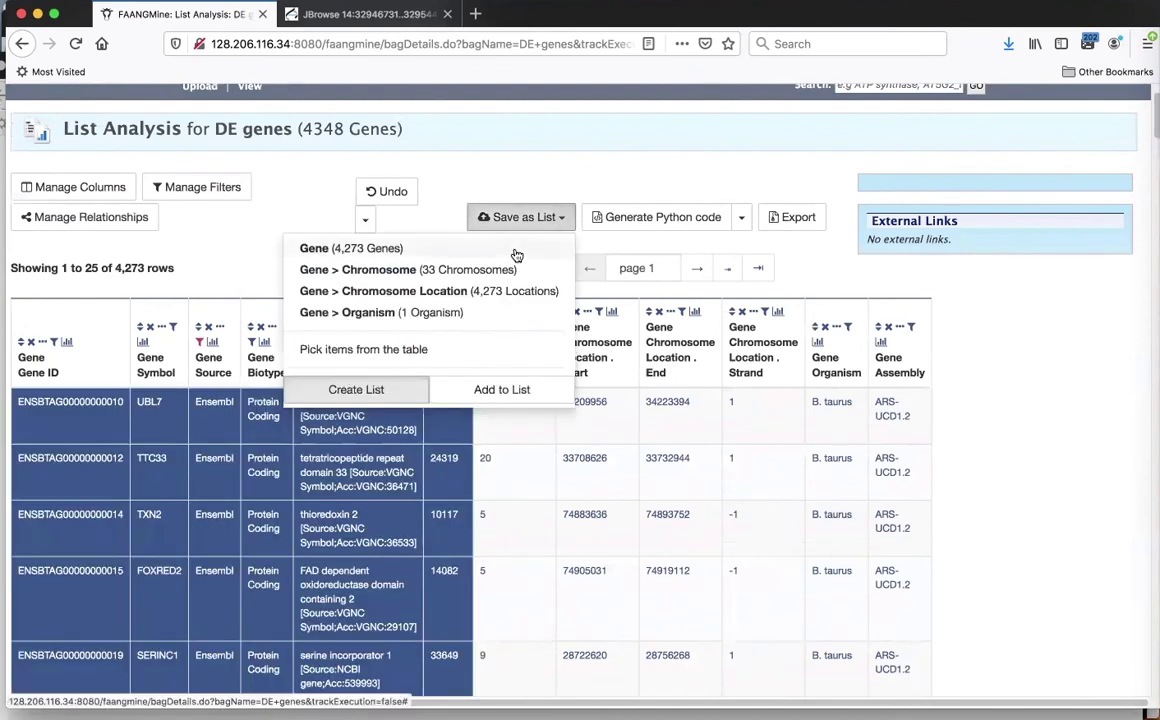
pyautogui.click(516, 251)
pyautogui.tripleClick(749, 203)
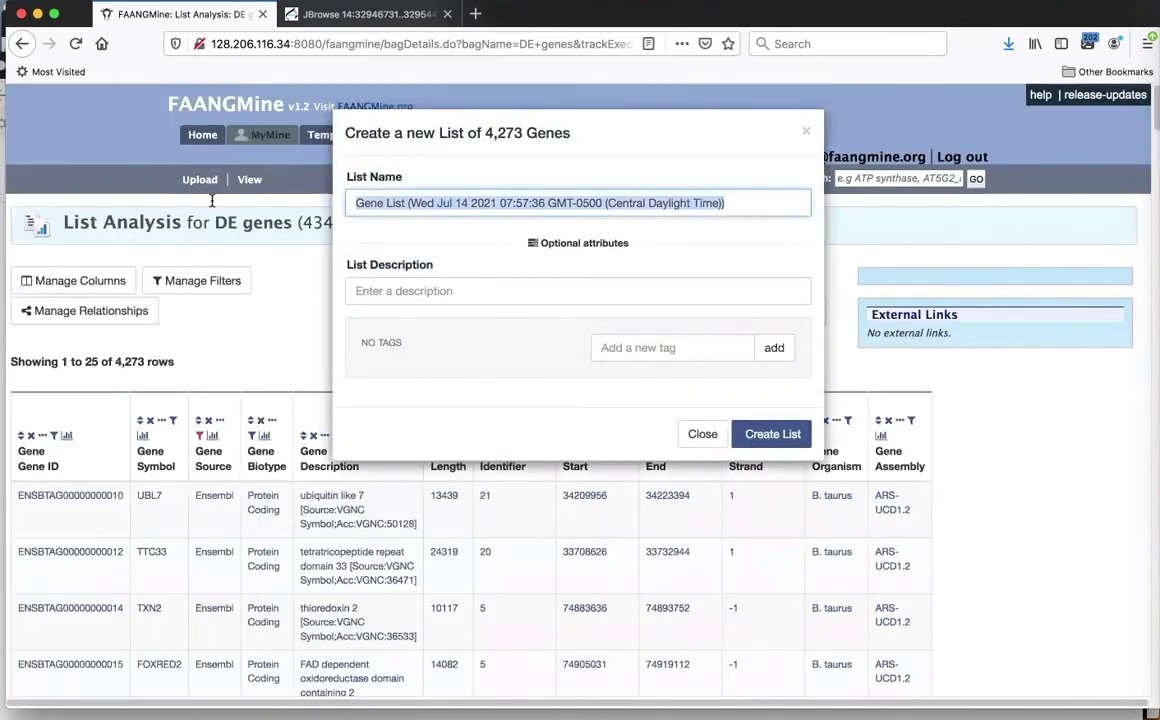
pyautogui.write('DE ensem')
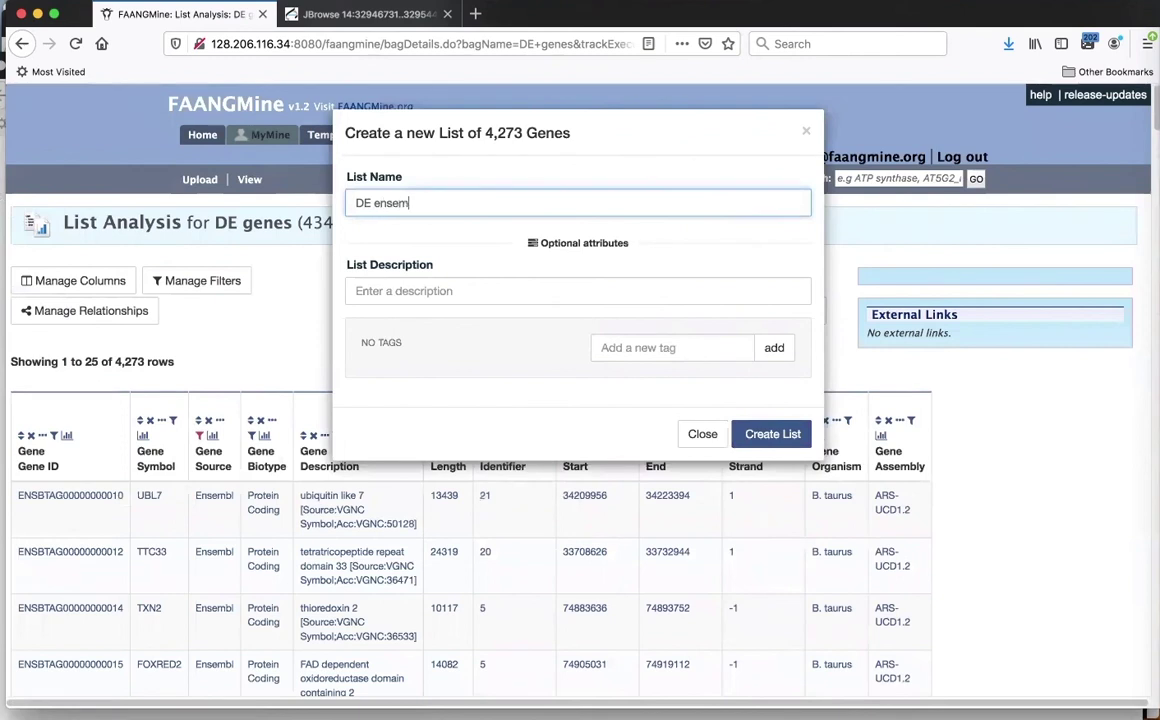
pyautogui.click(765, 432)
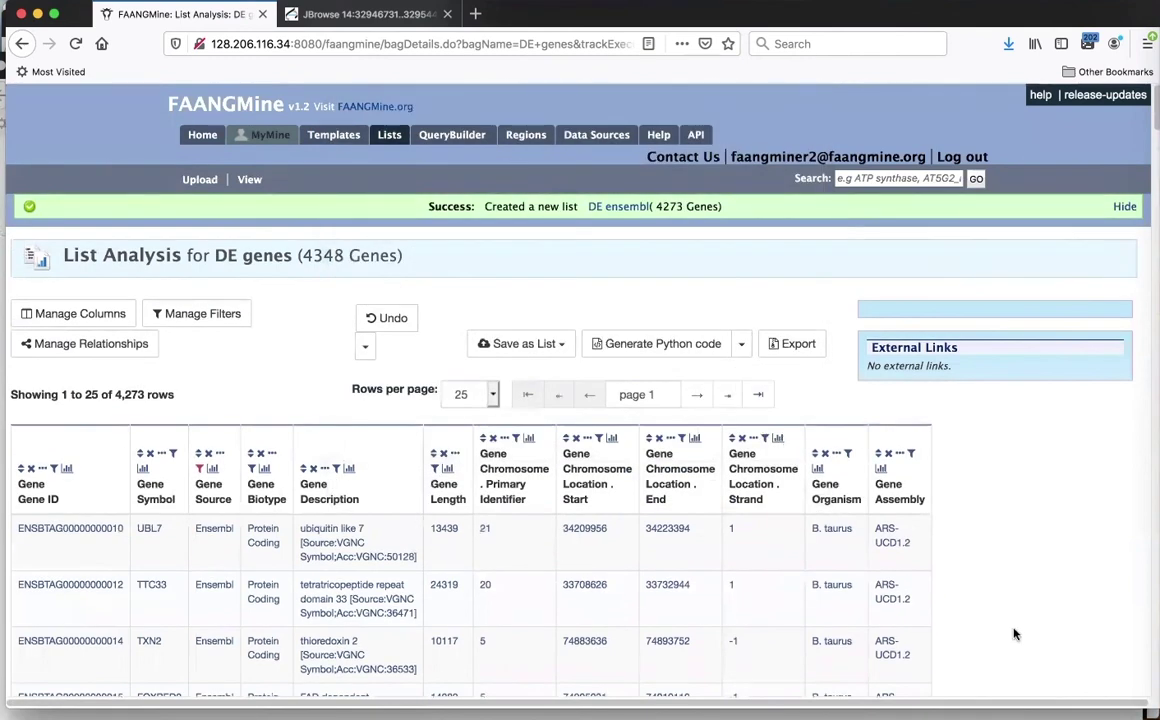
# Examine the enrichment notes and the Gene Ontology and Publication Enrichment widgets for the DE genes list
pyautogui.scroll(-2, 1012, 629)
pyautogui.scroll(1, 1013, 633)
pyautogui.scroll(-5, 1013, 633)
pyautogui.scroll(-15, 1013, 633)
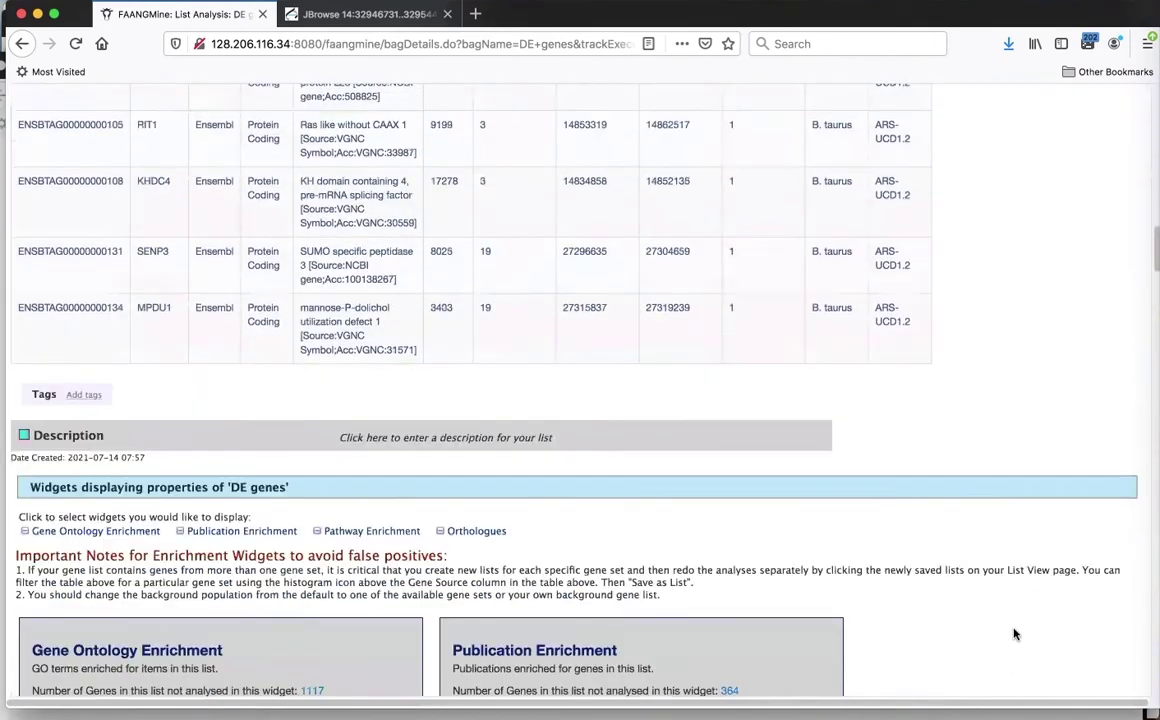
pyautogui.scroll(-4, 1013, 633)
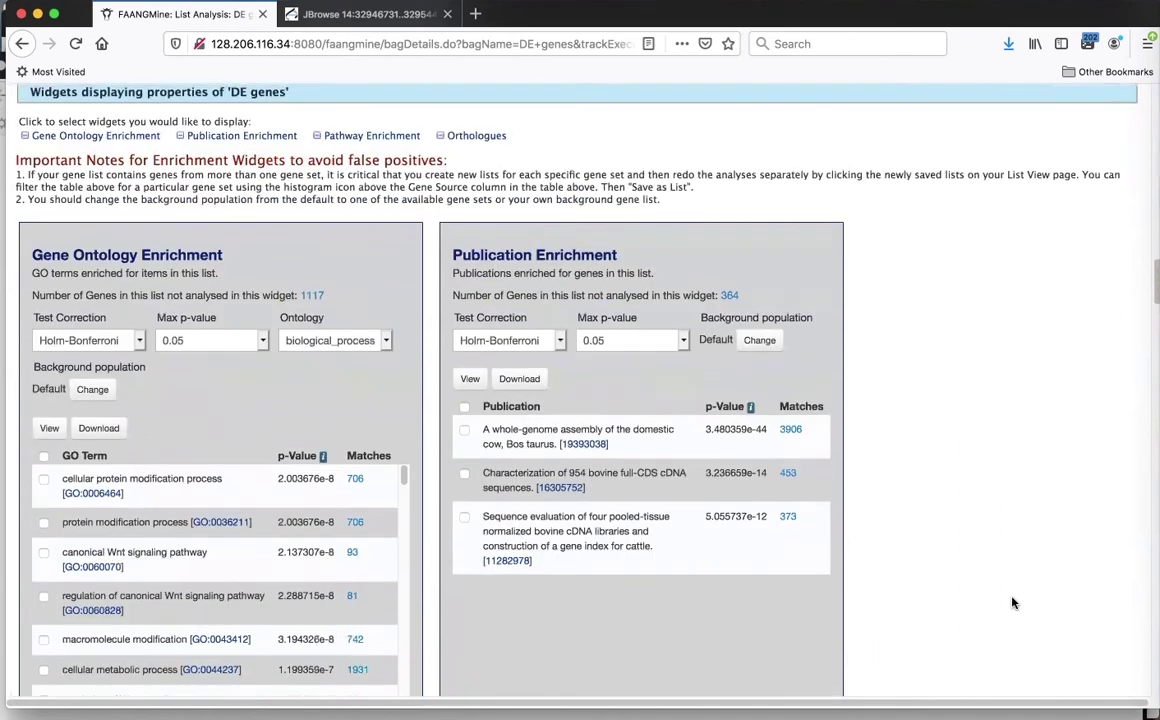
pyautogui.scroll(3, 1013, 603)
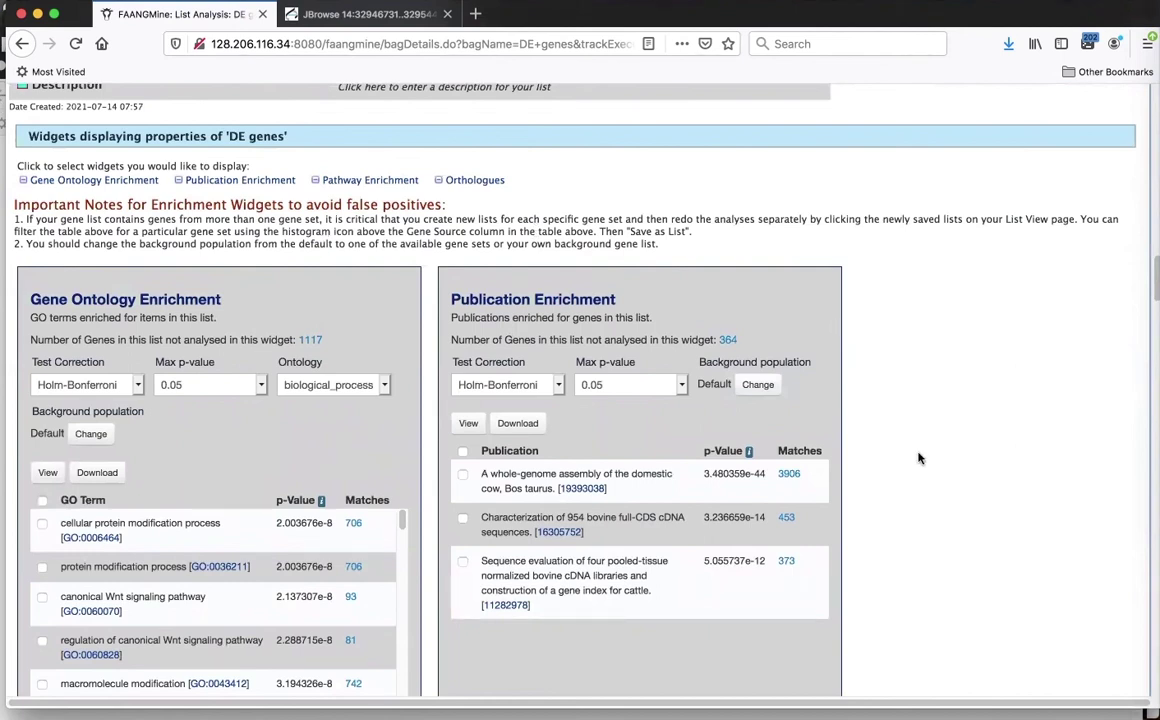
pyautogui.scroll(-3, 920, 458)
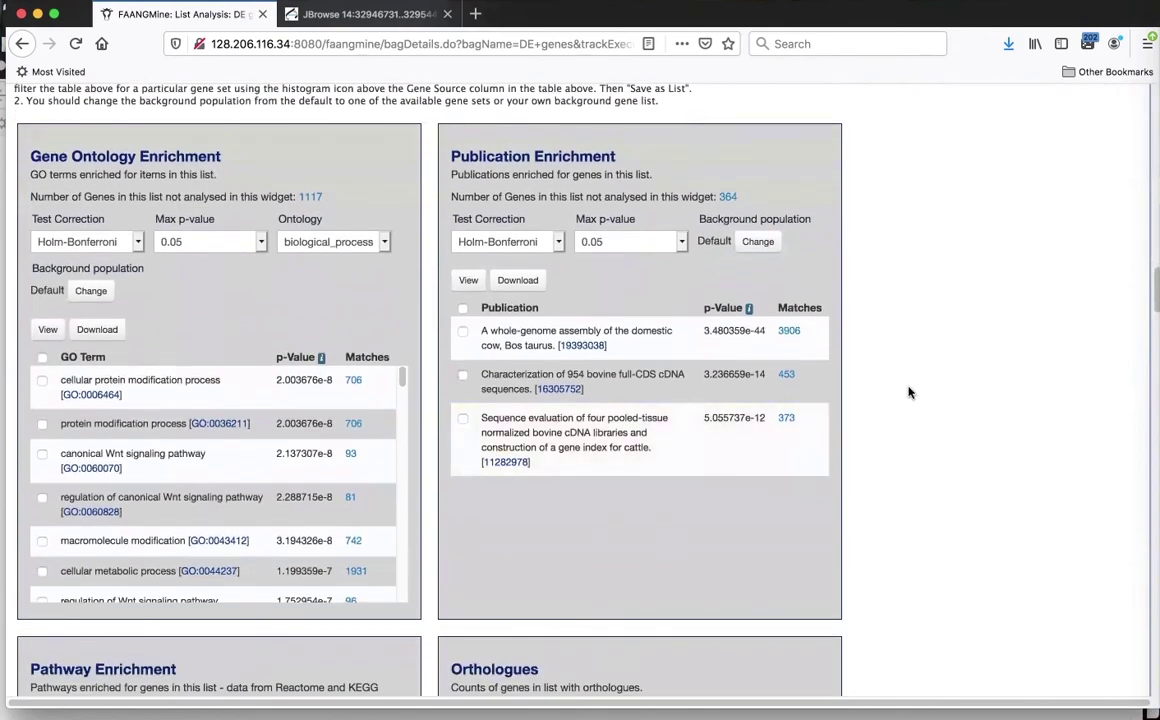
# Return to the saved lists overview and open the analysis page of the DE ensembl list
pyautogui.scroll(15, 909, 393)
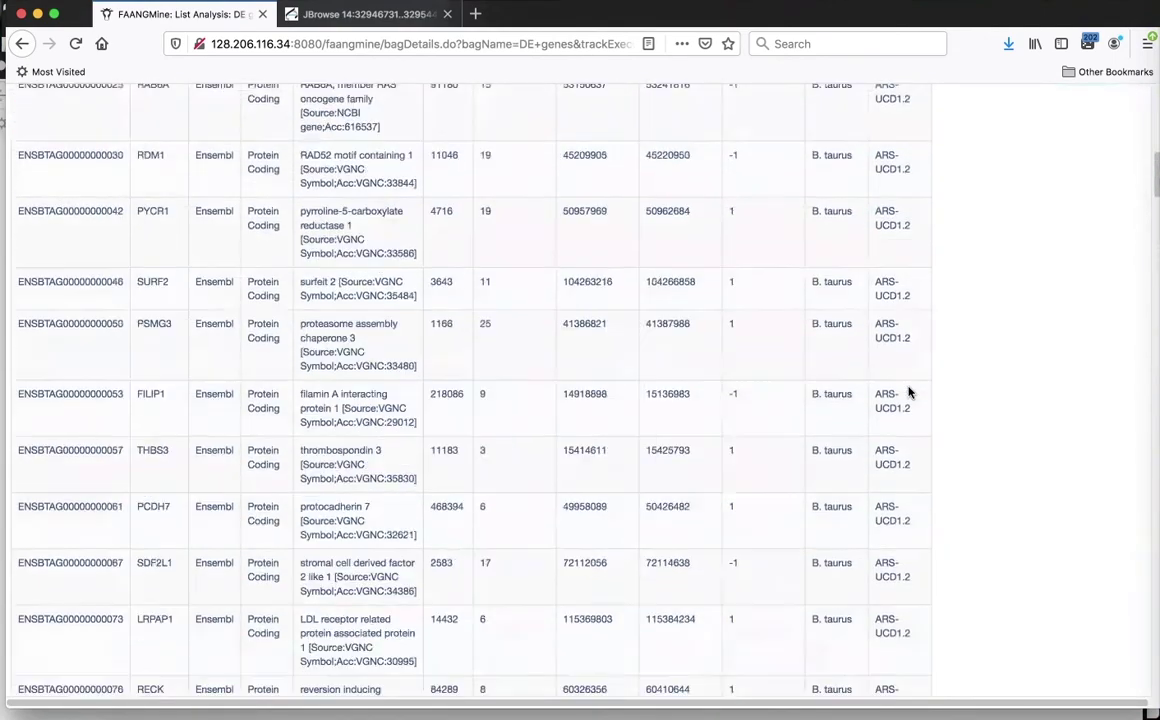
pyautogui.scroll(10, 909, 393)
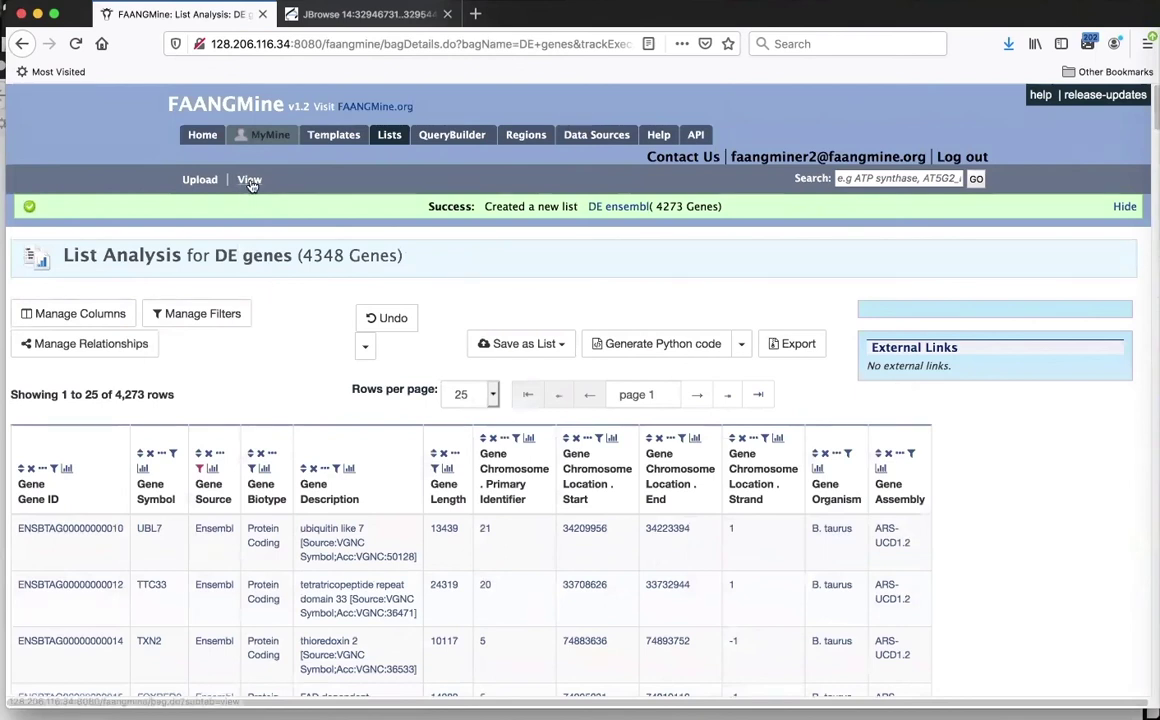
pyautogui.click(250, 181)
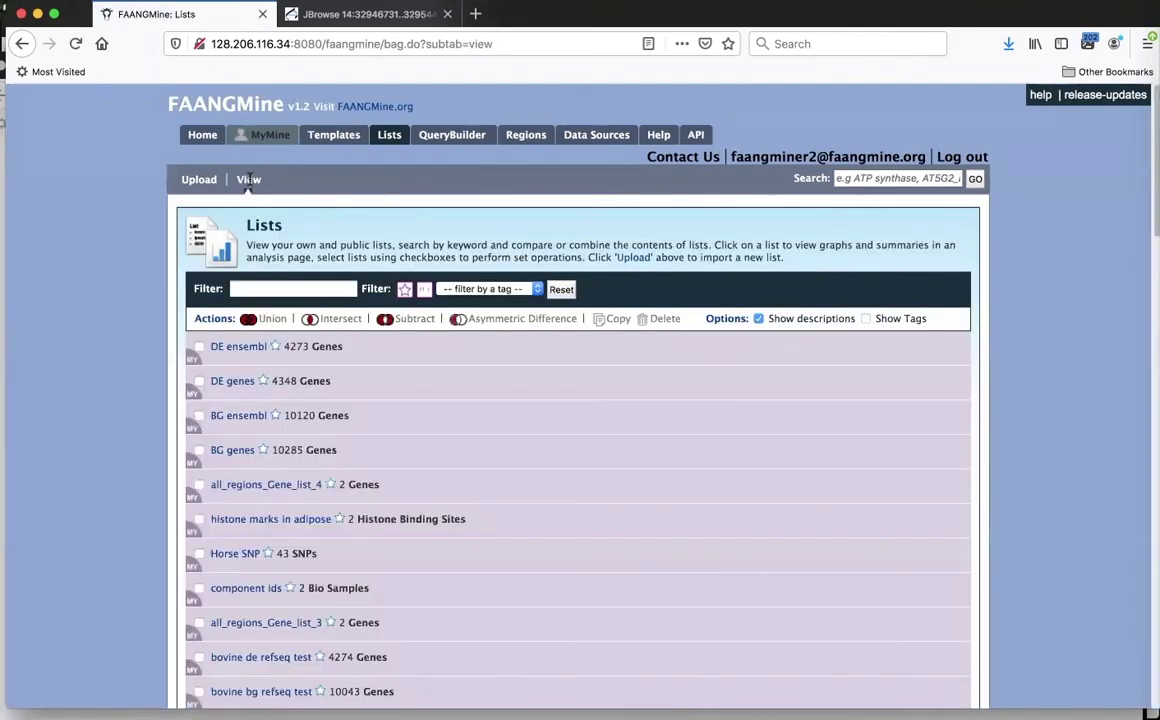
pyautogui.click(237, 348)
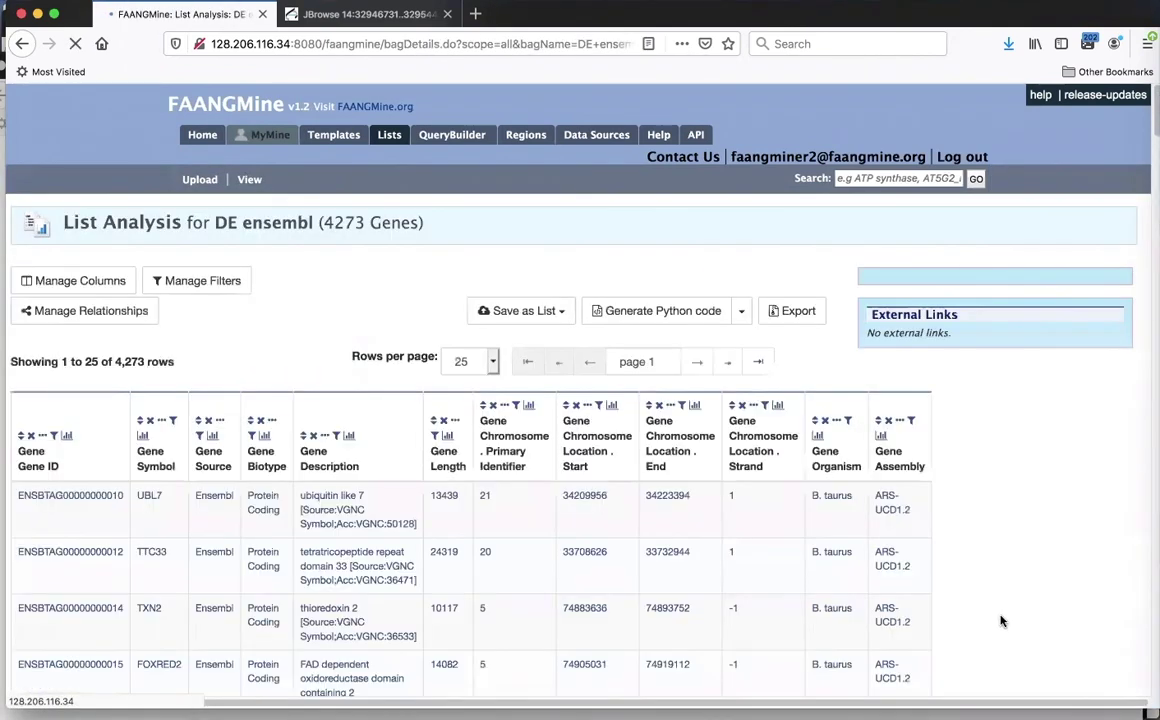
# Set the background population of the Gene Ontology Enrichment widget to the BG ensembl list
pyautogui.scroll(-10, 1000, 621)
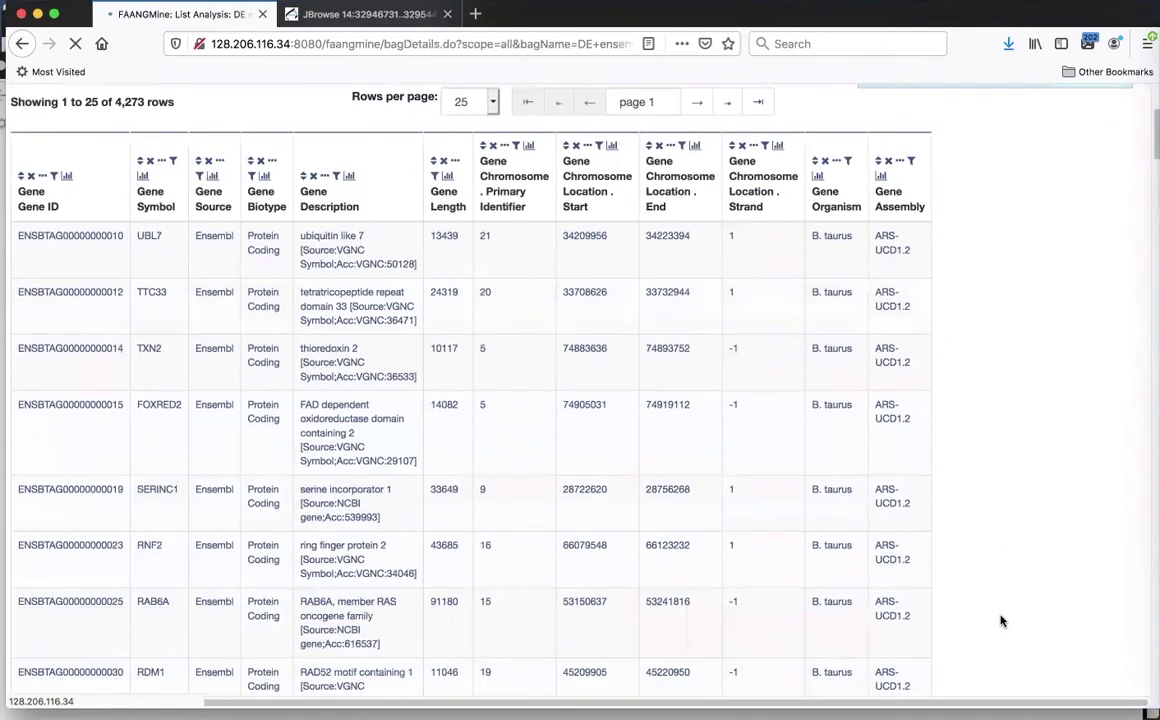
pyautogui.scroll(-10, 1000, 621)
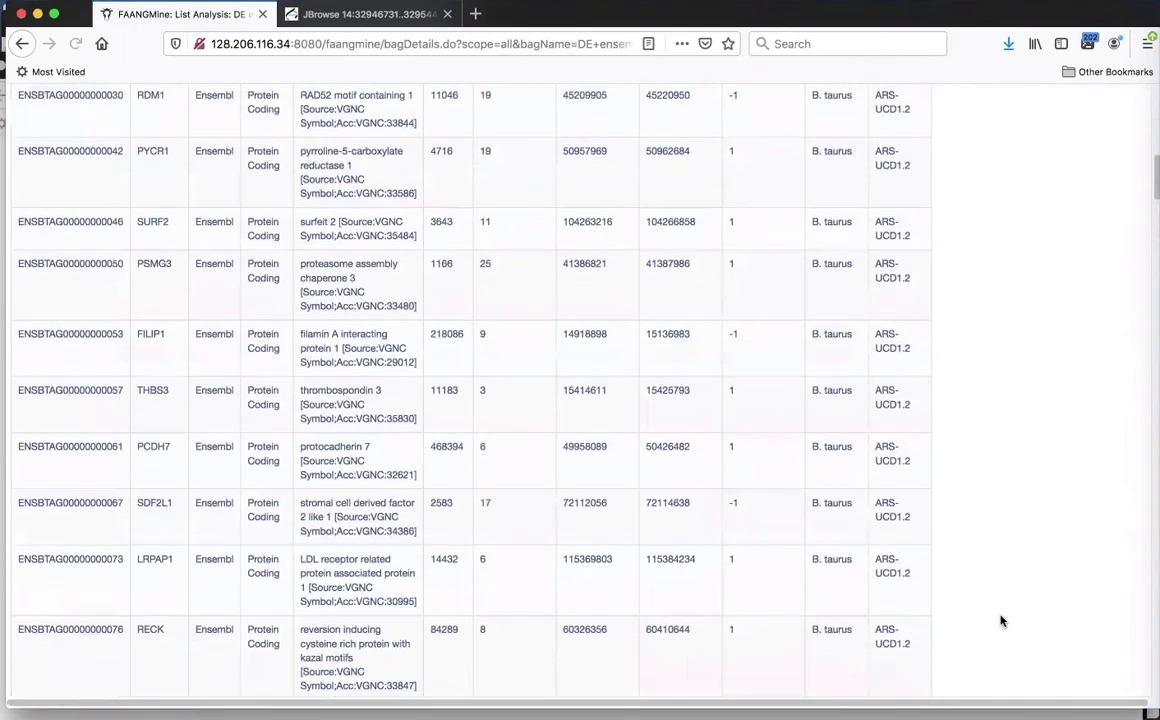
pyautogui.scroll(-15, 1016, 539)
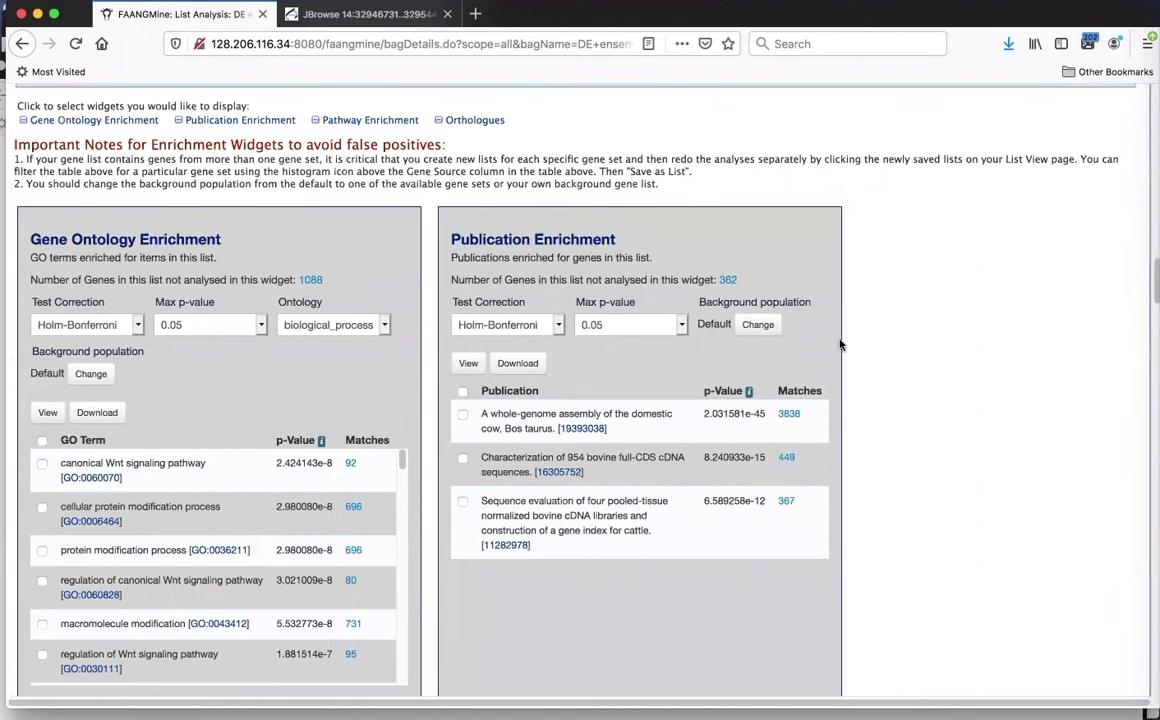
pyautogui.scroll(-1, 767, 258)
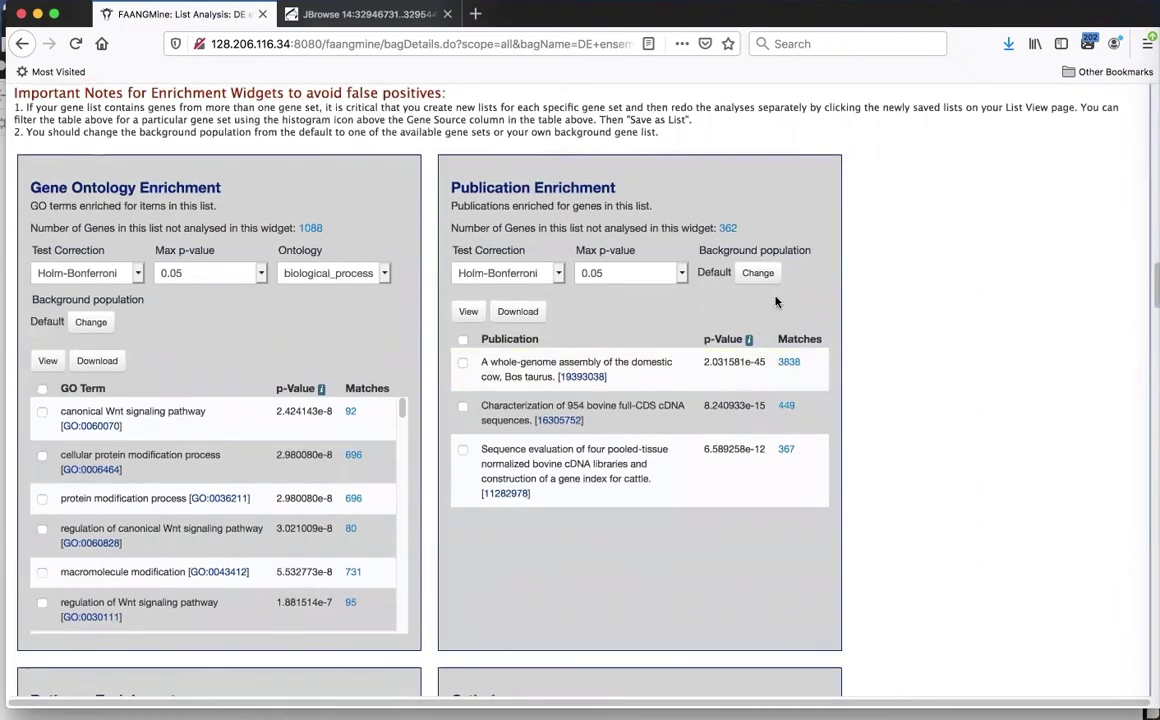
pyautogui.click(91, 322)
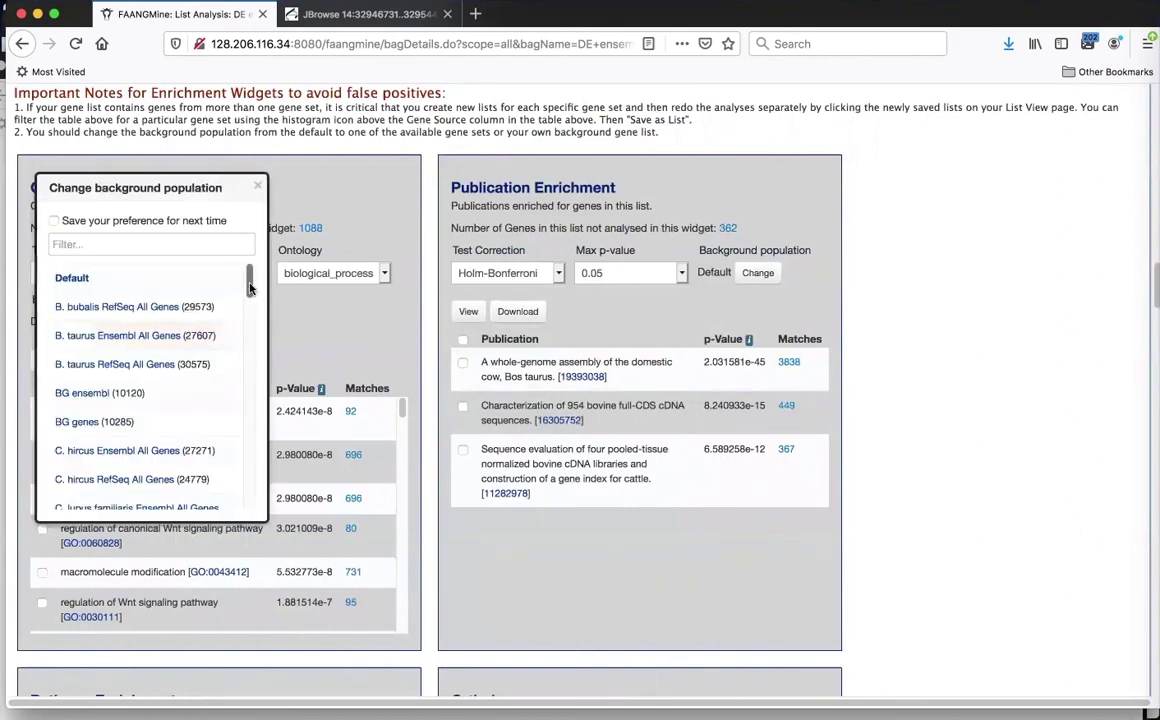
pyautogui.moveTo(250, 288); pyautogui.dragTo(252, 300)
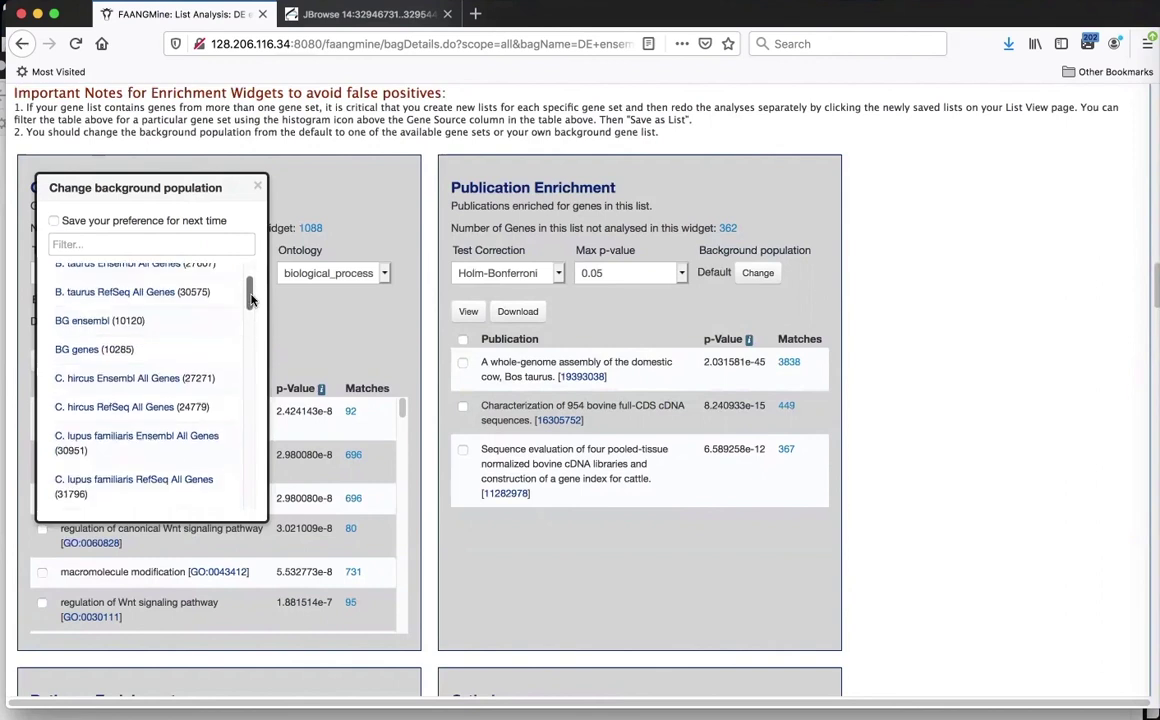
pyautogui.click(97, 324)
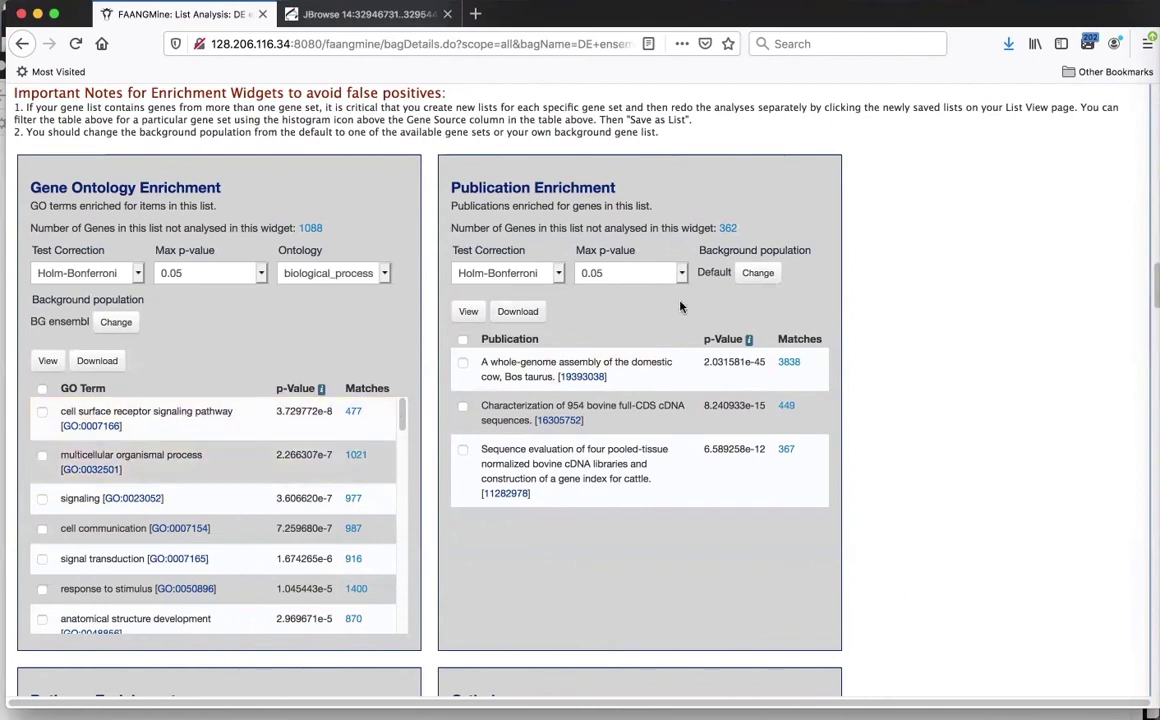
# Set the background population of the Publication Enrichment widget to the BG ensembl list
pyautogui.click(758, 272)
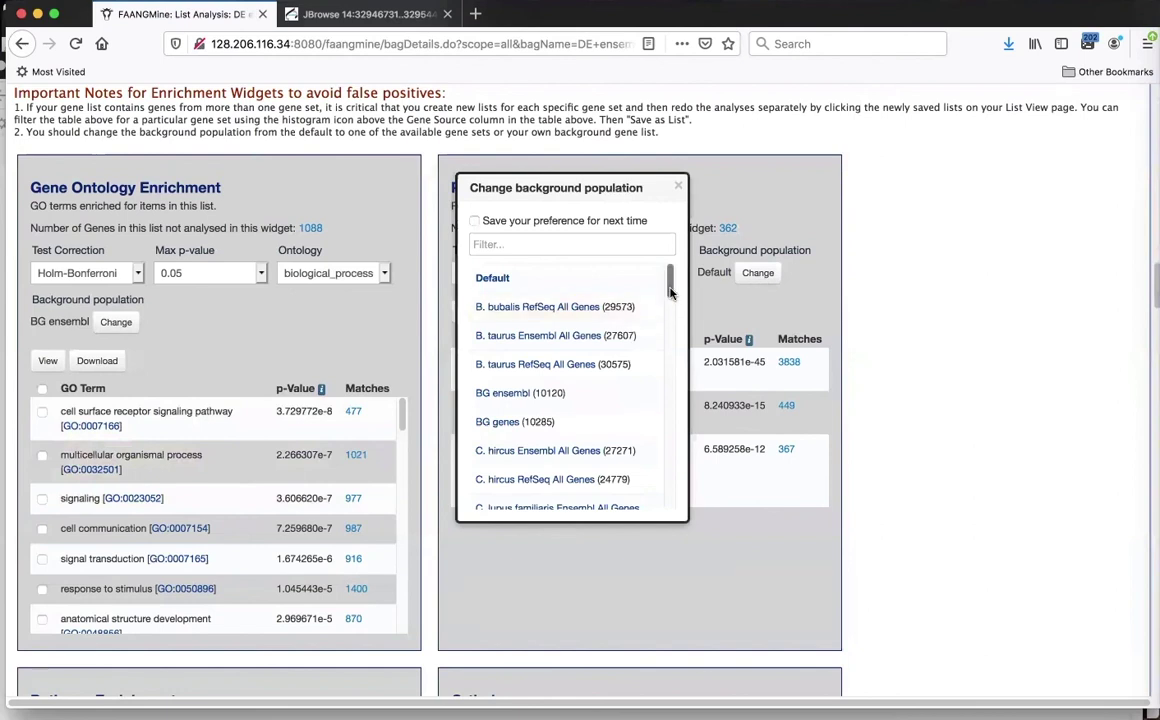
pyautogui.scroll(-1, 560, 360)
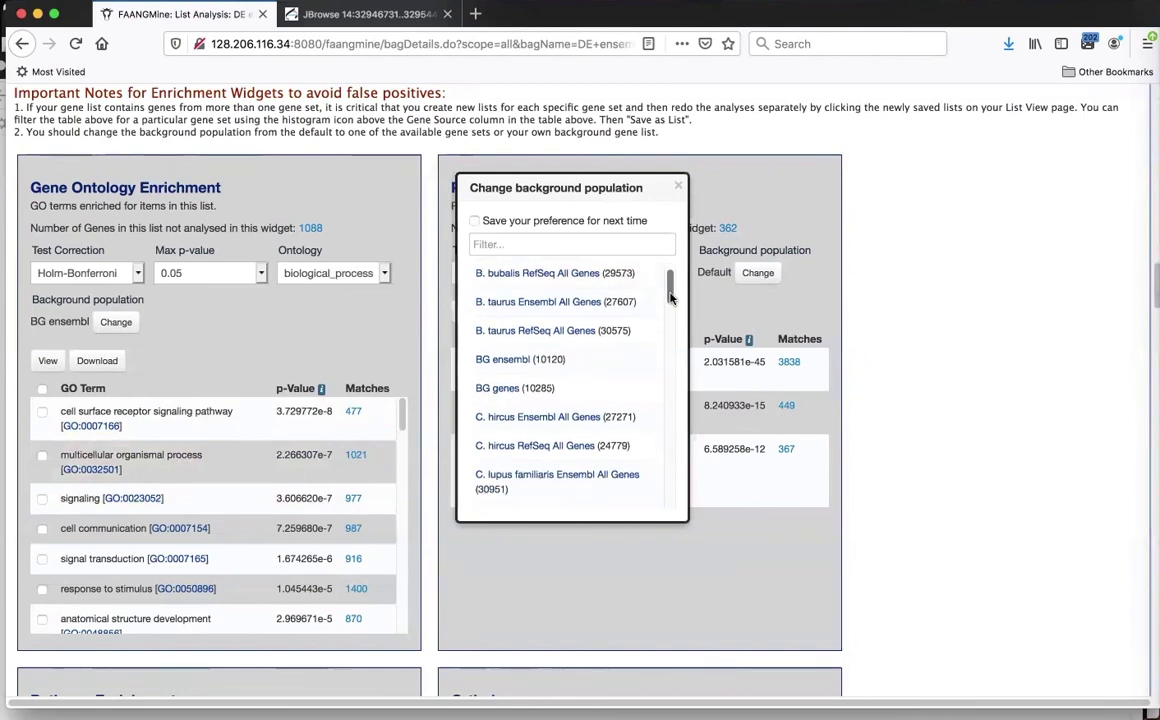
pyautogui.click(505, 366)
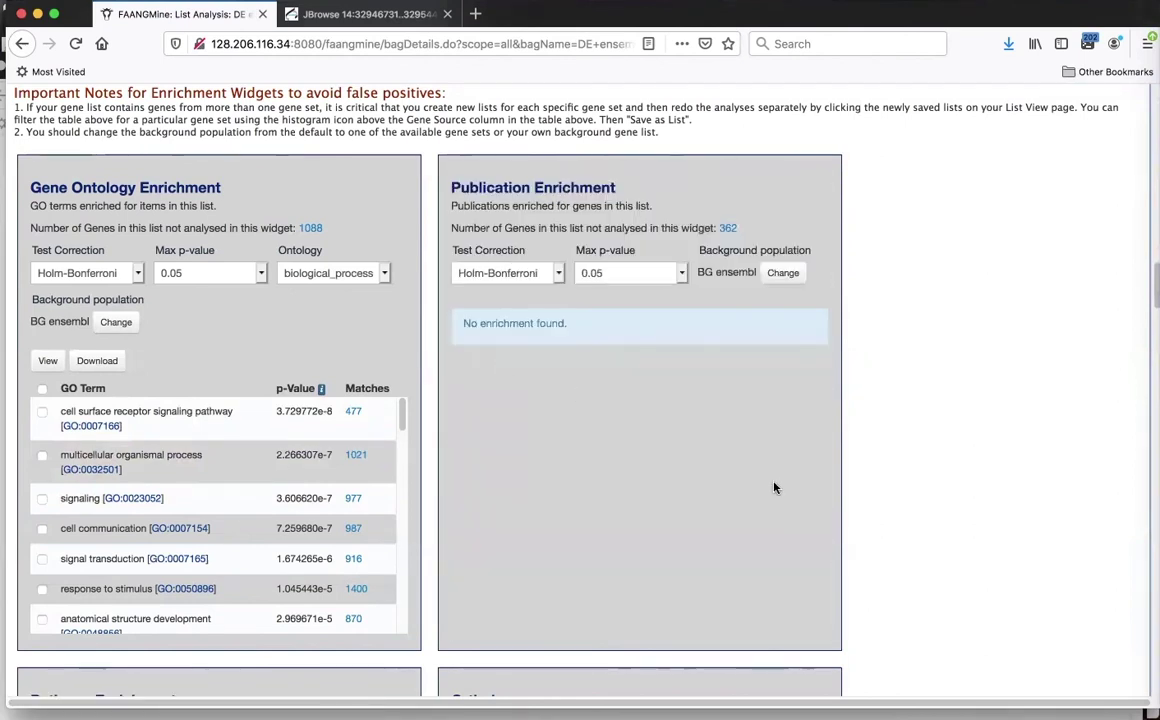
# Switch the Pathway Enrichment widget to the Reactome pathways data set and use BG ensembl as its background population
pyautogui.scroll(-1, 774, 488)
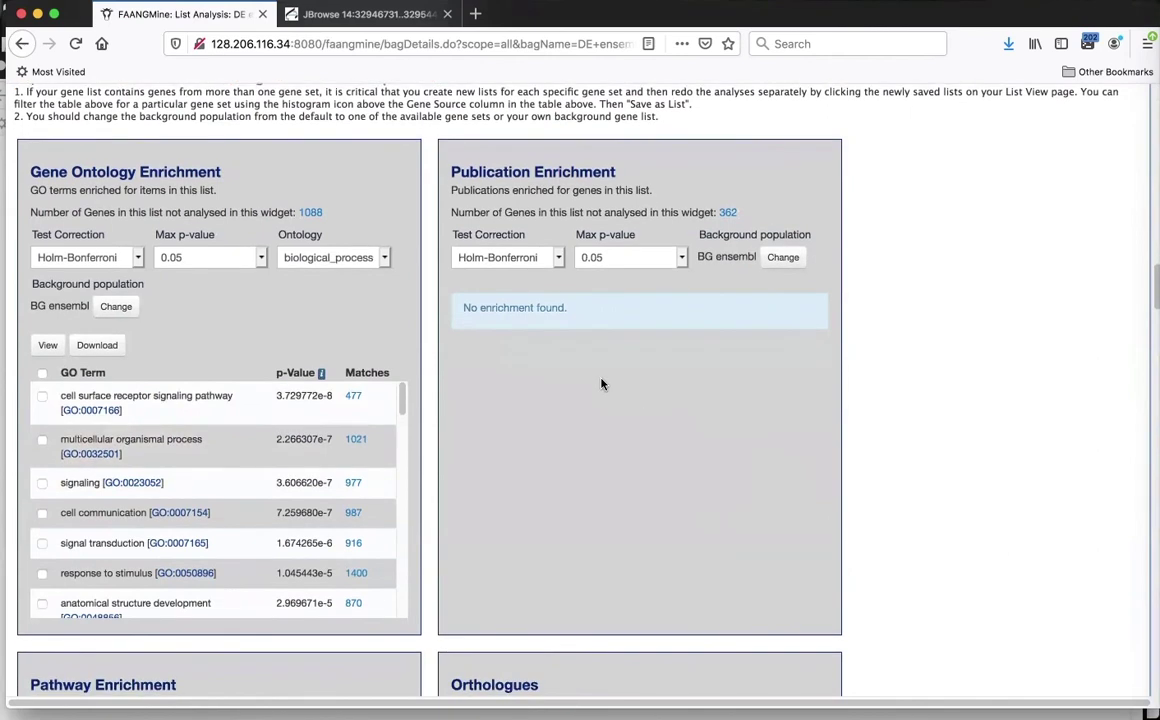
pyautogui.scroll(-1, 601, 384)
pyautogui.scroll(-5, 608, 446)
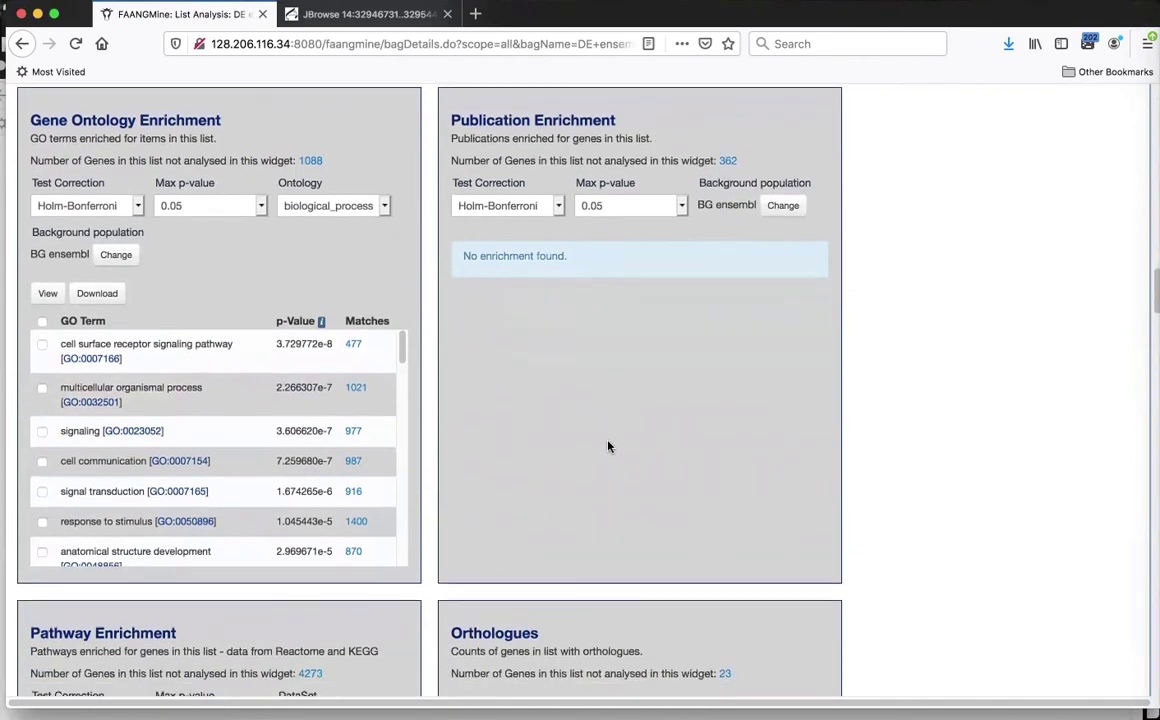
pyautogui.scroll(-10, 868, 545)
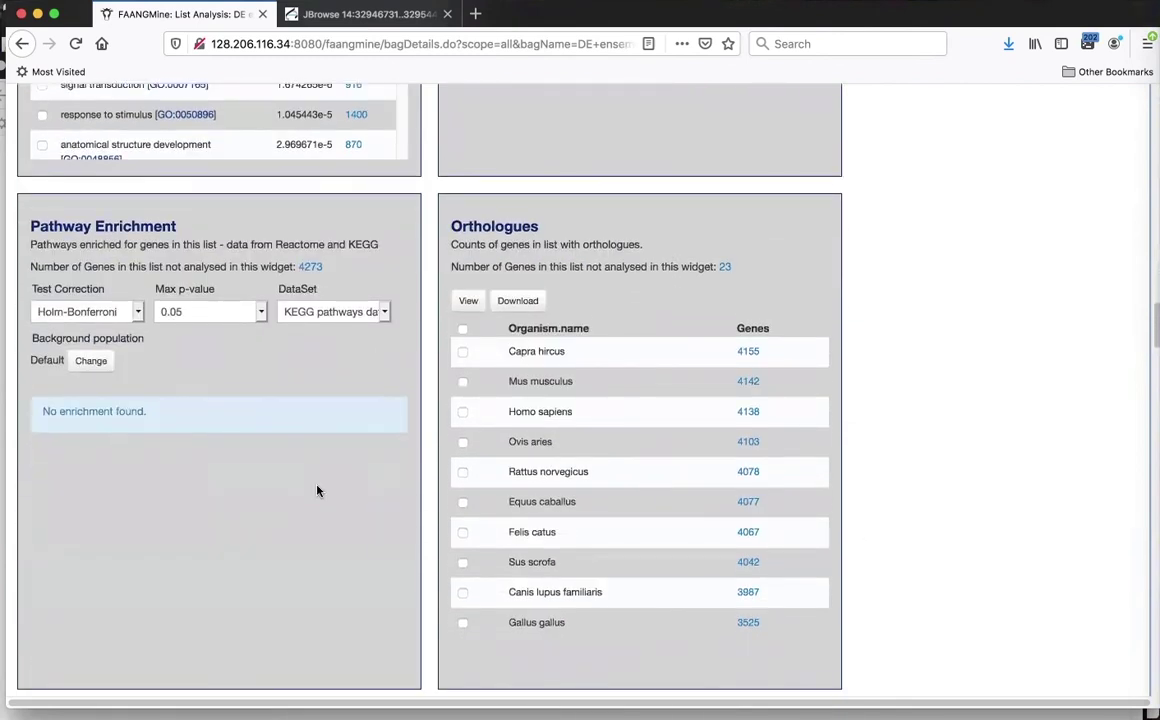
pyautogui.scroll(-1, 318, 489)
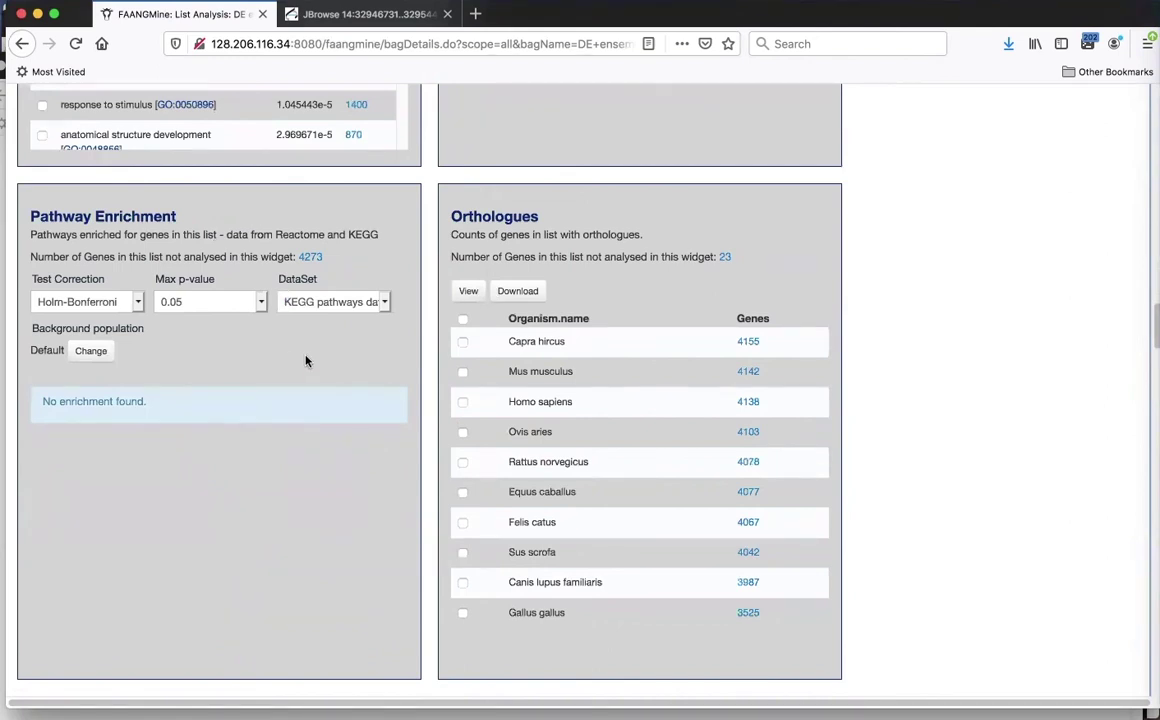
pyautogui.click(377, 302)
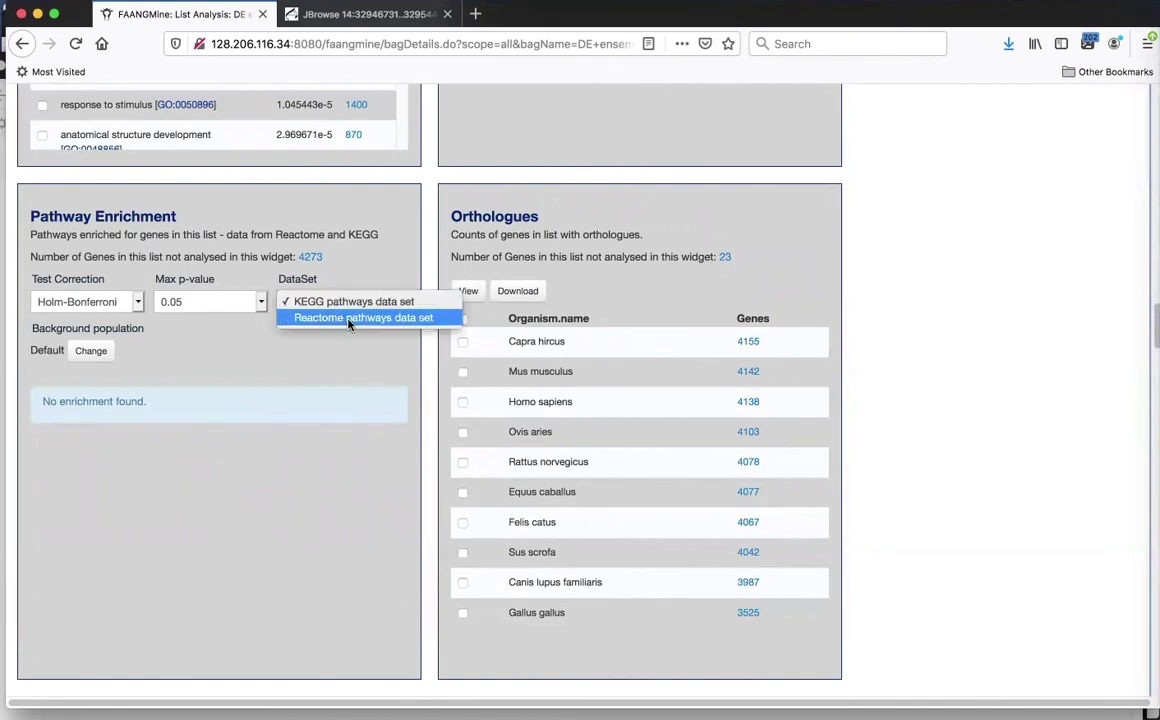
pyautogui.click(349, 318)
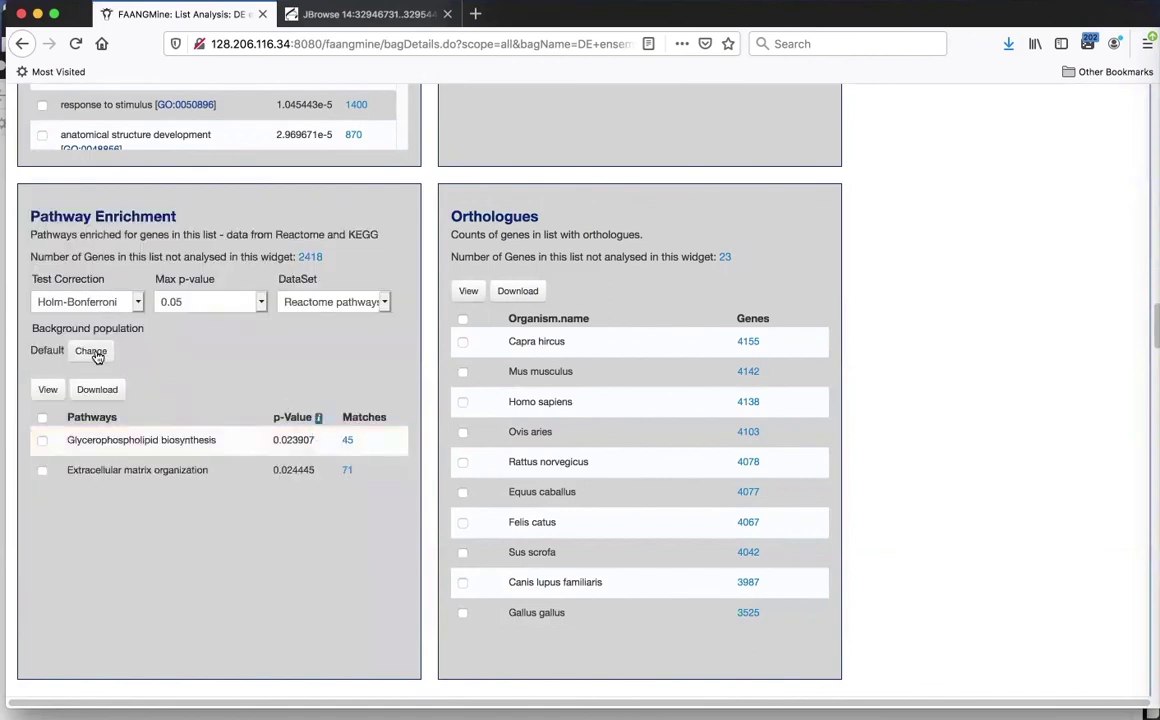
pyautogui.click(92, 351)
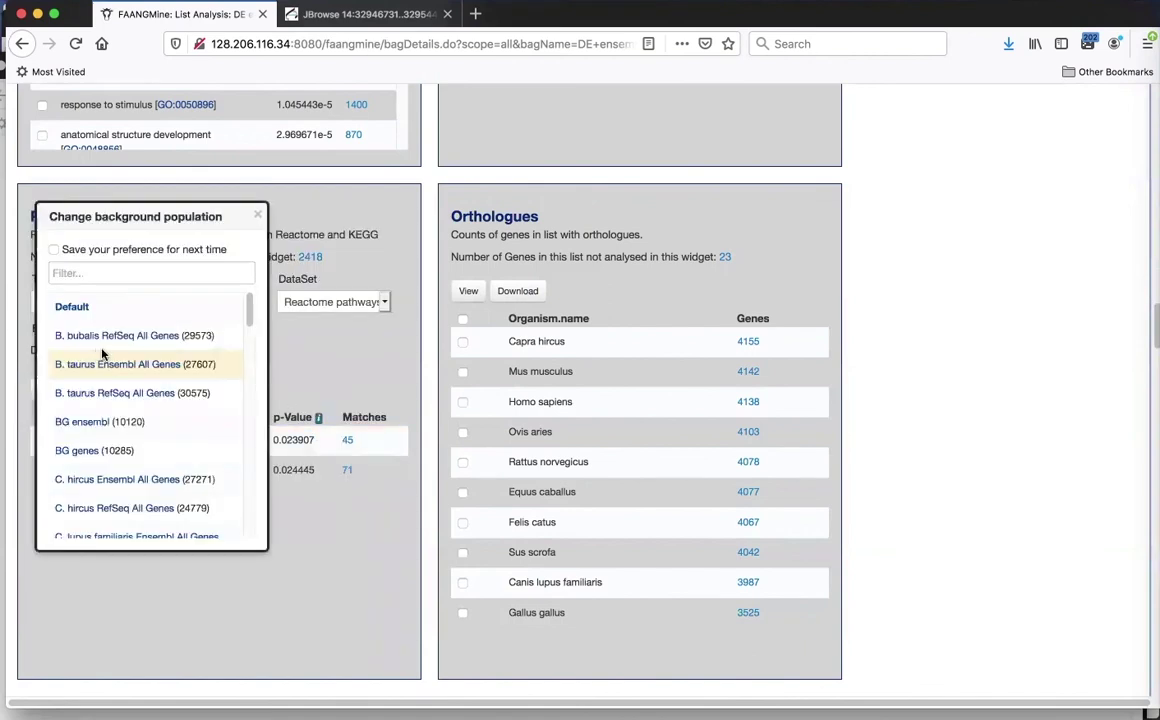
pyautogui.click(92, 424)
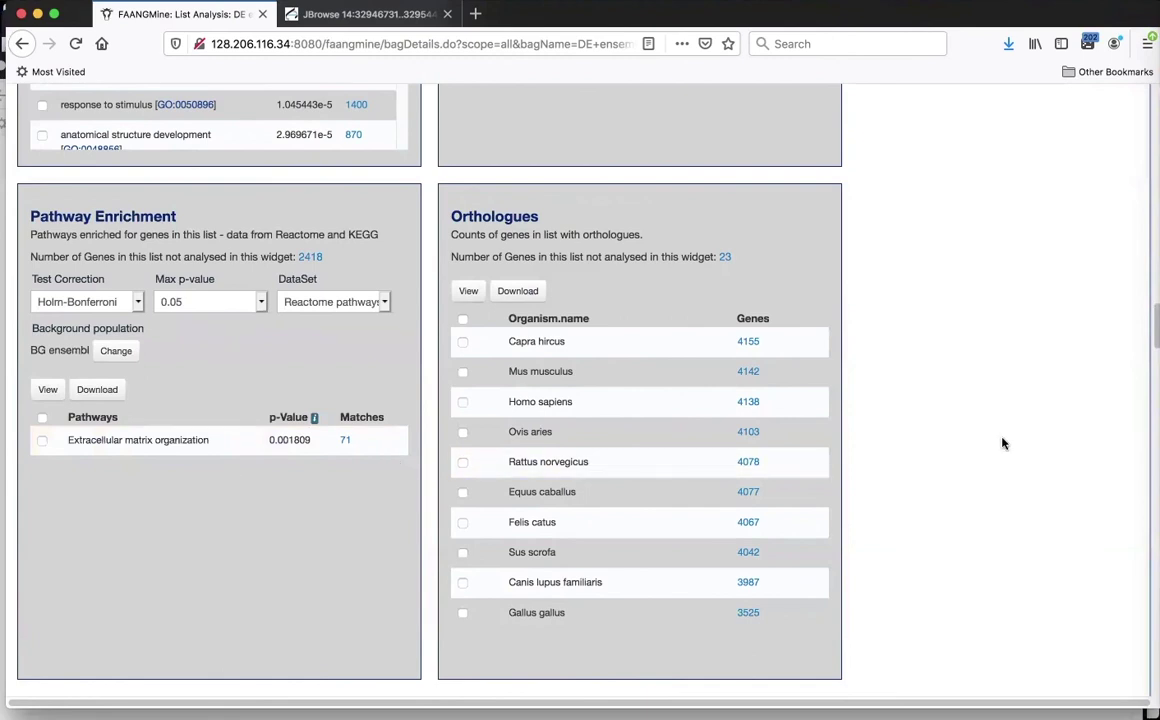
# From the home page's alias and DBxref queries, open the Gene ID to Database Cross Reference ID template
pyautogui.scroll(2, 1003, 443)
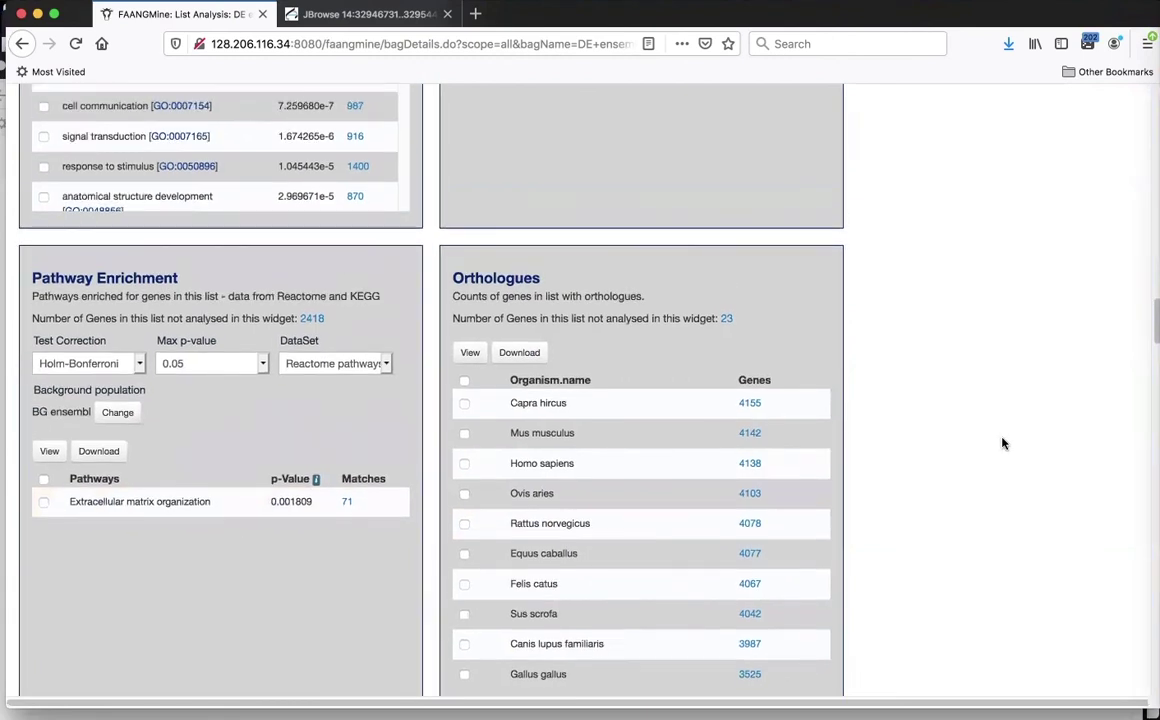
pyautogui.scroll(15, 985, 384)
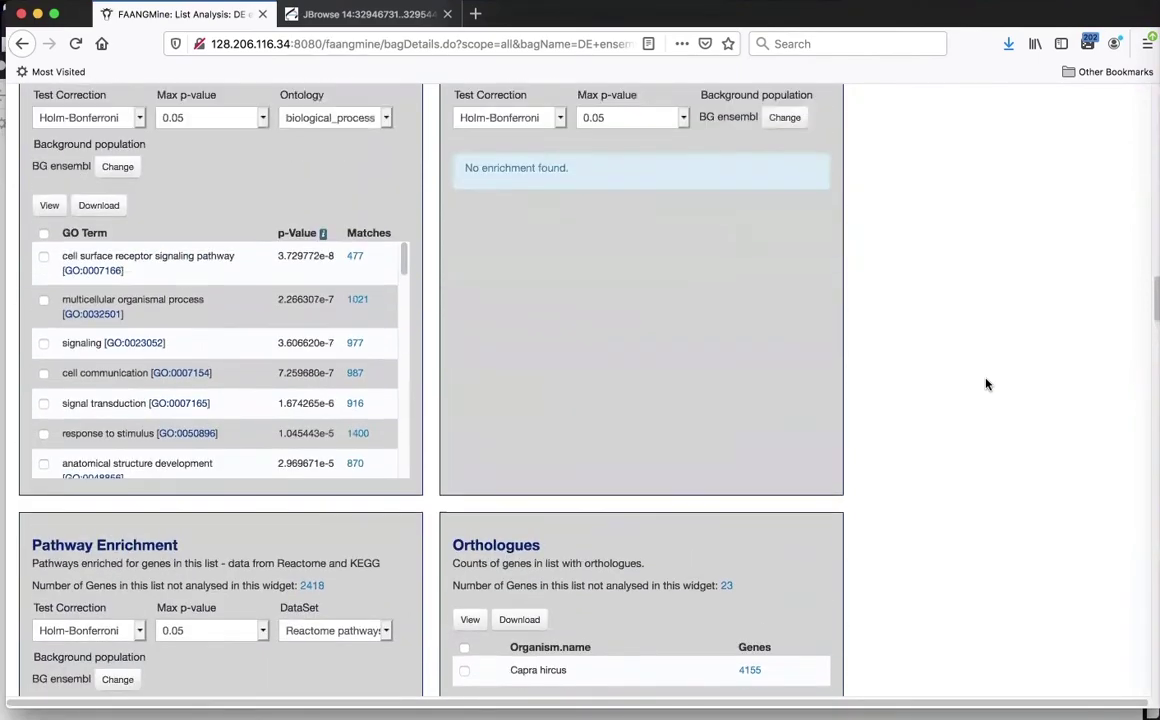
pyautogui.scroll(8, 985, 384)
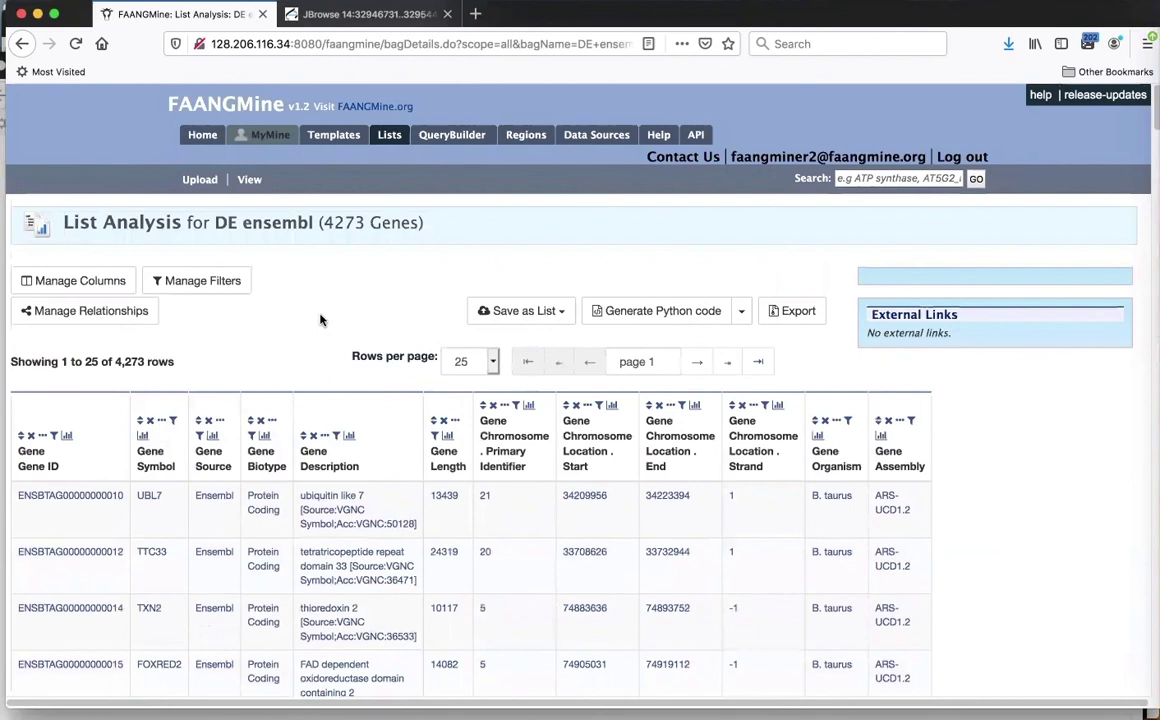
pyautogui.click(198, 140)
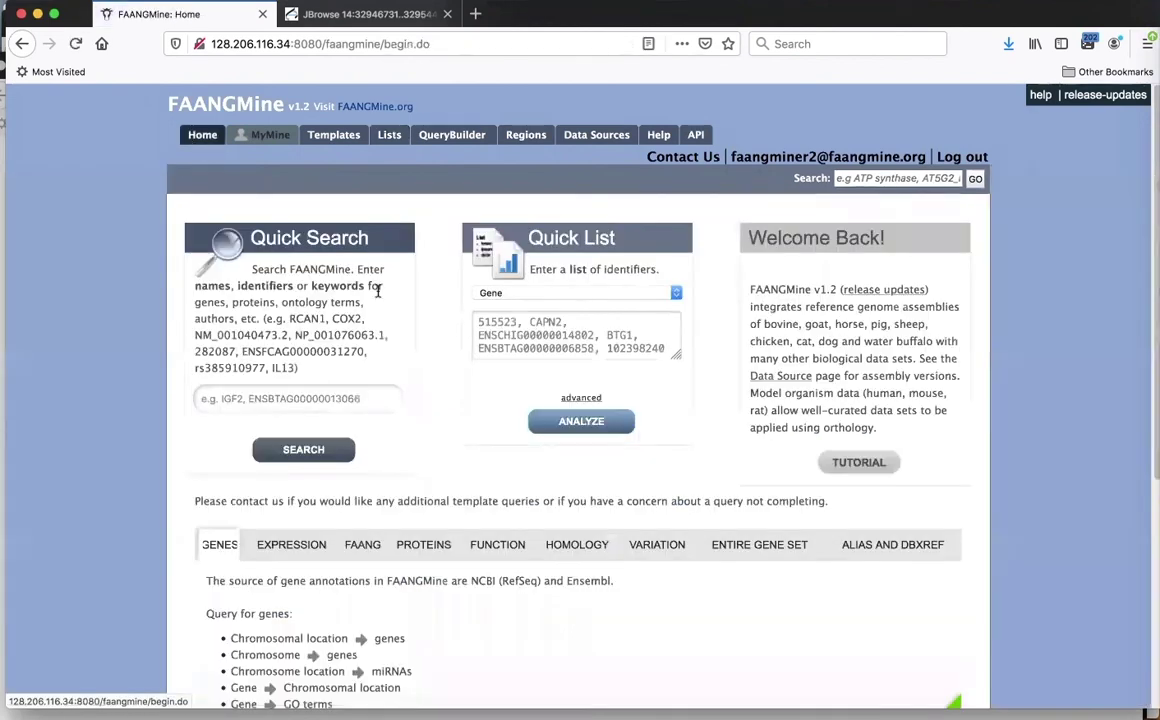
pyautogui.scroll(-2, 851, 624)
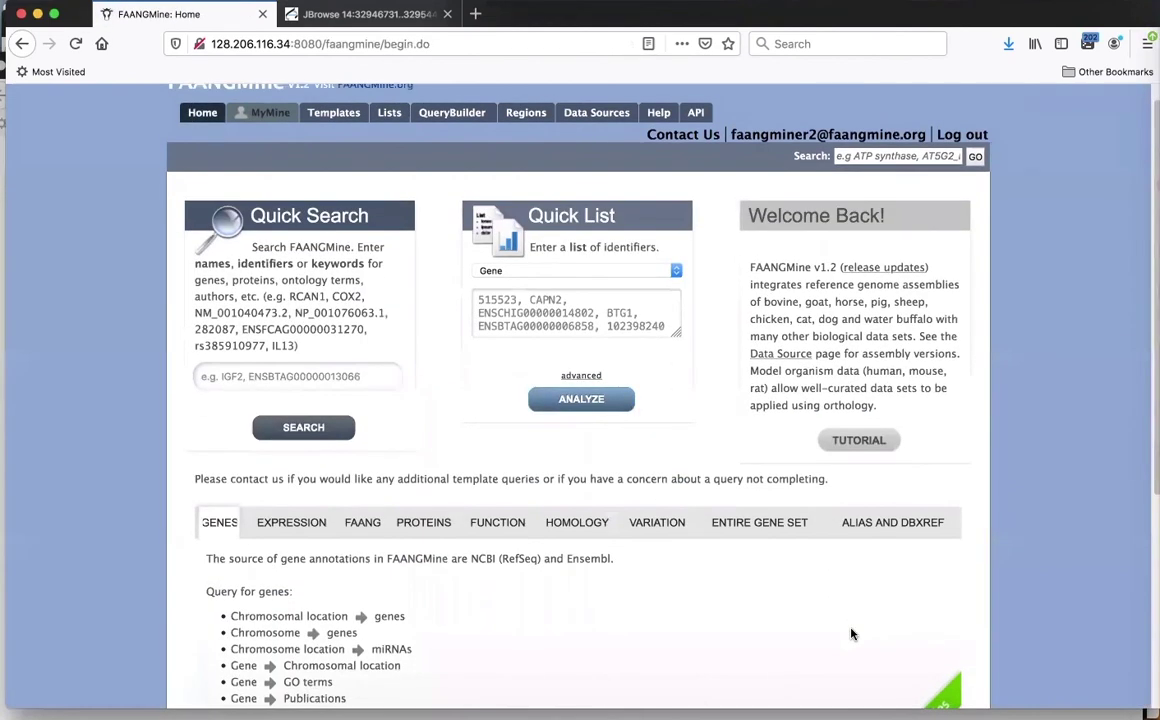
pyautogui.scroll(-3, 851, 624)
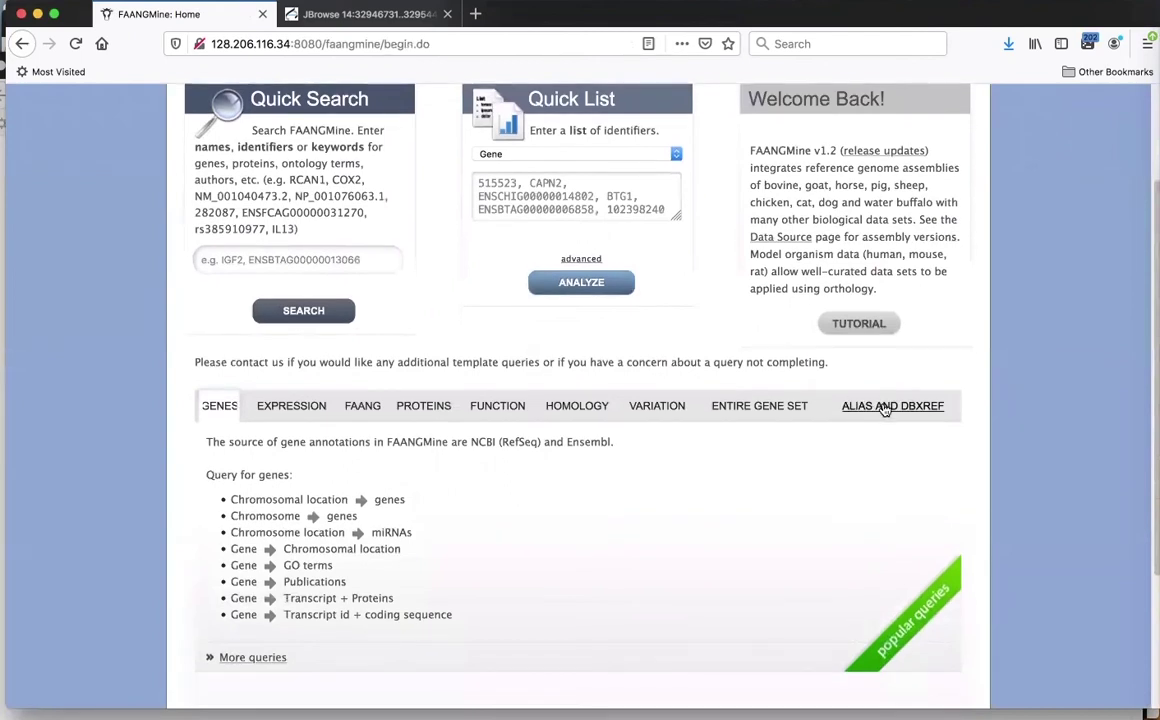
pyautogui.click(884, 408)
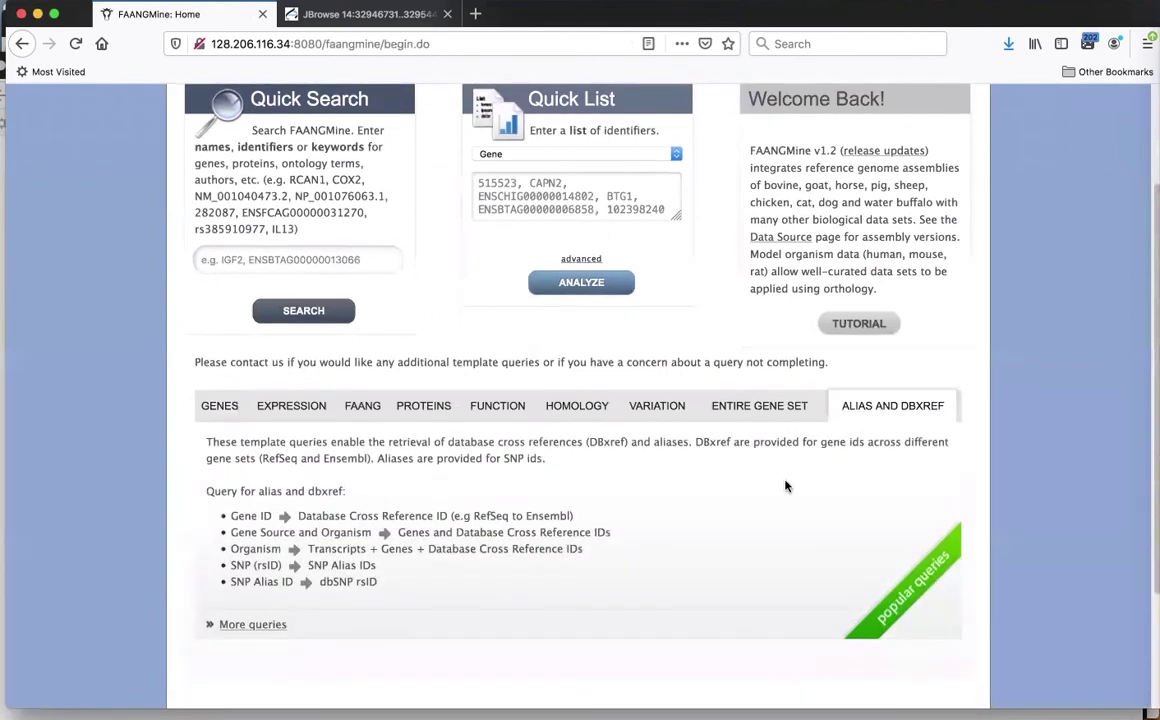
pyautogui.scroll(-2, 784, 484)
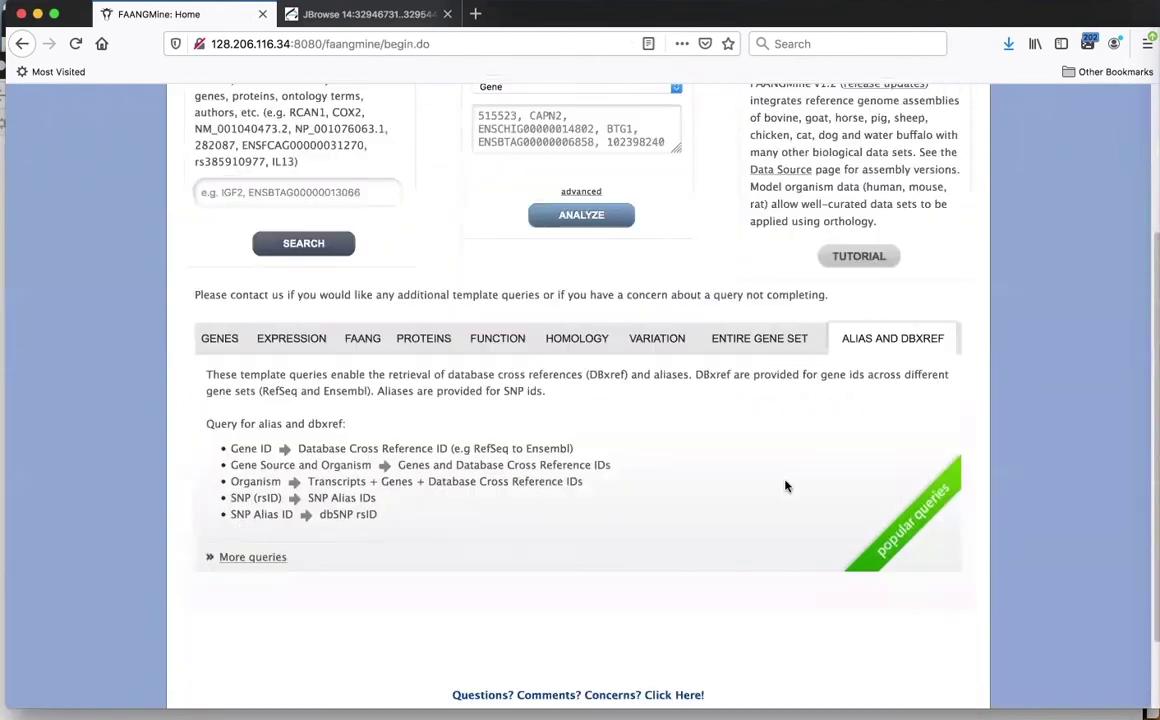
pyautogui.click(362, 452)
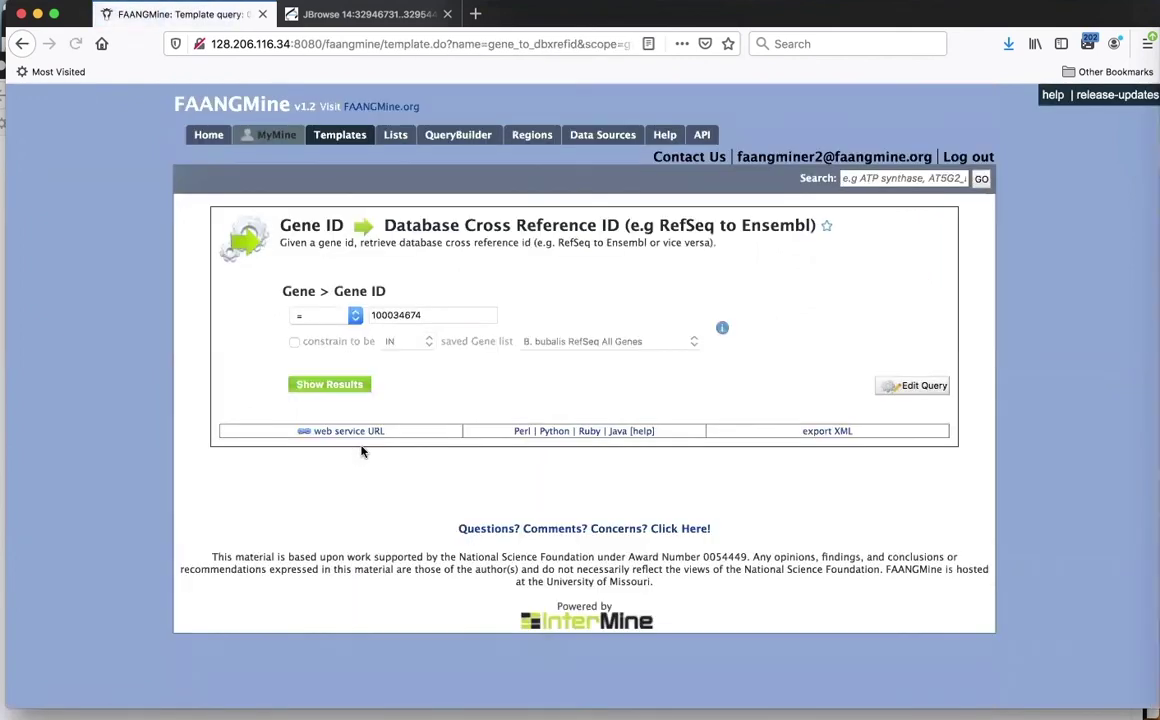
# Constrain the template's Gene ID to be in the saved gene list BG ensembl and run the query
pyautogui.click(294, 344)
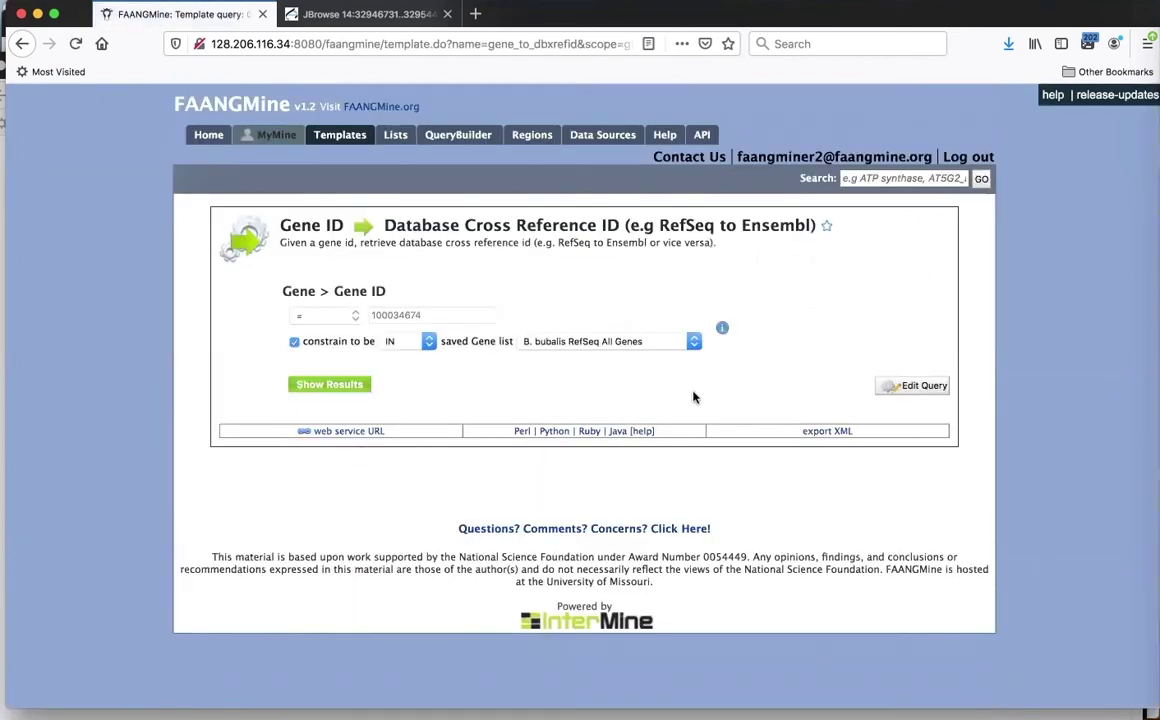
pyautogui.click(694, 342)
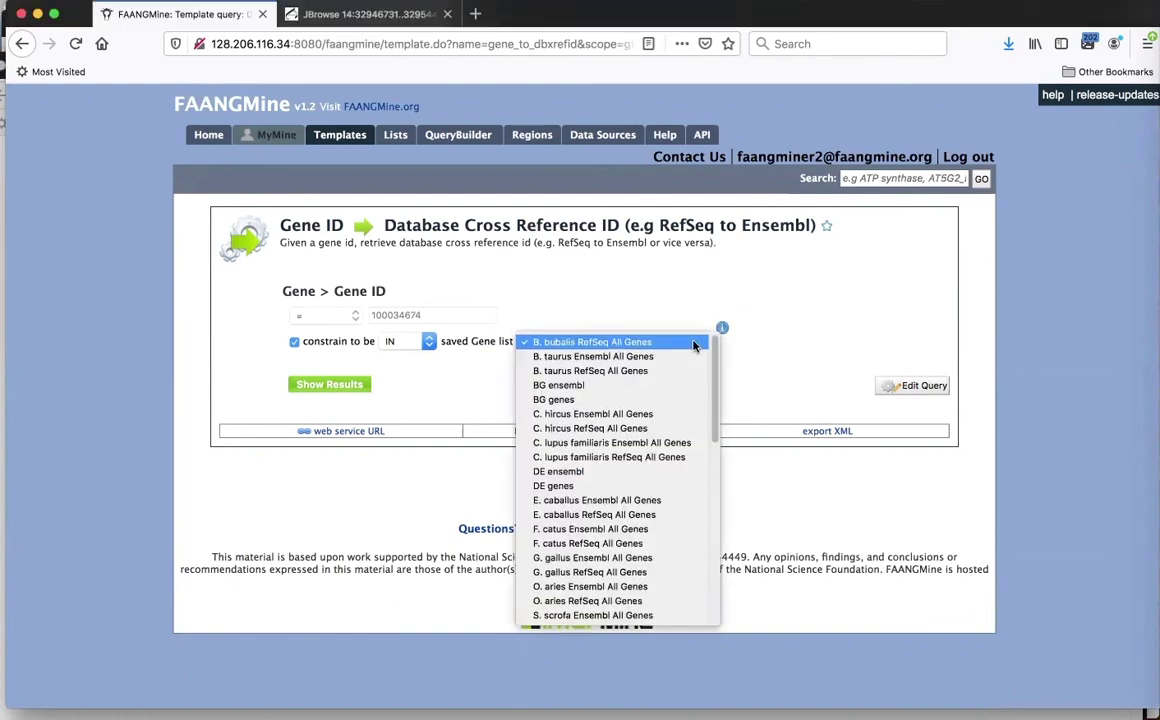
pyautogui.click(573, 387)
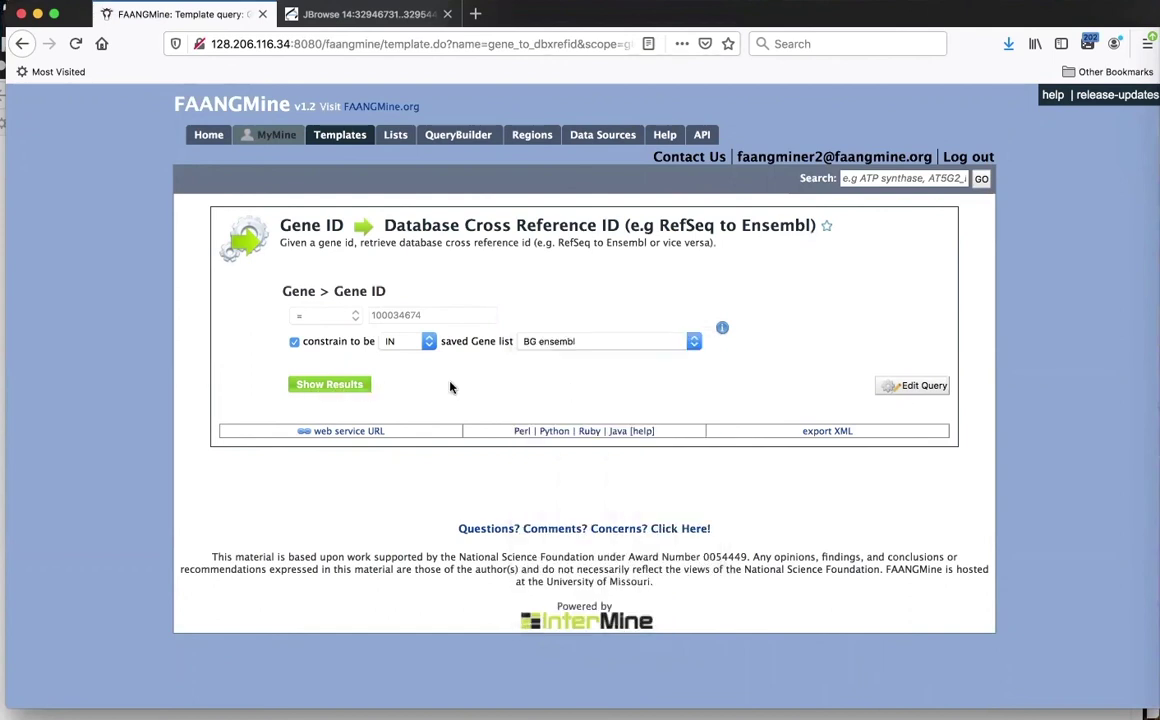
pyautogui.click(337, 388)
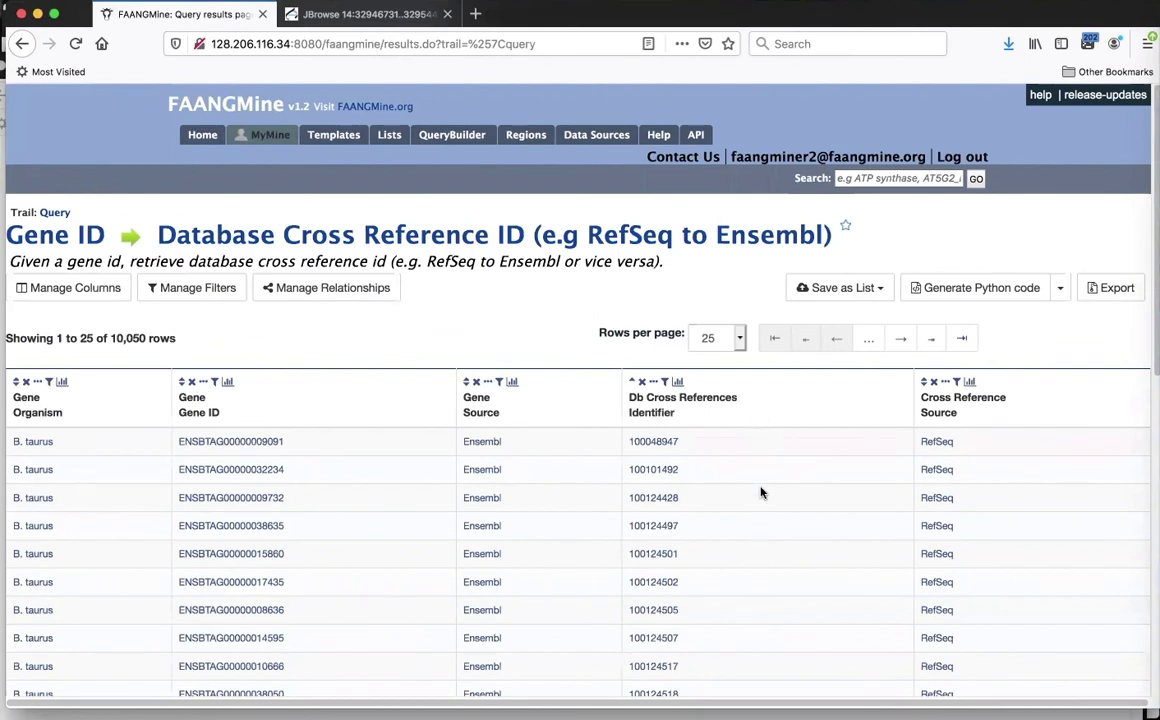
# Save the cross-reference genes from the query results as a new list named BG refseq
pyautogui.click(880, 287)
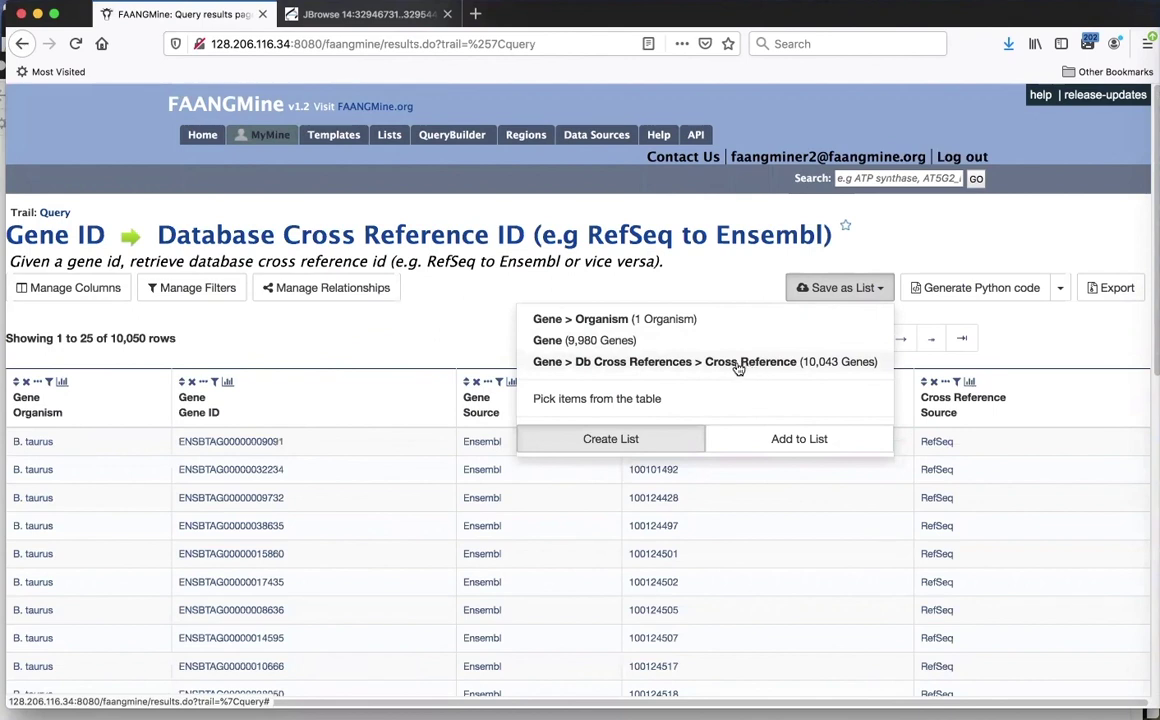
pyautogui.click(745, 363)
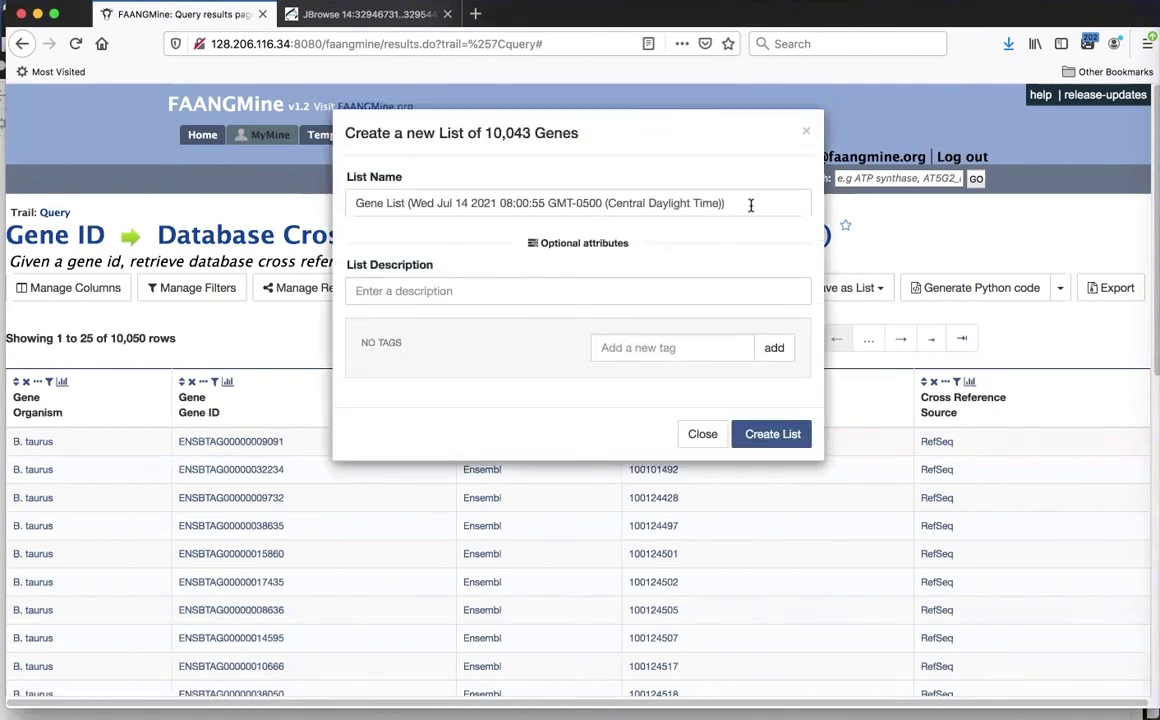
pyautogui.moveTo(750, 205); pyautogui.dragTo(396, 190)
pyautogui.write('BG refseq')
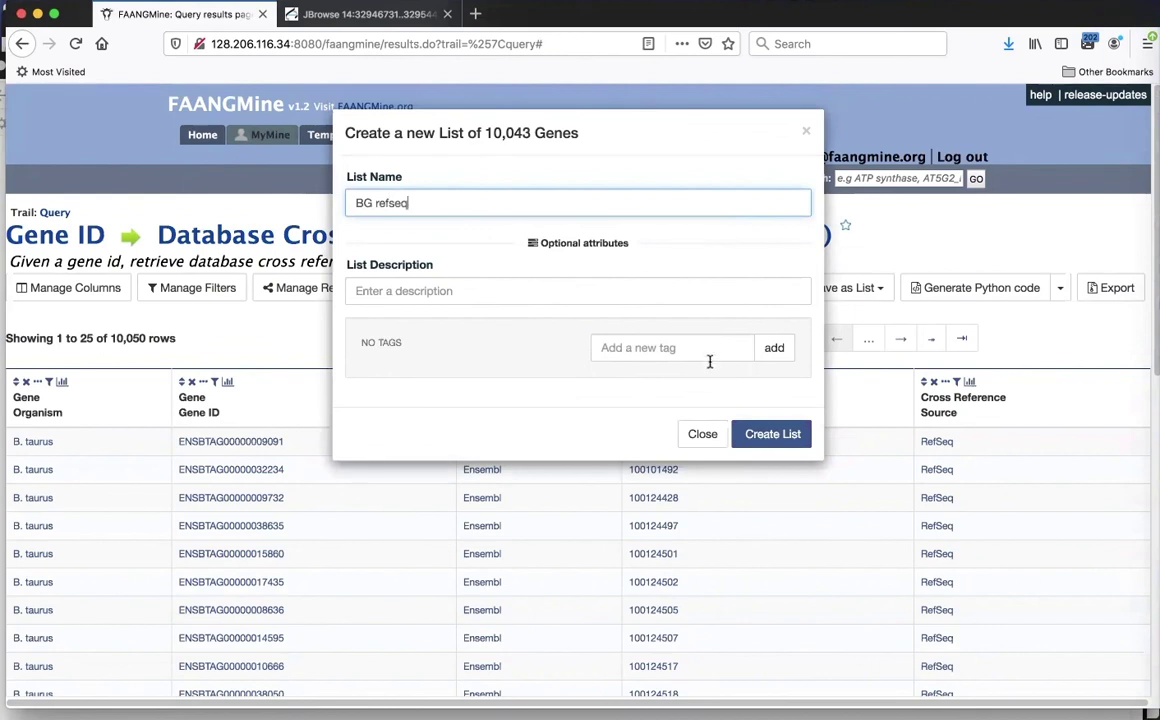
pyautogui.click(779, 440)
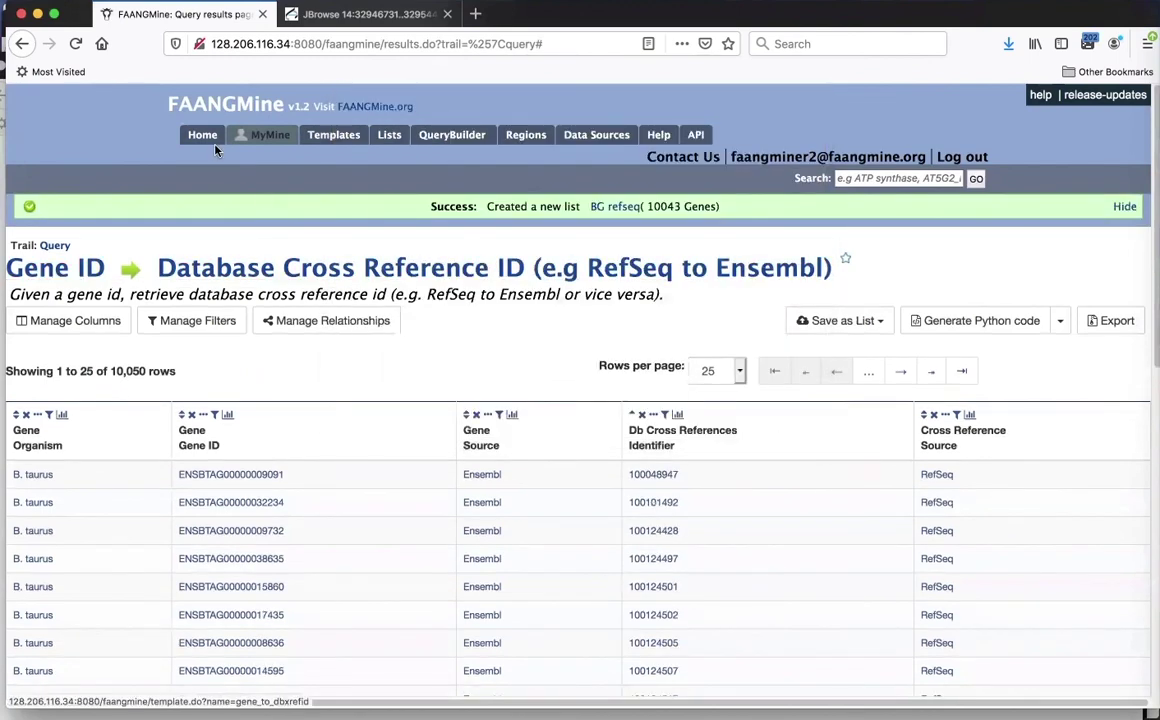
# Return to the home page and reopen the Gene ID to Database Cross Reference ID template from the alias and DBxref queries
pyautogui.click(204, 138)
pyautogui.scroll(-3, 900, 470)
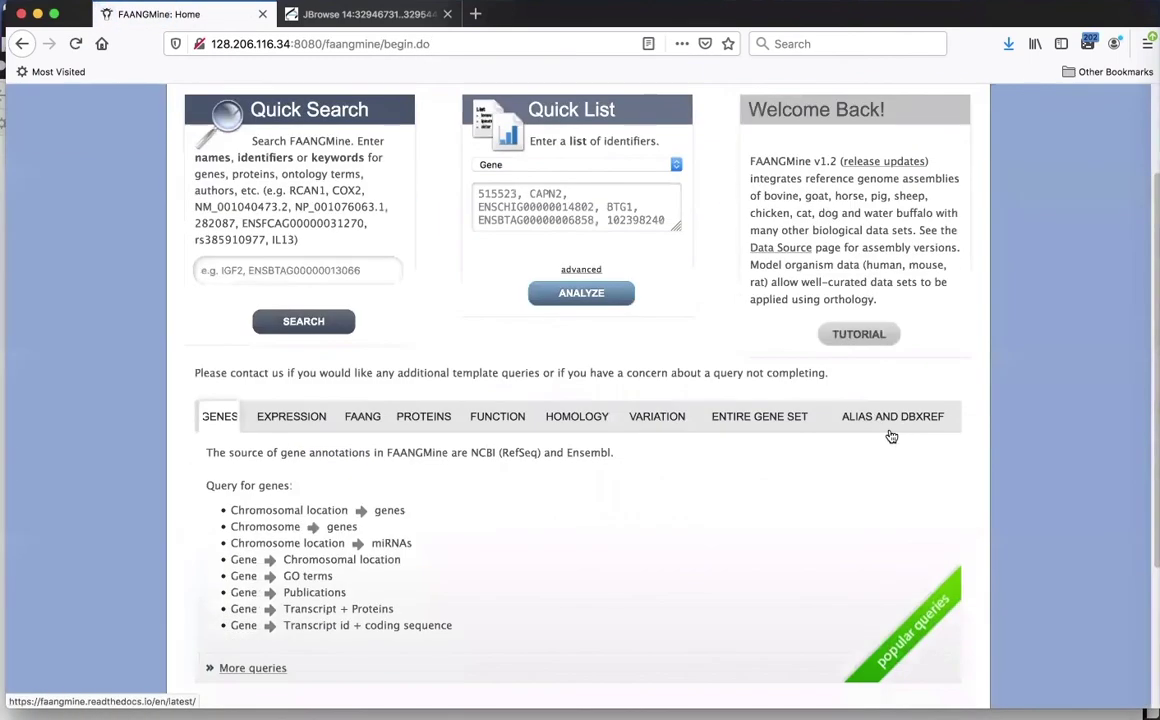
pyautogui.click(886, 417)
pyautogui.scroll(-1, 855, 430)
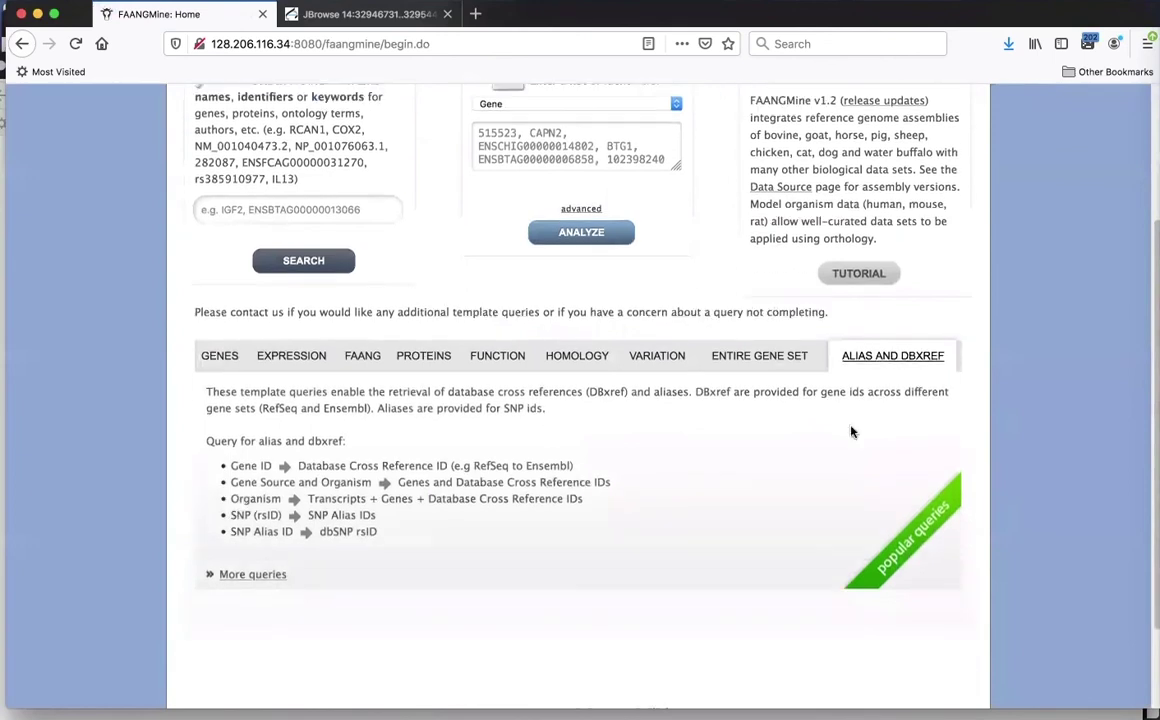
pyautogui.click(515, 470)
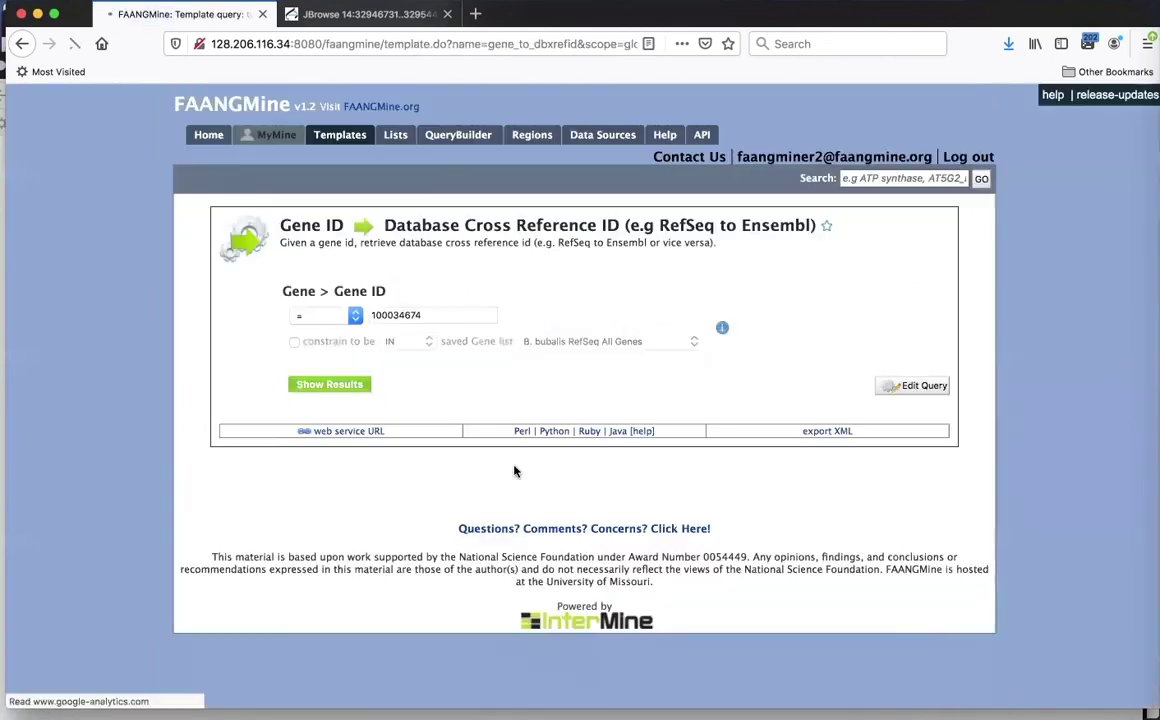
# Constrain the template's Gene ID to be in the saved gene list DE ensembl and show the results
pyautogui.click(294, 342)
pyautogui.click(694, 344)
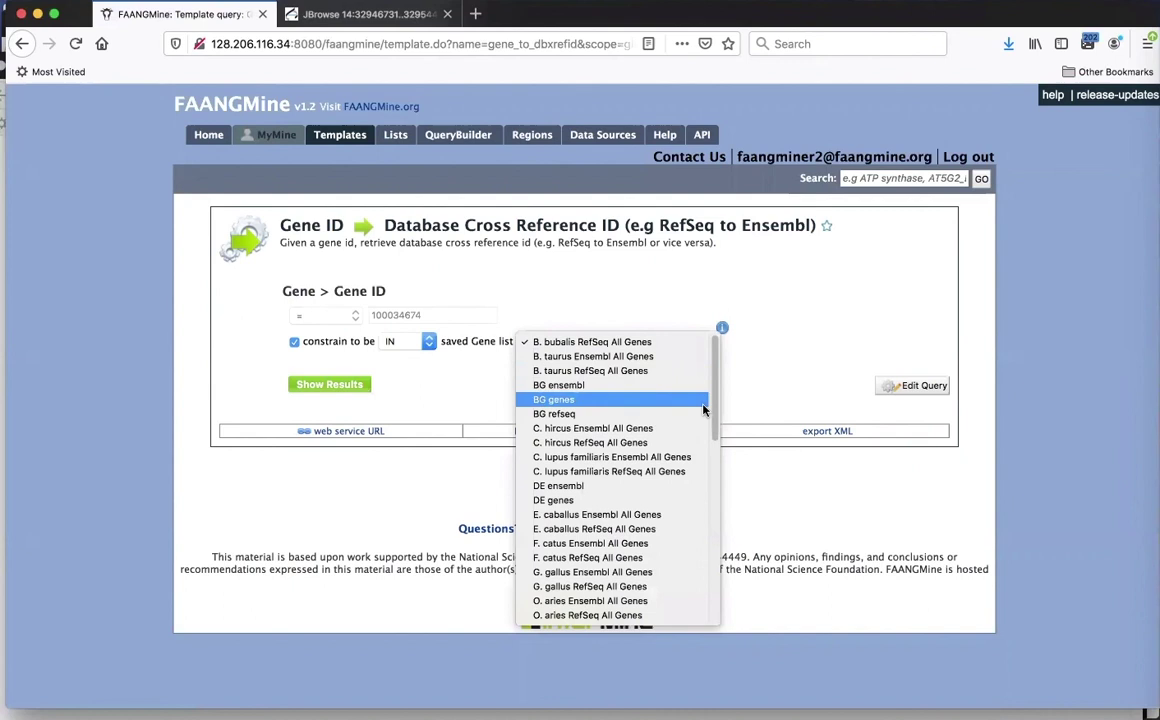
pyautogui.click(602, 490)
pyautogui.click(324, 392)
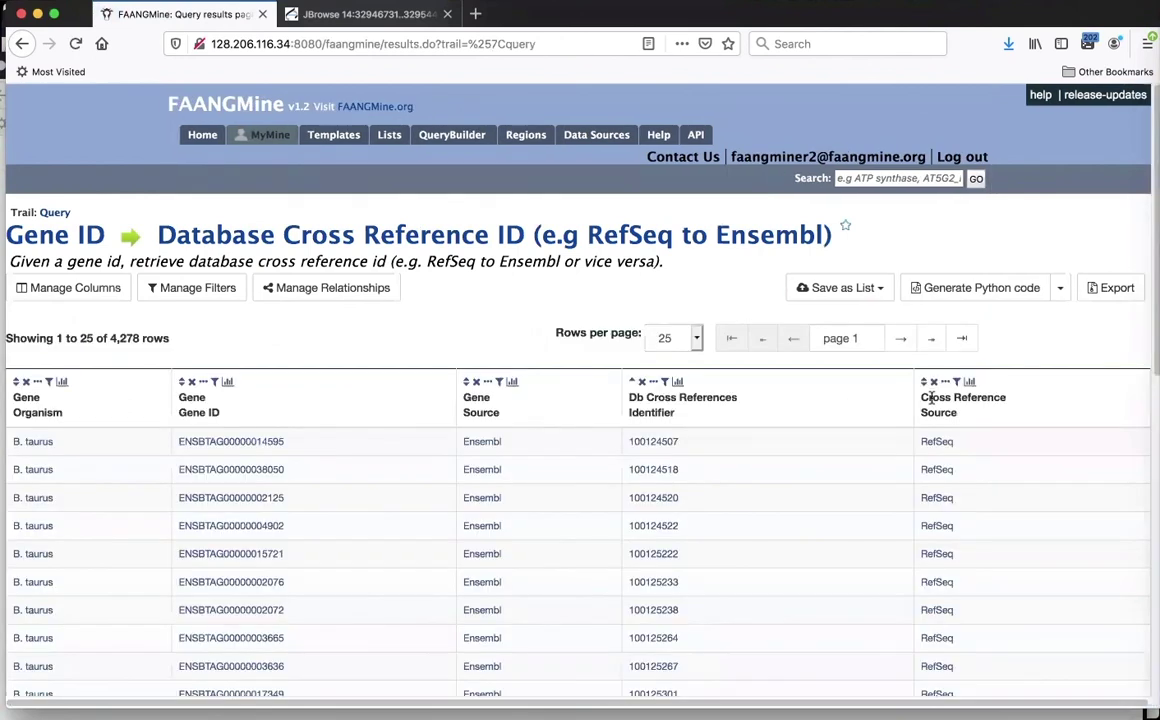
# Create a new list named DE refseq from the cross-reference genes in the results
pyautogui.click(875, 288)
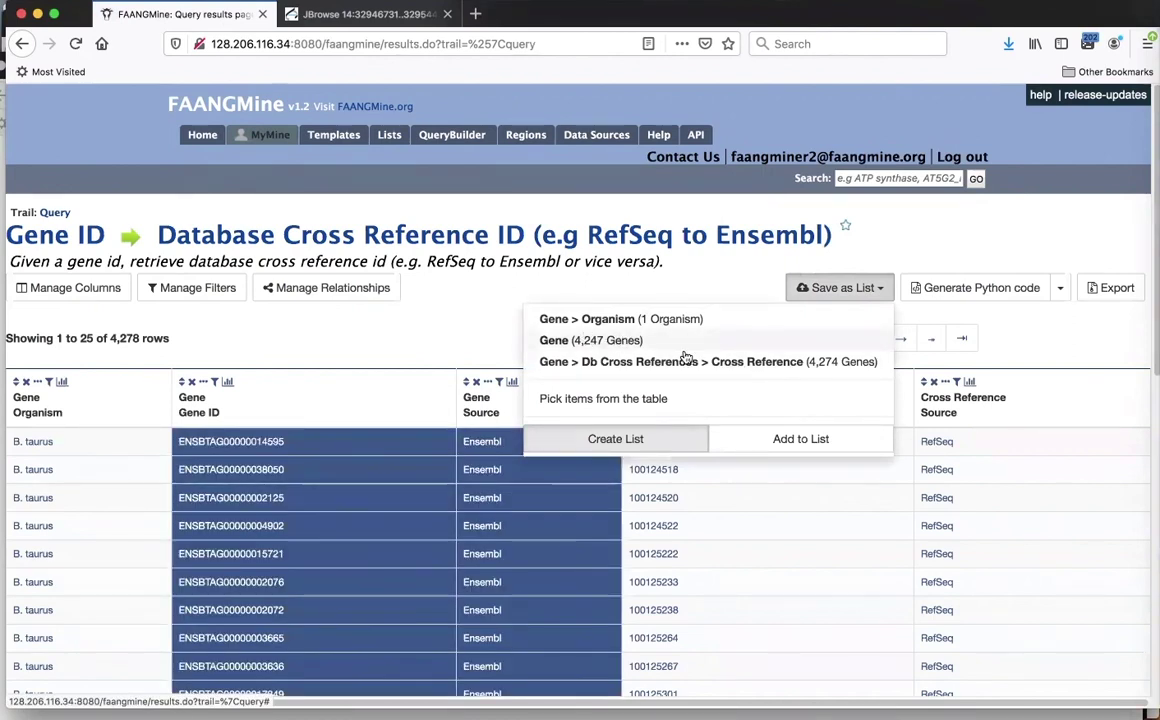
pyautogui.click(752, 363)
pyautogui.moveTo(755, 201); pyautogui.dragTo(309, 197)
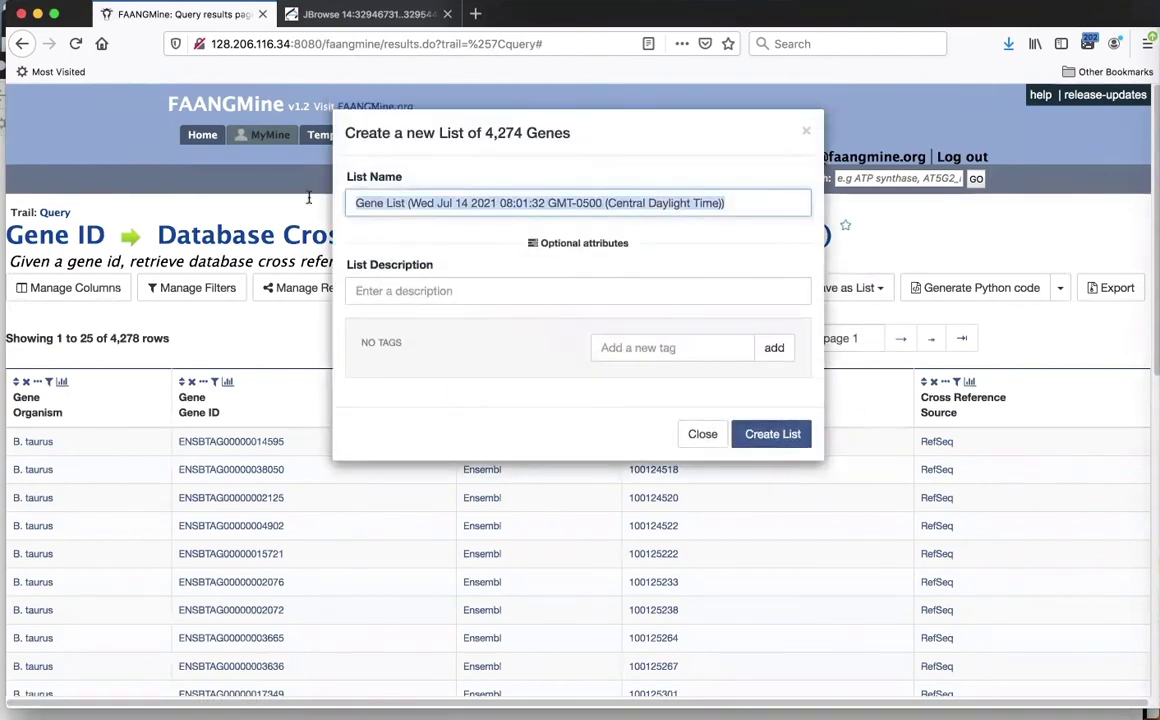
pyautogui.write('DE refseq')
pyautogui.click(770, 436)
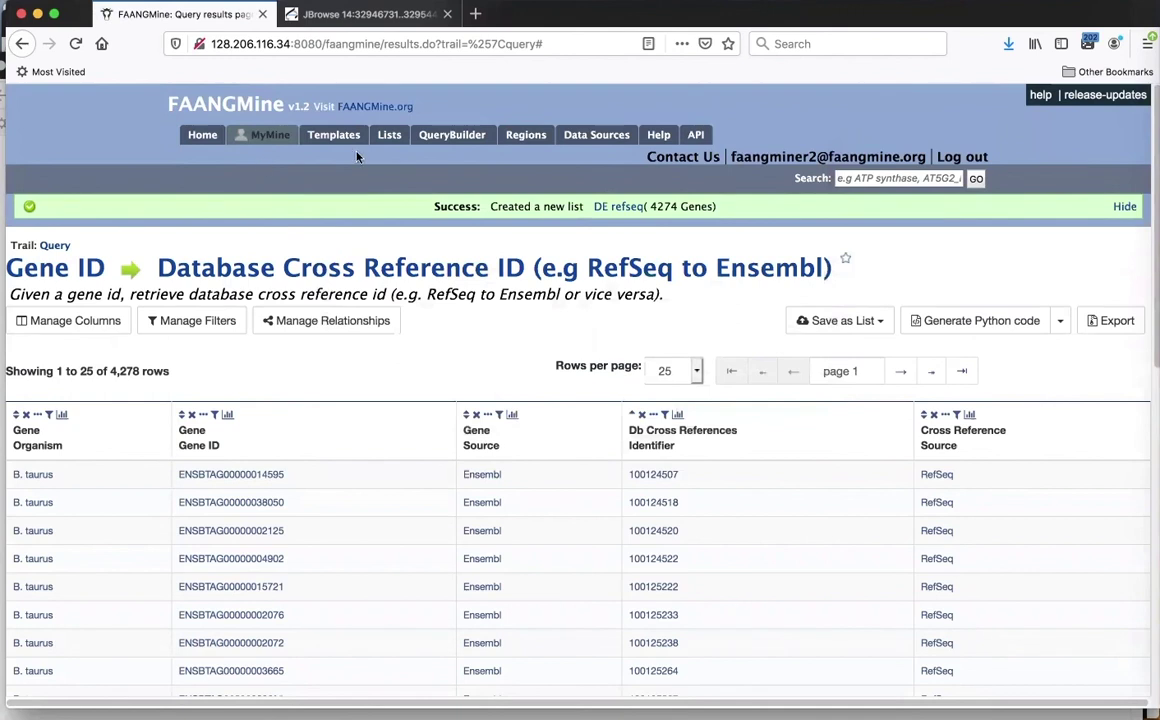
# Open the analysis page of the DE refseq list from the saved lists
pyautogui.click(202, 138)
pyautogui.click(389, 137)
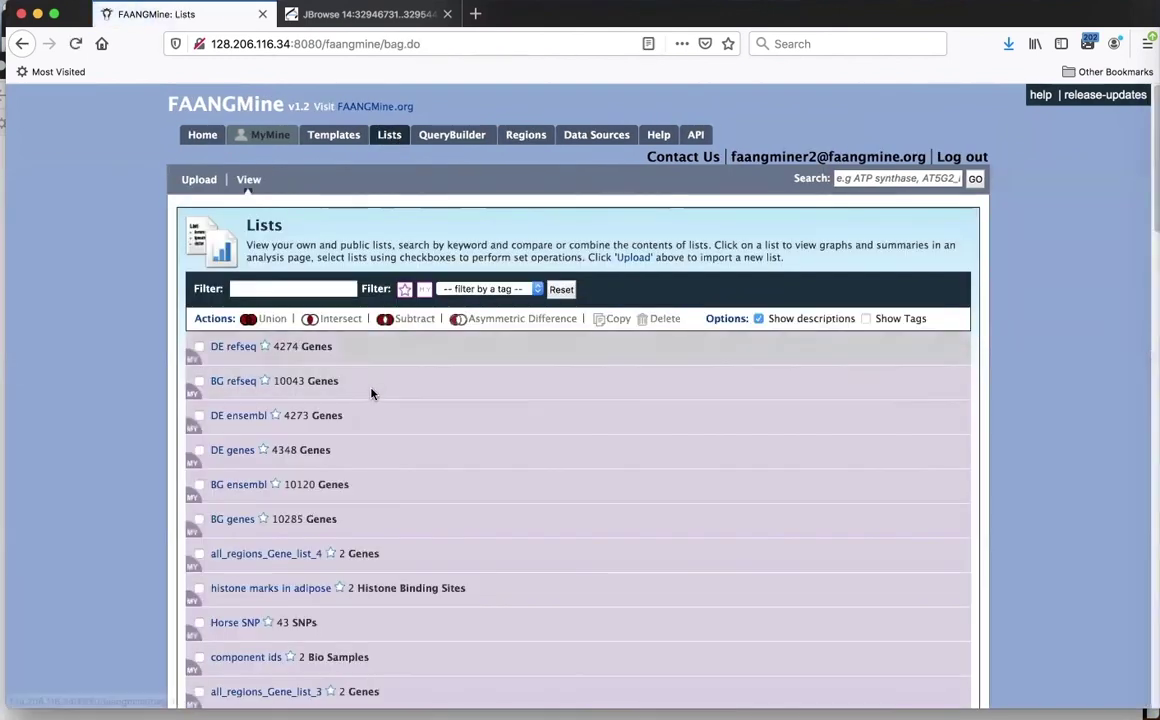
pyautogui.click(232, 347)
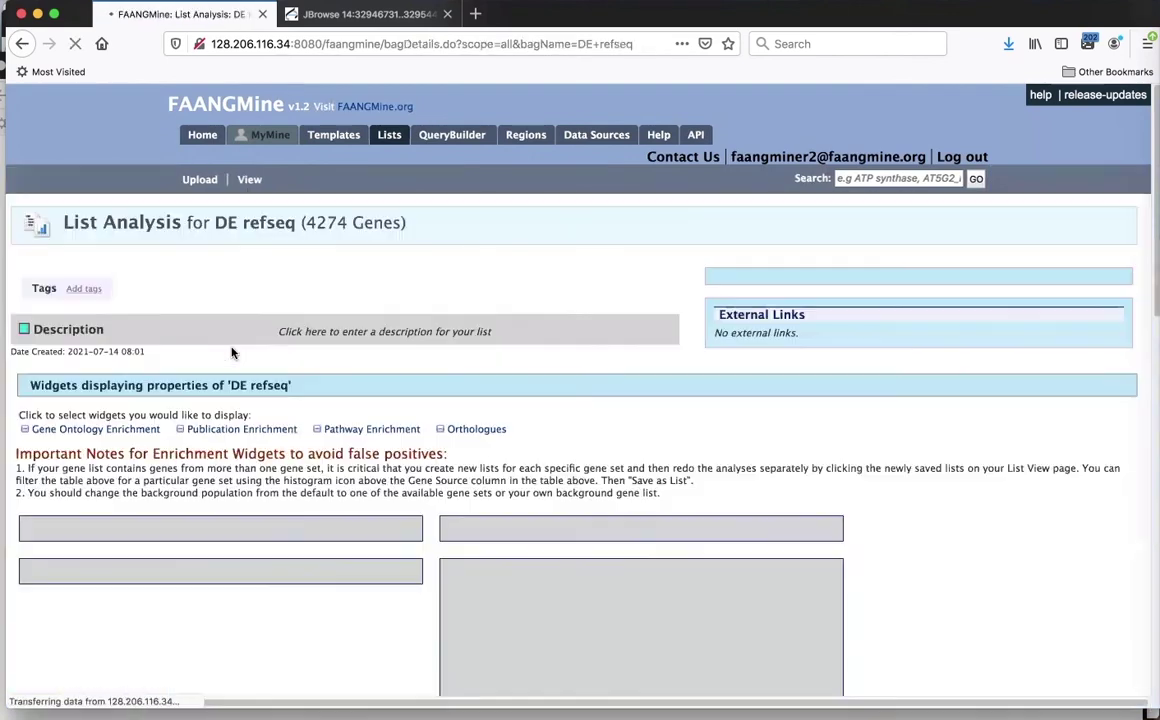
# Set the background population of the DE refseq list's Pathway Enrichment widget to the BG refseq list
pyautogui.scroll(-1, 941, 604)
pyautogui.scroll(-15, 941, 604)
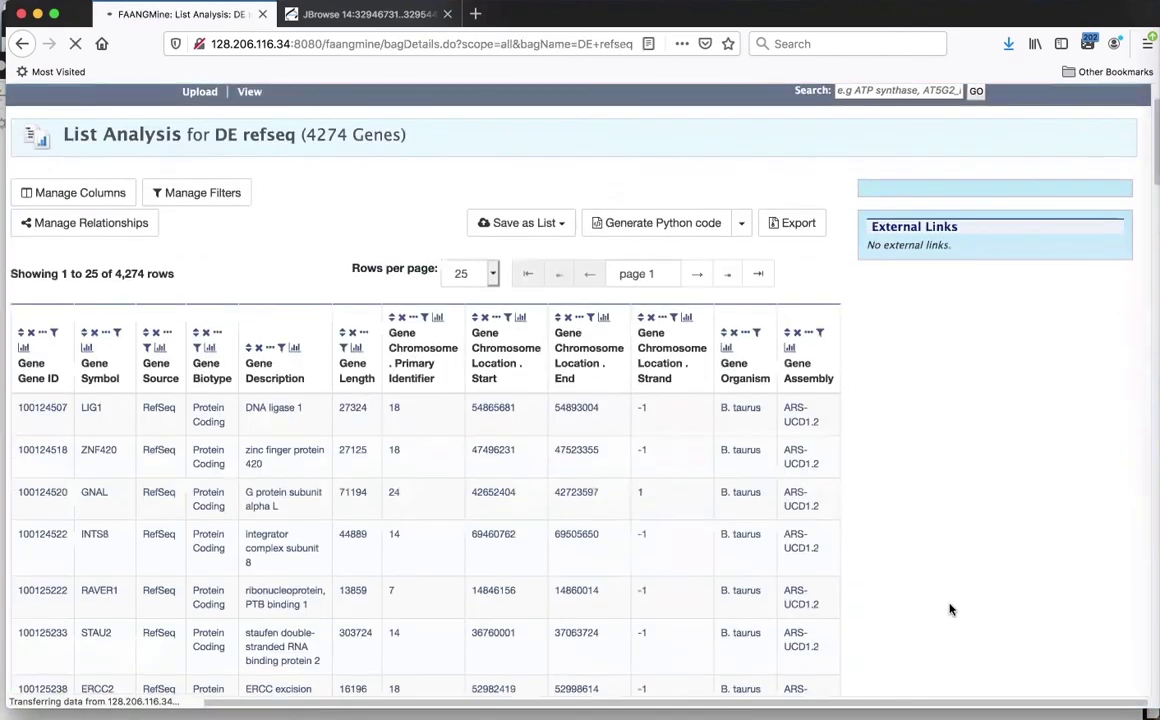
pyautogui.scroll(-9, 951, 607)
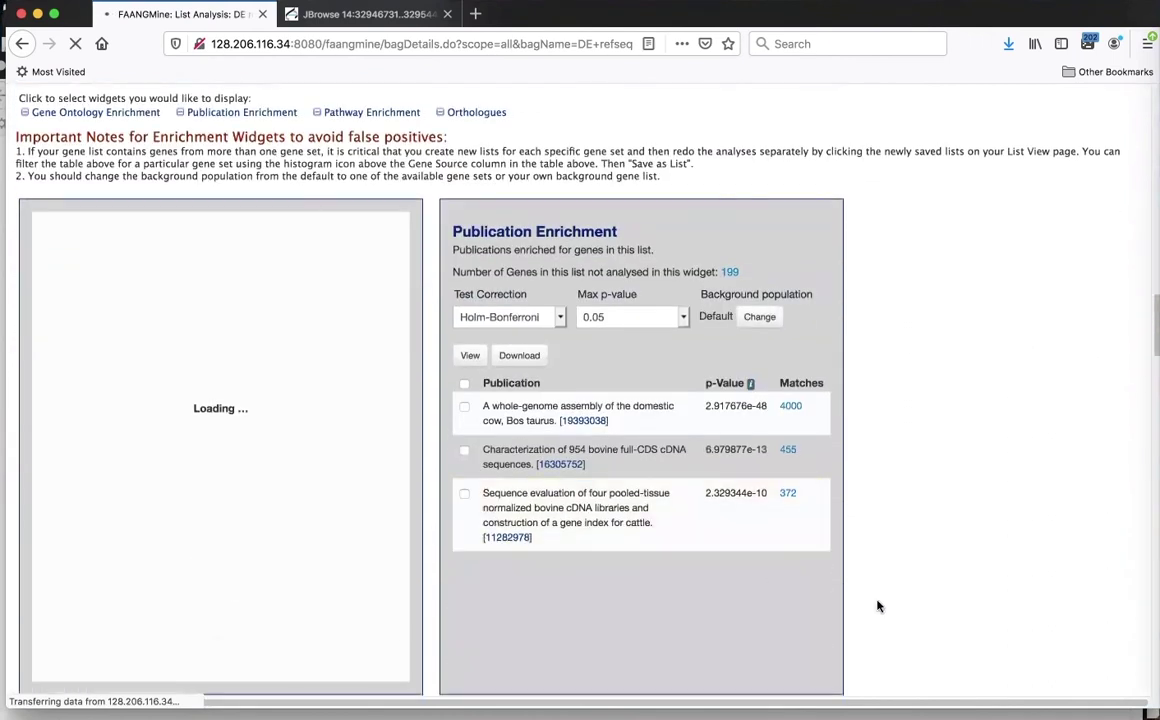
pyautogui.scroll(-2, 948, 611)
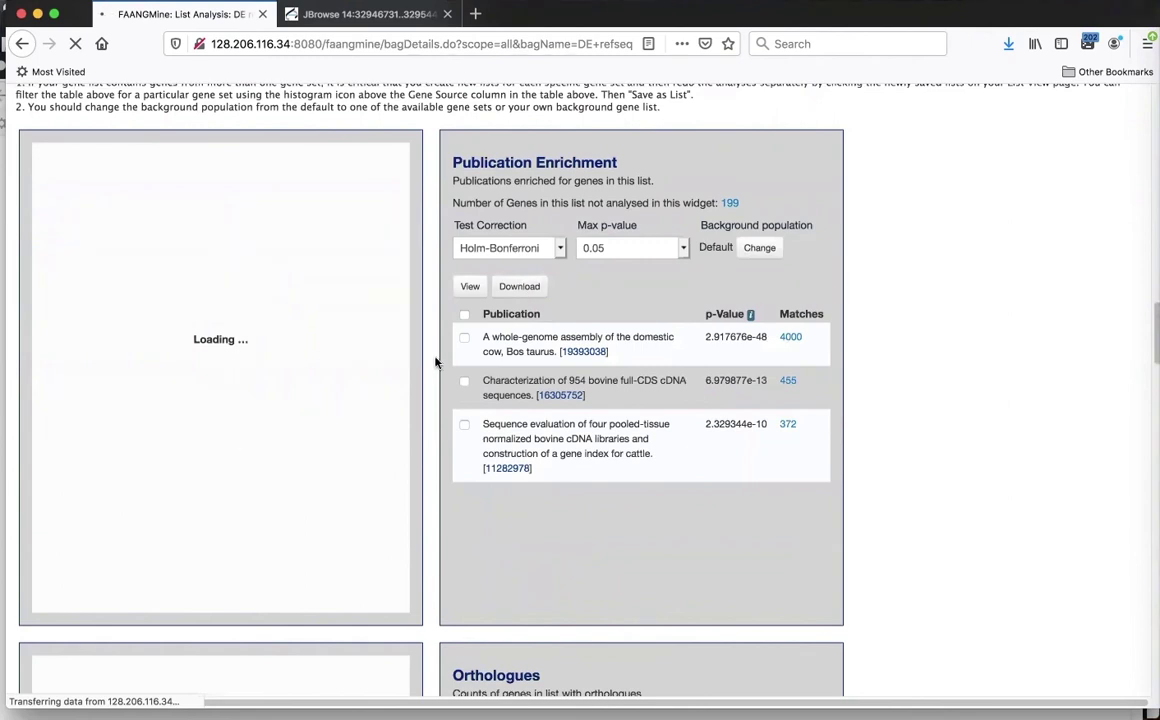
pyautogui.scroll(-6, 948, 554)
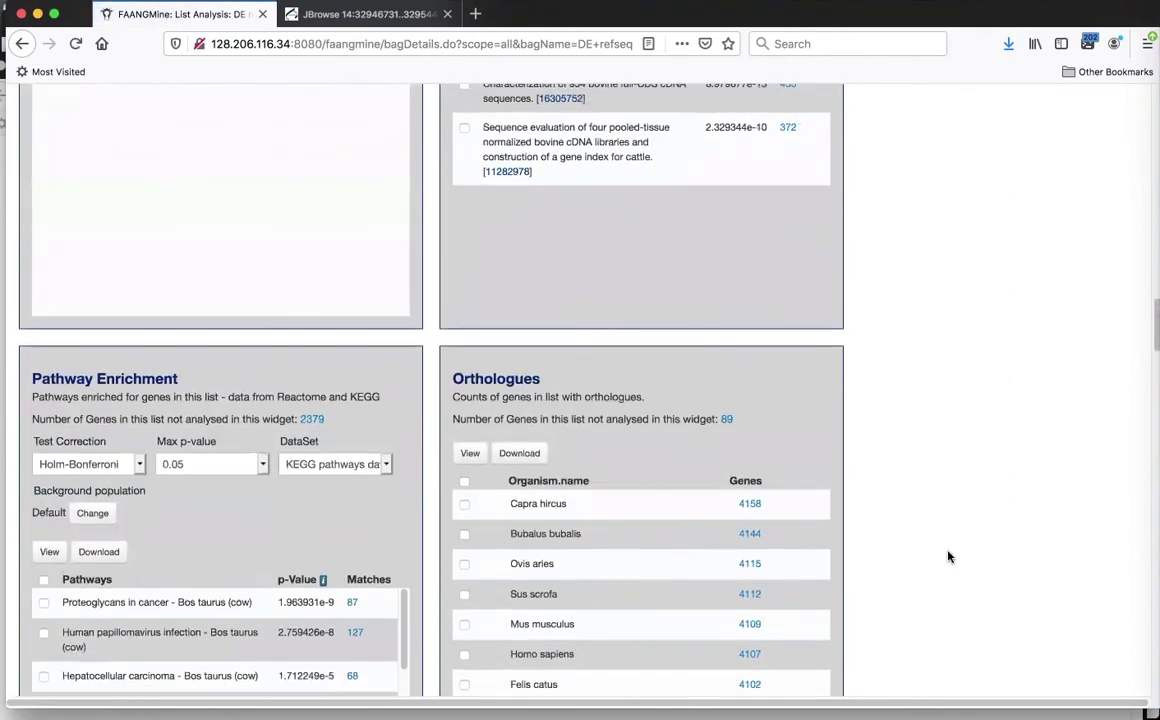
pyautogui.scroll(-5, 948, 554)
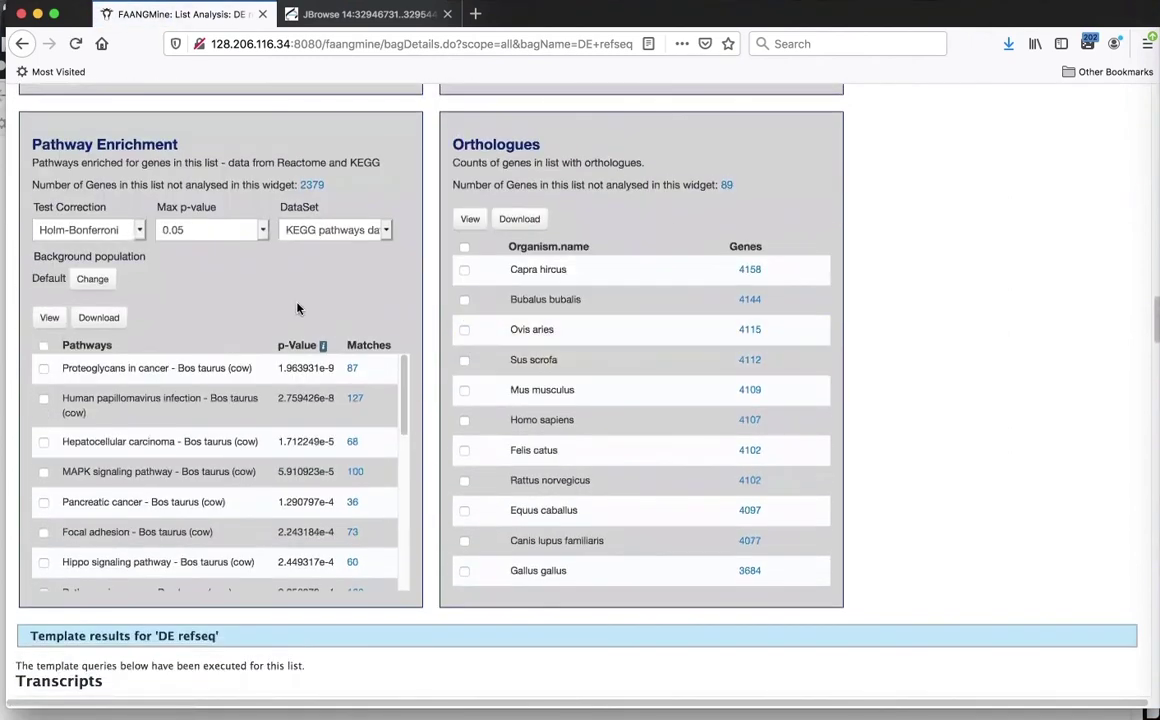
pyautogui.click(91, 280)
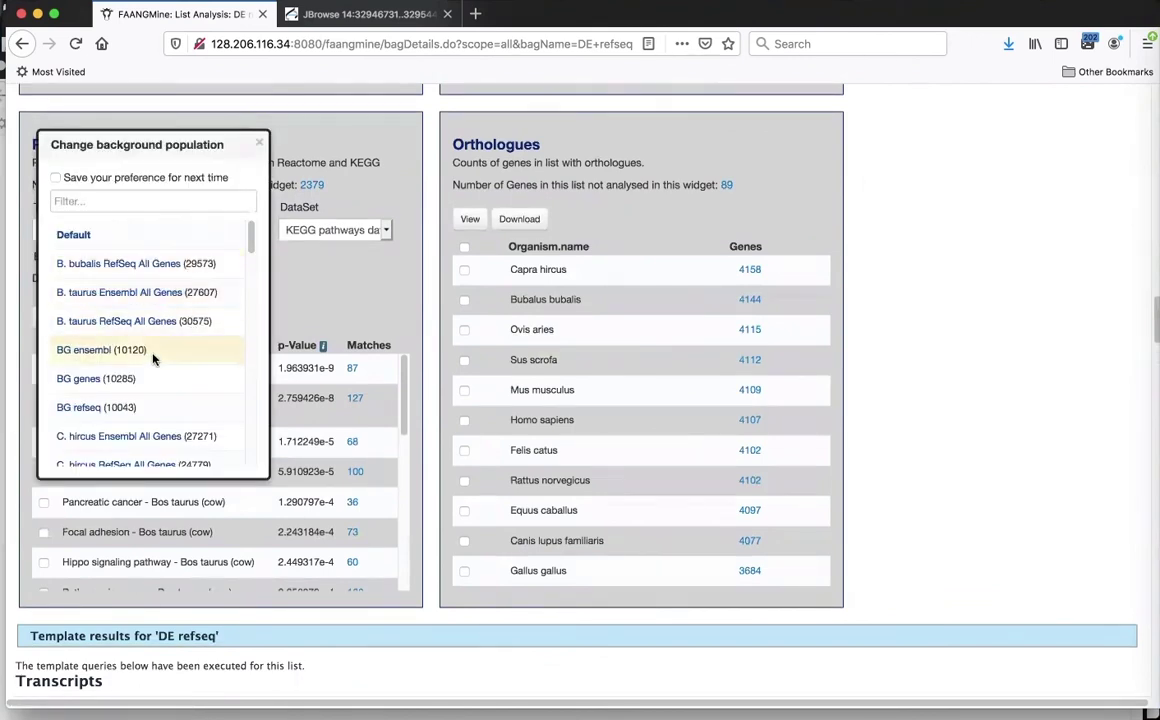
pyautogui.click(84, 409)
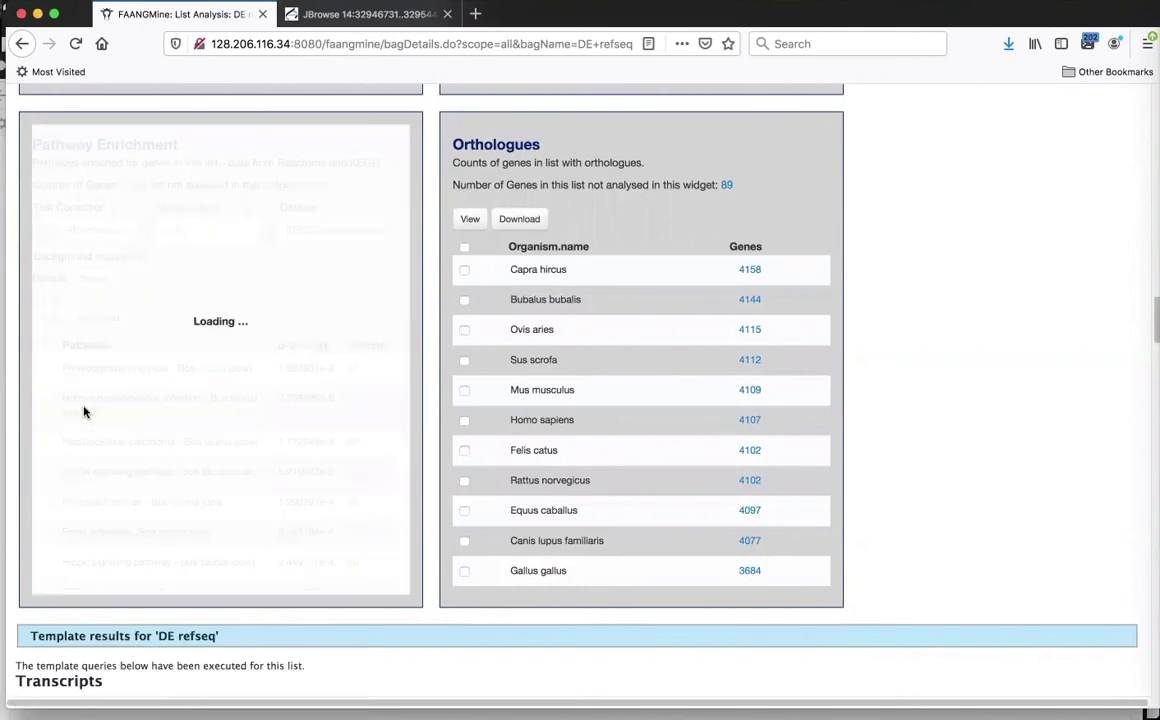